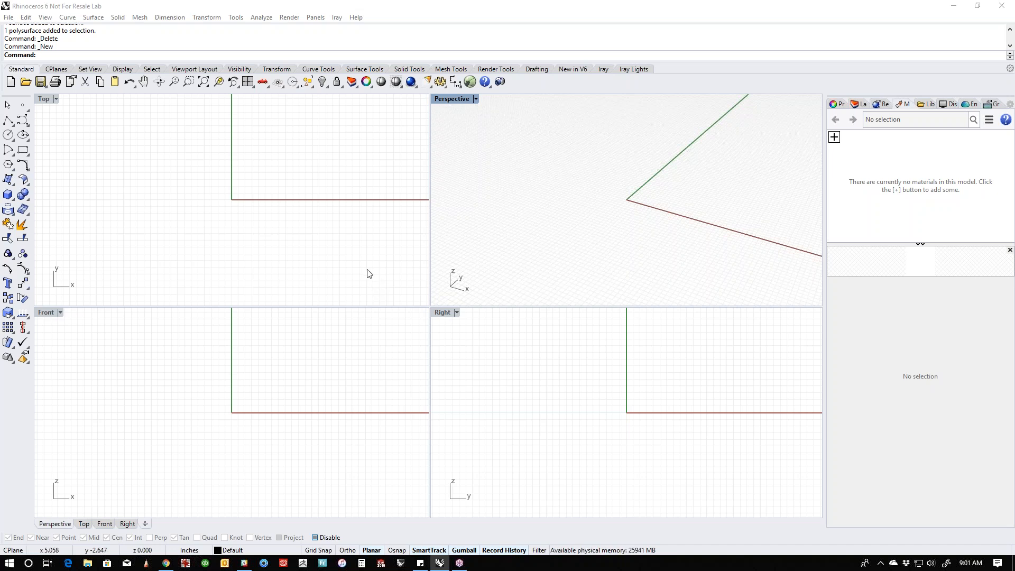
# - Maximize the Front viewport and frame the area around the origin
pyautogui.click(333, 248)
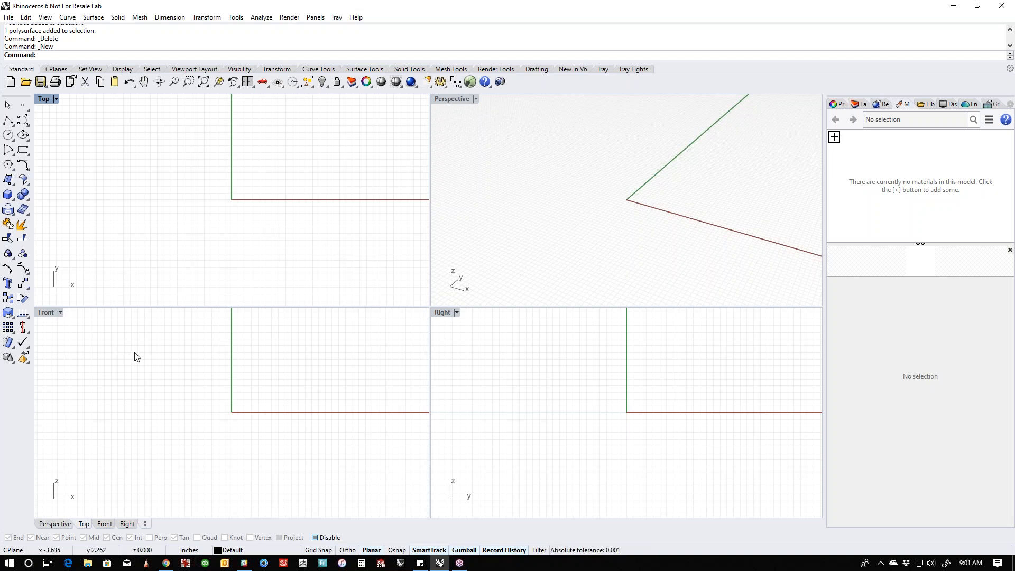
pyautogui.doubleClick(48, 313)
pyautogui.moveTo(473, 316); pyautogui.dragTo(450, 358, button='right')
pyautogui.scroll(10, 359, 310)
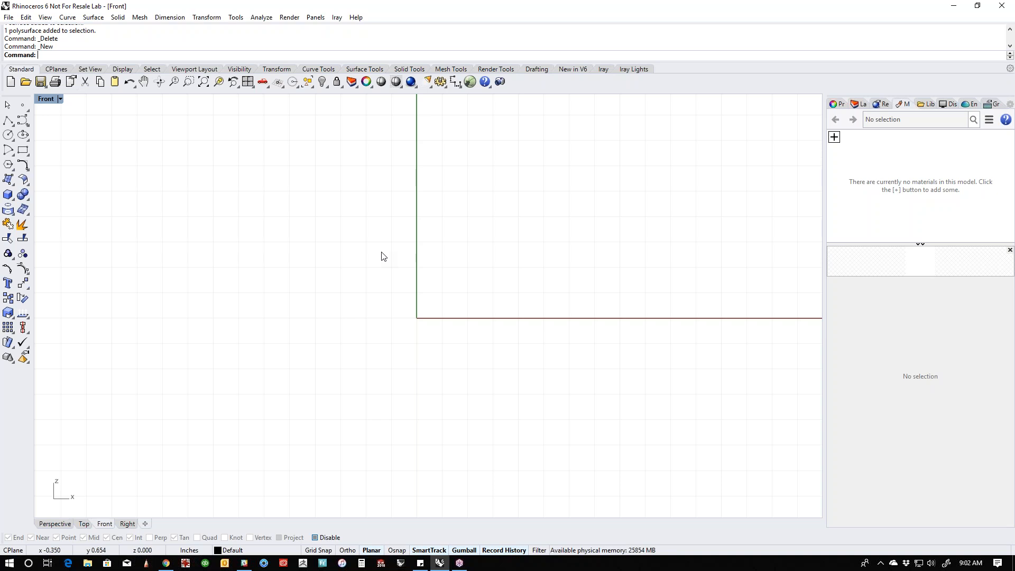
# - Insert the tac_light image from the Desktop as a Picture in the Front view, placed freehand over the vertical axis
pyautogui.write('Picture')
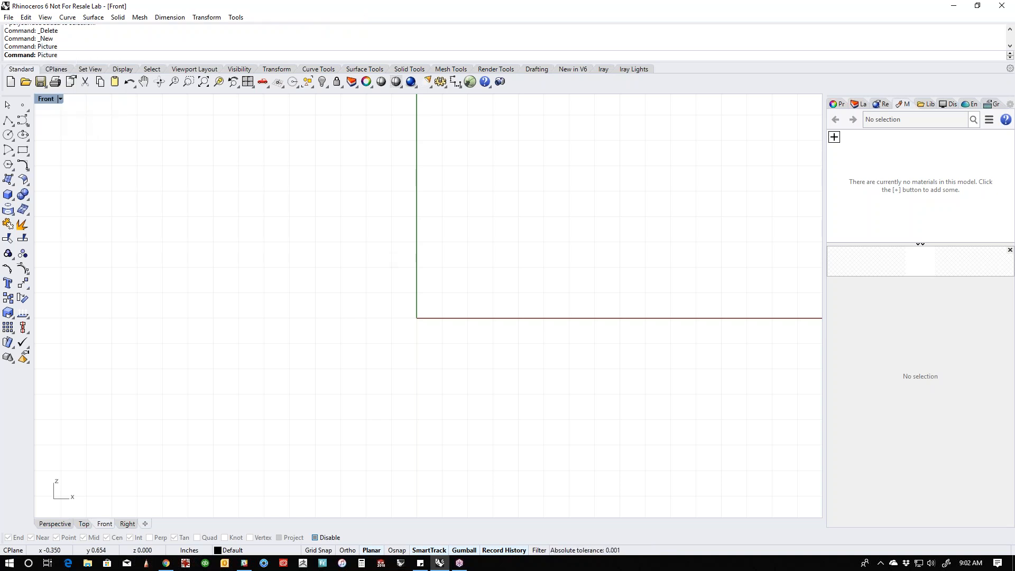
pyautogui.press('Return')
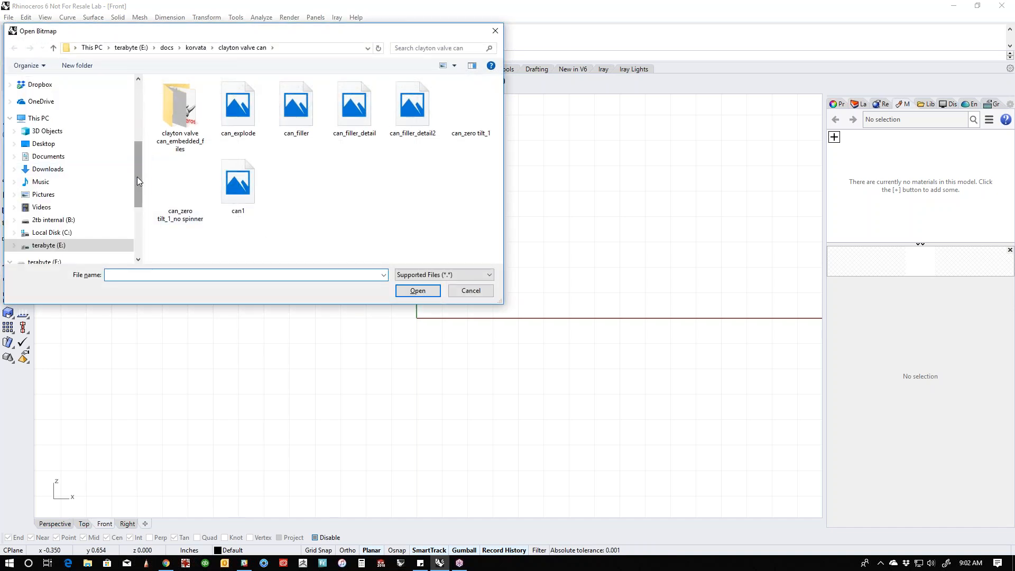
pyautogui.scroll(3, 137, 177)
pyautogui.click(37, 101)
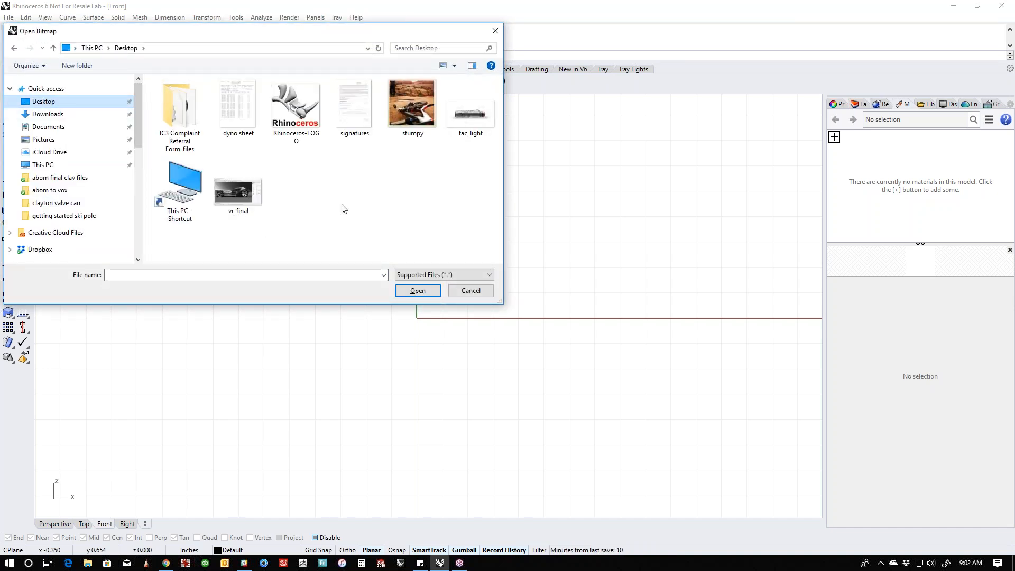
pyautogui.doubleClick(464, 122)
pyautogui.click(464, 121)
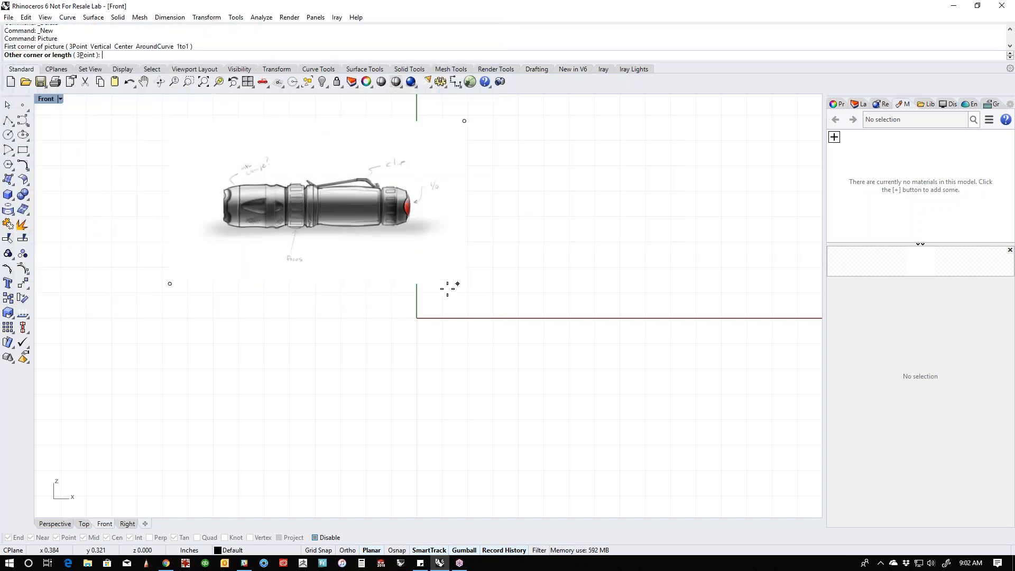
pyautogui.click(327, 342)
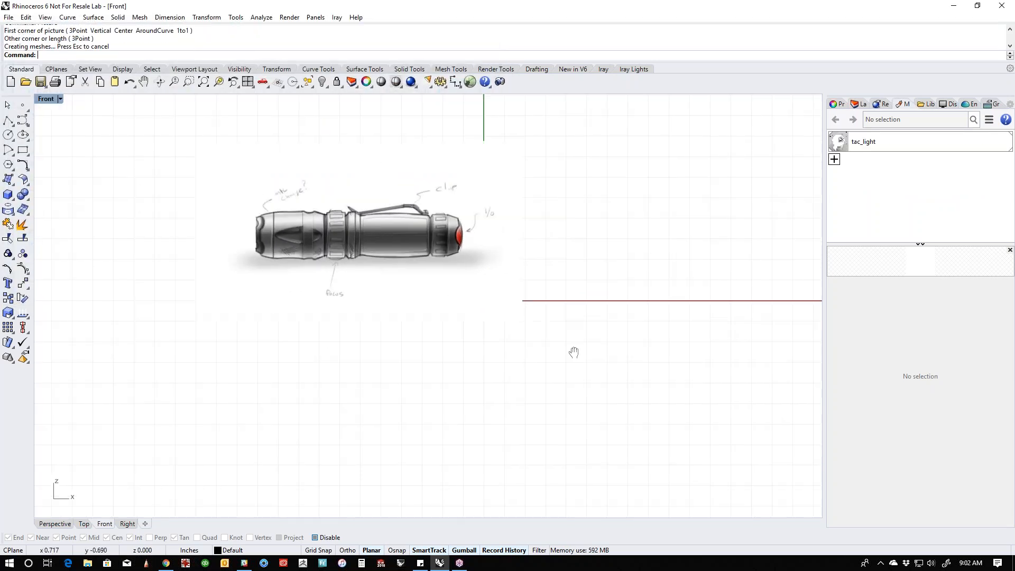
# - Move the flashlight picture so that its centre sits on the origin in the Front view
pyautogui.moveTo(486, 276); pyautogui.dragTo(561, 346)
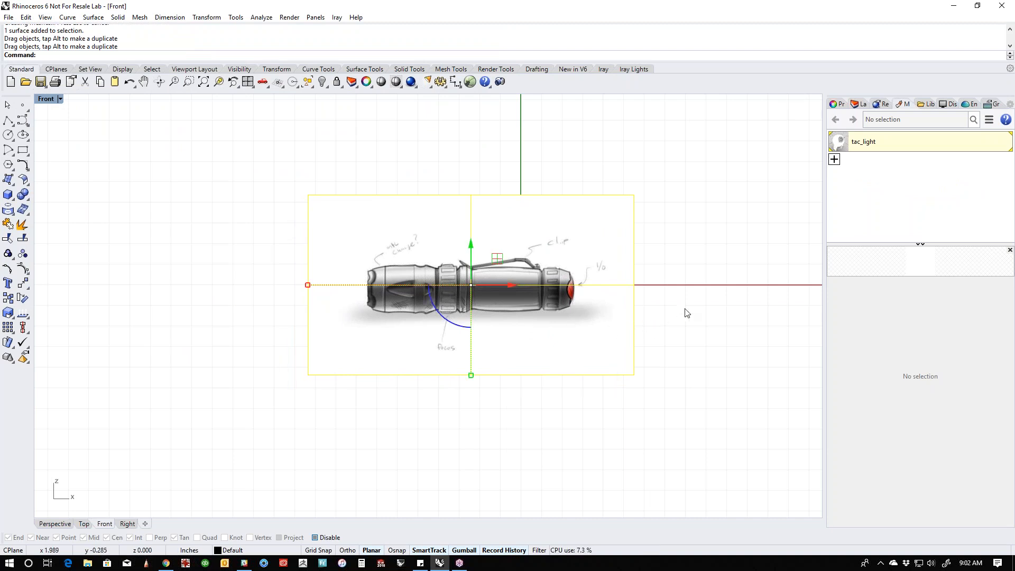
pyautogui.press('Escape')
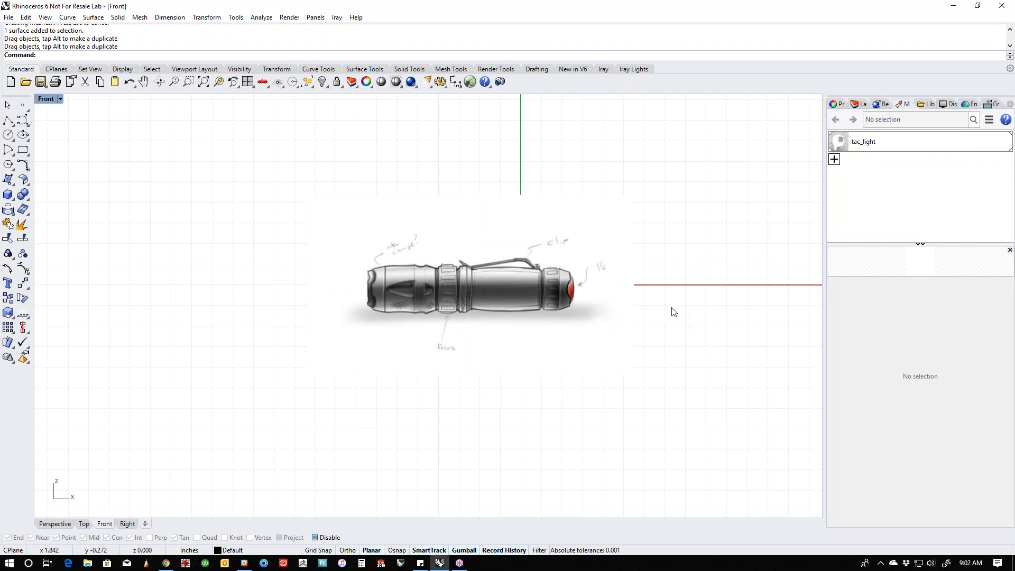
pyautogui.scroll(1, 671, 309)
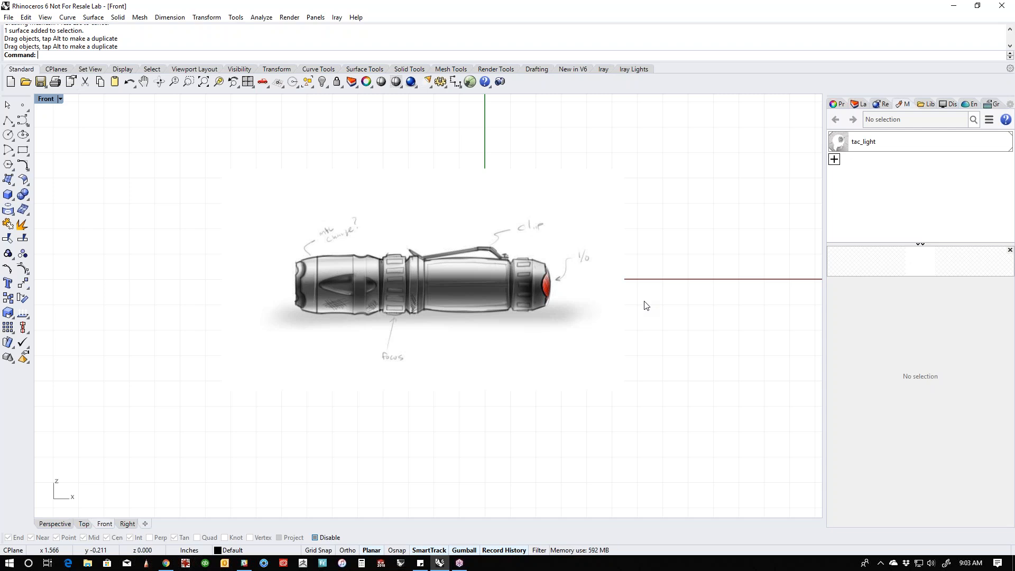
pyautogui.click(498, 304)
pyautogui.moveTo(499, 304); pyautogui.dragTo(562, 305)
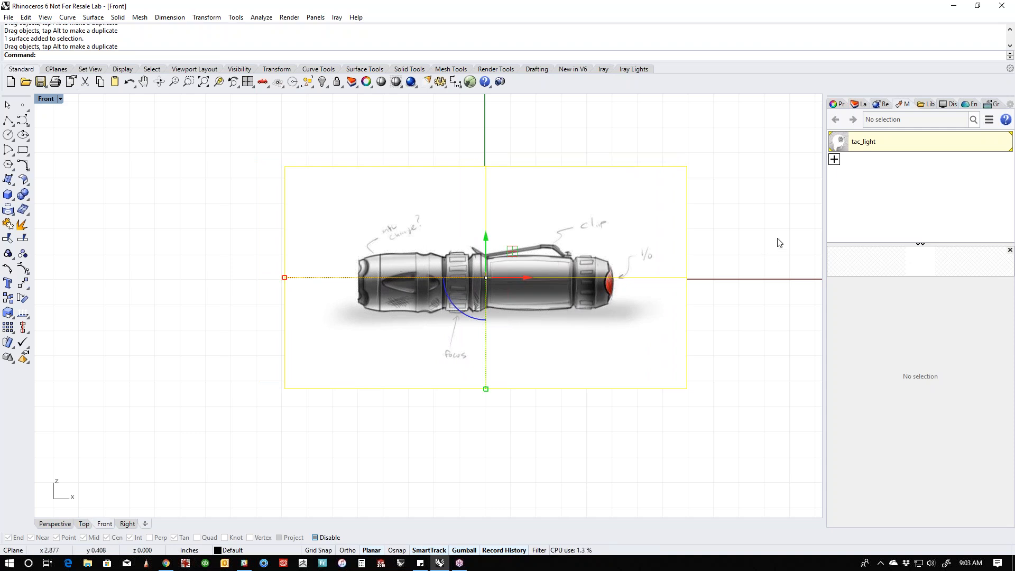
pyautogui.moveTo(769, 273); pyautogui.dragTo(719, 287, button='right')
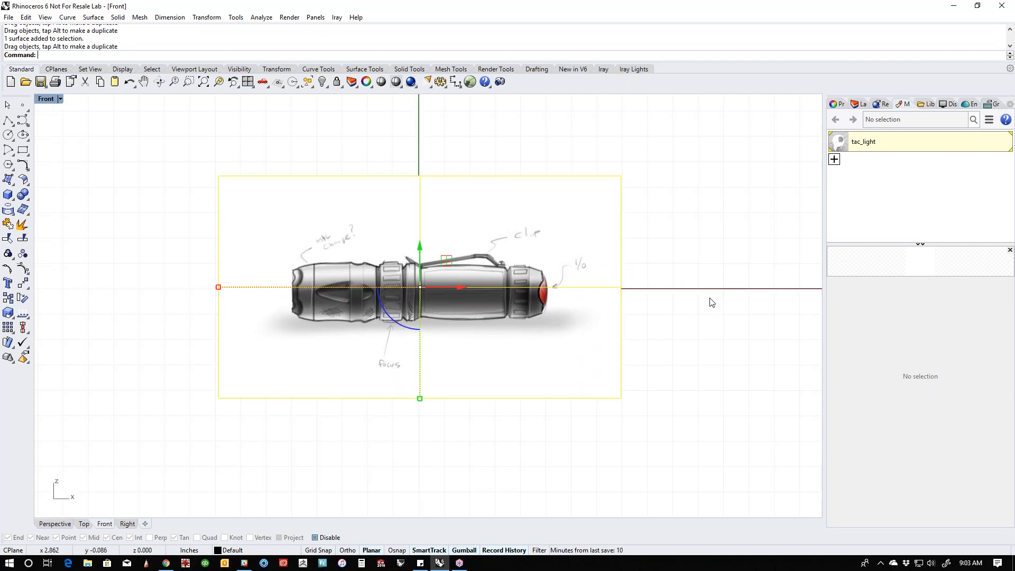
# - In Perspective view, paste a copy of the flashlight picture, move it away from the original and rotate it 90 degrees about the vertical axis
pyautogui.press('F4')
pyautogui.moveTo(712, 302); pyautogui.dragTo(629, 317, button='right')
pyautogui.scroll(14, 521, 349)
pyautogui.moveTo(520, 349); pyautogui.dragTo(460, 363, button='right')
pyautogui.scroll(-4, 482, 385)
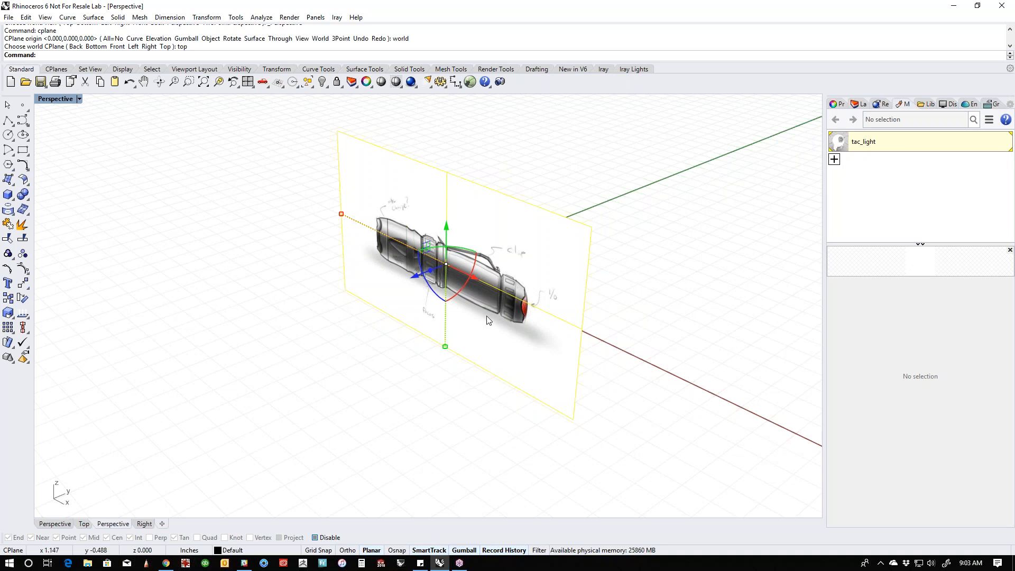
pyautogui.scroll(-2, 476, 322)
pyautogui.keyDown('shift'); pyautogui.moveTo(466, 325); pyautogui.dragTo(495, 326, button='right'); pyautogui.keyUp('shift')
pyautogui.hotkey('ctrl', 'c')
pyautogui.hotkey('ctrl', 'v')
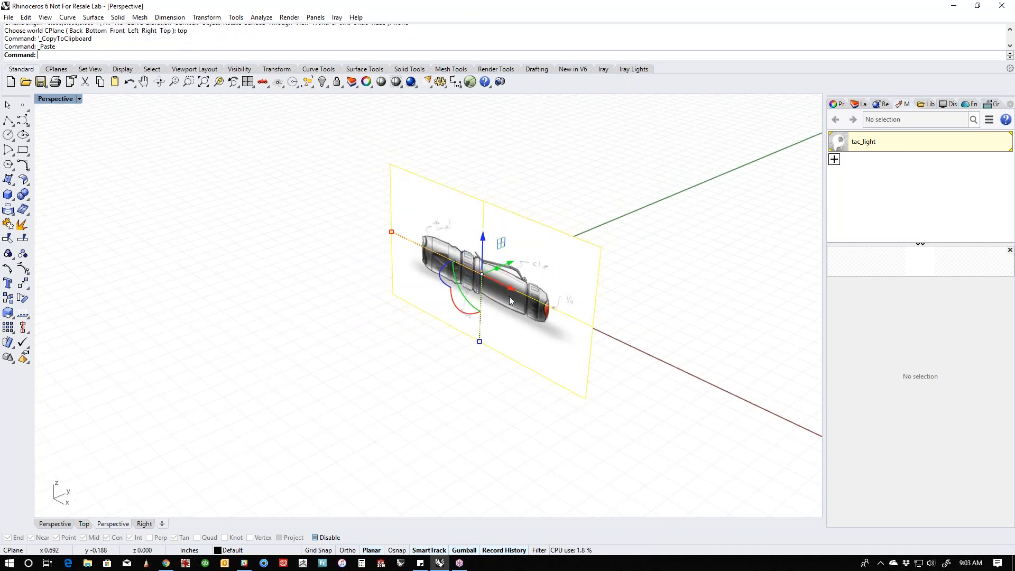
pyautogui.moveTo(395, 242); pyautogui.dragTo(323, 236)
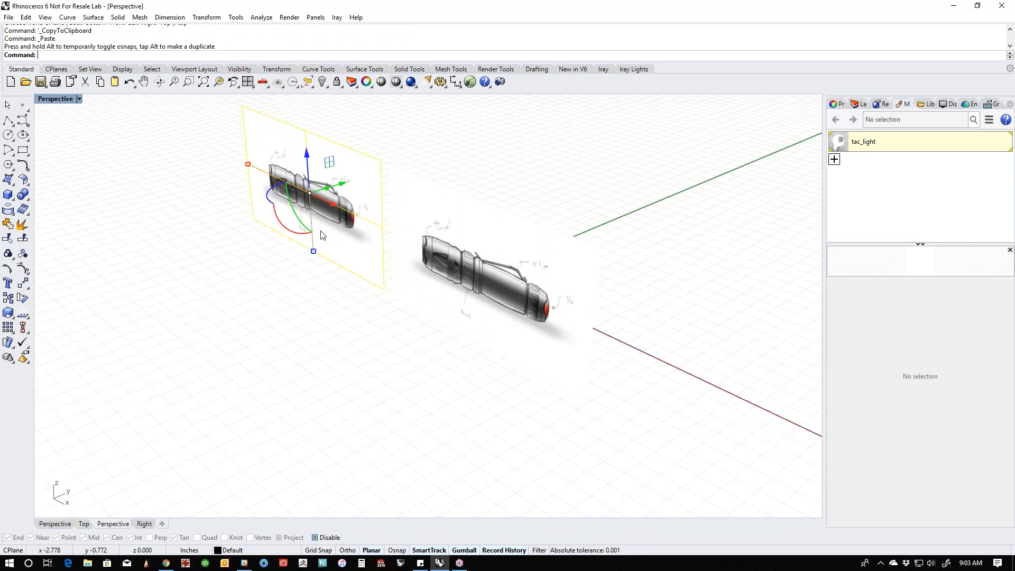
pyautogui.moveTo(270, 196); pyautogui.dragTo(310, 232)
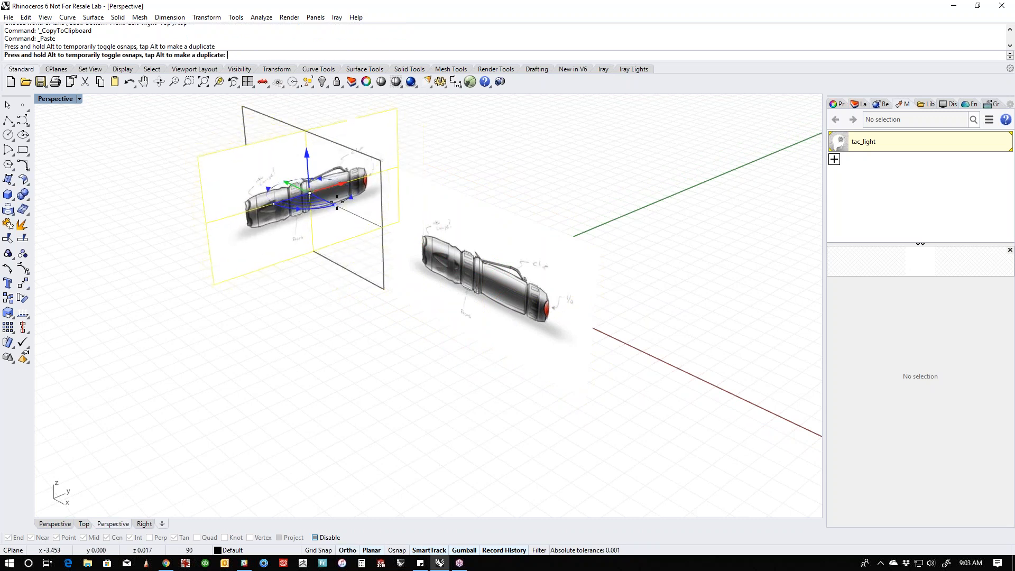
# - Duplicate the rotated picture along the X axis to the opposite end of the original flashlight picture
pyautogui.click(369, 290)
pyautogui.moveTo(369, 286); pyautogui.dragTo(433, 311, button='right')
pyautogui.click(246, 238)
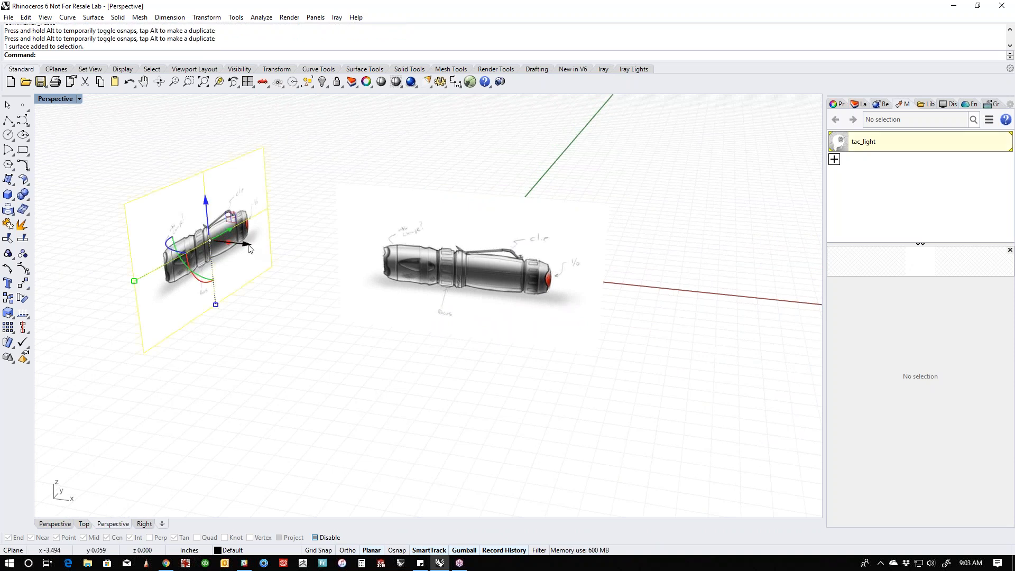
pyautogui.moveTo(247, 246); pyautogui.dragTo(769, 335)
pyautogui.click(521, 411)
pyautogui.moveTo(539, 413); pyautogui.dragTo(598, 397, button='right')
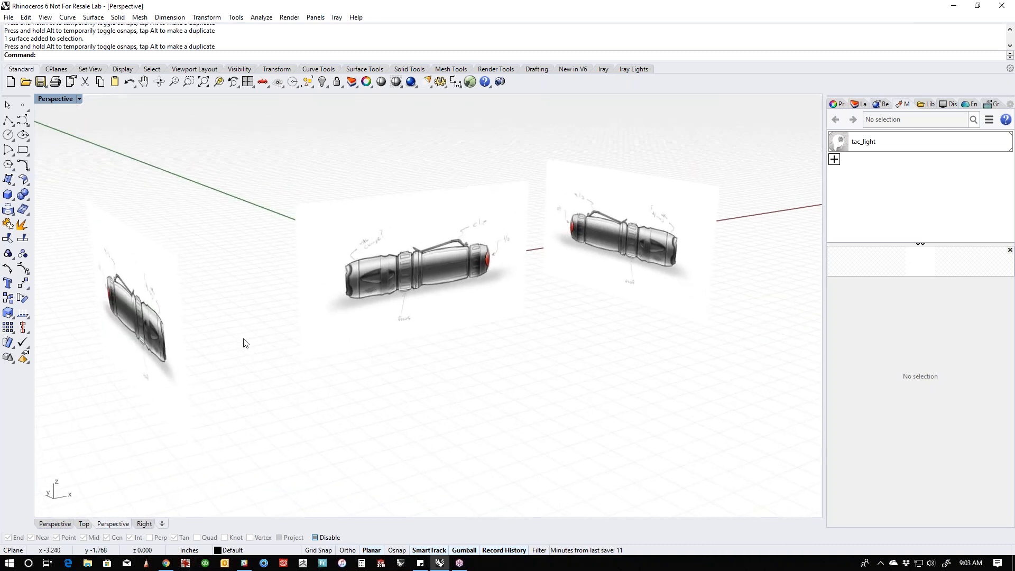
# - Delete the two rotated picture copies, leaving the original flashlight picture
pyautogui.click(589, 268)
pyautogui.keyDown('shift'); pyautogui.click(144, 355); pyautogui.keyUp('shift')
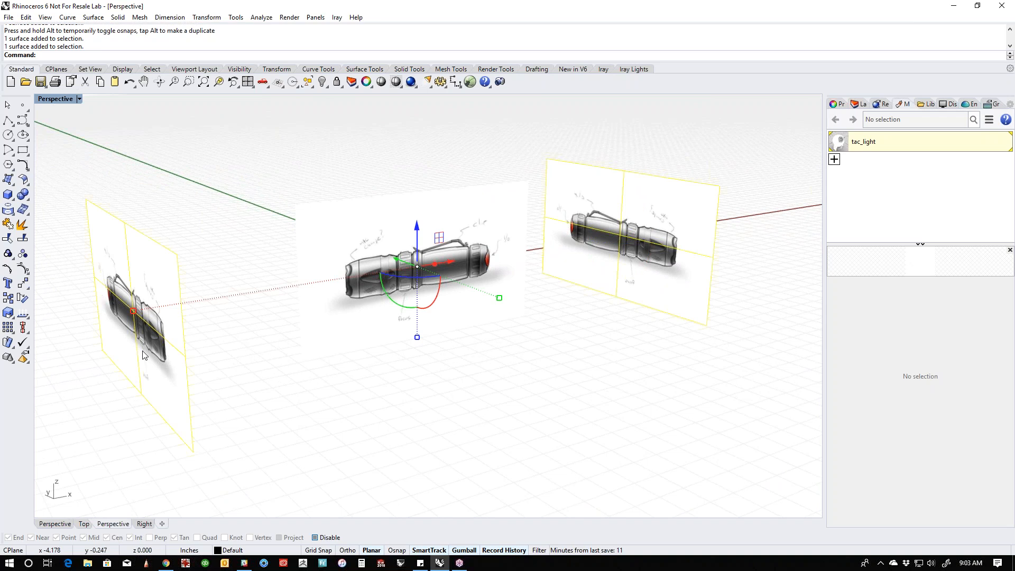
pyautogui.press('Delete')
pyautogui.scroll(5, 475, 317)
pyautogui.moveTo(487, 324); pyautogui.dragTo(432, 366, button='right')
pyautogui.scroll(-2, 469, 347)
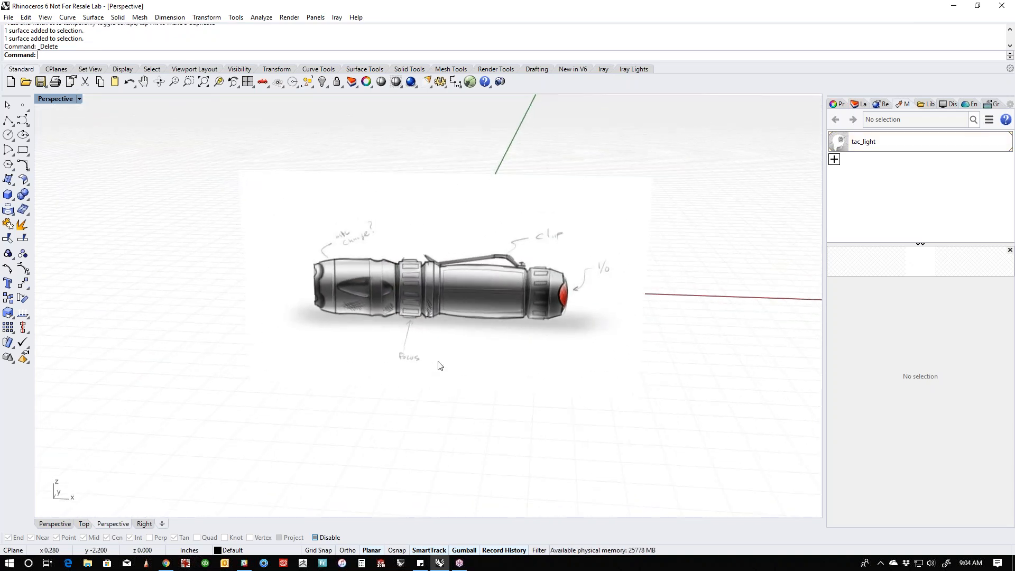
# - In the Front view, trace the upper edge of the flashlight head with a four-point, degree 3 control point curve
pyautogui.hotkey('ctrl', 'F2')
pyautogui.scroll(2, 428, 351)
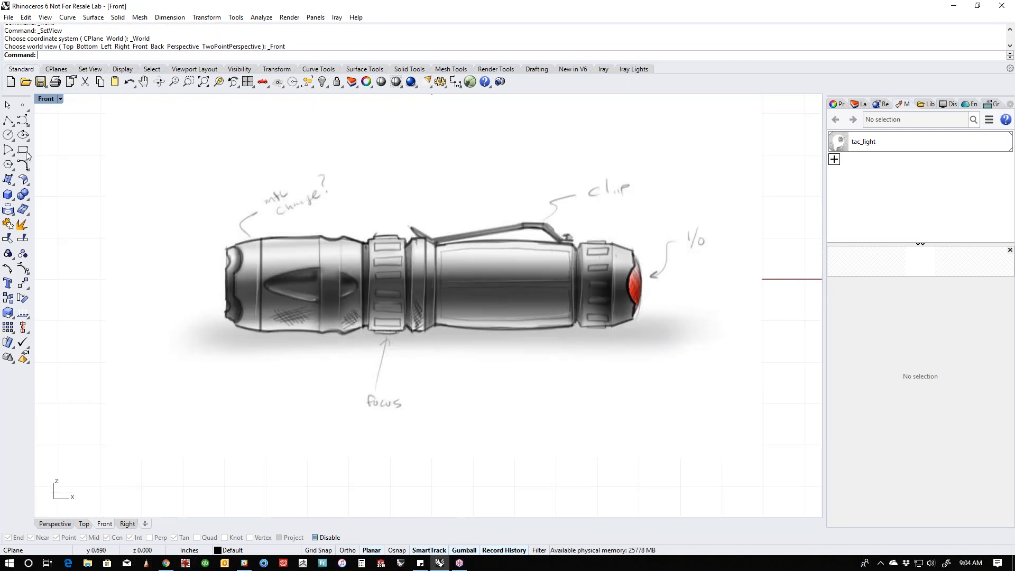
pyautogui.click(23, 120)
pyautogui.click(241, 243)
pyautogui.click(259, 238)
pyautogui.click(272, 237)
pyautogui.click(313, 236)
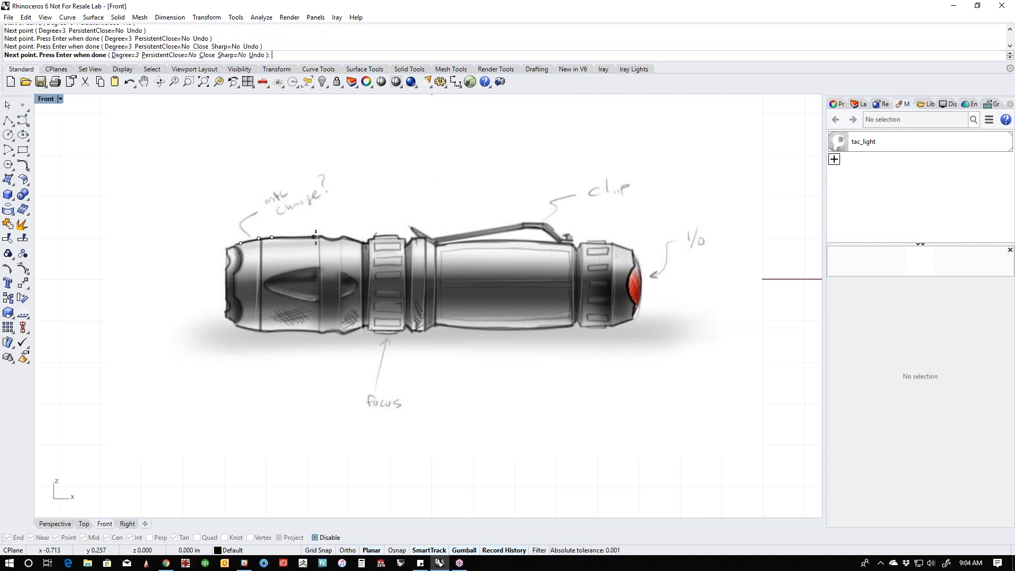
pyautogui.press('Return')
# - Delete the curve traced along the flashlight head
pyautogui.click(312, 239)
pyautogui.press('Return')
pyautogui.press('Delete')
pyautogui.scroll(-2, 331, 234)
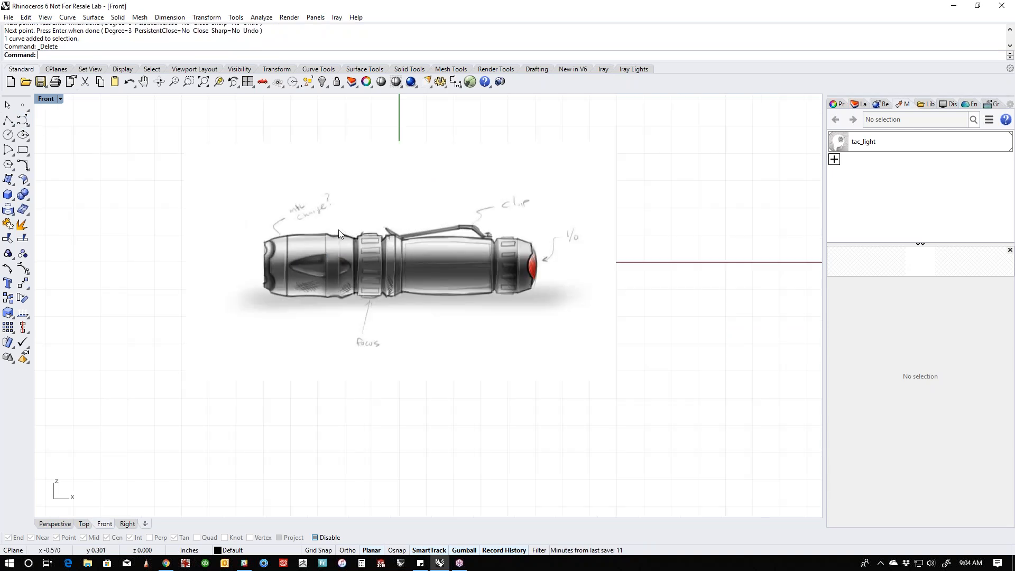
# - Inspect the flashlight picture's material properties and the list of available panels
pyautogui.click(452, 286)
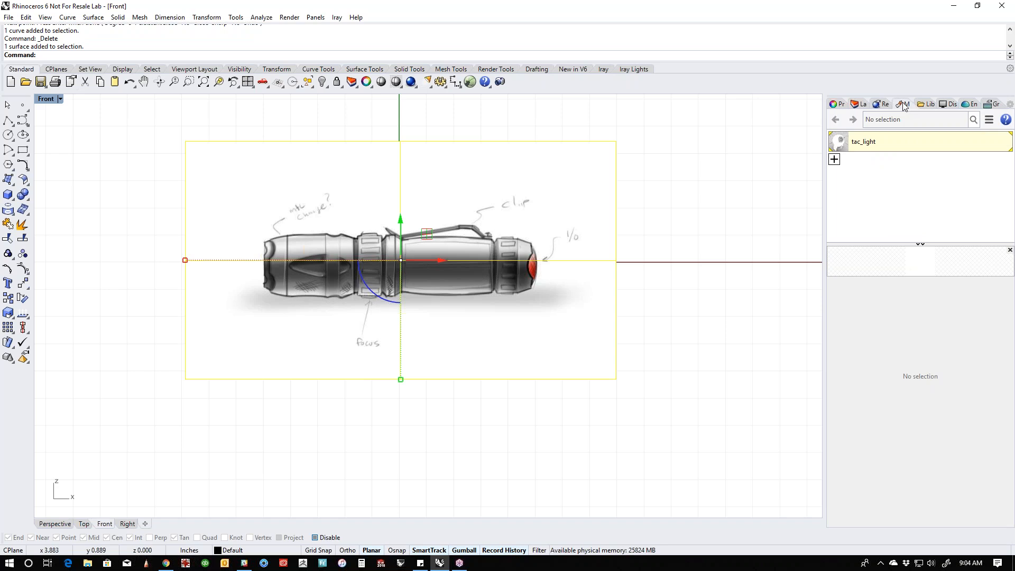
pyautogui.click(840, 104)
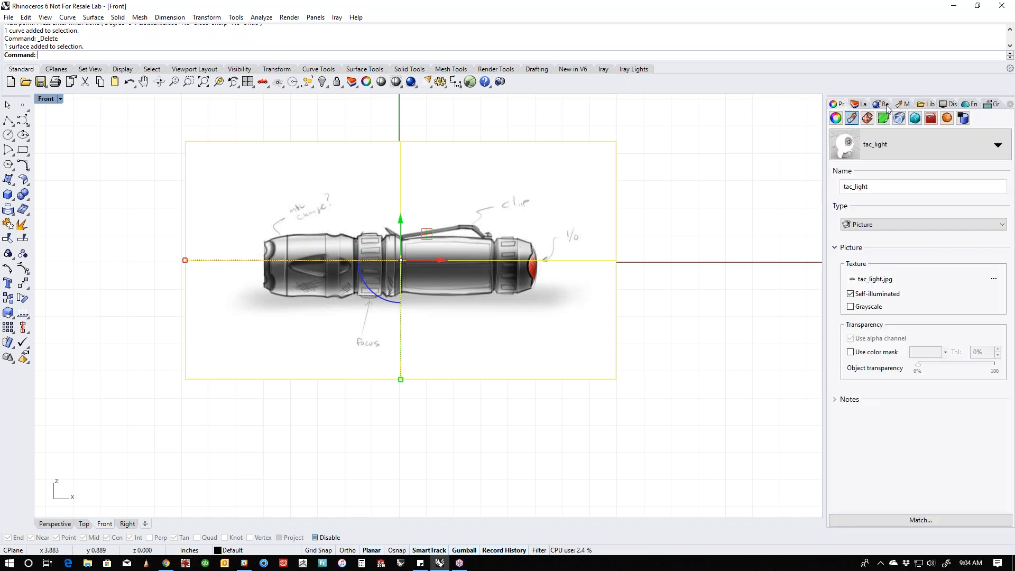
pyautogui.rightClick(842, 107)
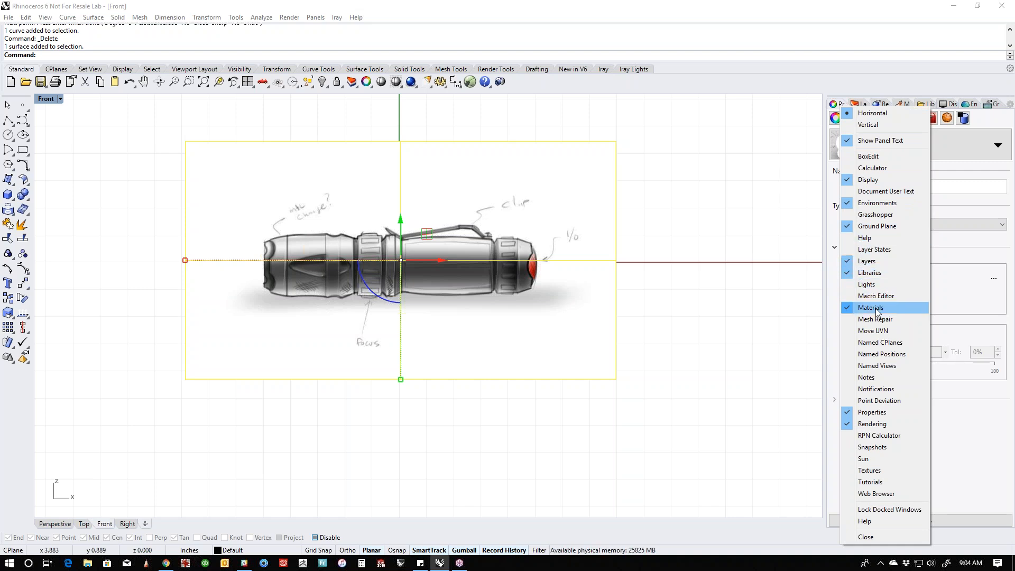
pyautogui.click(747, 119)
# - Set the tac_light material's object transparency to 70% and check the picture in Perspective view
pyautogui.click(903, 104)
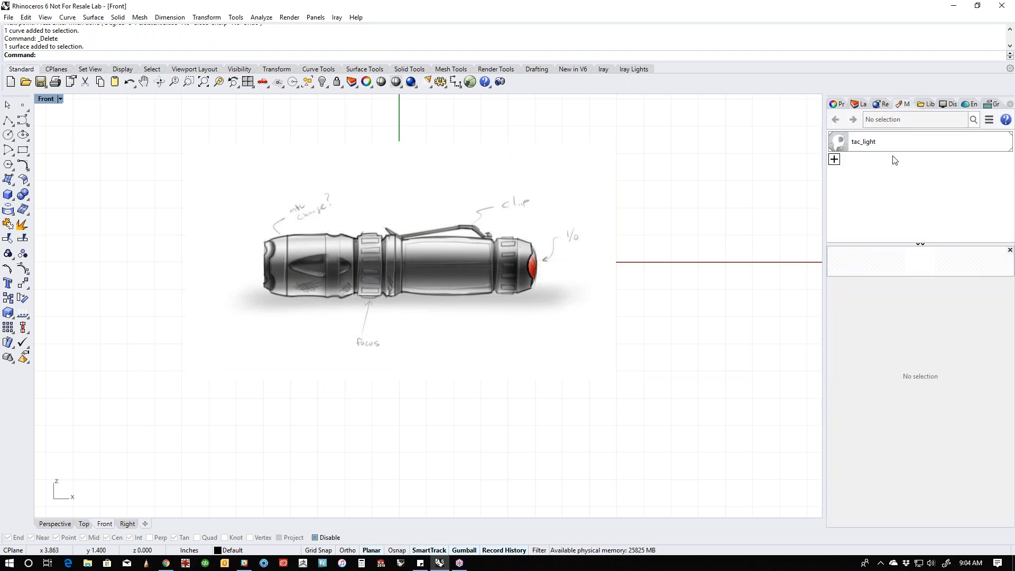
pyautogui.click(890, 141)
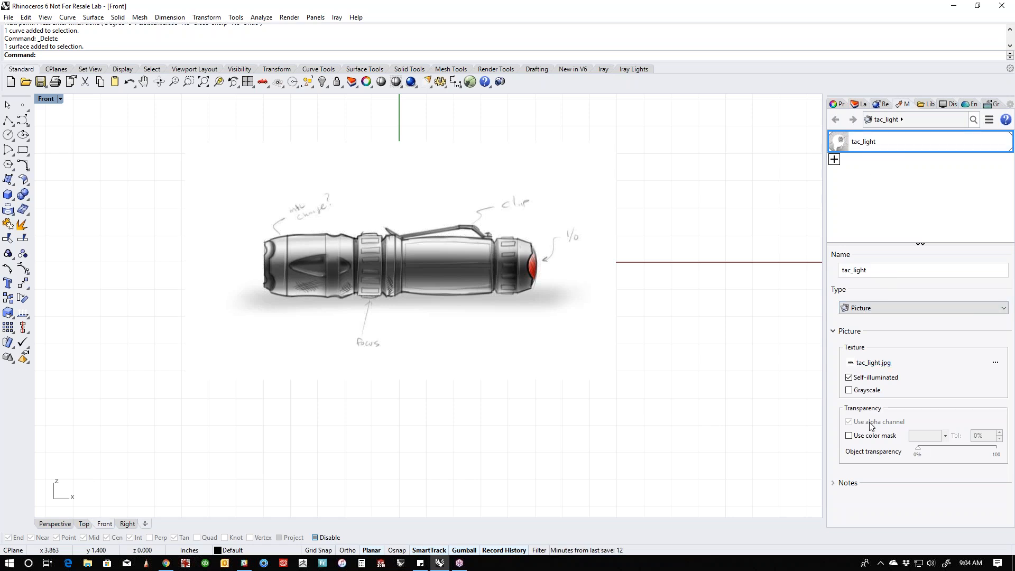
pyautogui.click(919, 452)
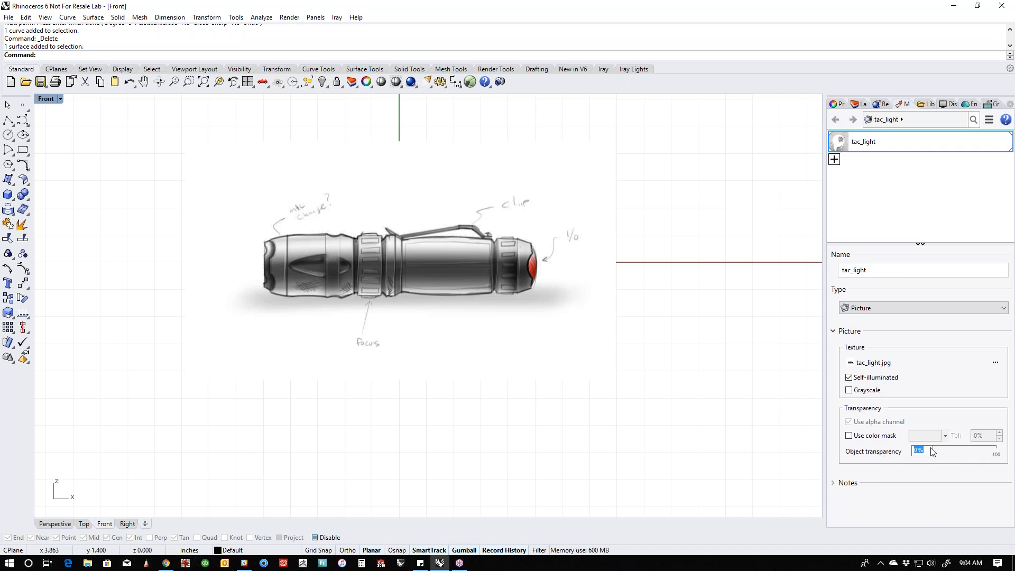
pyautogui.moveTo(921, 453); pyautogui.dragTo(977, 454)
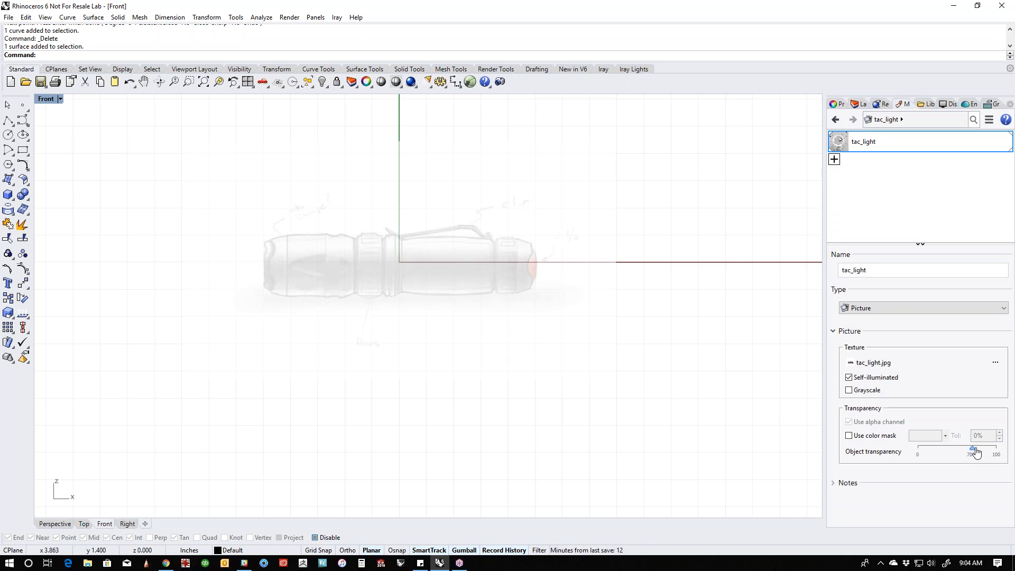
pyautogui.moveTo(713, 361); pyautogui.dragTo(696, 369, button='right')
pyautogui.press('F4')
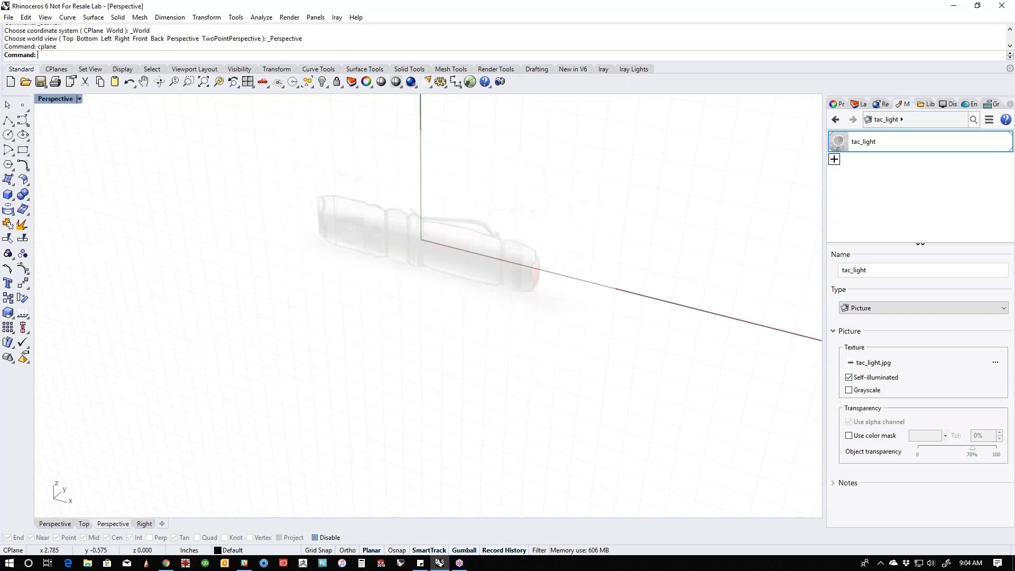
pyautogui.keyDown('shift'); pyautogui.moveTo(621, 374); pyautogui.dragTo(529, 459, button='right'); pyautogui.keyUp('shift')
pyautogui.click(453, 398)
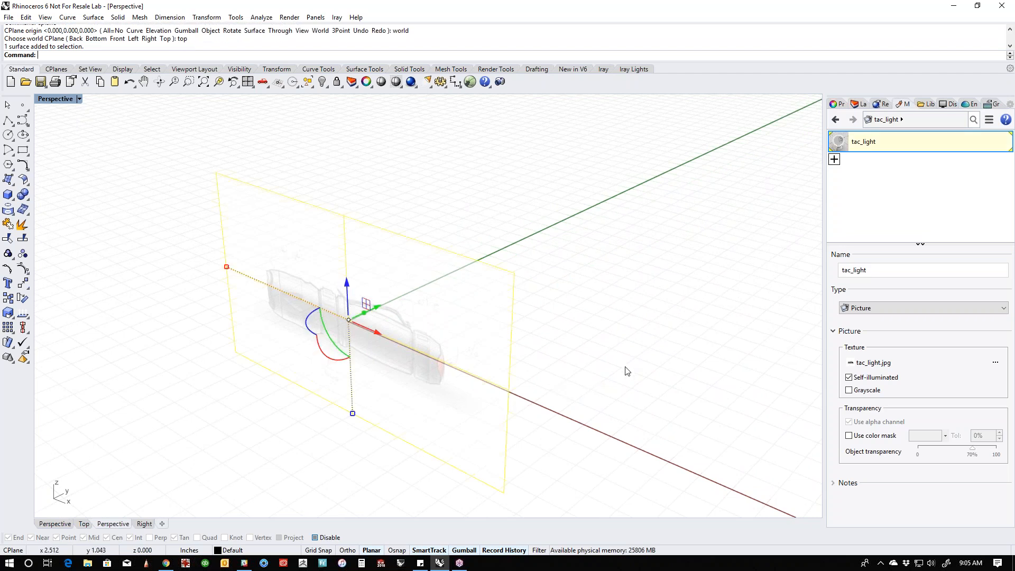
pyautogui.press('Escape')
pyautogui.moveTo(407, 369); pyautogui.dragTo(105, 233, button='right')
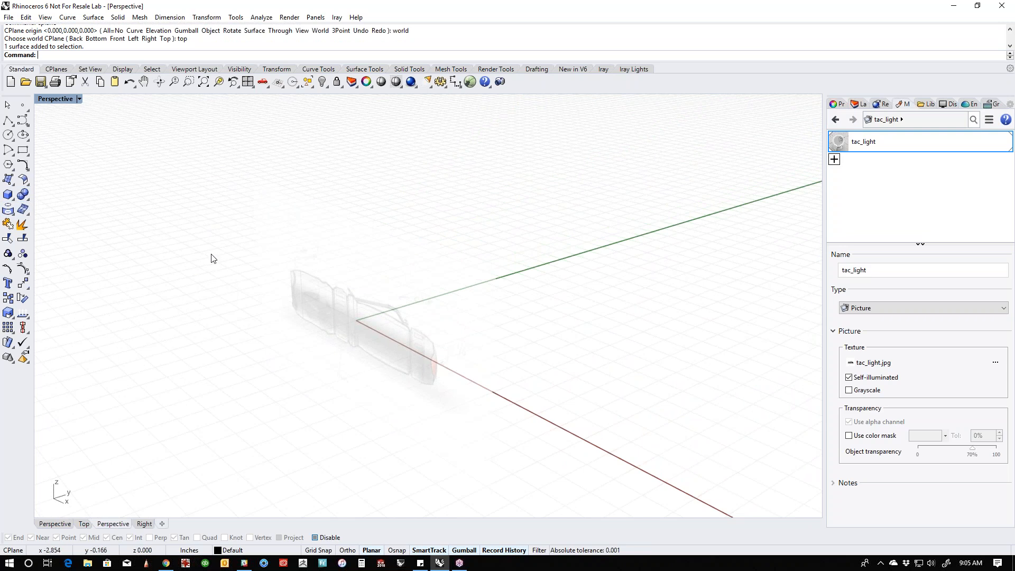
# - In the Right view, start a cylinder at the origin (0) and extend it along the flashlight's length in Perspective view
pyautogui.write('right')
pyautogui.press('Return')
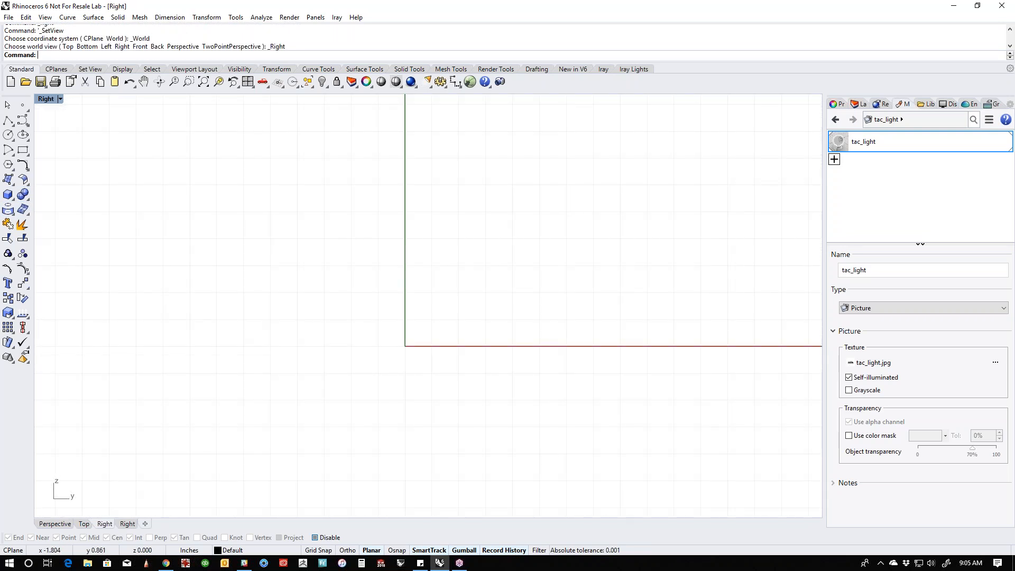
pyautogui.click(14, 200)
pyautogui.click(54, 200)
pyautogui.write('0')
pyautogui.press('Return')
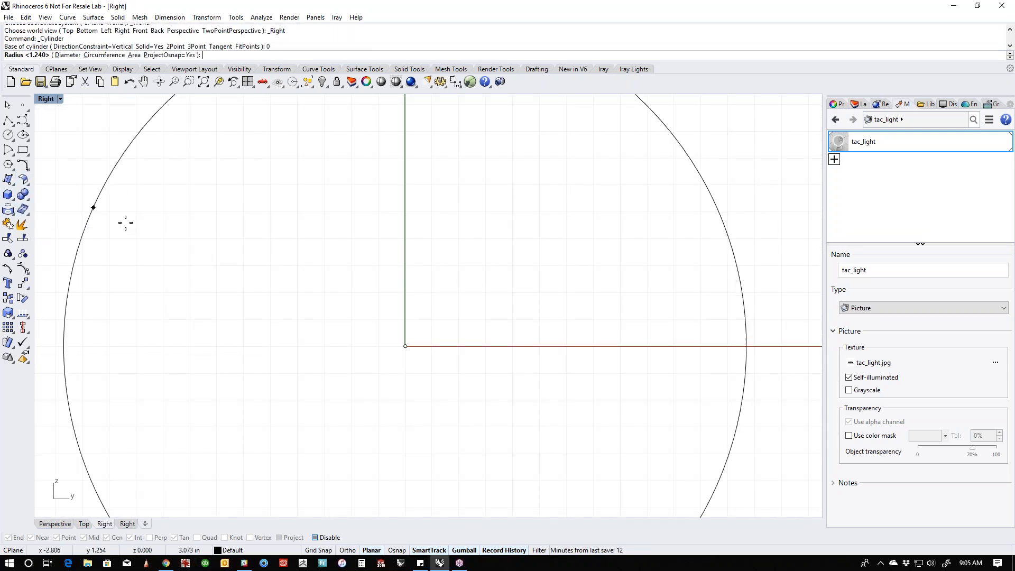
pyautogui.click(361, 297)
pyautogui.hotkey('ctrl', 'F4')
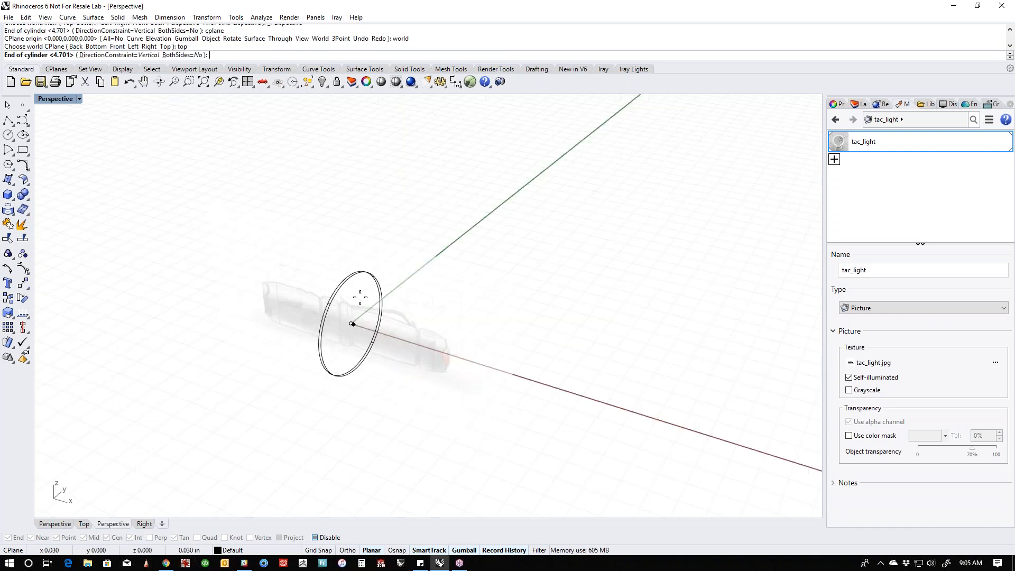
pyautogui.click(458, 356)
# - Delete the cylinder drawn over the flashlight picture
pyautogui.middleClick(536, 414)
pyautogui.moveTo(508, 422)
pyautogui.mouseDown(button='right')
pyautogui.moveTo(536, 414)
pyautogui.moveTo(514, 391)
pyautogui.moveTo(335, 370)
pyautogui.moveTo(519, 374)
pyautogui.moveTo(643, 351)
pyautogui.moveTo(560, 374)
pyautogui.moveTo(370, 380)
pyautogui.moveTo(564, 367)
pyautogui.moveTo(526, 408)
pyautogui.moveTo(382, 358)
pyautogui.mouseUp(button='right')
pyautogui.click(498, 379)
pyautogui.click(486, 391)
pyautogui.press('Delete')
# - Move the flashlight picture backward along the Y axis, clear of the origin
pyautogui.click(383, 355)
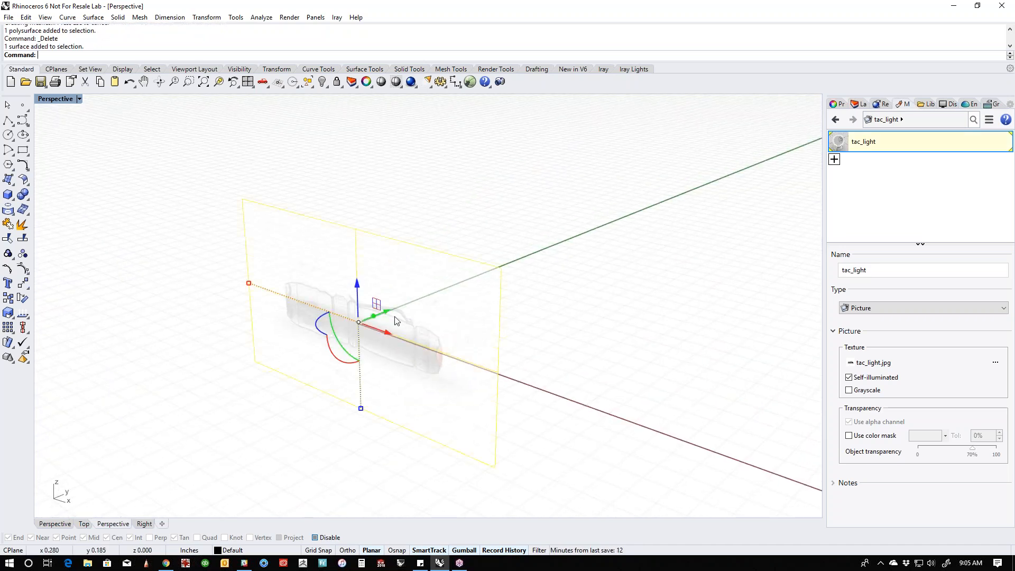
pyautogui.moveTo(376, 313); pyautogui.dragTo(587, 253)
pyautogui.moveTo(562, 308); pyautogui.dragTo(484, 281, button='right')
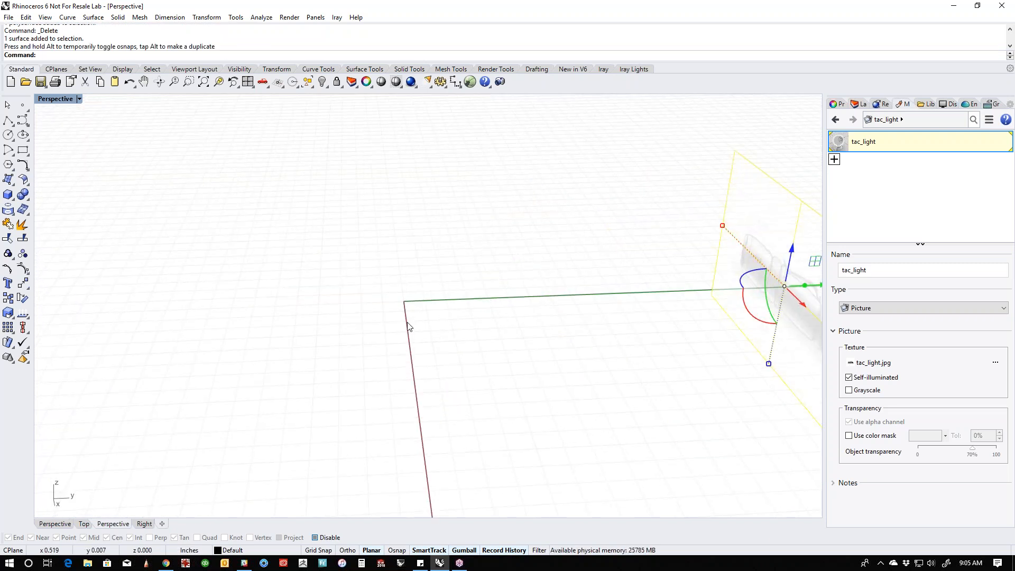
# - In the Front view, raise the picture slightly so the flashlight's centreline lines up with the X axis
pyautogui.press('Return')
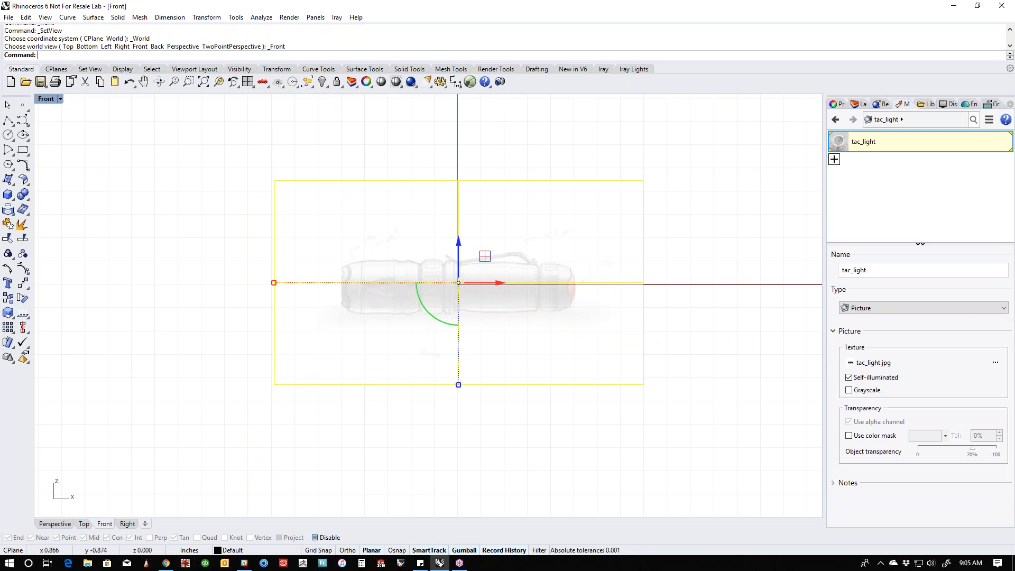
pyautogui.scroll(2, 562, 306)
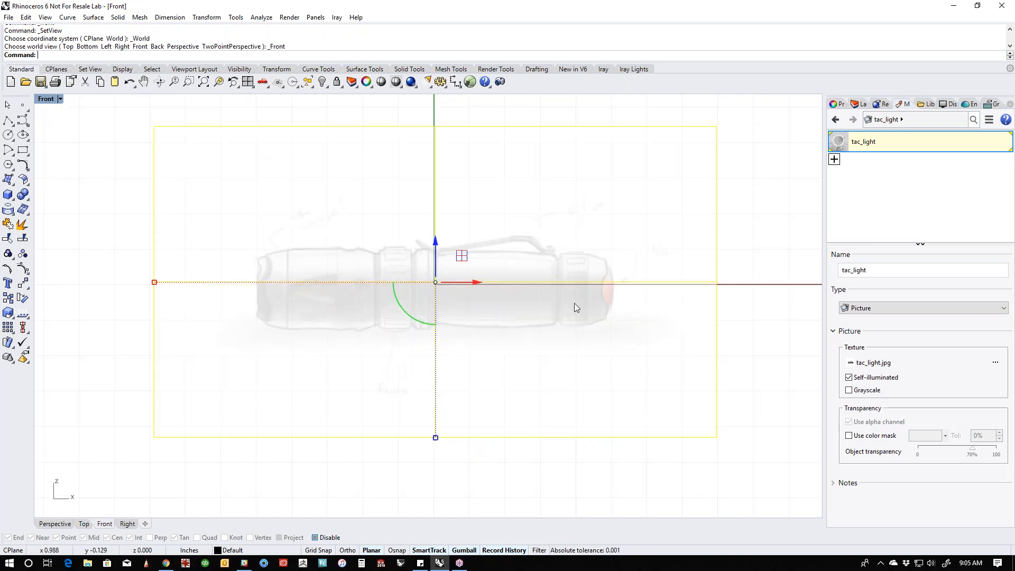
pyautogui.scroll(2, 574, 303)
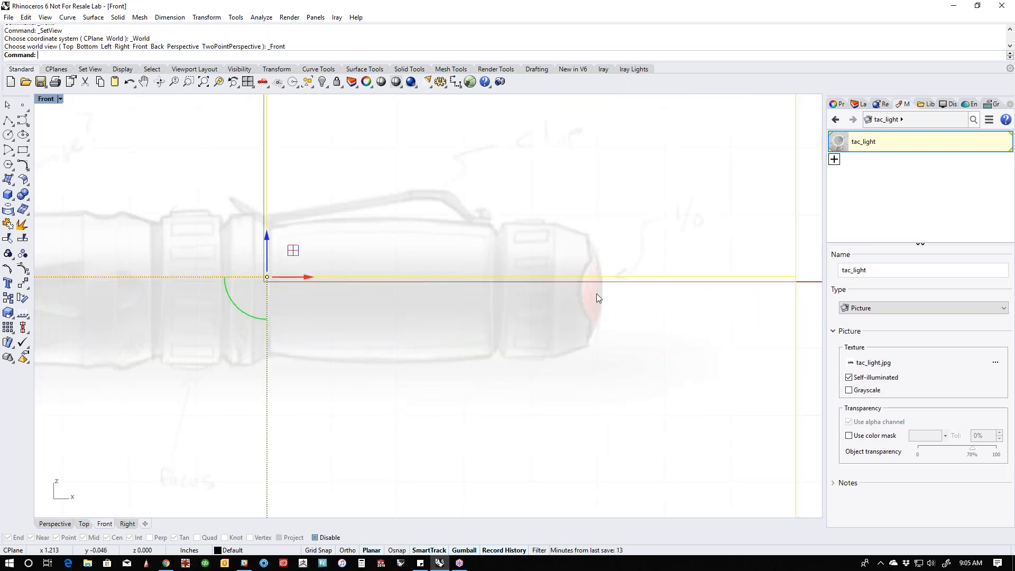
pyautogui.moveTo(270, 236); pyautogui.dragTo(267, 270)
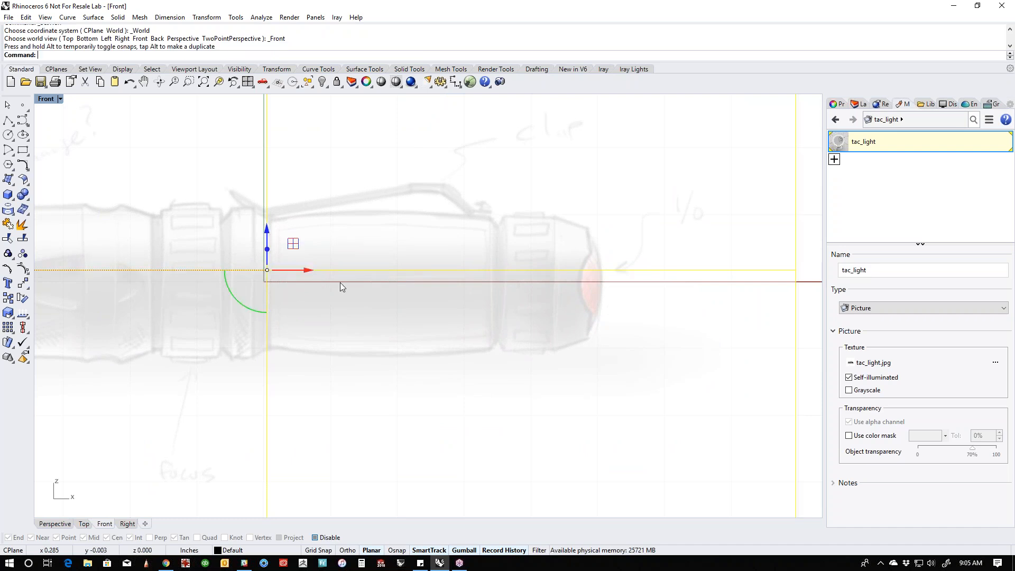
pyautogui.scroll(-5, 341, 283)
pyautogui.scroll(4, 240, 292)
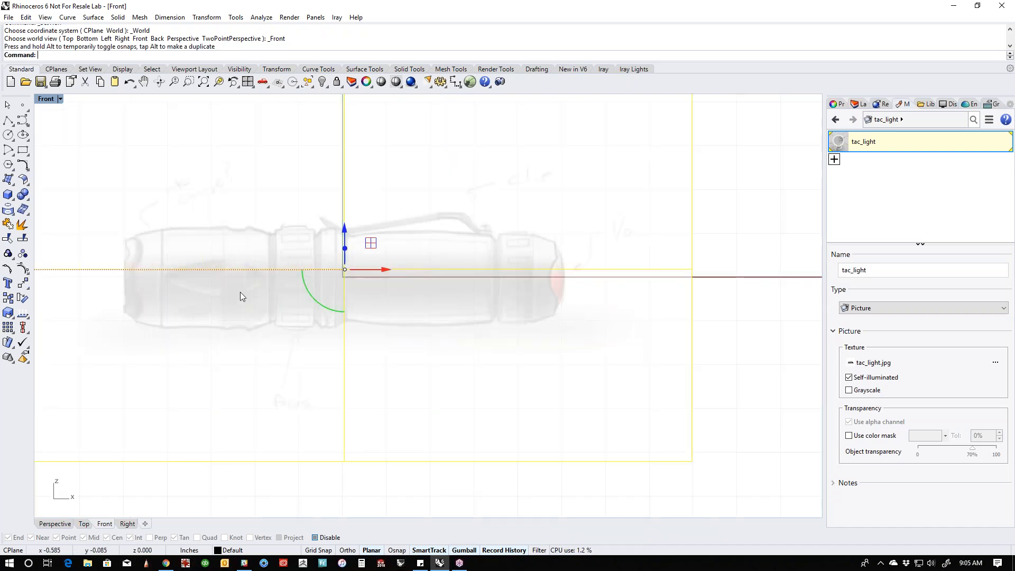
pyautogui.moveTo(411, 264); pyautogui.dragTo(369, 269)
pyautogui.scroll(-4, 471, 295)
pyautogui.scroll(-2, 473, 297)
# - Examine the offset flashlight picture from several angles in Perspective view
pyautogui.write('p')
pyautogui.press('Return')
pyautogui.click(516, 329)
pyautogui.keyDown('shift'); pyautogui.moveTo(516, 328); pyautogui.dragTo(423, 412, button='right'); pyautogui.keyUp('shift')
pyautogui.moveTo(423, 412); pyautogui.dragTo(490, 324, button='right')
pyautogui.click(490, 324)
pyautogui.click(589, 371)
pyautogui.moveTo(646, 435); pyautogui.dragTo(506, 373)
pyautogui.click(741, 328)
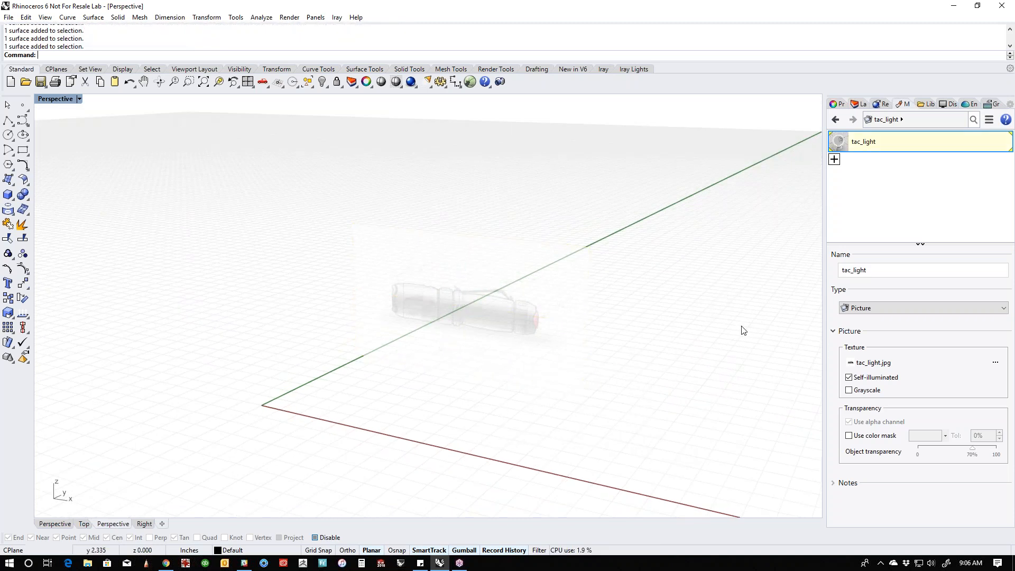
# - Make Layer 01 the current layer and rename it "image"
pyautogui.click(859, 104)
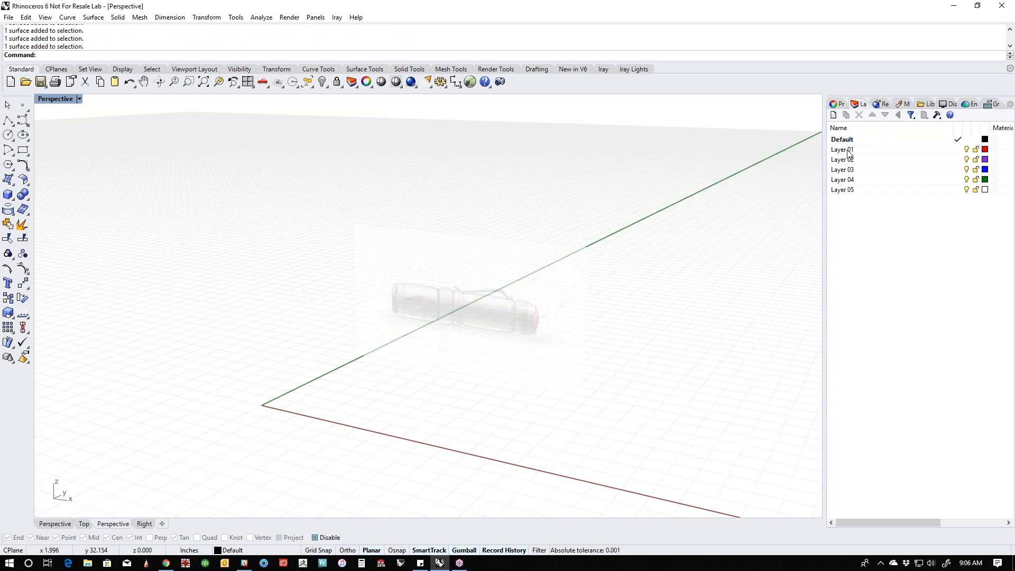
pyautogui.rightClick(862, 109)
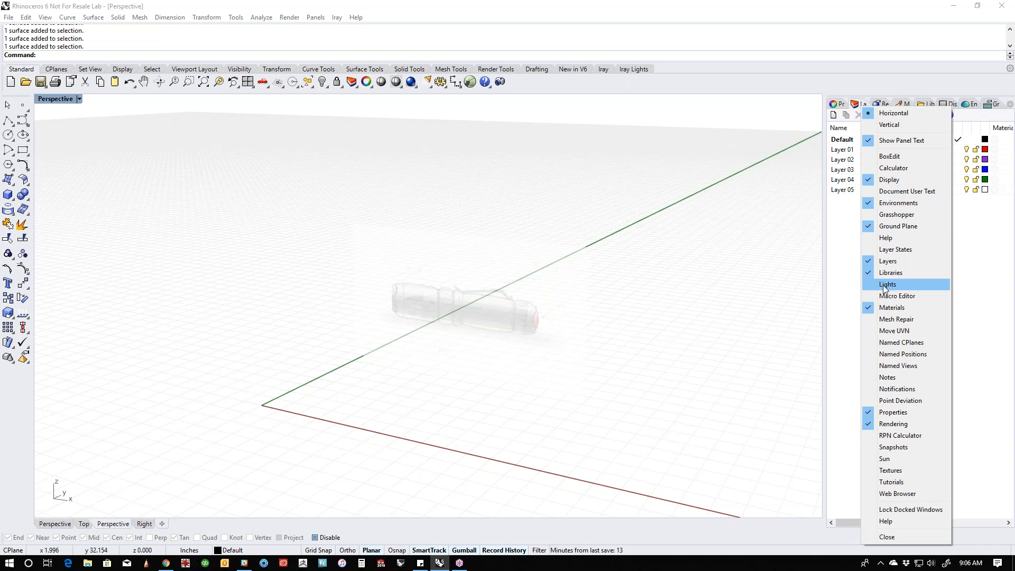
pyautogui.click(851, 182)
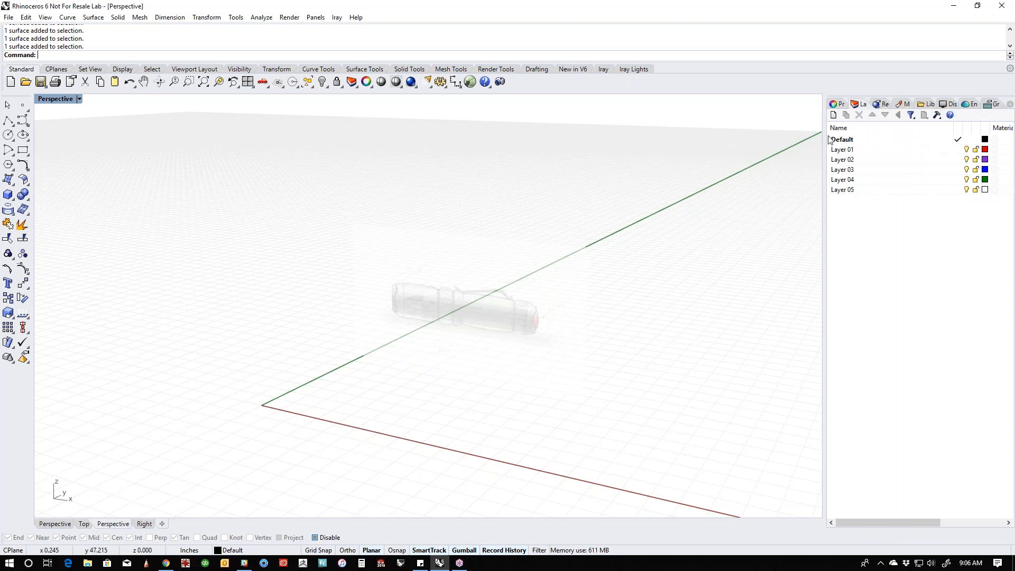
pyautogui.doubleClick(847, 149)
pyautogui.click(850, 150)
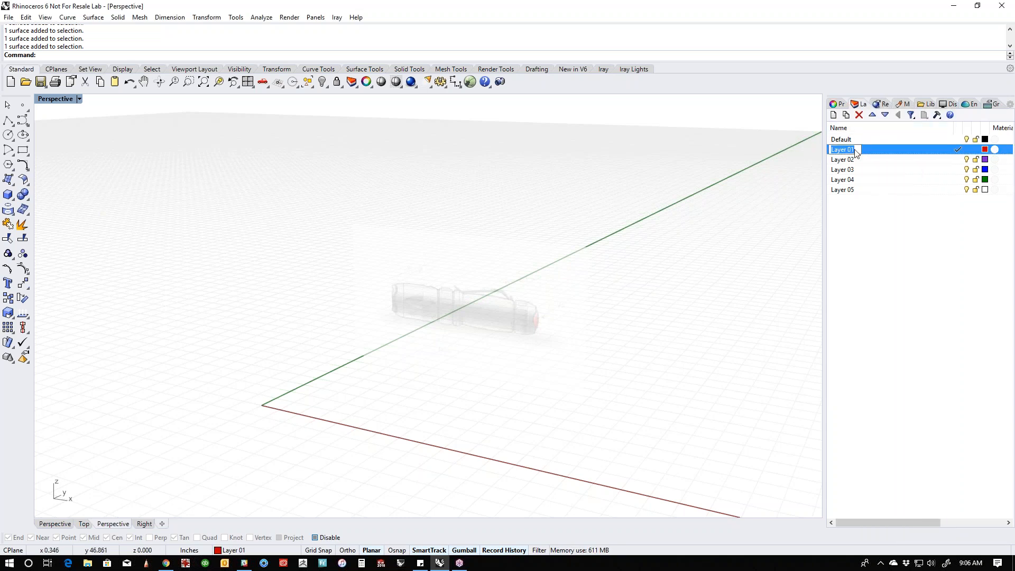
pyautogui.write('l')
pyautogui.write('mage')
pyautogui.press('Return')
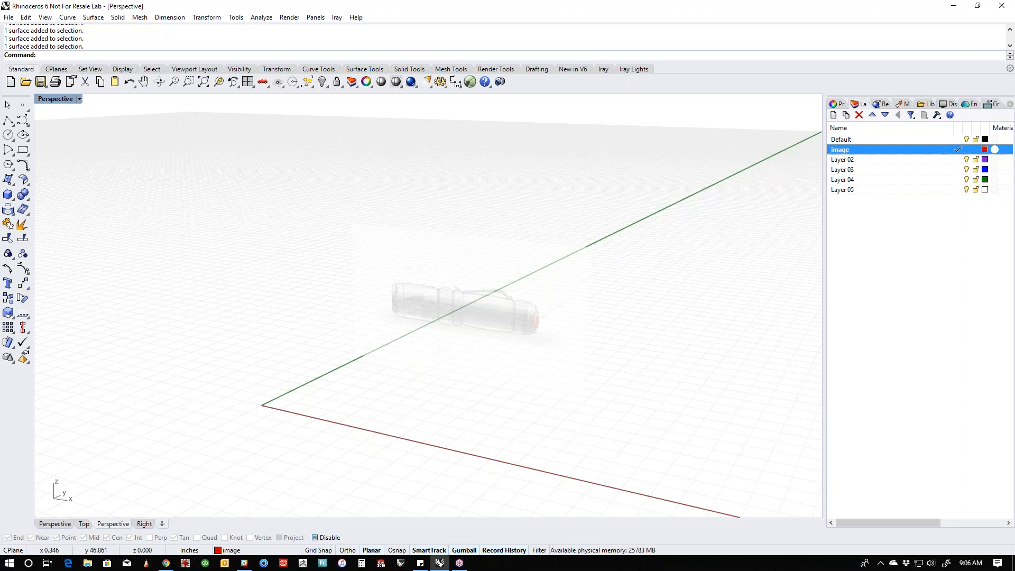
# - Move the flashlight picture to the image layer
pyautogui.click(534, 288)
pyautogui.rightClick(848, 153)
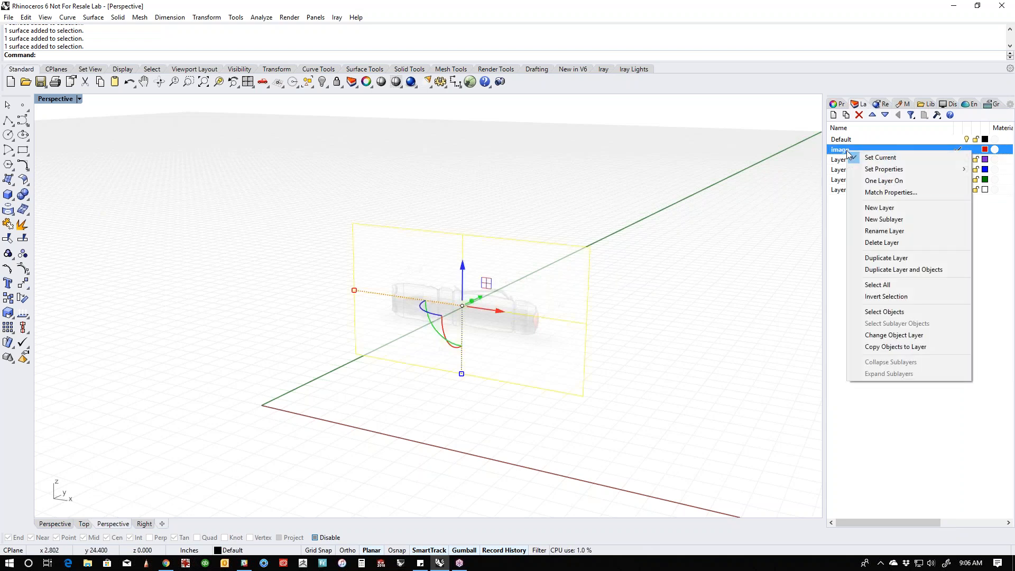
pyautogui.click(886, 337)
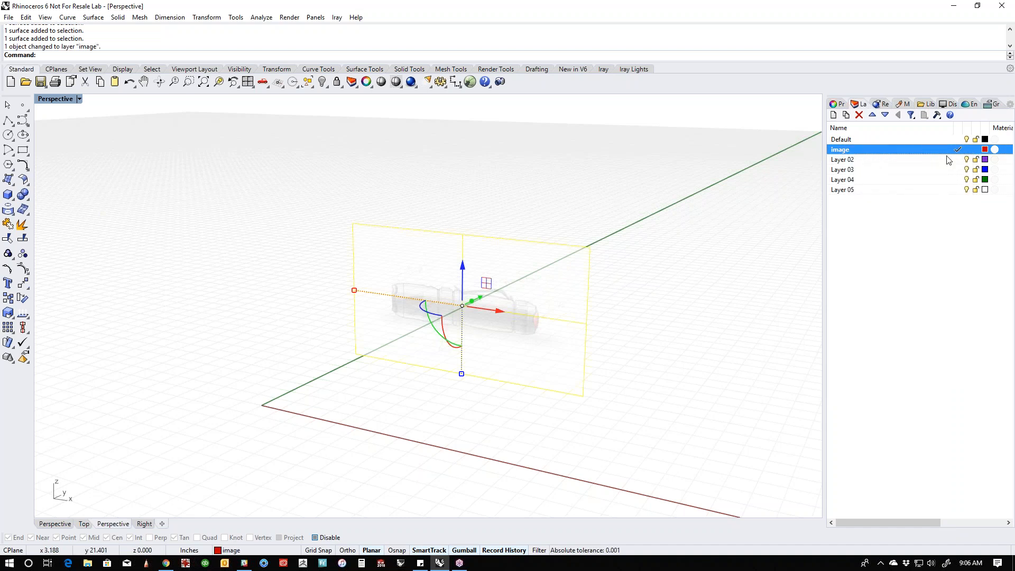
# - Make Default the current layer and lock the image layer so the picture cannot be selected
pyautogui.click(957, 139)
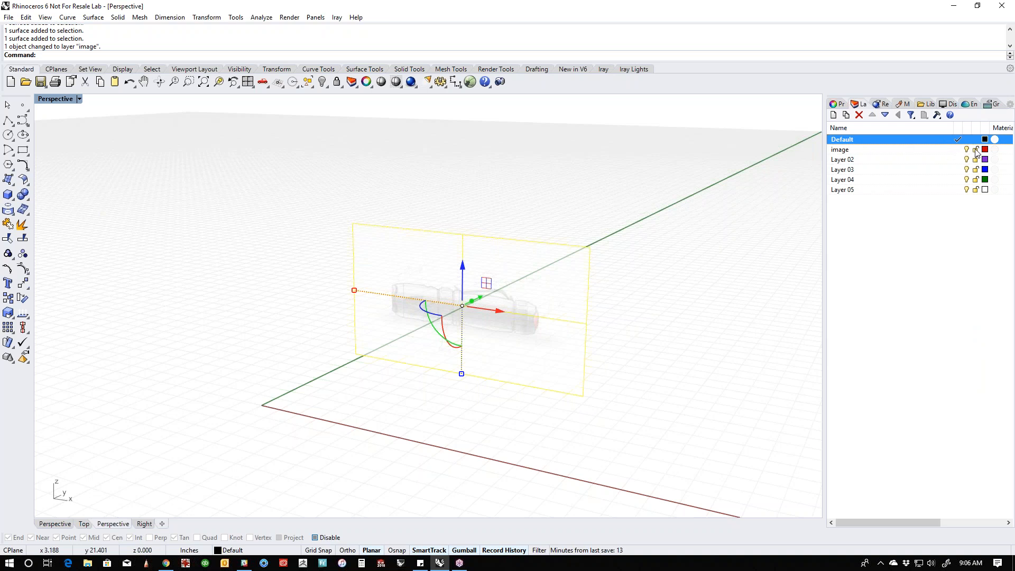
pyautogui.click(976, 149)
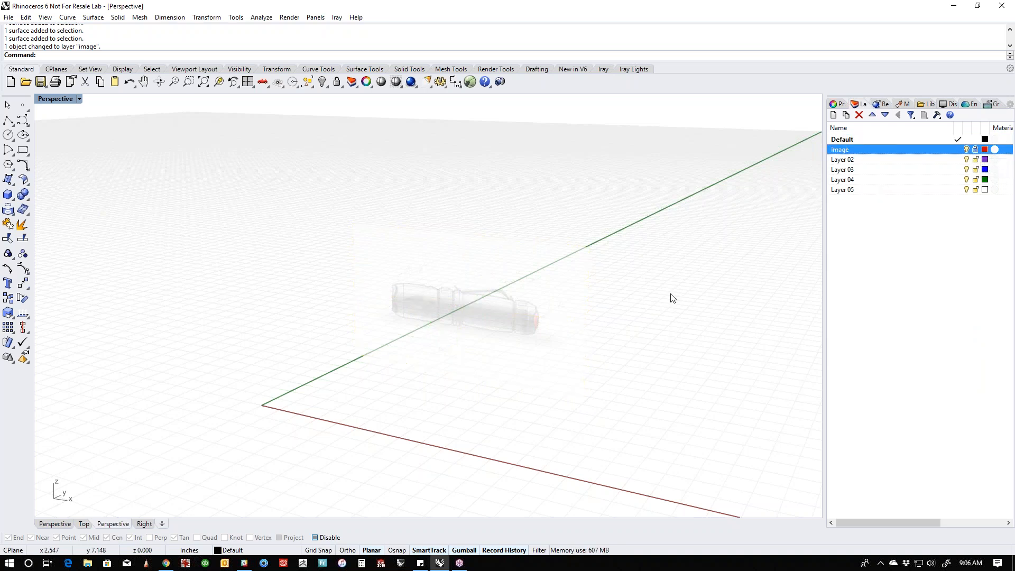
pyautogui.moveTo(569, 322); pyautogui.dragTo(321, 380, button='right')
pyautogui.moveTo(383, 246); pyautogui.dragTo(268, 350)
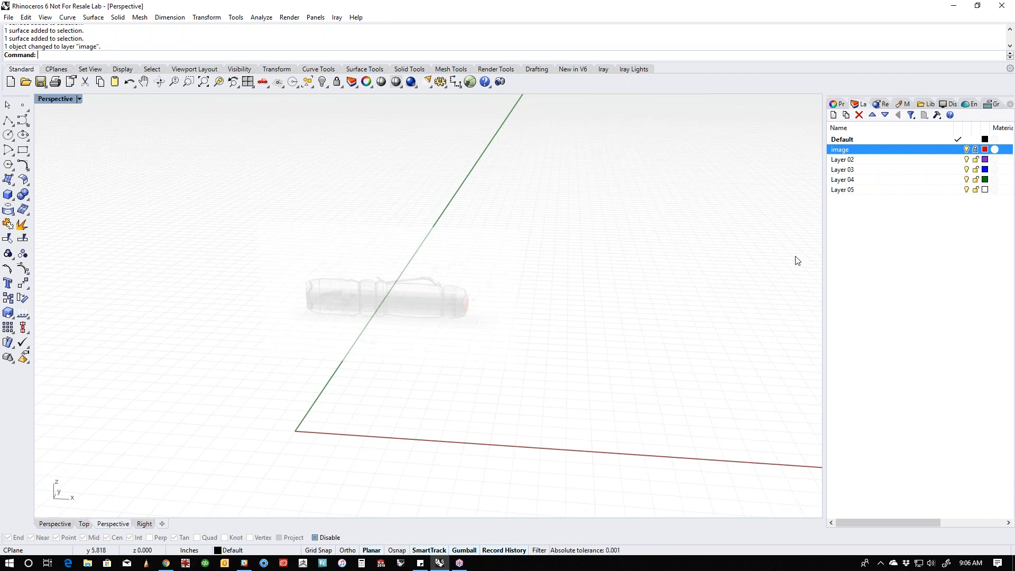
# - Toggle the image layer's visibility off and on, leaving the layer visible
pyautogui.click(966, 150)
pyautogui.click(967, 151)
pyautogui.click(967, 151)
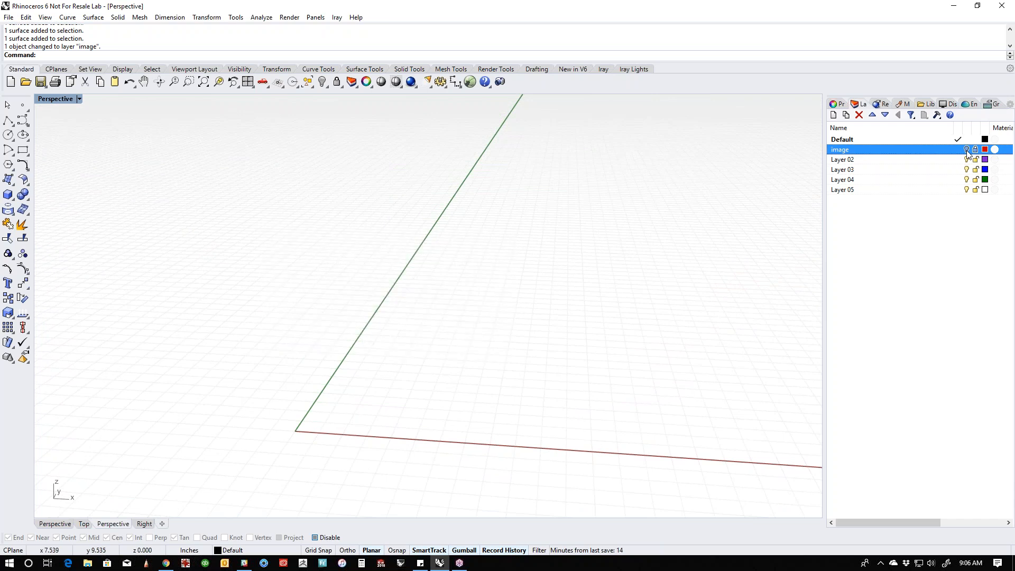
pyautogui.click(967, 150)
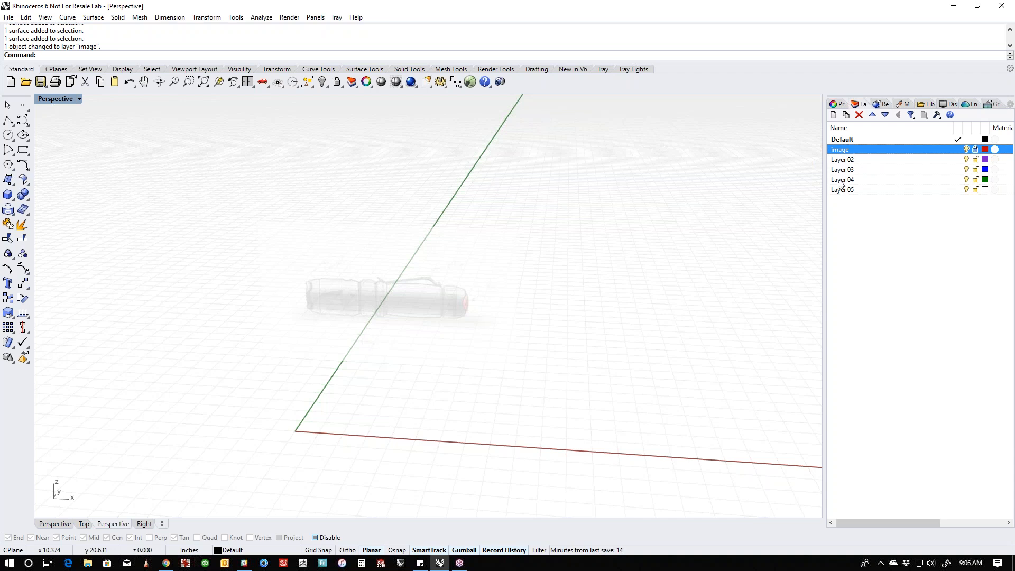
pyautogui.click(968, 150)
pyautogui.click(967, 150)
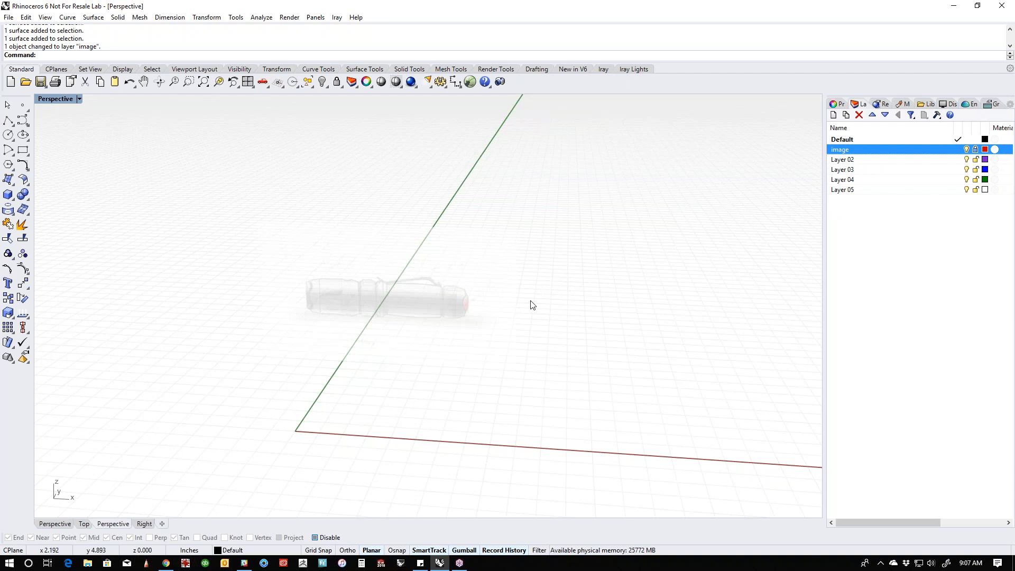
# - In the Front view, trace the flashlight's whole upper outline from head to tail cap with one degree 3 control point curve
pyautogui.keyDown('shift'); pyautogui.moveTo(502, 347); pyautogui.dragTo(500, 365, button='right'); pyautogui.keyUp('shift')
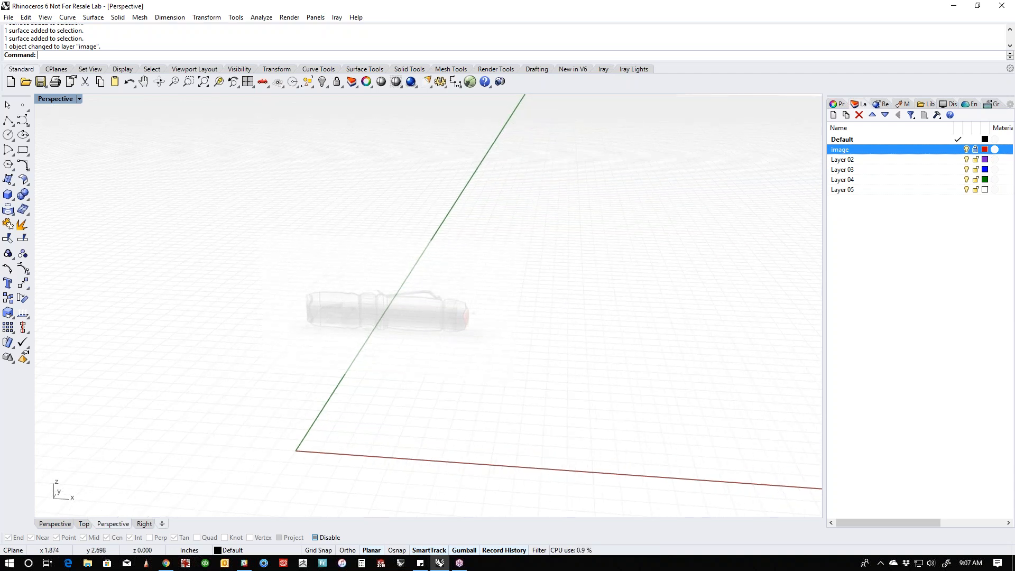
pyautogui.write('f')
pyautogui.press('Return')
pyautogui.scroll(10, 378, 404)
pyautogui.moveTo(370, 405); pyautogui.dragTo(509, 369, button='right')
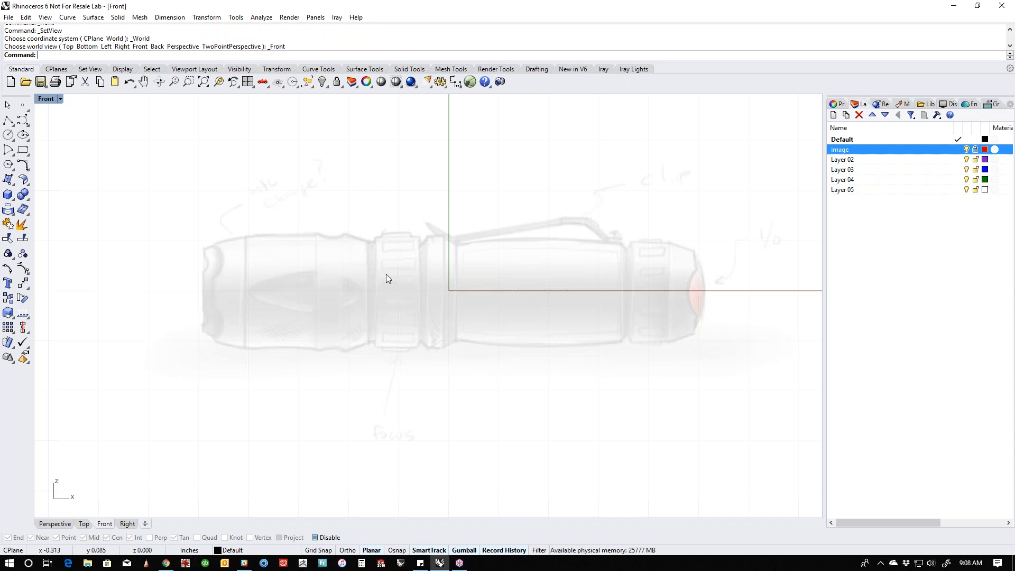
pyautogui.click(8, 121)
pyautogui.click(213, 245)
pyautogui.click(243, 236)
pyautogui.click(276, 234)
pyautogui.click(323, 236)
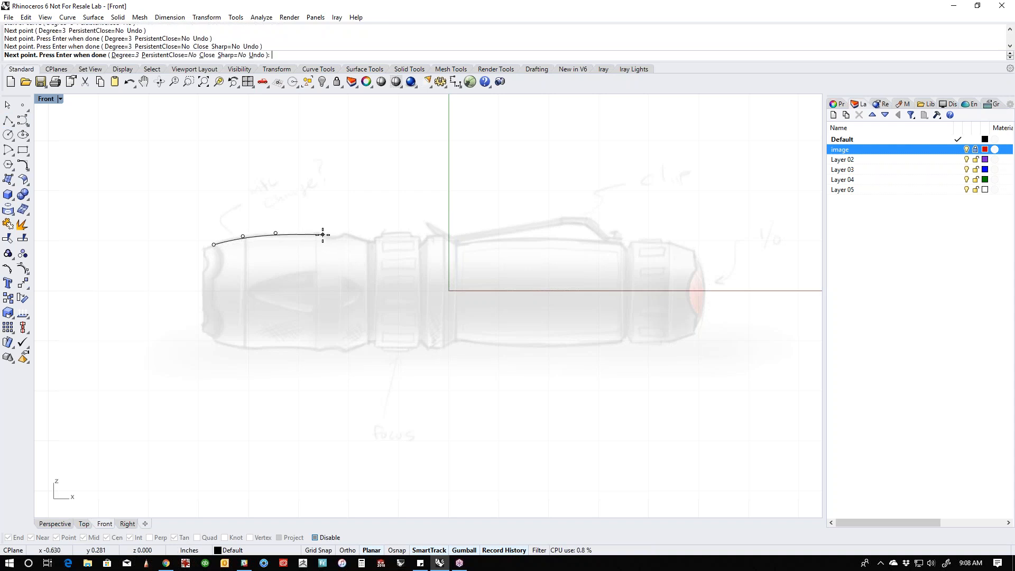
pyautogui.click(330, 236)
pyautogui.click(345, 236)
pyautogui.click(348, 232)
pyautogui.click(358, 235)
pyautogui.click(371, 242)
pyautogui.click(386, 247)
pyautogui.doubleClick(393, 237)
pyautogui.click(426, 238)
pyautogui.click(433, 238)
pyautogui.click(485, 240)
pyautogui.click(514, 242)
pyautogui.click(551, 237)
pyautogui.click(602, 239)
pyautogui.click(625, 243)
pyautogui.click(651, 241)
pyautogui.click(676, 243)
pyautogui.click(690, 249)
pyautogui.click(693, 278)
pyautogui.press('Return')
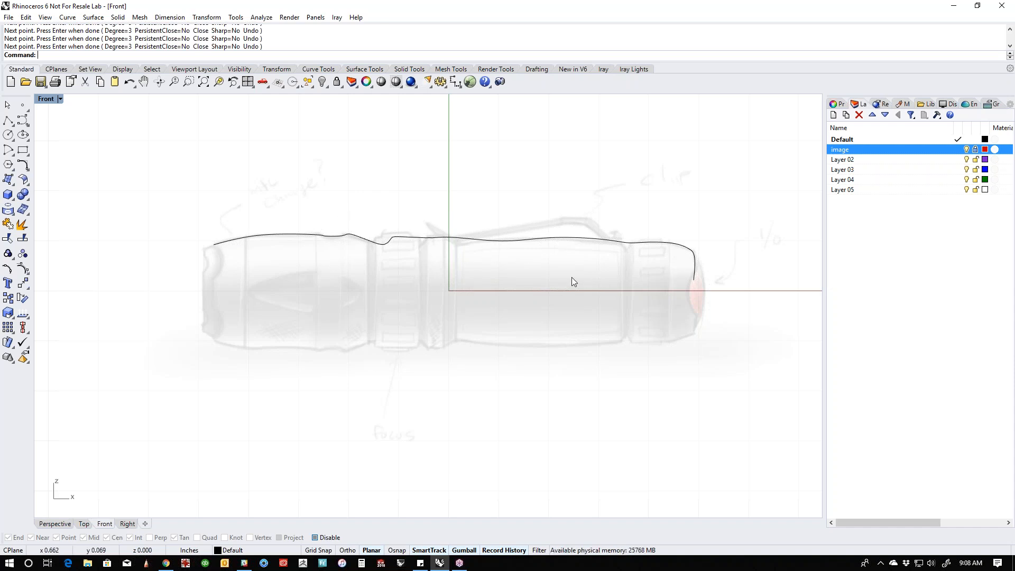
# - Delete the curve traced along the flashlight's whole upper outline
pyautogui.click(338, 242)
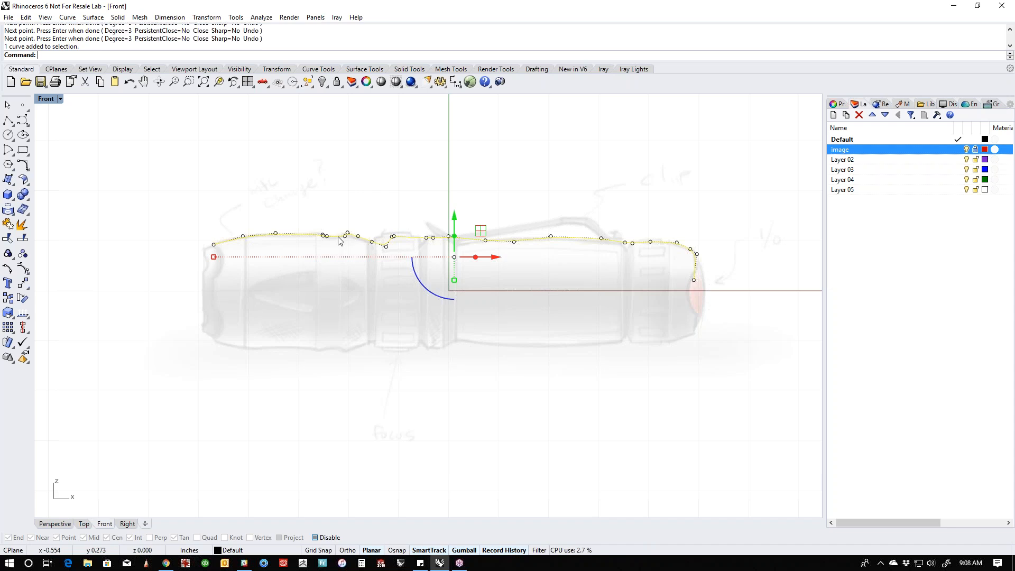
pyautogui.press('Delete')
# - Trace the curved front section of the head's upper edge with an arc defined by start, end and point on arc
pyautogui.scroll(3, 264, 244)
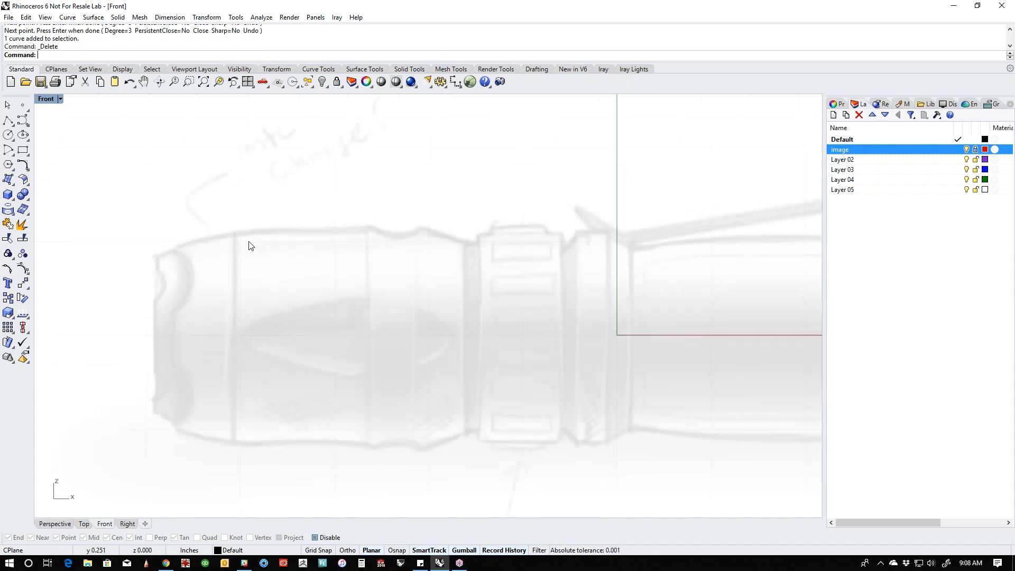
pyautogui.click(7, 154)
pyautogui.click(39, 154)
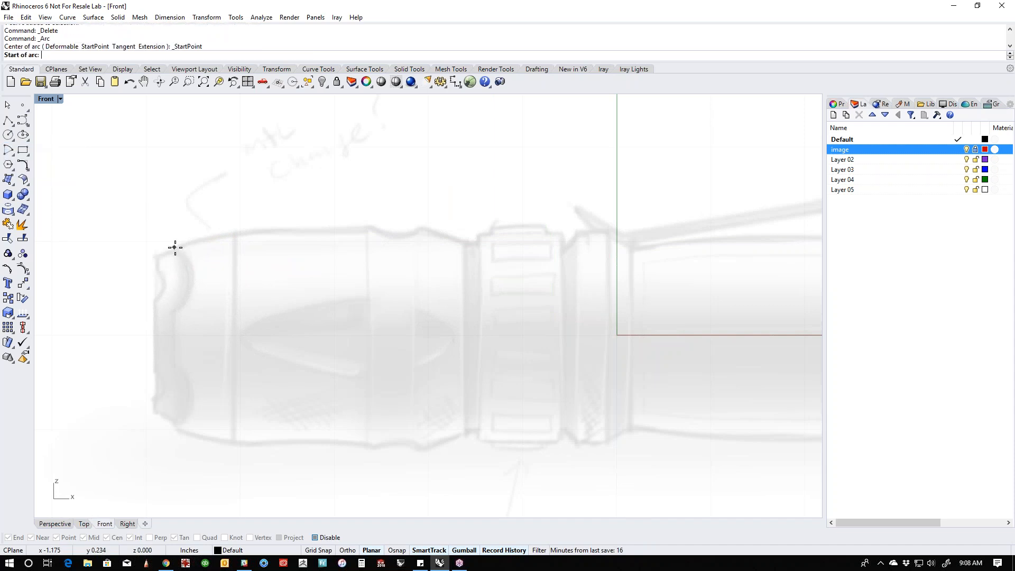
pyautogui.click(175, 246)
pyautogui.click(237, 233)
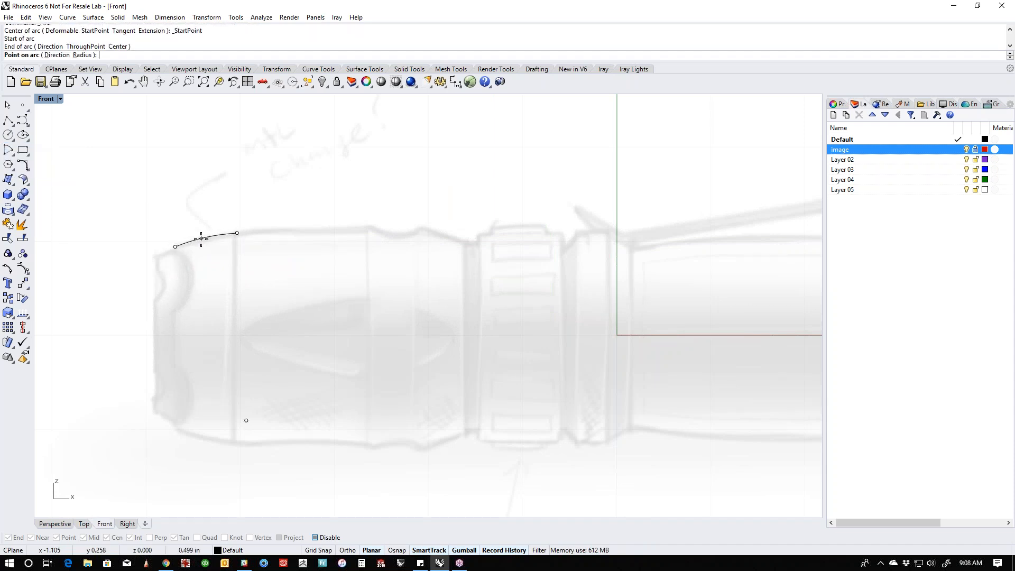
pyautogui.click(201, 239)
# - Draw a horizontal line about 0.35 in long with Polyline from the arc's rear end along the head's upper edge
pyautogui.click(8, 120)
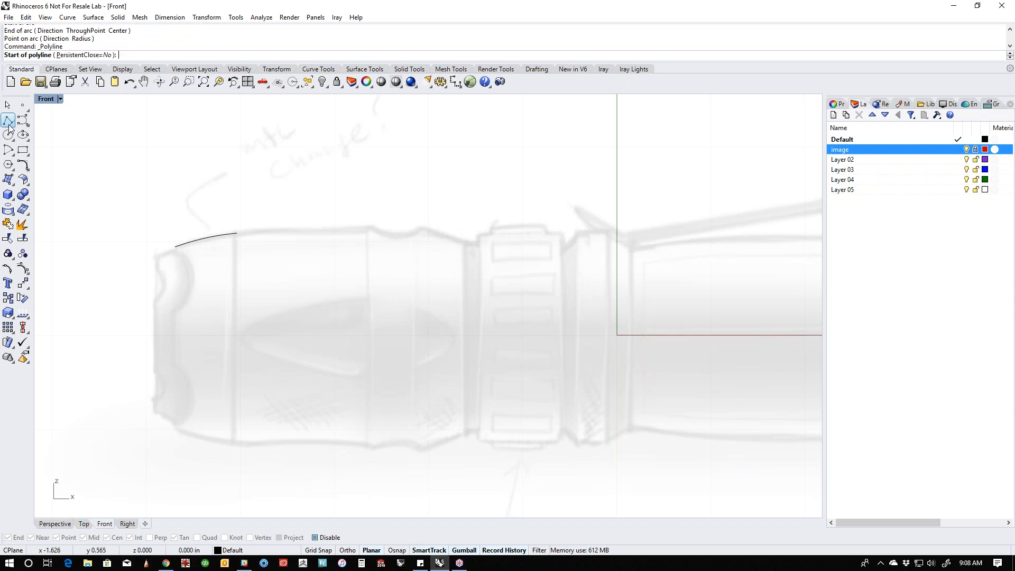
pyautogui.click(238, 233)
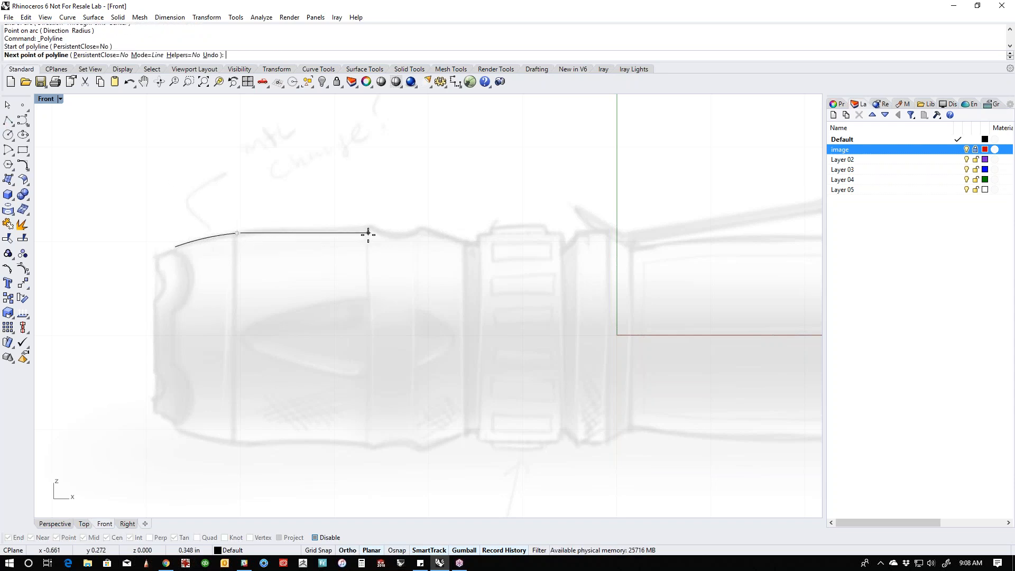
pyautogui.click(370, 233)
pyautogui.press('Return')
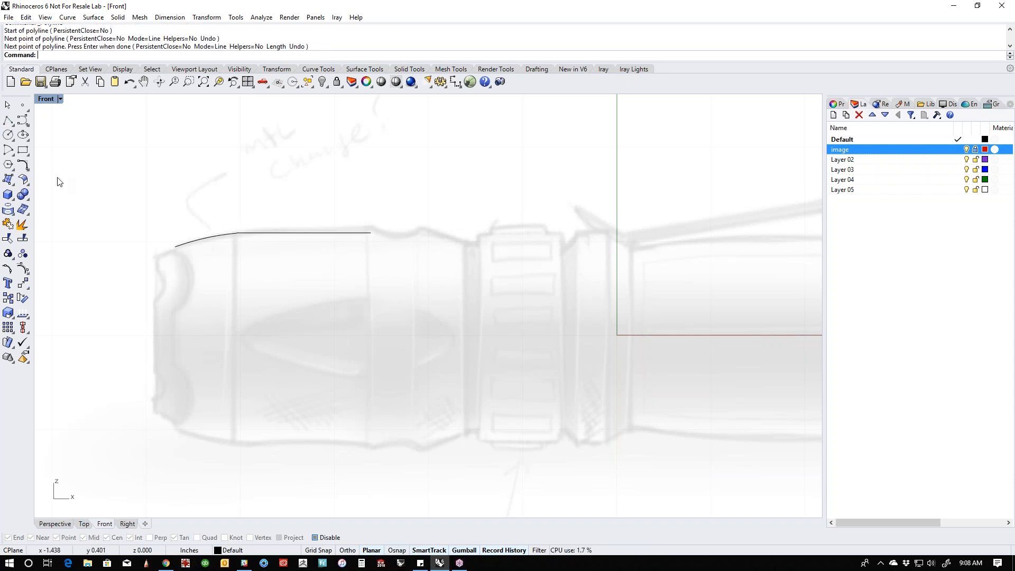
# - Trace the shallow dip behind the head's straight edge with a concave start-end-point arc about 0.12 in wide, starting at the line's rear end
pyautogui.click(11, 153)
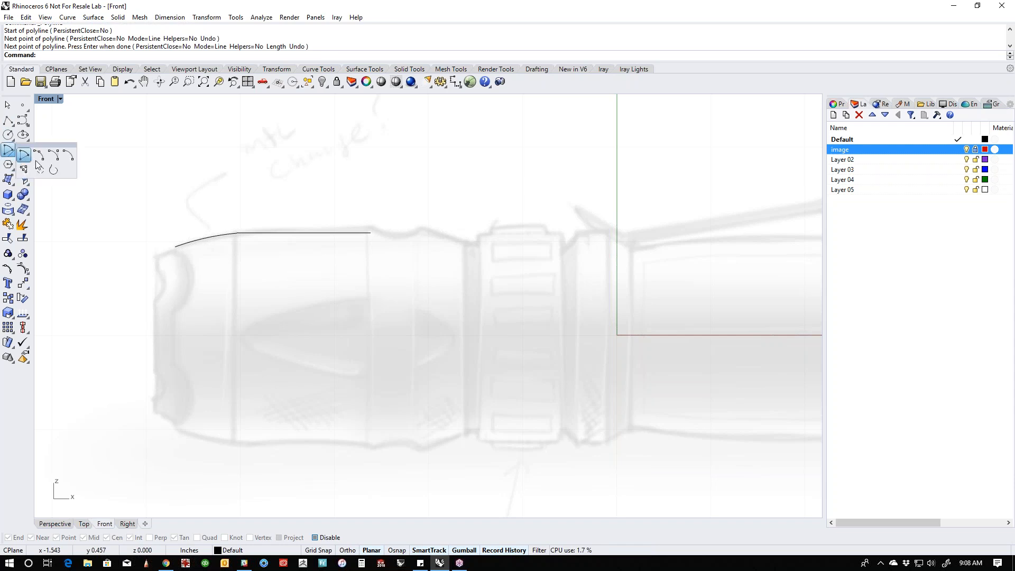
pyautogui.click(38, 160)
pyautogui.click(370, 233)
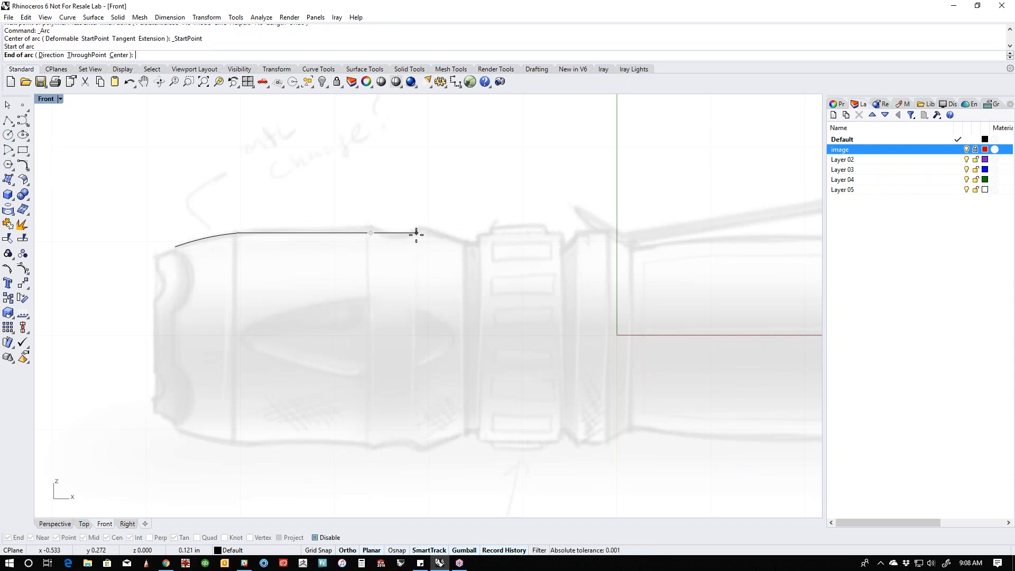
pyautogui.click(414, 233)
pyautogui.click(396, 239)
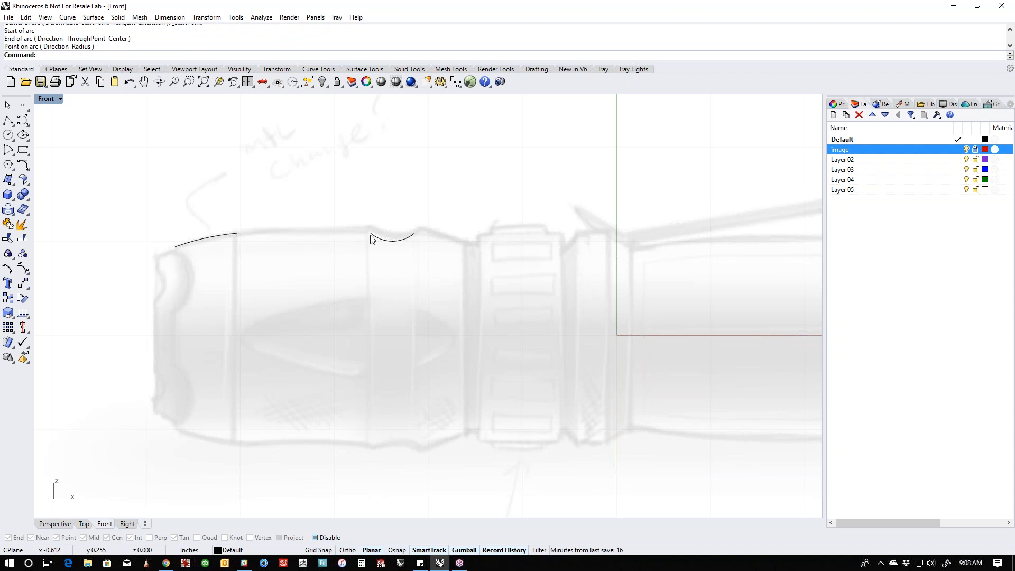
# - From the arc's rear end, draw a polyline sloping to the ring groove, dropping about 0.018 in vertically, then running horizontally beneath the grip ring
pyautogui.click(8, 121)
pyautogui.click(416, 233)
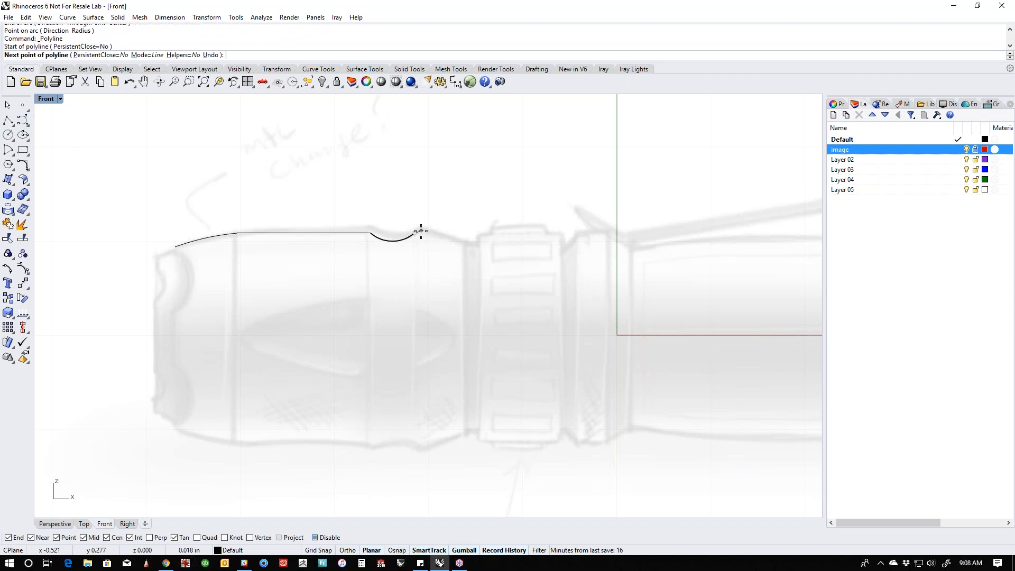
pyautogui.click(465, 245)
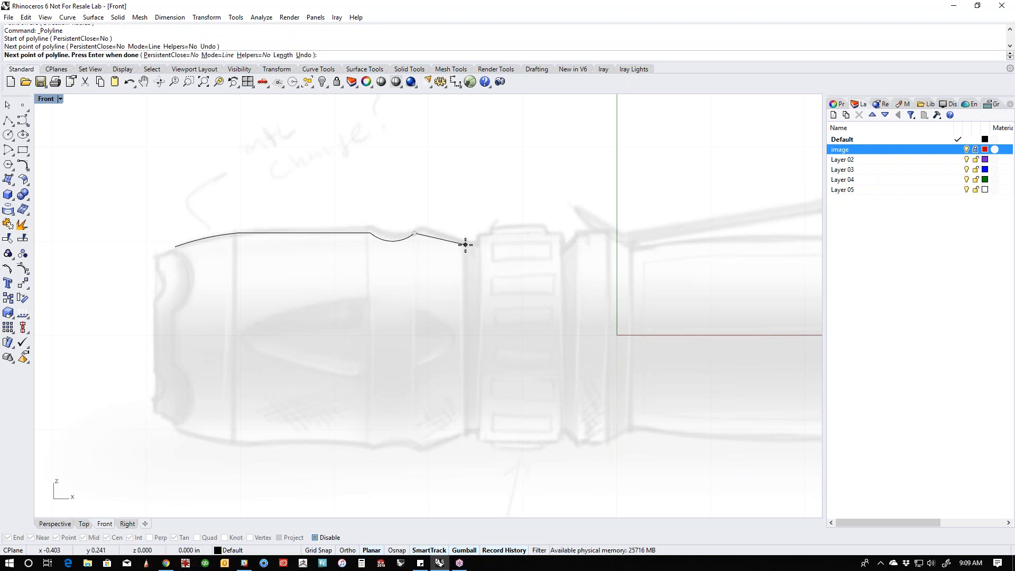
pyautogui.scroll(2, 465, 244)
pyautogui.press('F8')
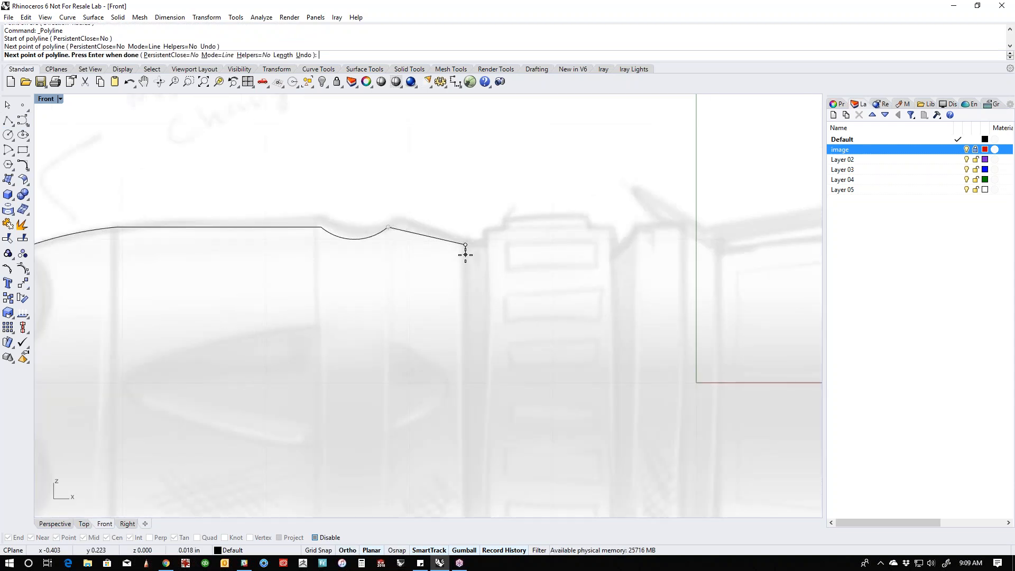
pyautogui.click(465, 255)
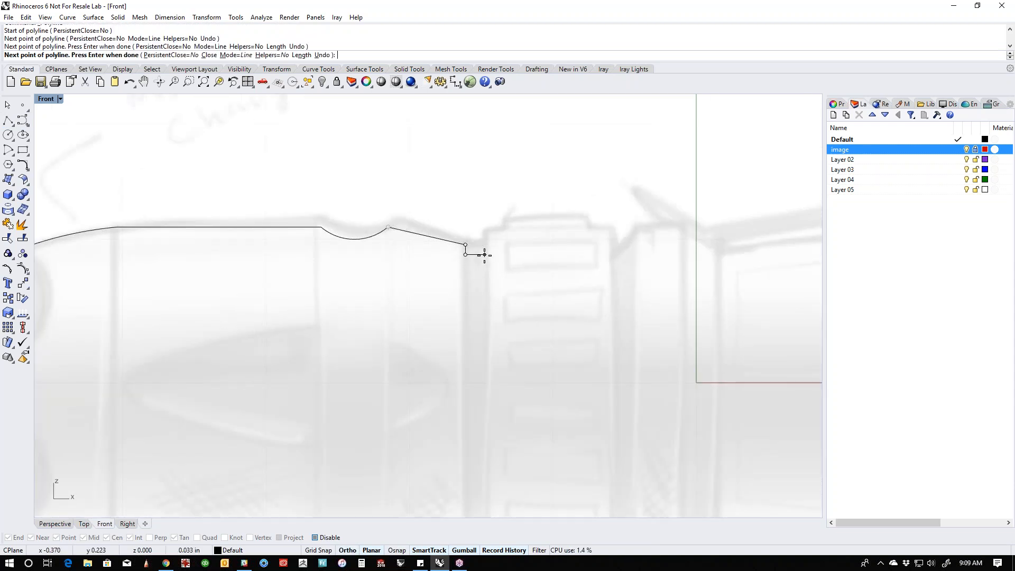
pyautogui.click(614, 254)
# - Continue the polyline up the rear collar's slope, about 0.076 in horizontally across its top, and down to the body tube, and finish it
pyautogui.press('F8')
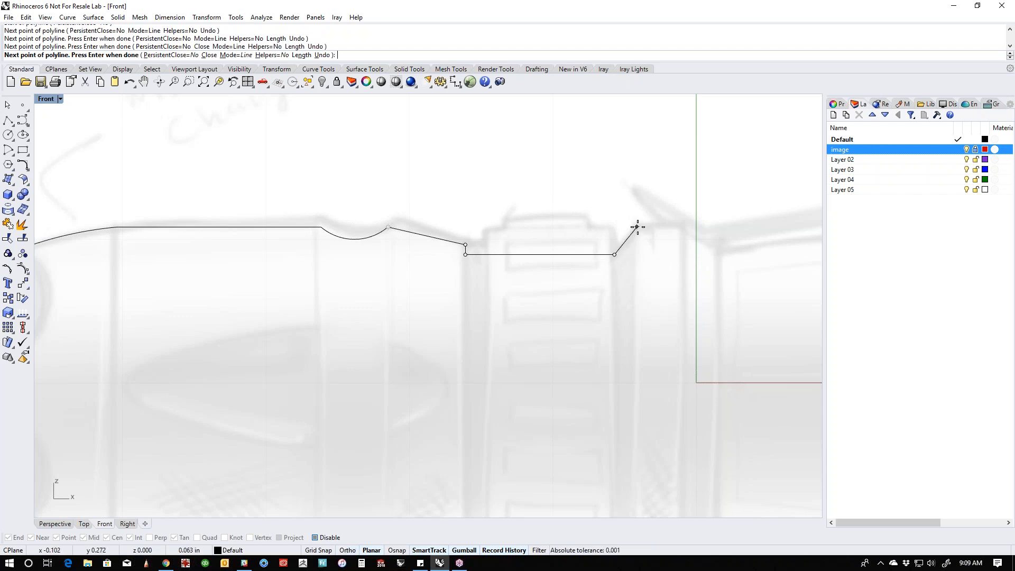
pyautogui.click(638, 226)
pyautogui.press('F8')
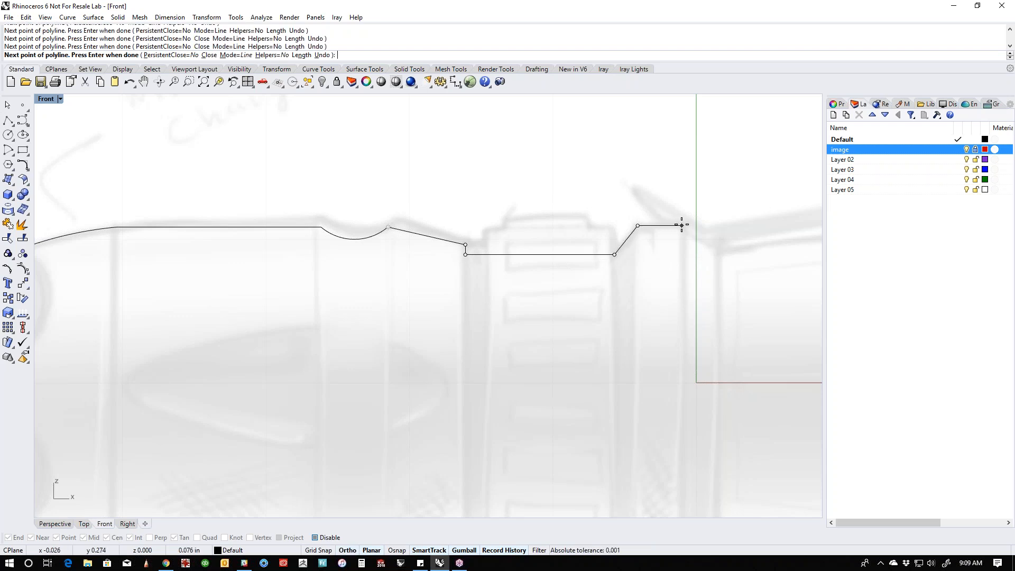
pyautogui.click(682, 226)
pyautogui.scroll(-4, 683, 225)
pyautogui.moveTo(683, 225); pyautogui.dragTo(547, 203, button='right')
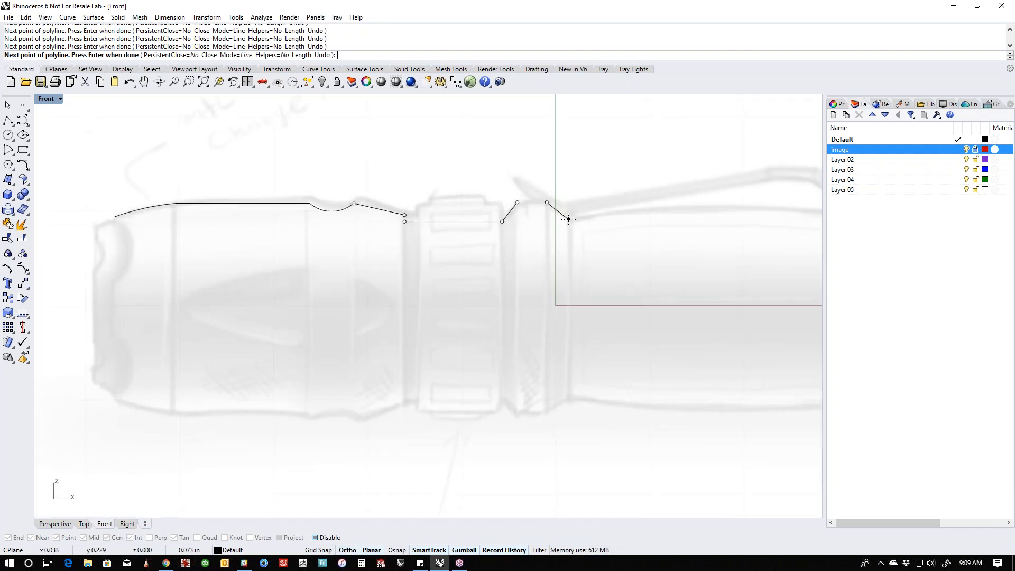
pyautogui.click(569, 219)
pyautogui.press('Return')
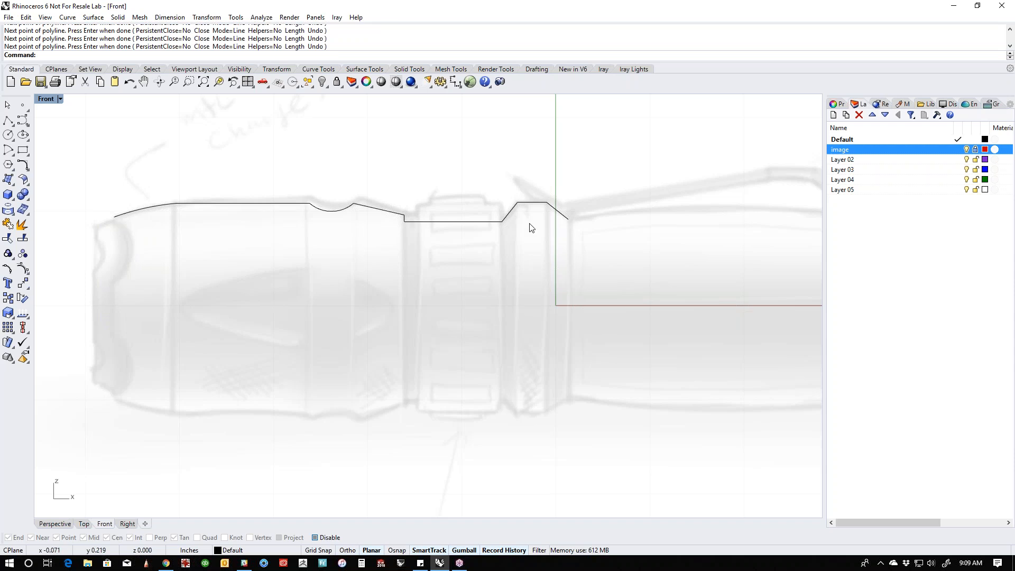
# - Explode the collar and grip ring polyline into separate line segments
pyautogui.click(461, 224)
pyautogui.middleClick(461, 229)
pyautogui.click(448, 192)
pyautogui.press('Escape')
# - Select the exploded segments one by one and all together to check that they are separate lines
pyautogui.click(379, 214)
pyautogui.click(423, 221)
pyautogui.click(511, 212)
pyautogui.click(535, 202)
pyautogui.click(448, 178)
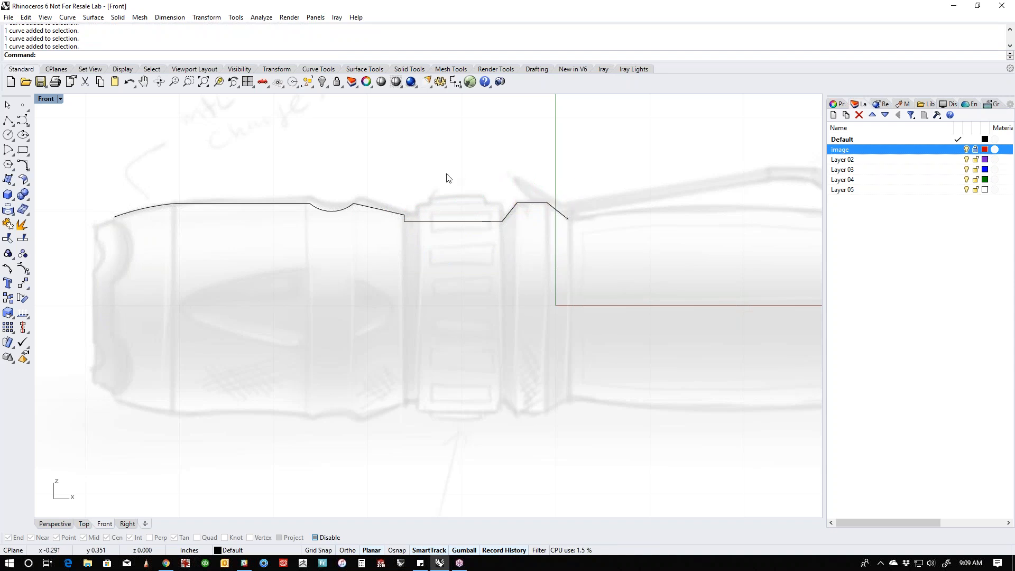
pyautogui.moveTo(353, 176); pyautogui.dragTo(614, 260)
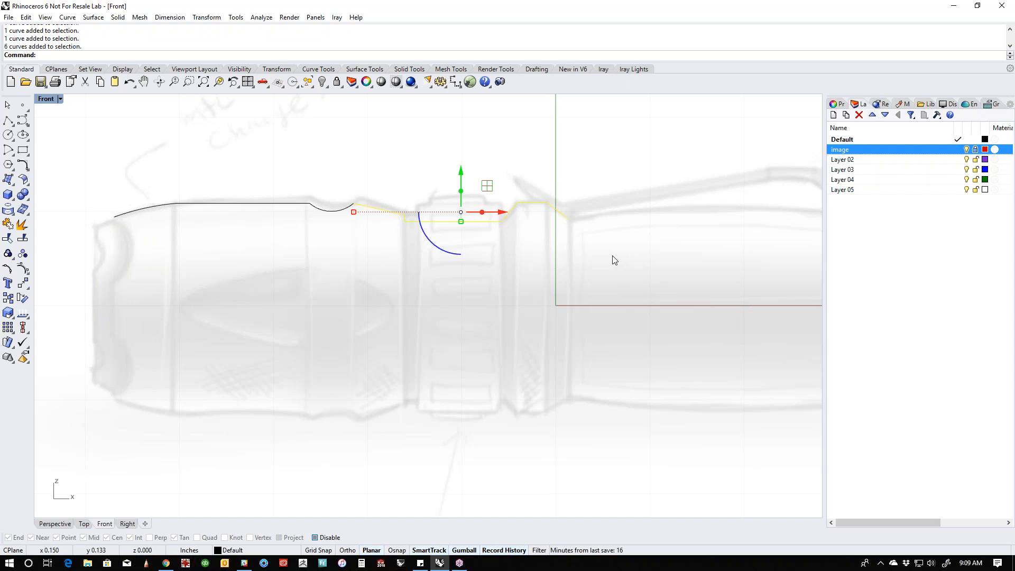
pyautogui.click(403, 285)
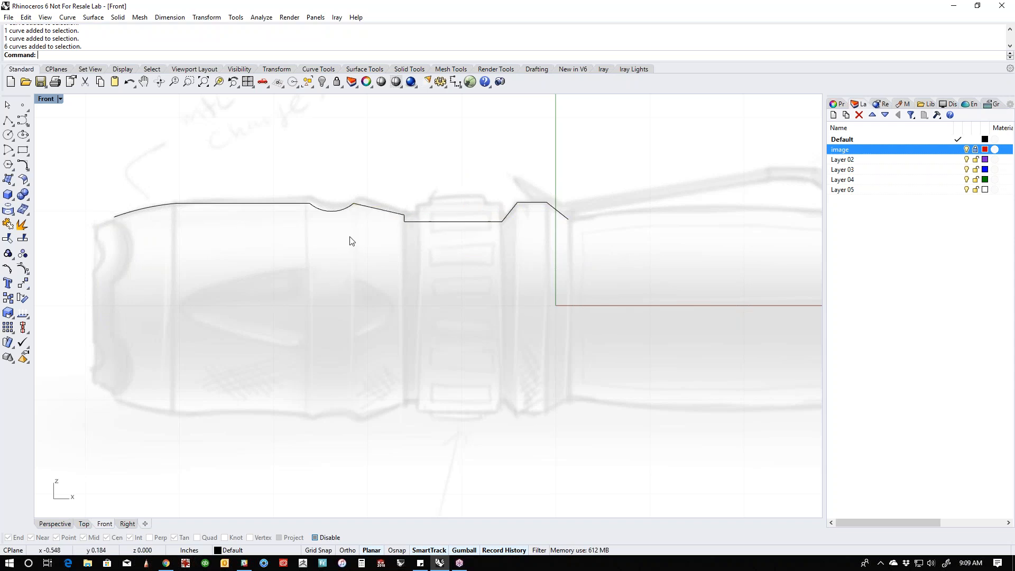
# - Raise the dip arc's control points, together with the adjoining ends of both neighbouring lines, by about 0.017 in to match the sketch
pyautogui.scroll(3, 368, 213)
pyautogui.scroll(-3, 378, 210)
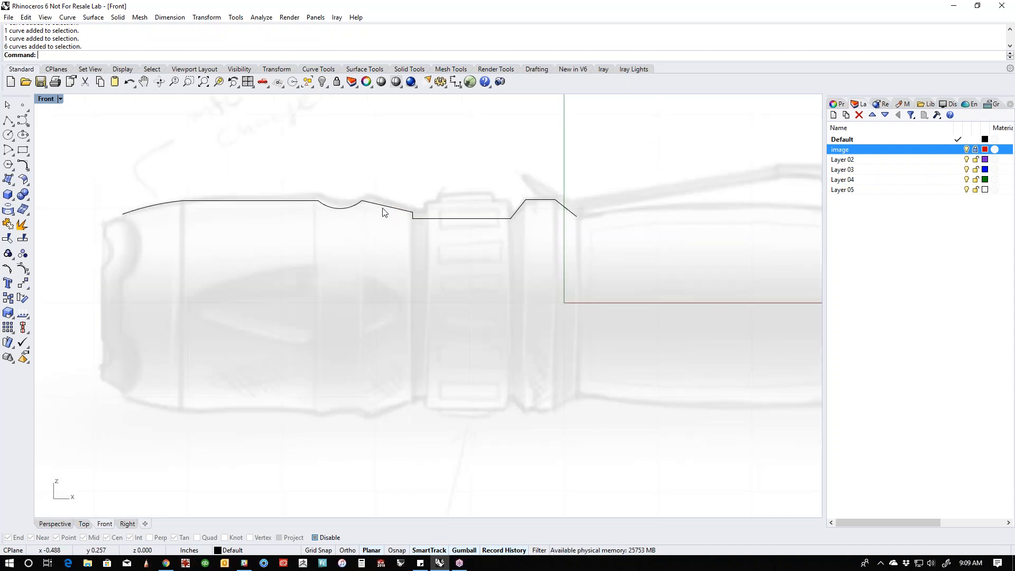
pyautogui.moveTo(310, 222); pyautogui.dragTo(378, 245, button='right')
pyautogui.moveTo(449, 199); pyautogui.dragTo(357, 247)
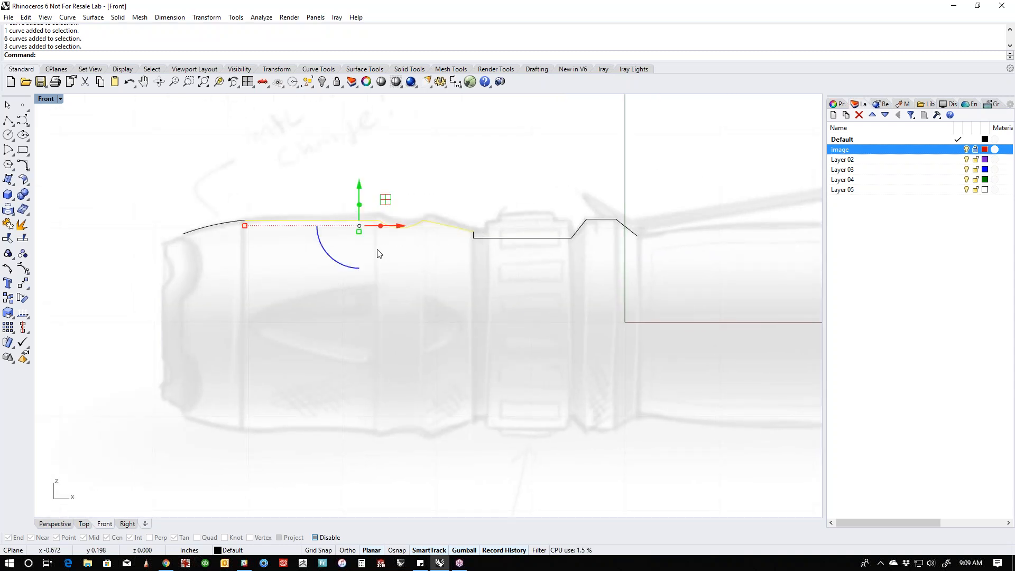
pyautogui.click(435, 251)
pyautogui.click(364, 221)
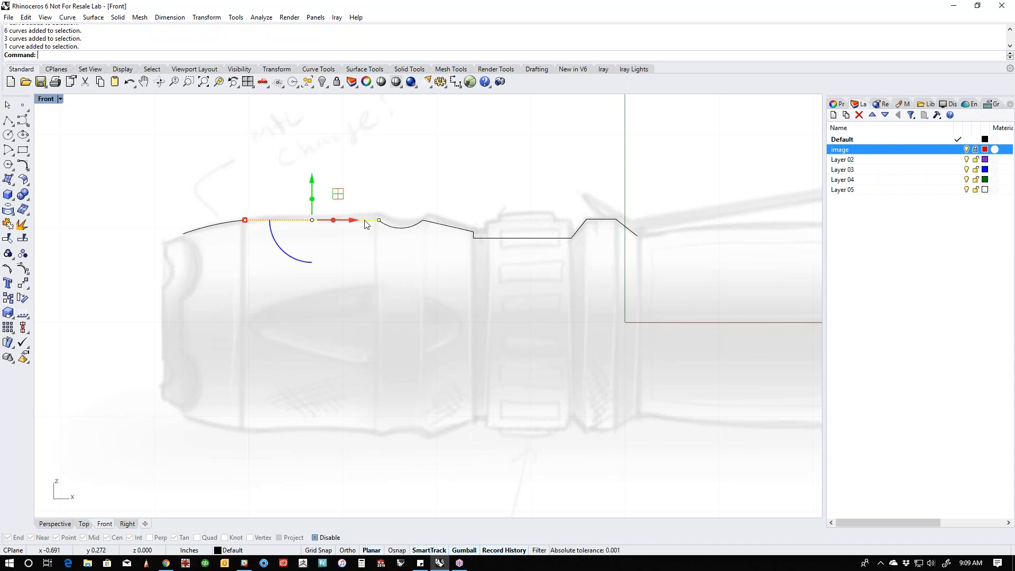
pyautogui.keyDown('shift'); pyautogui.click(390, 227); pyautogui.keyUp('shift')
pyautogui.keyDown('shift'); pyautogui.click(435, 228); pyautogui.keyUp('shift')
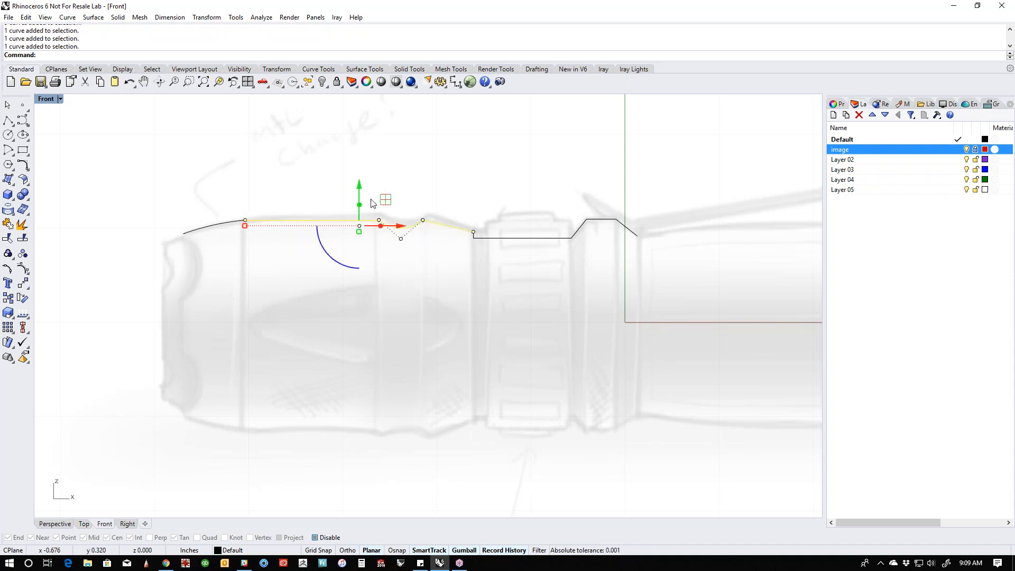
pyautogui.moveTo(328, 168); pyautogui.dragTo(442, 256)
pyautogui.moveTo(401, 227)
pyautogui.mouseDown()
pyautogui.moveTo(404, 181)
pyautogui.moveTo(399, 223)
pyautogui.mouseUp()
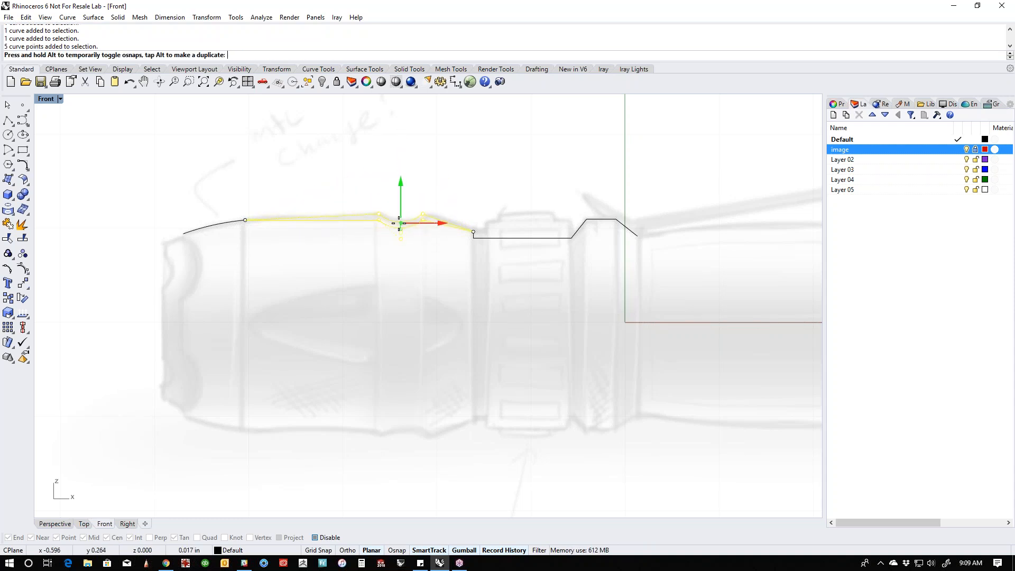
pyautogui.click(442, 252)
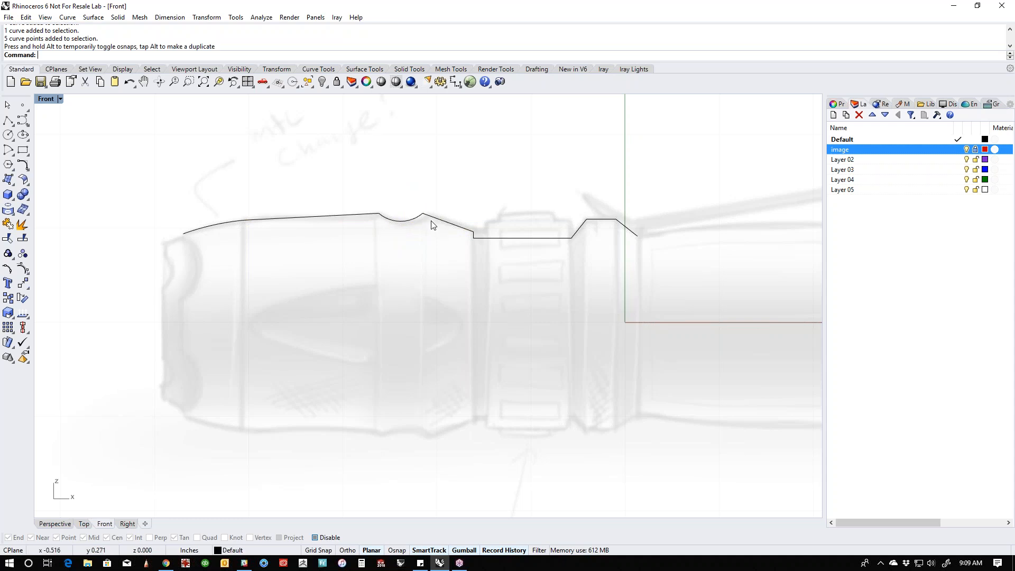
# - Nudge the dip arc's middle and rear control points, with the adjoining end of the sloped line, 0.01 in towards the tail
pyautogui.scroll(1, 430, 222)
pyautogui.moveTo(448, 239); pyautogui.dragTo(422, 260, button='right')
pyautogui.click(385, 241)
pyautogui.keyDown('shift'); pyautogui.click(418, 242); pyautogui.keyUp('shift')
pyautogui.moveTo(364, 208); pyautogui.dragTo(427, 277)
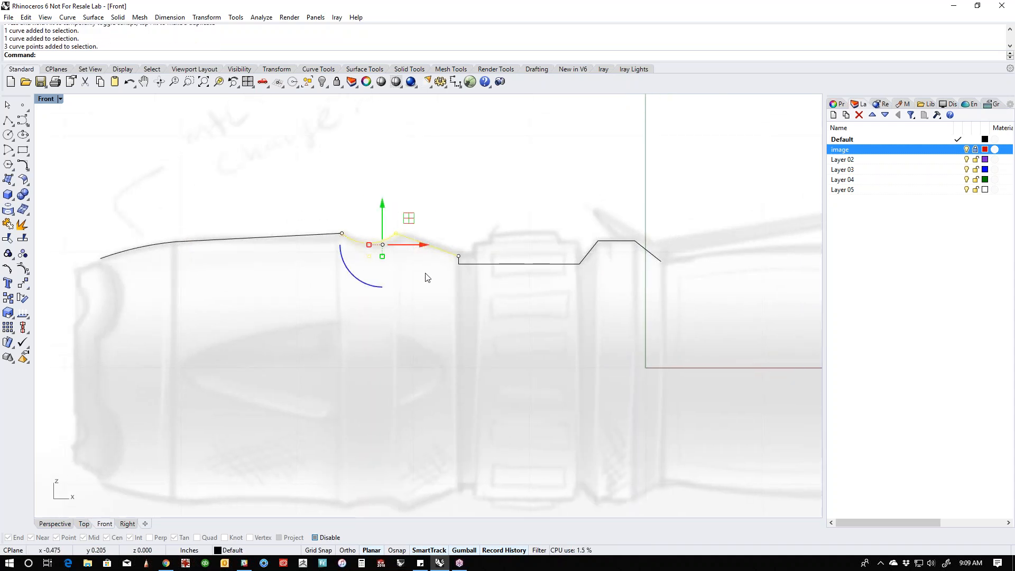
pyautogui.hotkey('alt', 'Right')
pyautogui.hotkey('alt', 'Right')
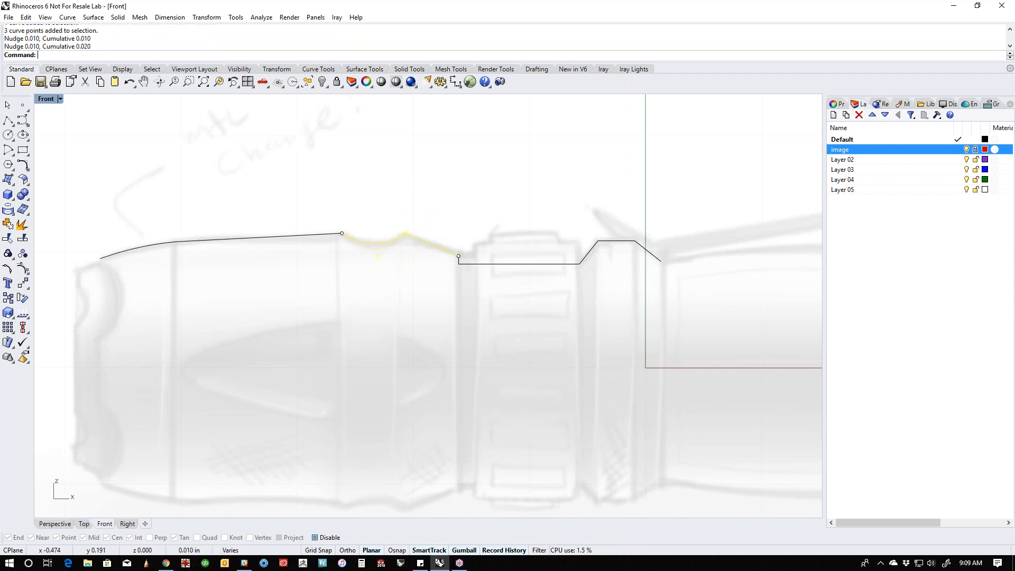
pyautogui.hotkey('alt', 'Left')
pyautogui.press('Escape')
pyautogui.click(459, 261)
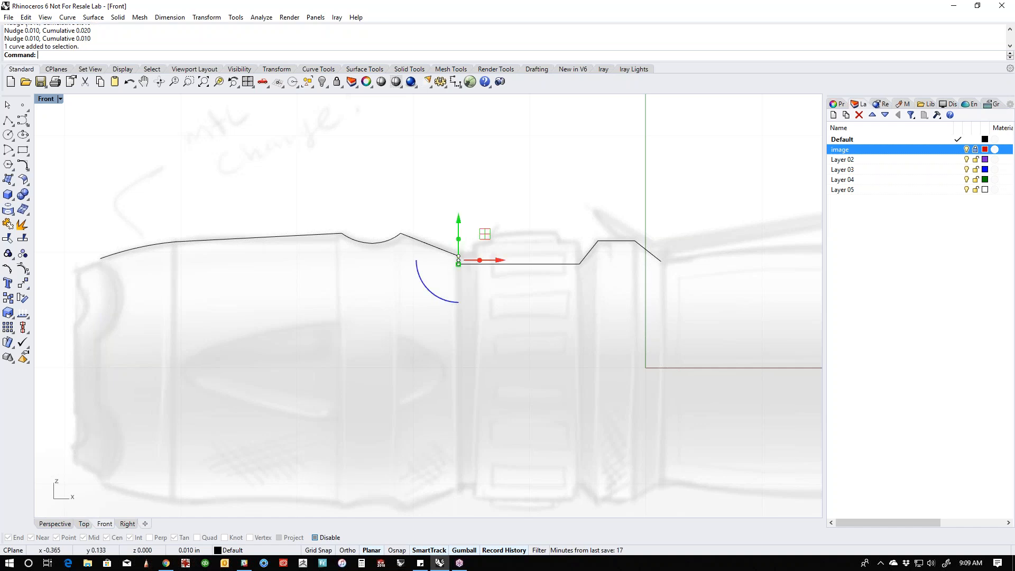
pyautogui.scroll(5, 468, 261)
pyautogui.moveTo(395, 317); pyautogui.dragTo(460, 272)
pyautogui.click(480, 330)
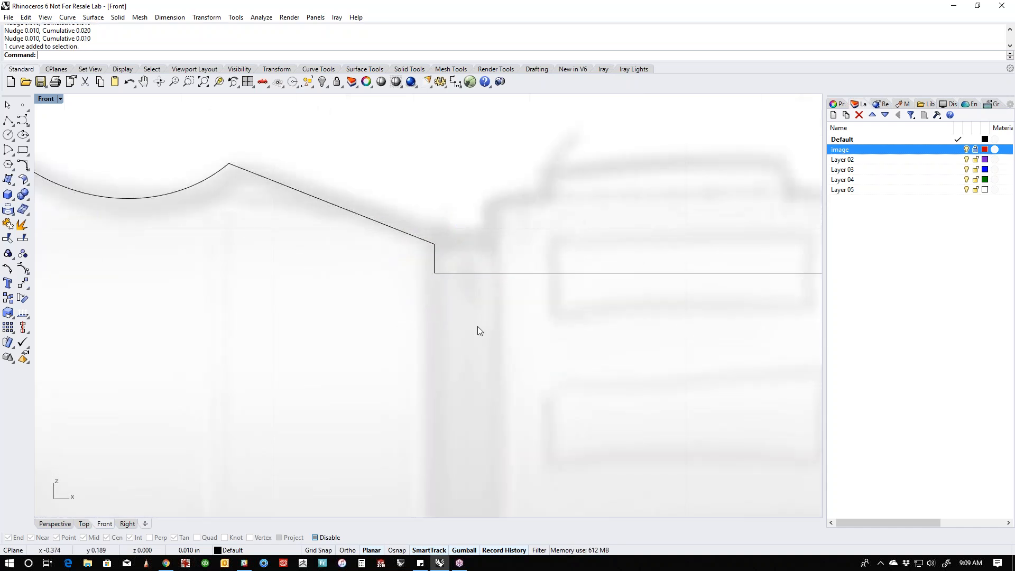
# - Review the nudge keys, direction and step sizes in the Modeling Aids options, and close the options without changing them
pyautogui.click(235, 17)
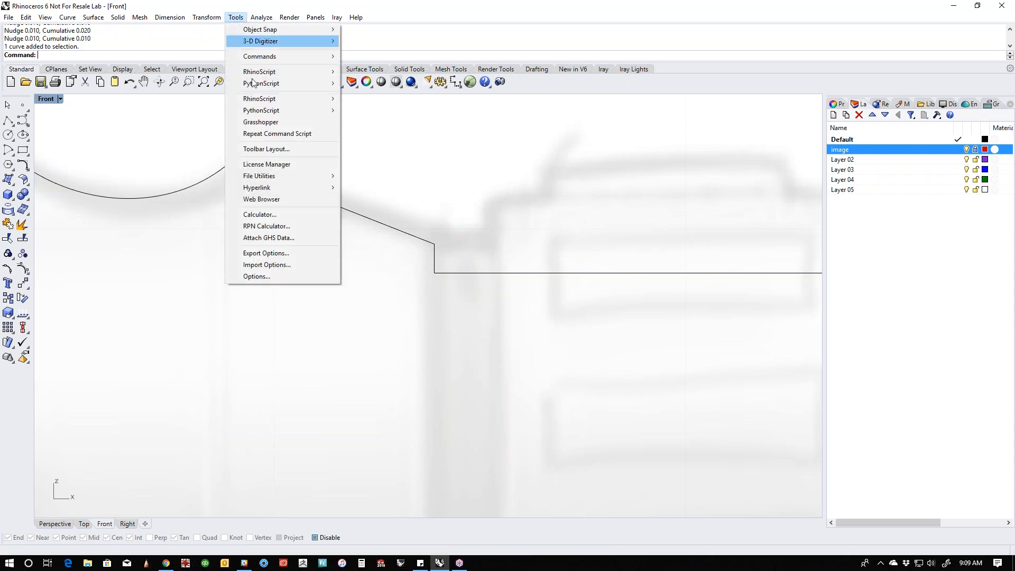
pyautogui.click(244, 276)
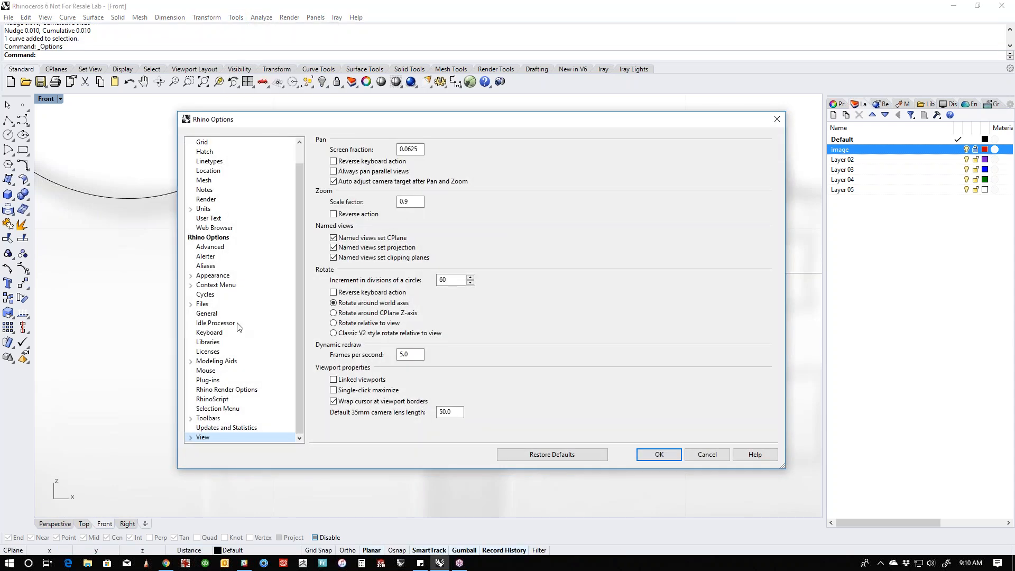
pyautogui.click(237, 361)
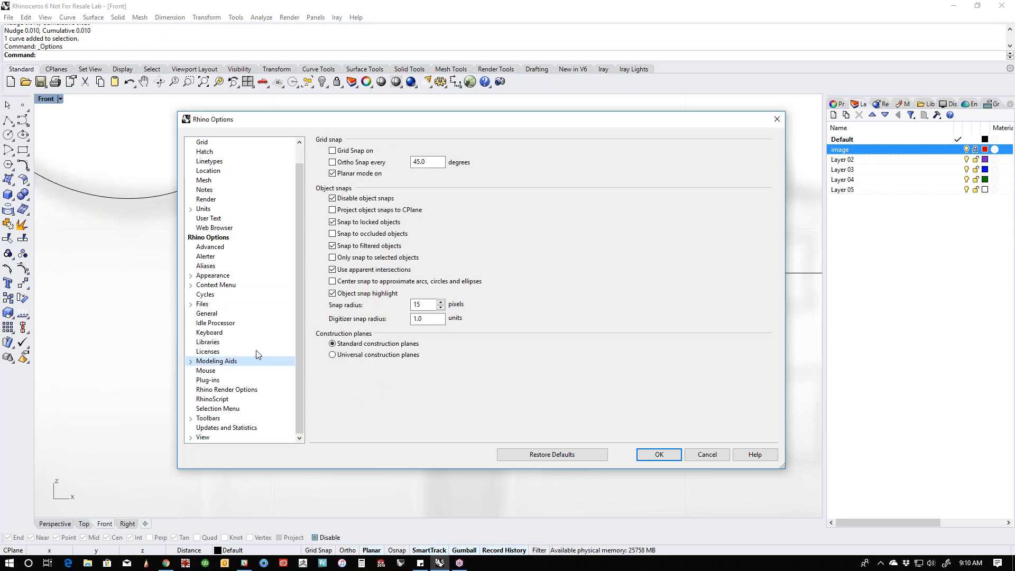
pyautogui.click(191, 361)
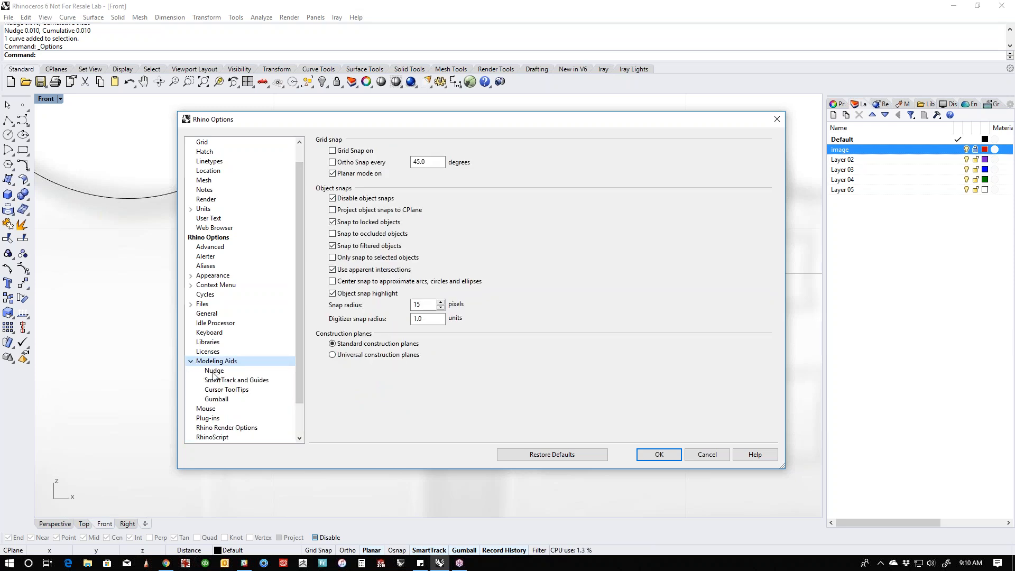
pyautogui.click(215, 373)
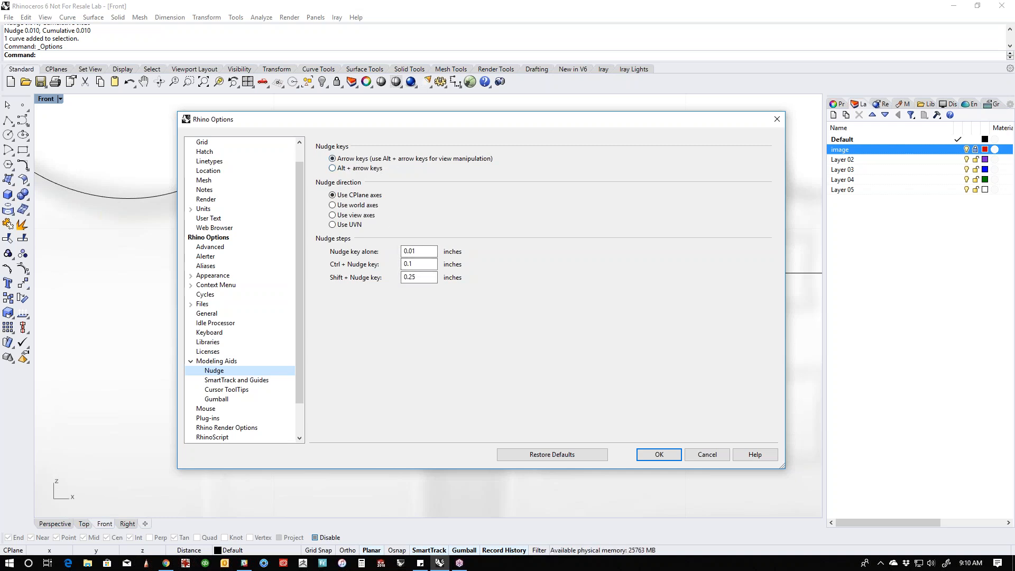
pyautogui.doubleClick(424, 253)
pyautogui.moveTo(428, 265); pyautogui.dragTo(395, 281)
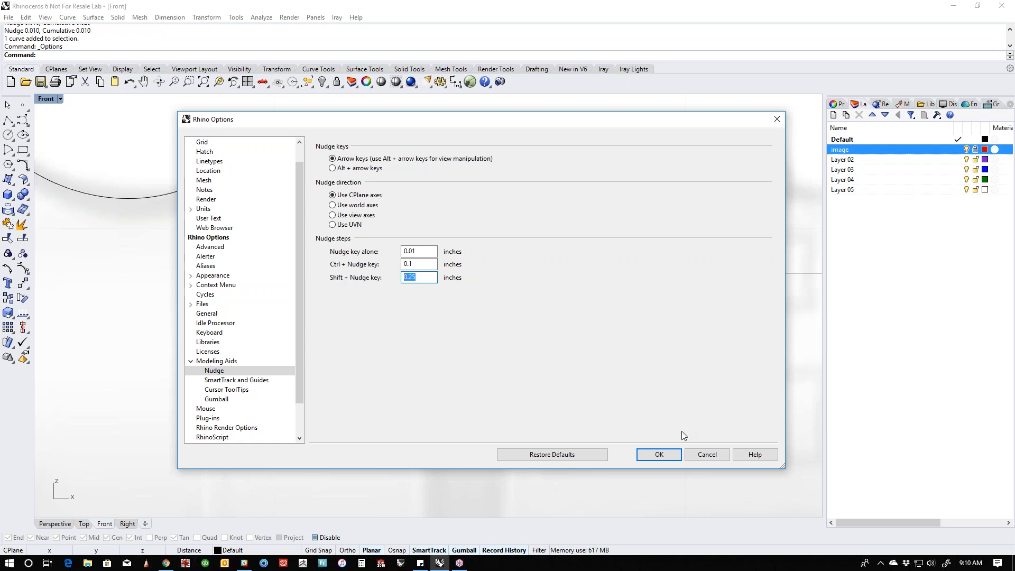
pyautogui.click(708, 455)
# - Nudge the shared end point of the sloped line and the short vertical line at the ring groove 0.01 in upward
pyautogui.scroll(-5, 493, 312)
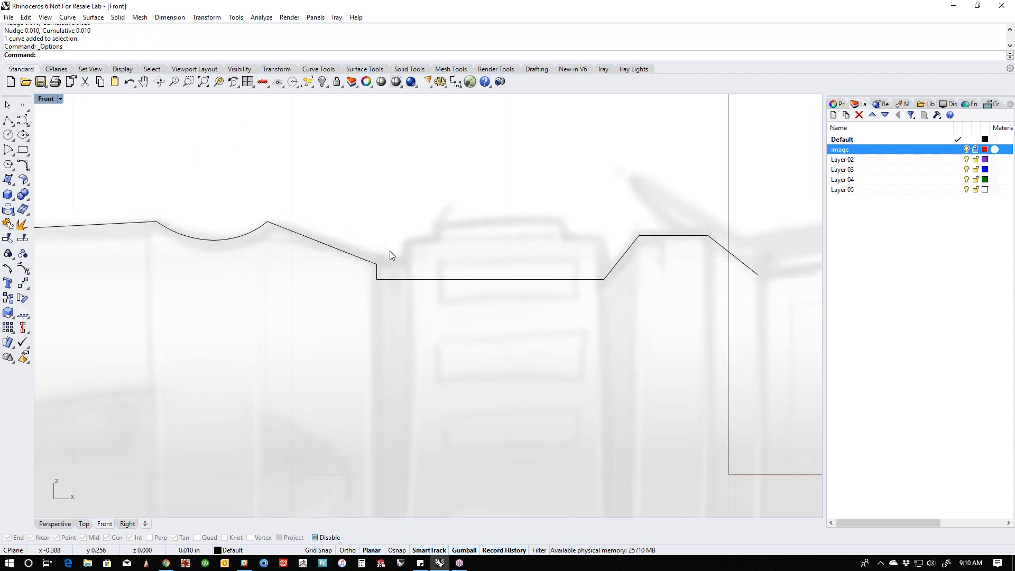
pyautogui.moveTo(365, 270); pyautogui.dragTo(364, 271)
pyautogui.click(398, 265)
pyautogui.scroll(8, 378, 270)
pyautogui.click(374, 272)
pyautogui.keyDown('shift'); pyautogui.click(352, 250); pyautogui.keyUp('shift')
pyautogui.moveTo(363, 219); pyautogui.dragTo(405, 266)
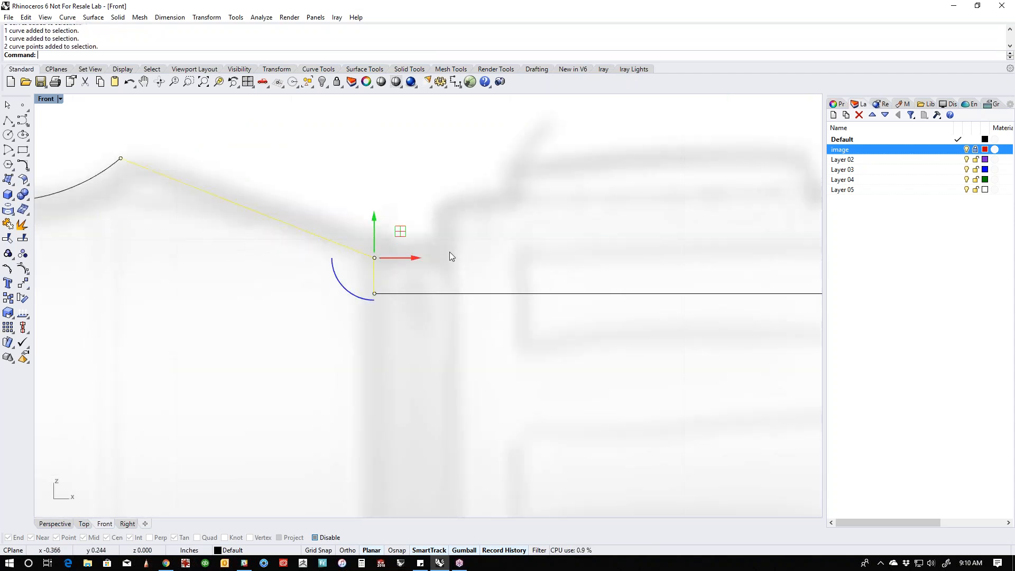
pyautogui.hotkey('alt', 'Up')
pyautogui.click(449, 230)
pyautogui.scroll(-8, 449, 230)
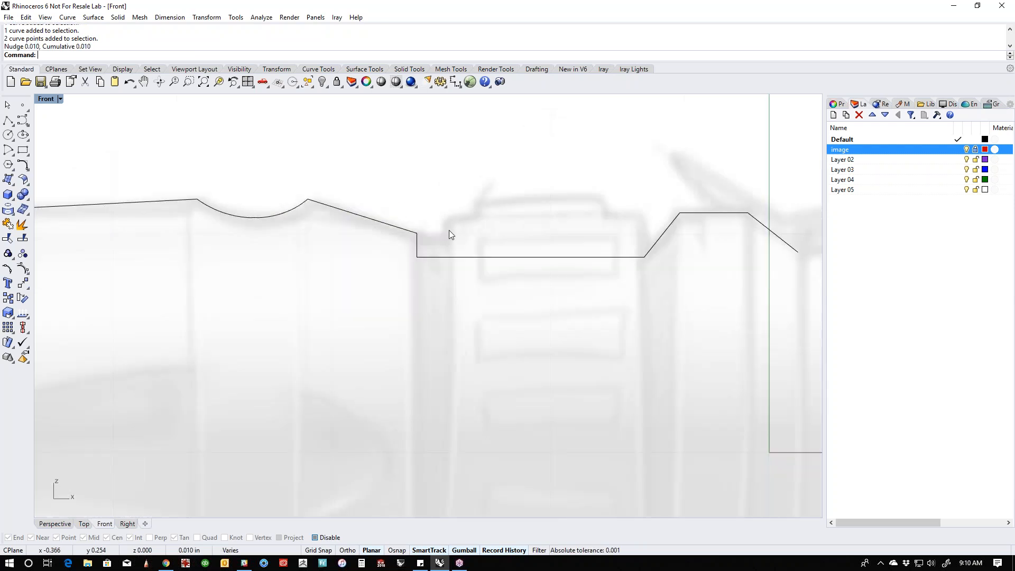
pyautogui.scroll(-2, 449, 231)
pyautogui.scroll(-8, 519, 303)
pyautogui.moveTo(585, 322); pyautogui.dragTo(490, 321, button='right')
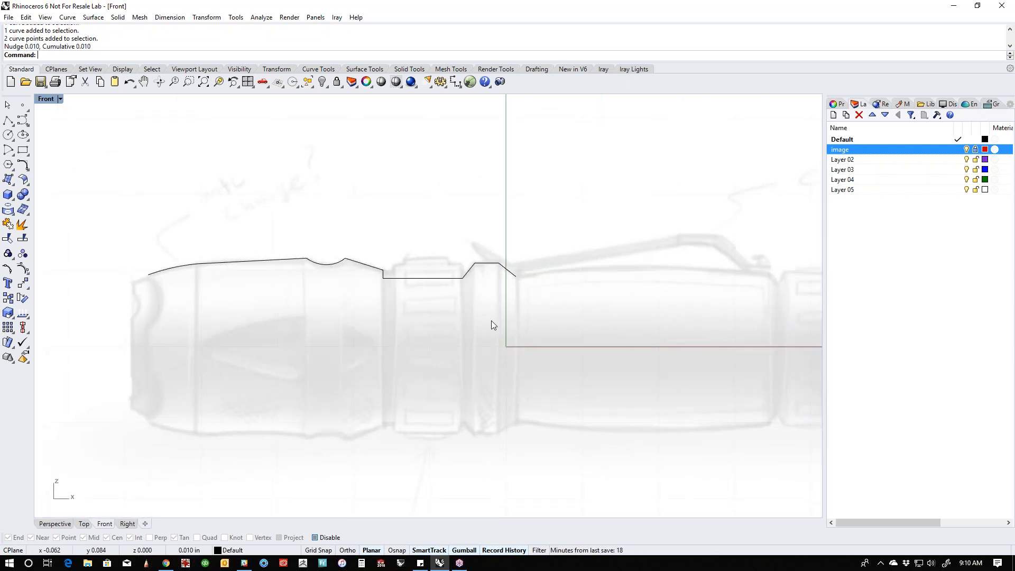
pyautogui.moveTo(592, 308); pyautogui.dragTo(484, 305, button='right')
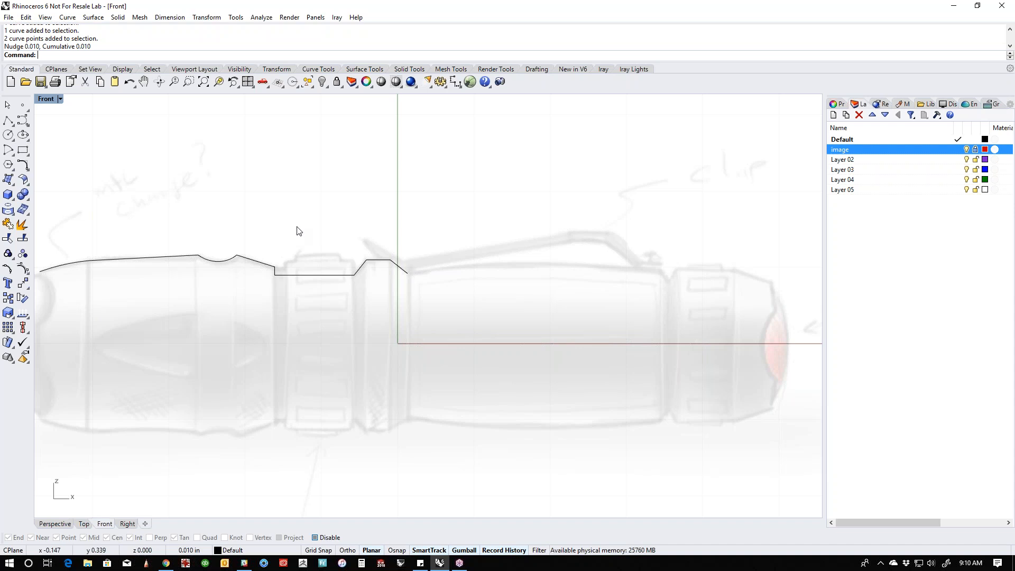
# - Draw a start-end-point arc about 0.84 in long over the body barrel, from the sloped line's end to the groove before the tail cap
pyautogui.click(8, 150)
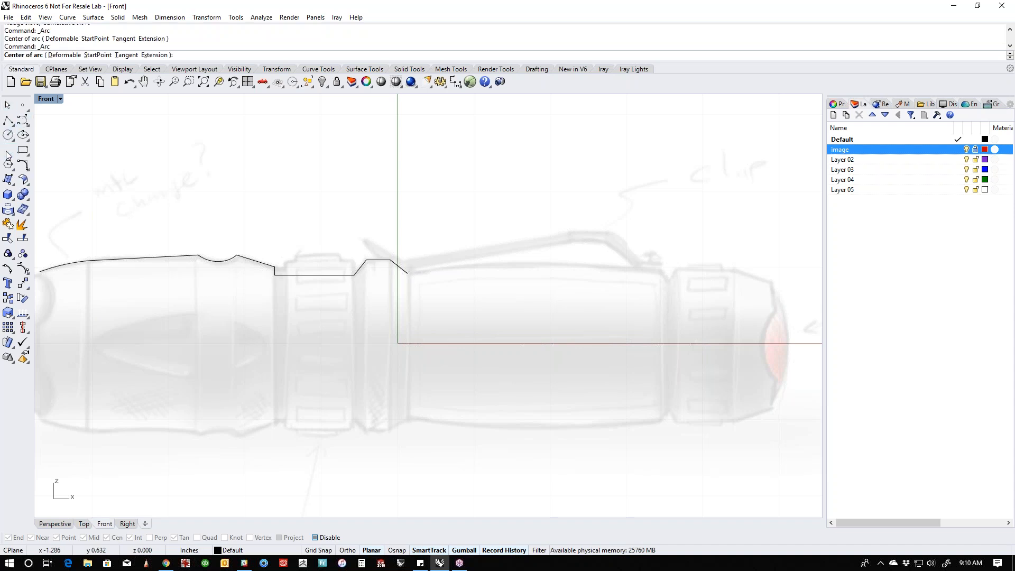
pyautogui.click(8, 151)
pyautogui.click(39, 157)
pyautogui.click(408, 273)
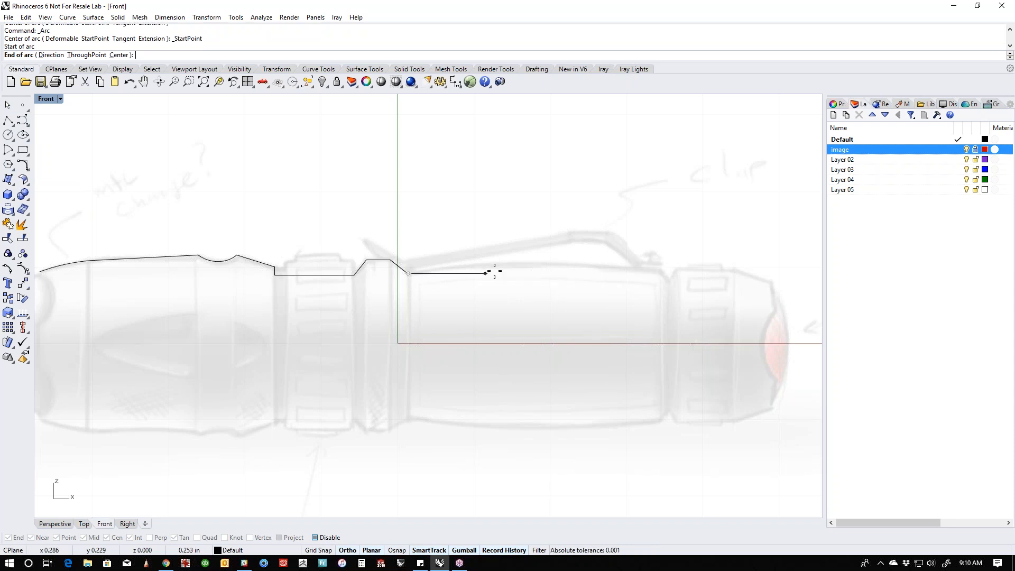
pyautogui.click(664, 285)
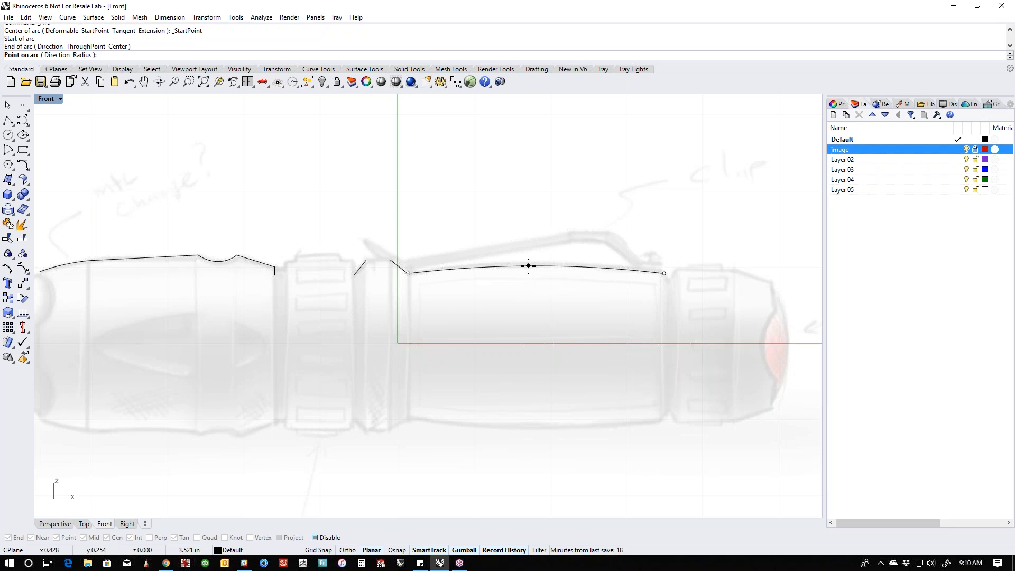
pyautogui.click(528, 264)
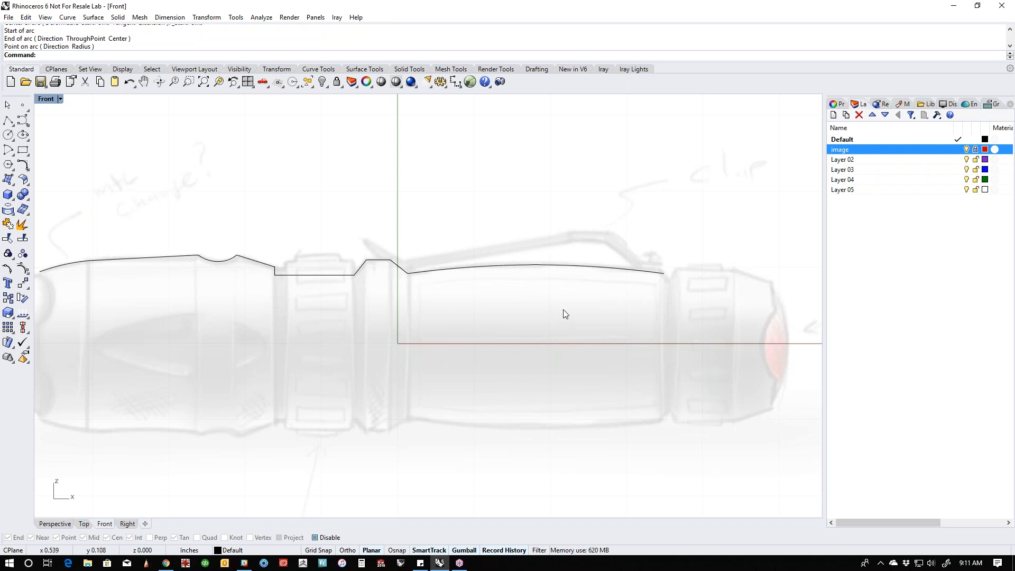
# - Start a polyline at the barrel arc's rear end, tracing the V-shaped groove and the flat top of the tail cap
pyautogui.click(7, 120)
pyautogui.scroll(6, 694, 286)
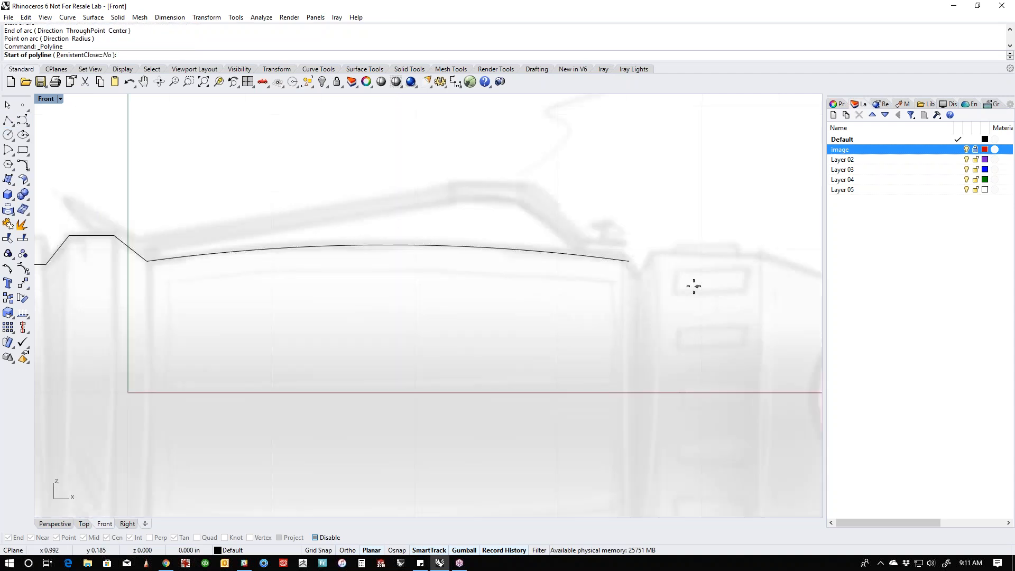
pyautogui.scroll(2, 694, 286)
pyautogui.click(613, 256)
pyautogui.click(628, 275)
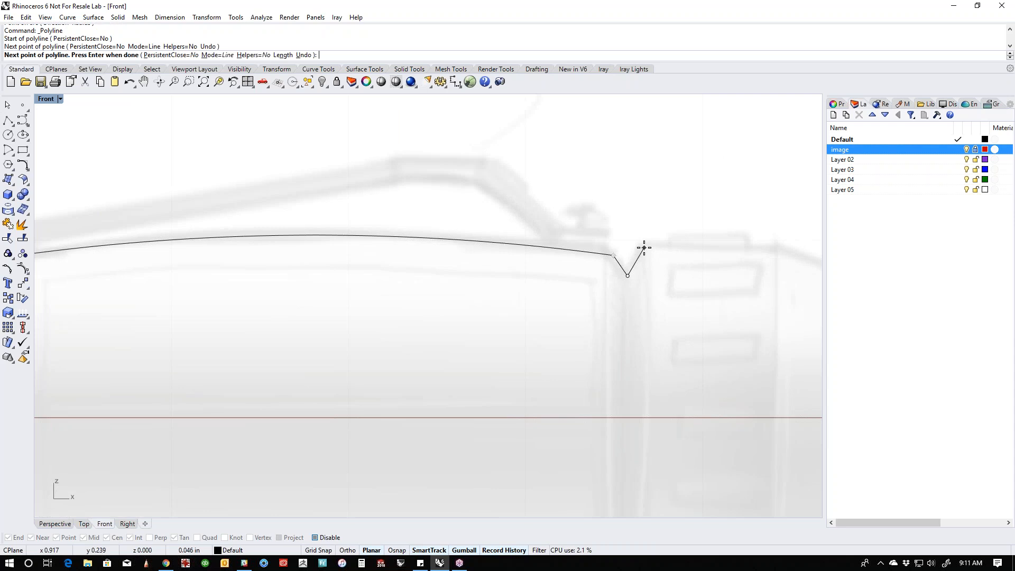
pyautogui.click(644, 247)
pyautogui.click(770, 246)
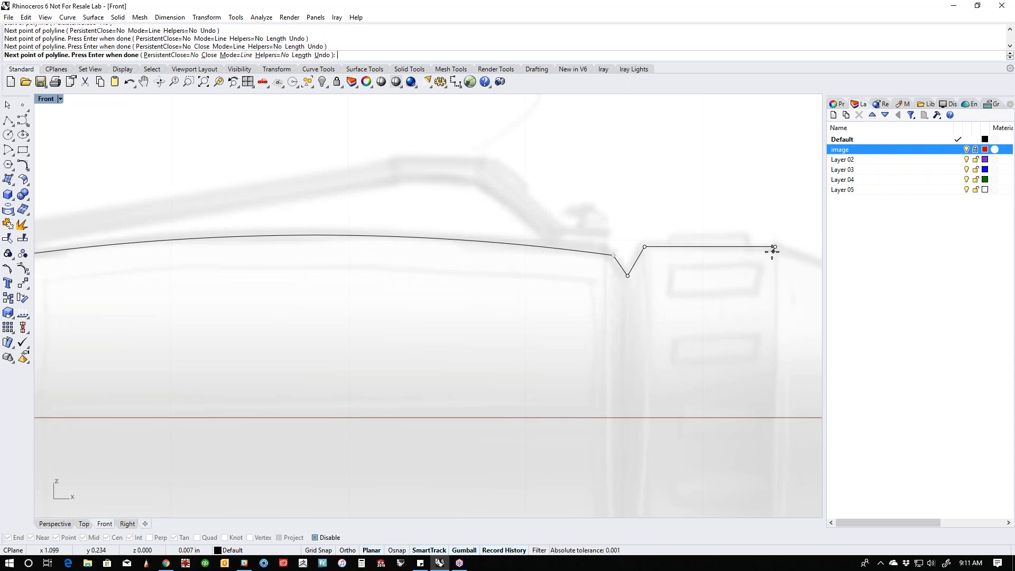
# - Continue the polyline about 0.14 in along the tail cap's slope and about 0.30 in straight down past the axis, and finish it
pyautogui.scroll(-3, 776, 250)
pyautogui.scroll(3, 582, 235)
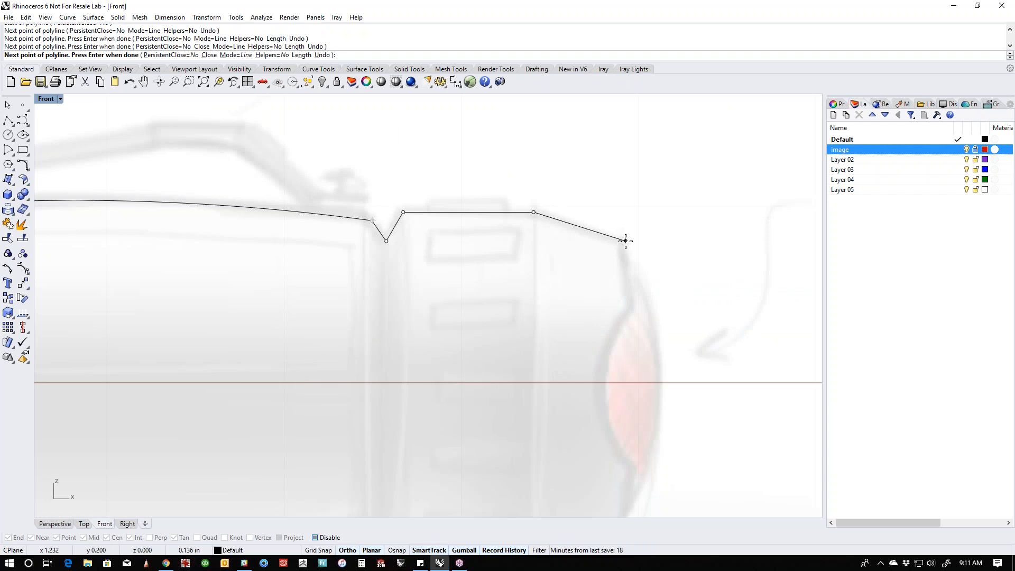
pyautogui.click(626, 241)
pyautogui.scroll(-5, 625, 241)
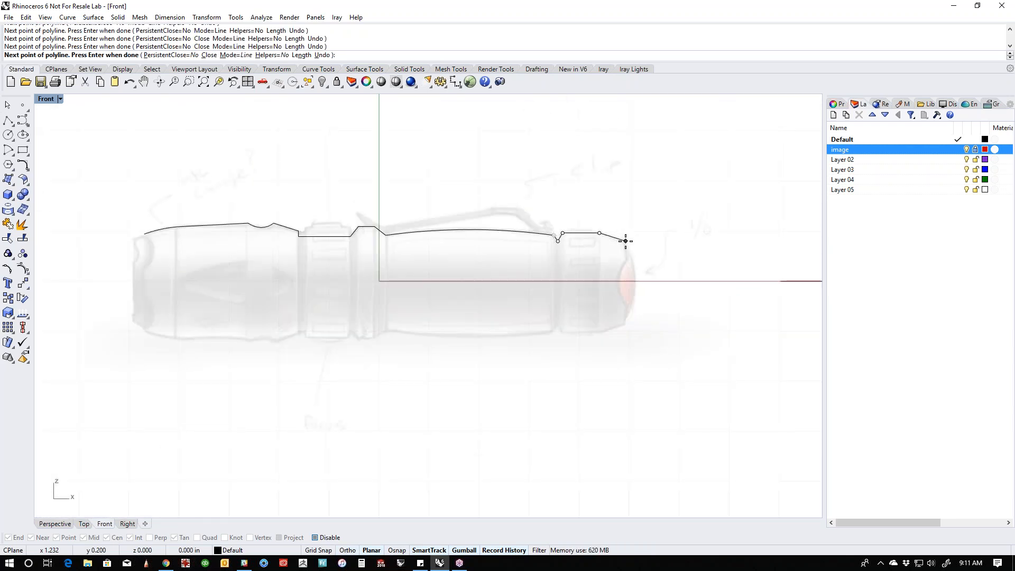
pyautogui.press('shift')
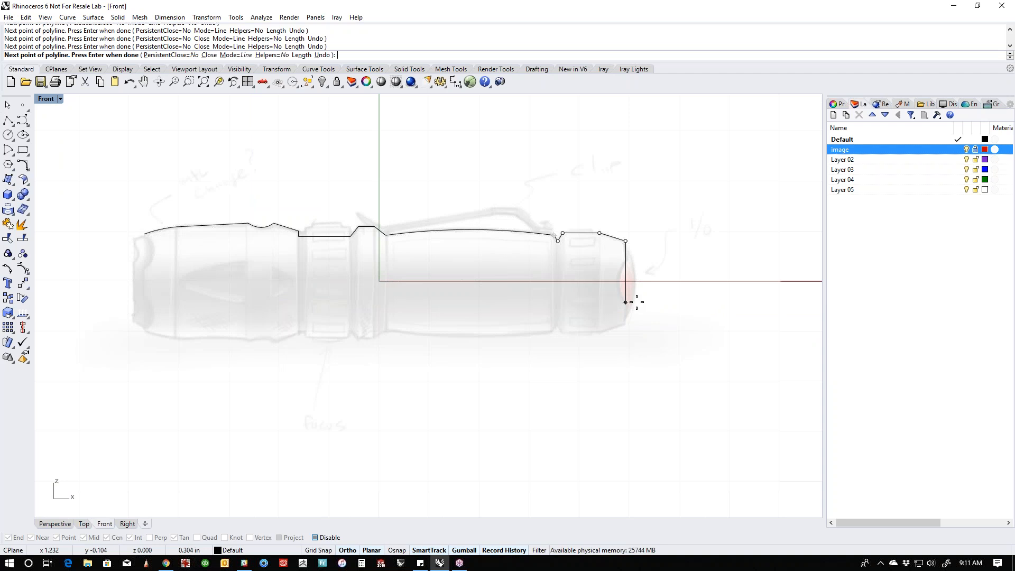
pyautogui.click(626, 300)
pyautogui.press('Return')
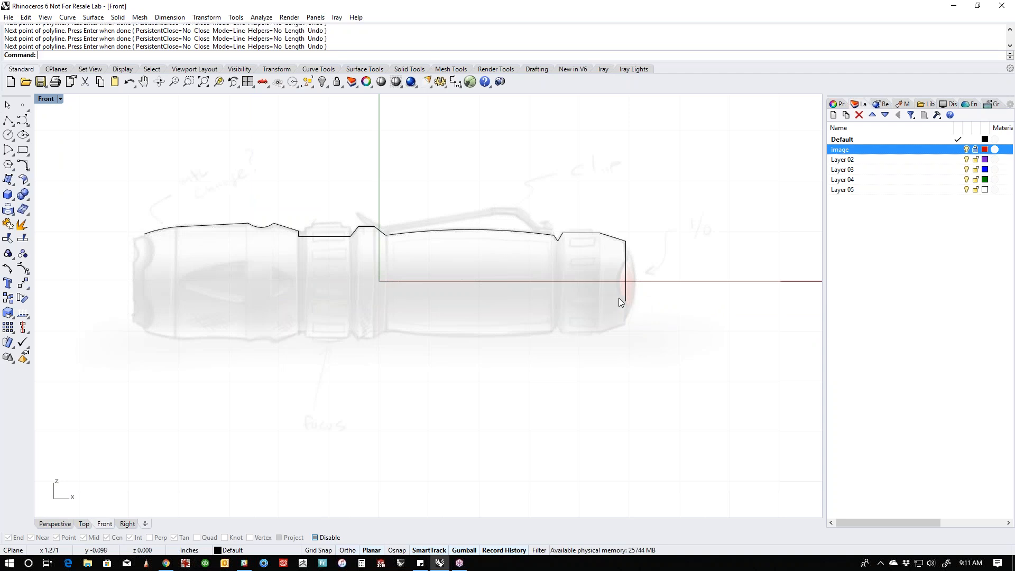
# - Draw a vertical line about 0.34 in long from the profile's front end down past the axis
pyautogui.moveTo(248, 276); pyautogui.dragTo(382, 280, button='right')
pyautogui.click(5, 119)
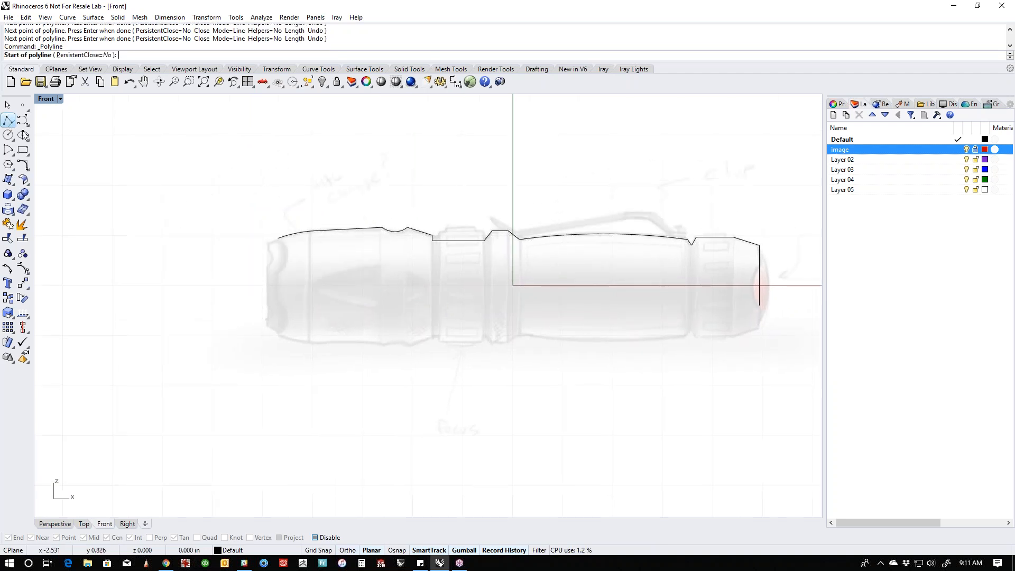
pyautogui.click(279, 238)
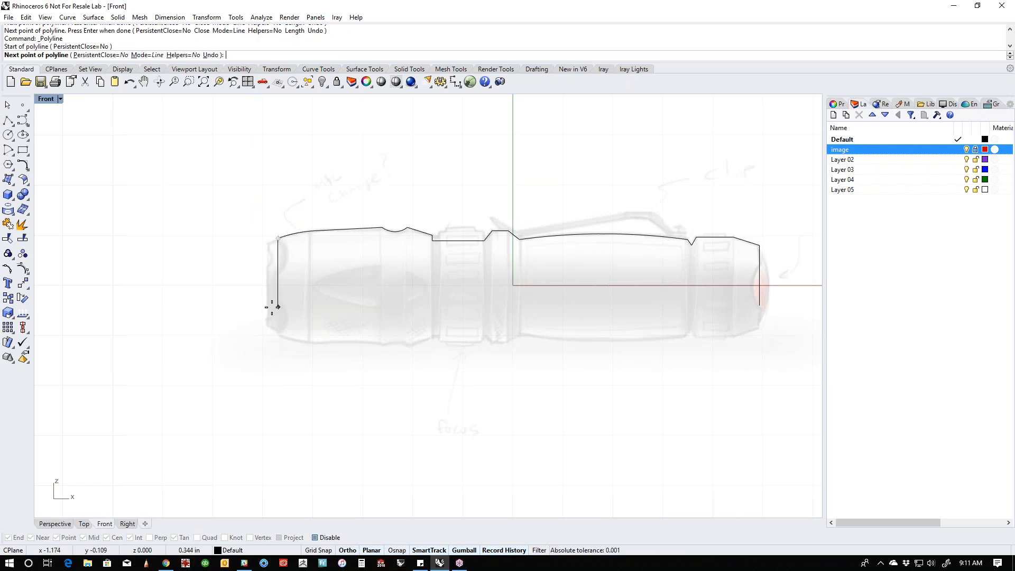
pyautogui.click(278, 307)
pyautogui.press('Return')
# - Draw a horizontal both-sides line centred on the origin (0), extending beyond both ends of the flashlight as the centre axis
pyautogui.click(7, 122)
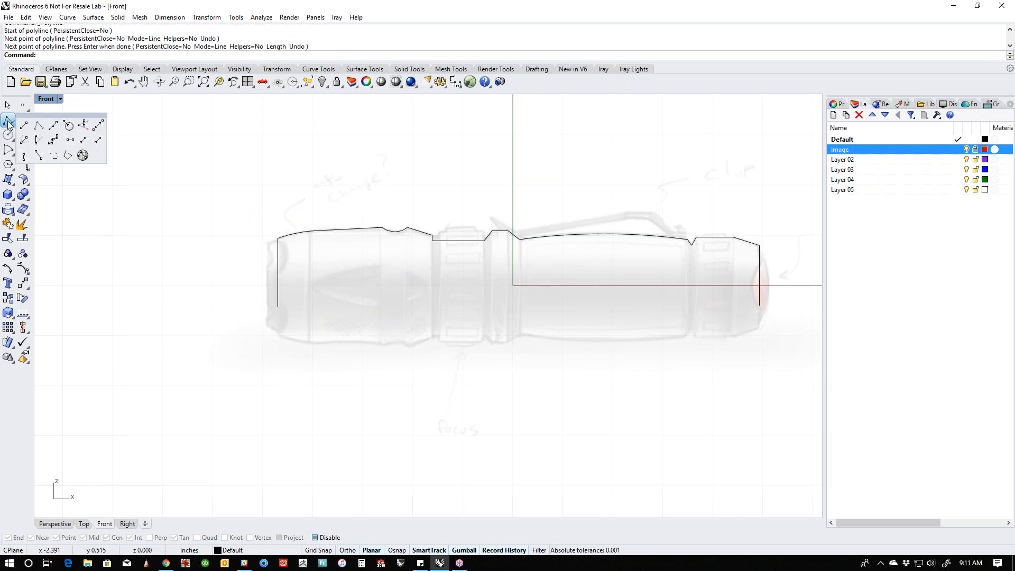
pyautogui.click(50, 127)
pyautogui.write('0')
pyautogui.press('Return')
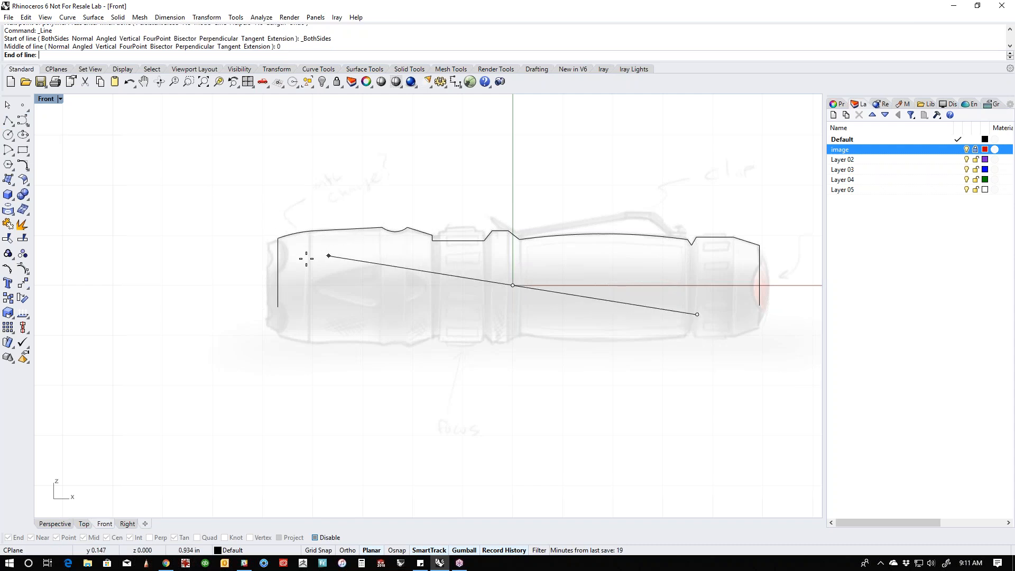
pyautogui.keyDown('shift'); pyautogui.click(233, 269); pyautogui.keyUp('shift')
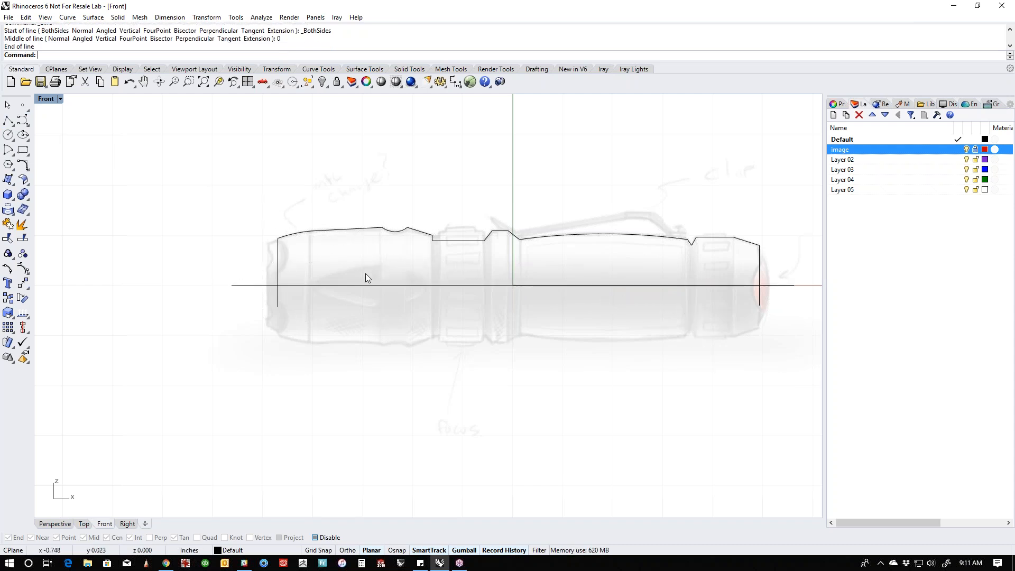
# - Trim the front and tail vertical lines below the centre axis line
pyautogui.click(364, 285)
pyautogui.hotkey('ctrl', 't')
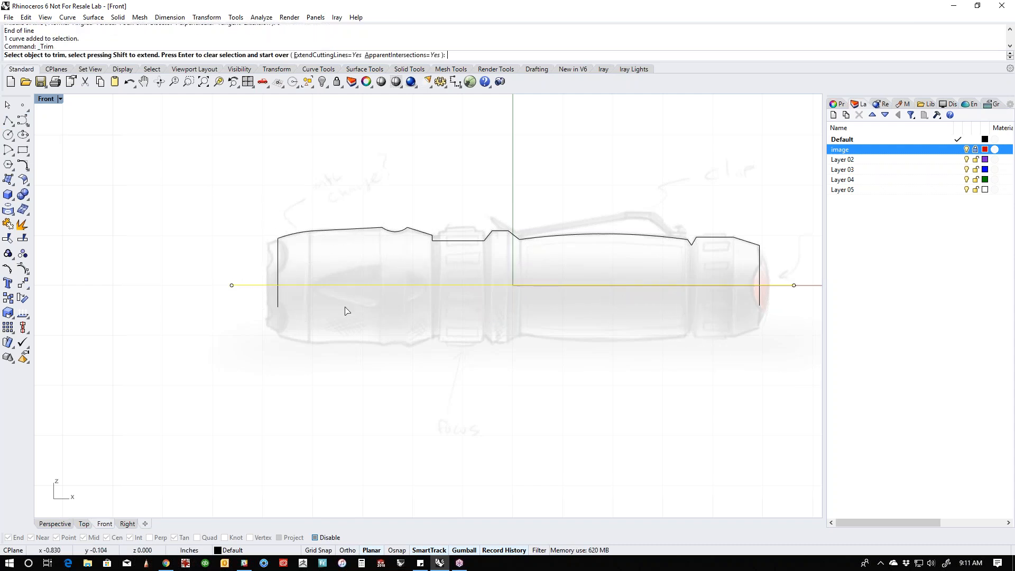
pyautogui.click(278, 297)
pyautogui.click(761, 309)
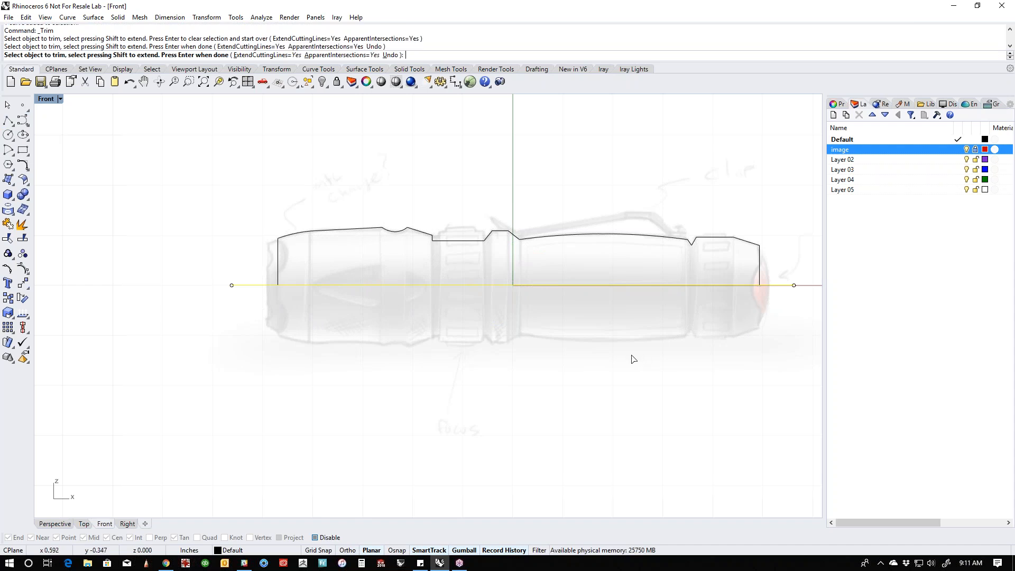
pyautogui.press('Return')
# - Join all the profile curves above the axis into one open curve and deselect it
pyautogui.scroll(-2, 565, 358)
pyautogui.moveTo(571, 357); pyautogui.dragTo(518, 364, button='right')
pyautogui.moveTo(267, 233); pyautogui.dragTo(685, 334)
pyautogui.write('join')
pyautogui.press('Return')
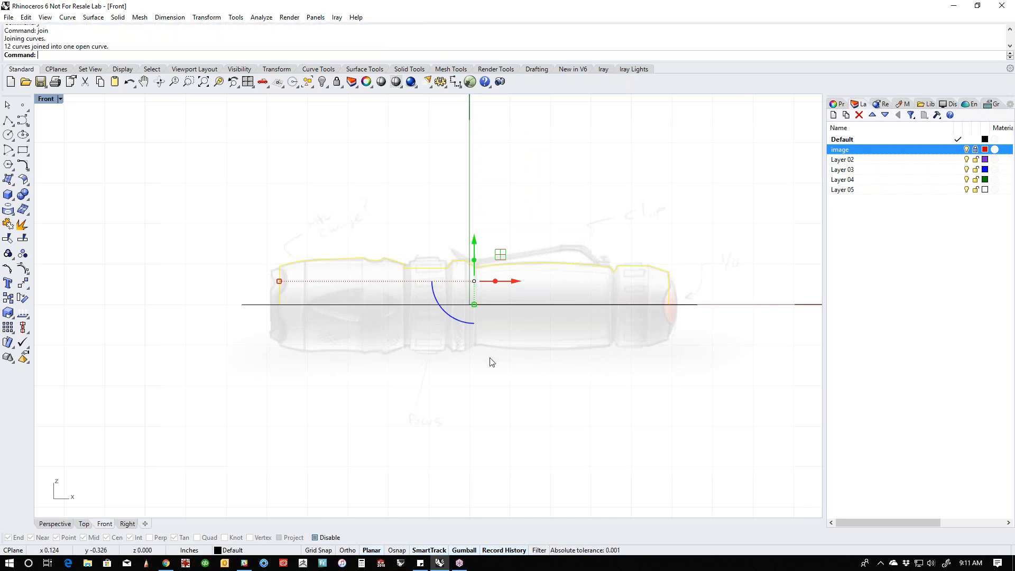
pyautogui.press('Escape')
# - Draw a polyline for the head's front cavity, about 0.38 in deep, with a small sloped corner and a vertical segment crossing the axis
pyautogui.scroll(4, 279, 268)
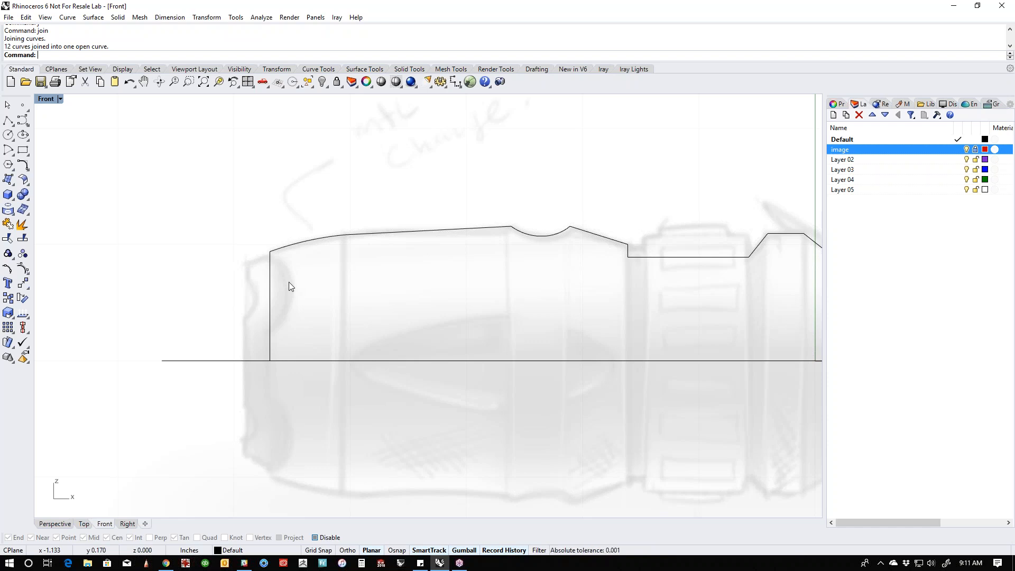
pyautogui.click(8, 121)
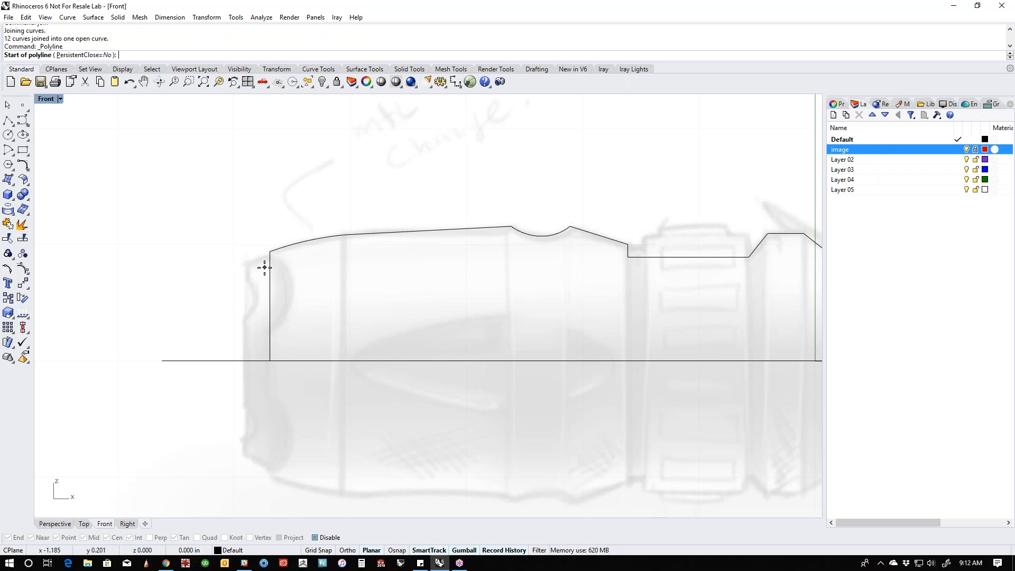
pyautogui.click(264, 267)
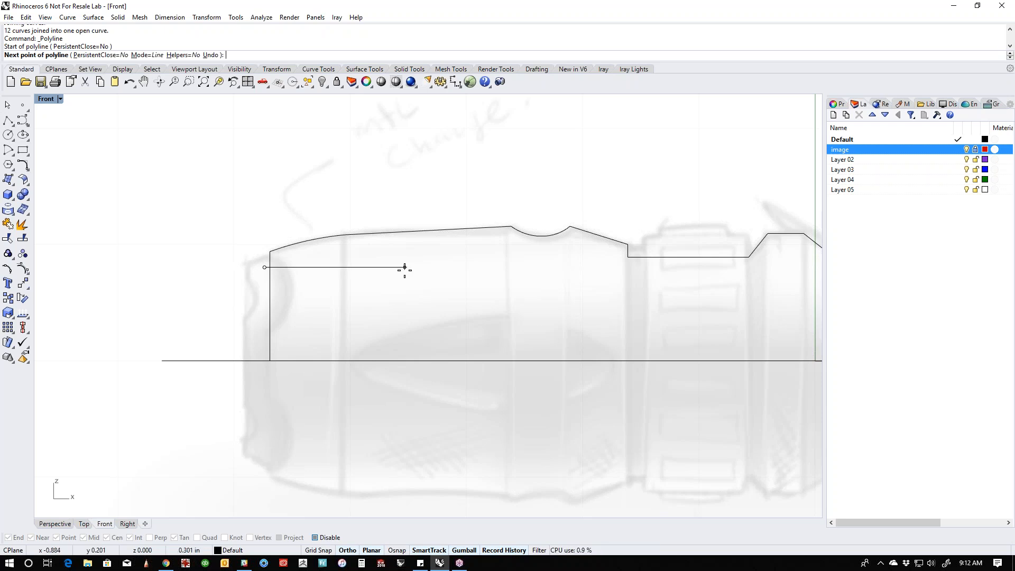
pyautogui.click(428, 267)
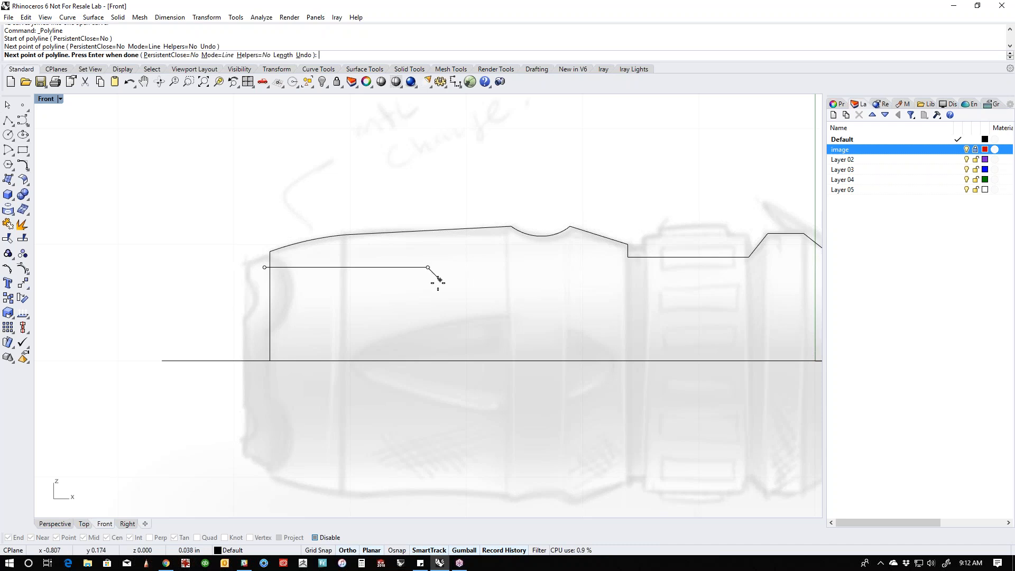
pyautogui.click(442, 276)
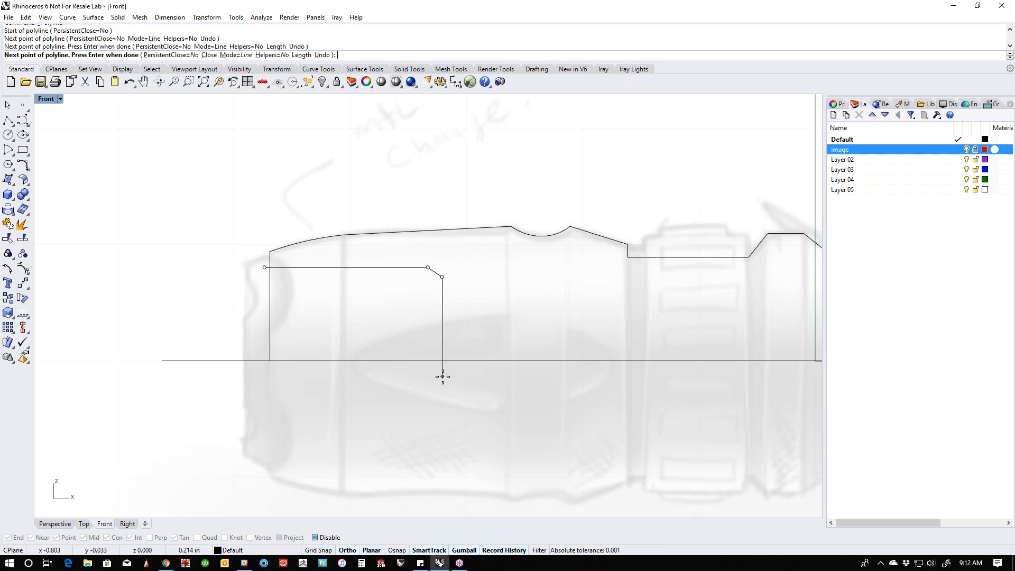
pyautogui.click(442, 381)
pyautogui.press('Return')
# - Trim the profile's front vertical line and the cavity polyline against each other so that they meet at one corner
pyautogui.click(442, 372)
pyautogui.keyDown('shift'); pyautogui.click(271, 285); pyautogui.keyUp('shift')
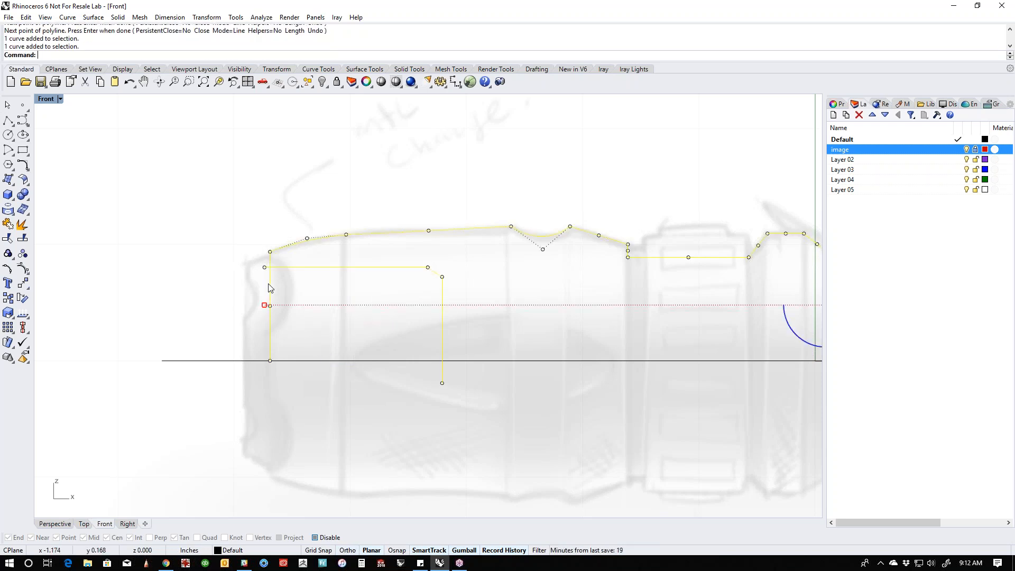
pyautogui.hotkey('ctrl', 't')
pyautogui.click(269, 290)
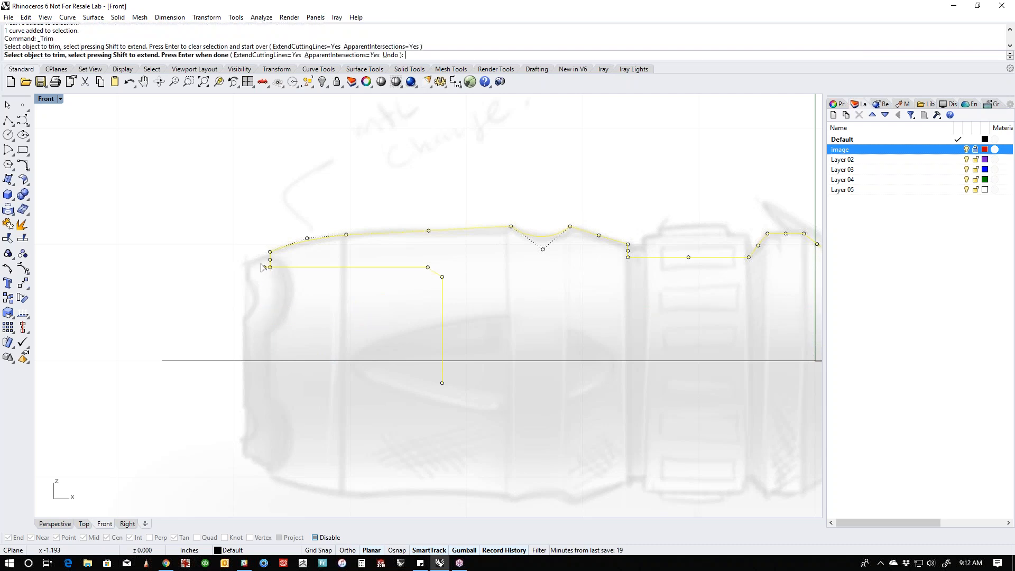
pyautogui.click(265, 267)
pyautogui.press('Return')
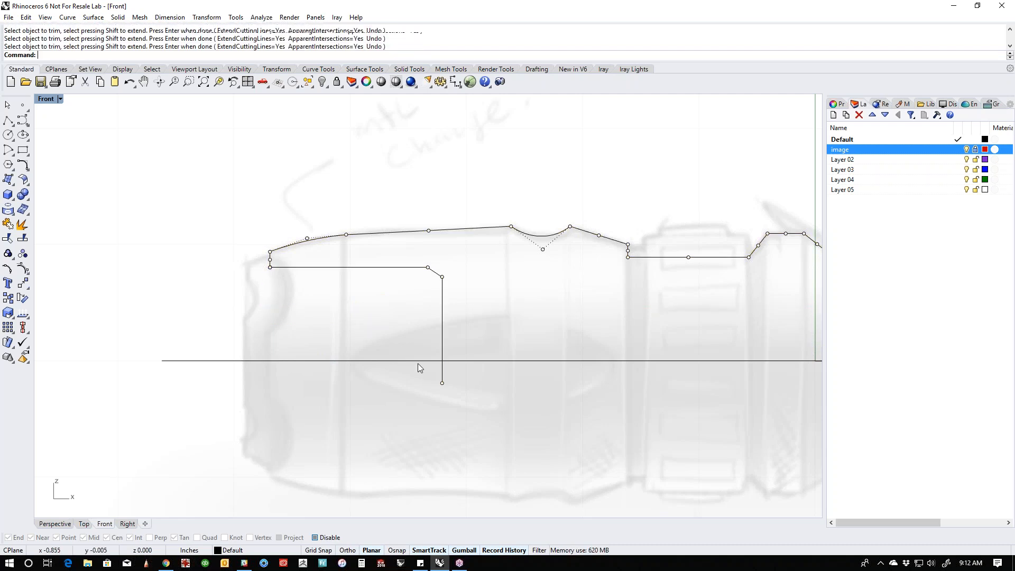
# - Trim the cavity's vertical segment where it extends below the centre axis line
pyautogui.click(417, 362)
pyautogui.press('Return')
pyautogui.click(443, 379)
pyautogui.press('Return')
# - Join the outer profile and the front cavity polyline into one open curve and deselect it
pyautogui.scroll(-6, 446, 377)
pyautogui.moveTo(492, 399); pyautogui.dragTo(221, 332, button='right')
pyautogui.scroll(-4, 220, 331)
pyautogui.moveTo(113, 239); pyautogui.dragTo(527, 348)
pyautogui.write('join')
pyautogui.press('Return')
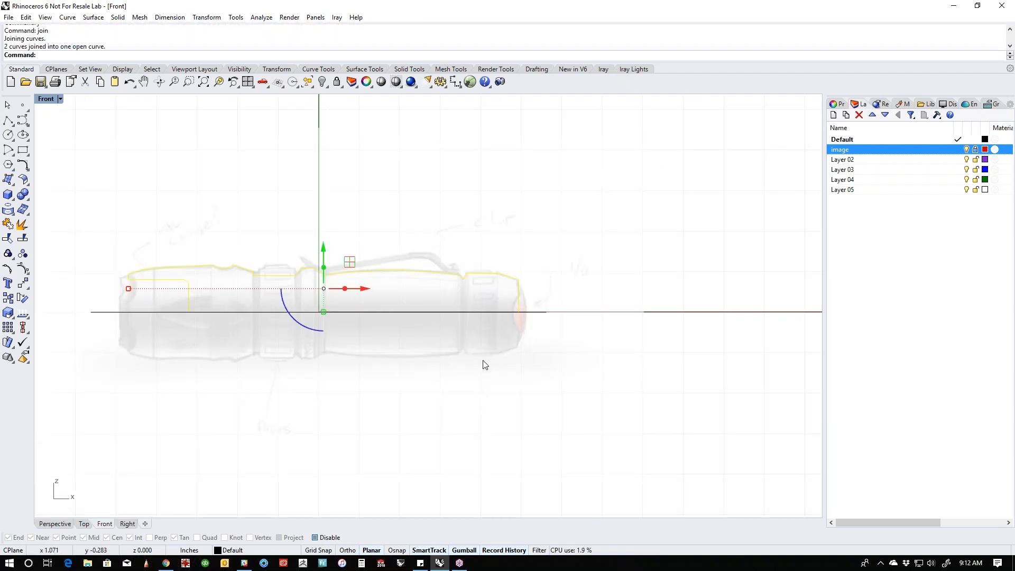
pyautogui.press('Escape')
pyautogui.moveTo(527, 349); pyautogui.dragTo(607, 354, button='right')
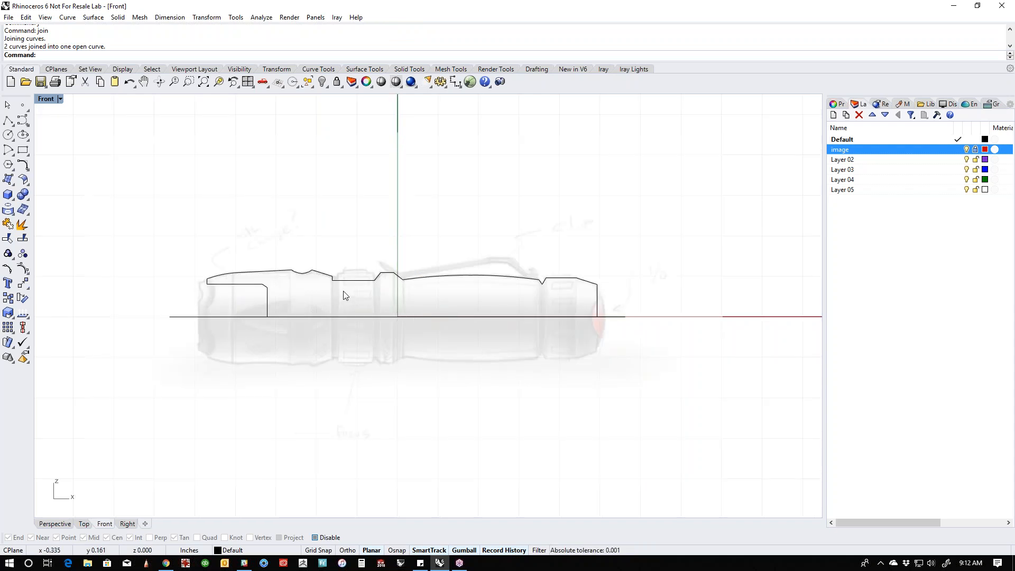
pyautogui.scroll(5, 342, 292)
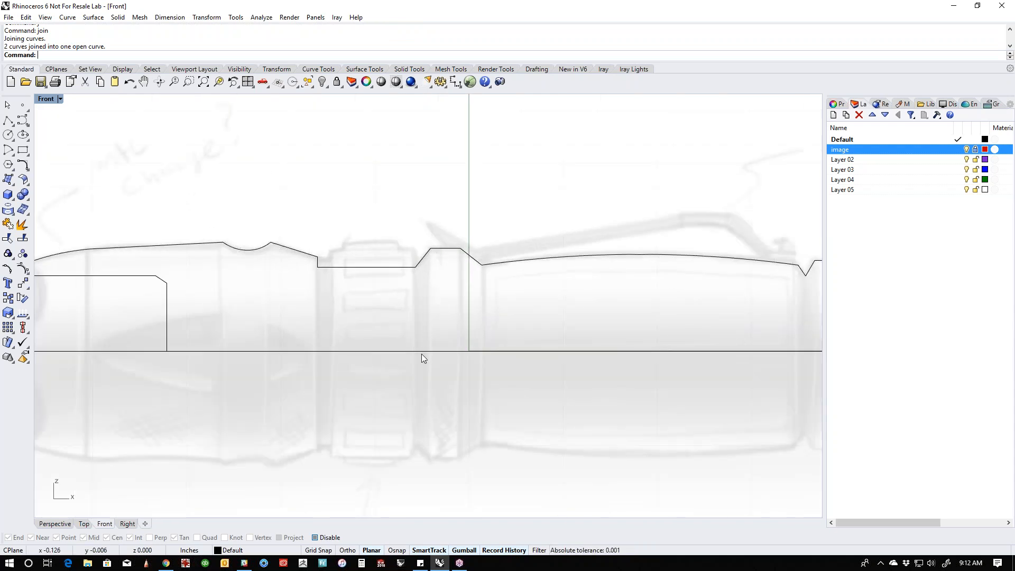
pyautogui.scroll(-4, 394, 313)
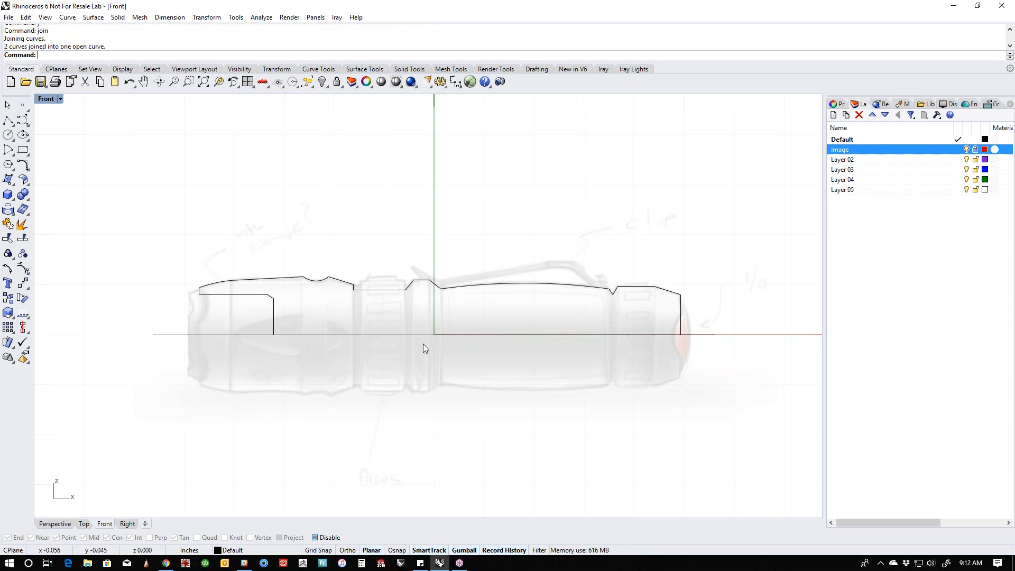
# - Revolve the joined flashlight profile a full circle about the centre axis line in the perspective view
pyautogui.hotkey('ctrl', 'F4')
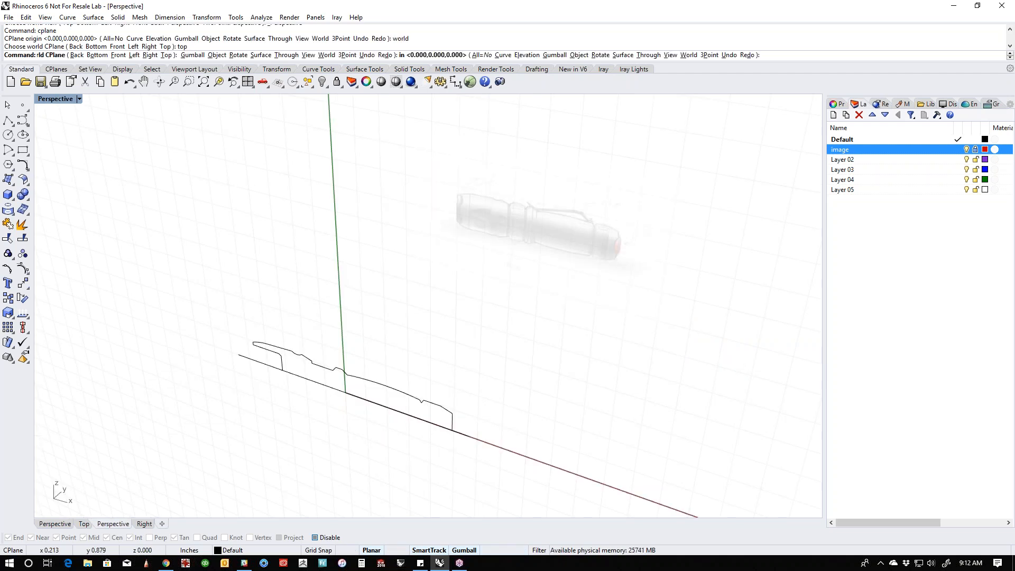
pyautogui.click(392, 397)
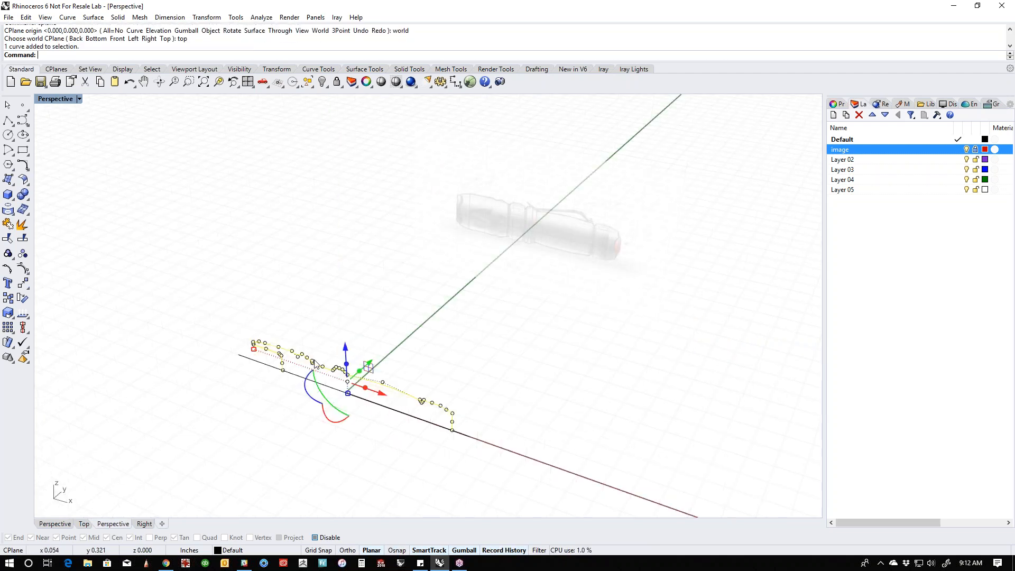
pyautogui.click(15, 184)
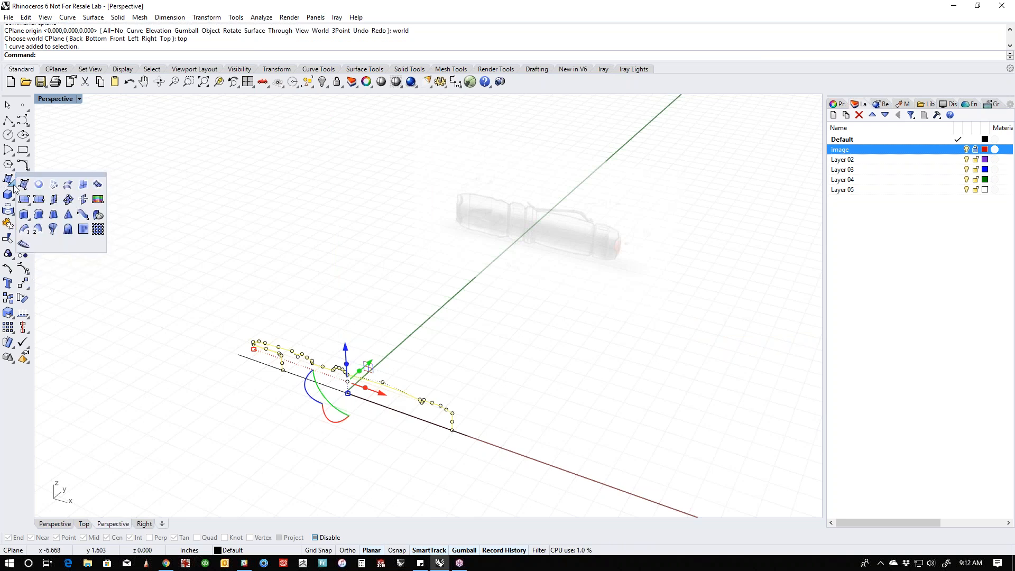
pyautogui.click(54, 232)
pyautogui.click(239, 354)
pyautogui.click(480, 448)
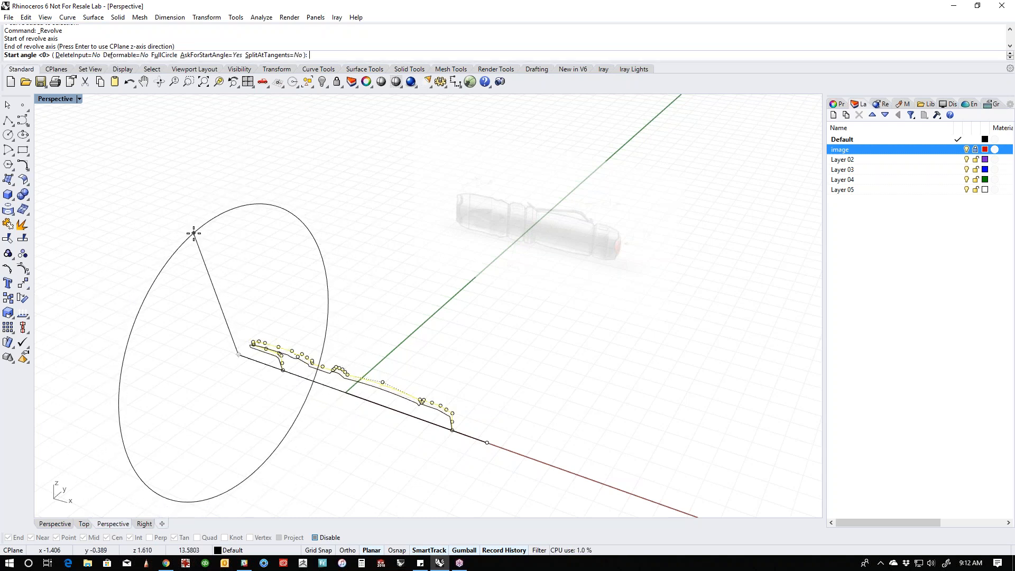
pyautogui.write('u')
pyautogui.press('Return')
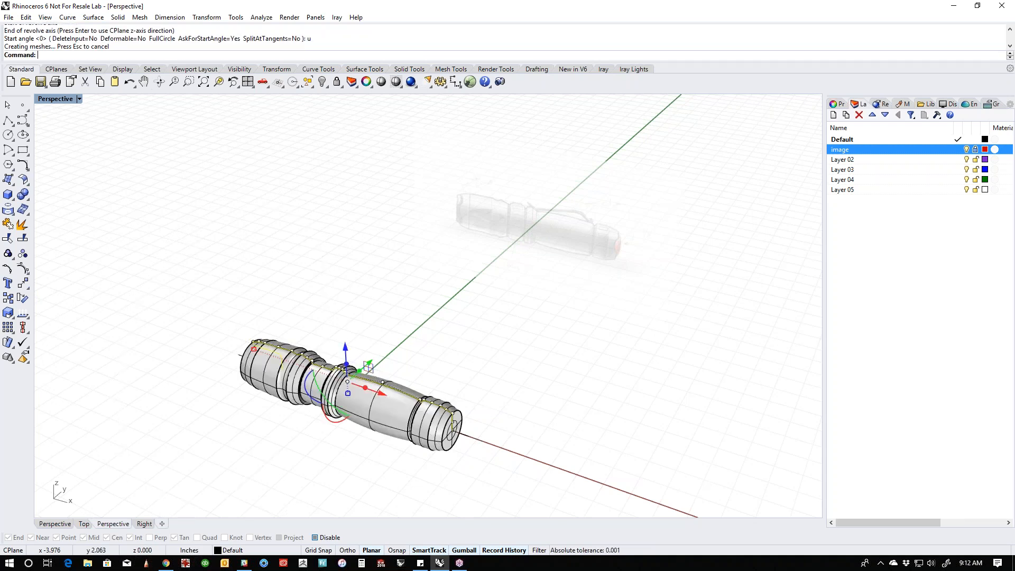
# - Examine the revolved flashlight body from the side, the flat tail end and the hollow head opening
pyautogui.moveTo(178, 349); pyautogui.dragTo(607, 407, button='right')
pyautogui.scroll(6, 518, 387)
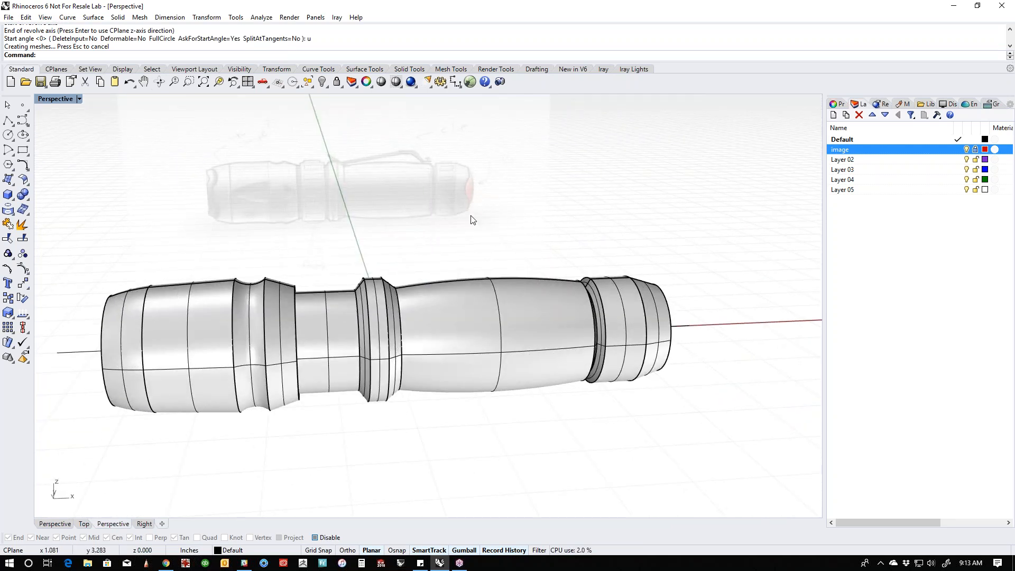
pyautogui.moveTo(487, 227); pyautogui.dragTo(479, 260, button='right')
pyautogui.scroll(3, 259, 362)
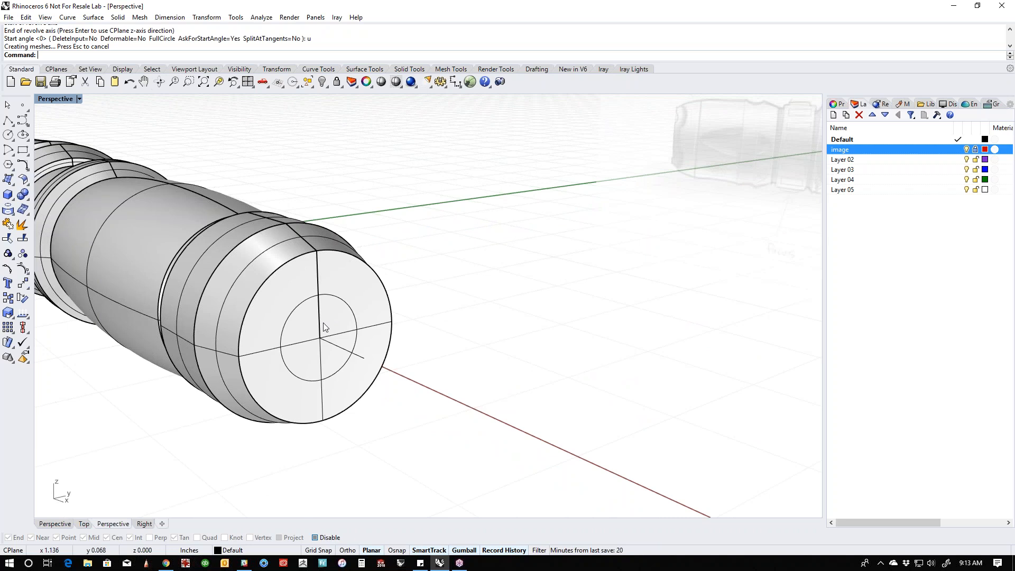
pyautogui.scroll(-6, 371, 329)
pyautogui.keyDown('shift'); pyautogui.moveTo(299, 348); pyautogui.dragTo(474, 391, button='right'); pyautogui.keyUp('shift')
pyautogui.moveTo(343, 383); pyautogui.dragTo(455, 376, button='right')
pyautogui.moveTo(459, 316); pyautogui.dragTo(422, 360, button='right')
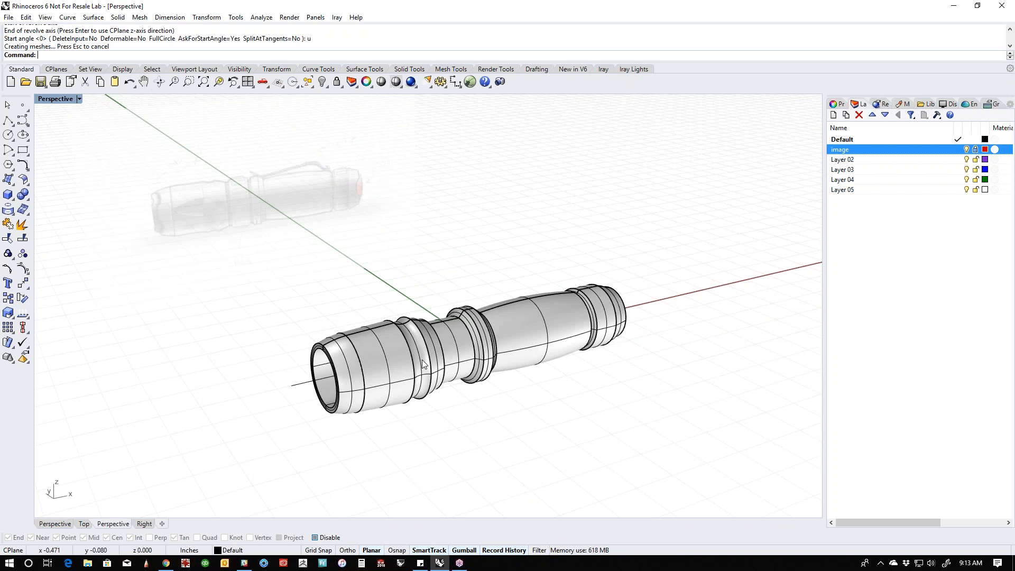
pyautogui.click(13, 200)
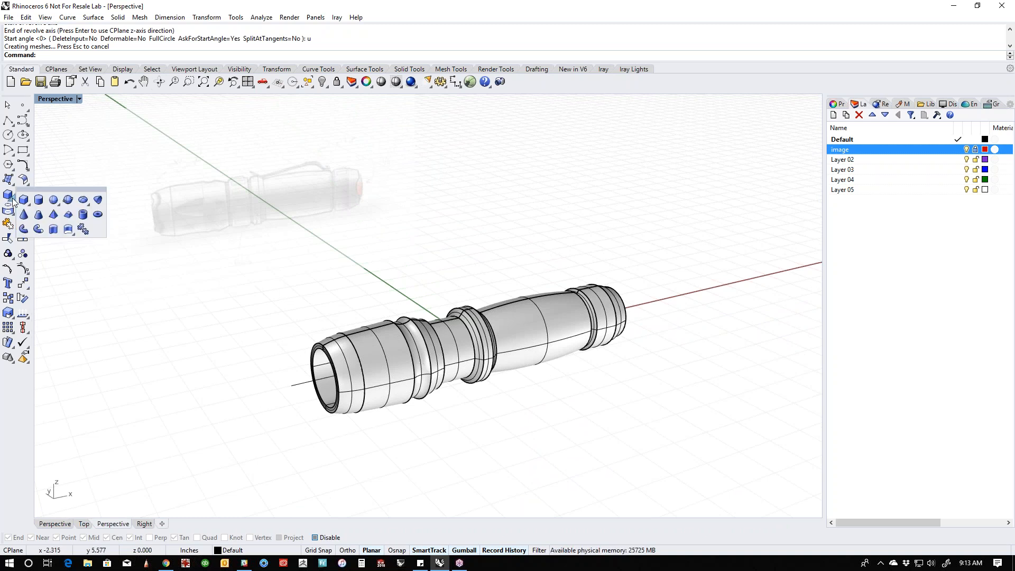
pyautogui.click(43, 204)
pyautogui.write('f')
pyautogui.press('Return')
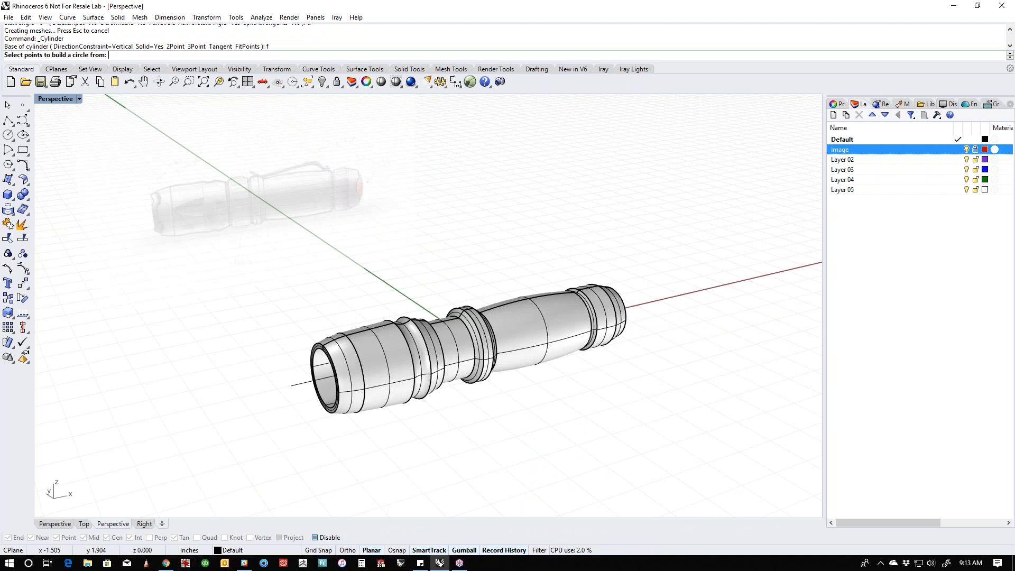
# - Create a short solid tube centred on the flashlight's axis just beyond the tail, with a first radius of about 0.3 in
pyautogui.hotkey('ctrl', 'F3')
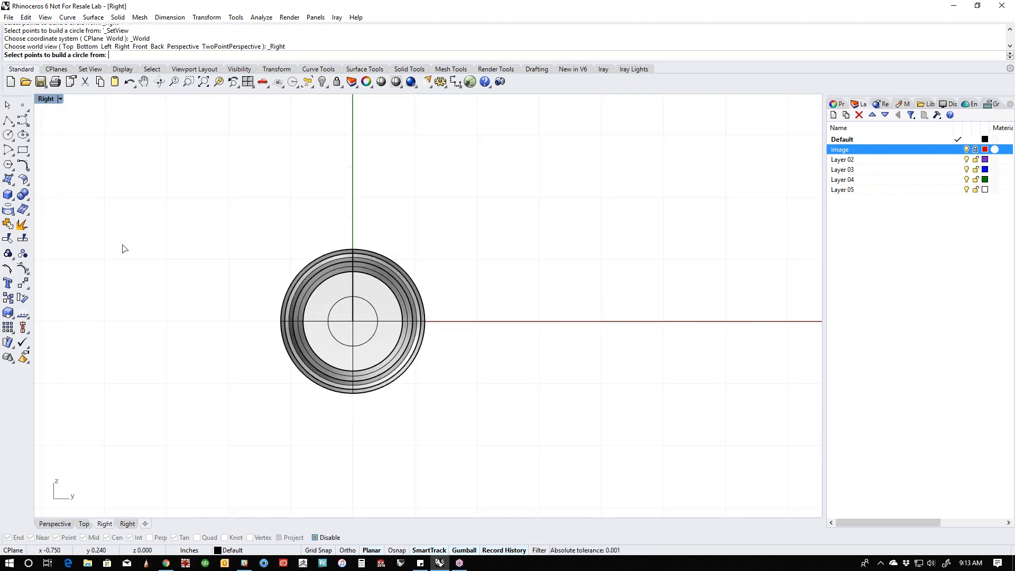
pyautogui.click(11, 201)
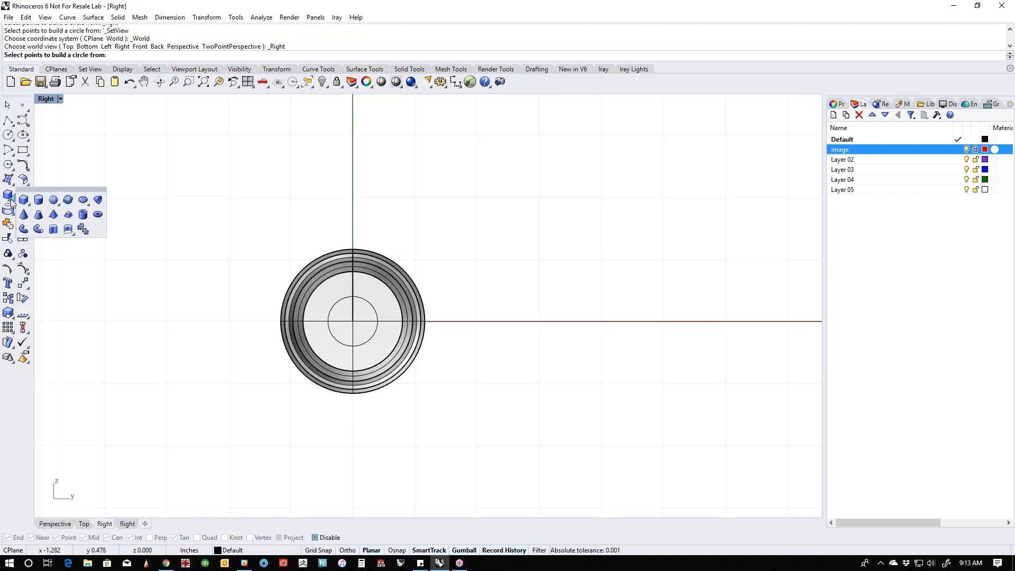
pyautogui.click(83, 214)
pyautogui.scroll(2, 363, 323)
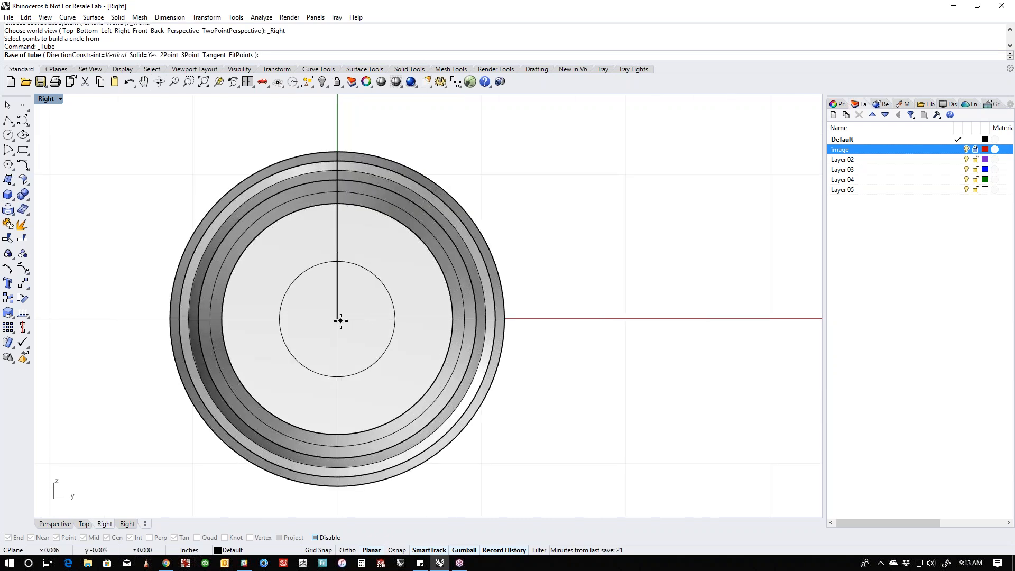
pyautogui.click(338, 319)
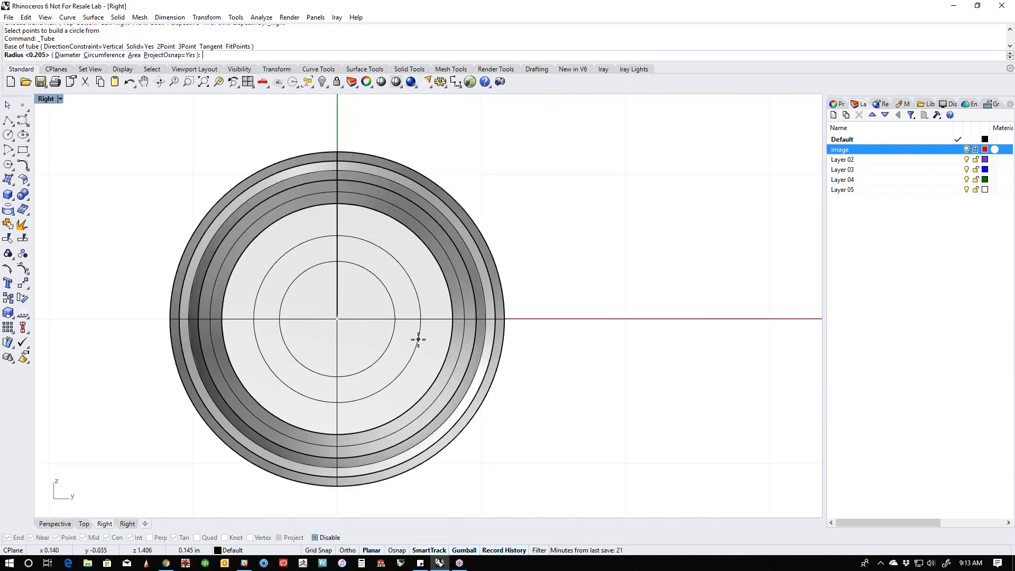
pyautogui.click(505, 355)
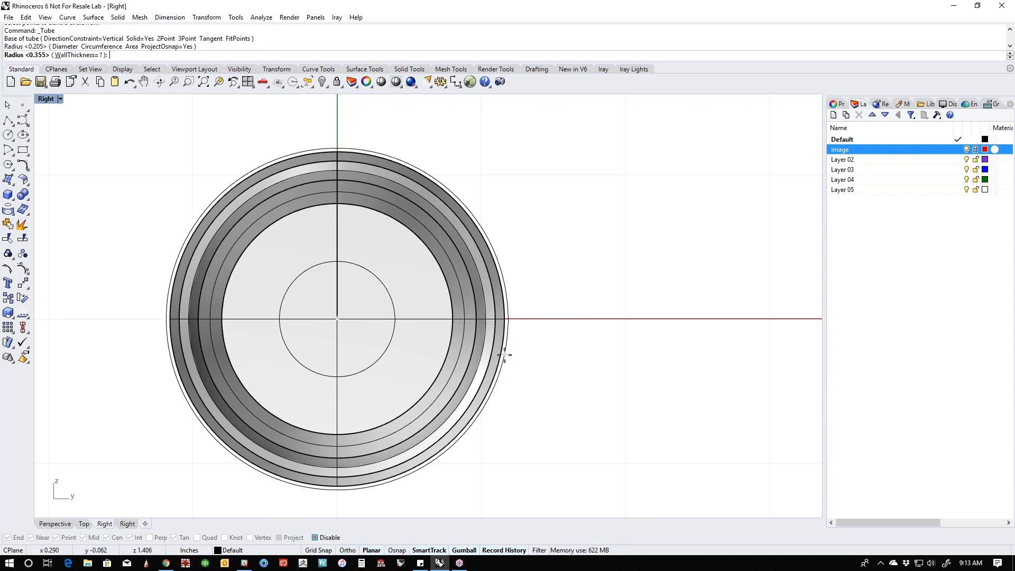
pyautogui.hotkey('ctrl', 'F4')
pyautogui.scroll(5, 566, 358)
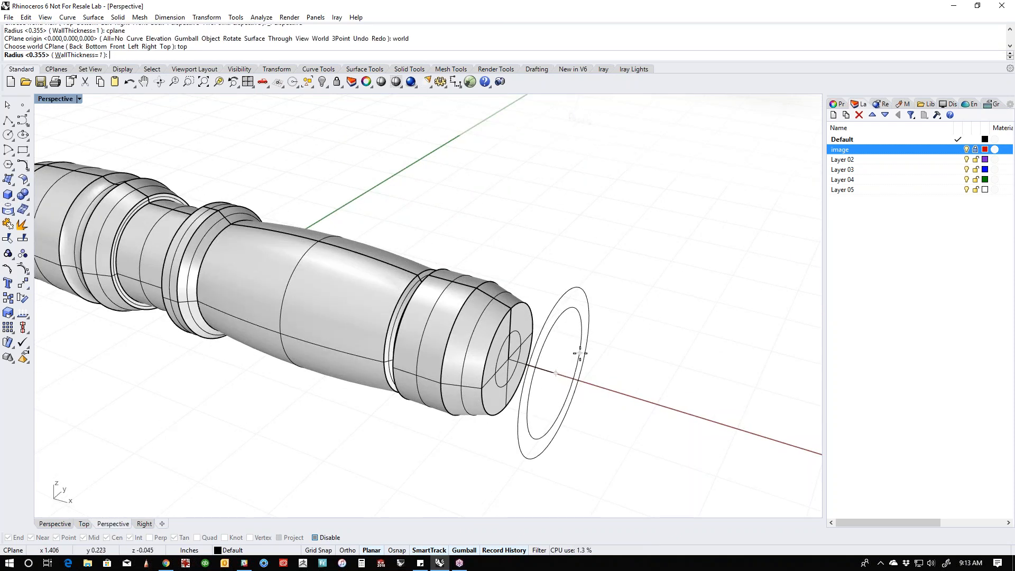
pyautogui.click(579, 352)
pyautogui.click(608, 378)
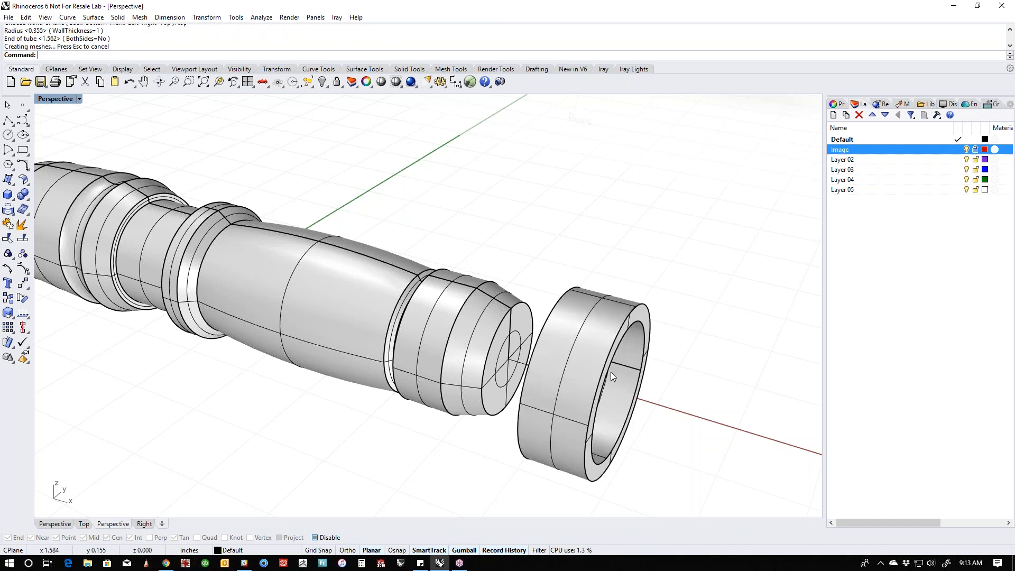
# - Move the tube along the axis onto the narrow neck behind the head and scale it down slightly
pyautogui.moveTo(608, 373); pyautogui.dragTo(177, 275)
pyautogui.moveTo(179, 278); pyautogui.dragTo(444, 368, button='right')
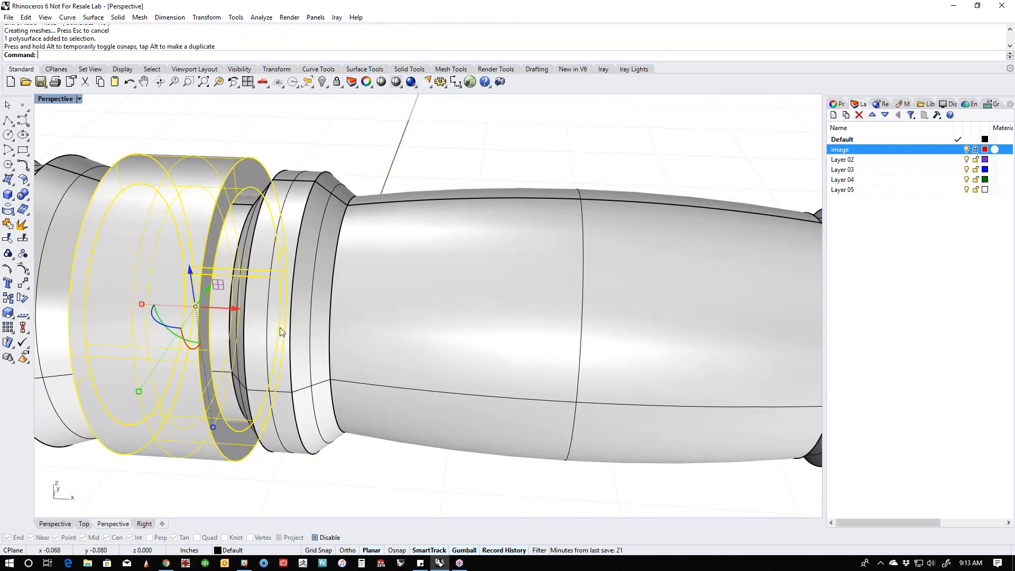
pyautogui.scroll(2, 264, 327)
pyautogui.moveTo(212, 302)
pyautogui.mouseDown()
pyautogui.moveTo(241, 304)
pyautogui.moveTo(217, 312)
pyautogui.mouseUp()
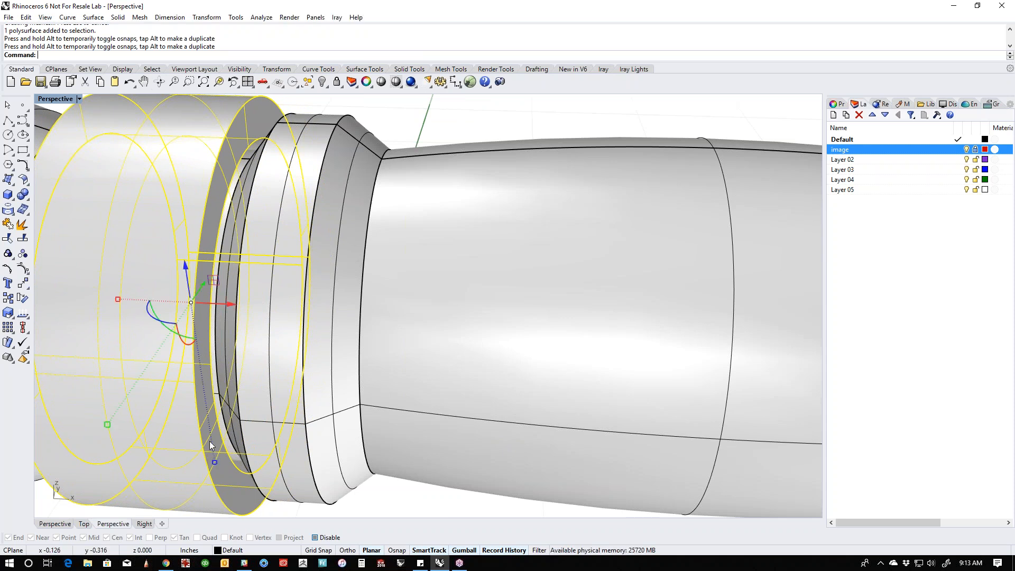
pyautogui.moveTo(215, 461); pyautogui.dragTo(212, 444)
# - Scale the tube in the front view to match the width and diameter of the sketched focus ring, and deselect it
pyautogui.hotkey('ctrl', 'F2')
pyautogui.moveTo(387, 369)
pyautogui.mouseDown(button='right')
pyautogui.moveTo(461, 477)
pyautogui.moveTo(460, 492)
pyautogui.mouseUp(button='right')
pyautogui.moveTo(438, 447); pyautogui.dragTo(439, 466, button='right')
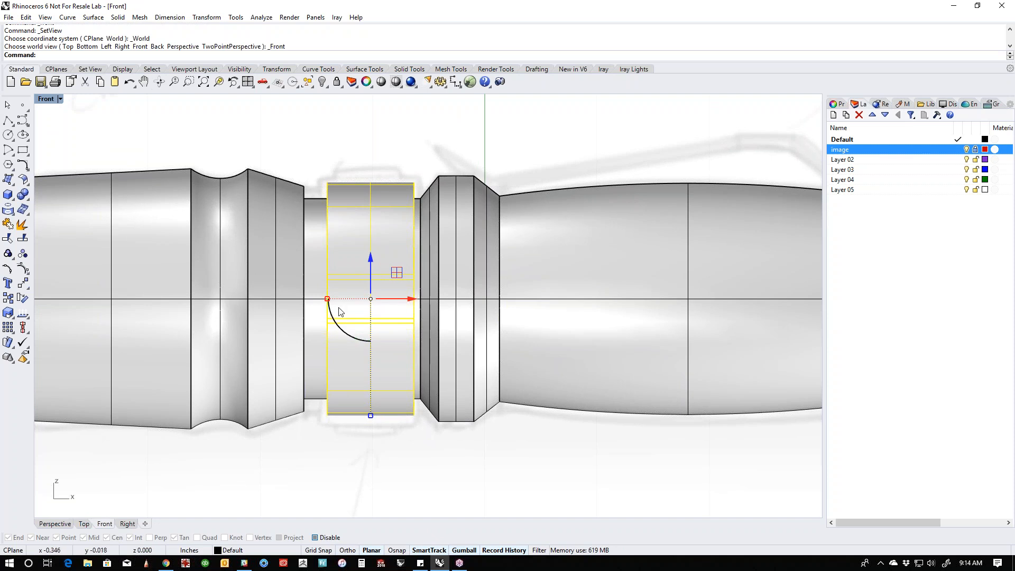
pyautogui.moveTo(327, 299); pyautogui.dragTo(321, 299)
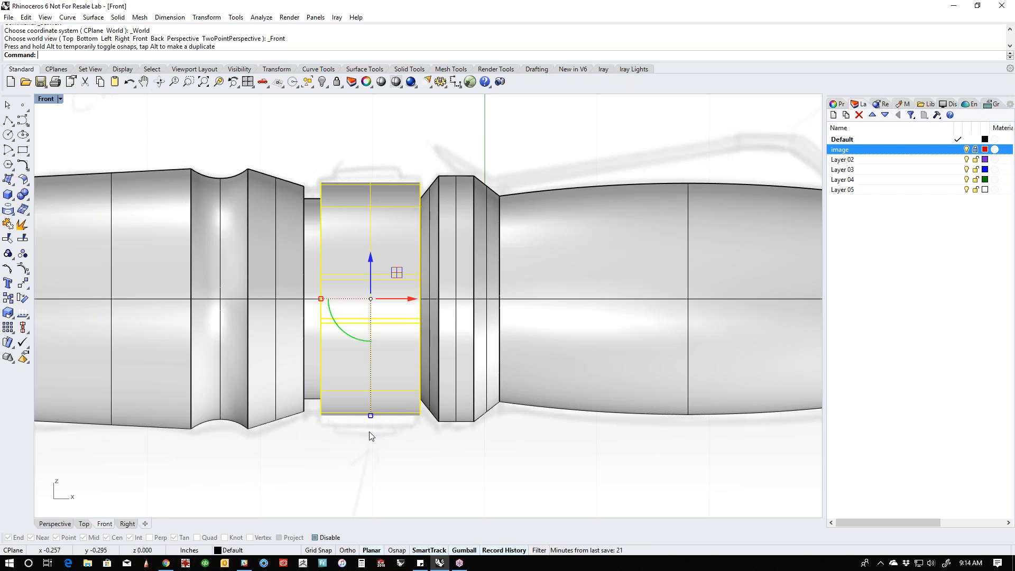
pyautogui.moveTo(370, 417); pyautogui.dragTo(371, 427)
pyautogui.moveTo(316, 299); pyautogui.dragTo(319, 299)
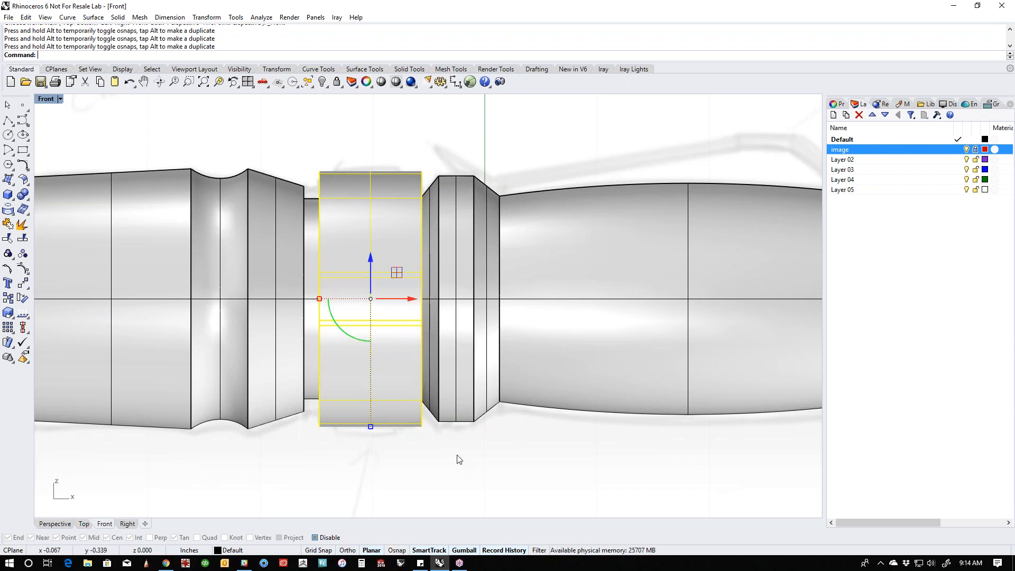
pyautogui.moveTo(459, 458); pyautogui.dragTo(408, 438, button='right')
pyautogui.hotkey('ctrl', 'F4')
pyautogui.moveTo(476, 257); pyautogui.dragTo(444, 274, button='right')
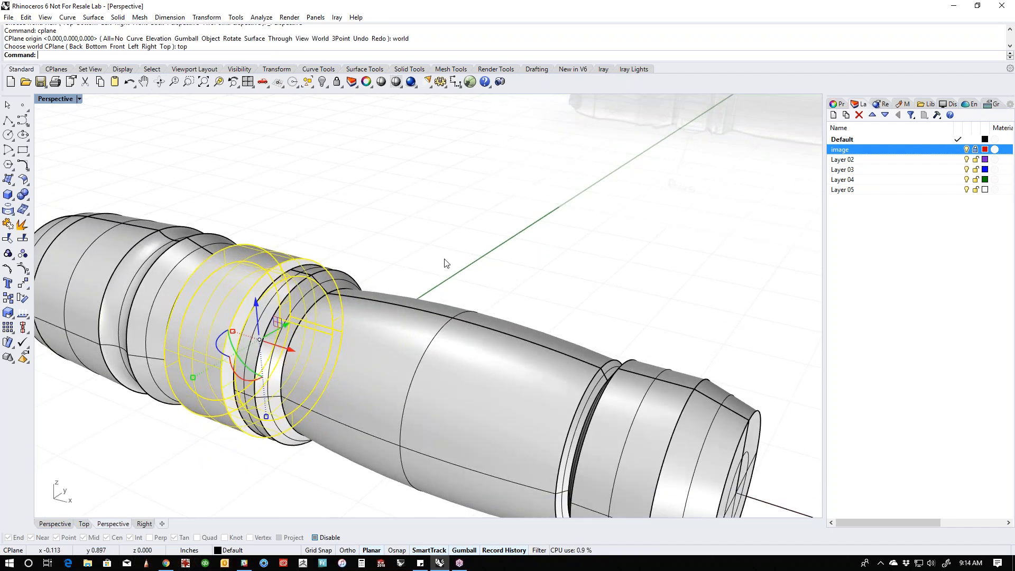
pyautogui.click(444, 275)
# - Isolate the focus ring by hiding the flashlight body and the curves
pyautogui.scroll(7, 221, 343)
pyautogui.keyDown('shift'); pyautogui.moveTo(221, 344); pyautogui.dragTo(494, 338, button='right'); pyautogui.keyUp('shift')
pyautogui.moveTo(559, 341); pyautogui.dragTo(470, 389, button='right')
pyautogui.scroll(6, 457, 355)
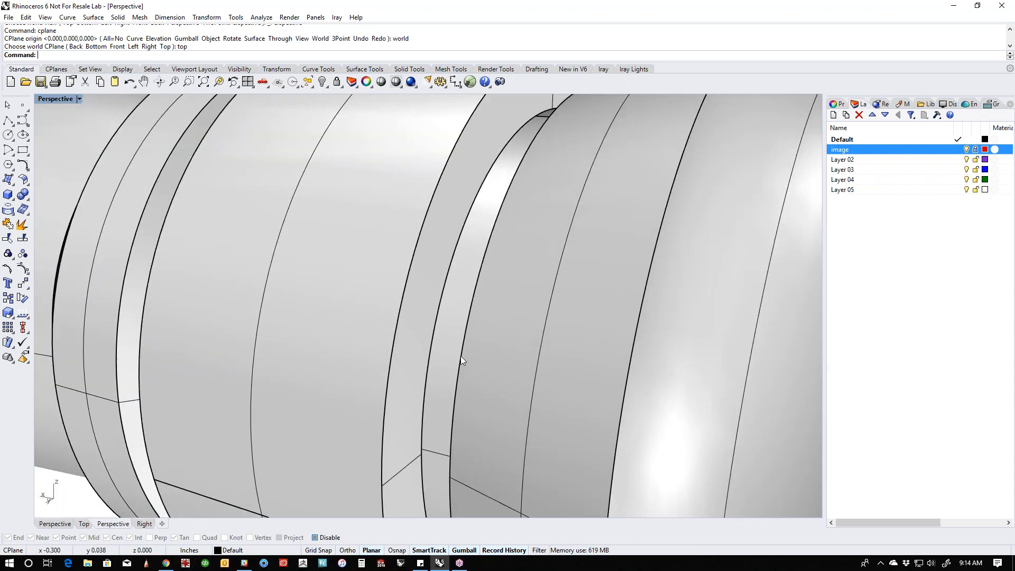
pyautogui.scroll(-4, 461, 357)
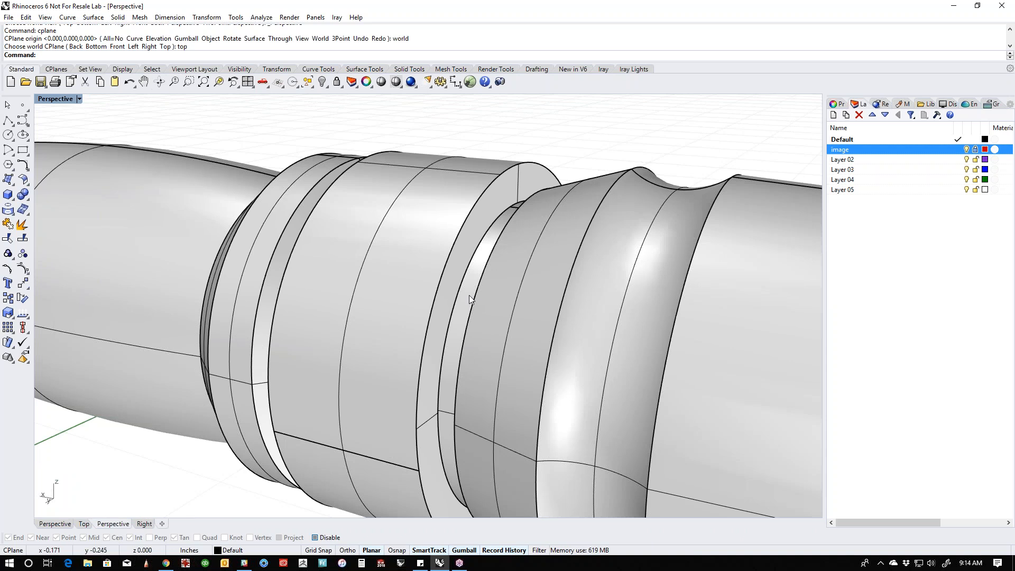
pyautogui.click(435, 285)
pyautogui.write('ii')
pyautogui.press('Return')
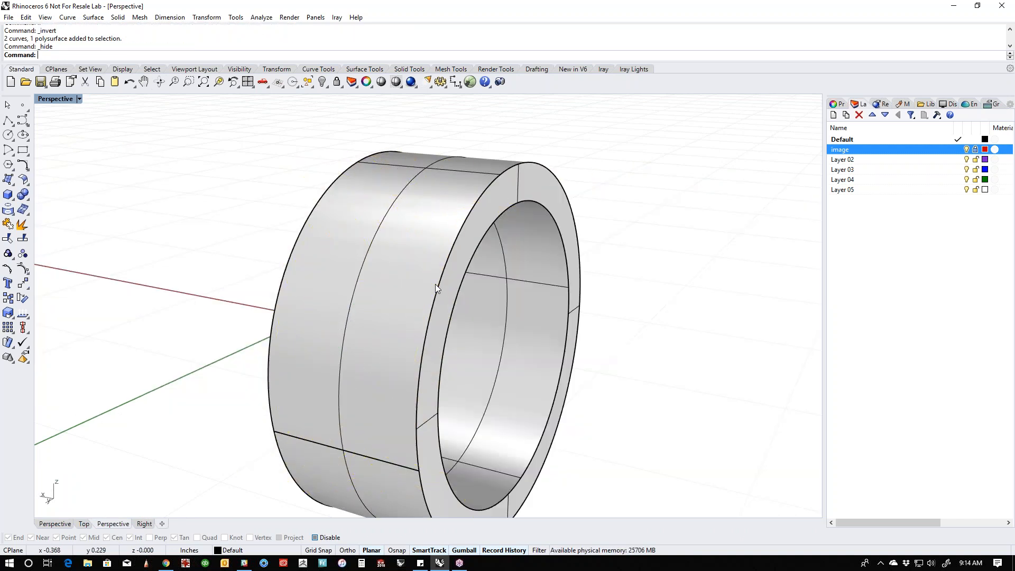
pyautogui.moveTo(529, 362); pyautogui.dragTo(394, 385, button='right')
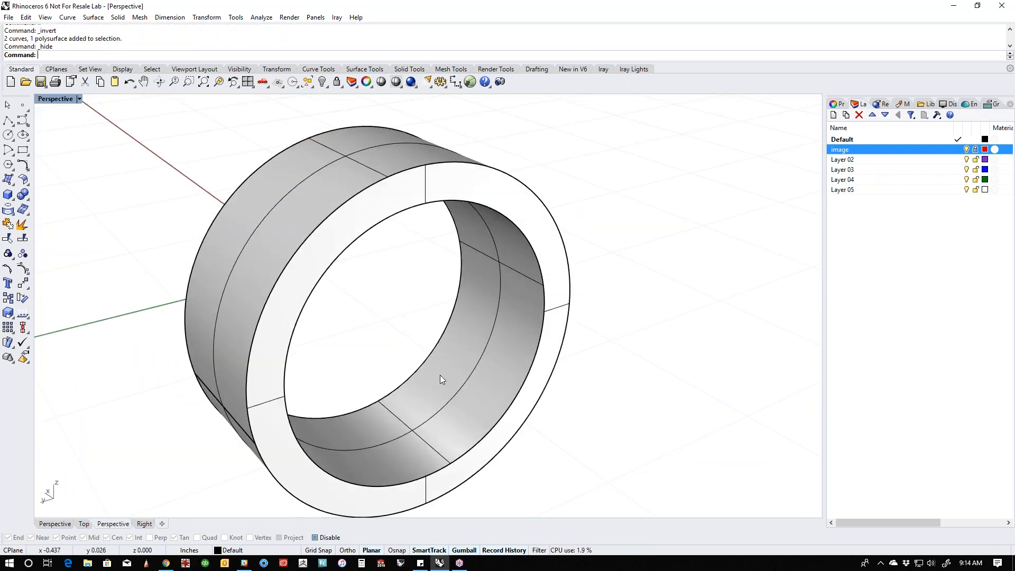
pyautogui.keyDown('ctrl'); pyautogui.keyDown('shift'); pyautogui.click(462, 383); pyautogui.keyUp('shift'); pyautogui.keyUp('ctrl')
pyautogui.moveTo(471, 387); pyautogui.dragTo(395, 389, button='right')
pyautogui.click(664, 382)
pyautogui.click(582, 394)
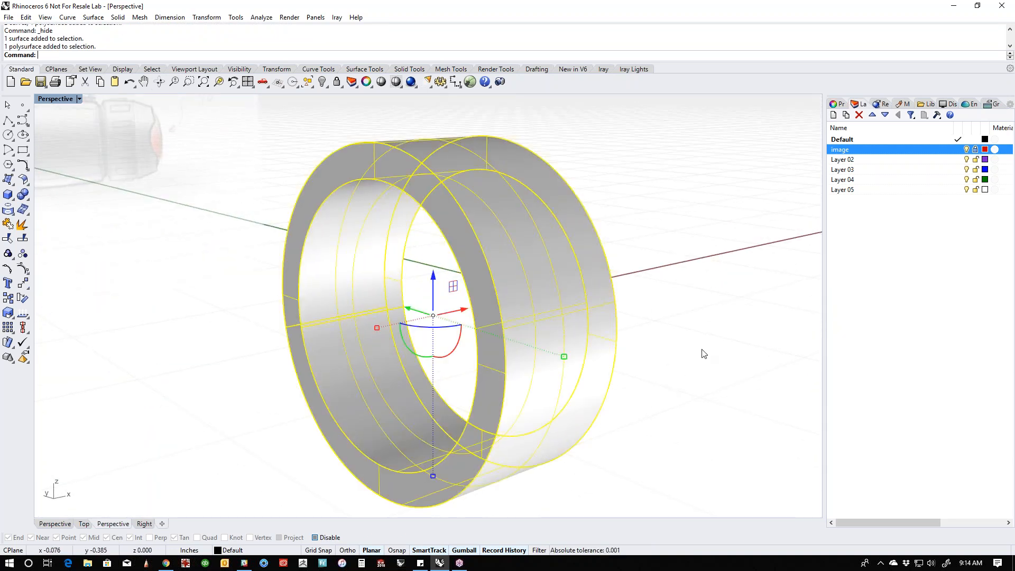
pyautogui.click(706, 349)
pyautogui.moveTo(705, 350); pyautogui.dragTo(555, 386, button='right')
pyautogui.click(279, 363)
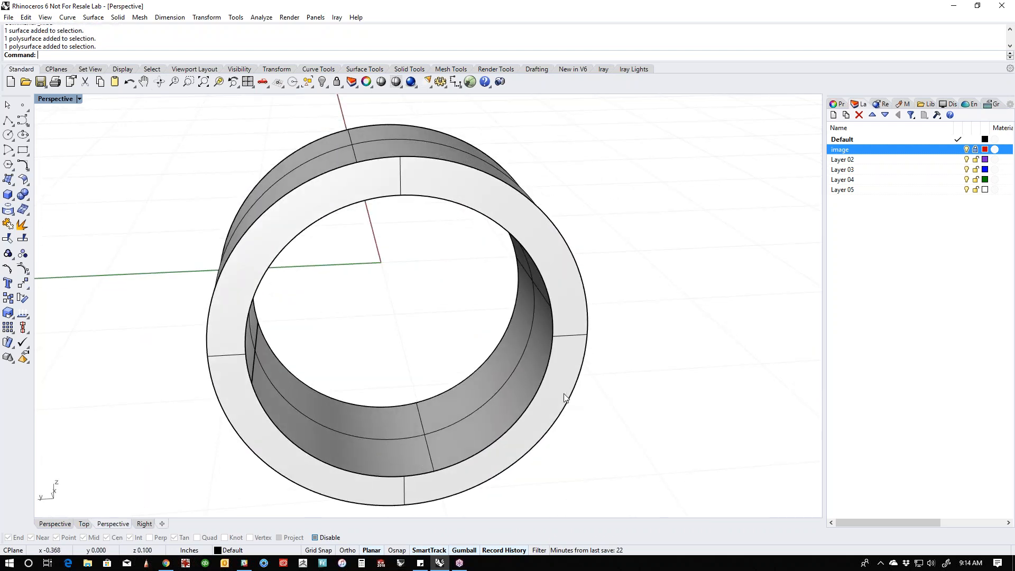
pyautogui.click(636, 390)
# - Select only the ring's inner cylindrical face and scale it down to narrow the opening and thicken the wall
pyautogui.click(470, 396)
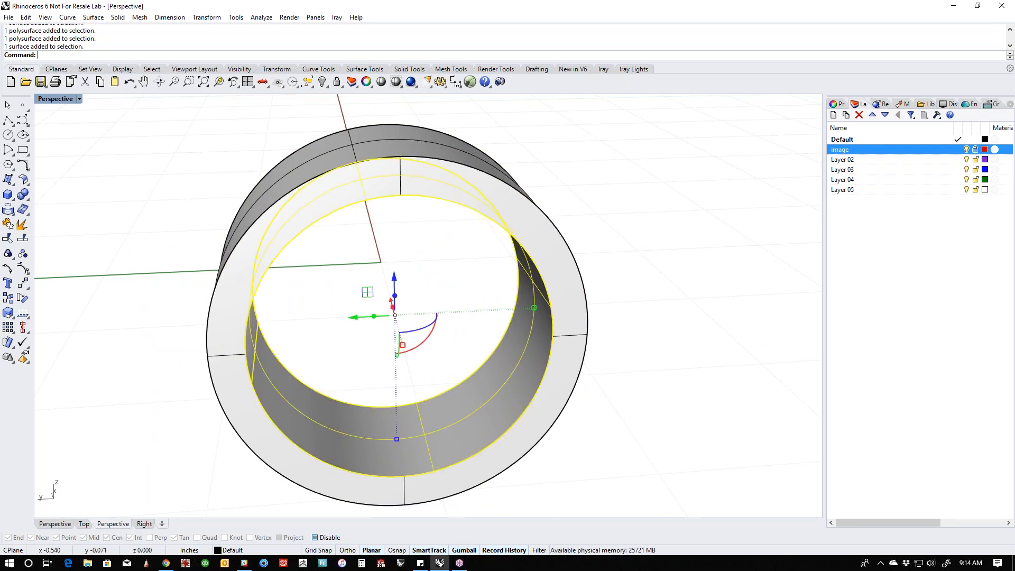
pyautogui.moveTo(438, 369); pyautogui.dragTo(426, 362, button='right')
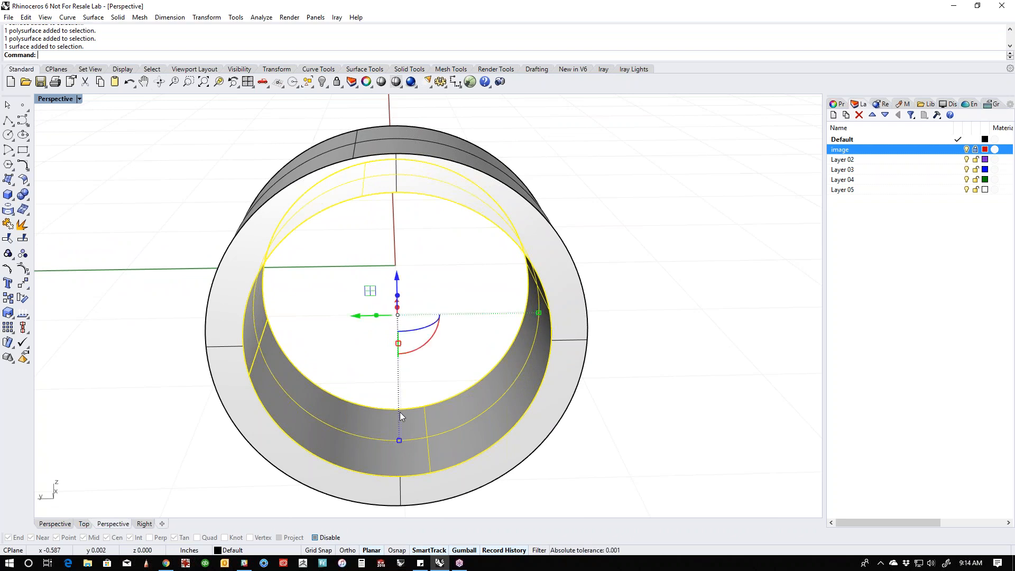
pyautogui.moveTo(399, 440)
pyautogui.mouseDown()
pyautogui.moveTo(398, 406)
pyautogui.moveTo(393, 426)
pyautogui.mouseUp()
pyautogui.moveTo(450, 422); pyautogui.dragTo(272, 424, button='right')
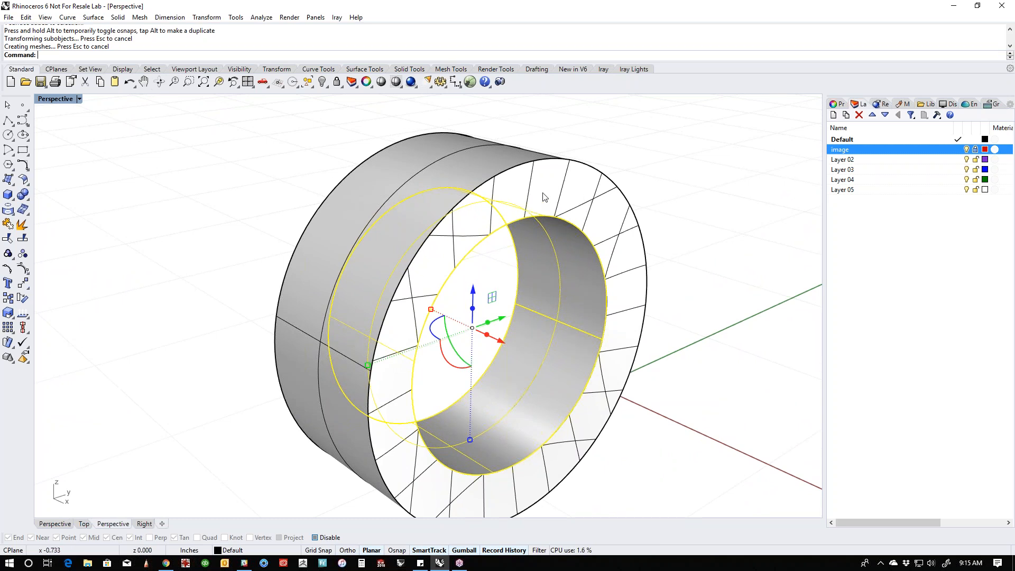
pyautogui.moveTo(651, 312); pyautogui.dragTo(661, 357, button='right')
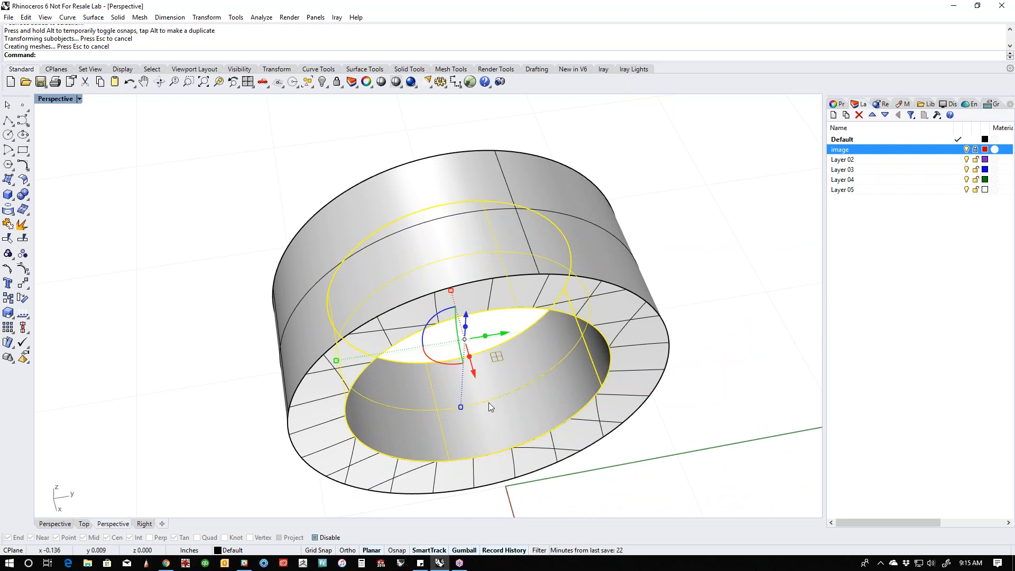
pyautogui.moveTo(501, 431); pyautogui.dragTo(615, 267, button='right')
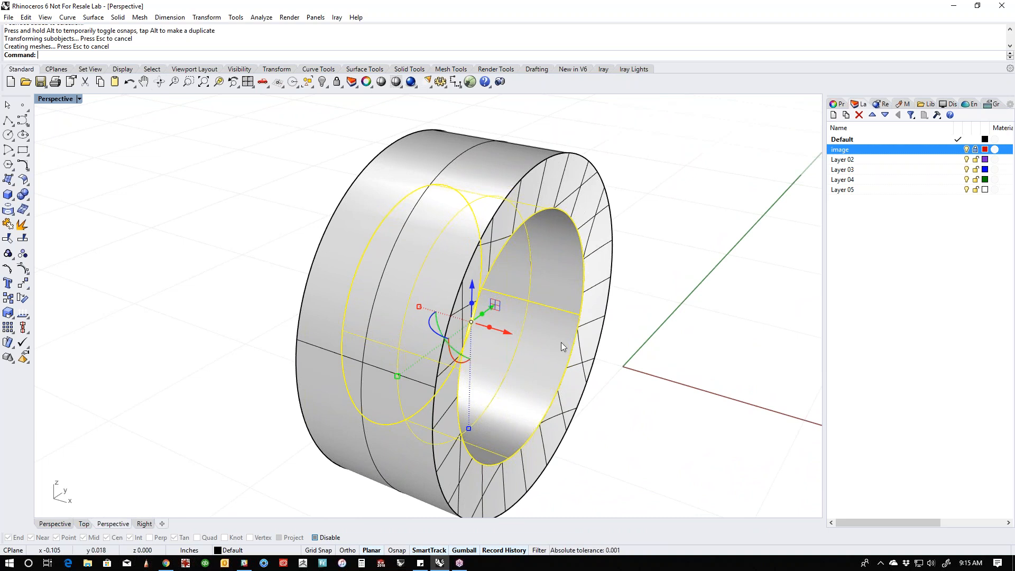
# - Select the two distorted flat end faces of the focus ring and delete them
pyautogui.moveTo(517, 376); pyautogui.dragTo(427, 330, button='right')
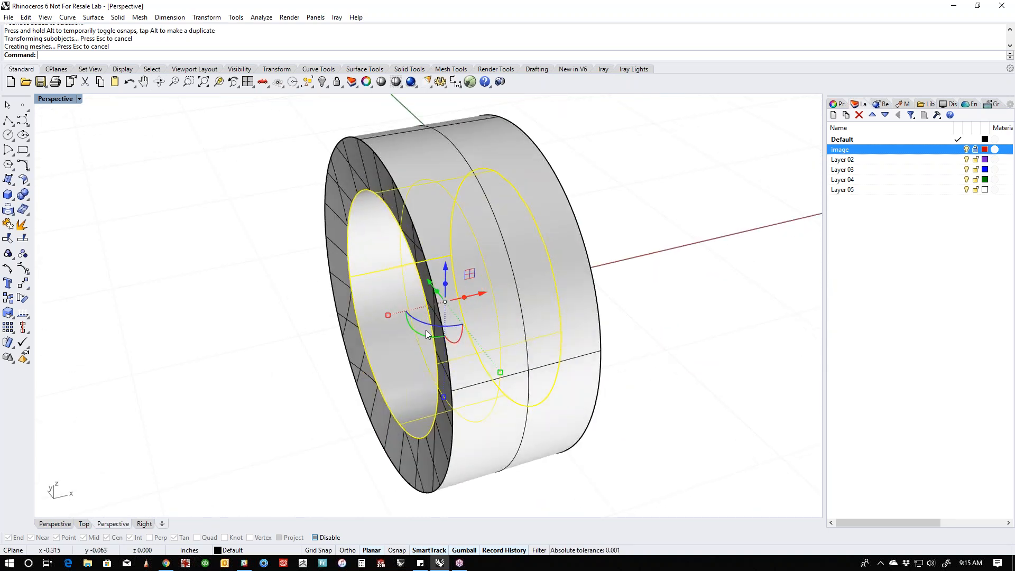
pyautogui.moveTo(388, 315); pyautogui.dragTo(385, 452)
pyautogui.click(295, 404)
pyautogui.moveTo(296, 404); pyautogui.dragTo(374, 417, button='right')
pyautogui.keyDown('ctrl'); pyautogui.keyDown('shift'); pyautogui.click(527, 436); pyautogui.keyUp('shift'); pyautogui.keyUp('ctrl')
pyautogui.moveTo(619, 438); pyautogui.dragTo(448, 428, button='right')
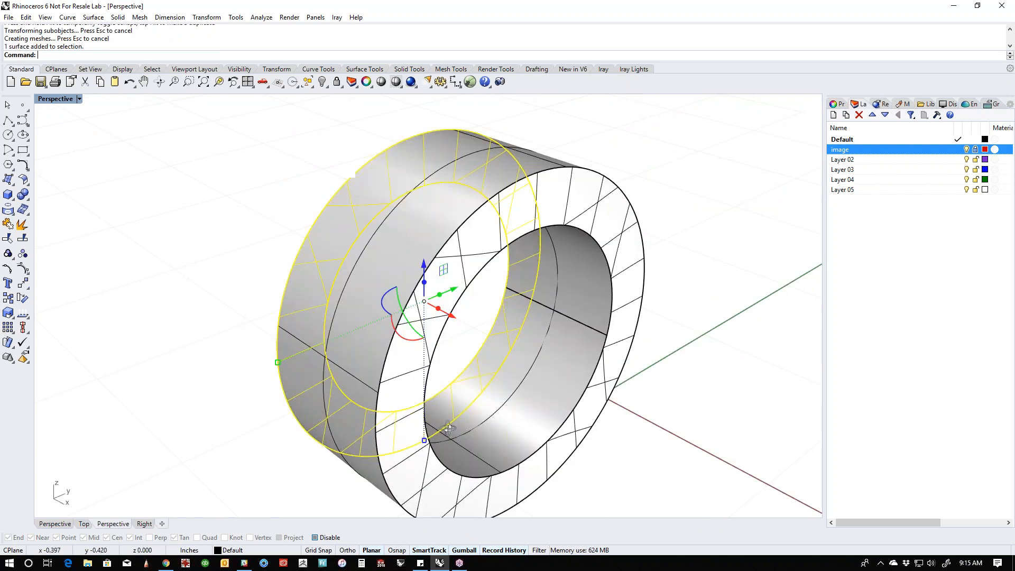
pyautogui.keyDown('ctrl'); pyautogui.keyDown('shift'); pyautogui.click(484, 479); pyautogui.keyUp('shift'); pyautogui.keyUp('ctrl')
pyautogui.press('Delete')
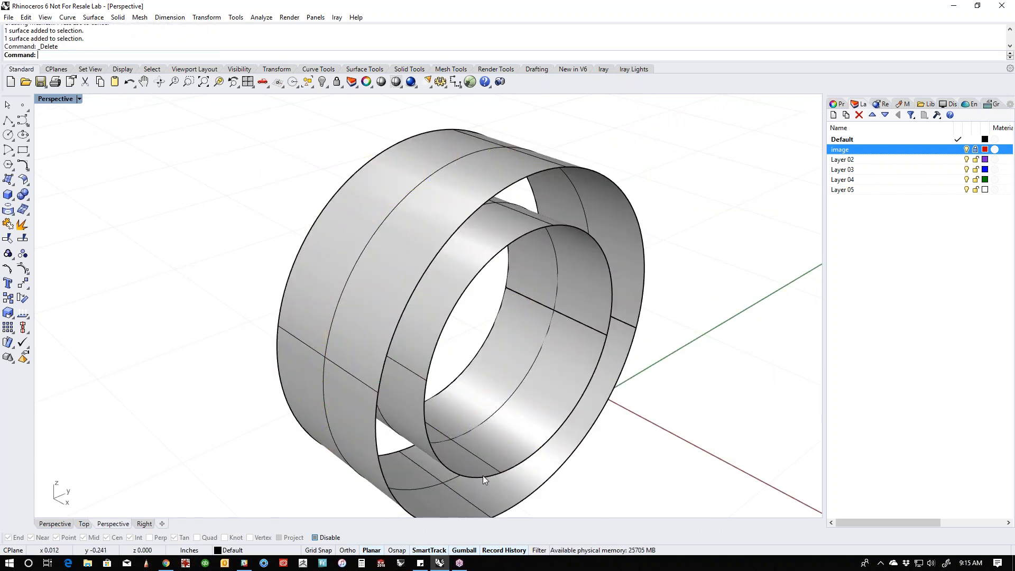
# - Rebuild both ring ends as planar surfaces from the outer and inner circular edges
pyautogui.middleClick(483, 475)
pyautogui.click(478, 470)
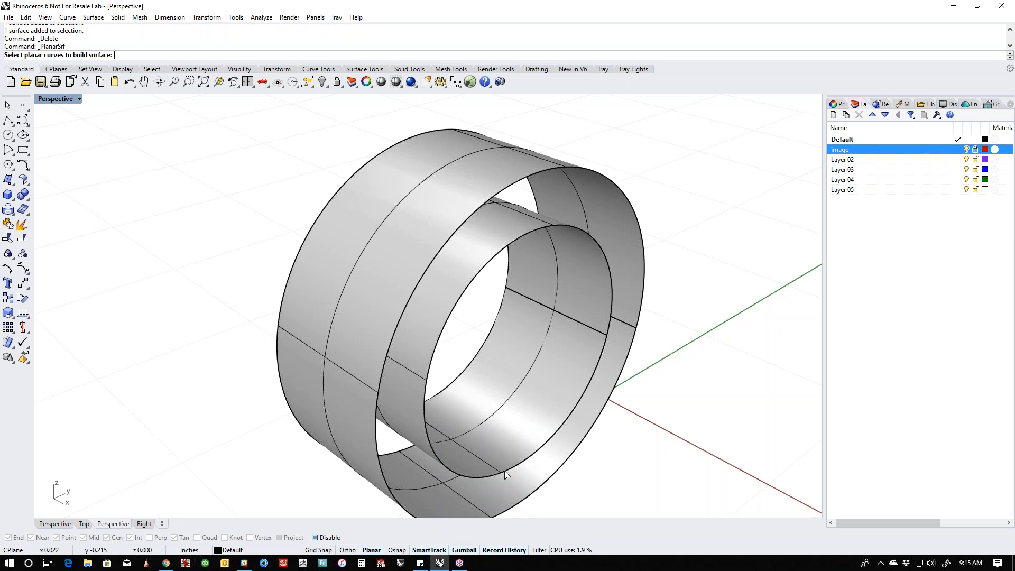
pyautogui.click(507, 474)
pyautogui.click(530, 495)
pyautogui.rightClick(549, 496)
pyautogui.moveTo(597, 434); pyautogui.dragTo(559, 444, button='right')
pyautogui.rightClick(653, 474)
pyautogui.click(469, 426)
pyautogui.click(492, 479)
pyautogui.rightClick(549, 459)
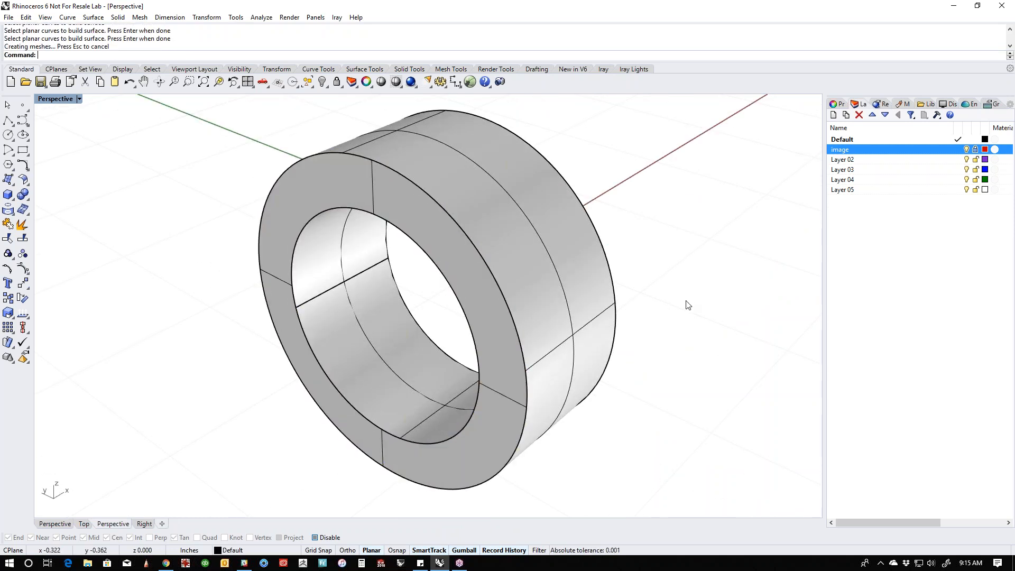
# - Join all surfaces of the focus ring into one closed polysurface and show the hidden flashlight body and curves
pyautogui.moveTo(667, 334); pyautogui.dragTo(370, 288)
pyautogui.hotkey('ctrl', 'j')
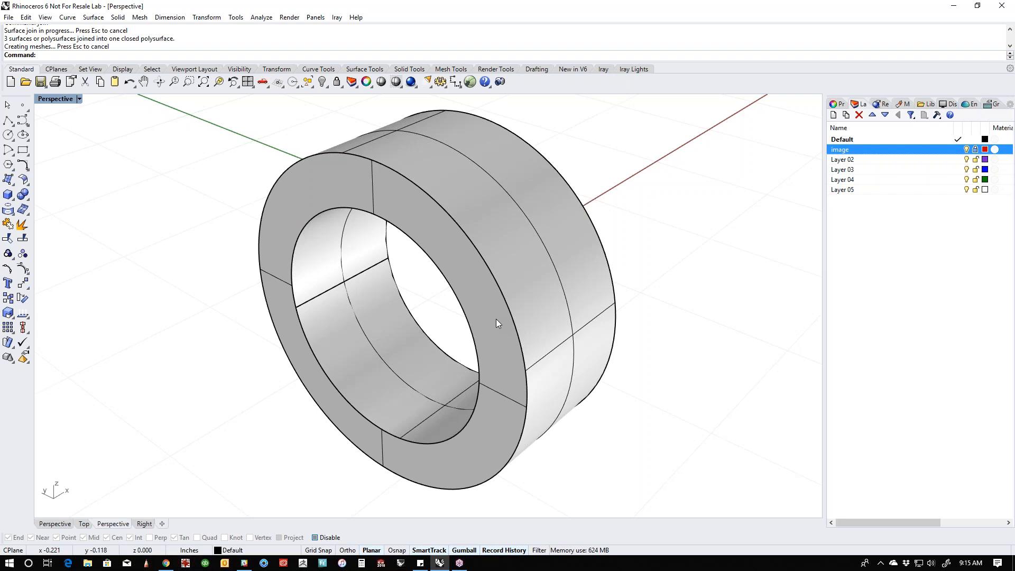
pyautogui.moveTo(502, 332); pyautogui.dragTo(462, 287, button='right')
pyautogui.write('v')
pyautogui.press('Return')
pyautogui.scroll(-5, 481, 258)
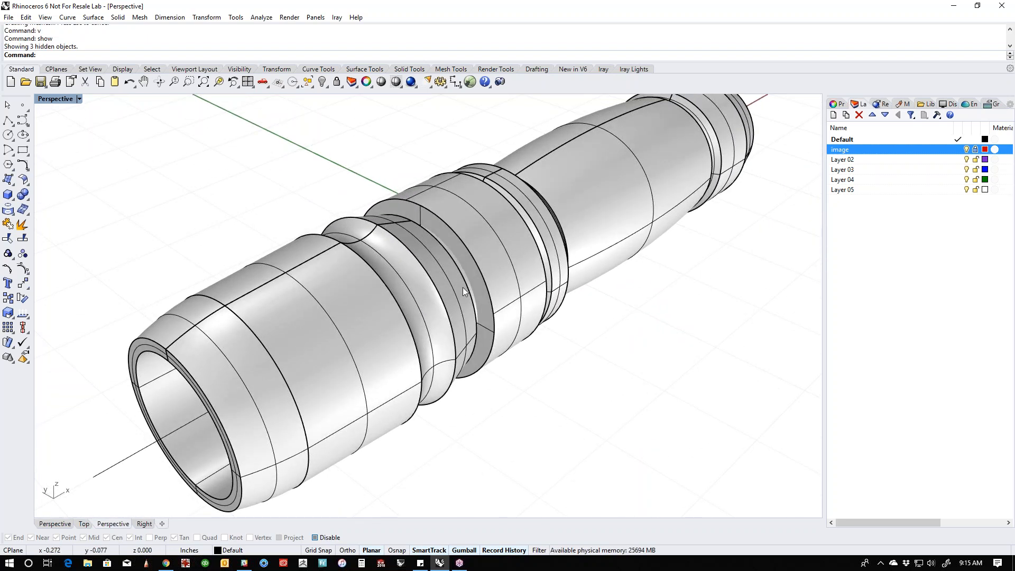
# - Slide the focus ring along the axis on the neck slightly toward the head, and deselect it
pyautogui.scroll(6, 470, 267)
pyautogui.scroll(-5, 467, 265)
pyautogui.moveTo(517, 352); pyautogui.dragTo(485, 360, button='right')
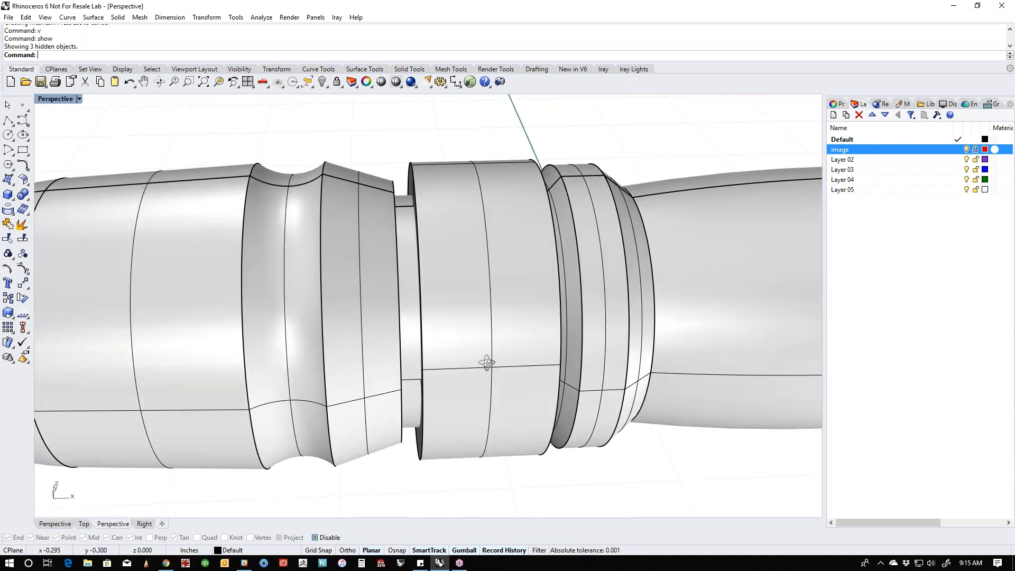
pyautogui.click(519, 361)
pyautogui.moveTo(520, 313); pyautogui.dragTo(463, 318)
pyautogui.moveTo(569, 366); pyautogui.dragTo(407, 244, button='right')
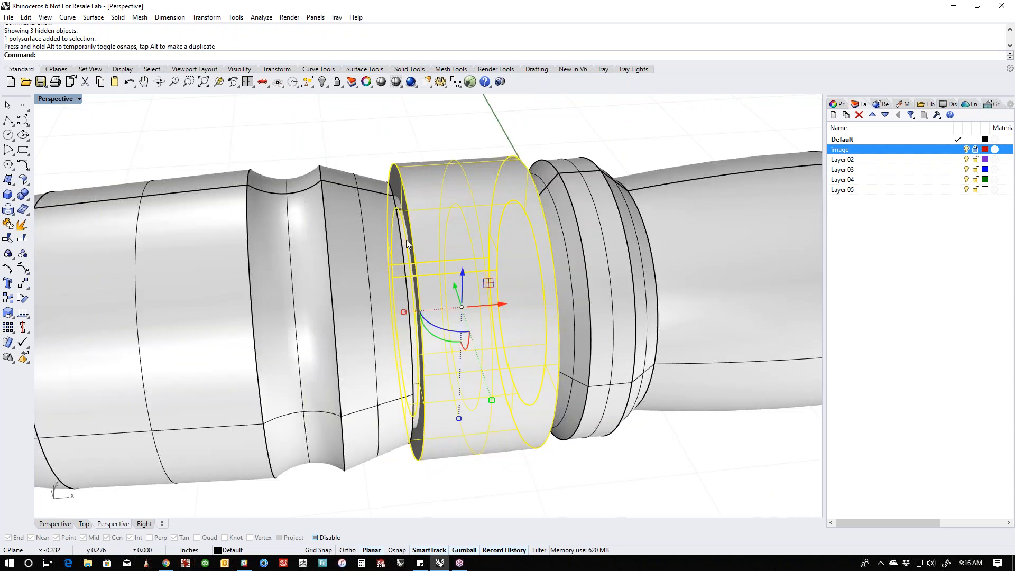
pyautogui.click(536, 129)
# - Extract the flat end face of the flashlight's tail and scale it down uniformly into a slightly smaller disc
pyautogui.scroll(-5, 488, 312)
pyautogui.moveTo(487, 320); pyautogui.dragTo(491, 270, button='right')
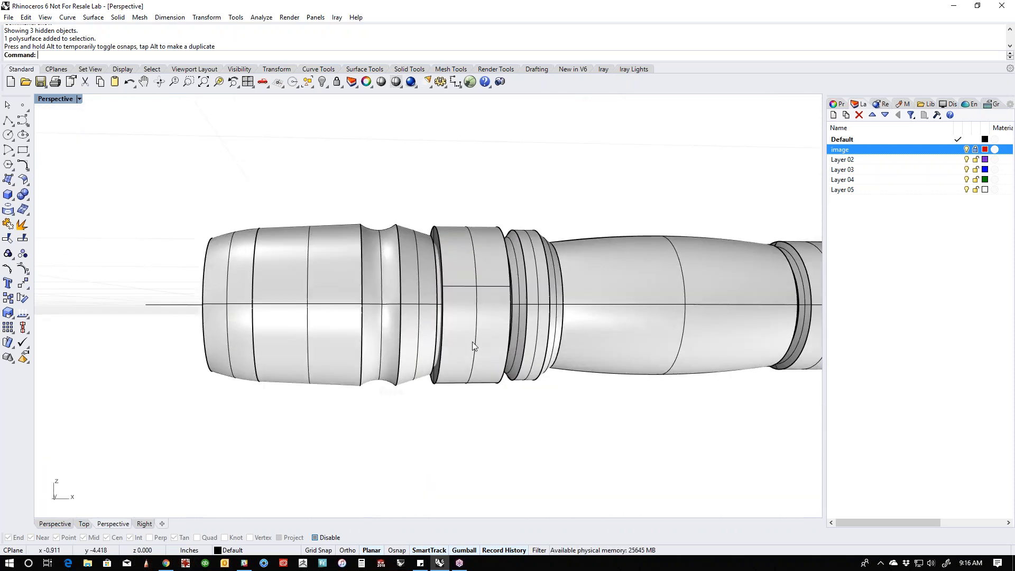
pyautogui.moveTo(592, 416); pyautogui.dragTo(475, 429, button='right')
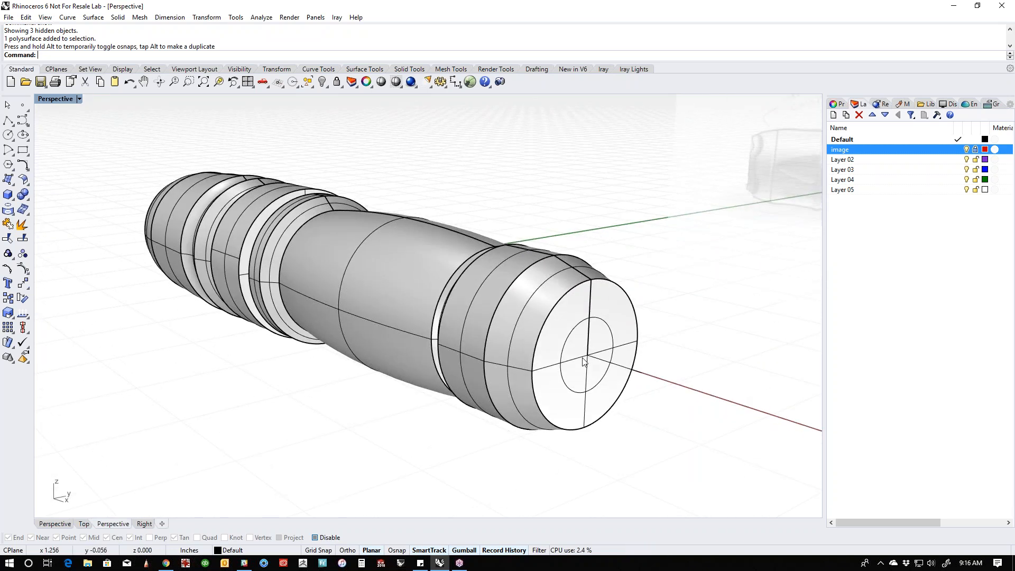
pyautogui.scroll(3, 580, 370)
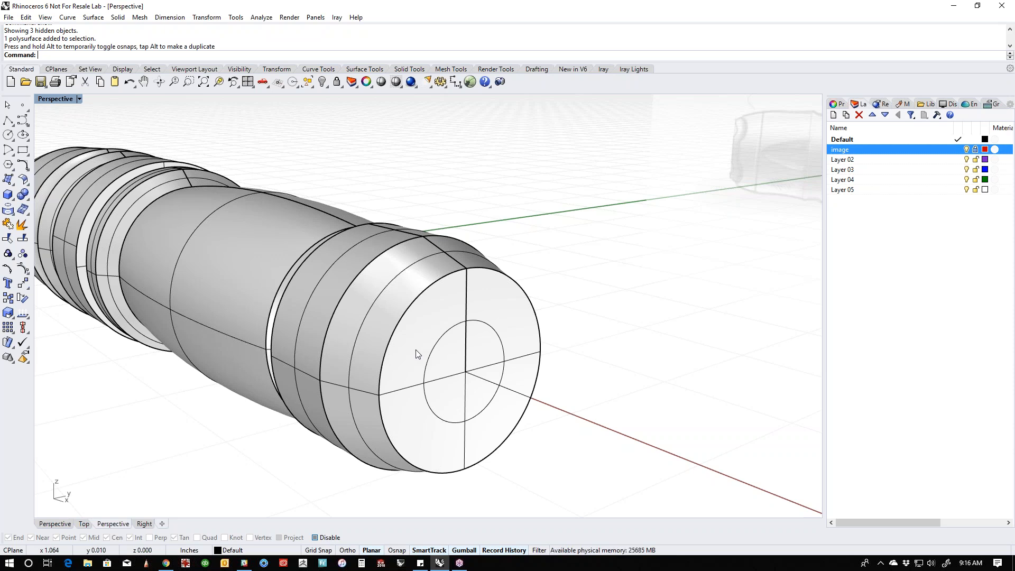
pyautogui.middleClick(437, 364)
pyautogui.rightClick(21, 228)
pyautogui.click(402, 372)
pyautogui.press('Return')
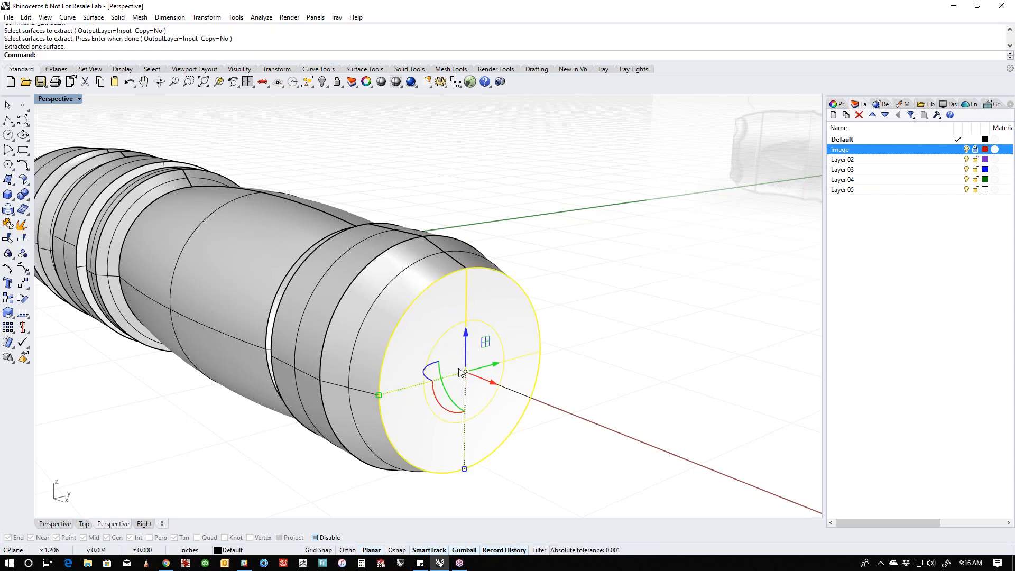
pyautogui.moveTo(465, 473); pyautogui.dragTo(464, 456)
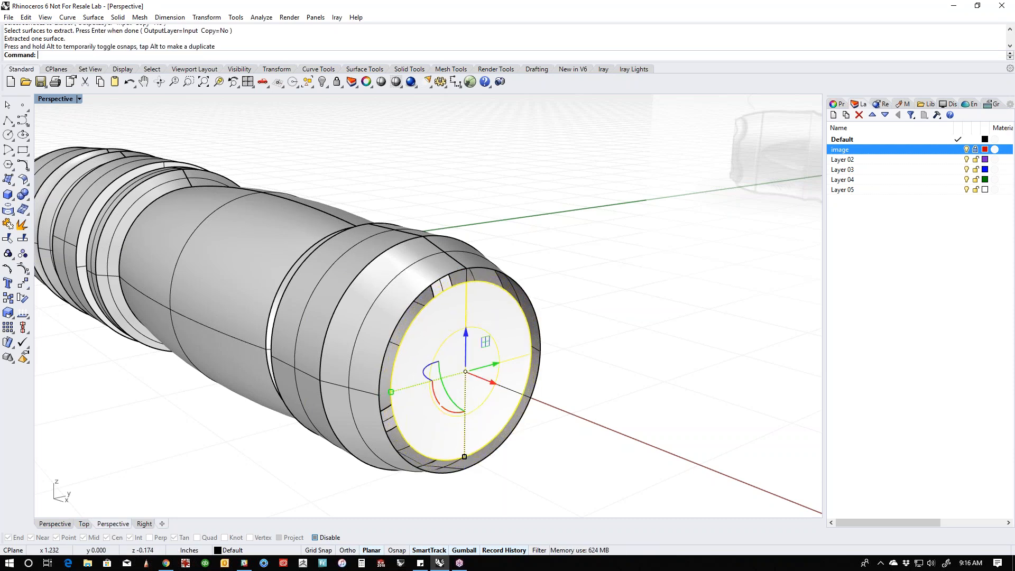
pyautogui.click(366, 185)
# - Fill the gap between the tail's edge and the smaller disc with a planar surface, and join the surfaces to the body
pyautogui.middleClick(387, 188)
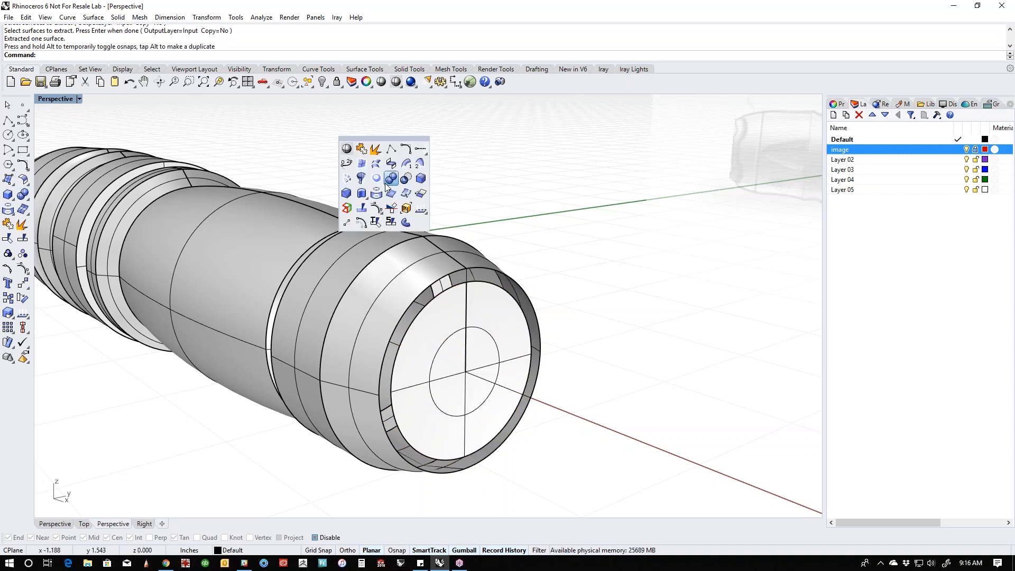
pyautogui.click(384, 184)
pyautogui.click(502, 294)
pyautogui.press('Return')
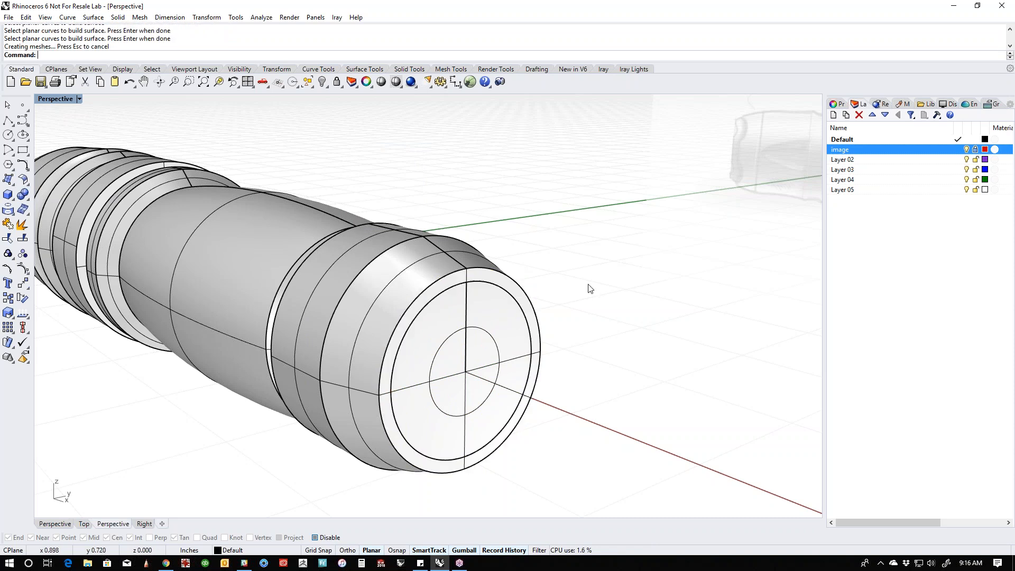
pyautogui.moveTo(598, 302); pyautogui.dragTo(426, 446)
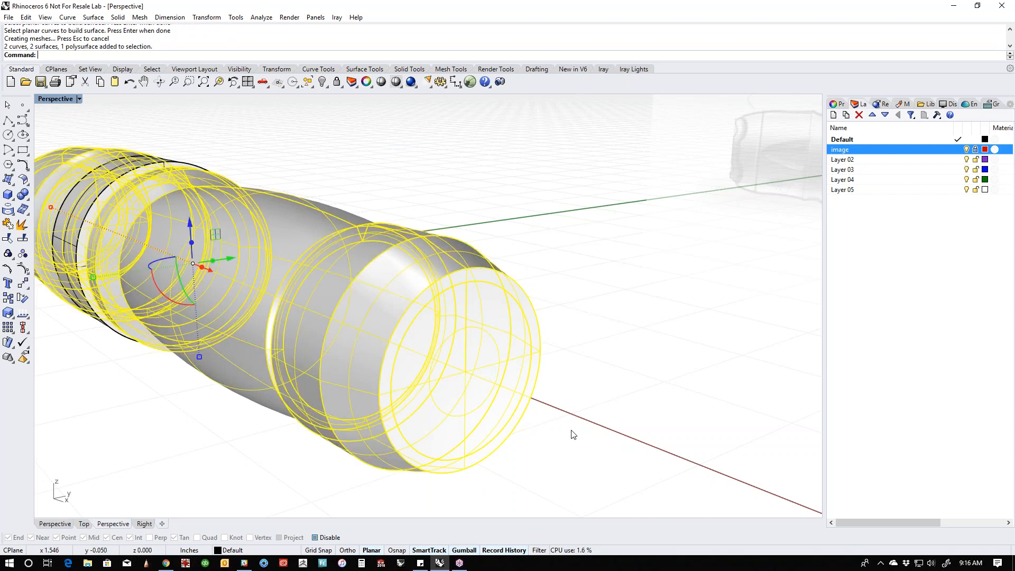
pyautogui.hotkey('ctrl', 'j')
pyautogui.press('Escape')
# - Push the tail's inner disc face along the axis into the body to form a cylindrical recess
pyautogui.moveTo(555, 443); pyautogui.dragTo(561, 448, button='right')
pyautogui.click(493, 453)
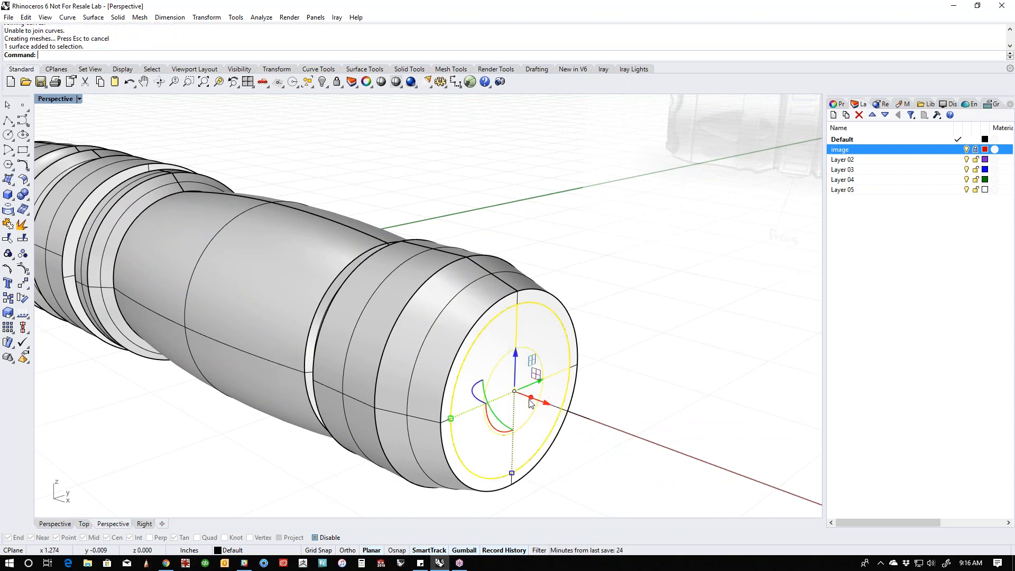
pyautogui.moveTo(531, 397); pyautogui.dragTo(453, 371)
pyautogui.moveTo(637, 429); pyautogui.dragTo(523, 423, button='right')
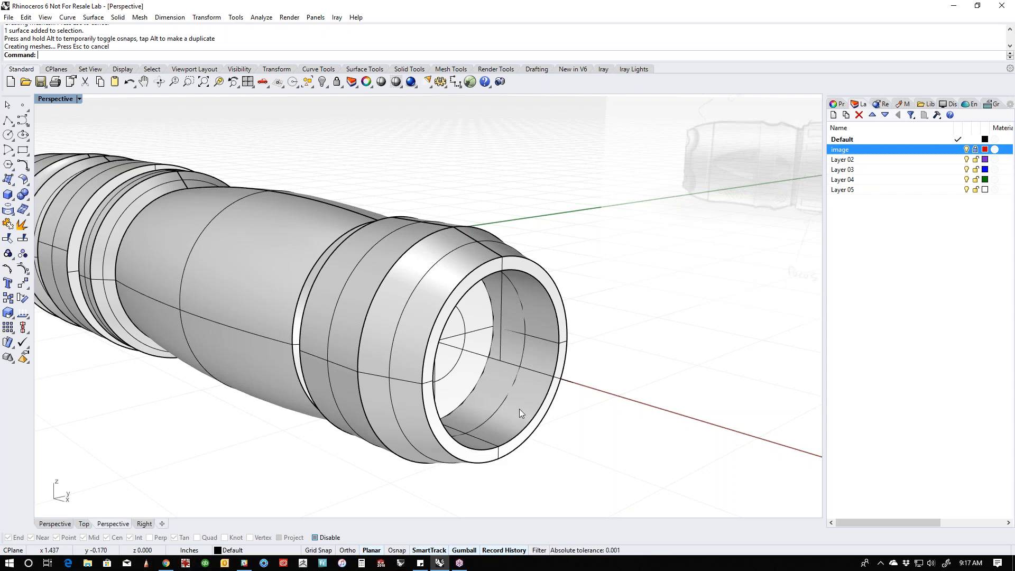
# - Review the whole flashlight in perspective and display its head in the front view in wireframe mode
pyautogui.scroll(-6, 521, 410)
pyautogui.moveTo(407, 423); pyautogui.dragTo(555, 432, button='right')
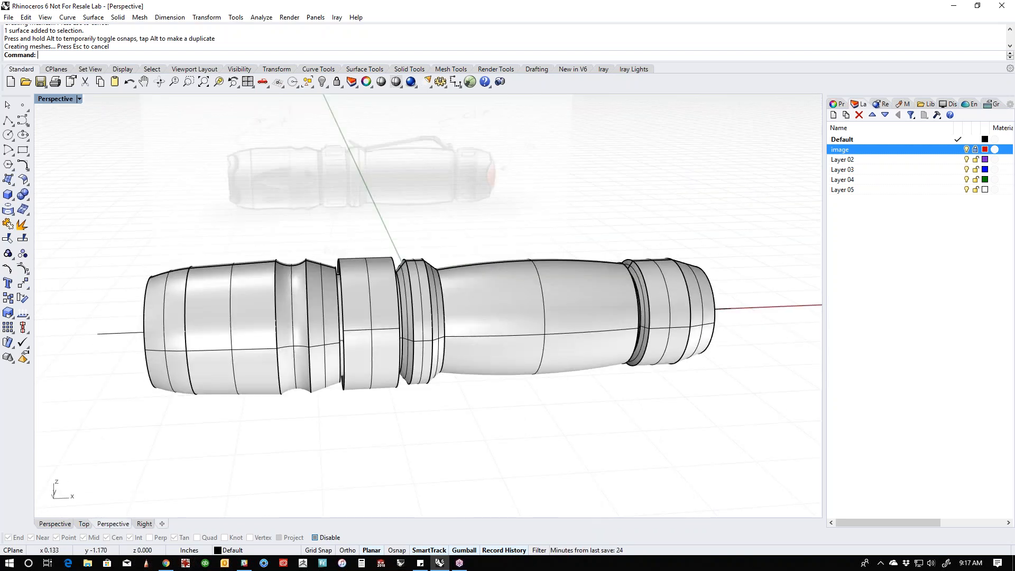
pyautogui.moveTo(429, 444); pyautogui.dragTo(465, 435, button='right')
pyautogui.moveTo(377, 441); pyautogui.dragTo(454, 434, button='right')
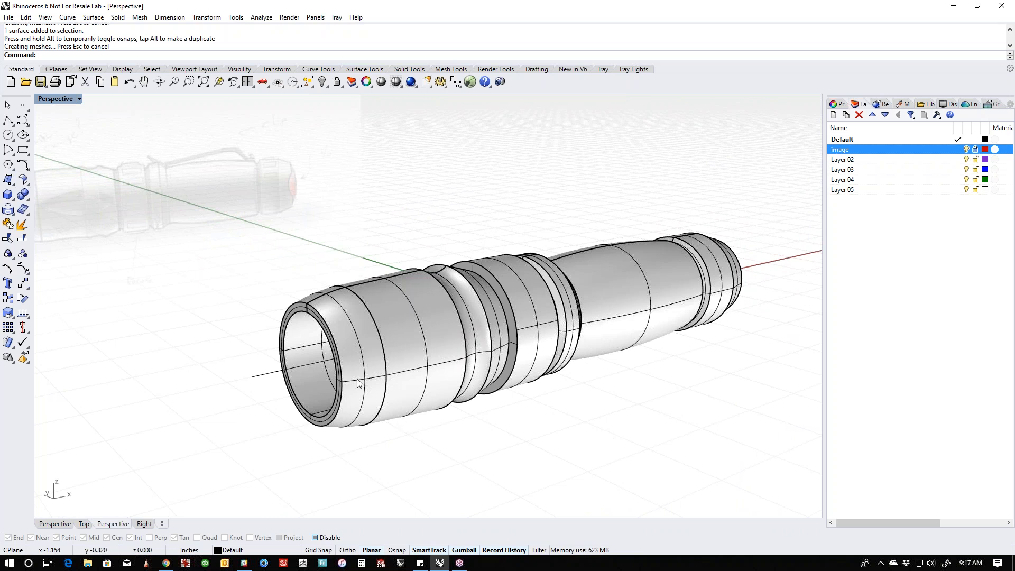
pyautogui.scroll(-3, 227, 309)
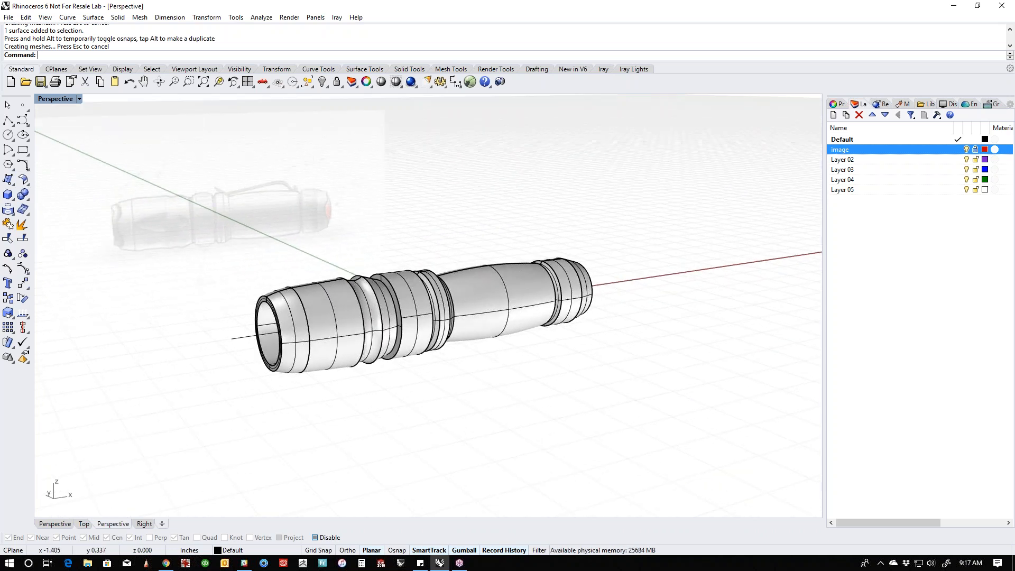
pyautogui.moveTo(251, 356); pyautogui.dragTo(324, 382, button='right')
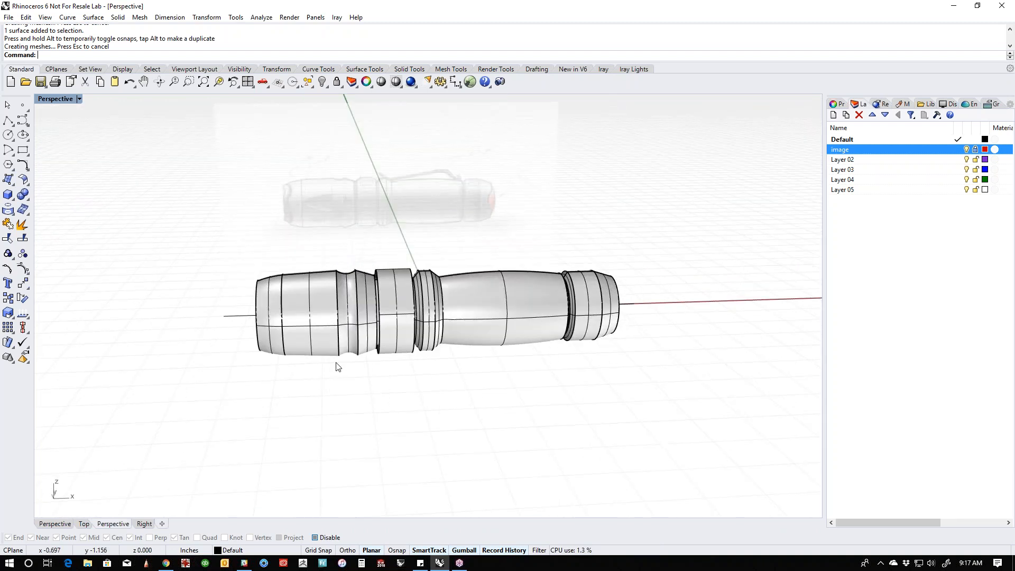
pyautogui.hotkey('ctrl', 'F2')
pyautogui.middleClick(297, 246)
pyautogui.click(317, 270)
pyautogui.scroll(3, 325, 317)
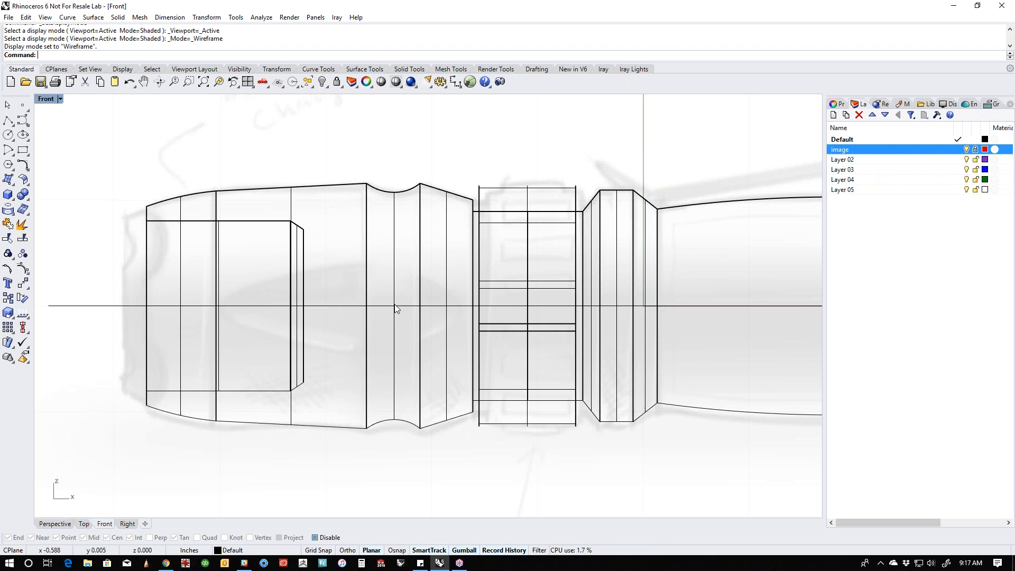
pyautogui.click(13, 199)
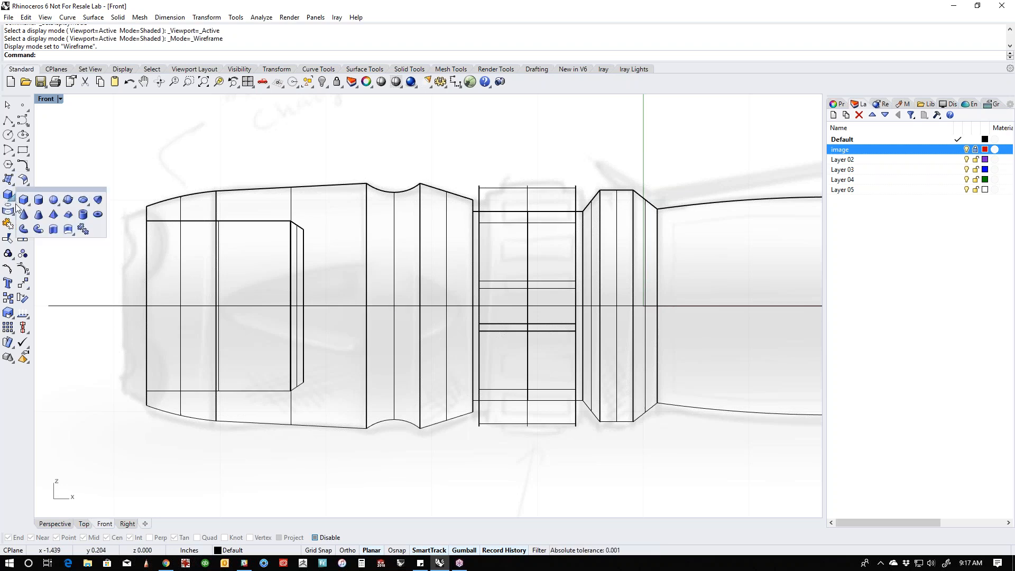
pyautogui.click(83, 200)
pyautogui.click(80, 200)
pyautogui.press('Escape')
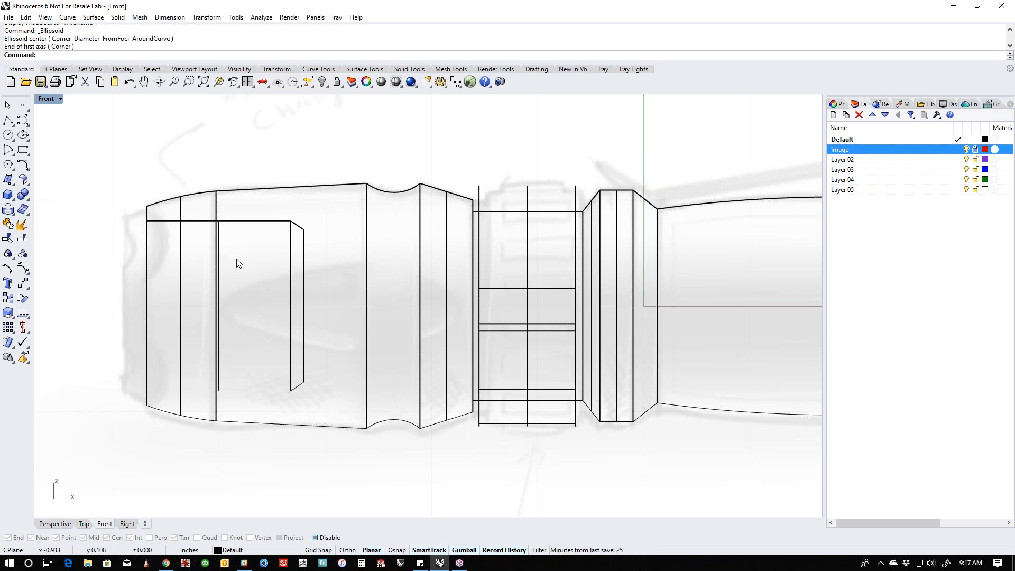
# - Create an ellipsoid centred on the flashlight axis over the sketched oval on the head, with a depth radius of about 0.08 in
pyautogui.click(12, 199)
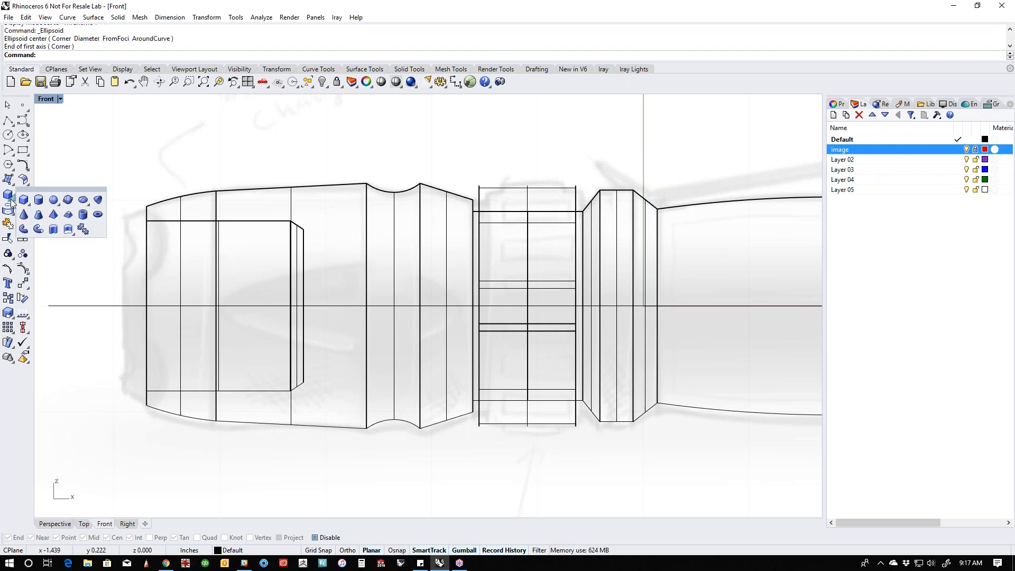
pyautogui.click(83, 200)
pyautogui.click(366, 305)
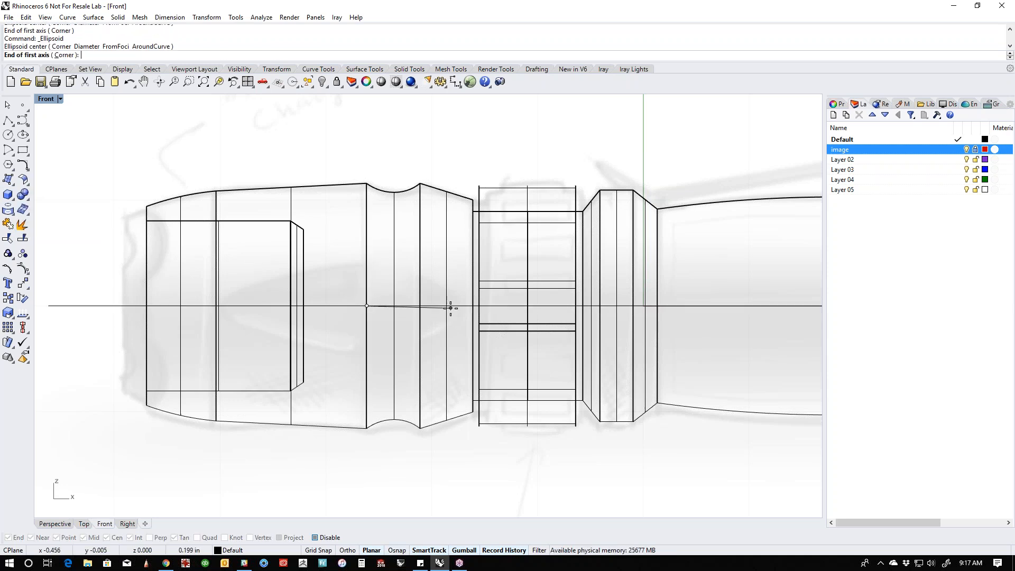
pyautogui.click(459, 306)
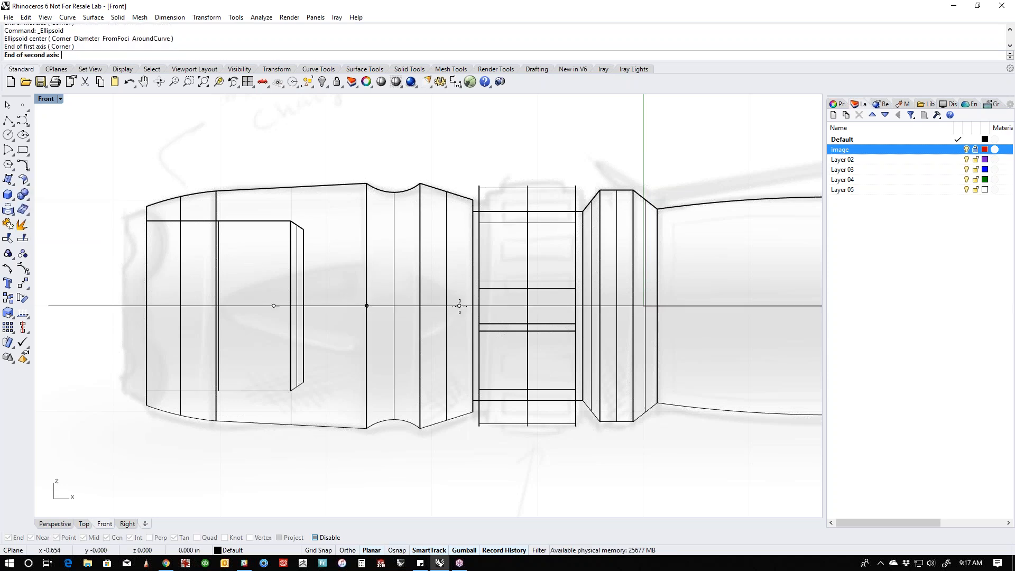
pyautogui.click(446, 268)
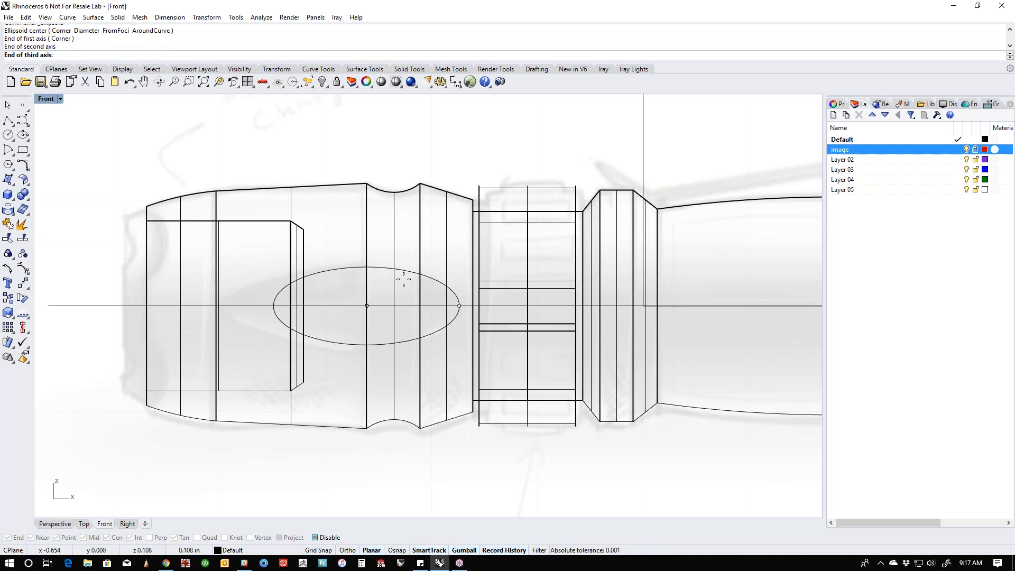
pyautogui.write('top')
pyautogui.press('Return')
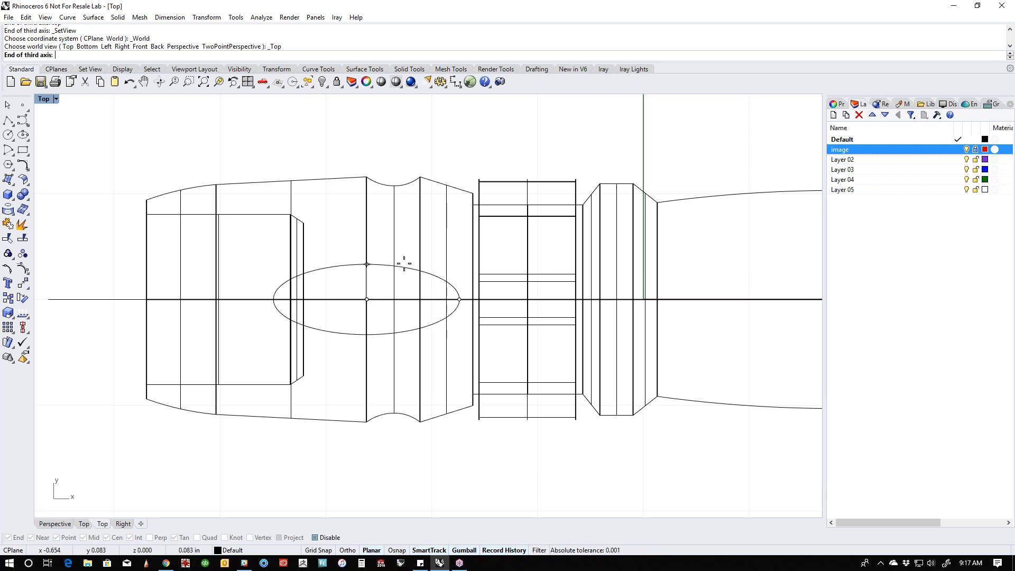
pyautogui.click(404, 268)
# - Move the ellipsoid sideways in the top view until it straddles the head's outer wall, and inspect it in shaded perspective
pyautogui.click(370, 336)
pyautogui.moveTo(370, 337); pyautogui.dragTo(363, 434)
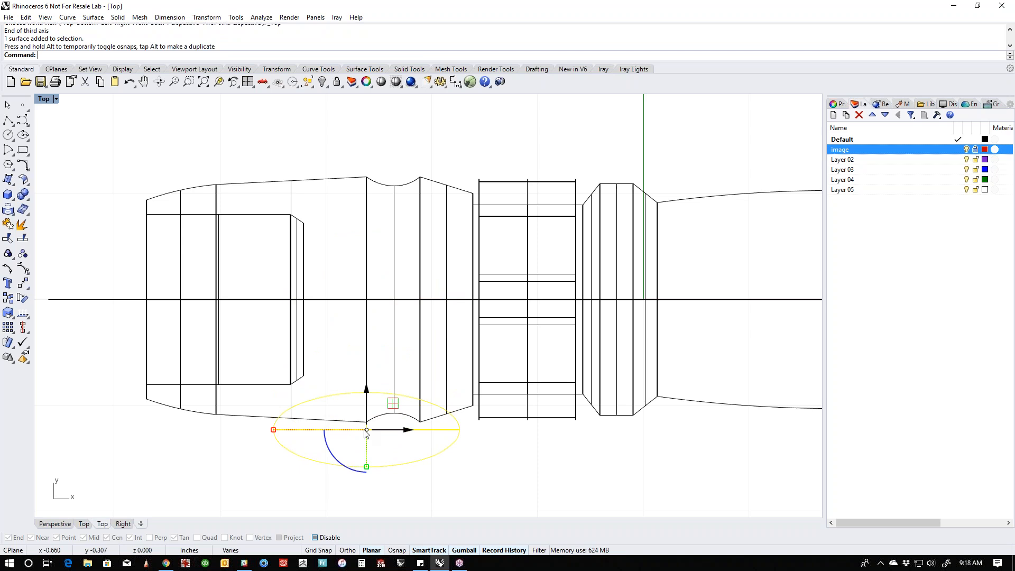
pyautogui.hotkey('ctrl', 'F4')
pyautogui.middleClick(342, 398)
pyautogui.click(328, 394)
pyautogui.scroll(6, 391, 327)
pyautogui.moveTo(354, 388)
pyautogui.mouseDown(button='right')
pyautogui.moveTo(433, 396)
pyautogui.moveTo(496, 417)
pyautogui.moveTo(503, 395)
pyautogui.mouseUp(button='right')
pyautogui.click(424, 404)
pyautogui.scroll(6, 499, 351)
pyautogui.moveTo(499, 352); pyautogui.dragTo(517, 401, button='right')
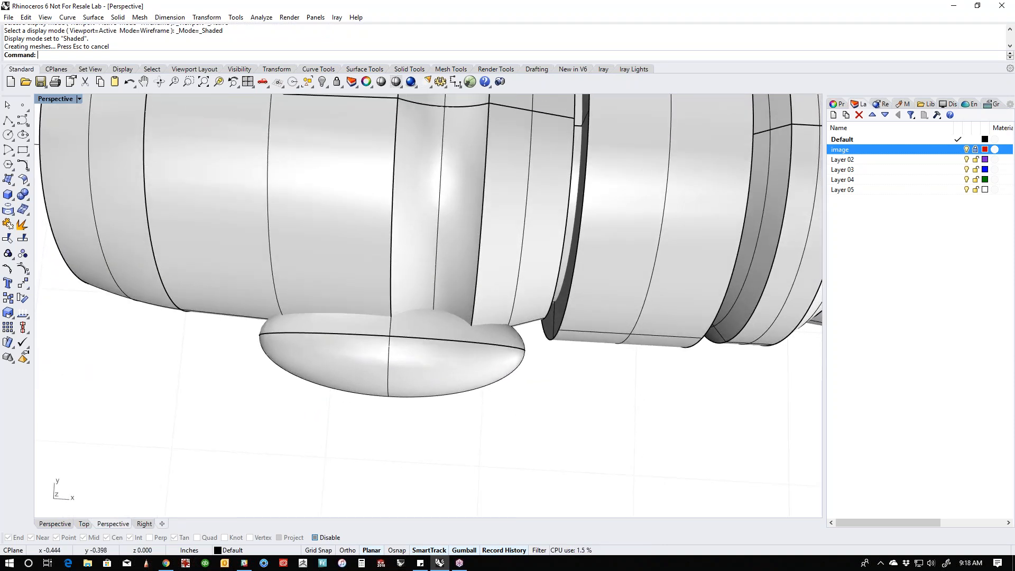
pyautogui.moveTo(499, 423); pyautogui.dragTo(480, 343, button='right')
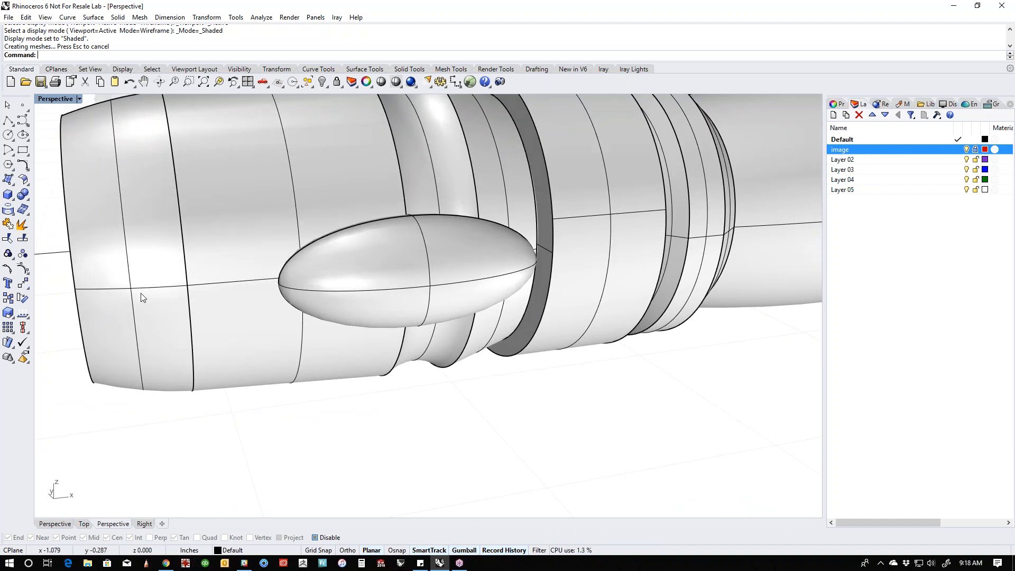
# - Check that Always Record History is enabled and create the intersection curve between the ellipsoid and the flashlight head
pyautogui.click(375, 307)
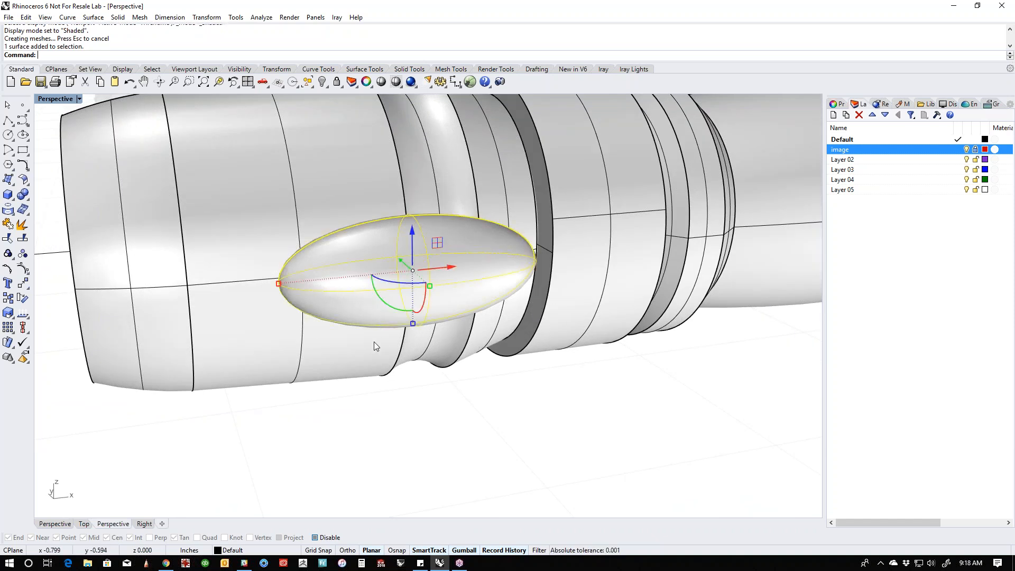
pyautogui.click(492, 481)
pyautogui.rightClick(511, 553)
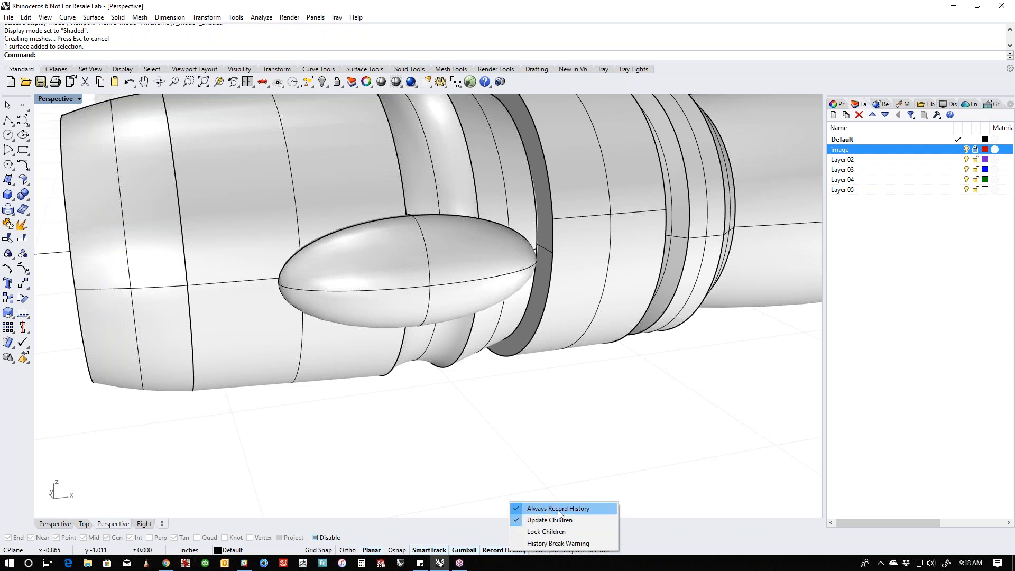
pyautogui.click(555, 471)
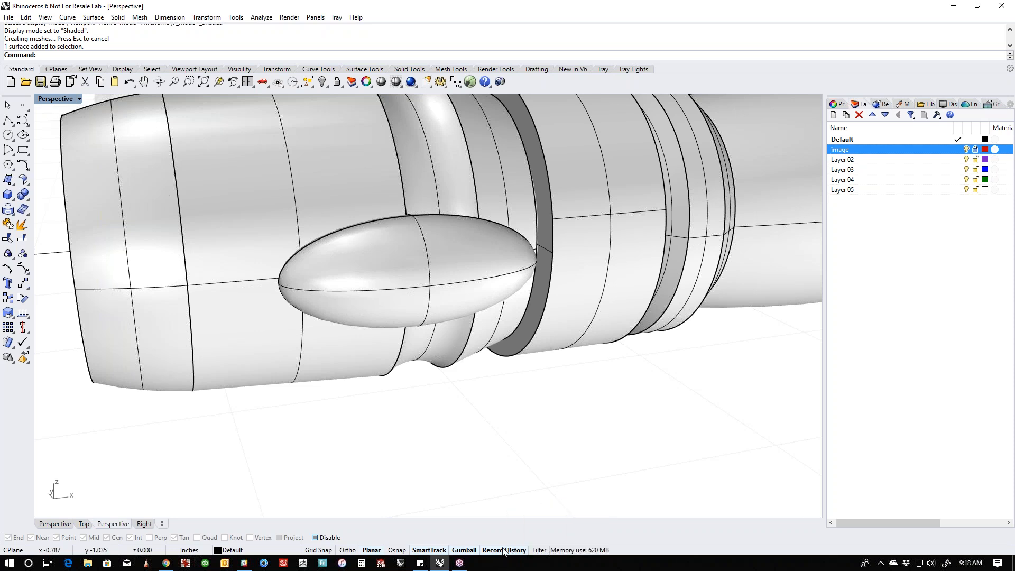
pyautogui.click(15, 216)
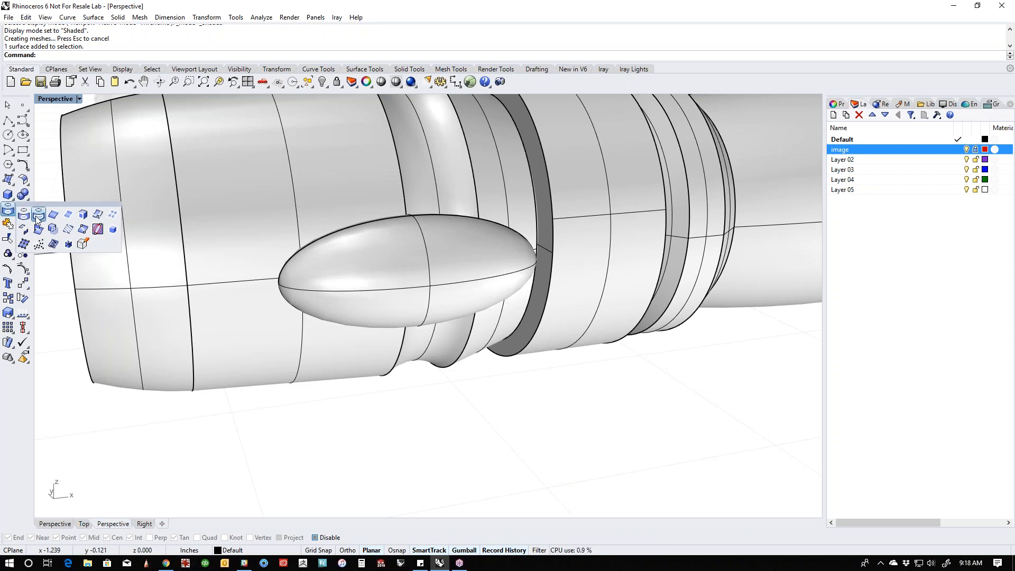
pyautogui.click(38, 231)
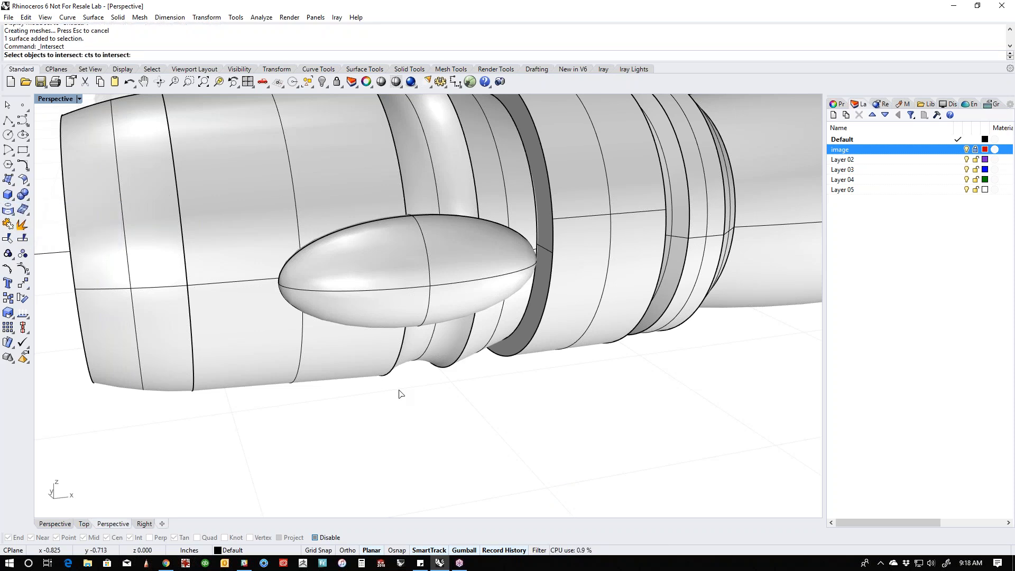
pyautogui.moveTo(399, 392); pyautogui.dragTo(435, 374, button='right')
pyautogui.click(434, 351)
pyautogui.click(318, 379)
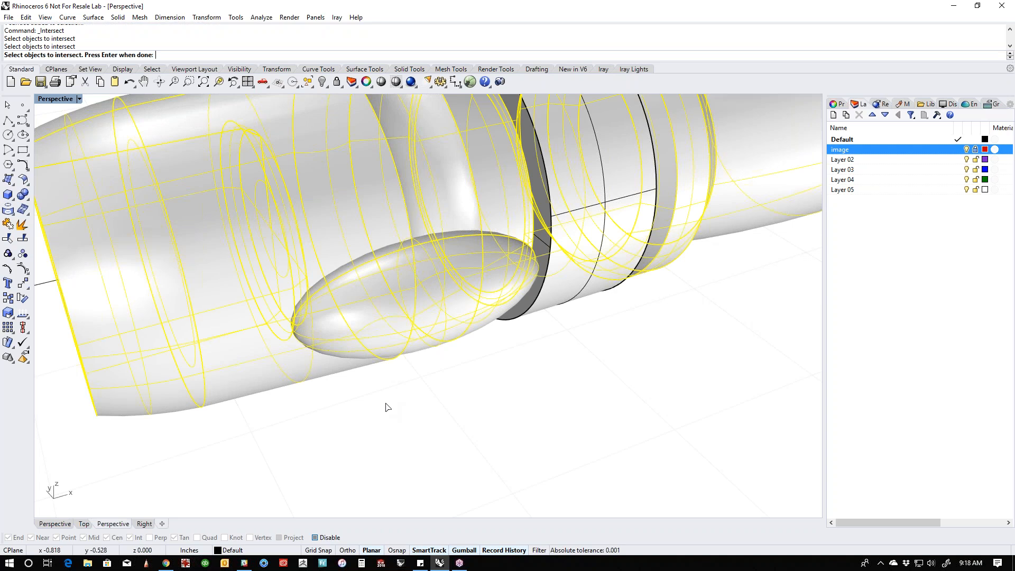
pyautogui.press('Return')
# - Hide the ellipsoid to examine the intersection curve on the head's surface
pyautogui.click(422, 406)
pyautogui.moveTo(514, 419); pyautogui.dragTo(433, 367, button='right')
pyautogui.click(428, 344)
pyautogui.write('hide')
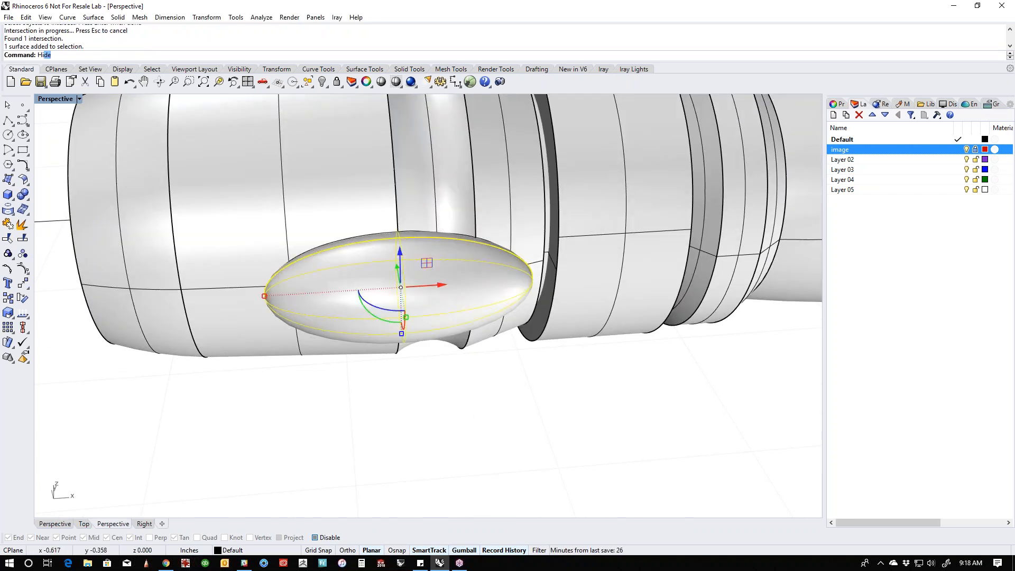
pyautogui.press('Return')
pyautogui.moveTo(435, 347); pyautogui.dragTo(416, 298, button='right')
# - Display the head in the front view in wireframe mode and show the hidden ellipsoid again
pyautogui.write('front')
pyautogui.press('Return')
pyautogui.middleClick(421, 292)
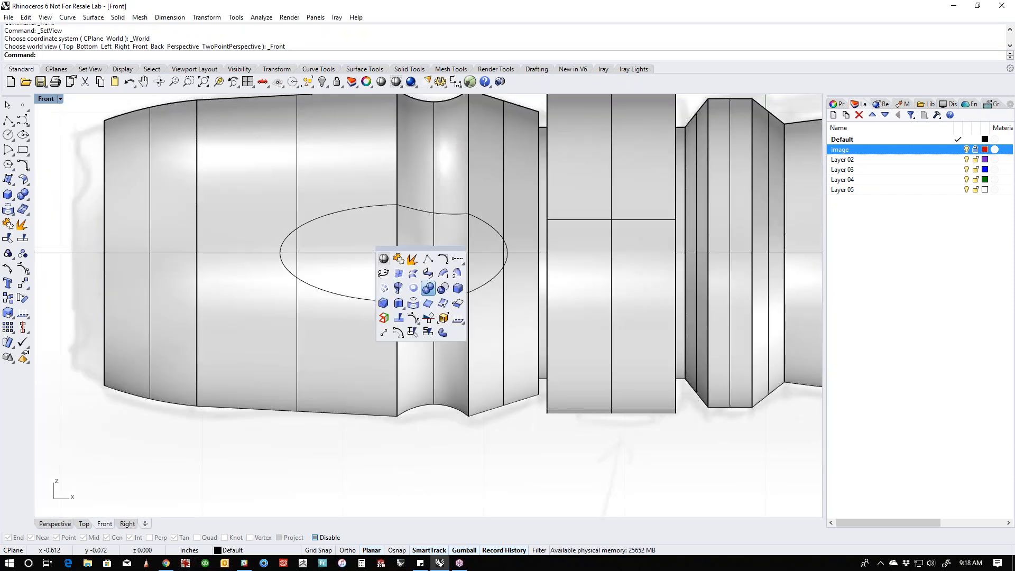
pyautogui.rightClick(385, 261)
pyautogui.moveTo(415, 296); pyautogui.dragTo(454, 346, button='right')
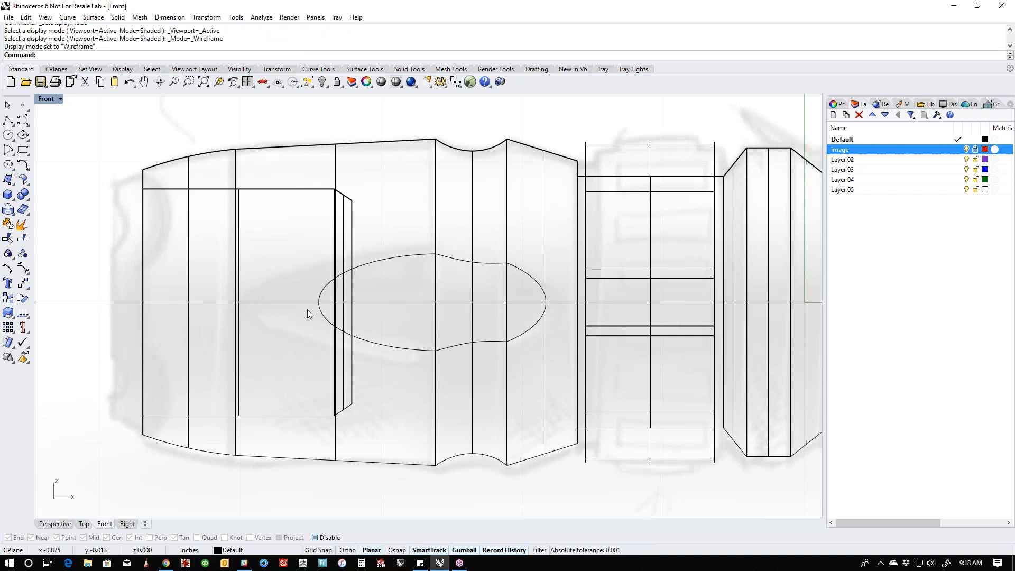
pyautogui.write('v')
pyautogui.press('Return')
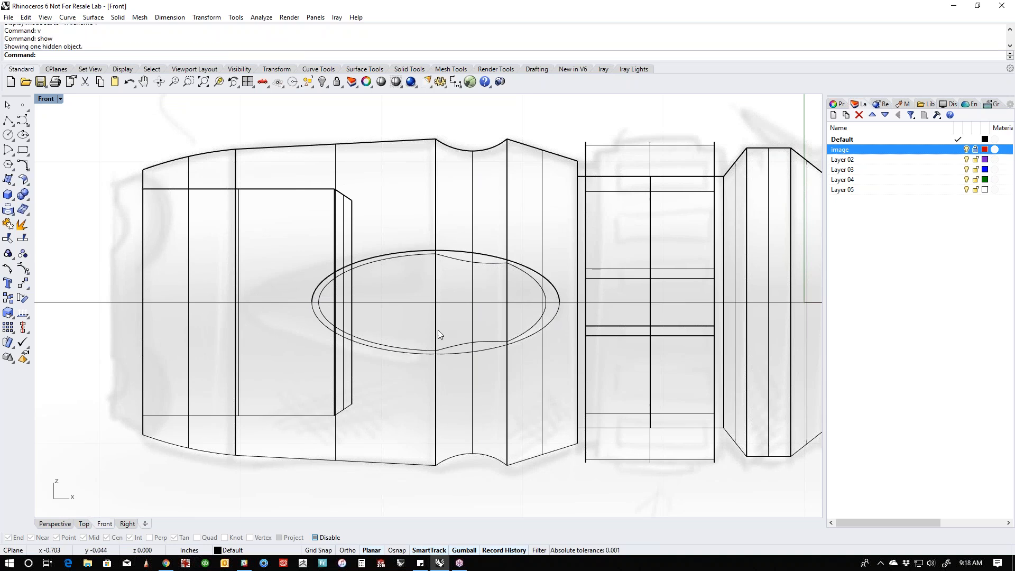
# - Change the display color of the intersection curve to Red
pyautogui.scroll(2, 485, 348)
pyautogui.click(462, 345)
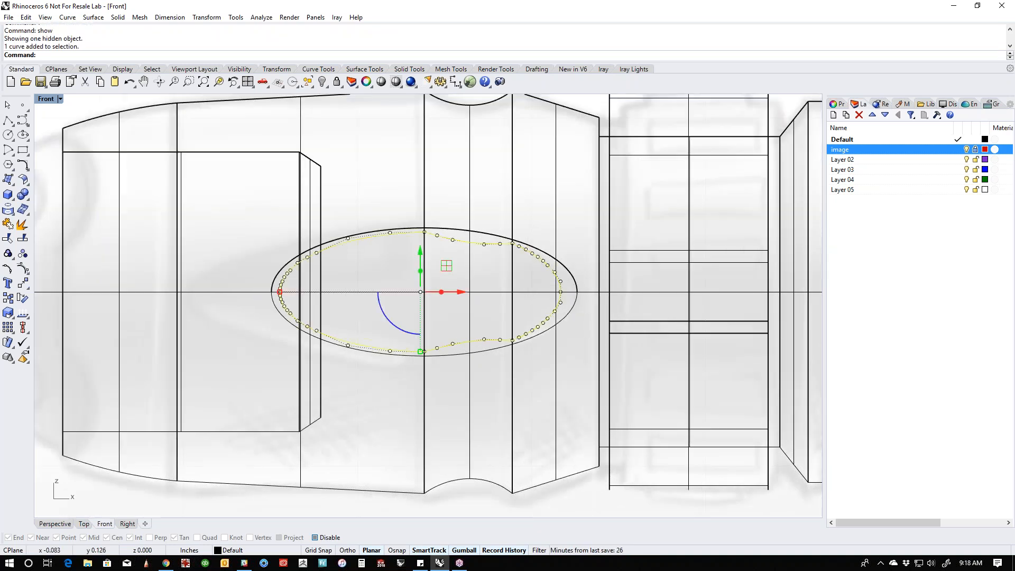
pyautogui.click(837, 104)
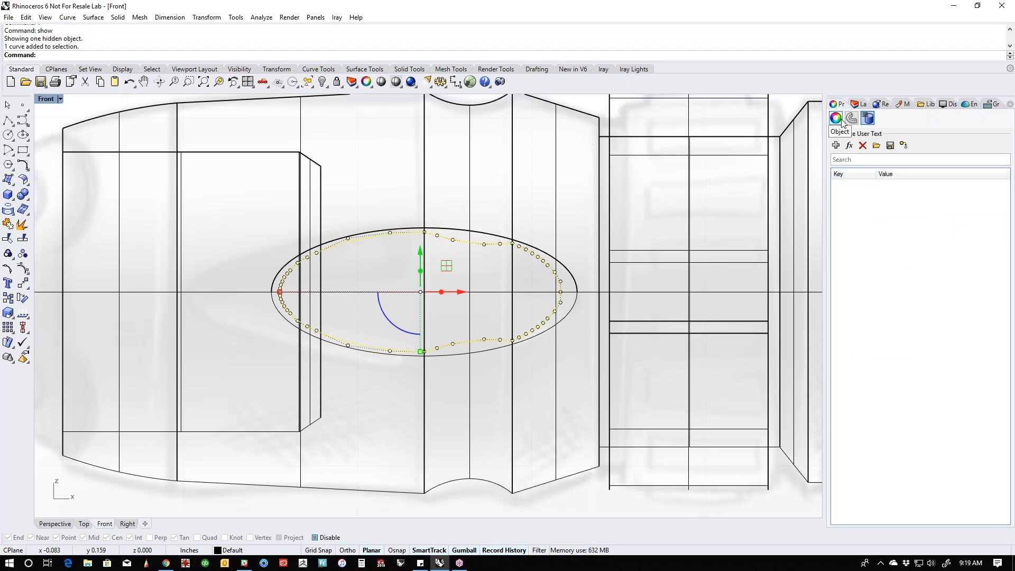
pyautogui.click(836, 118)
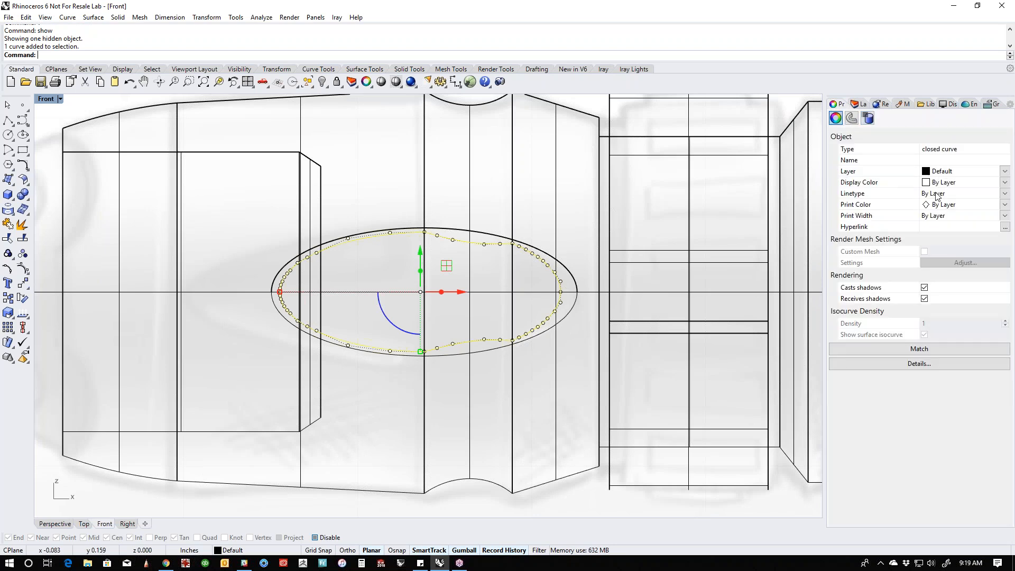
pyautogui.click(950, 183)
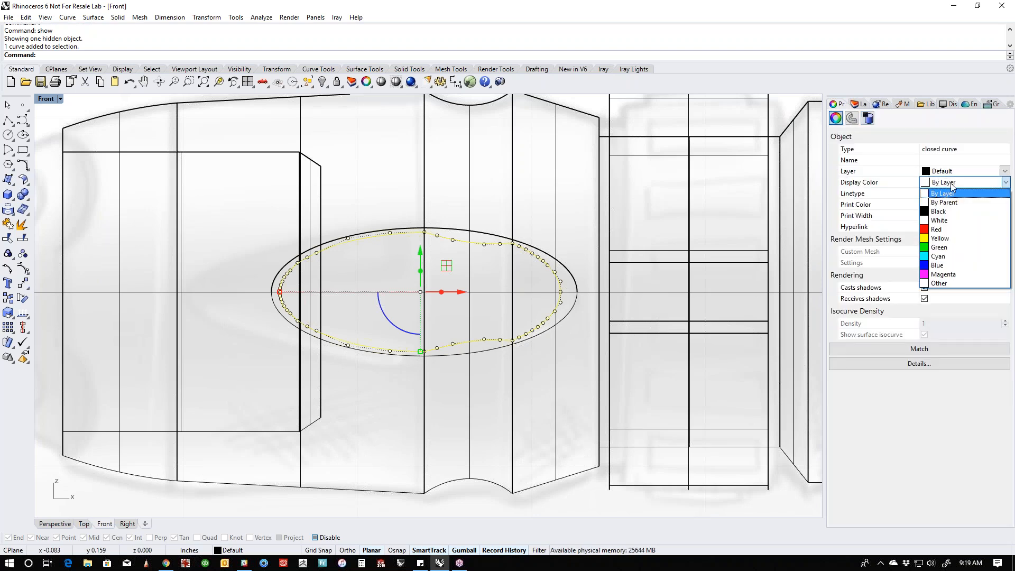
pyautogui.click(937, 229)
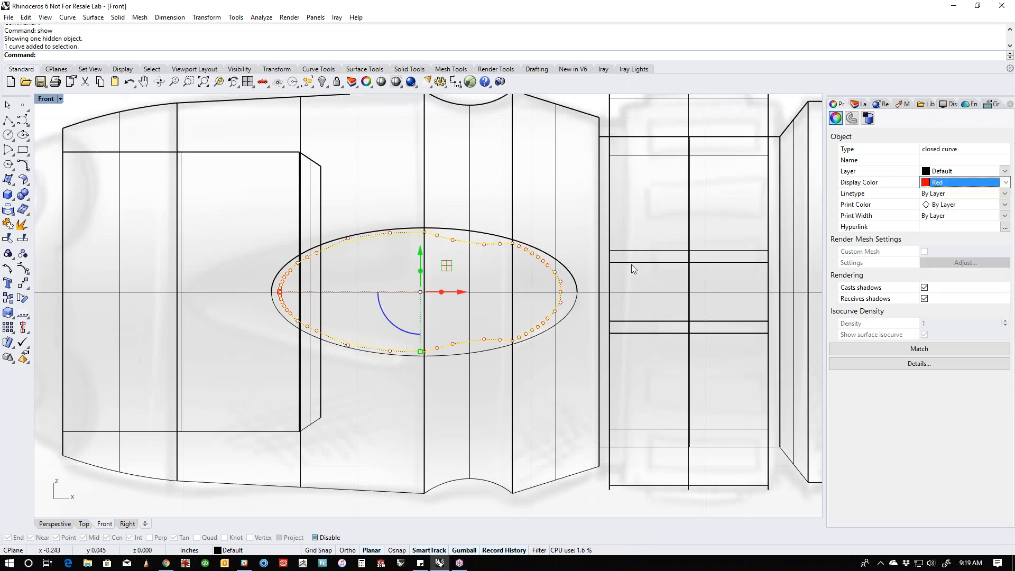
pyautogui.click(375, 256)
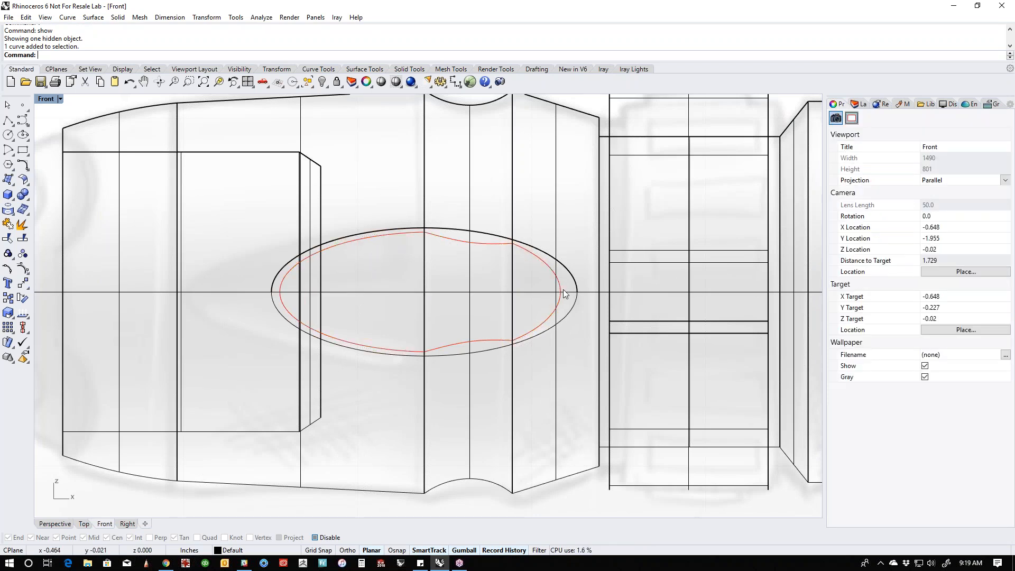
# - Stretch the ellipsoid lengthwise with Scale1D from its tail-side tip toward the head's front, following the sketched grip oval
pyautogui.moveTo(450, 356); pyautogui.dragTo(492, 359, button='right')
pyautogui.click(494, 358)
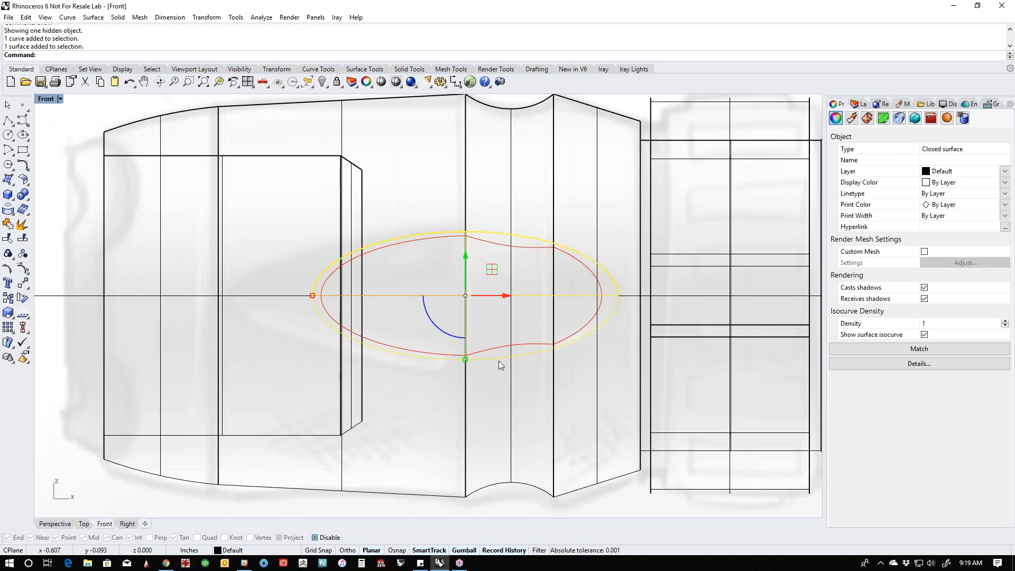
pyautogui.write('Scale1D')
pyautogui.press('Return')
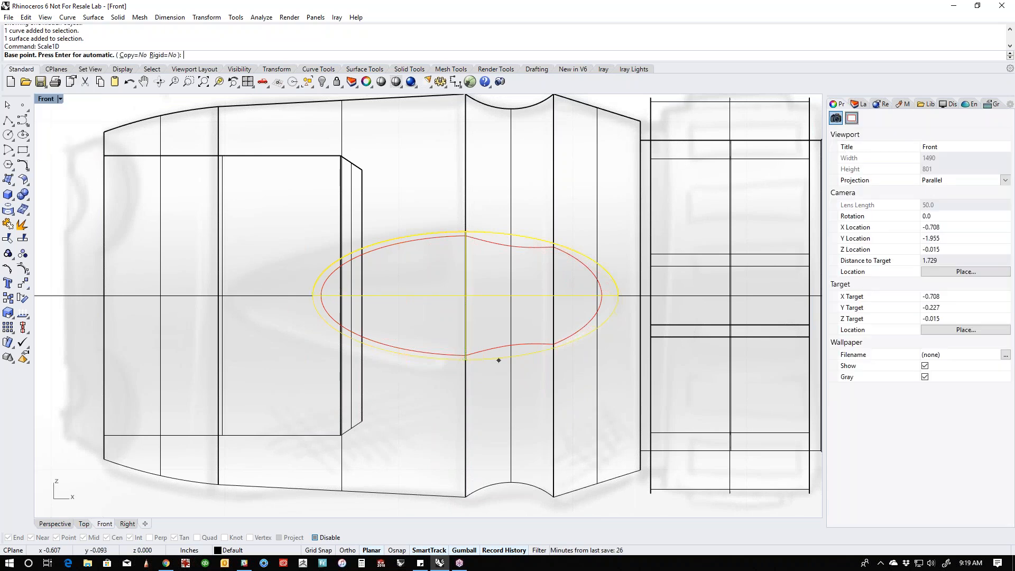
pyautogui.click(616, 295)
pyautogui.click(286, 295)
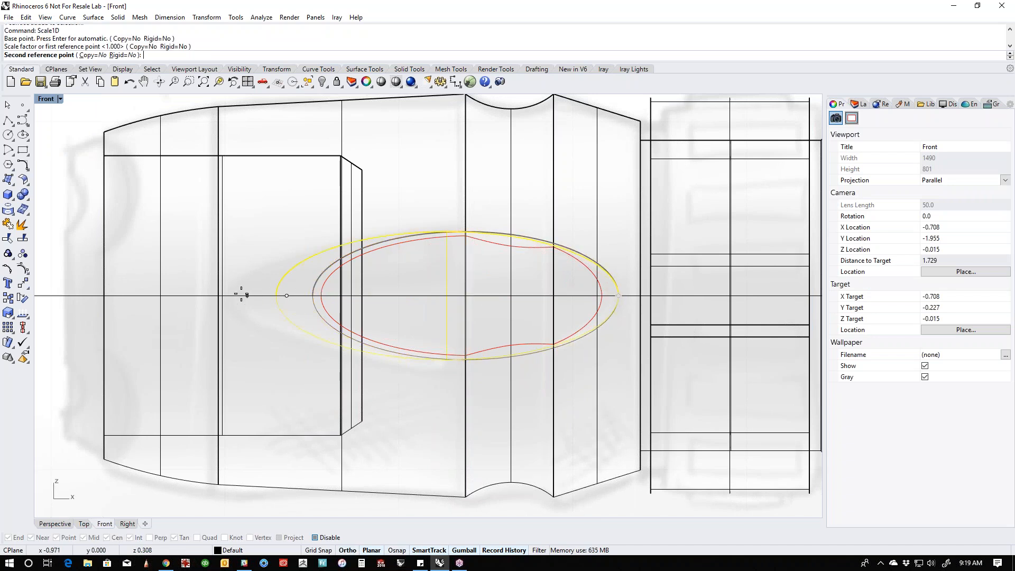
pyautogui.click(203, 296)
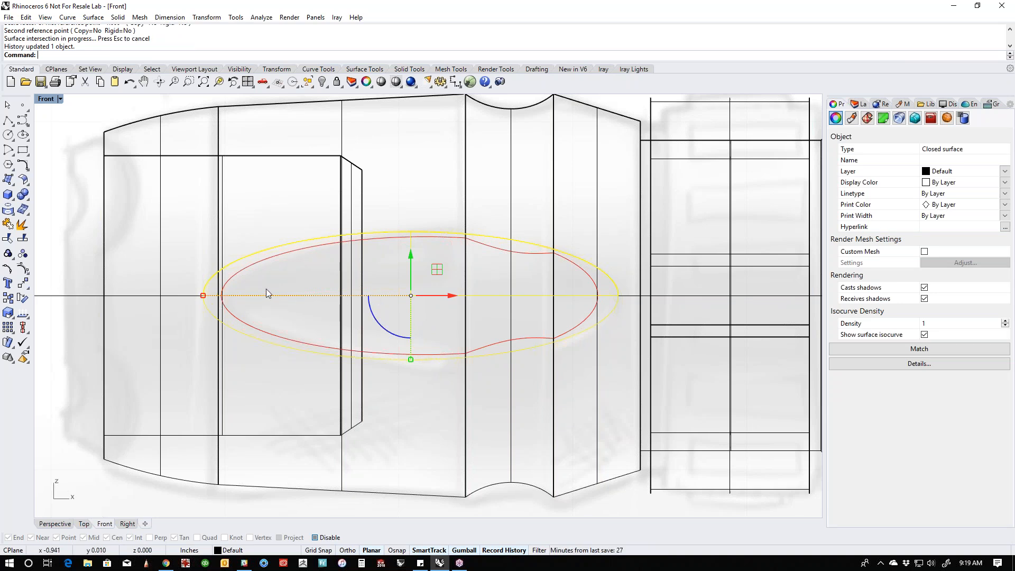
# - Nudge the ellipsoid 0.01 in toward the tail and rescale its length and height to fit the sketched grip outline
pyautogui.hotkey('alt', 'Right')
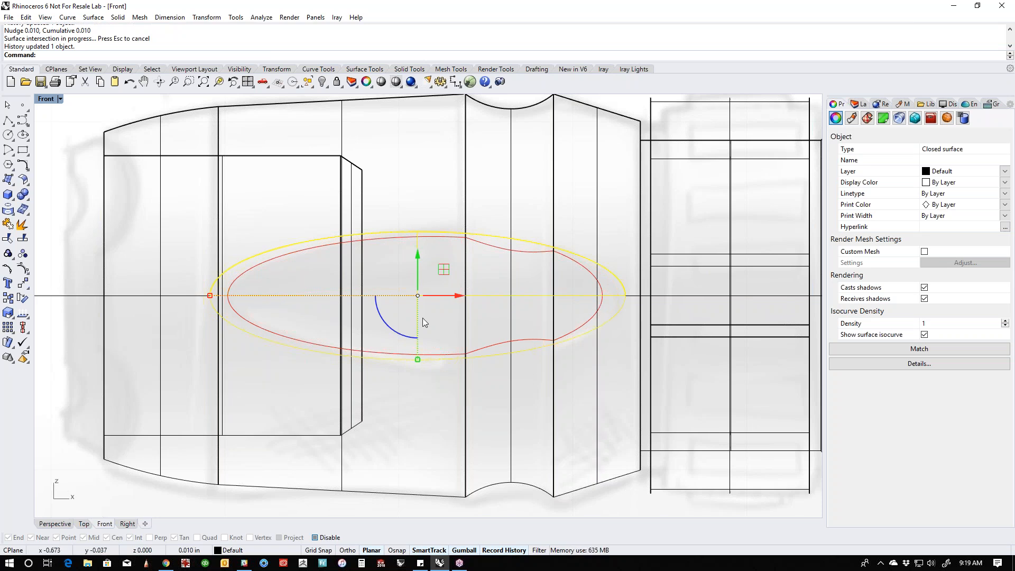
pyautogui.moveTo(210, 296); pyautogui.dragTo(215, 296)
pyautogui.moveTo(417, 361); pyautogui.dragTo(418, 374)
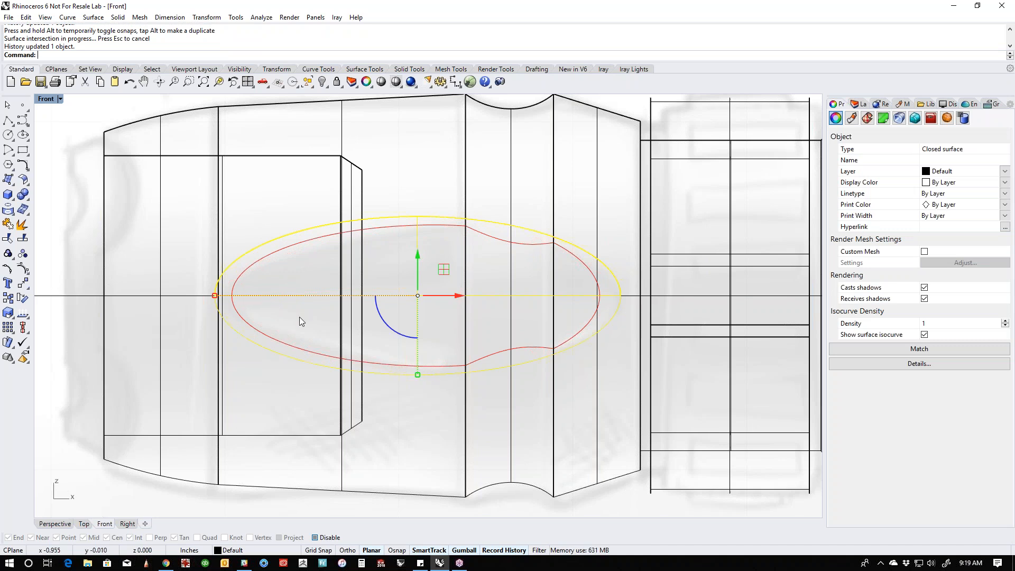
# - Turn on the ellipsoid's control points and change its degree to 3 in both U and V, keeping Deformable=Yes
pyautogui.middleClick(414, 379)
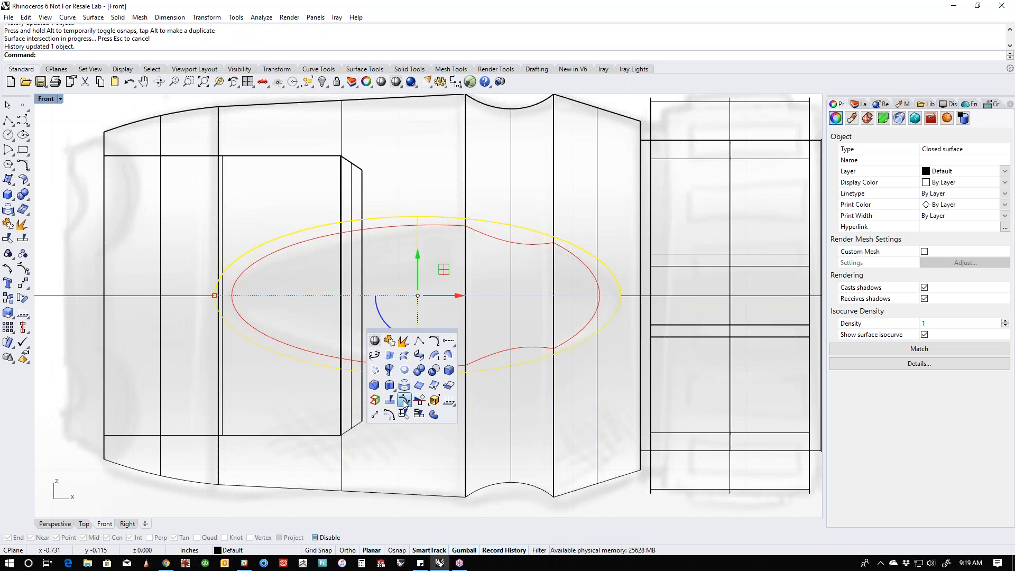
pyautogui.click(404, 400)
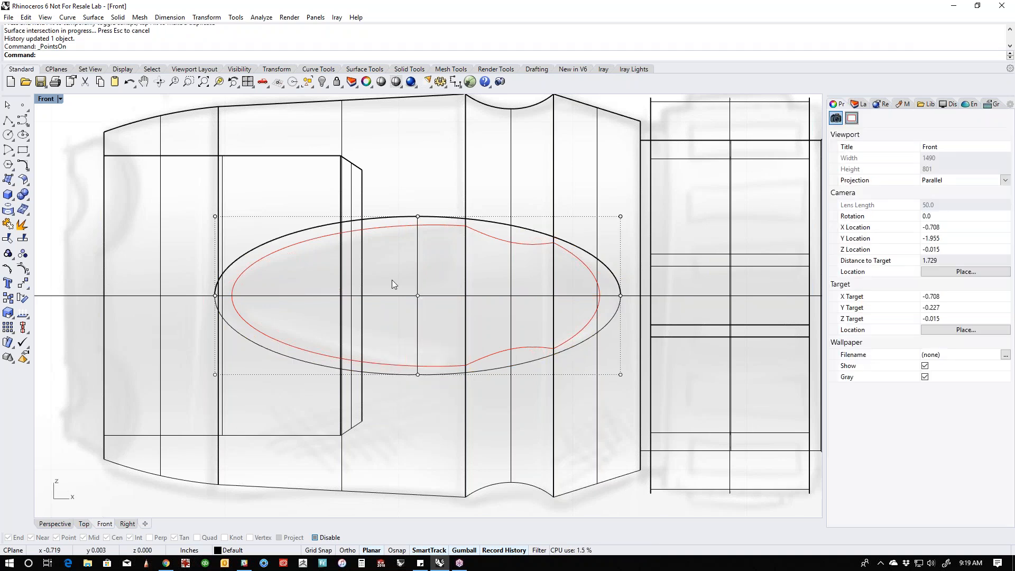
pyautogui.click(298, 229)
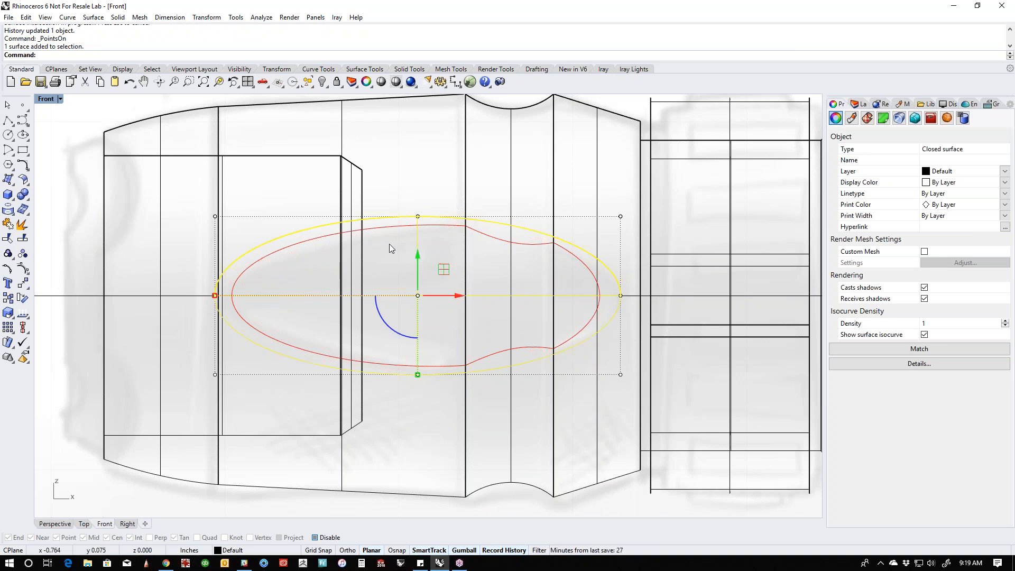
pyautogui.write('Chaged')
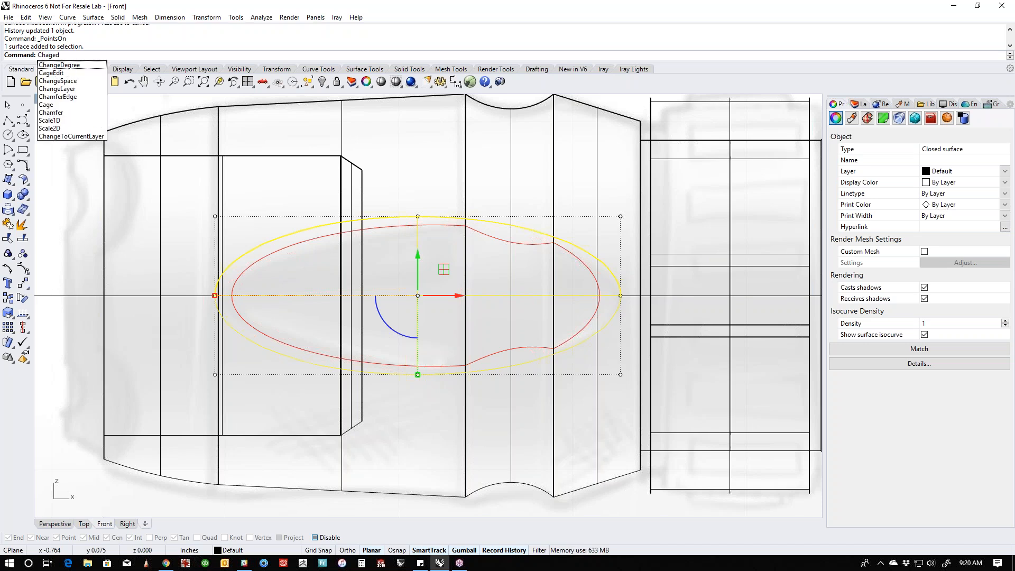
pyautogui.click(41, 65)
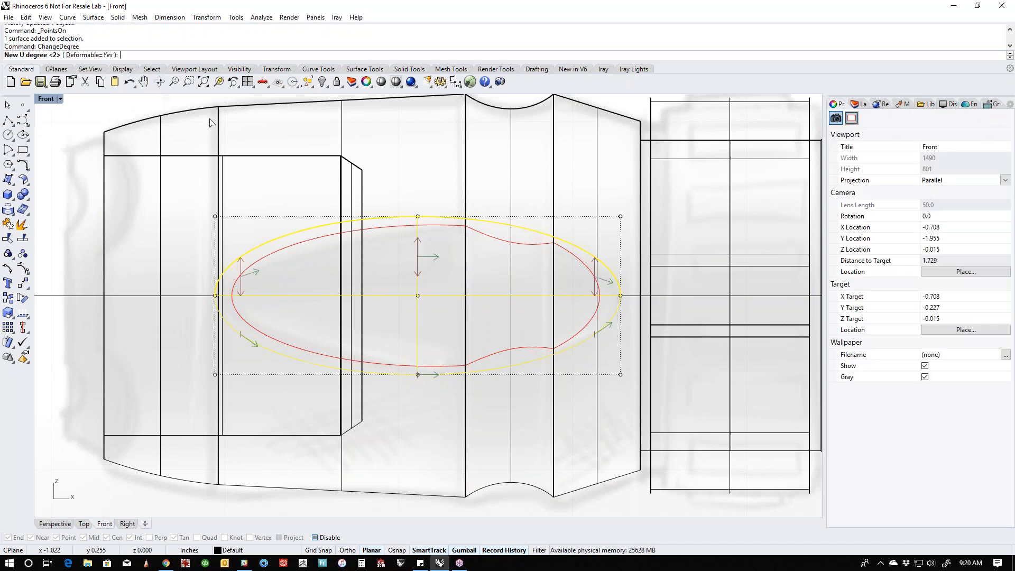
pyautogui.press('Return')
pyautogui.press('Return')
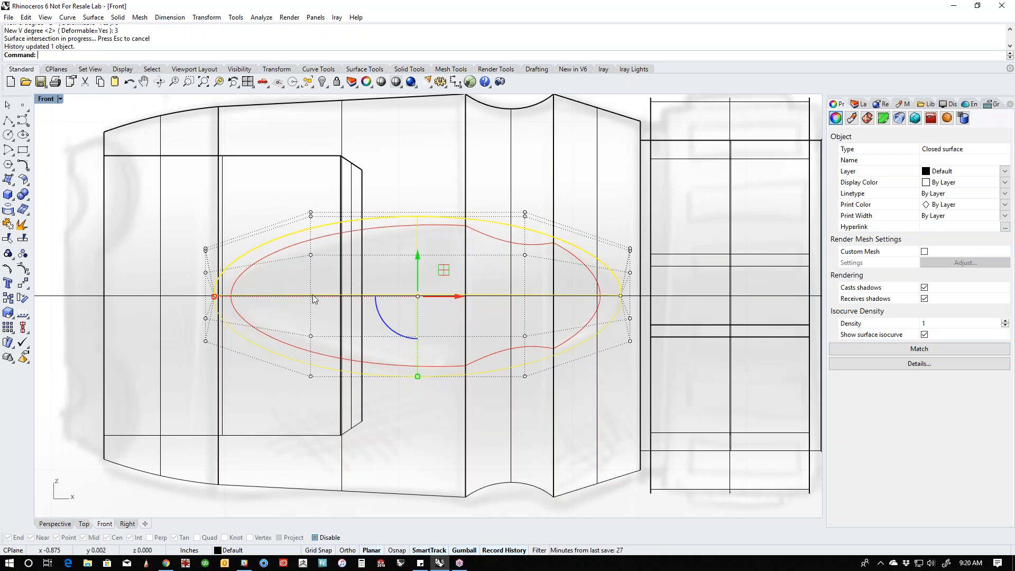
# - Scale the ellipsoid's front column of inner control points narrower and its tail-side column wider in height to form a teardrop
pyautogui.moveTo(288, 185); pyautogui.dragTo(310, 354)
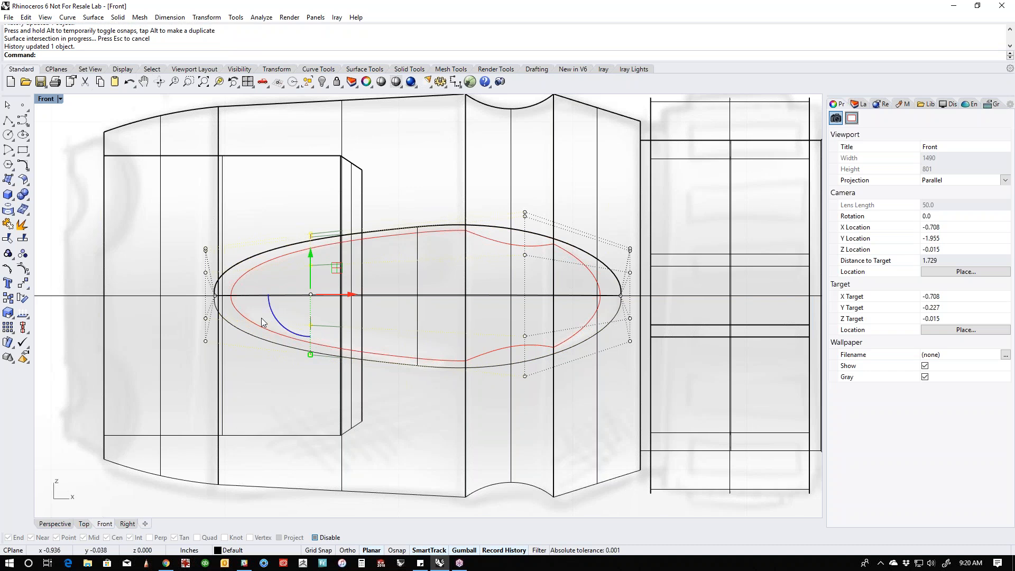
pyautogui.click(508, 395)
pyautogui.moveTo(519, 185); pyautogui.dragTo(525, 387)
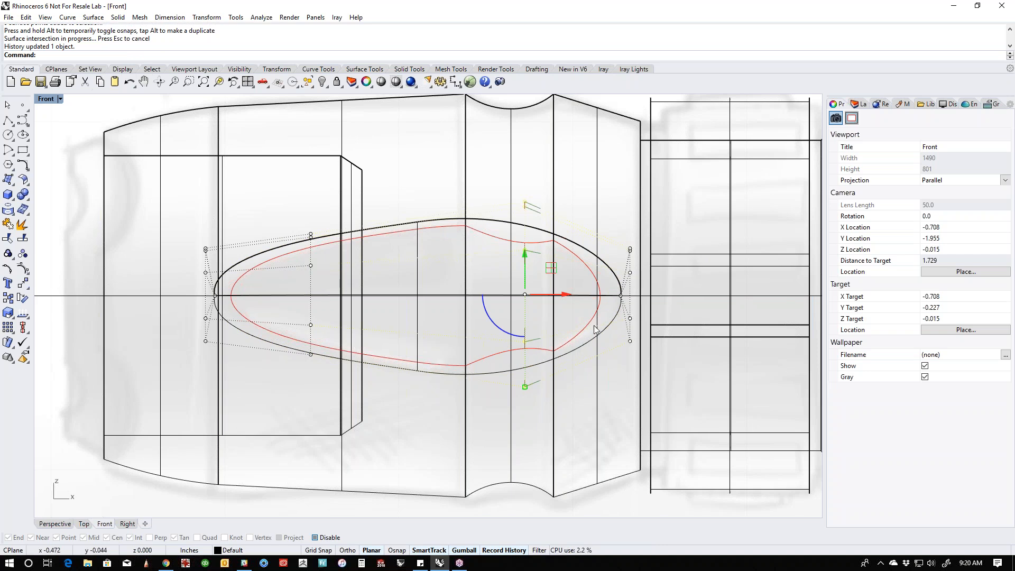
# - Move the control points at the ellipsoid's tail-side end farther toward the tail to lengthen the teardrop
pyautogui.moveTo(631, 328); pyautogui.dragTo(555, 343, button='right')
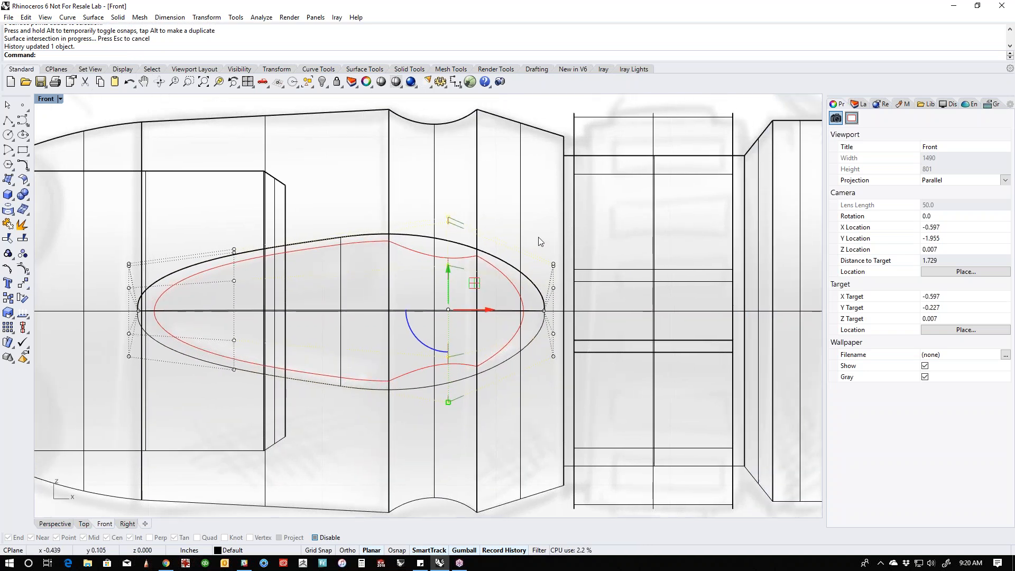
pyautogui.moveTo(534, 224); pyautogui.dragTo(580, 399)
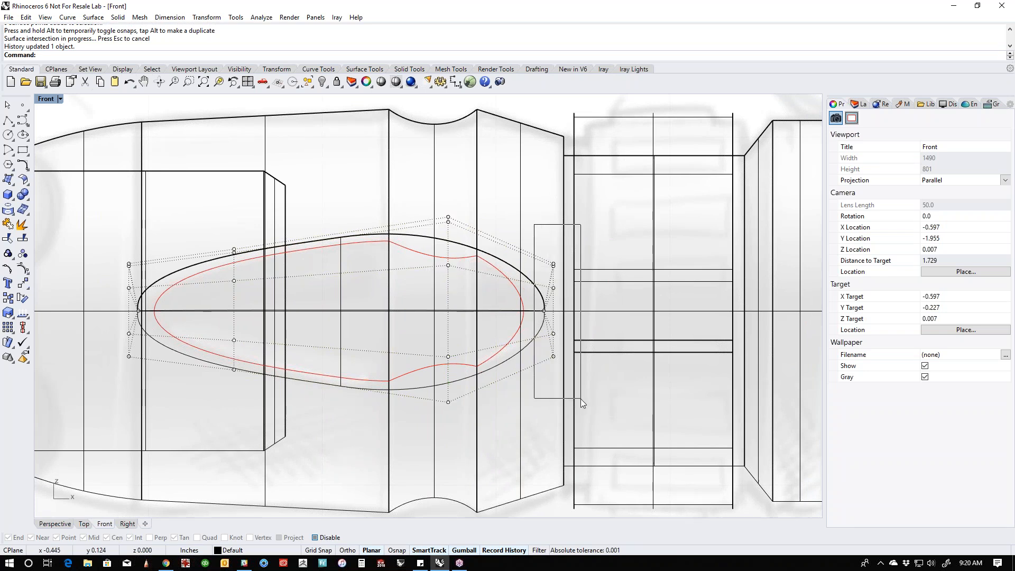
pyautogui.moveTo(597, 311); pyautogui.dragTo(621, 311)
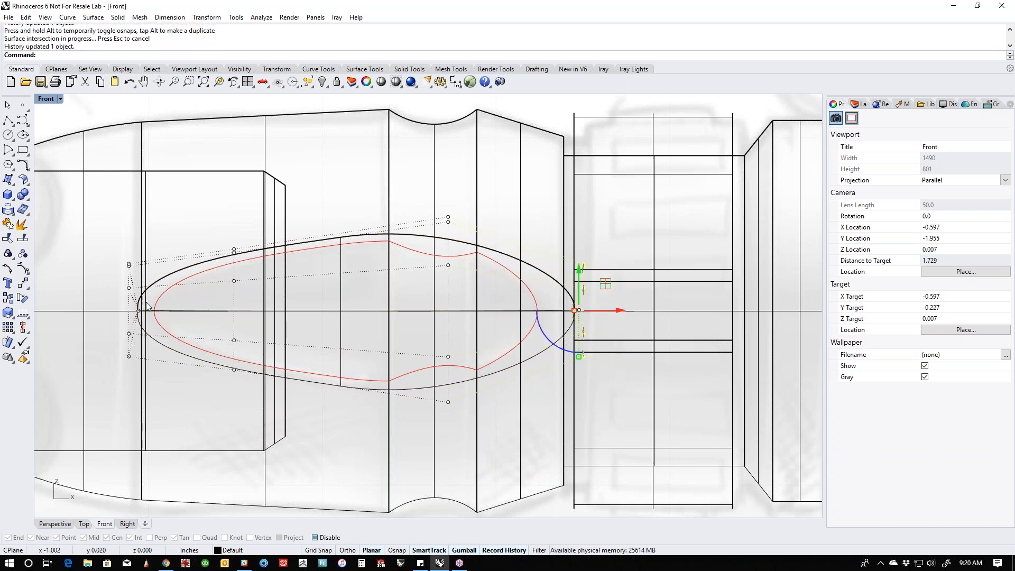
# - Flatten the control points at the ellipsoid's front end into one vertical plane by scaling them to 0 along the flashlight axis
pyautogui.moveTo(277, 353); pyautogui.dragTo(471, 365, button='right')
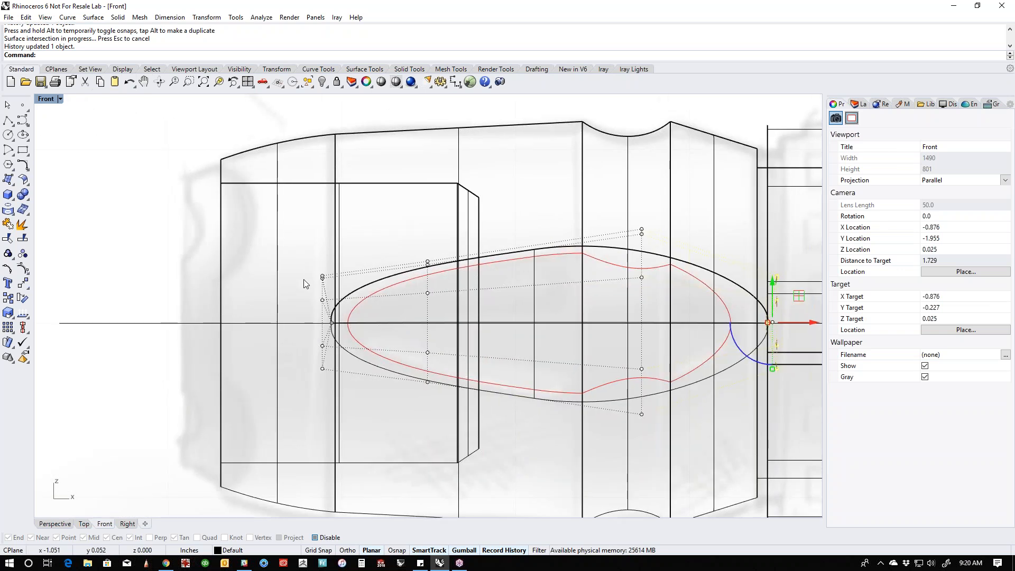
pyautogui.moveTo(297, 242); pyautogui.dragTo(343, 395)
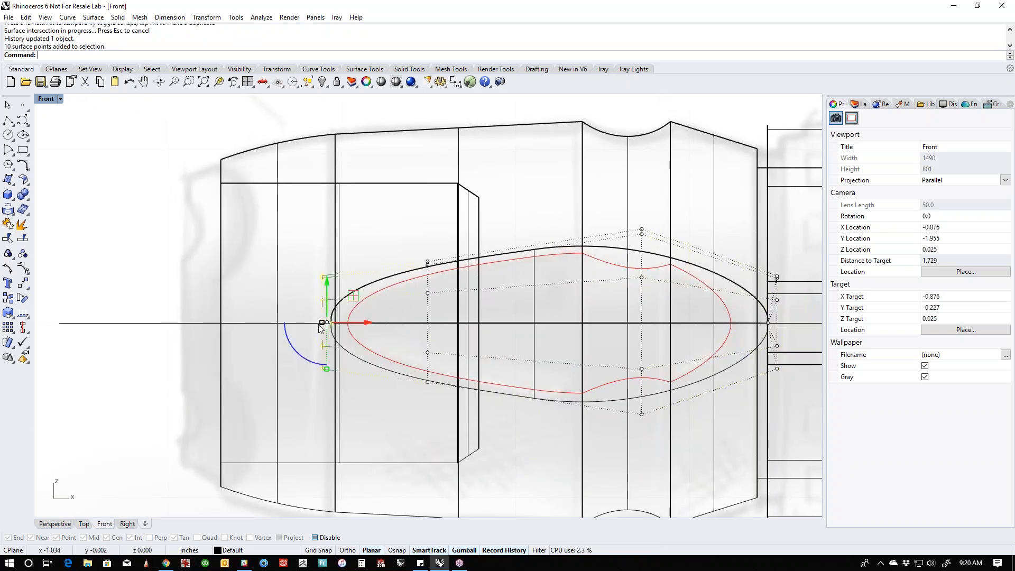
pyautogui.click(323, 322)
pyautogui.write('0')
pyautogui.press('Return')
pyautogui.click(304, 281)
# - Flatten the control points at the ellipsoid's tail-side end by scaling them to 0 along the flashlight axis
pyautogui.moveTo(589, 320); pyautogui.dragTo(438, 309, button='right')
pyautogui.moveTo(596, 228); pyautogui.dragTo(656, 393)
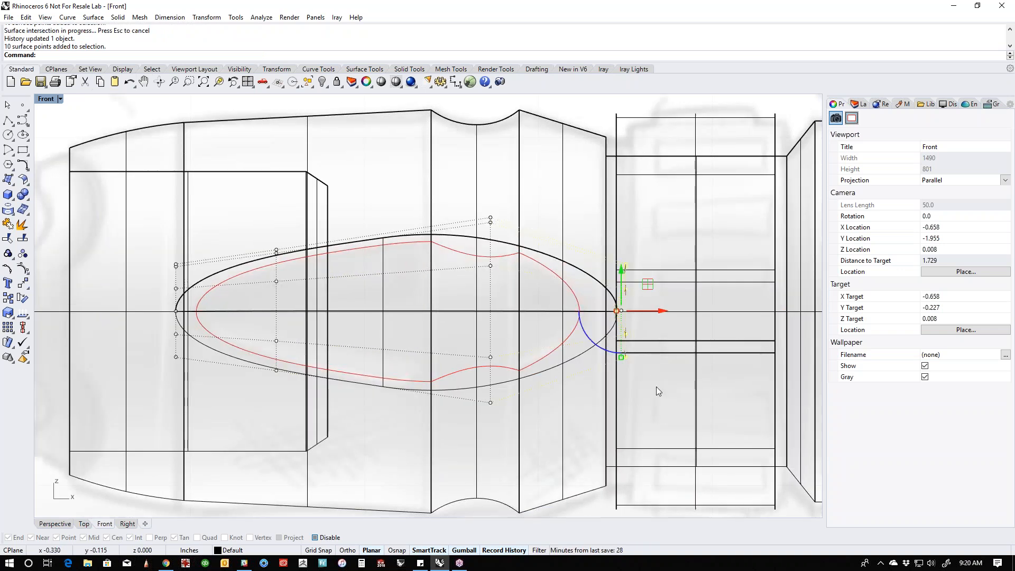
pyautogui.press('Escape')
pyautogui.write('0')
pyautogui.press('Return')
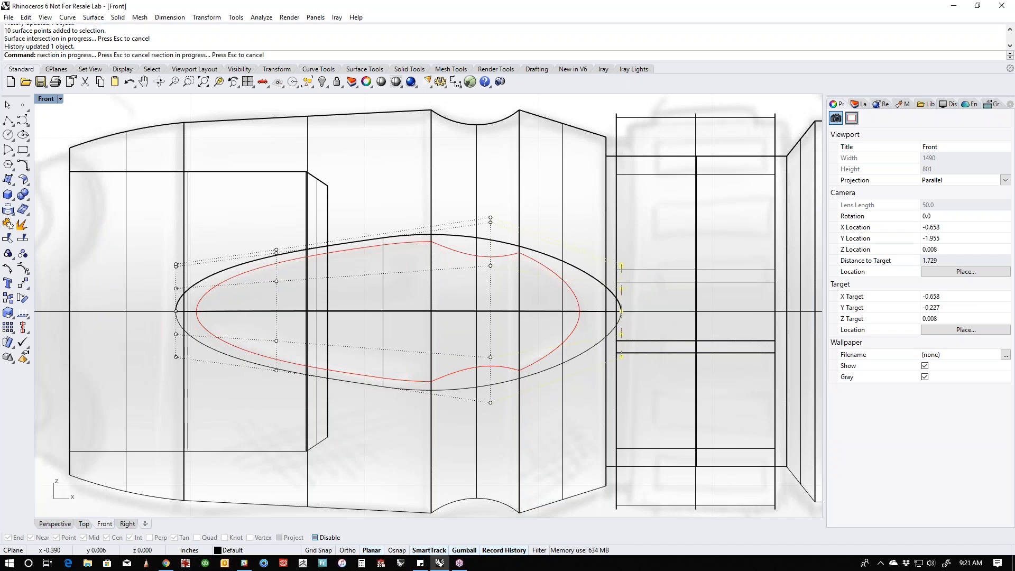
pyautogui.press('Escape')
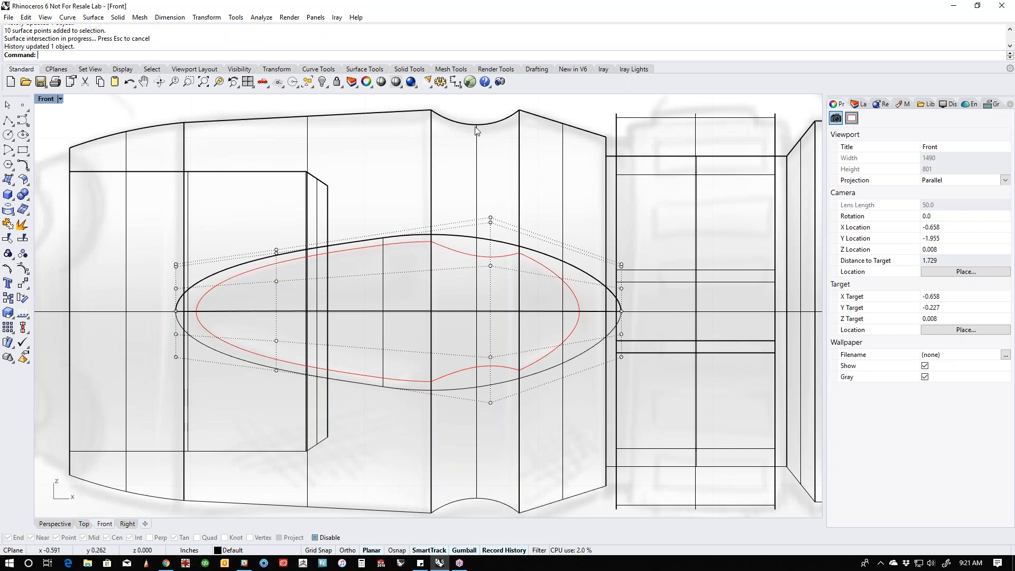
# - Save the model to the Desktop as a Rhino 6 file named taclight
pyautogui.moveTo(474, 115); pyautogui.dragTo(473, 157, button='right')
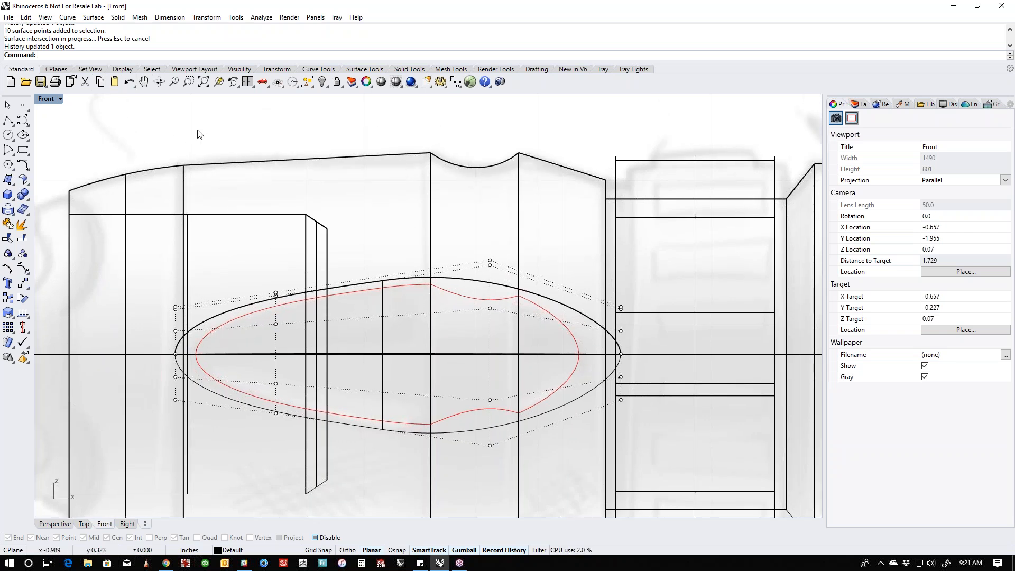
pyautogui.middleClick(228, 139)
pyautogui.click(9, 16)
pyautogui.click(27, 68)
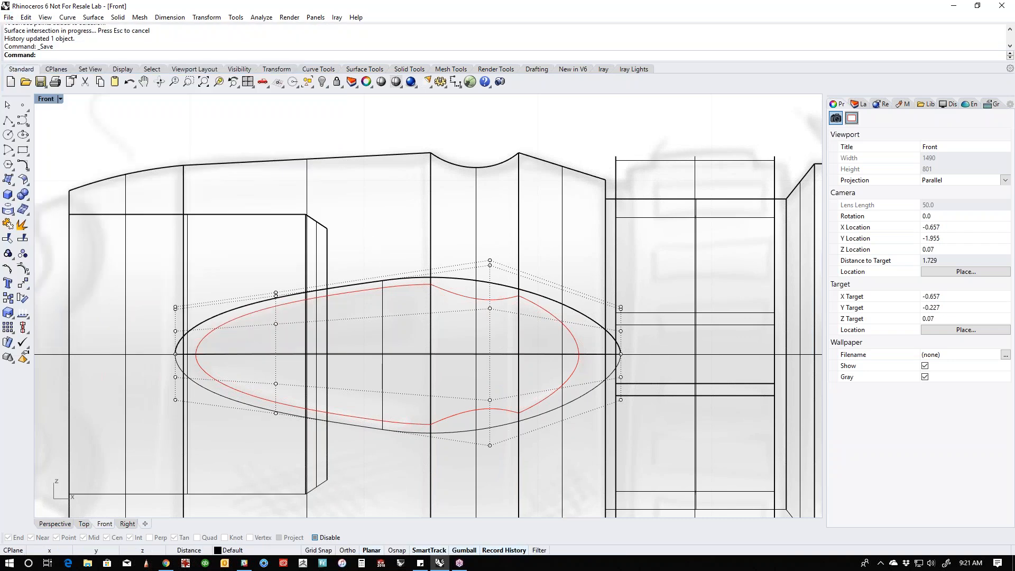
pyautogui.write('ta')
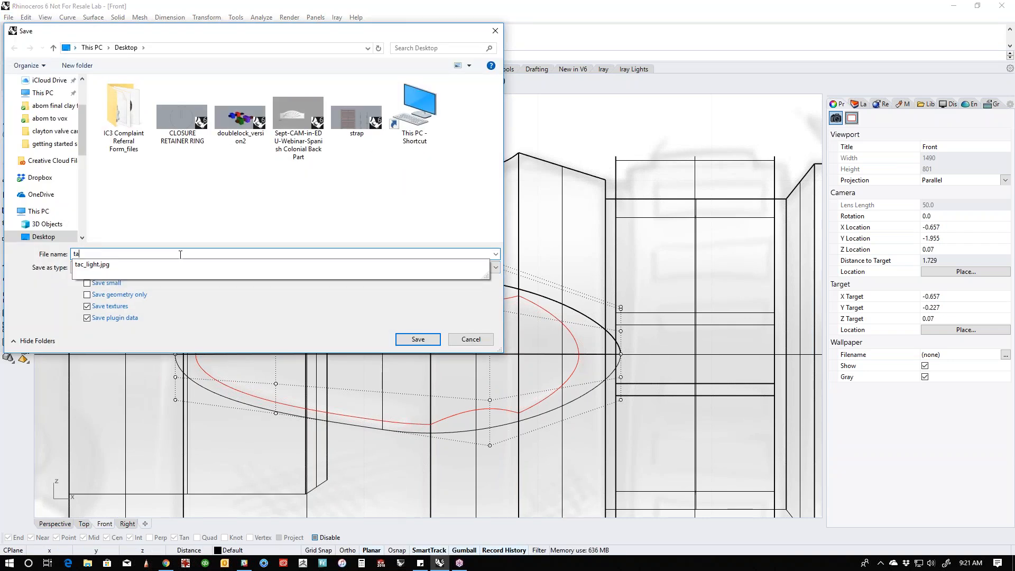
pyautogui.write('clight')
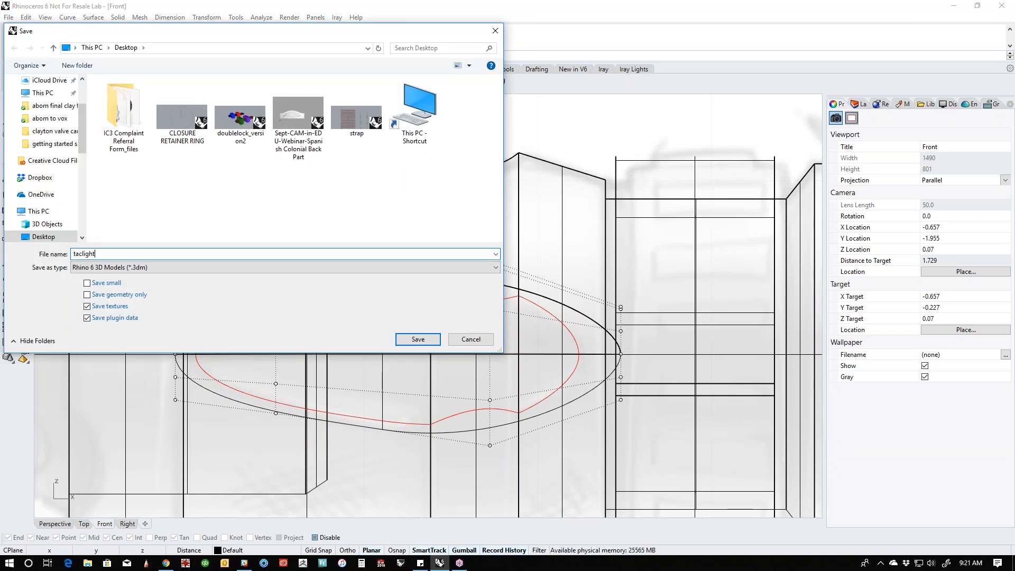
pyautogui.press('Return')
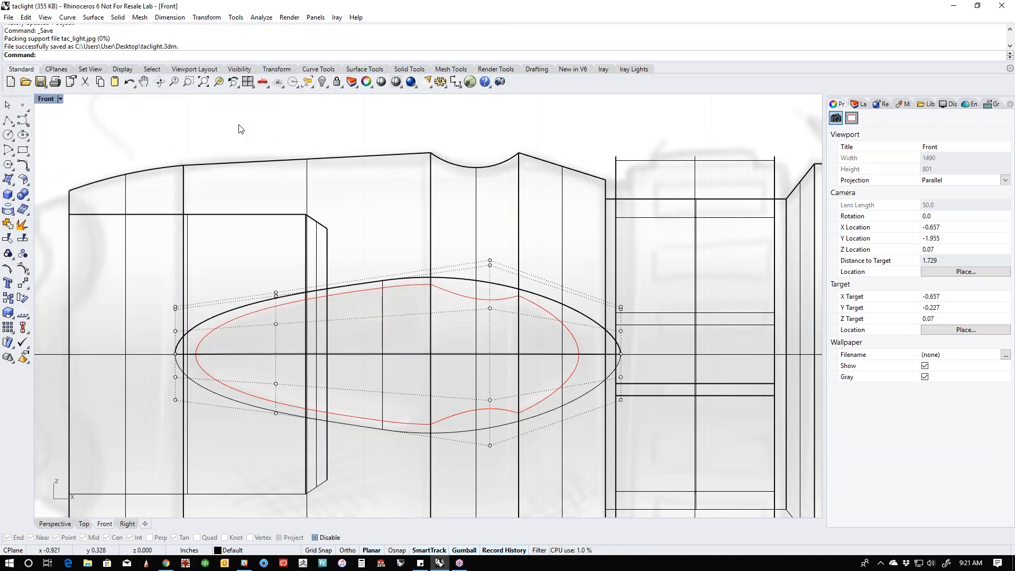
# - Extract the concave groove surface from the flashlight head with Copy set to No, and hide it
pyautogui.click(23, 225)
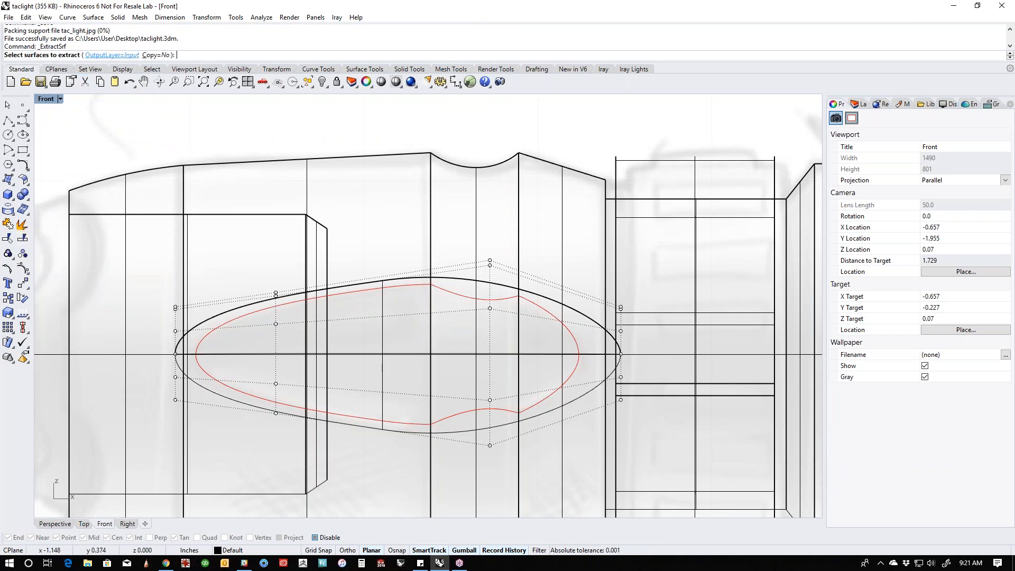
pyautogui.doubleClick(158, 56)
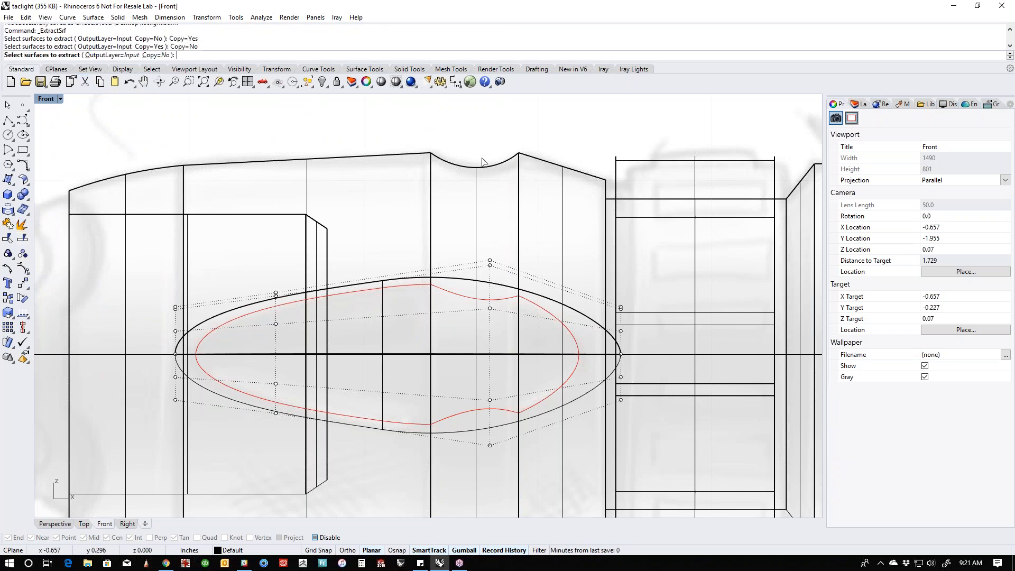
pyautogui.click(464, 155)
pyautogui.press('Return')
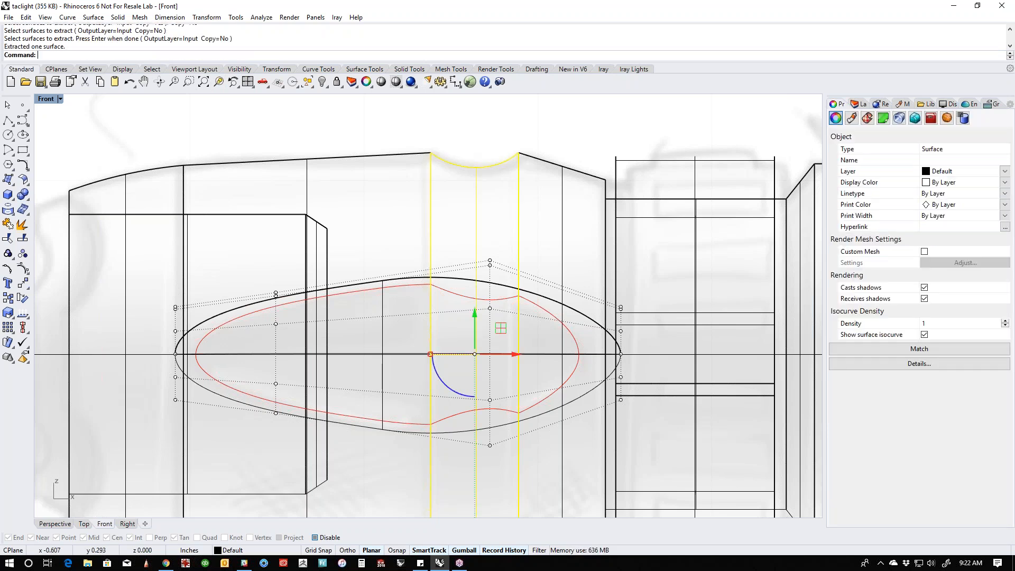
pyautogui.write('Hide')
pyautogui.press('Return')
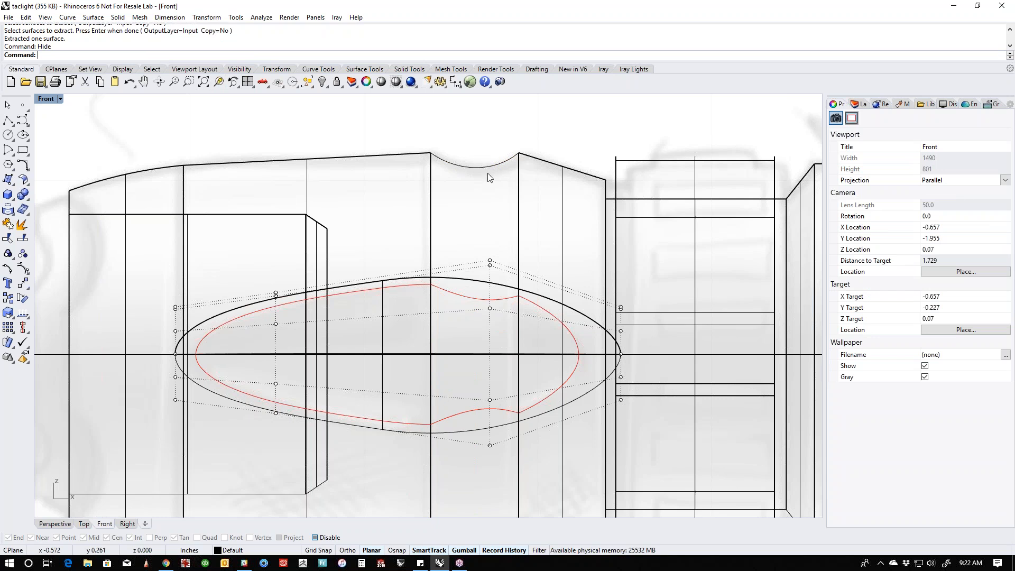
# - Undo the hiding and the extraction of the head's groove surface
pyautogui.scroll(-3, 487, 170)
pyautogui.scroll(-1, 491, 185)
pyautogui.hotkey('ctrl', 'z')
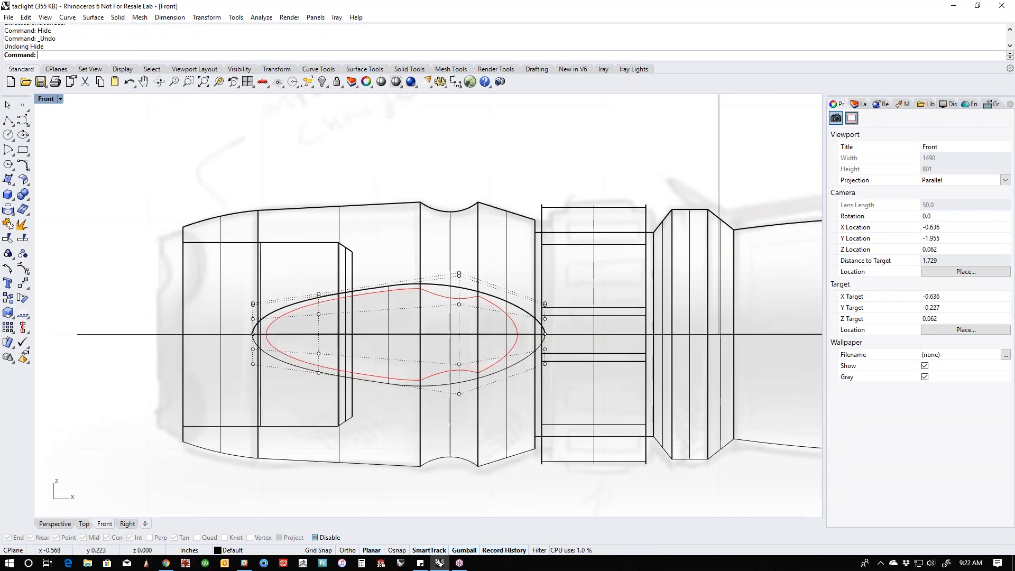
pyautogui.moveTo(458, 183); pyautogui.dragTo(438, 214, button='right')
pyautogui.press('Return')
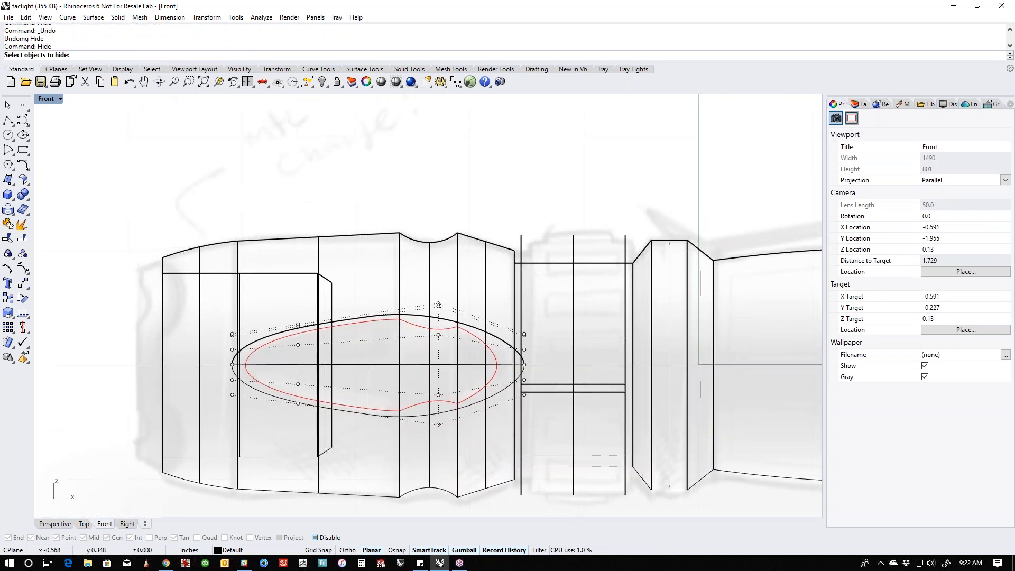
pyautogui.click(434, 248)
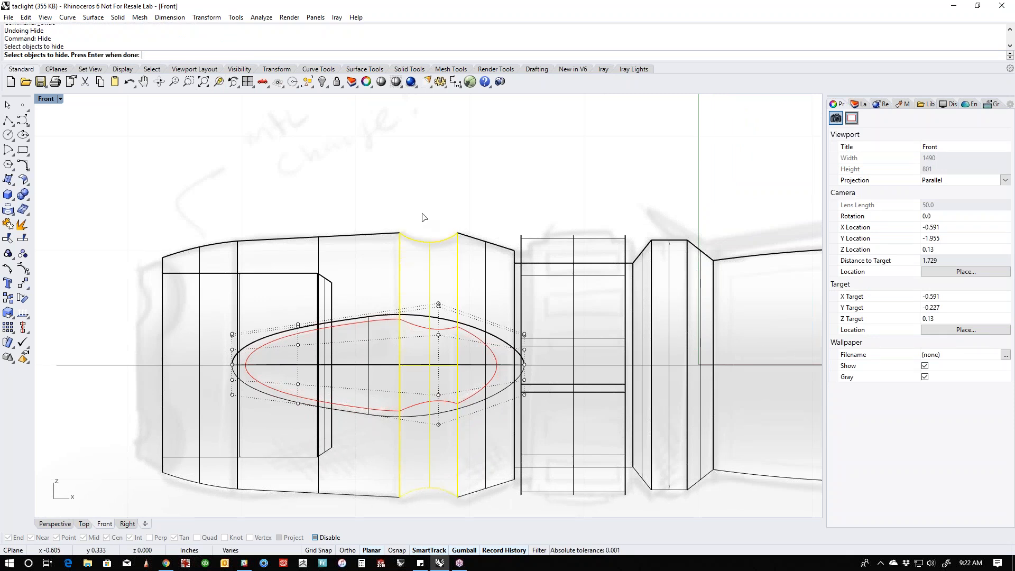
pyautogui.hotkey('ctrl', 'z')
pyautogui.click(430, 227)
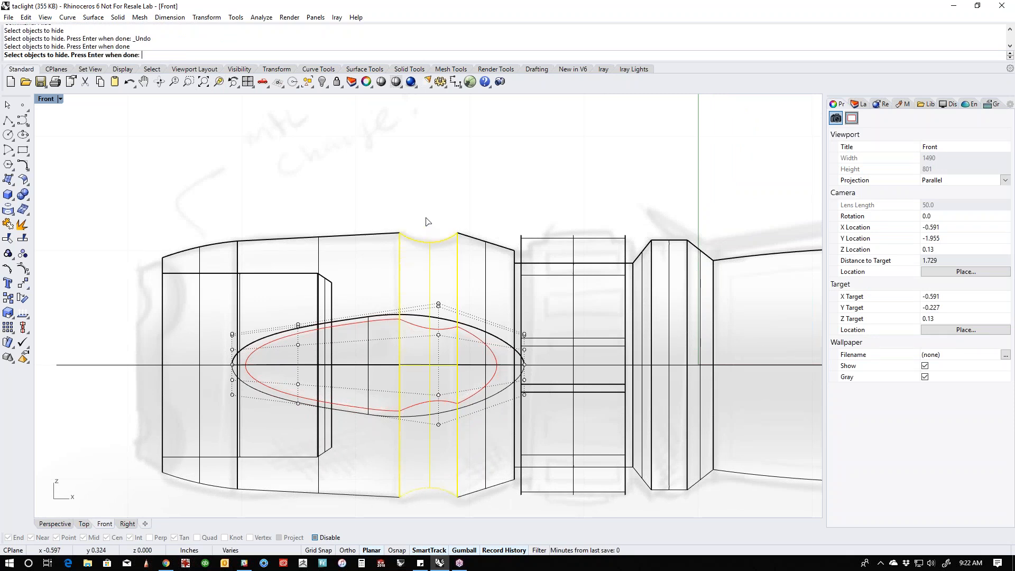
pyautogui.press('Escape')
pyautogui.hotkey('ctrl', 'z')
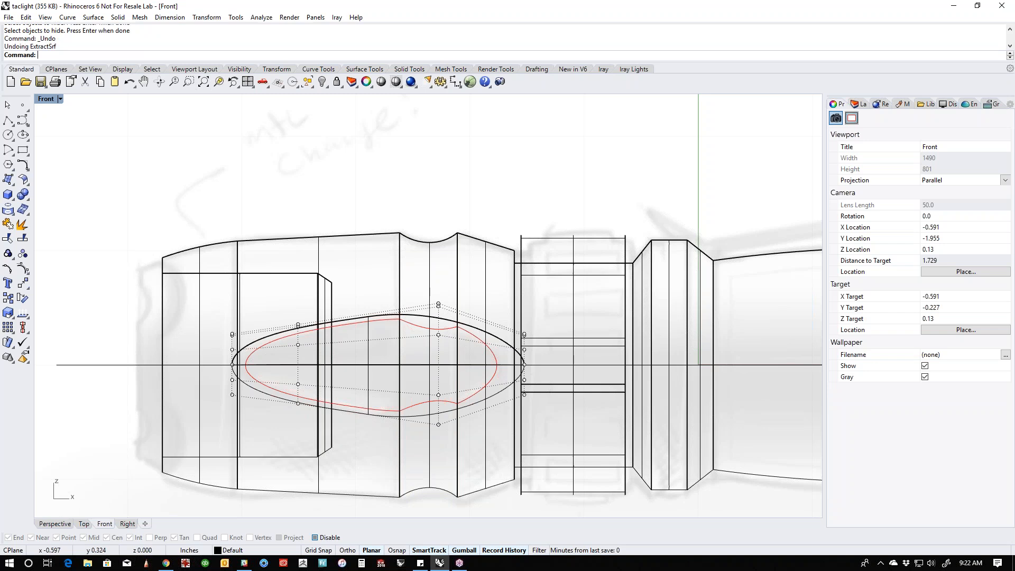
# - Extract the concave groove surface from the flashlight head with Copy set to Yes, leaving the original polysurface whole
pyautogui.click(431, 235)
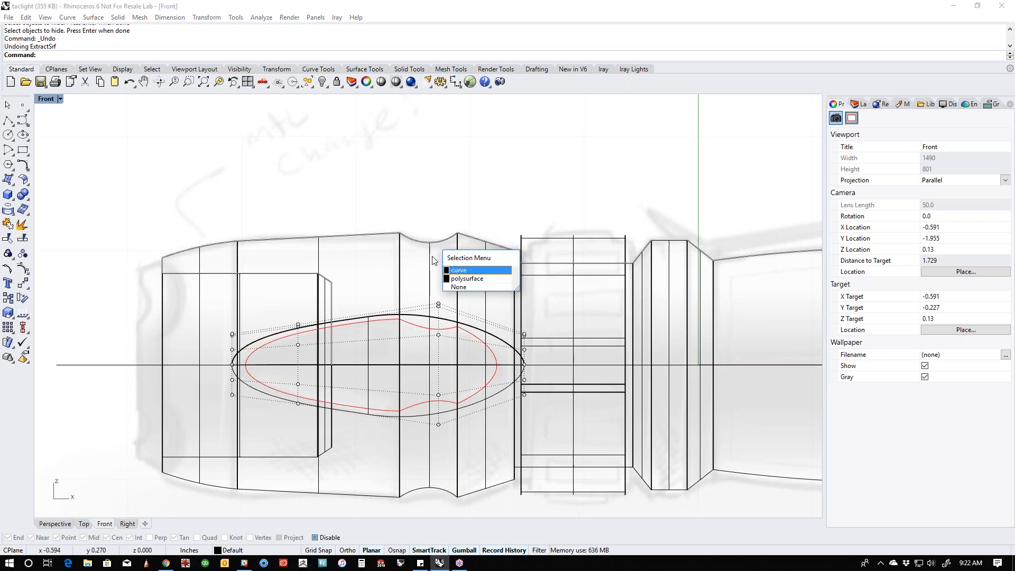
pyautogui.click(434, 257)
pyautogui.click(430, 258)
pyautogui.click(422, 217)
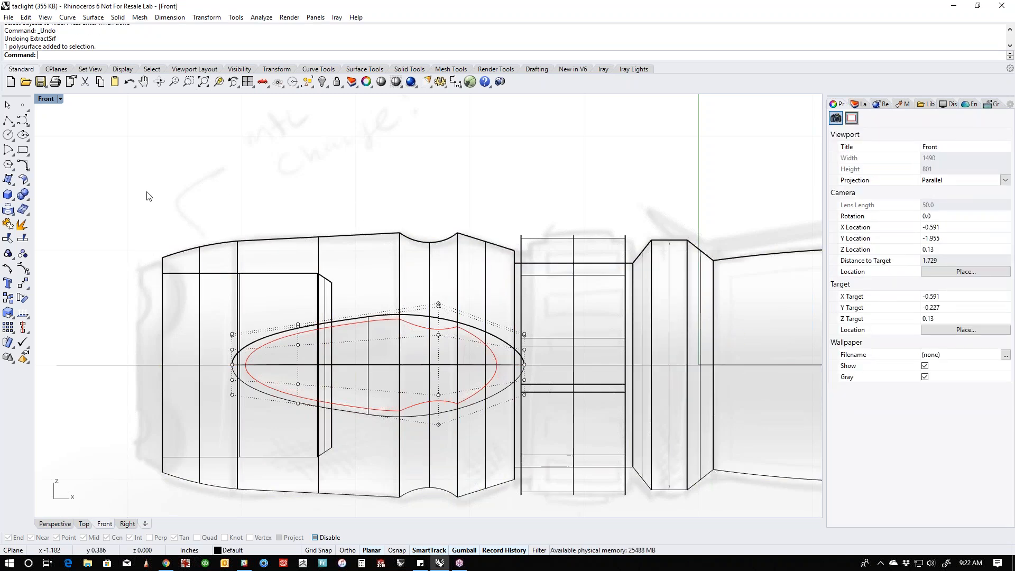
pyautogui.rightClick(22, 224)
pyautogui.click(158, 55)
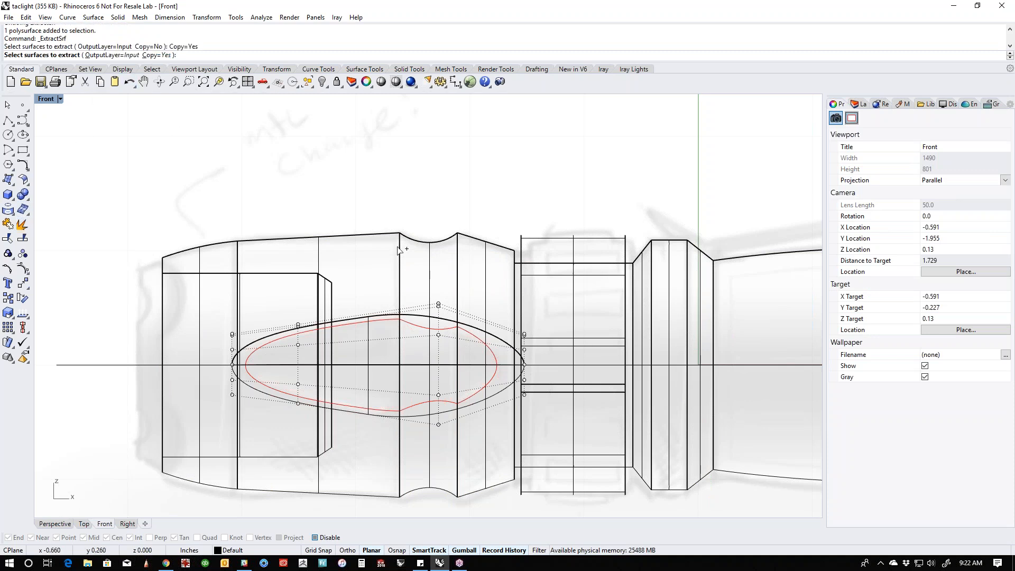
pyautogui.click(428, 265)
pyautogui.press('Return')
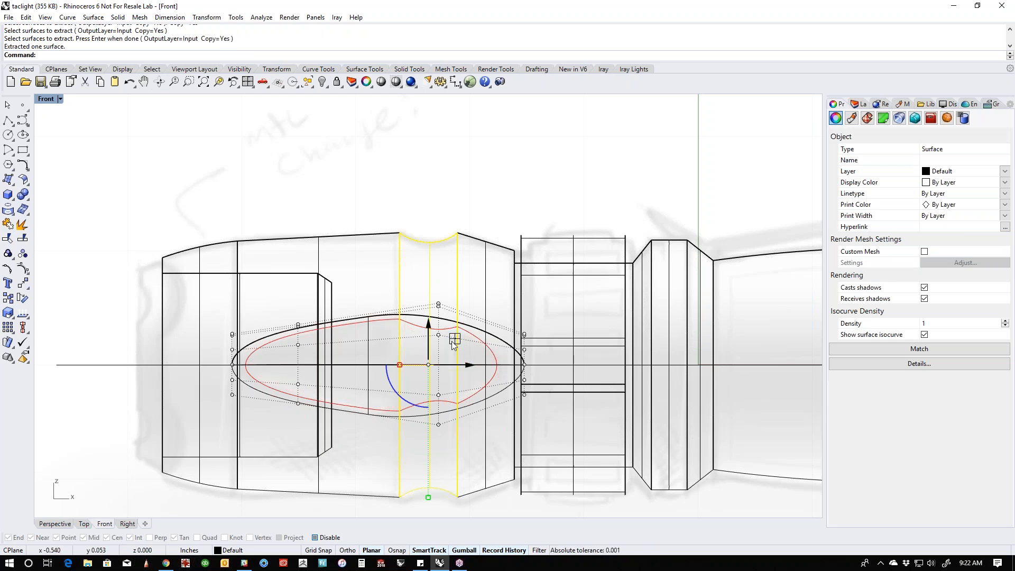
# - Hide the copied groove surface and turn off the ellipsoid's control points
pyautogui.moveTo(454, 338); pyautogui.dragTo(536, 266)
pyautogui.hotkey('ctrl', 'z')
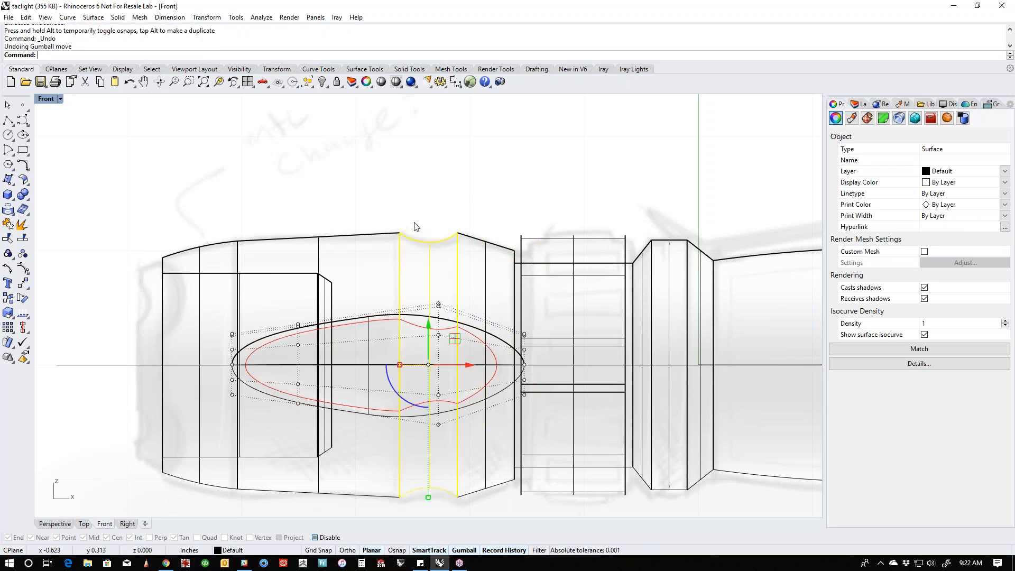
pyautogui.write('hide')
pyautogui.press('Return')
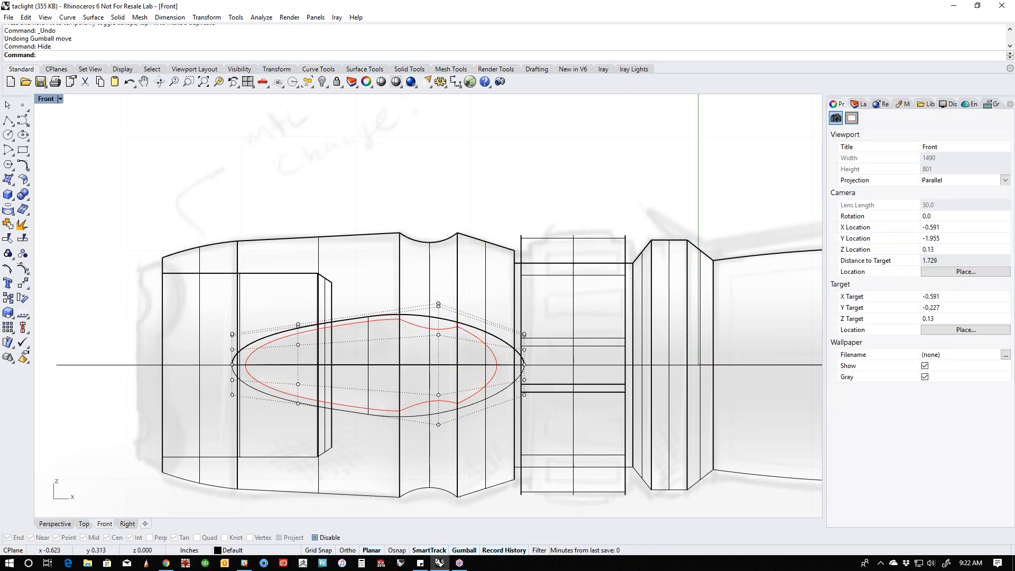
pyautogui.moveTo(414, 222); pyautogui.dragTo(392, 220, button='right')
pyautogui.press('Escape')
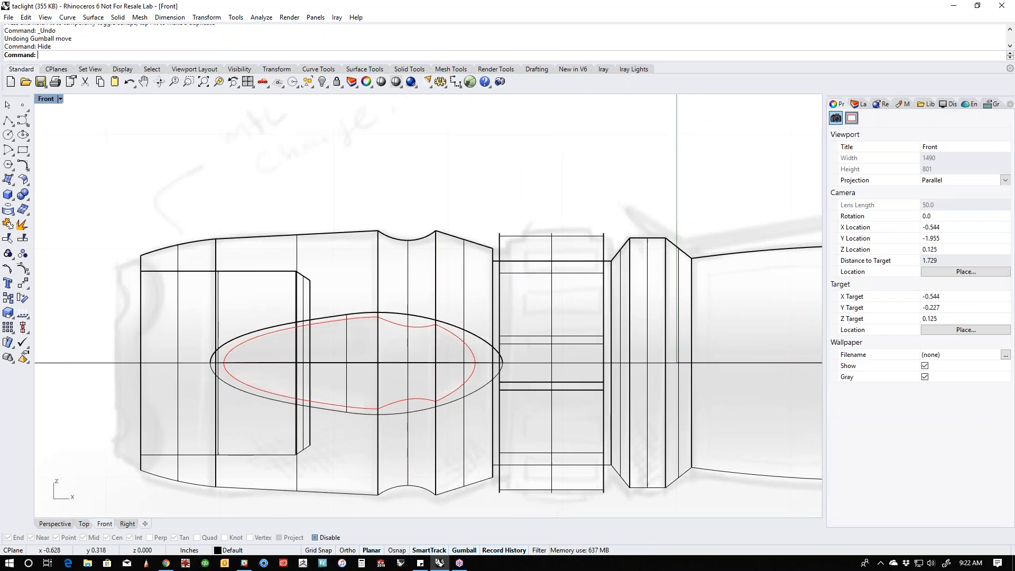
# - Switch to the Perspective view, look at the head from its open front end, and set the display to Shaded
pyautogui.press('F4')
pyautogui.moveTo(394, 365); pyautogui.dragTo(424, 448, button='right')
pyautogui.click(410, 239)
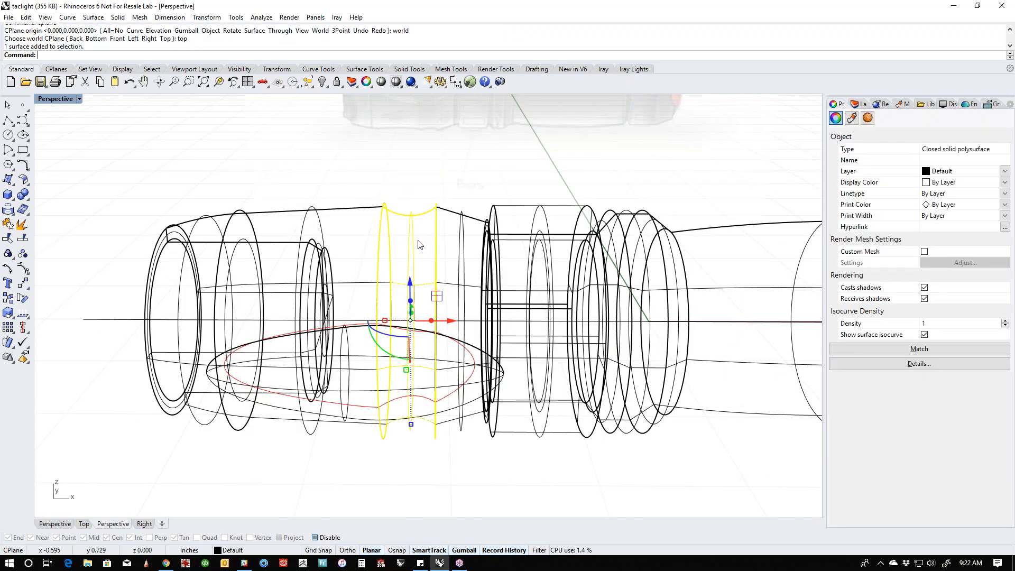
pyautogui.press('Escape')
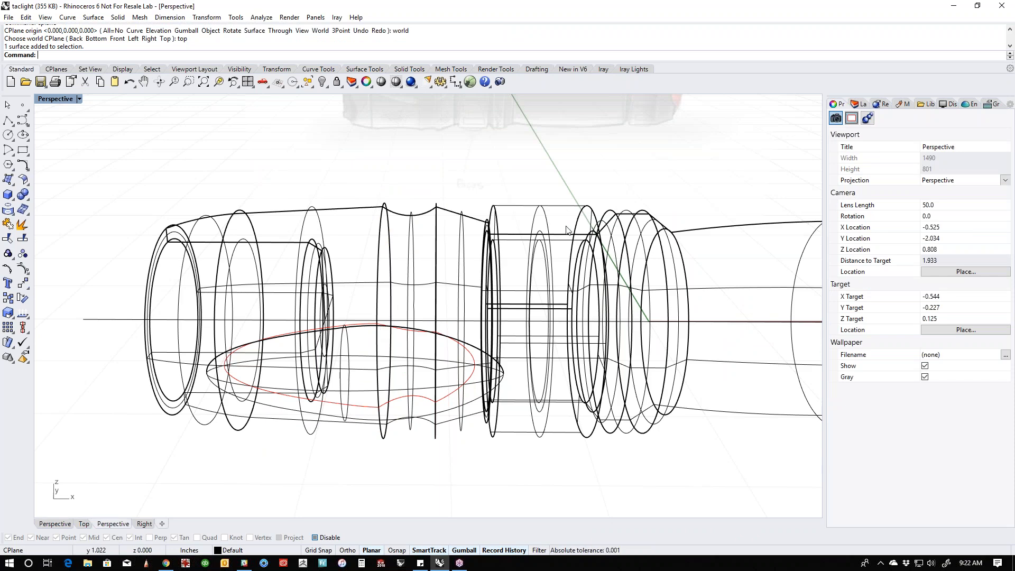
pyautogui.keyDown('shift'); pyautogui.moveTo(285, 399); pyautogui.dragTo(453, 396, button='right'); pyautogui.keyUp('shift')
pyautogui.middleClick(509, 421)
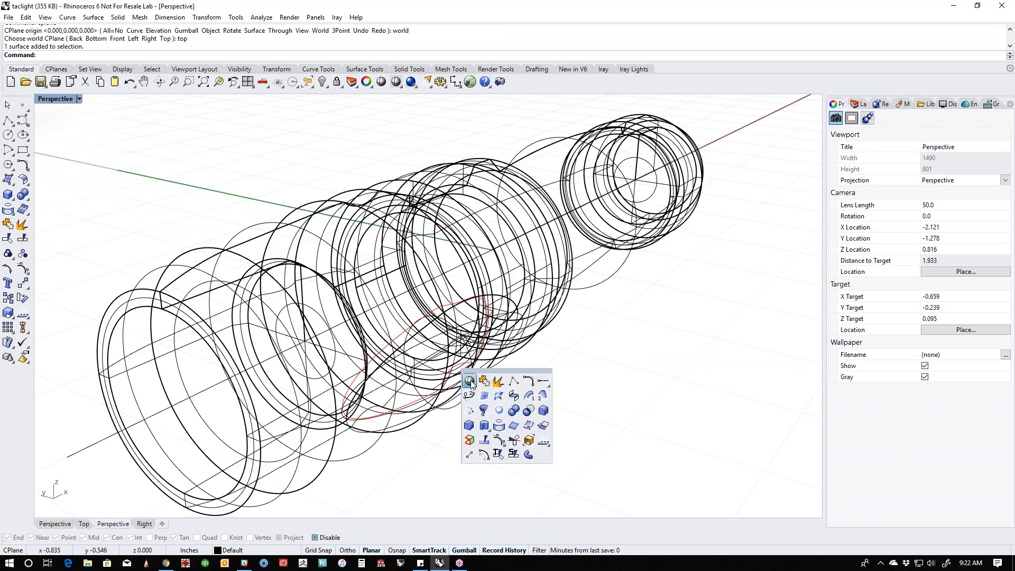
pyautogui.click(512, 411)
pyautogui.moveTo(618, 400)
pyautogui.mouseDown(button='right')
pyautogui.moveTo(430, 372)
pyautogui.moveTo(587, 412)
pyautogui.moveTo(608, 431)
pyautogui.moveTo(586, 439)
pyautogui.mouseUp(button='right')
# - Set up a polar array of the teardrop ellipsoid in the Right view, centred on the origin, with 5 items over 360 degrees
pyautogui.click(513, 386)
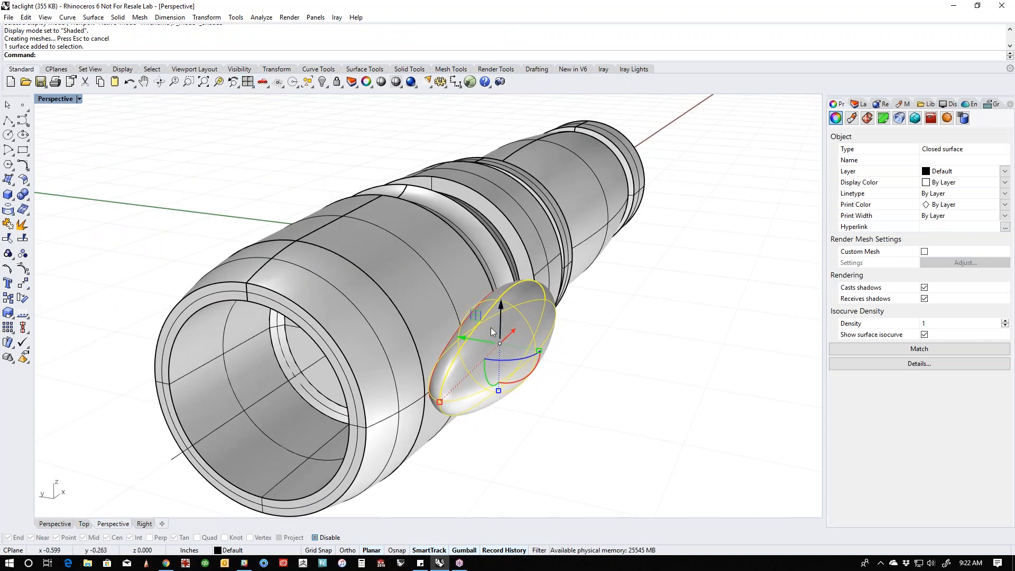
pyautogui.click(235, 17)
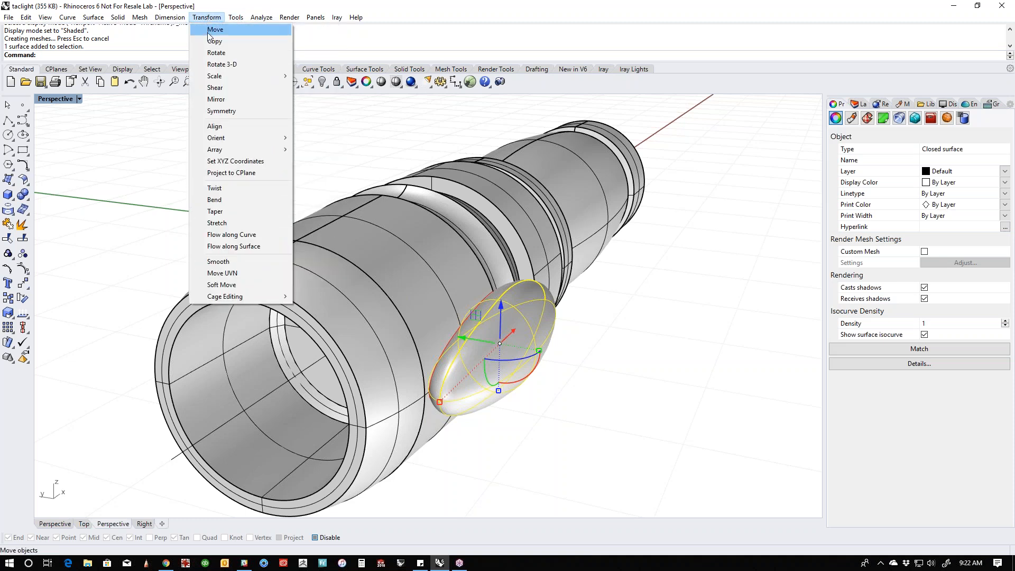
pyautogui.moveTo(229, 153)
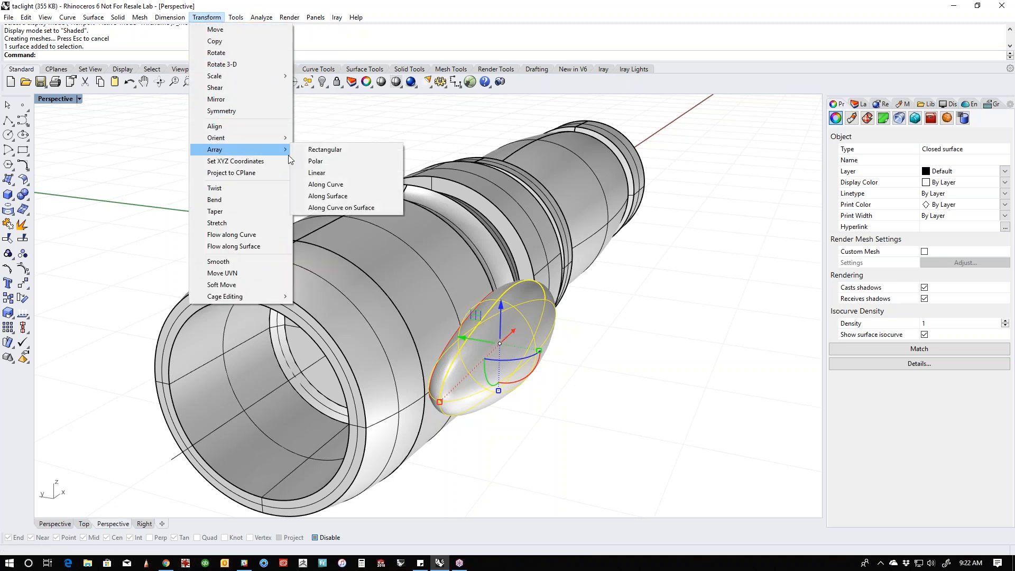
pyautogui.click(317, 163)
pyautogui.keyDown('shift'); pyautogui.moveTo(282, 436); pyautogui.dragTo(352, 386, button='right'); pyautogui.keyUp('shift')
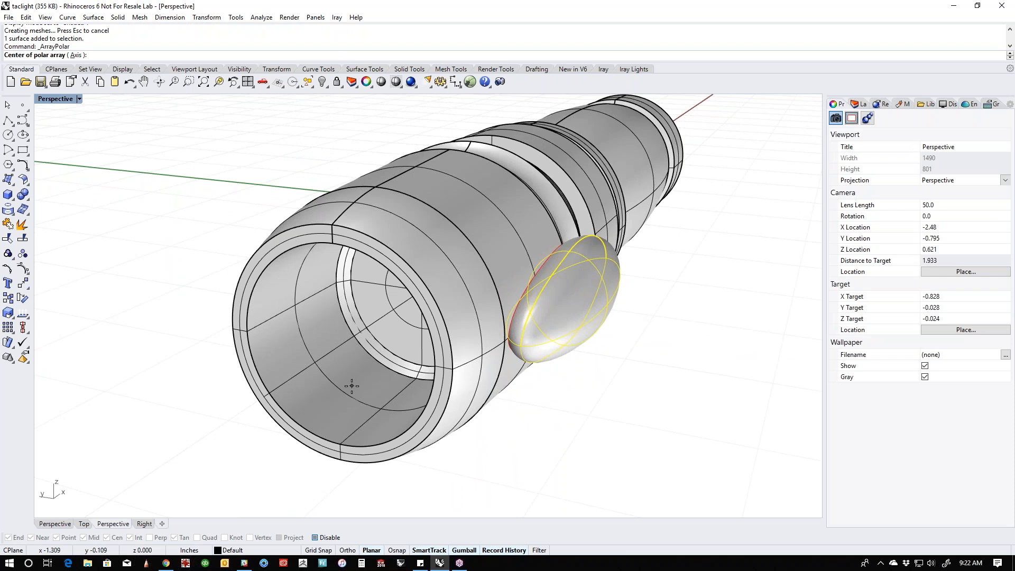
pyautogui.hotkey('ctrl', 'F3')
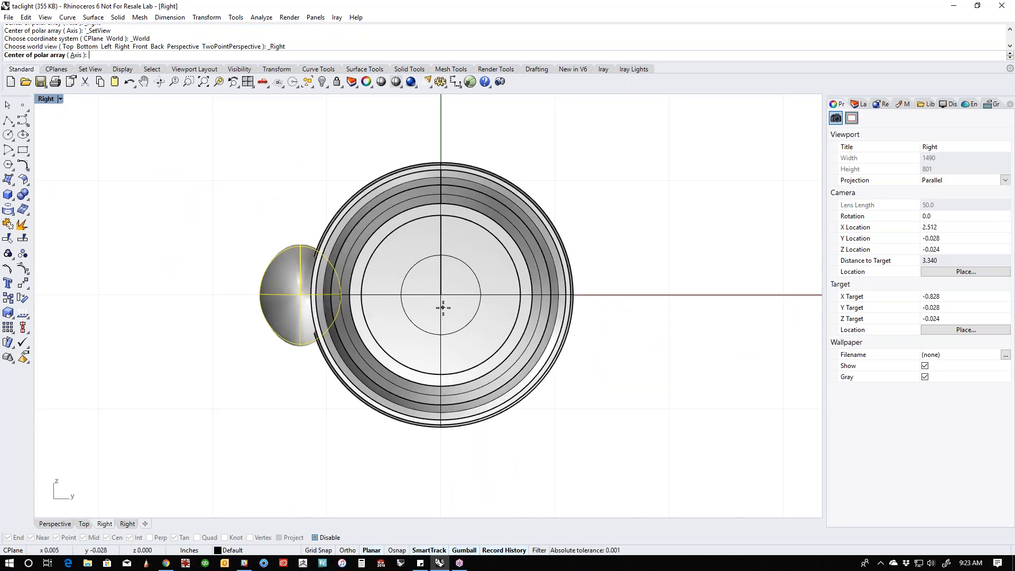
pyautogui.write('0')
pyautogui.press('Return')
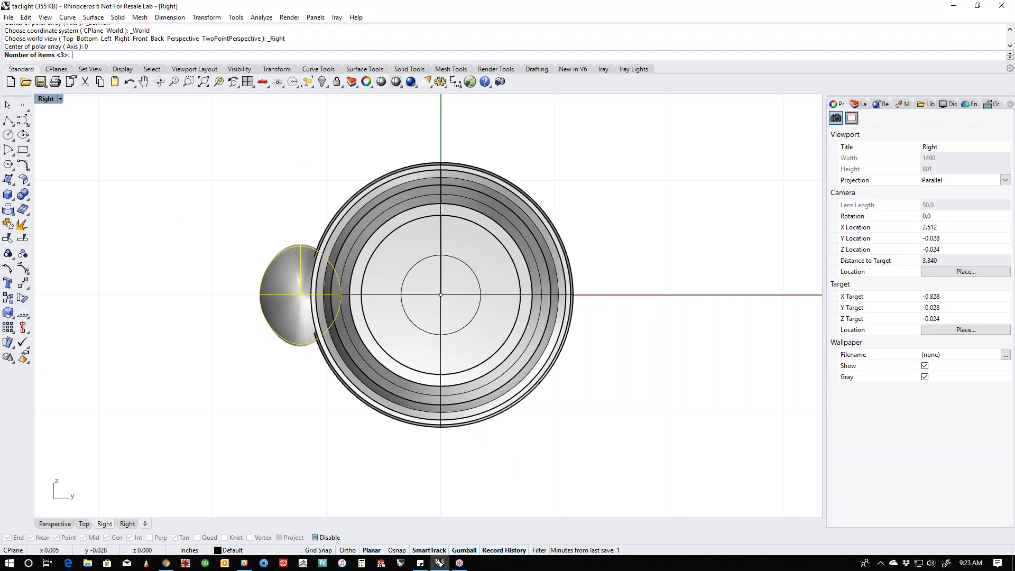
pyautogui.write('5')
pyautogui.press('Return')
pyautogui.press('Return')
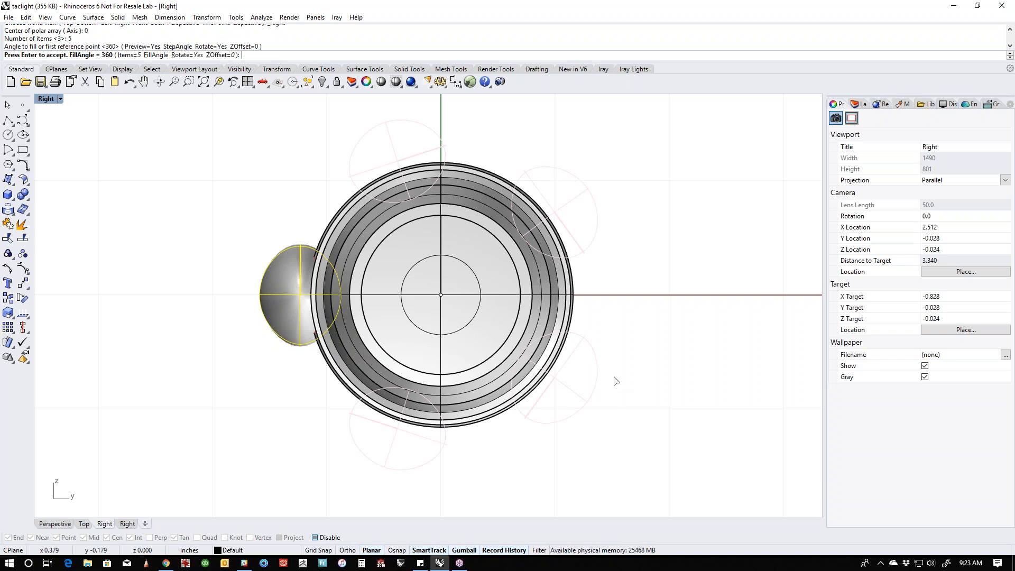
# - Try 7 items in the polar array preview and set the final item count to 6
pyautogui.click(126, 55)
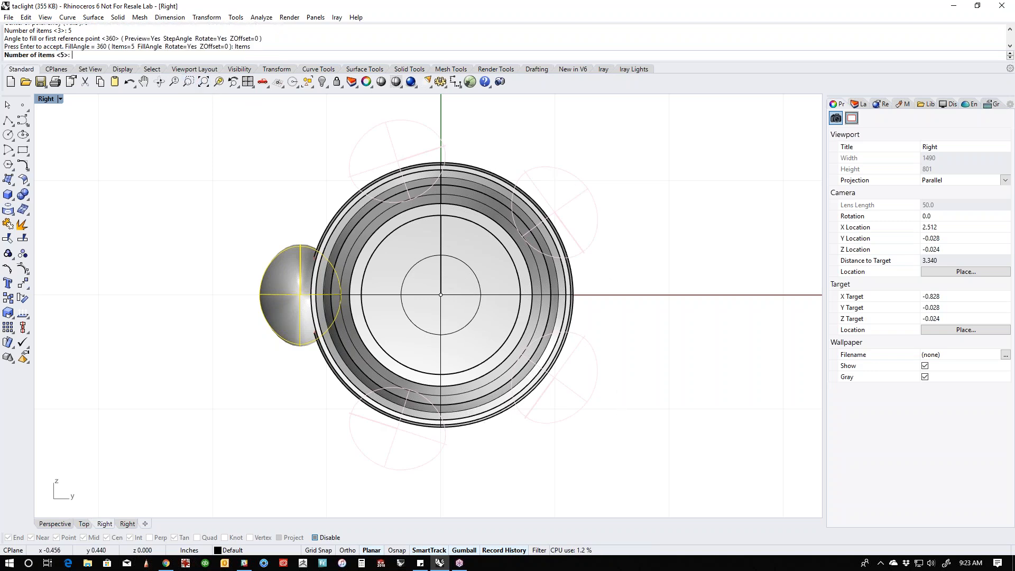
pyautogui.write('7')
pyautogui.press('Return')
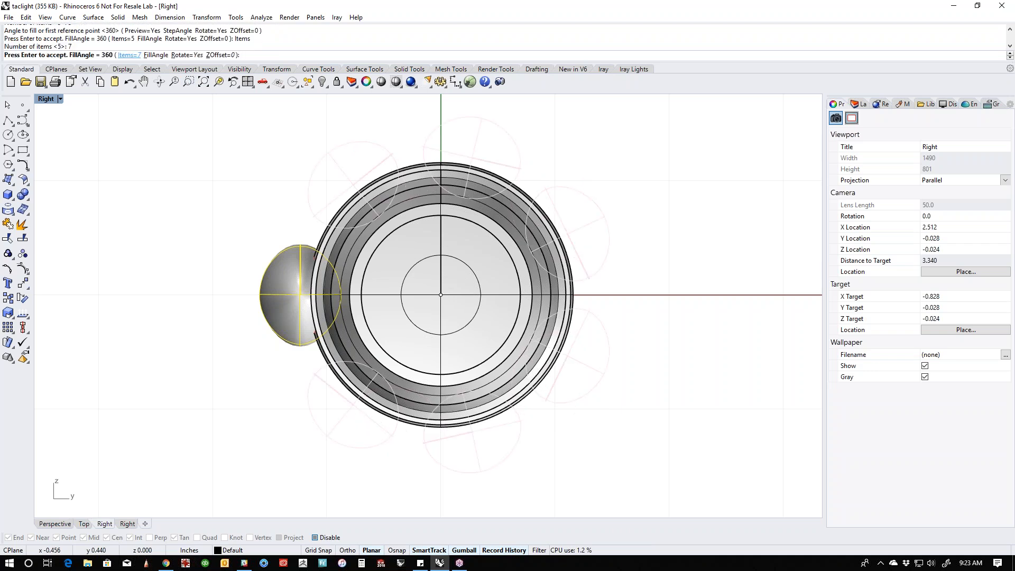
pyautogui.click(128, 55)
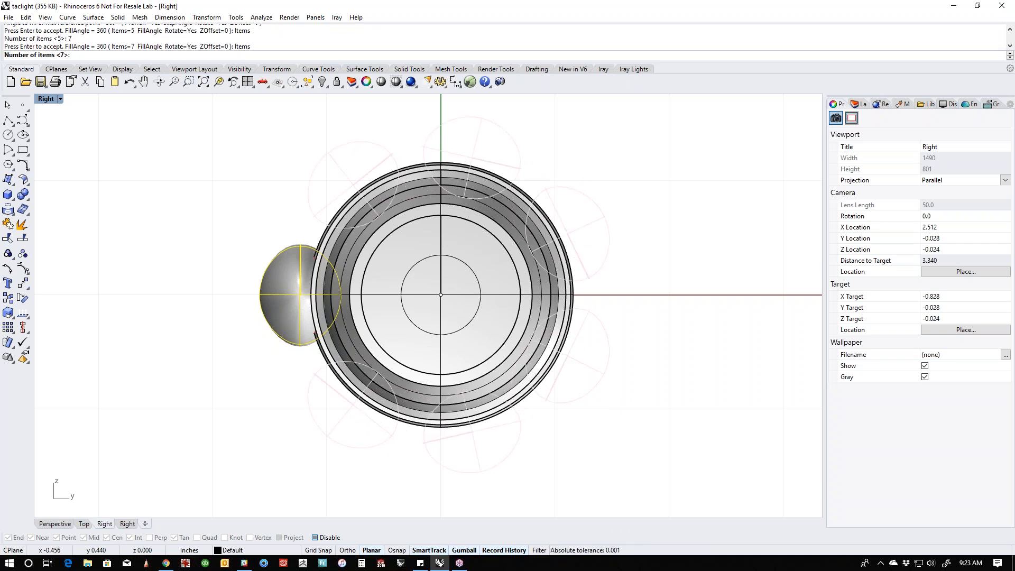
pyautogui.write('6')
pyautogui.press('Return')
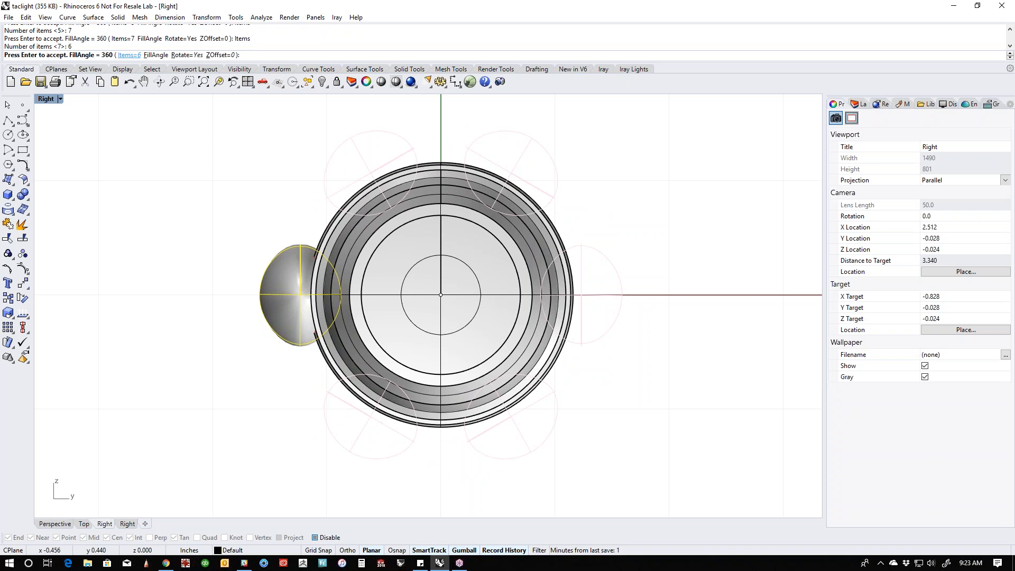
# - Set the polar array's item count to 5 and accept the ellipsoid array around the head
pyautogui.write('i')
pyautogui.press('Return')
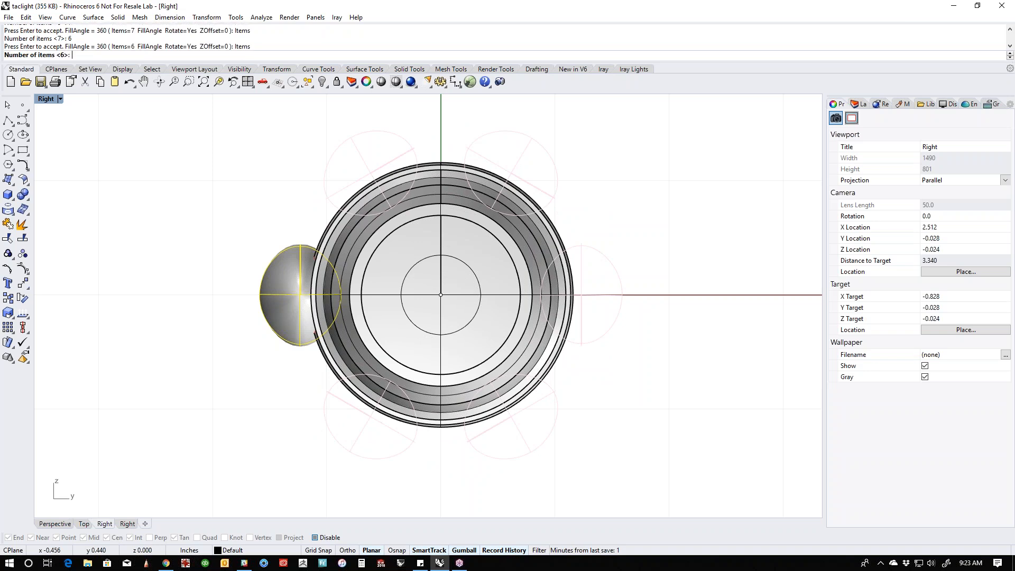
pyautogui.write('5')
pyautogui.press('Return')
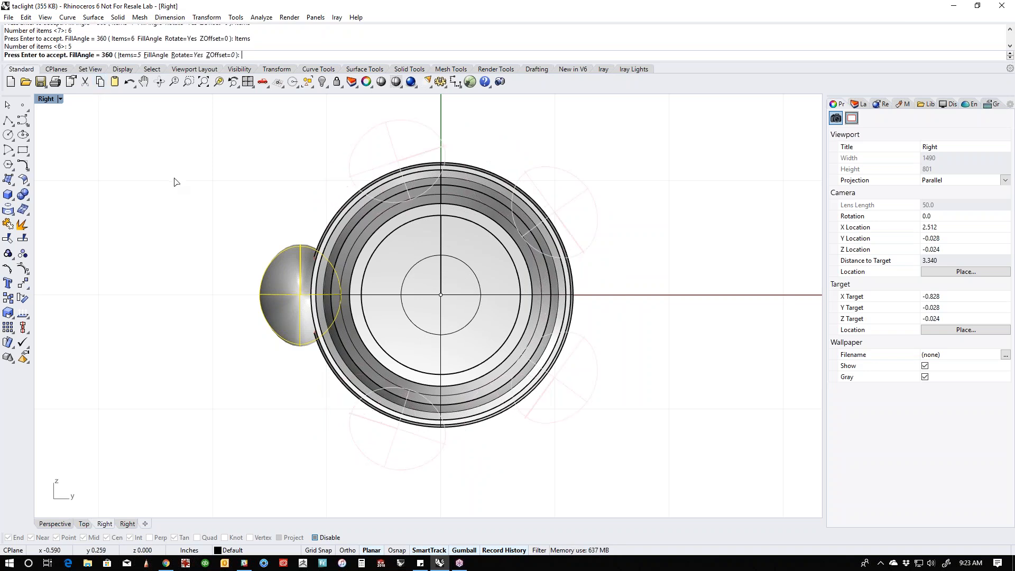
pyautogui.press('Return')
pyautogui.click(254, 219)
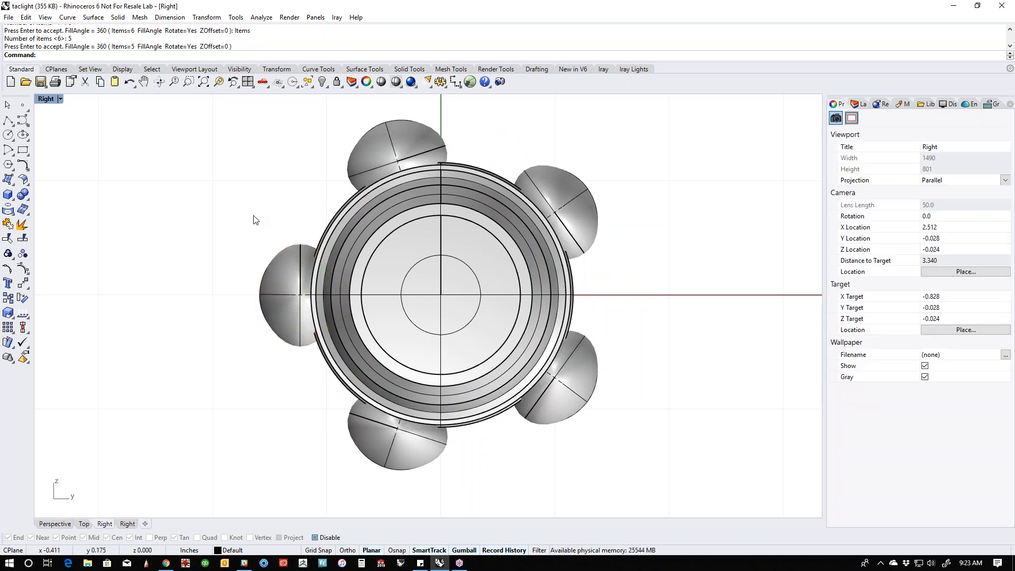
# - Try a Boolean difference in the Perspective view that subtracts the arrayed ellipsoids from the flashlight body with DeleteInput=No
pyautogui.press('F4')
pyautogui.moveTo(268, 249); pyautogui.dragTo(346, 267, button='right')
pyautogui.keyDown('shift'); pyautogui.moveTo(494, 378); pyautogui.dragTo(407, 399, button='right'); pyautogui.keyUp('shift')
pyautogui.scroll(6, 492, 378)
pyautogui.moveTo(524, 377); pyautogui.dragTo(551, 367, button='right')
pyautogui.scroll(-6, 558, 324)
pyautogui.middleClick(536, 357)
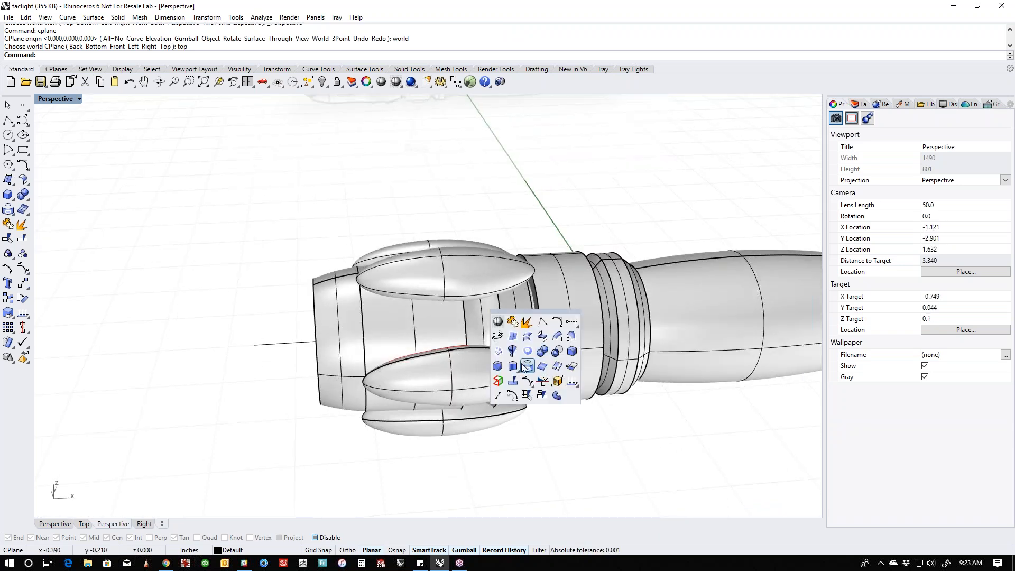
pyautogui.click(558, 351)
pyautogui.click(387, 340)
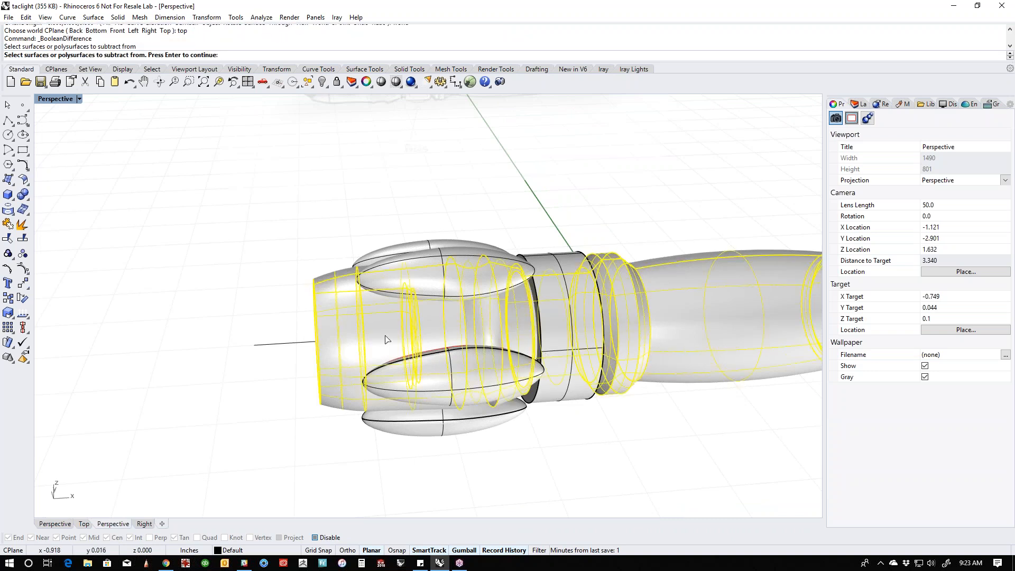
pyautogui.press('Return')
pyautogui.moveTo(409, 202); pyautogui.dragTo(390, 460)
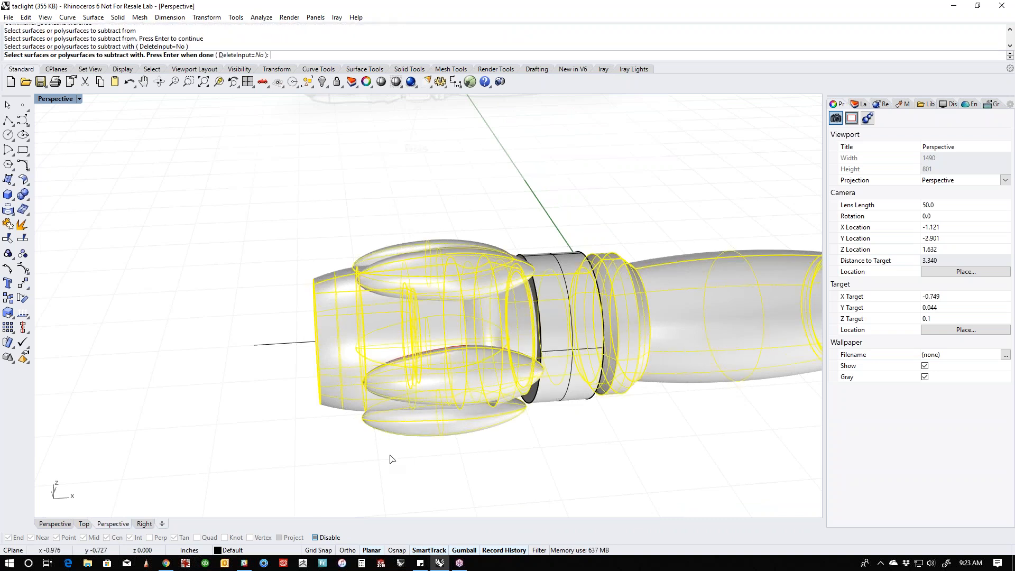
pyautogui.press('Return')
# - Select the remaining ellipsoids, clear the selection, and undo the Boolean difference
pyautogui.click(435, 431)
pyautogui.keyDown('shift'); pyautogui.click(415, 378); pyautogui.keyUp('shift')
pyautogui.keyDown('shift'); pyautogui.click(405, 281); pyautogui.keyUp('shift')
pyautogui.keyDown('shift'); pyautogui.click(404, 250); pyautogui.keyUp('shift')
pyautogui.moveTo(267, 286); pyautogui.dragTo(278, 415, button='right')
pyautogui.press('Escape')
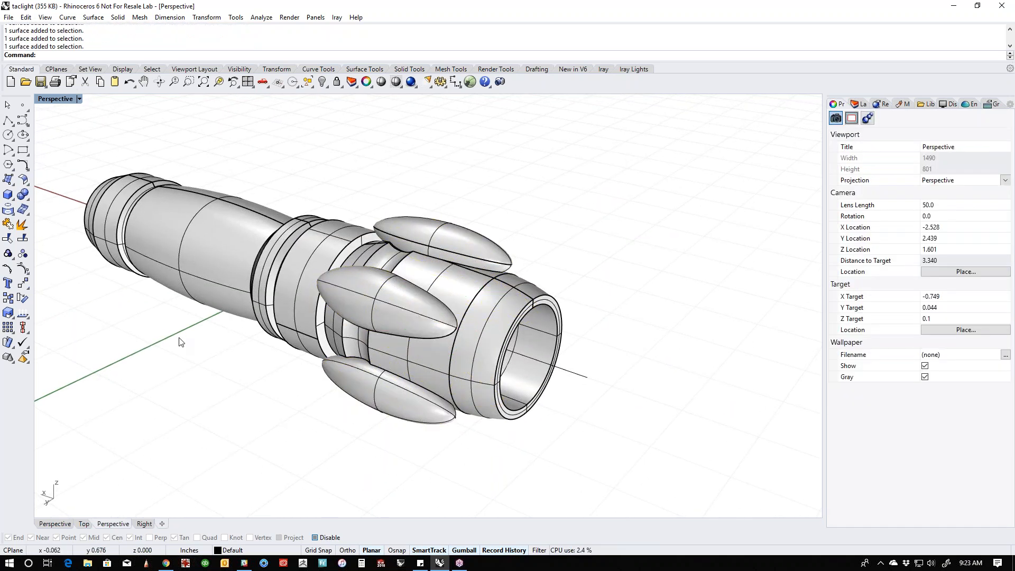
pyautogui.hotkey('ctrl', 'z')
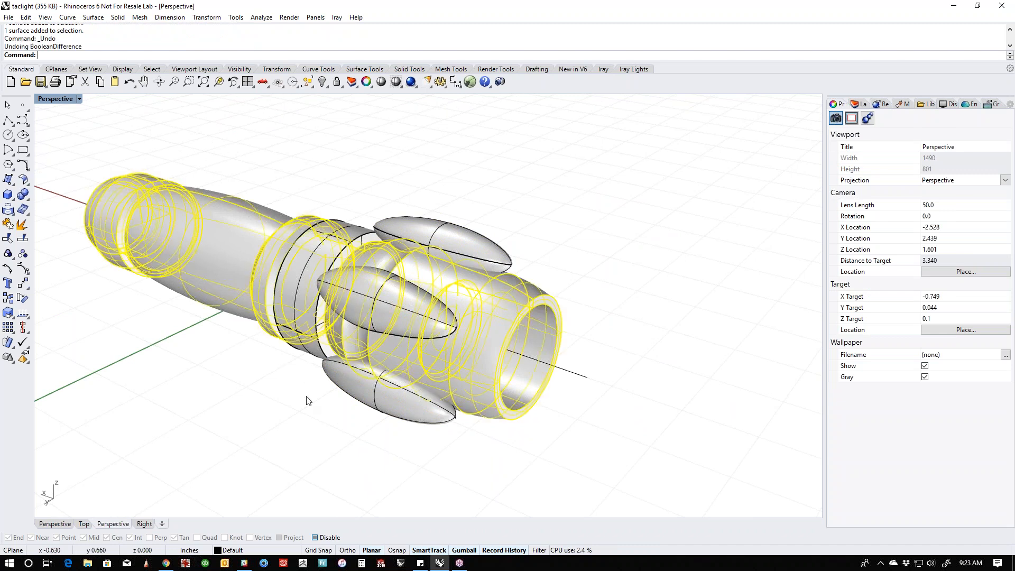
# - Subtract the five ellipsoids from the flashlight body with a Boolean difference, using DeleteInput=Yes
pyautogui.click(329, 430)
pyautogui.moveTo(329, 429); pyautogui.dragTo(253, 412, button='right')
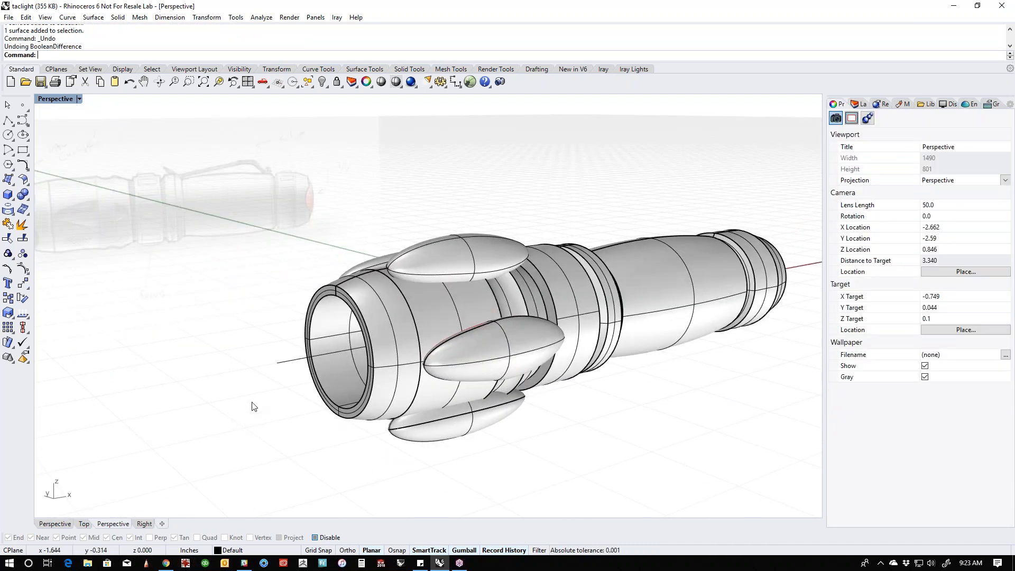
pyautogui.middleClick(254, 406)
pyautogui.click(267, 402)
pyautogui.click(338, 373)
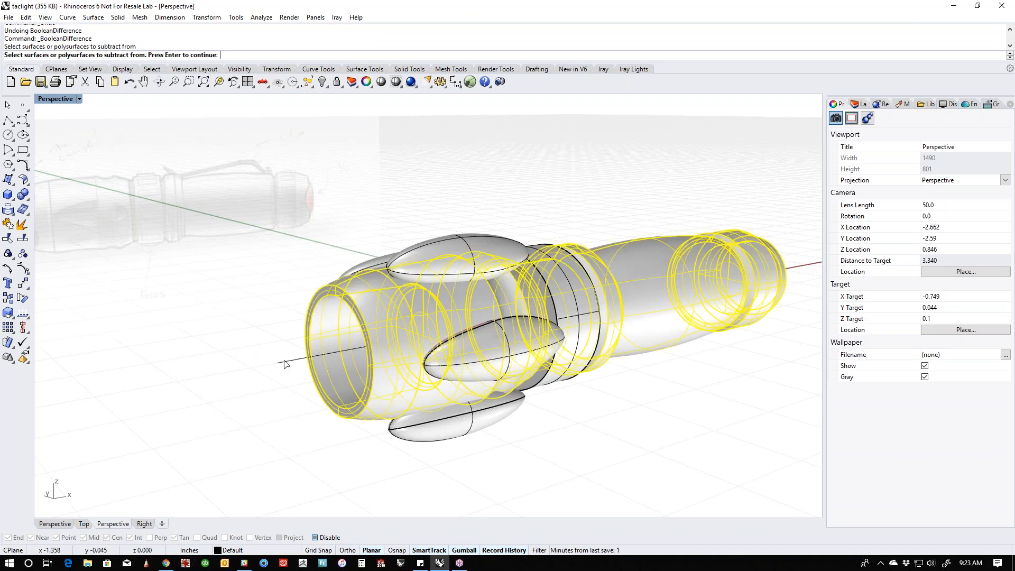
pyautogui.rightClick(257, 346)
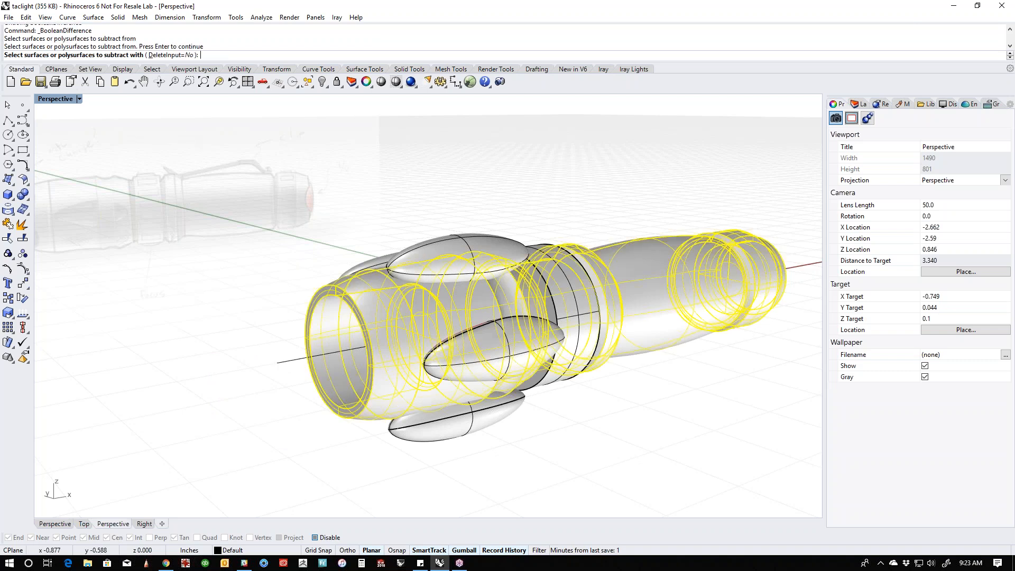
pyautogui.moveTo(257, 347); pyautogui.dragTo(197, 345, button='right')
pyautogui.moveTo(433, 196); pyautogui.dragTo(383, 458)
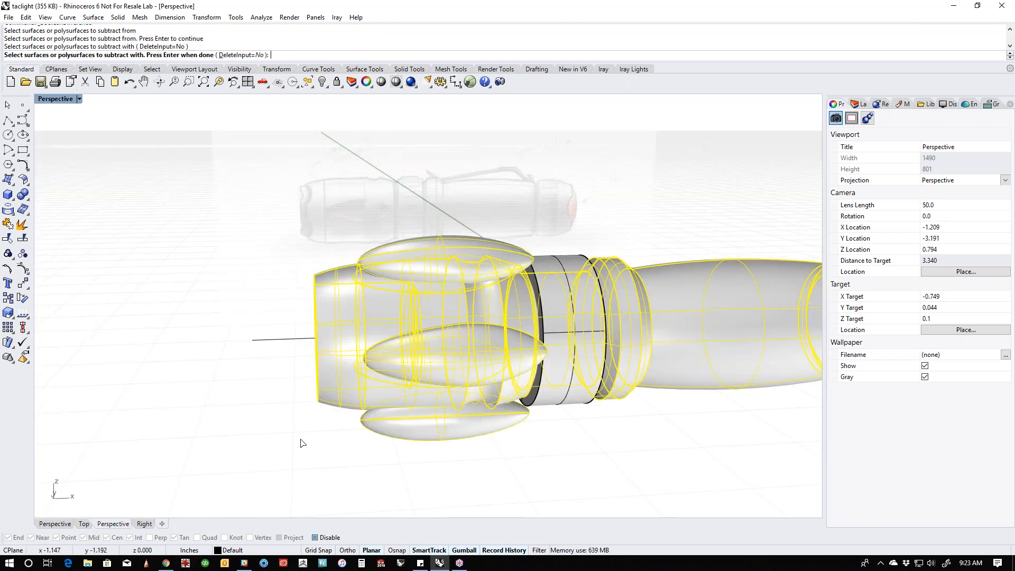
pyautogui.click(245, 55)
pyautogui.press('Return')
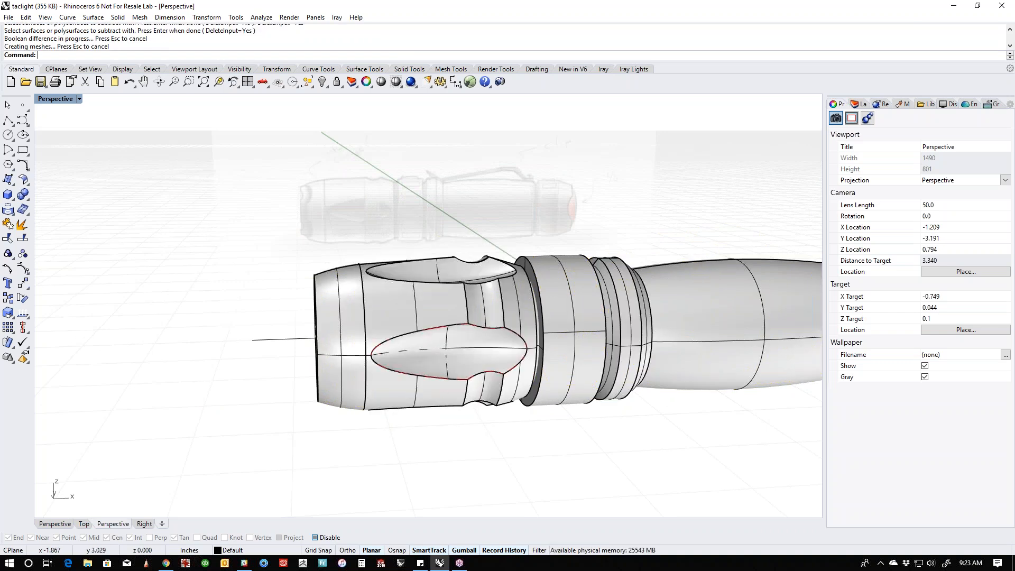
# - Inspect the scooped cuts around the head and show the hidden groove surface
pyautogui.moveTo(481, 372); pyautogui.dragTo(418, 344, button='right')
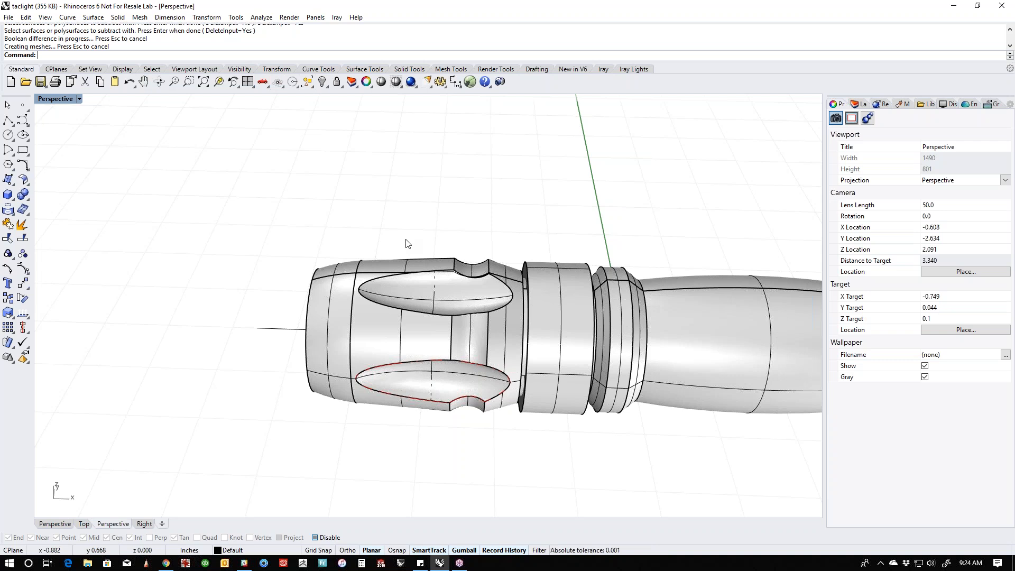
pyautogui.moveTo(404, 337)
pyautogui.mouseDown(button='right')
pyautogui.moveTo(328, 378)
pyautogui.moveTo(402, 337)
pyautogui.mouseUp(button='right')
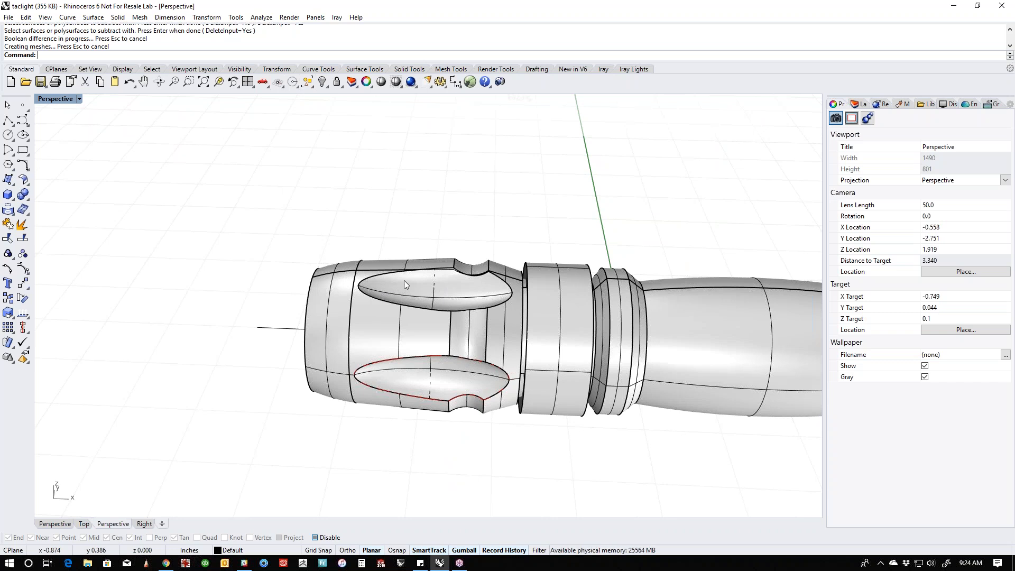
pyautogui.moveTo(404, 280); pyautogui.dragTo(480, 350, button='right')
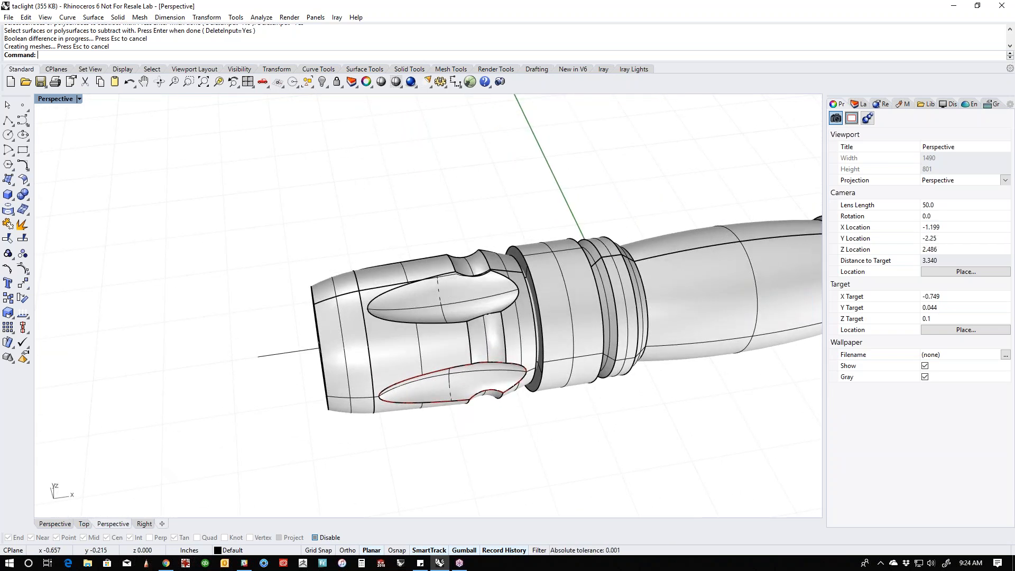
pyautogui.moveTo(479, 406); pyautogui.dragTo(447, 410, button='right')
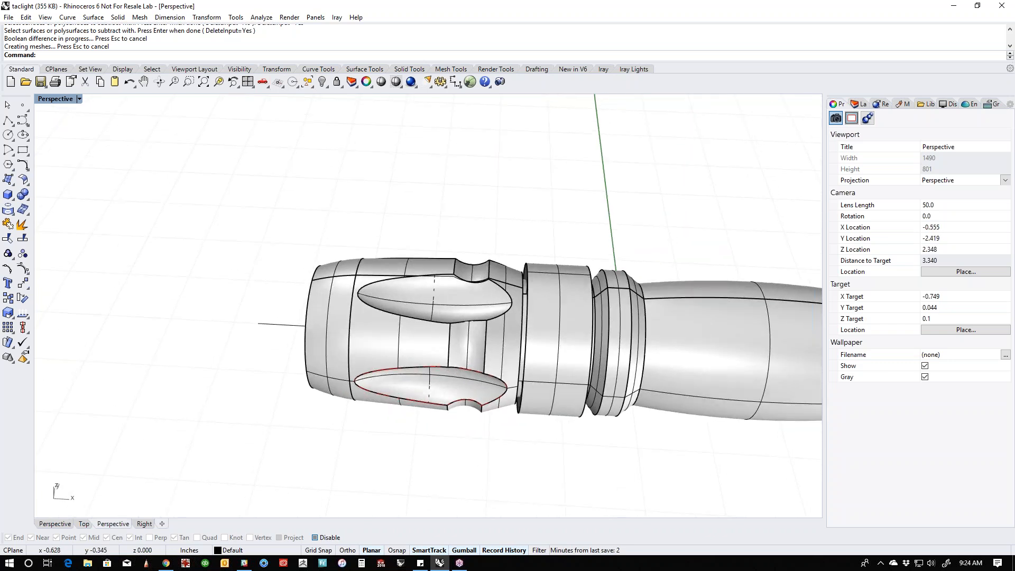
pyautogui.write('how')
pyautogui.press('Return')
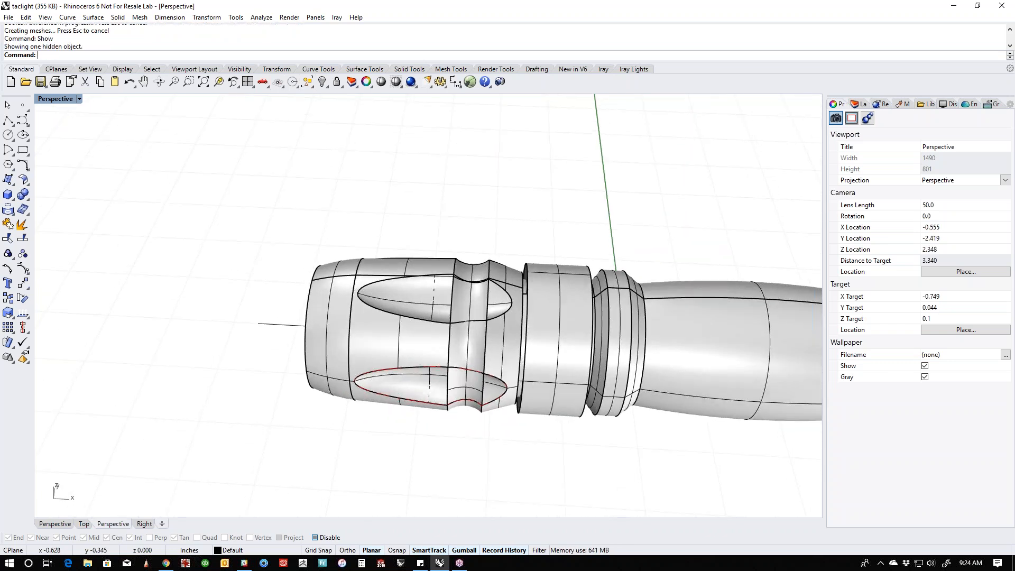
pyautogui.moveTo(545, 472); pyautogui.dragTo(456, 455, button='right')
pyautogui.scroll(6, 471, 327)
pyautogui.moveTo(470, 327); pyautogui.dragTo(266, 285, button='right')
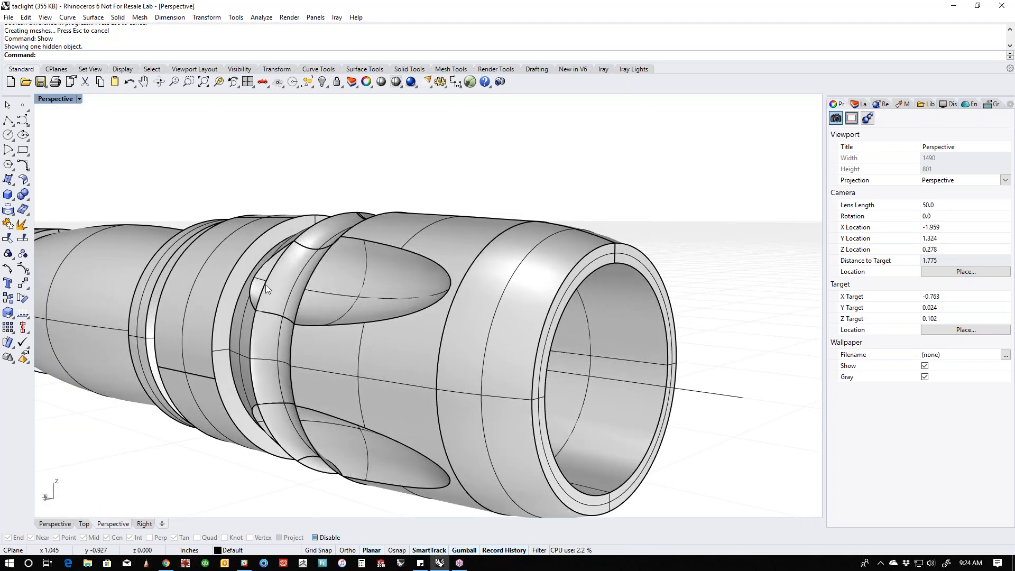
# - Cap the open ends of the groove surface to make it a closed solid and inspect it in the cuts
pyautogui.click(297, 287)
pyautogui.write('ap')
pyautogui.press('Return')
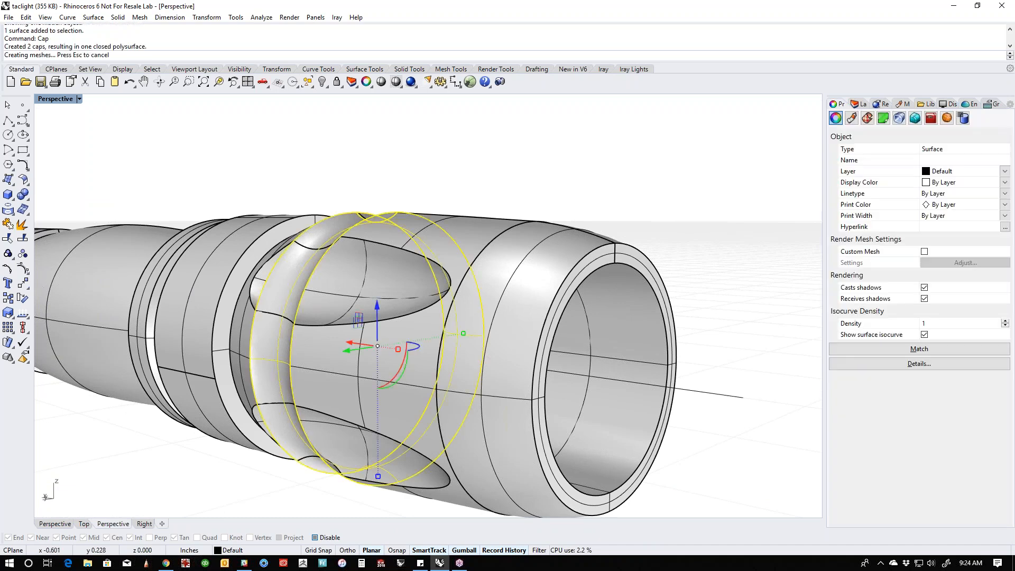
pyautogui.click(362, 176)
pyautogui.moveTo(363, 177); pyautogui.dragTo(492, 240, button='right')
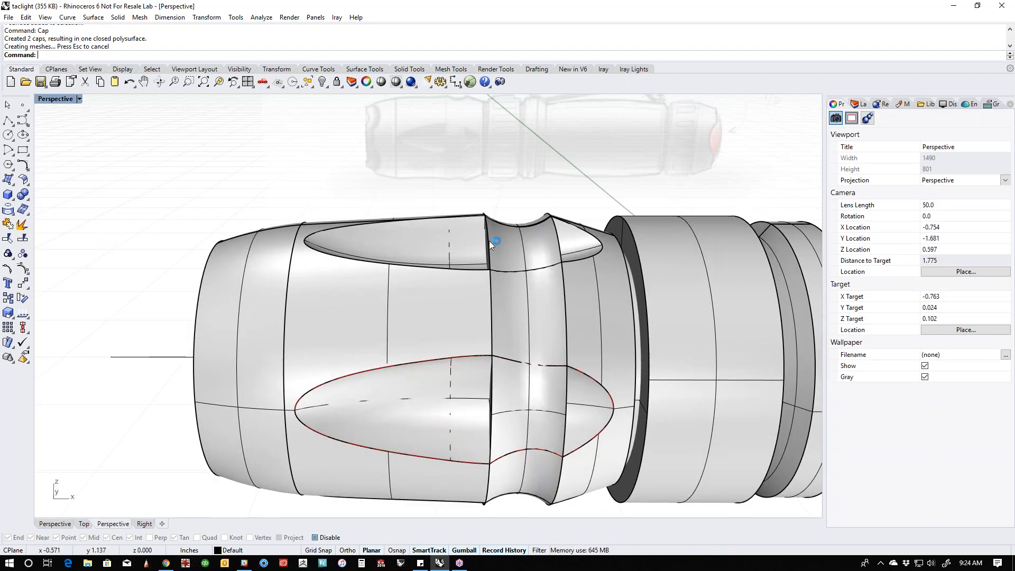
pyautogui.moveTo(574, 249); pyautogui.dragTo(601, 296, button='right')
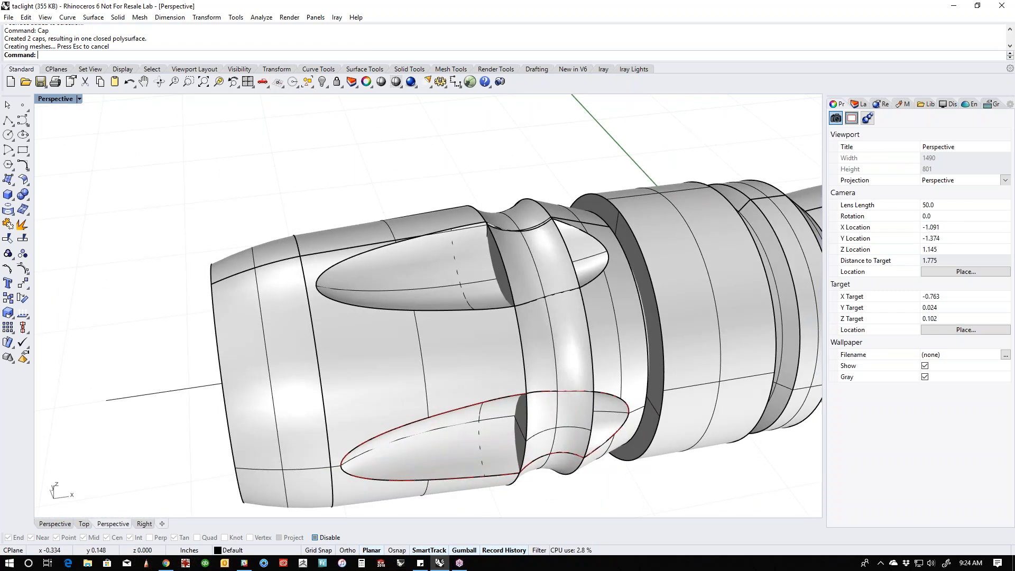
# - Delete the capped groove solid from the head
pyautogui.click(524, 271)
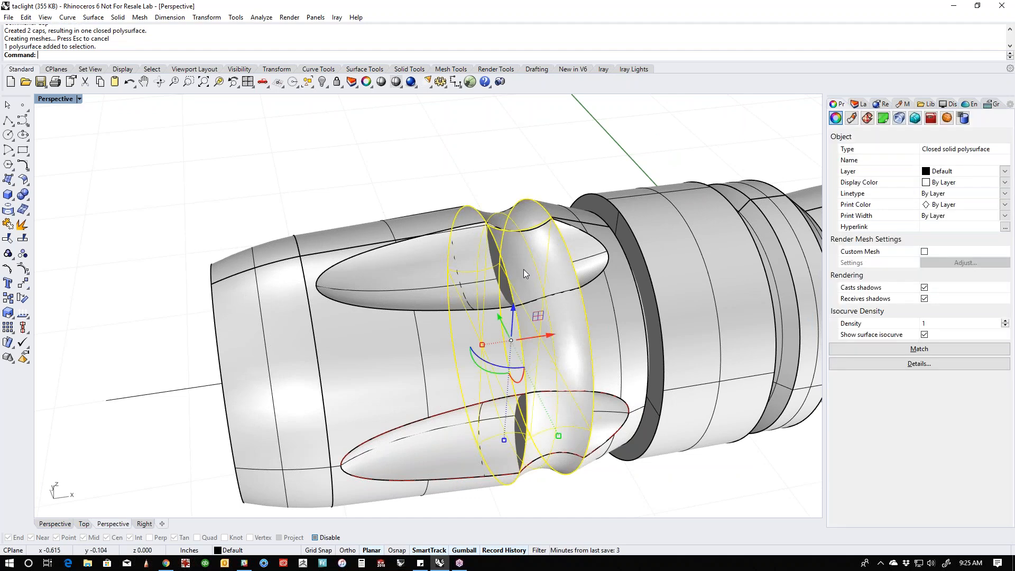
pyautogui.press('Delete')
pyautogui.moveTo(523, 269); pyautogui.dragTo(423, 265, button='right')
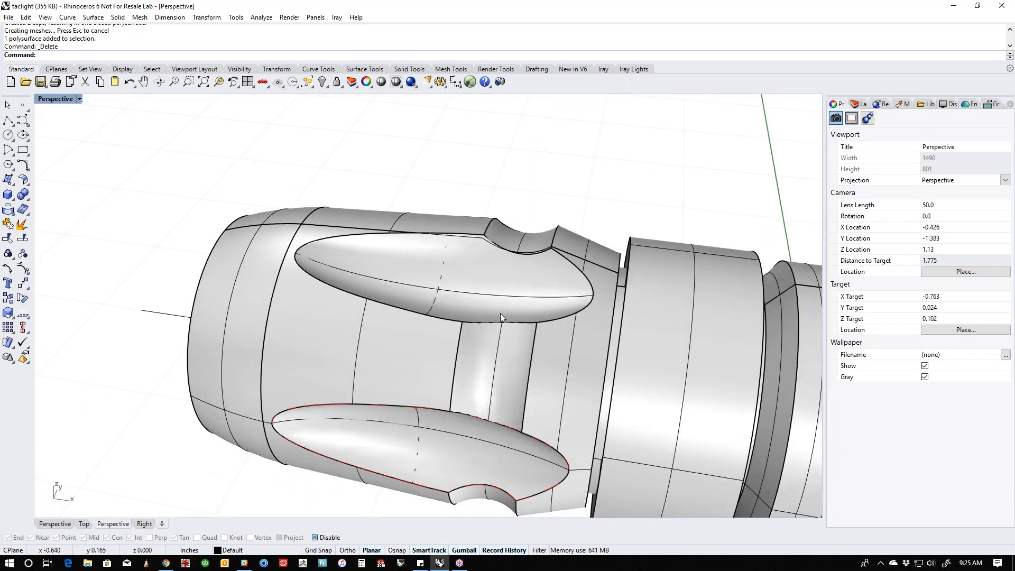
pyautogui.moveTo(505, 308); pyautogui.dragTo(222, 332, button='right')
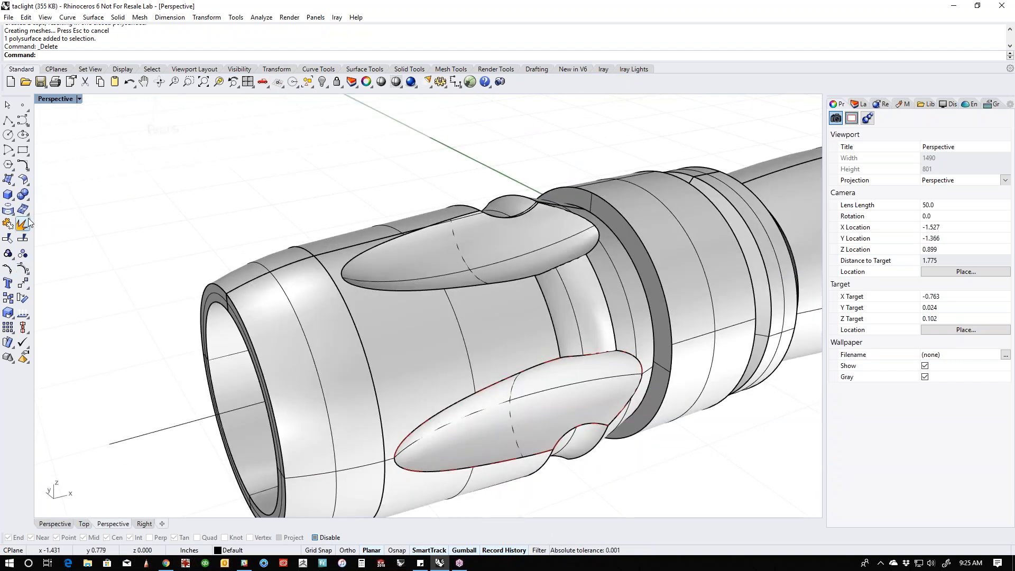
# - Create a torus centred on the origin in the Right view, reaching just past the head's outer edge
pyautogui.keyDown('shift'); pyautogui.moveTo(90, 278); pyautogui.dragTo(166, 257, button='right'); pyautogui.keyUp('shift')
pyautogui.hotkey('ctrl', 'F2')
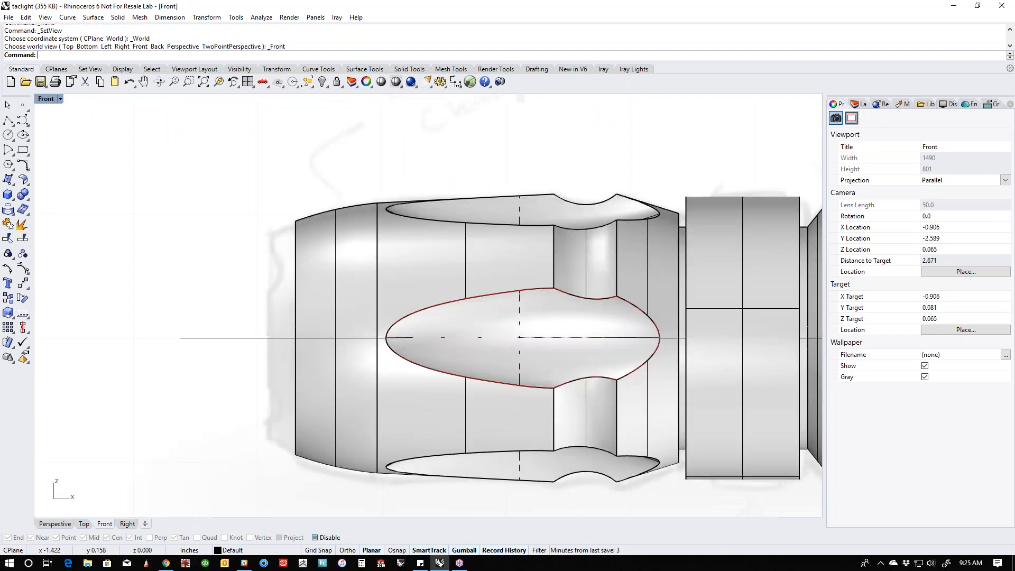
pyautogui.hotkey('ctrl', 'F3')
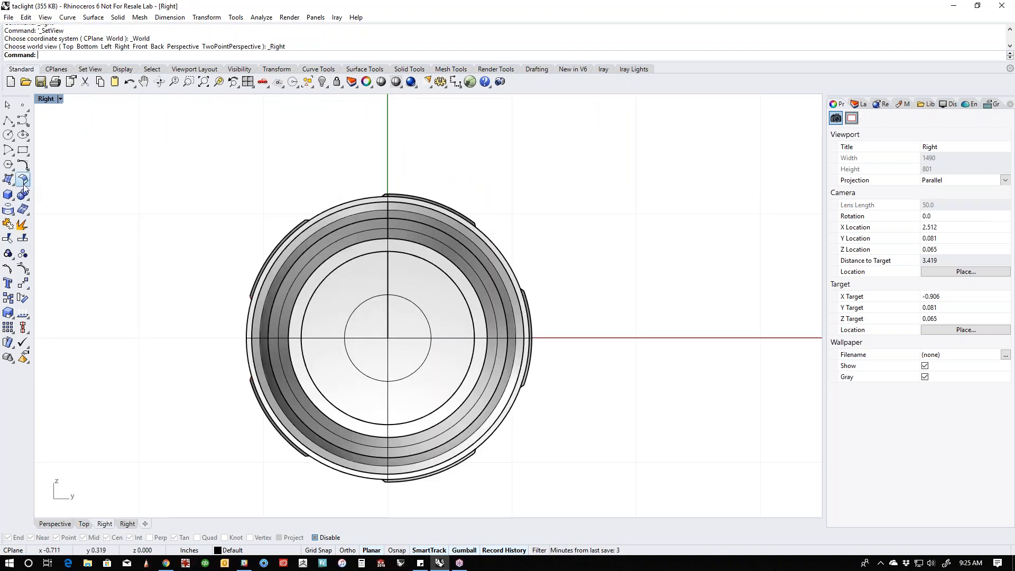
pyautogui.click(8, 195)
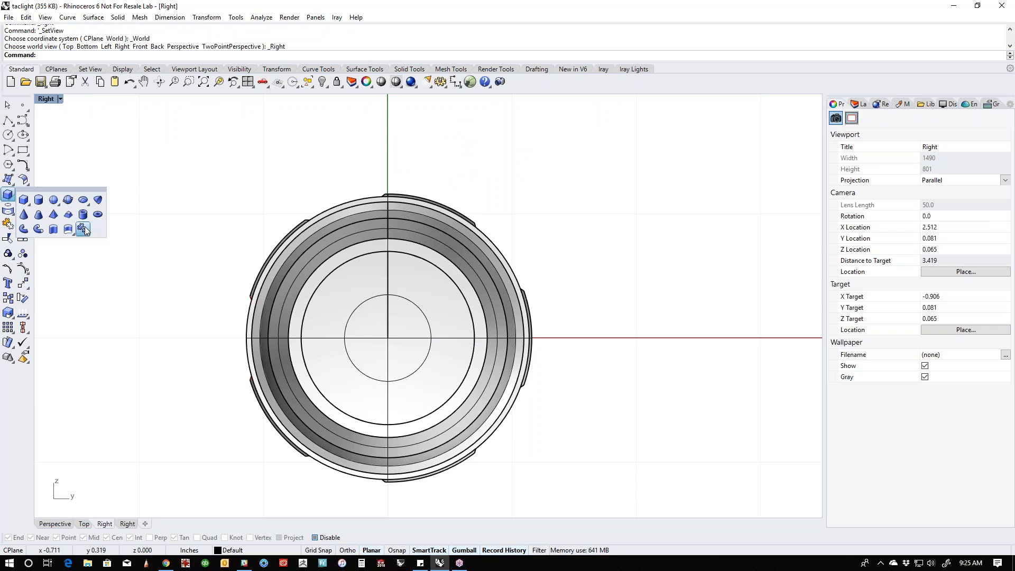
pyautogui.click(98, 214)
pyautogui.click(408, 353)
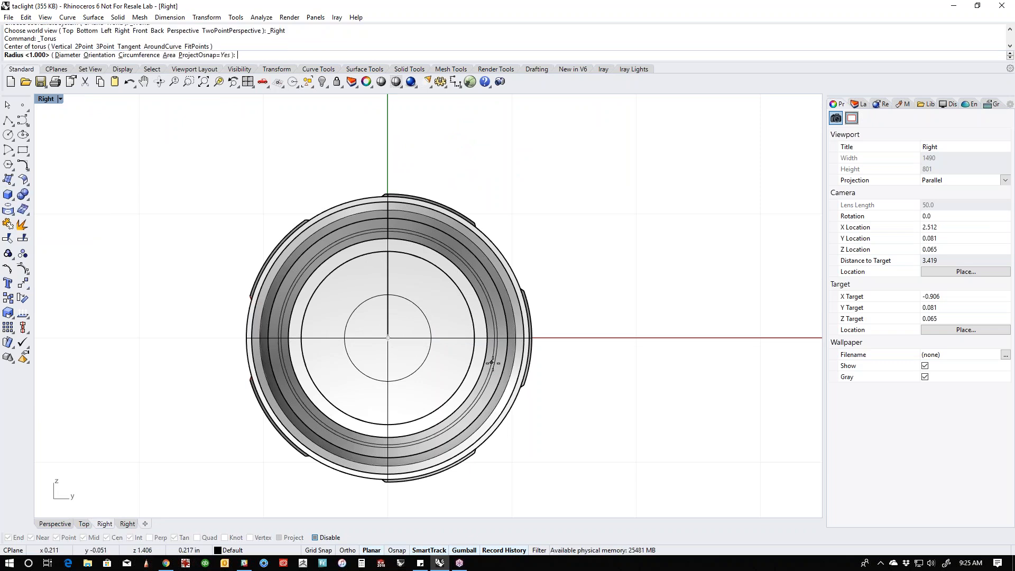
pyautogui.click(499, 363)
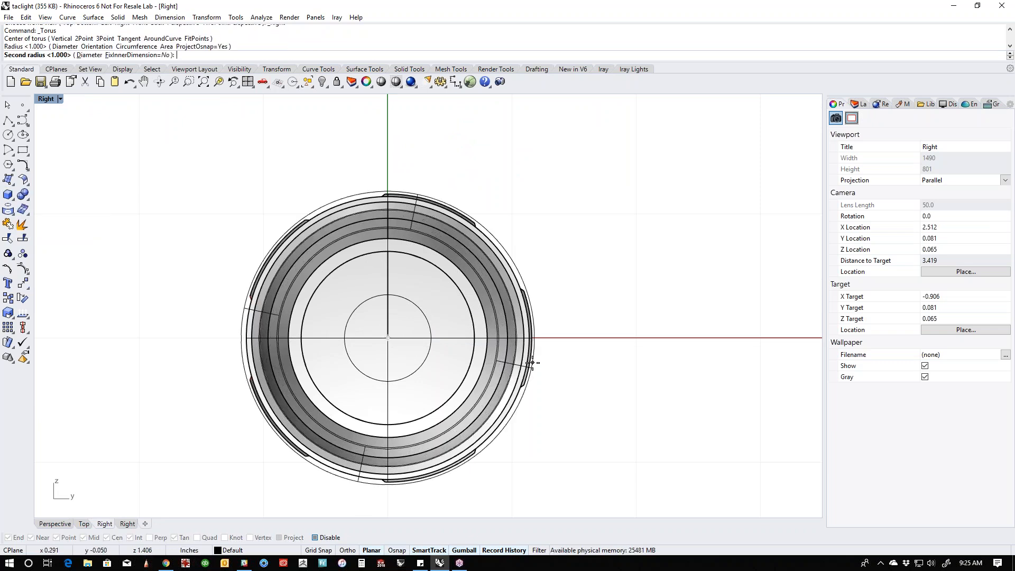
pyautogui.click(531, 364)
# - Move the torus in the Perspective view along the flashlight's axis from the tail end to the head's groove
pyautogui.hotkey('ctrl', 'F4')
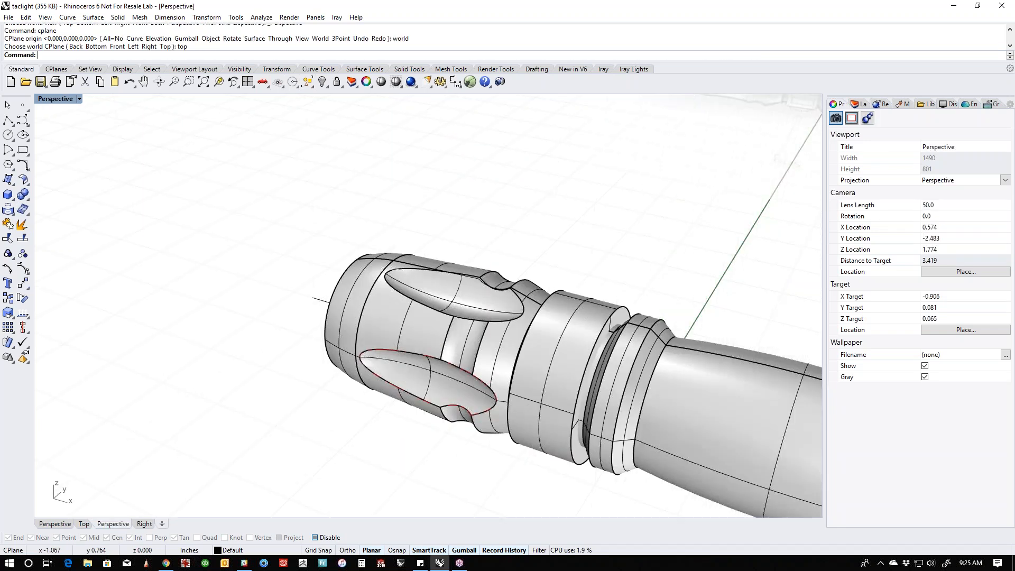
pyautogui.click(725, 419)
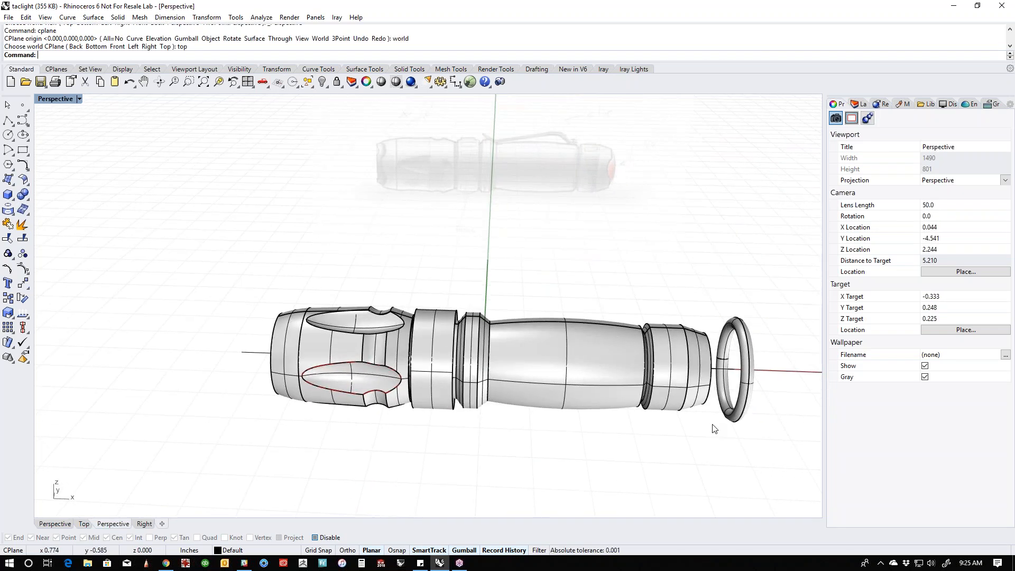
pyautogui.moveTo(779, 377); pyautogui.dragTo(358, 457)
pyautogui.click(358, 453)
pyautogui.moveTo(357, 453); pyautogui.dragTo(404, 454, button='right')
pyautogui.scroll(12, 423, 390)
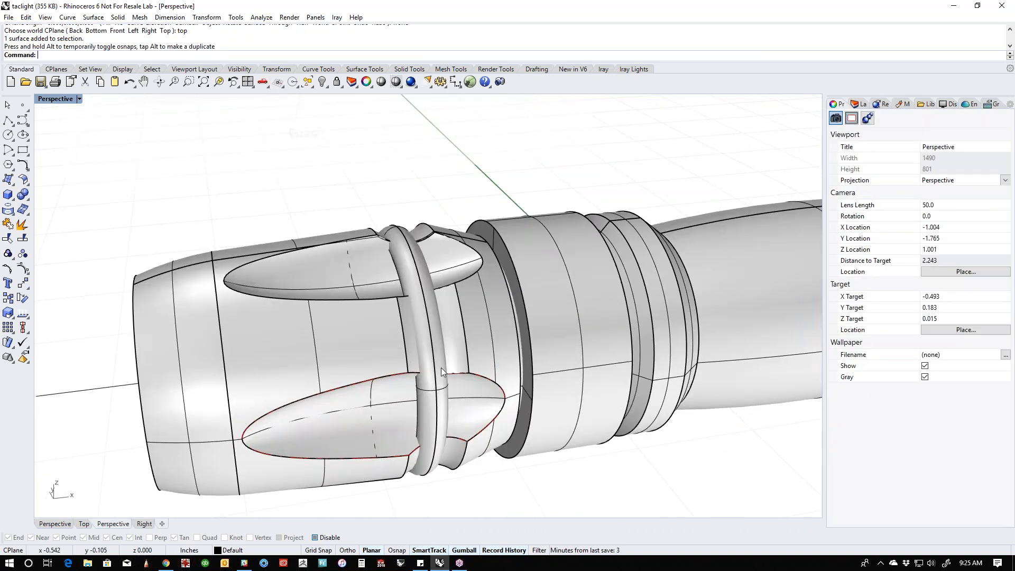
# - Adjust the torus's position along the axis so it sits in the middle of the head's groove
pyautogui.moveTo(452, 387); pyautogui.dragTo(429, 398, button='right')
pyautogui.click(379, 403)
pyautogui.moveTo(405, 346); pyautogui.dragTo(373, 334)
pyautogui.click(440, 144)
pyautogui.scroll(-4, 431, 219)
pyautogui.moveTo(413, 238); pyautogui.dragTo(654, 269, button='right')
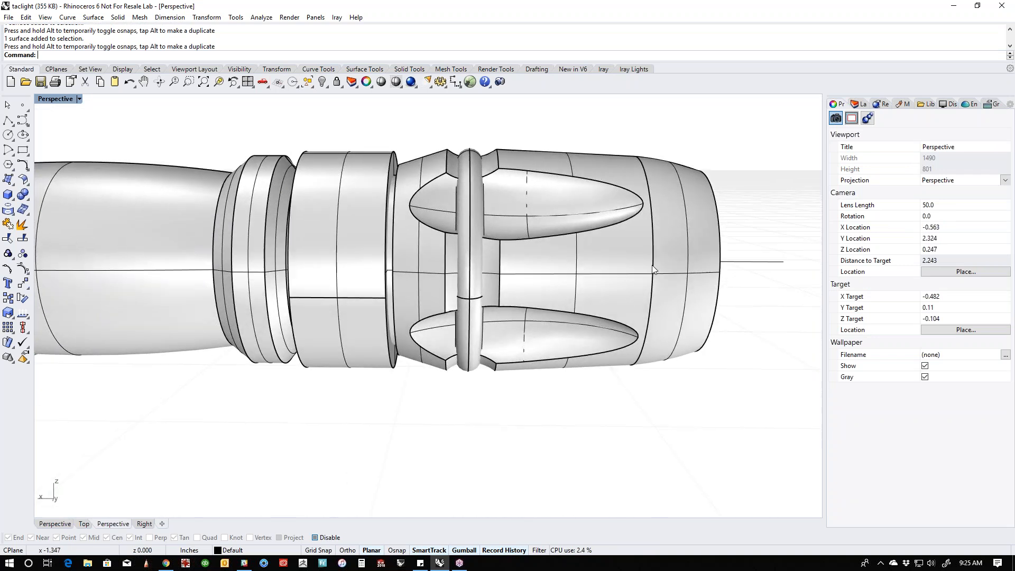
# - Enlarge the torus so that it stands slightly out from the head's surface, and keep it selected
pyautogui.click(471, 338)
pyautogui.moveTo(467, 370)
pyautogui.mouseDown()
pyautogui.moveTo(456, 386)
pyautogui.moveTo(462, 380)
pyautogui.mouseUp()
pyautogui.moveTo(557, 407); pyautogui.dragTo(535, 427, button='right')
pyautogui.click(535, 427)
pyautogui.click(462, 381)
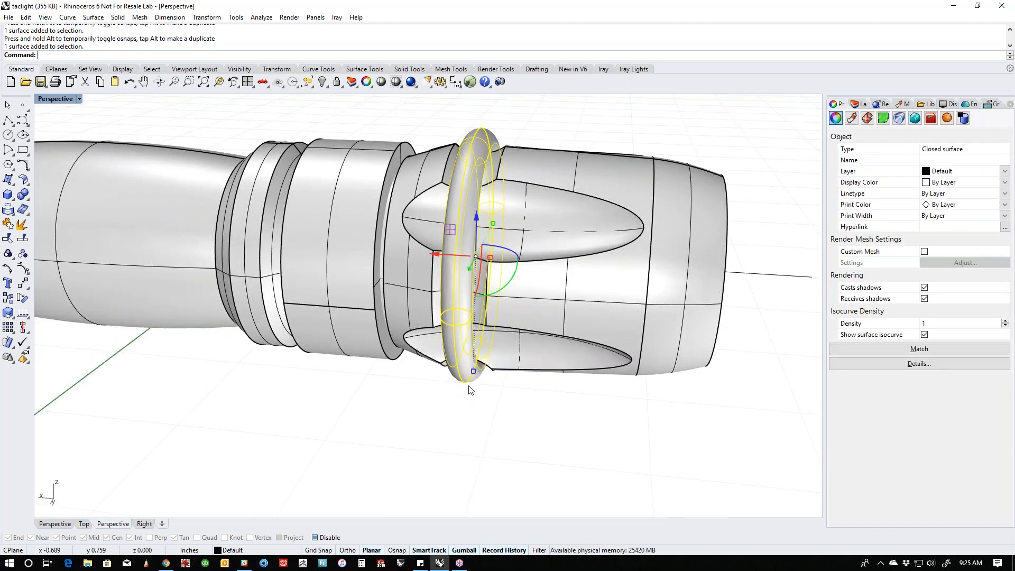
# - Delete the torus around the head's groove
pyautogui.press('Delete')
pyautogui.moveTo(497, 375); pyautogui.dragTo(365, 386, button='right')
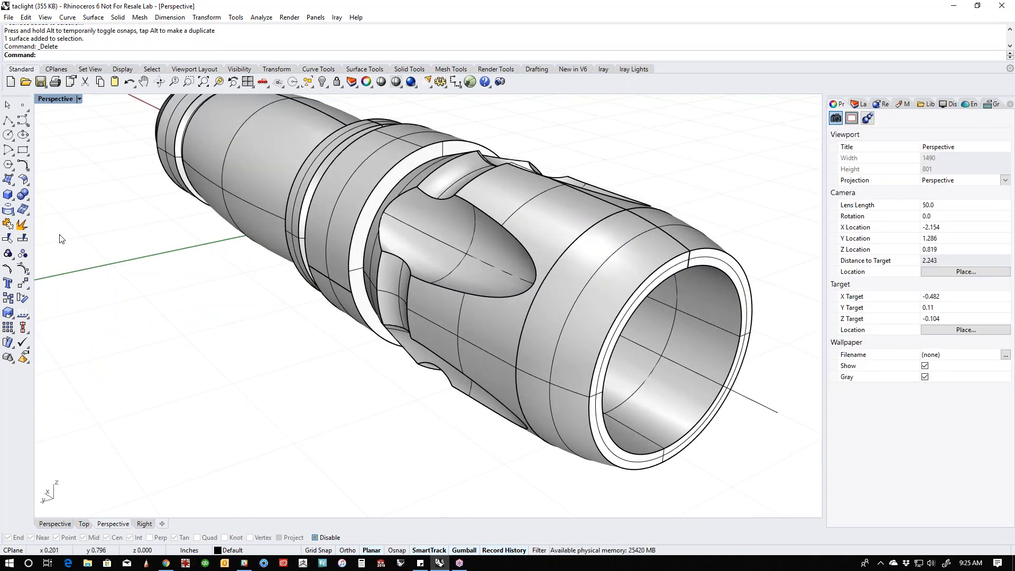
pyautogui.click(14, 200)
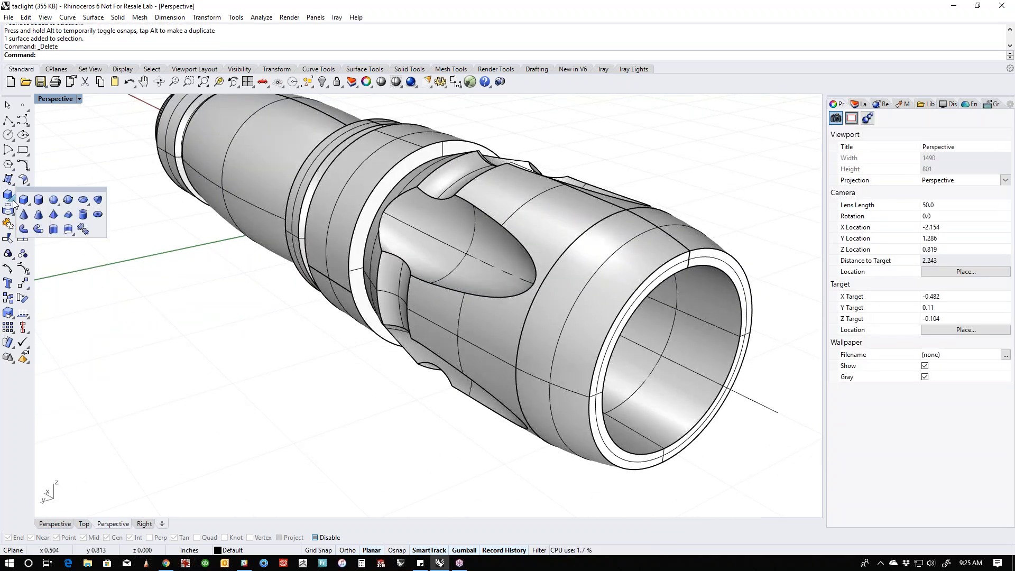
pyautogui.click(98, 214)
pyautogui.click(776, 411)
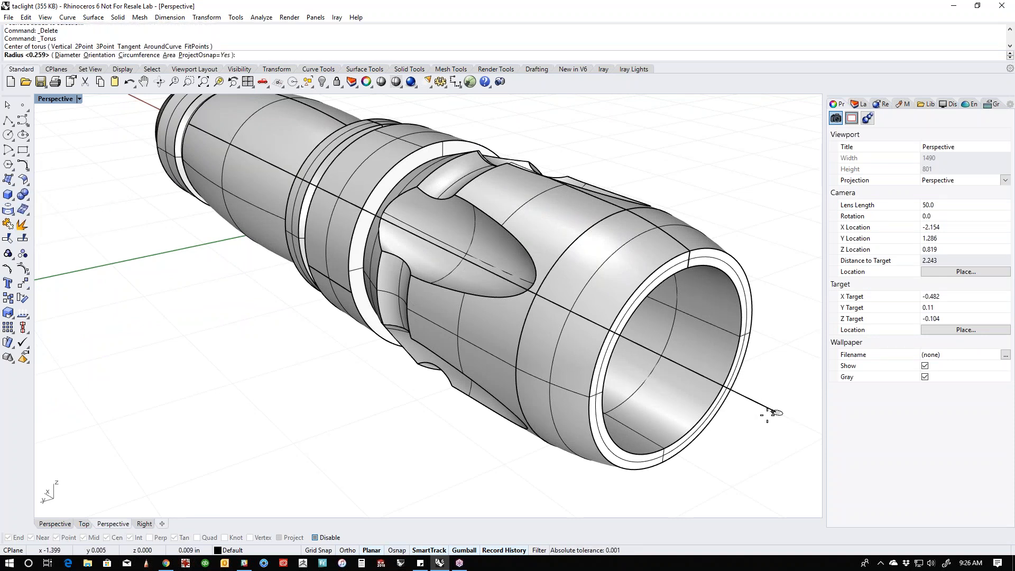
pyautogui.press('Escape')
pyautogui.scroll(-3, 642, 402)
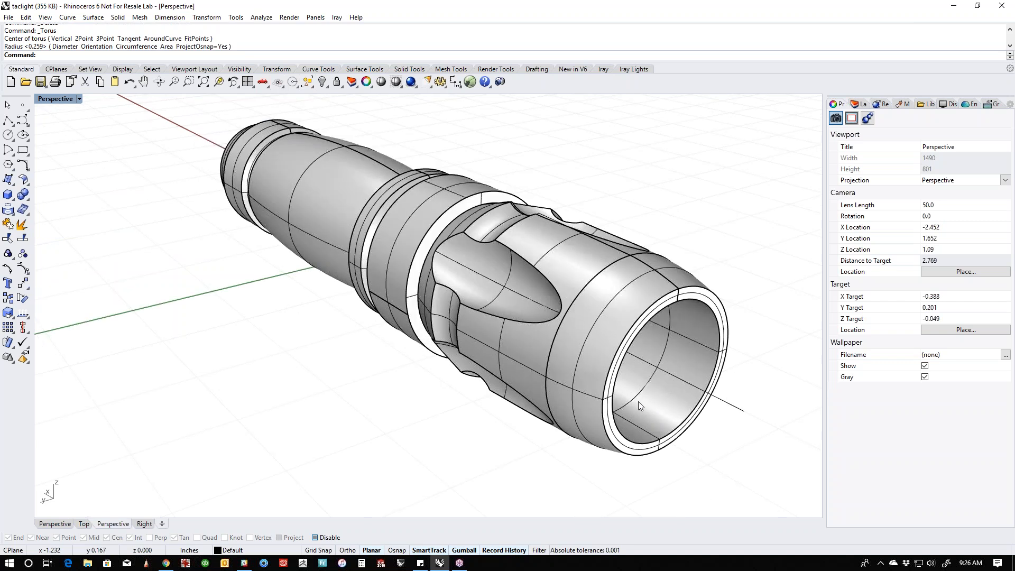
# - Orient the construction plane to the flat end face of the collar behind the head, using the CPlane Object option
pyautogui.keyDown('shift'); pyautogui.moveTo(516, 404); pyautogui.dragTo(576, 418, button='right'); pyautogui.keyUp('shift')
pyautogui.moveTo(479, 400); pyautogui.dragTo(498, 397, button='right')
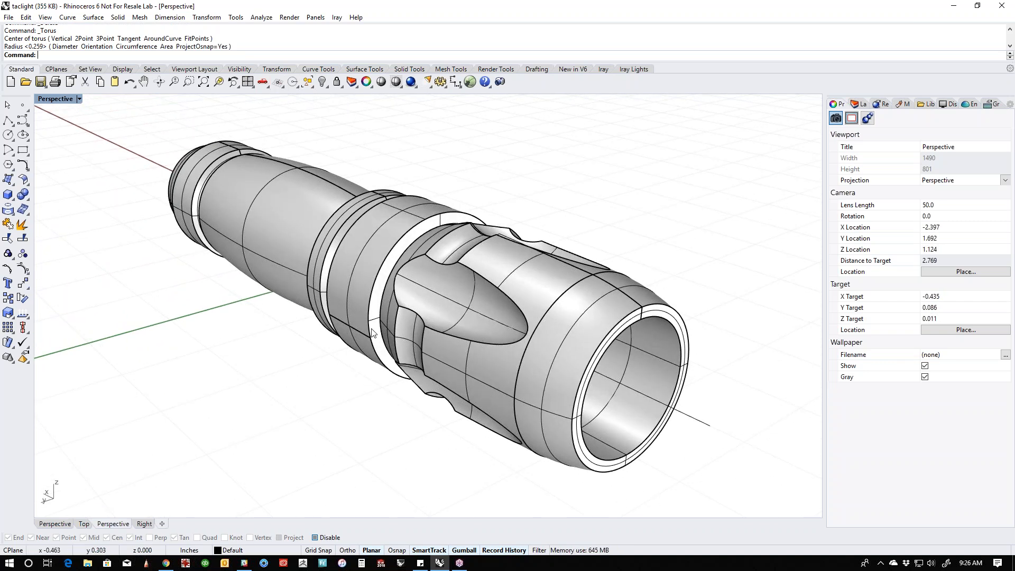
pyautogui.scroll(3, 413, 315)
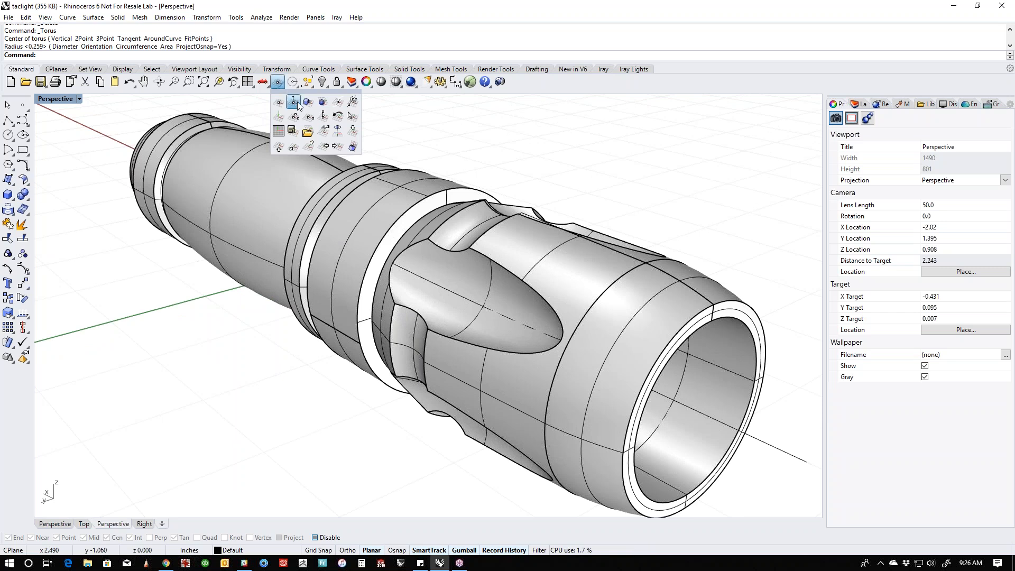
pyautogui.click(277, 82)
pyautogui.scroll(6, 433, 206)
pyautogui.click(434, 210)
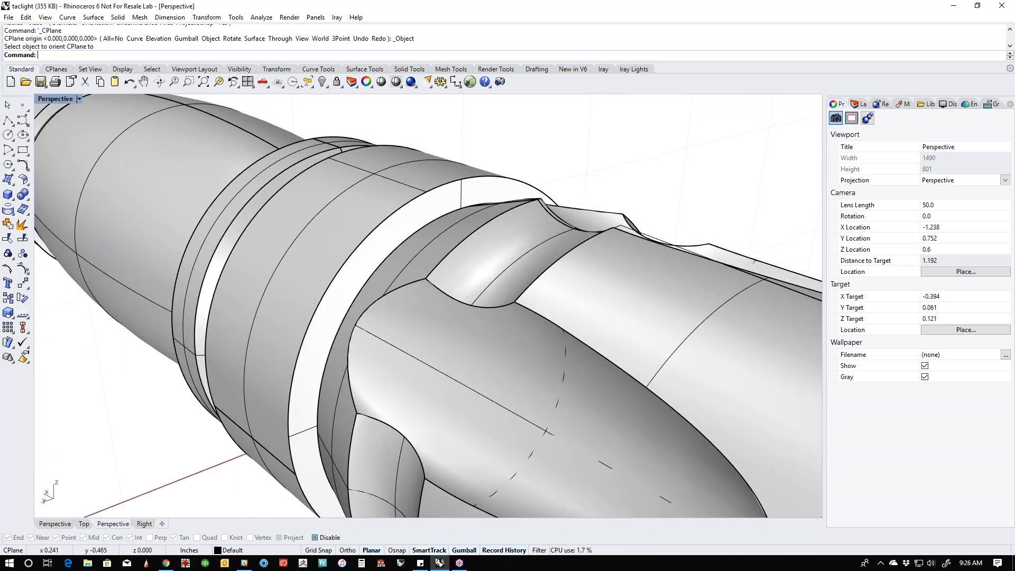
pyautogui.scroll(-10, 423, 232)
pyautogui.moveTo(422, 236); pyautogui.dragTo(398, 316, button='right')
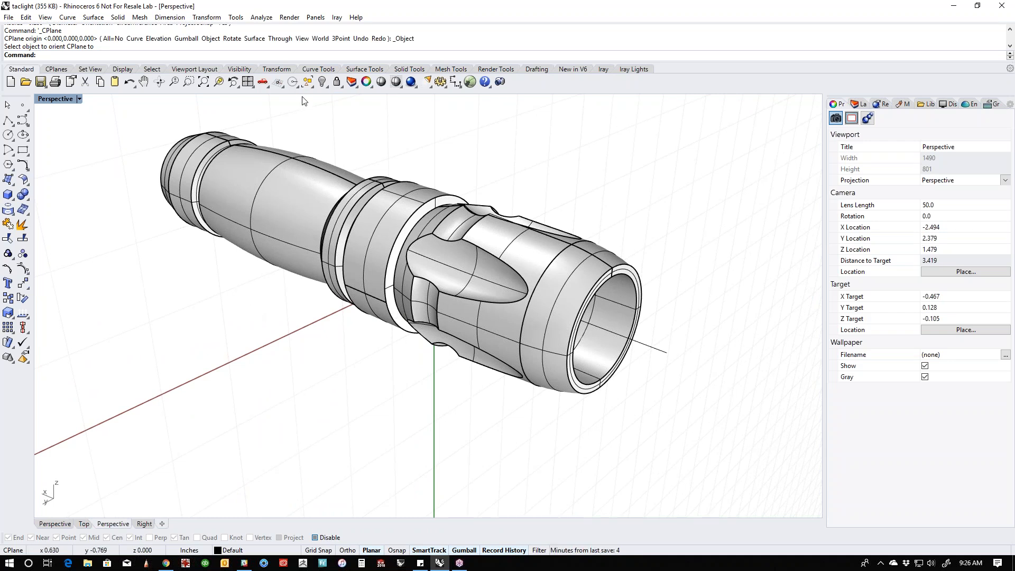
pyautogui.click(280, 88)
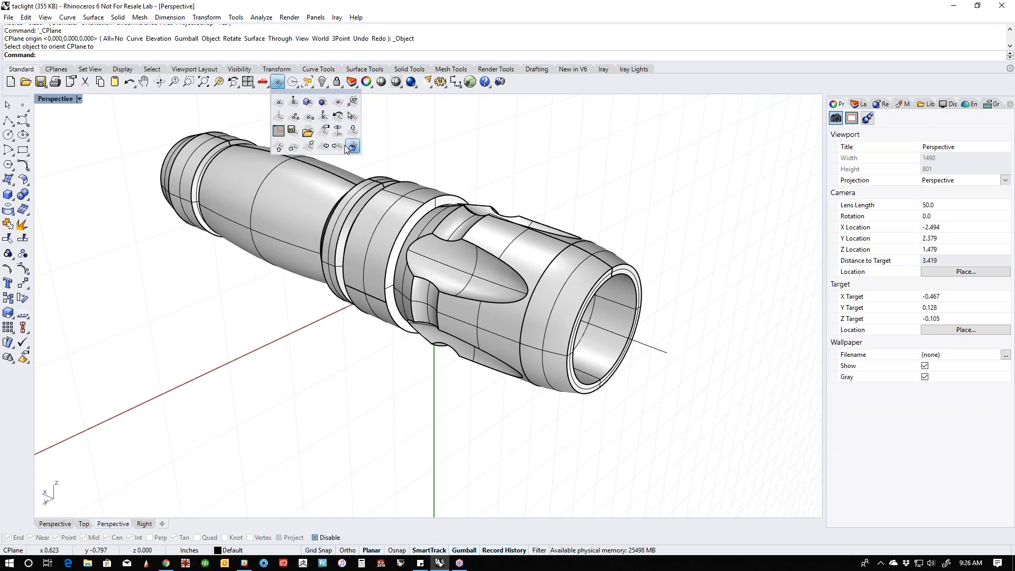
pyautogui.keyDown('shift'); pyautogui.moveTo(478, 183); pyautogui.dragTo(460, 210, button='right'); pyautogui.keyUp('shift')
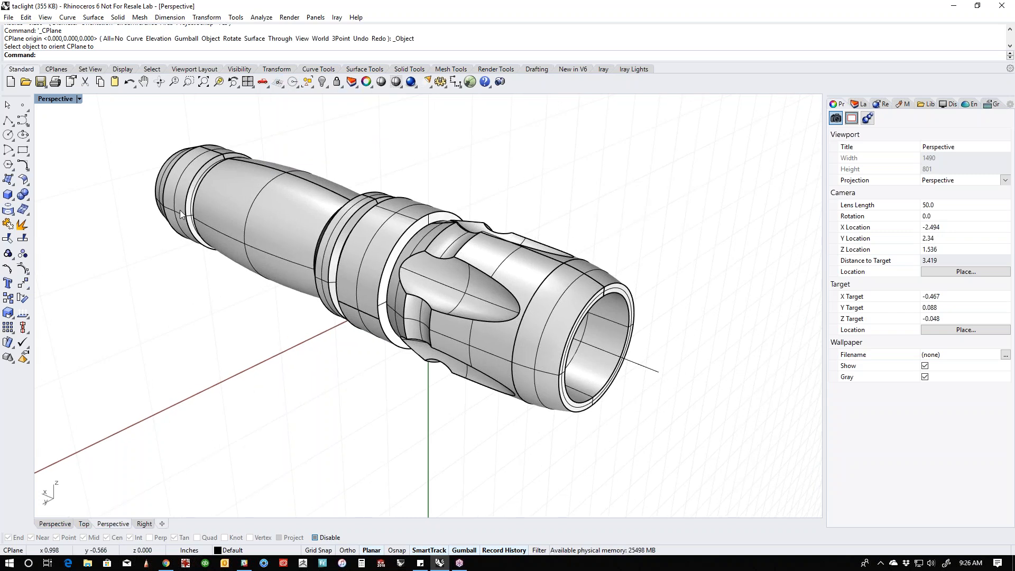
# - Create a torus centred on the flashlight's axis at the head's open end, with a main radius of about 0.27 in
pyautogui.click(15, 202)
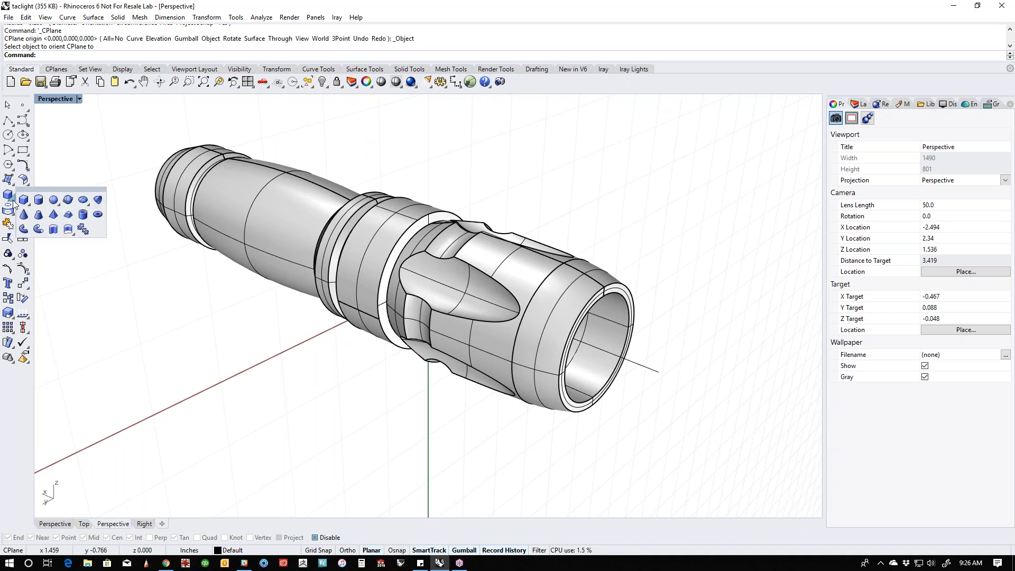
pyautogui.click(83, 229)
pyautogui.press('F3')
pyautogui.press('alt')
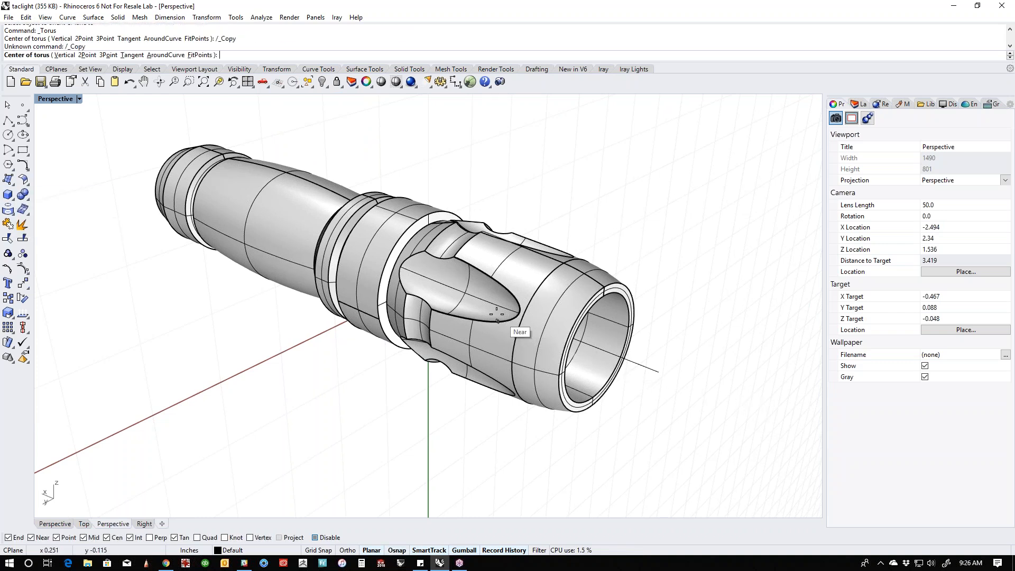
pyautogui.press('alt')
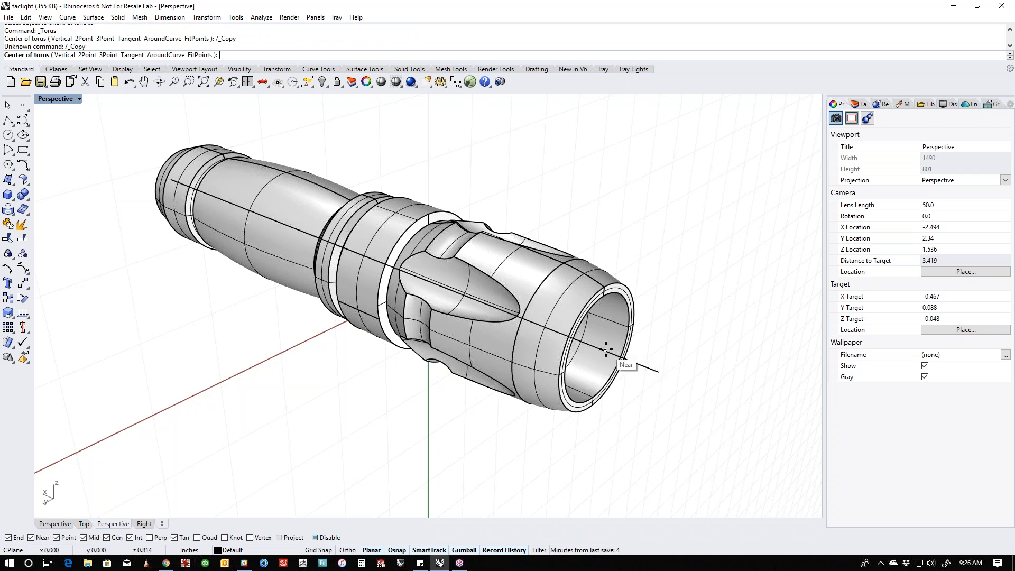
pyautogui.click(616, 366)
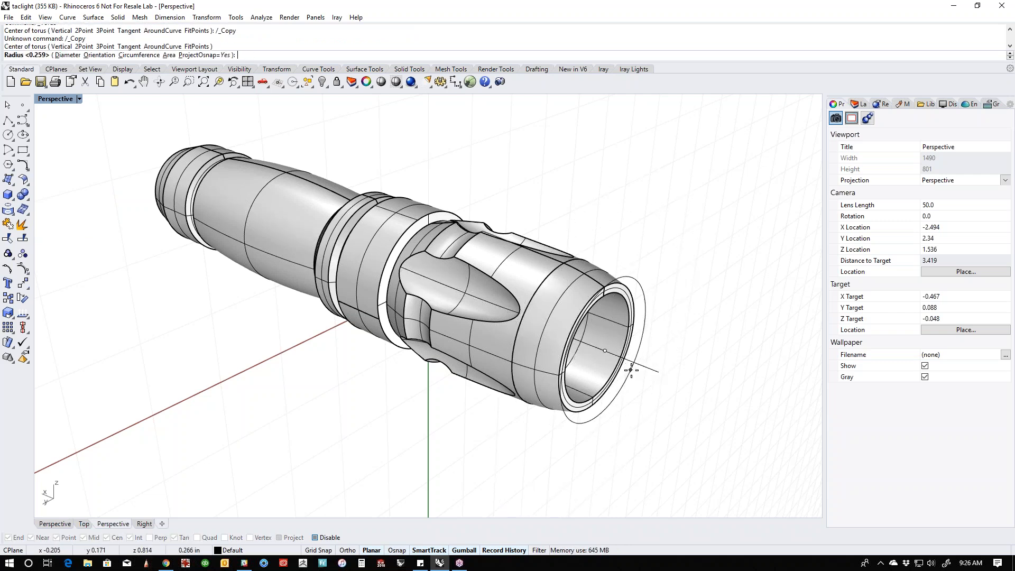
pyautogui.click(629, 369)
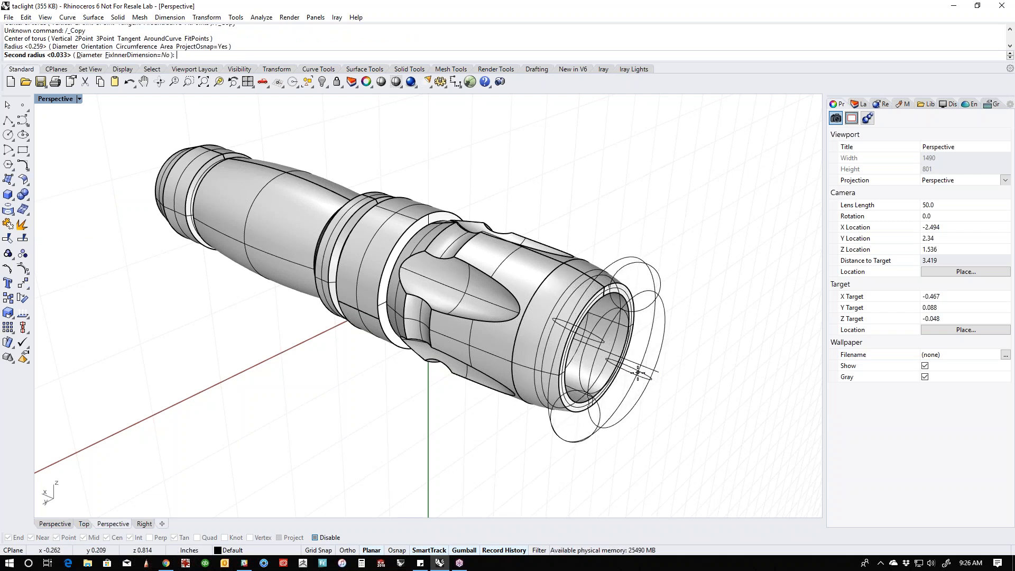
pyautogui.click(640, 371)
pyautogui.click(642, 369)
# - Move the torus along the axis into the head's groove, centre it there and scale it down slightly
pyautogui.moveTo(642, 369); pyautogui.dragTo(455, 308)
pyautogui.moveTo(465, 344); pyautogui.dragTo(534, 334, button='right')
pyautogui.scroll(4, 485, 310)
pyautogui.moveTo(486, 309); pyautogui.dragTo(479, 292, button='right')
pyautogui.moveTo(477, 274); pyautogui.dragTo(449, 273)
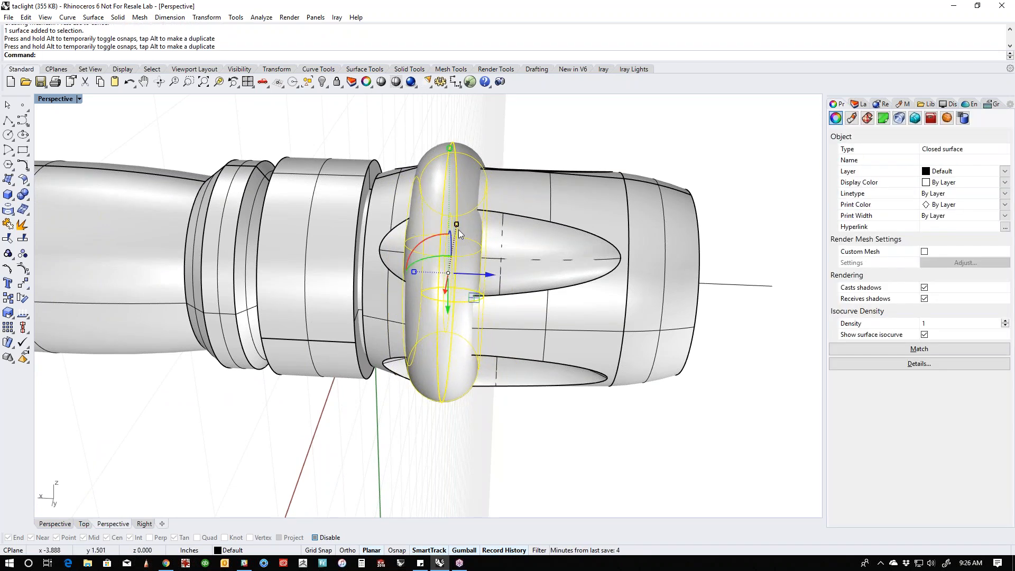
pyautogui.moveTo(455, 224); pyautogui.dragTo(456, 228)
# - Examine how the torus sits in the head's groove from several sides of the flashlight
pyautogui.moveTo(510, 249); pyautogui.dragTo(226, 238, button='right')
pyautogui.click(300, 185)
pyautogui.scroll(-6, 301, 186)
pyautogui.moveTo(317, 201); pyautogui.dragTo(513, 410, button='right')
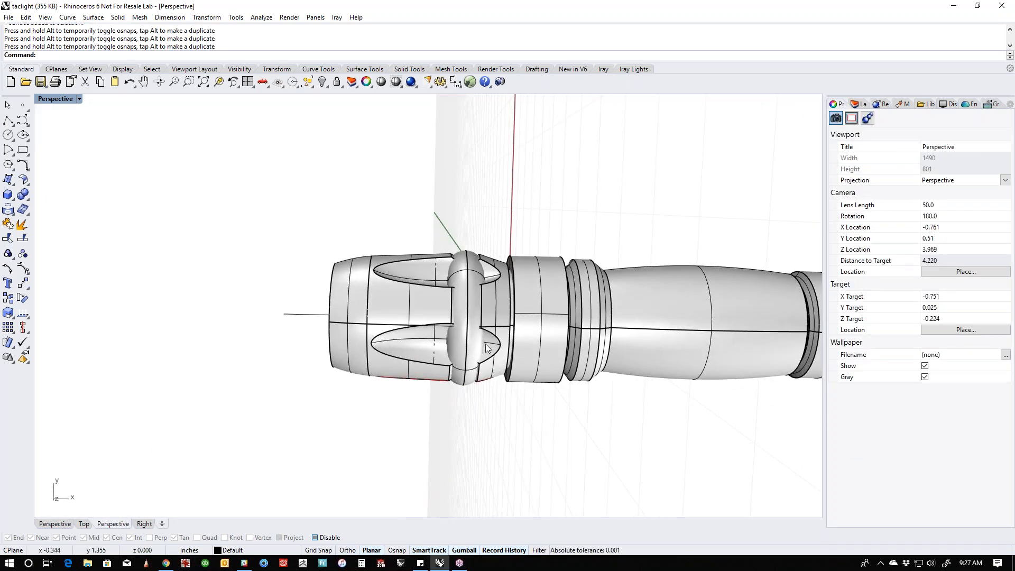
pyautogui.scroll(6, 491, 341)
pyautogui.moveTo(494, 351); pyautogui.dragTo(522, 361, button='right')
pyautogui.scroll(-8, 427, 296)
pyautogui.scroll(5, 476, 316)
# - Pick both outer rim edges of the collar behind the head for Chamfer Edges
pyautogui.click(498, 312)
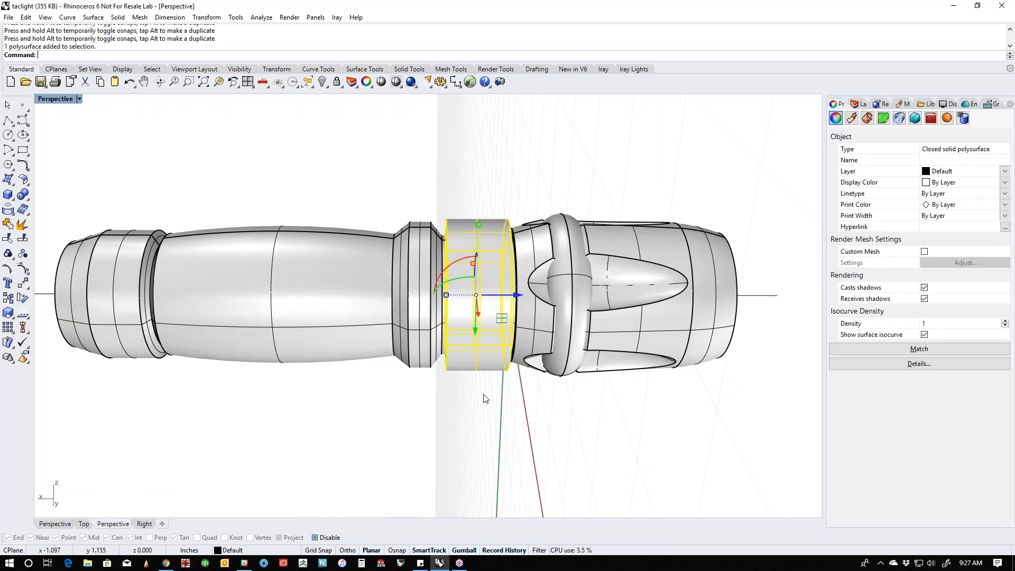
pyautogui.click(483, 395)
pyautogui.keyDown('shift'); pyautogui.moveTo(483, 395); pyautogui.dragTo(484, 422, button='right'); pyautogui.keyUp('shift')
pyautogui.scroll(6, 534, 363)
pyautogui.moveTo(534, 363); pyautogui.dragTo(475, 374, button='right')
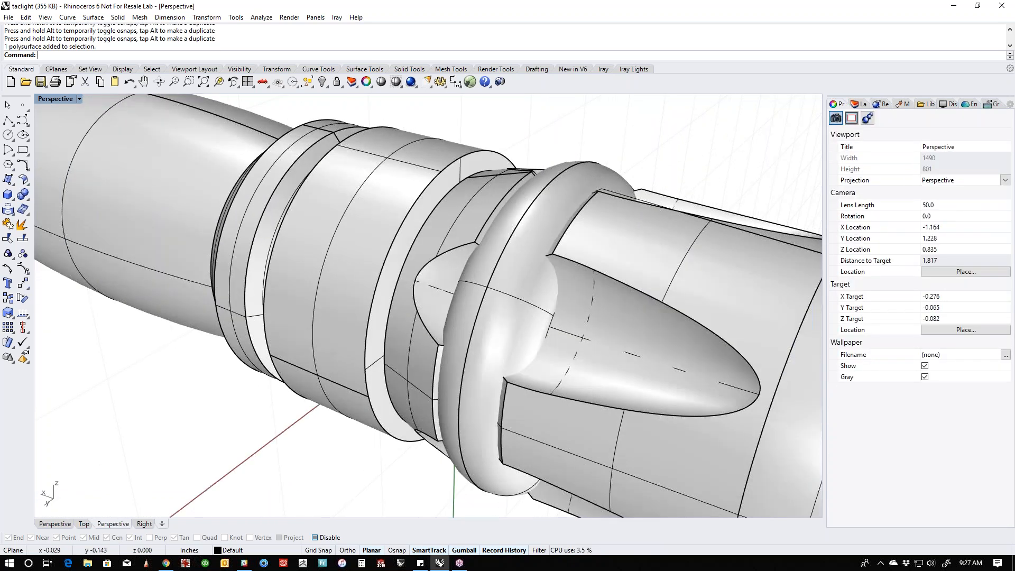
pyautogui.keyDown('shift'); pyautogui.moveTo(458, 184); pyautogui.dragTo(512, 230, button='right'); pyautogui.keyUp('shift')
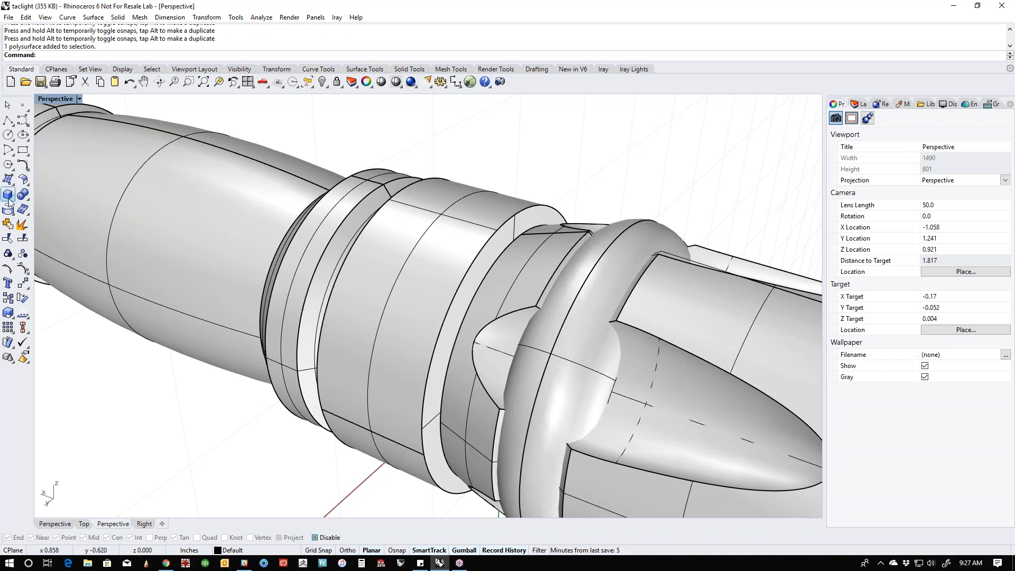
pyautogui.click(26, 201)
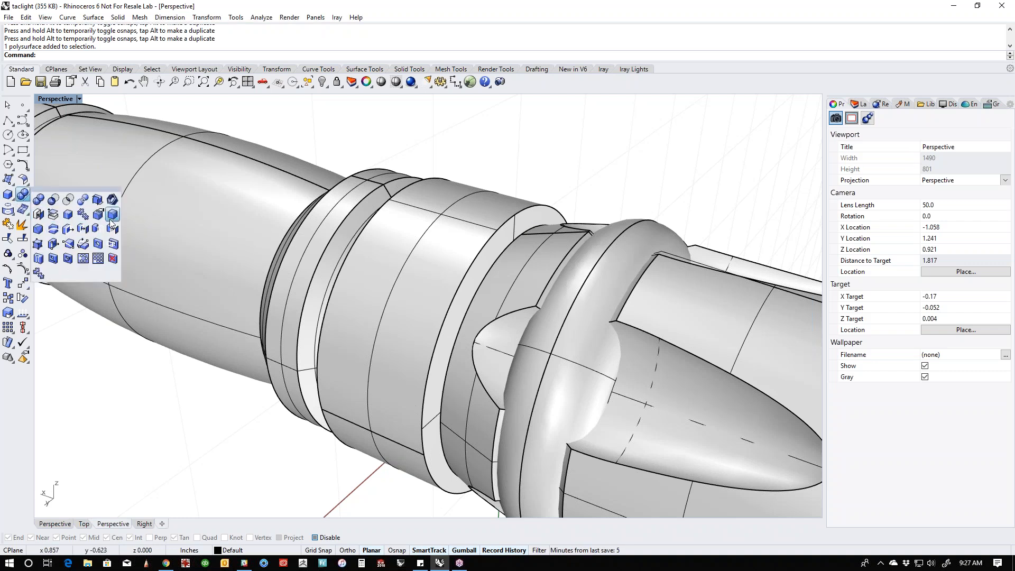
pyautogui.click(41, 231)
pyautogui.click(480, 228)
pyautogui.click(426, 190)
pyautogui.press('Return')
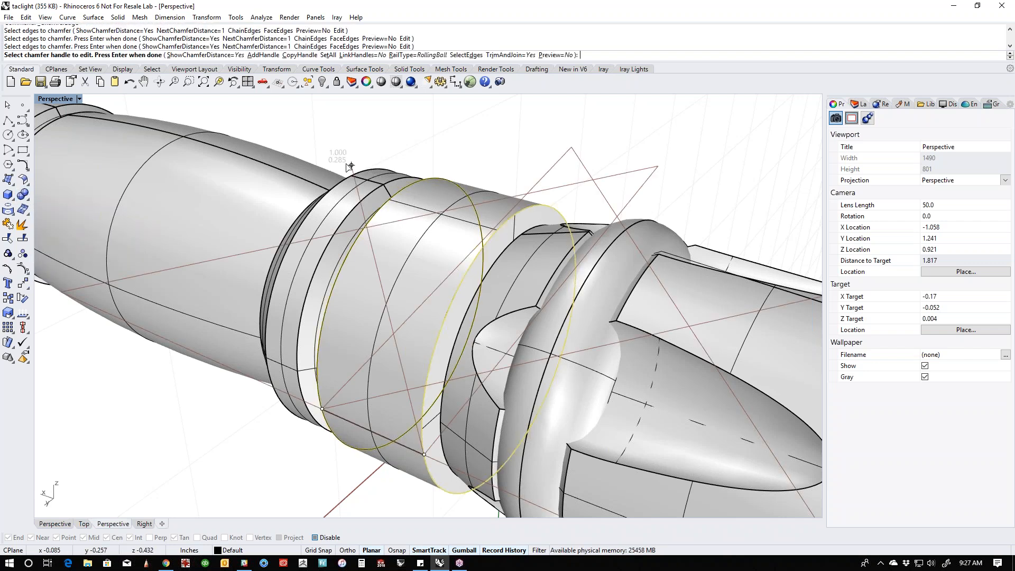
# - Set the chamfer distance of the collar's head-side rim edge to .02
pyautogui.scroll(-2, 517, 315)
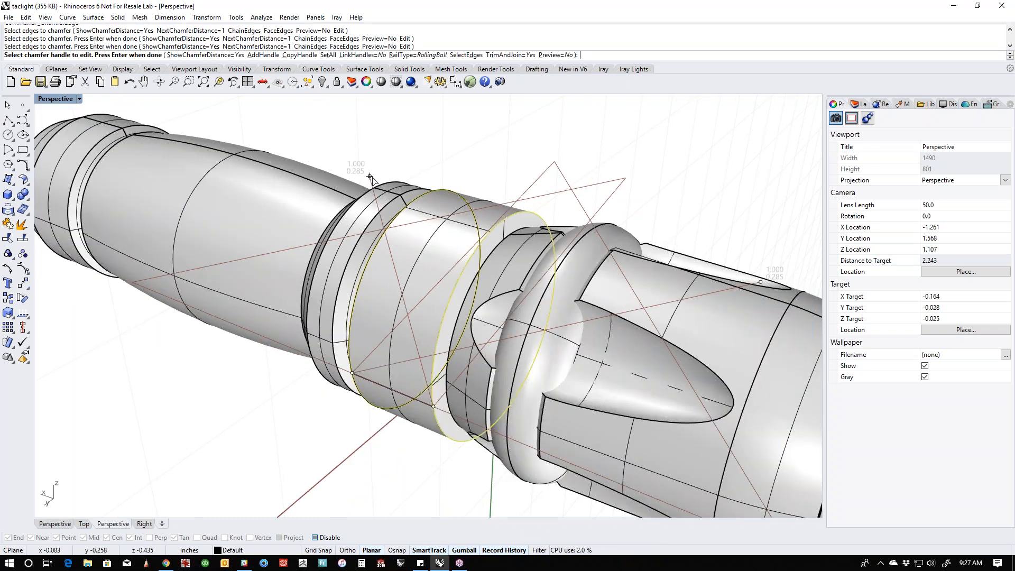
pyautogui.click(370, 177)
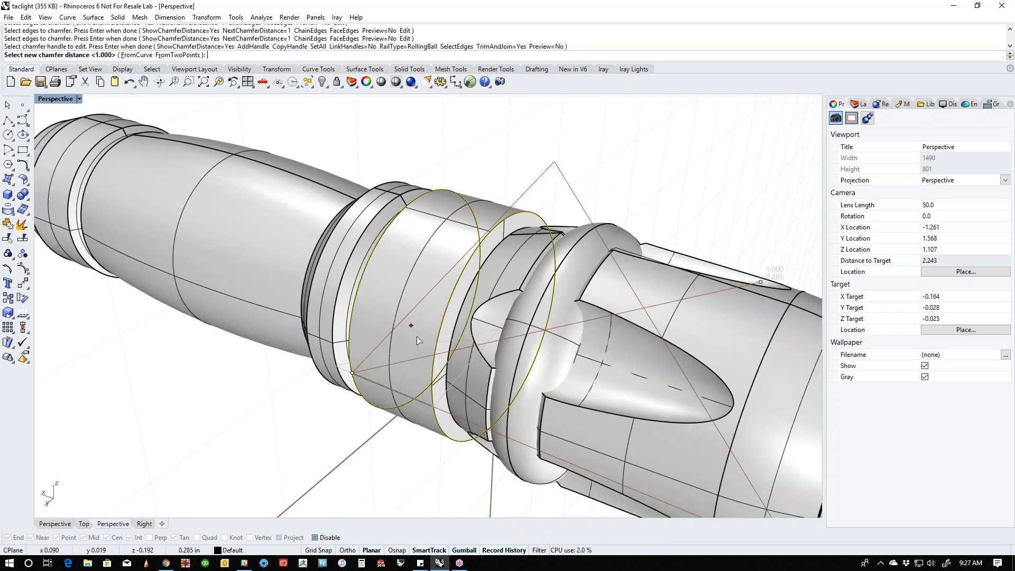
pyautogui.click(426, 399)
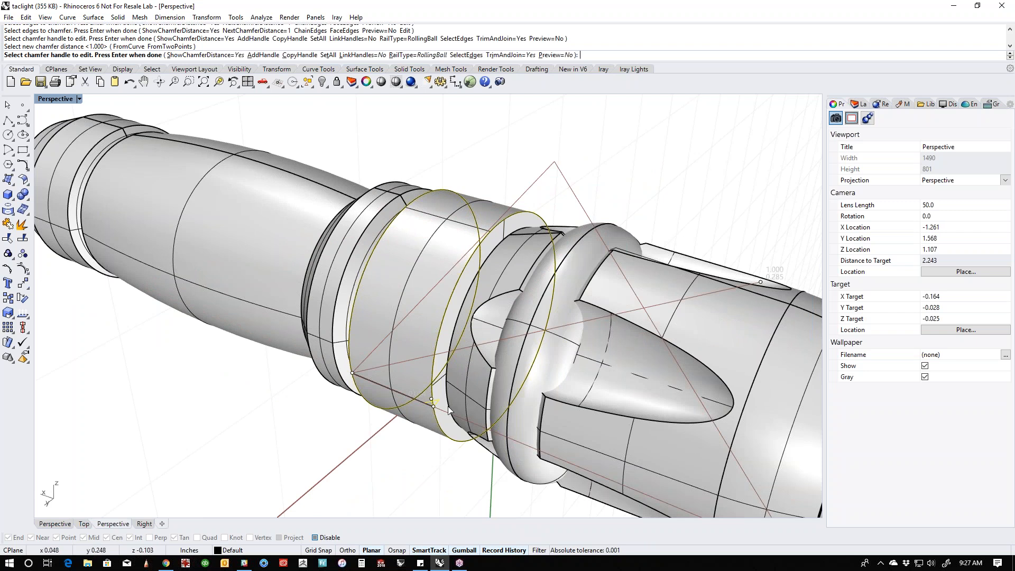
pyautogui.scroll(5, 428, 405)
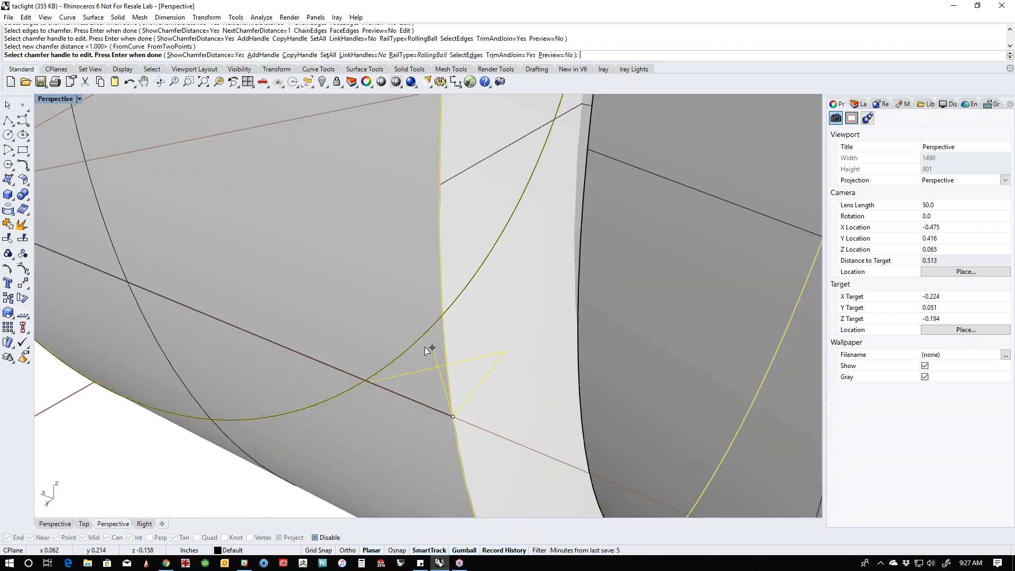
pyautogui.scroll(2, 428, 348)
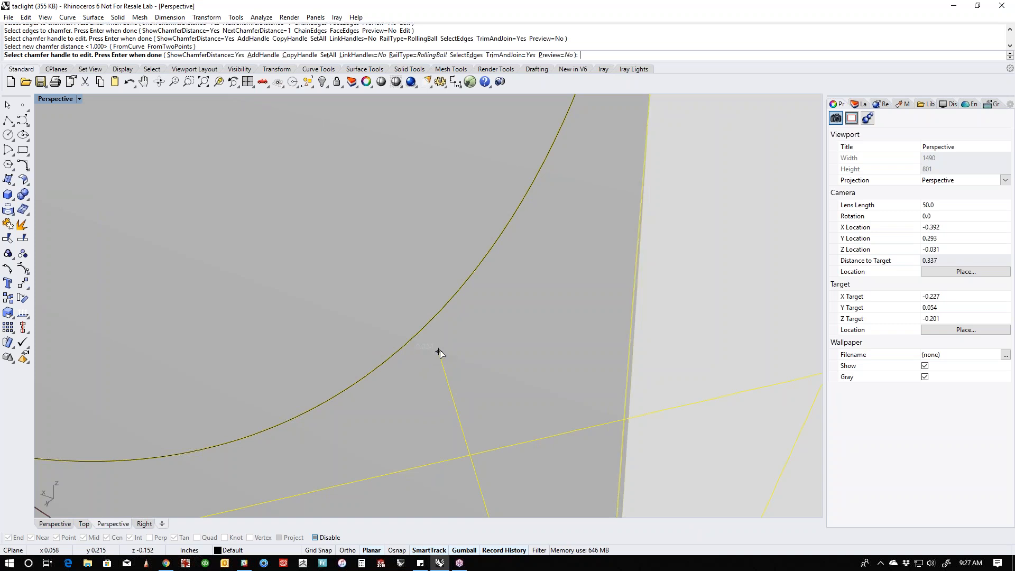
pyautogui.click(439, 352)
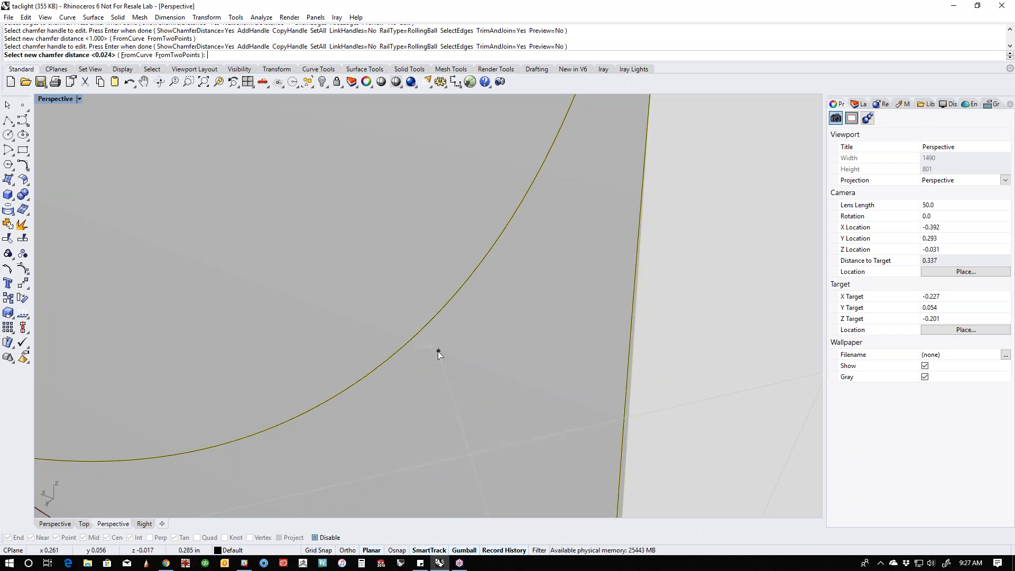
pyautogui.write('2')
pyautogui.press('Return')
# - Set the collar's tail-side rim edge to a chamfer distance of .02, preview the result and apply both chamfers
pyautogui.scroll(-10, 455, 344)
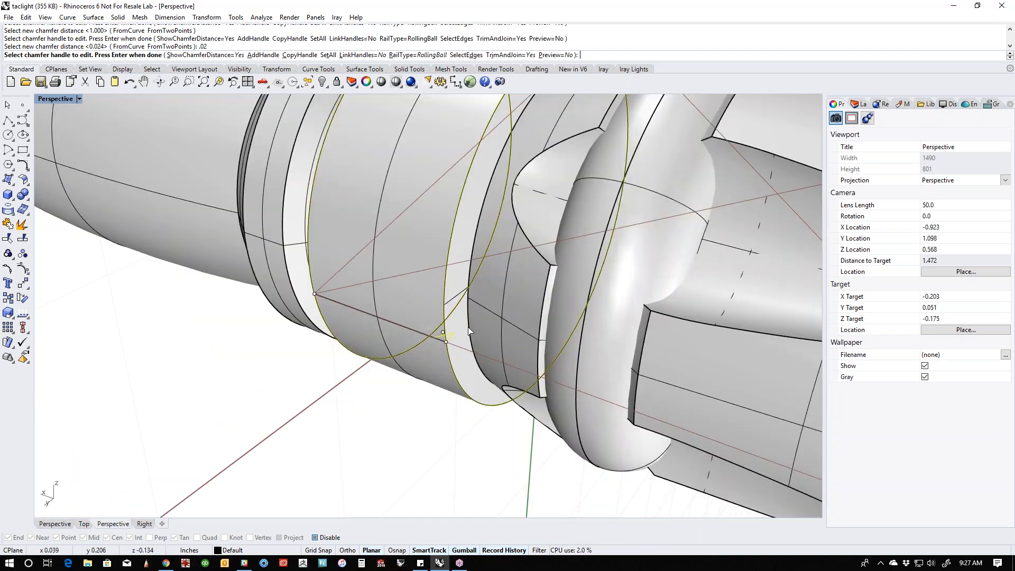
pyautogui.click(371, 309)
pyautogui.write('.02')
pyautogui.press('Return')
pyautogui.keyDown('shift'); pyautogui.moveTo(546, 128); pyautogui.dragTo(531, 185, button='right'); pyautogui.keyUp('shift')
pyautogui.click(557, 55)
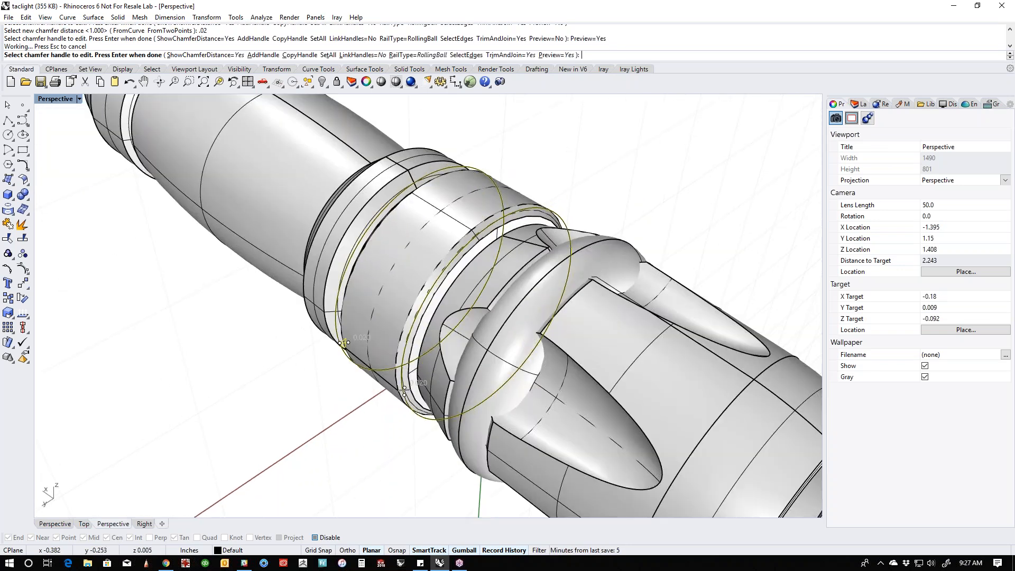
pyautogui.scroll(6, 530, 194)
pyautogui.moveTo(525, 243); pyautogui.dragTo(560, 235, button='right')
pyautogui.scroll(-4, 586, 211)
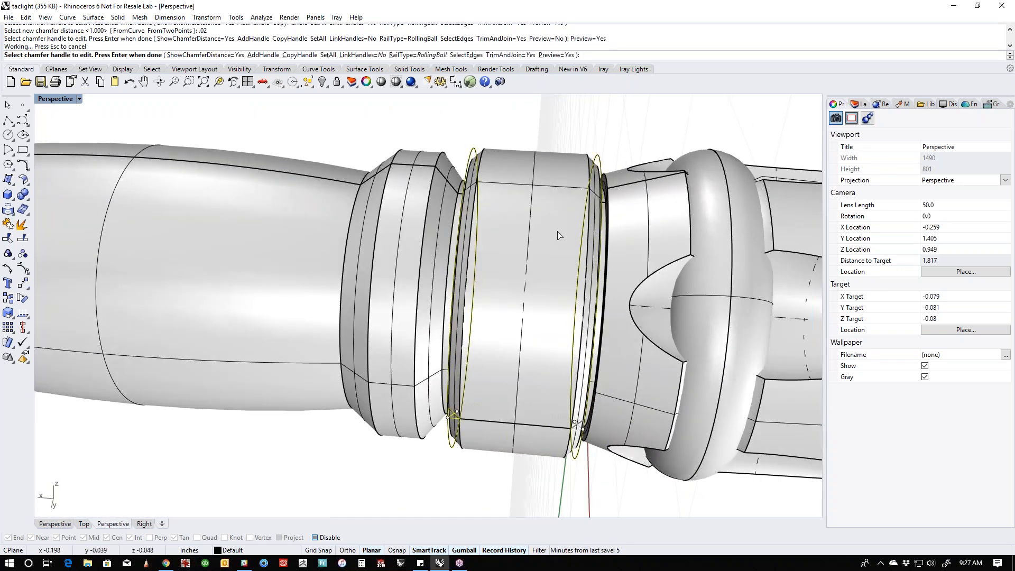
pyautogui.press('Return')
# - Remove the torus from the groove, leaving the head's surface bare
pyautogui.keyDown('shift'); pyautogui.moveTo(617, 156); pyautogui.dragTo(561, 227, button='right'); pyautogui.keyUp('shift')
pyautogui.click(627, 227)
pyautogui.press('Delete')
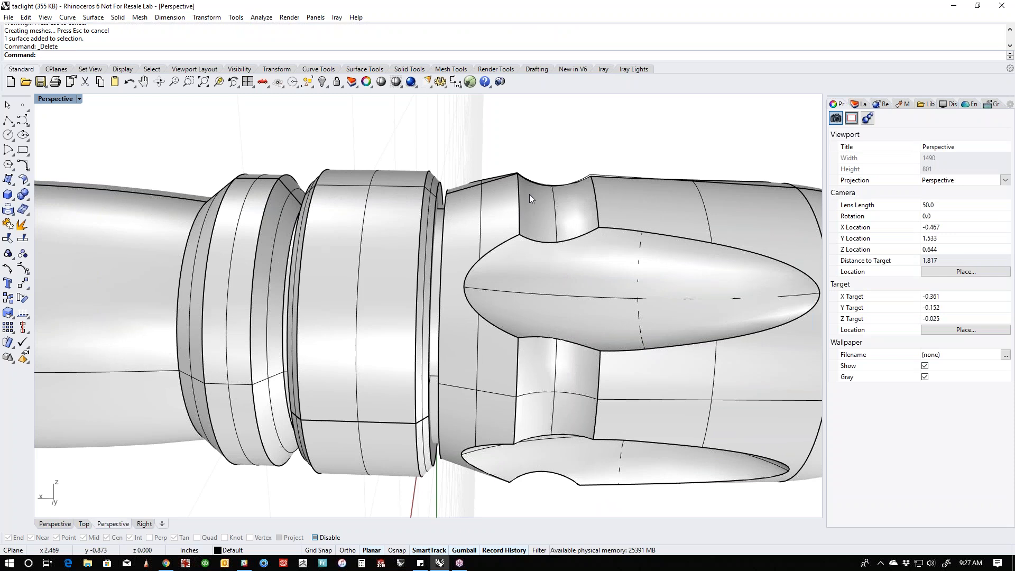
# - Examine the head's teardrop scoop and groove faces by selecting them individually
pyautogui.moveTo(597, 290); pyautogui.dragTo(578, 272, button='right')
pyautogui.scroll(-2, 578, 272)
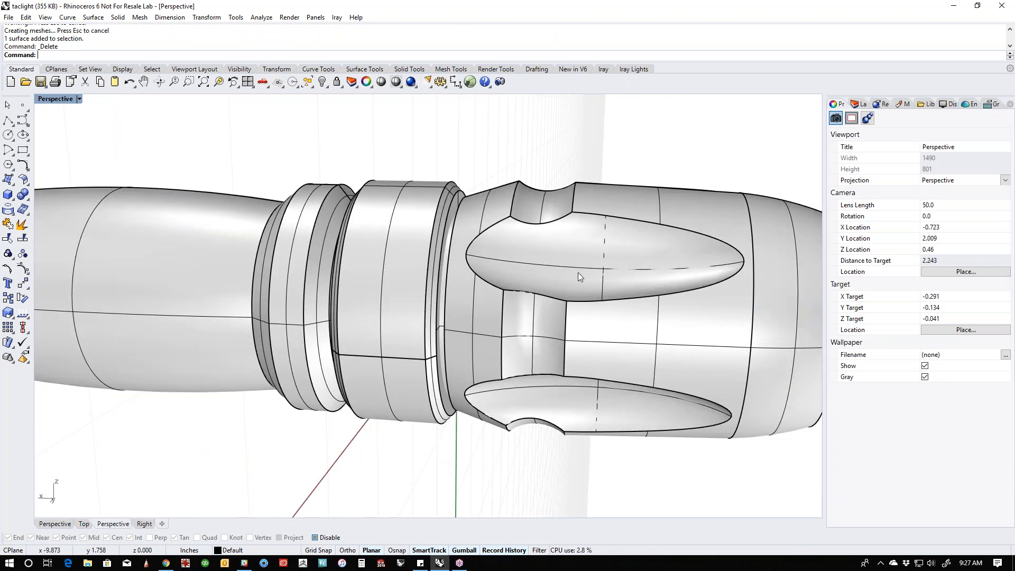
pyautogui.click(578, 271)
pyautogui.keyDown('shift'); pyautogui.click(547, 323); pyautogui.keyUp('shift')
pyautogui.keyDown('shift'); pyautogui.click(552, 209); pyautogui.keyUp('shift')
pyautogui.click(580, 147)
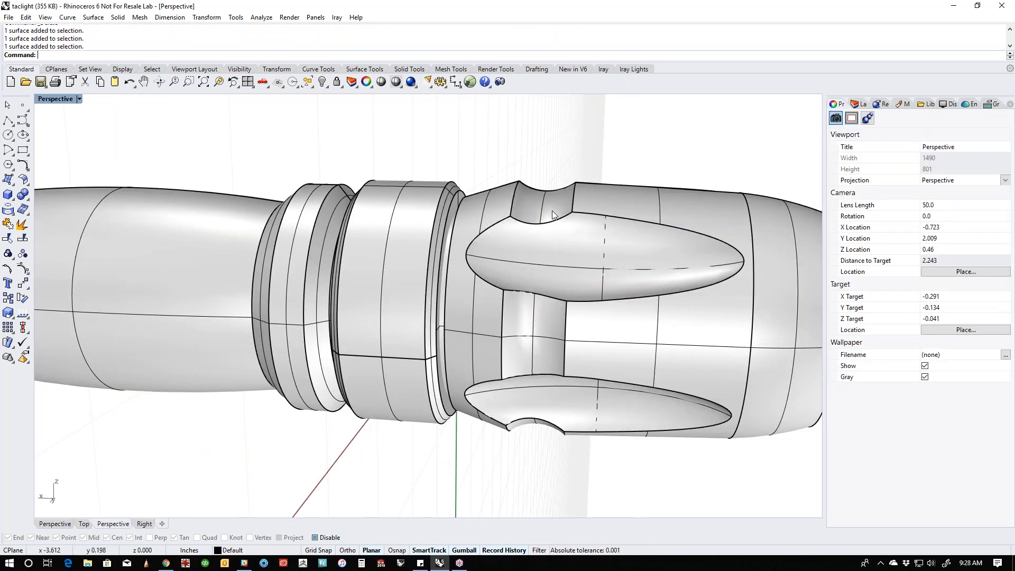
pyautogui.click(522, 341)
pyautogui.click(607, 154)
pyautogui.click(582, 261)
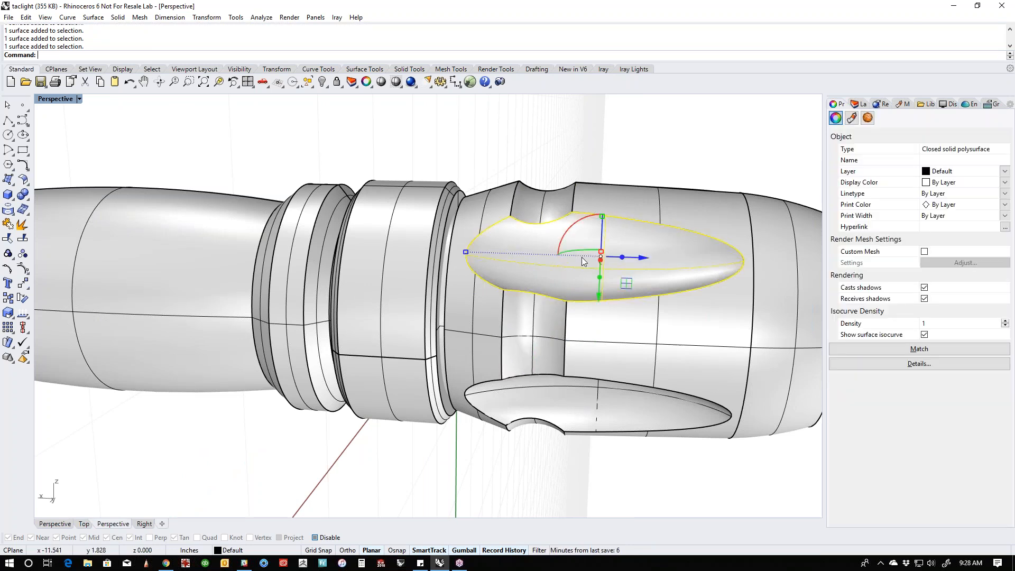
# - Examine the head's groove edge and outer body face by selecting them individually, and clear the selection
pyautogui.click(613, 165)
pyautogui.keyDown('ctrl'); pyautogui.keyDown('shift'); pyautogui.click(624, 200); pyautogui.keyUp('shift'); pyautogui.keyUp('ctrl')
pyautogui.keyDown('ctrl'); pyautogui.keyDown('shift'); pyautogui.click(688, 215); pyautogui.keyUp('shift'); pyautogui.keyUp('ctrl')
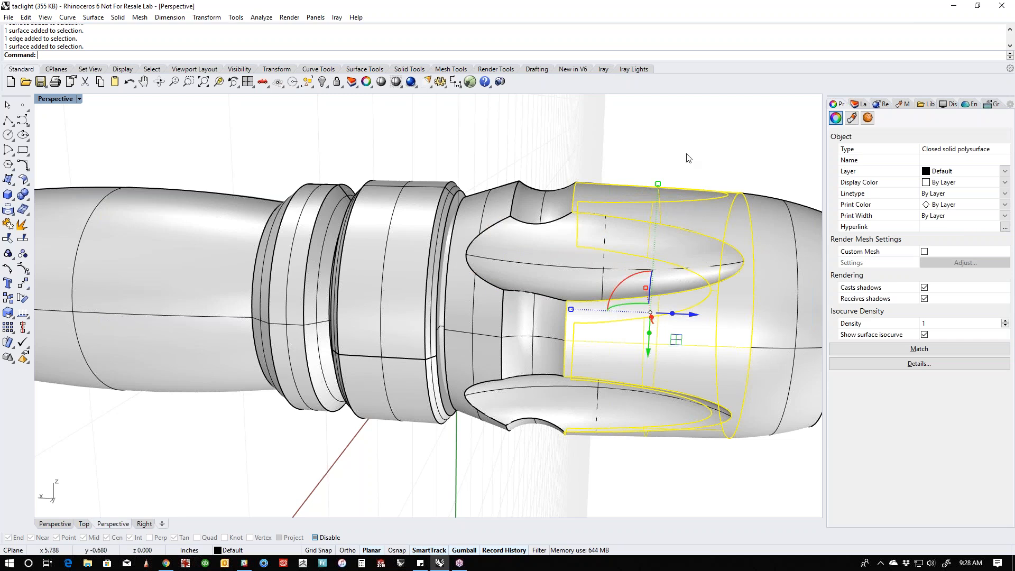
pyautogui.press('Escape')
pyautogui.click(487, 322)
pyautogui.press('Escape')
# - Draw a thin box in the Front view on the collar's upper outline, spanning the flat between its chamfers, and give it a narrow width in the Top view
pyautogui.moveTo(488, 320); pyautogui.dragTo(434, 310, button='right')
pyautogui.scroll(-4, 427, 287)
pyautogui.hotkey('ctrl', 'F2')
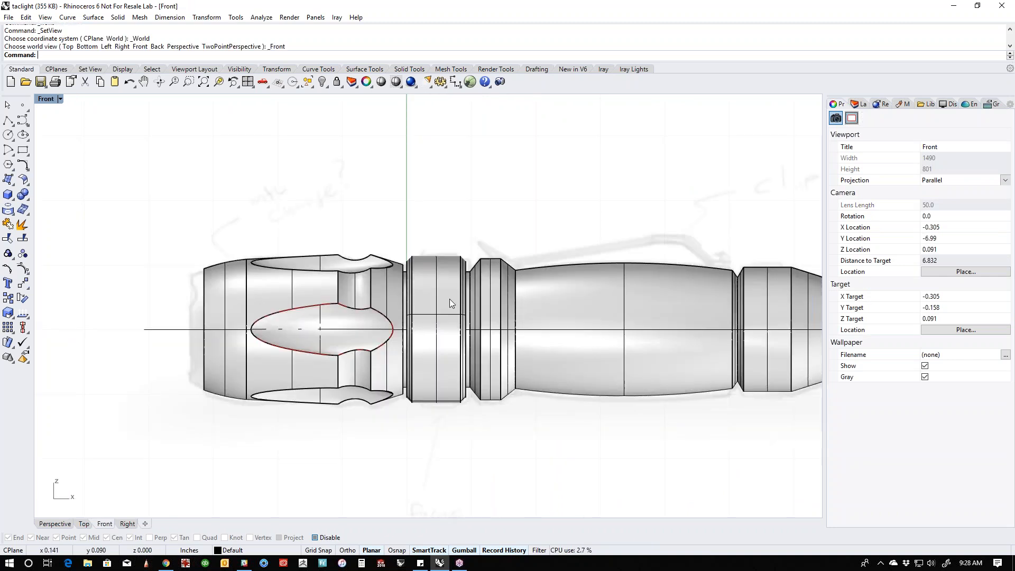
pyautogui.scroll(3, 448, 285)
pyautogui.scroll(3, 423, 253)
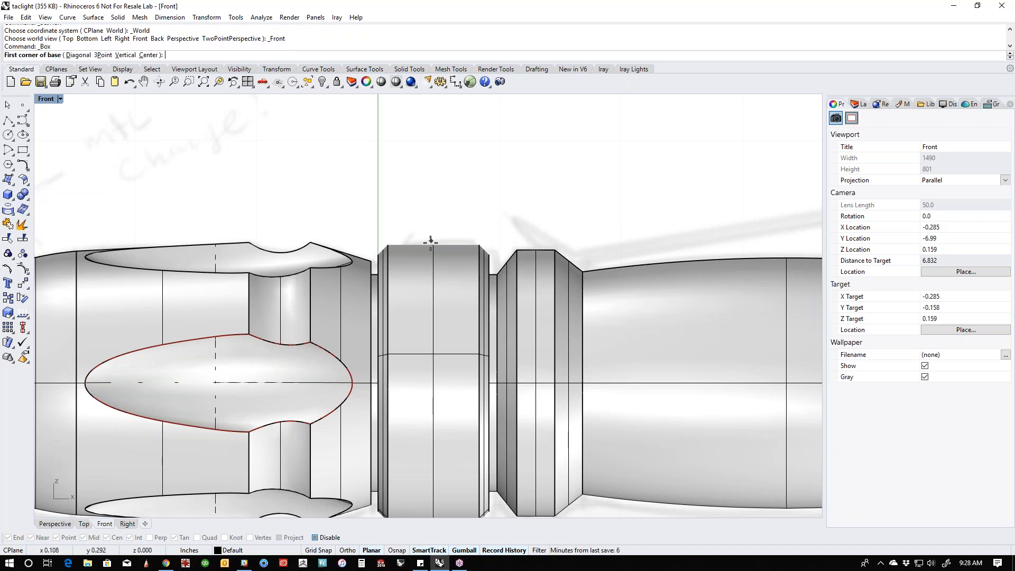
pyautogui.click(388, 244)
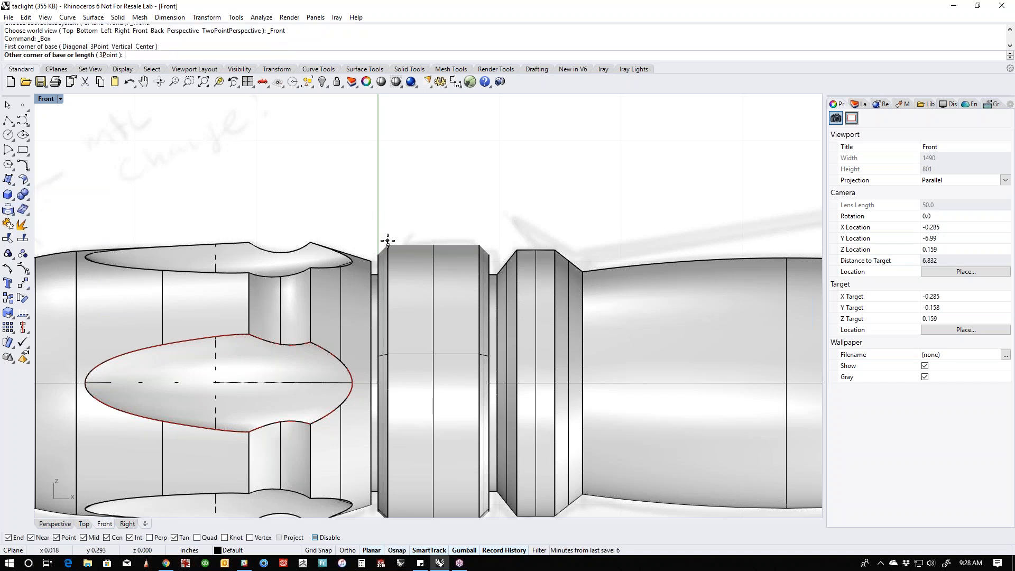
pyautogui.click(477, 237)
pyautogui.write('top')
pyautogui.press('Return')
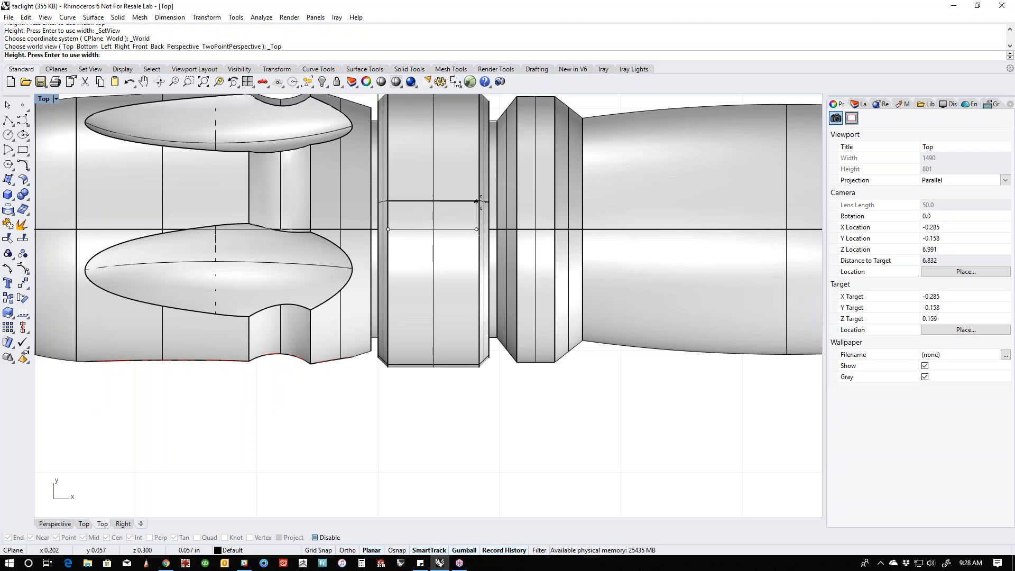
pyautogui.click(477, 206)
# - Move the box so it sits centred across the flashlight's axis on the collar, and clear the selection
pyautogui.click(447, 221)
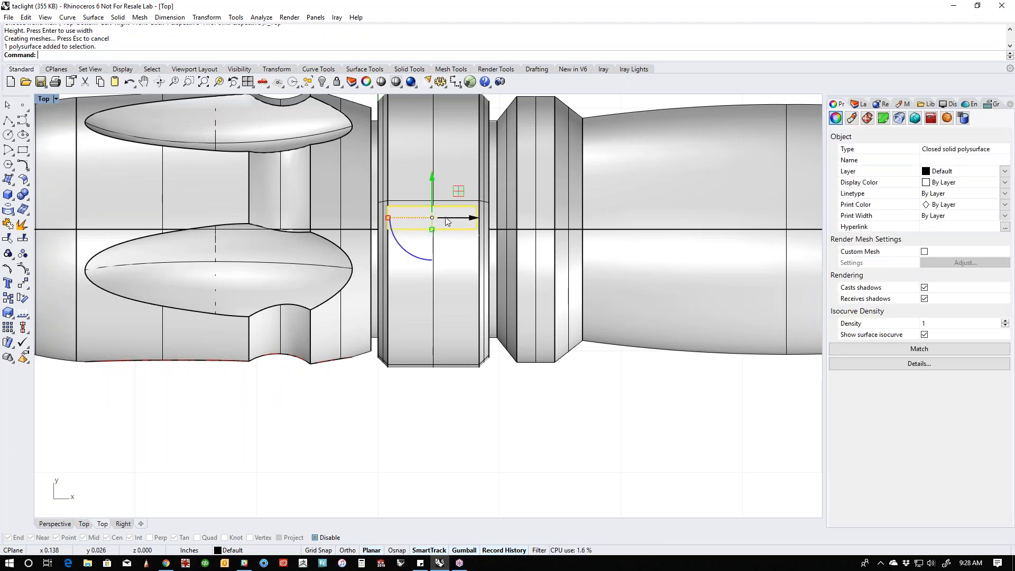
pyautogui.scroll(8, 446, 218)
pyautogui.moveTo(415, 180); pyautogui.dragTo(290, 246)
pyautogui.scroll(-6, 387, 250)
pyautogui.scroll(4, 447, 246)
pyautogui.moveTo(425, 243); pyautogui.dragTo(384, 243)
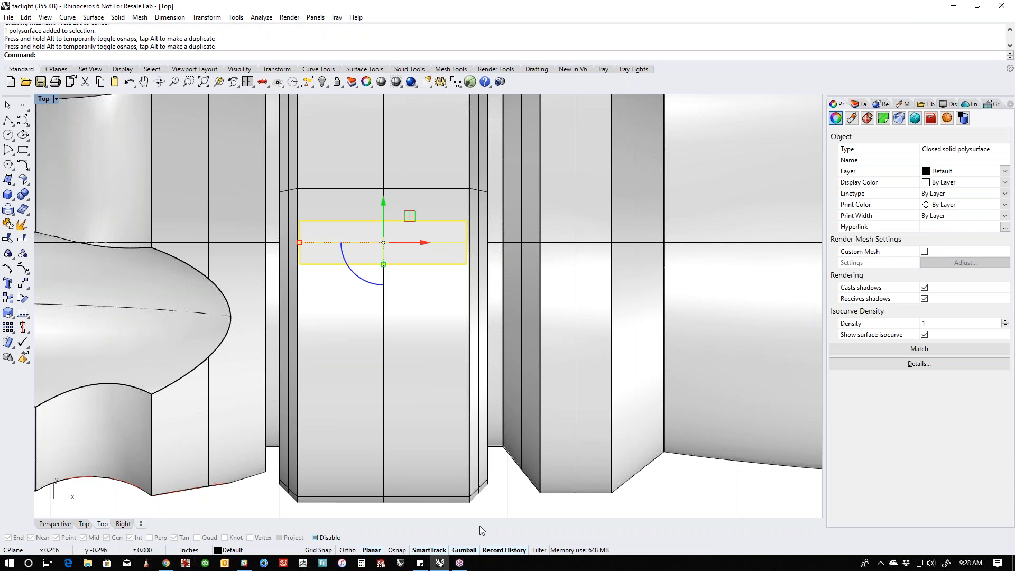
pyautogui.rightClick(465, 550)
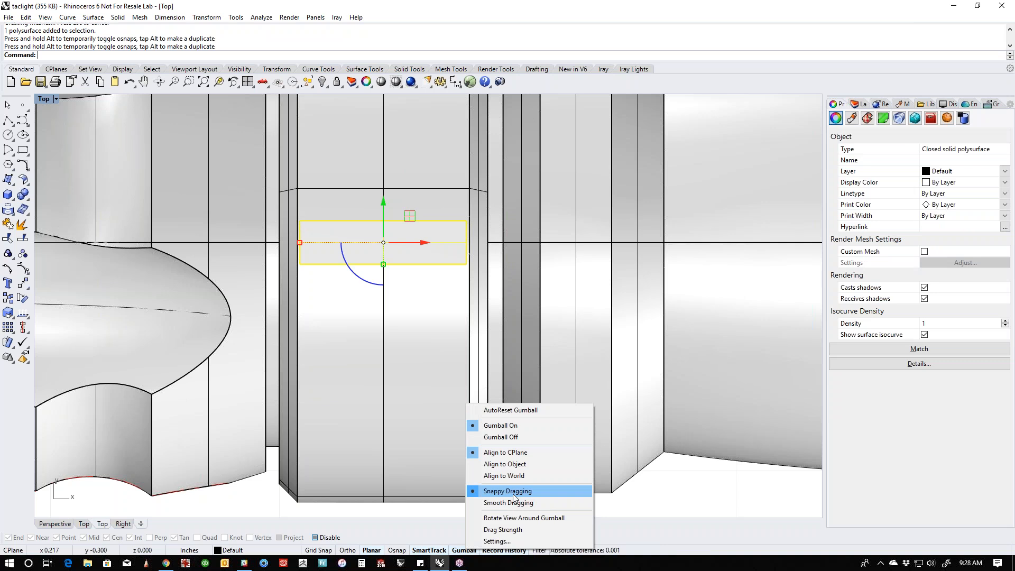
pyautogui.click(655, 475)
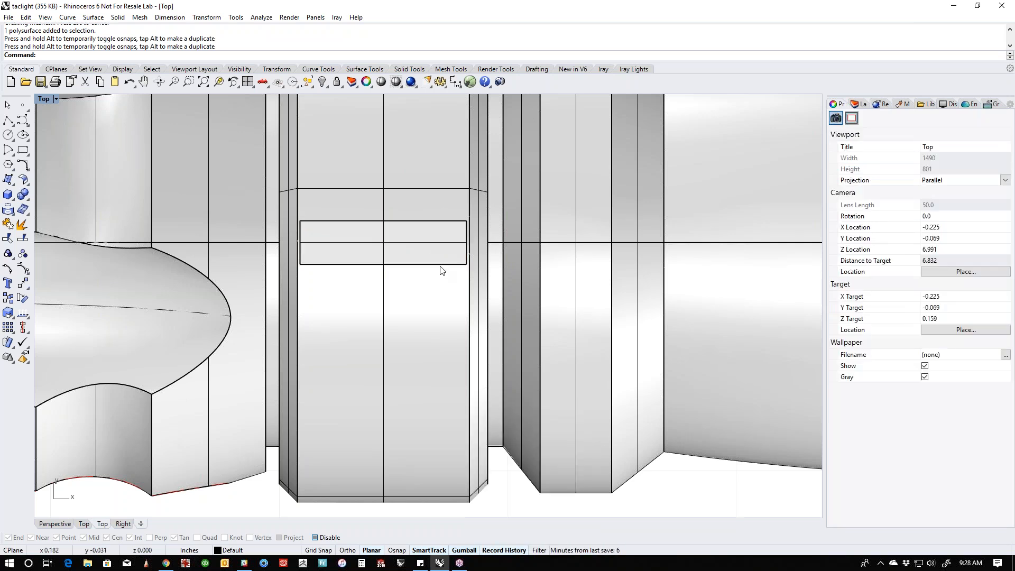
# - Lower the box slightly in the Front view so its base sinks into the collar's outer surface
pyautogui.click(426, 247)
pyautogui.keyDown('alt'); pyautogui.moveTo(426, 247); pyautogui.dragTo(267, 242); pyautogui.keyUp('alt')
pyautogui.scroll(-6, 420, 286)
pyautogui.moveTo(472, 396); pyautogui.dragTo(473, 453, button='right')
pyautogui.hotkey('ctrl', 'F4')
pyautogui.moveTo(338, 317); pyautogui.dragTo(437, 230, button='right')
pyautogui.scroll(8, 392, 293)
pyautogui.click(437, 230)
pyautogui.write('f')
pyautogui.press('Return')
pyautogui.scroll(8, 326, 228)
pyautogui.moveTo(278, 262); pyautogui.dragTo(388, 265, button='right')
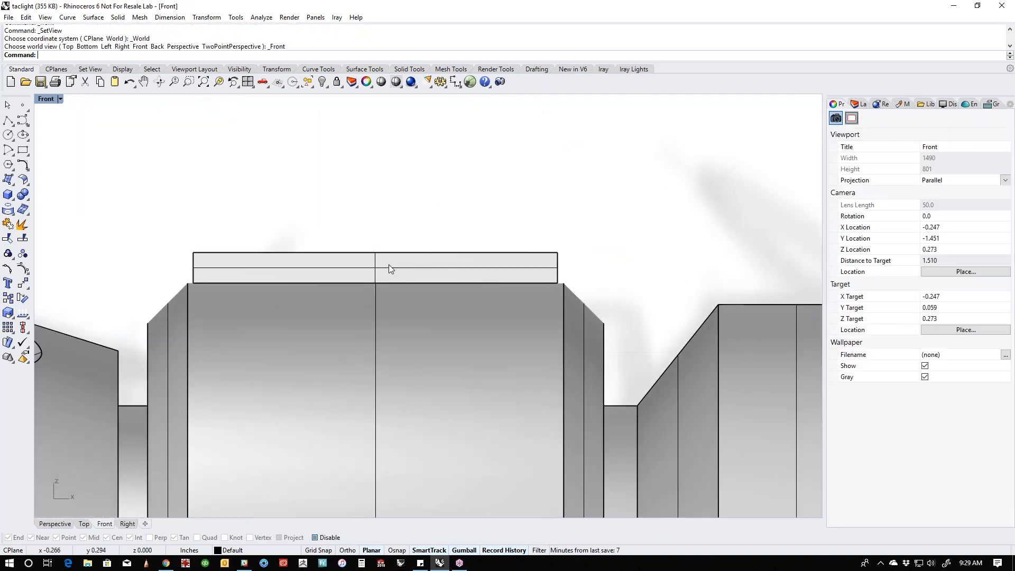
pyautogui.click(388, 264)
pyautogui.moveTo(376, 228); pyautogui.dragTo(375, 235)
pyautogui.click(373, 219)
pyautogui.scroll(-8, 390, 227)
pyautogui.click(417, 245)
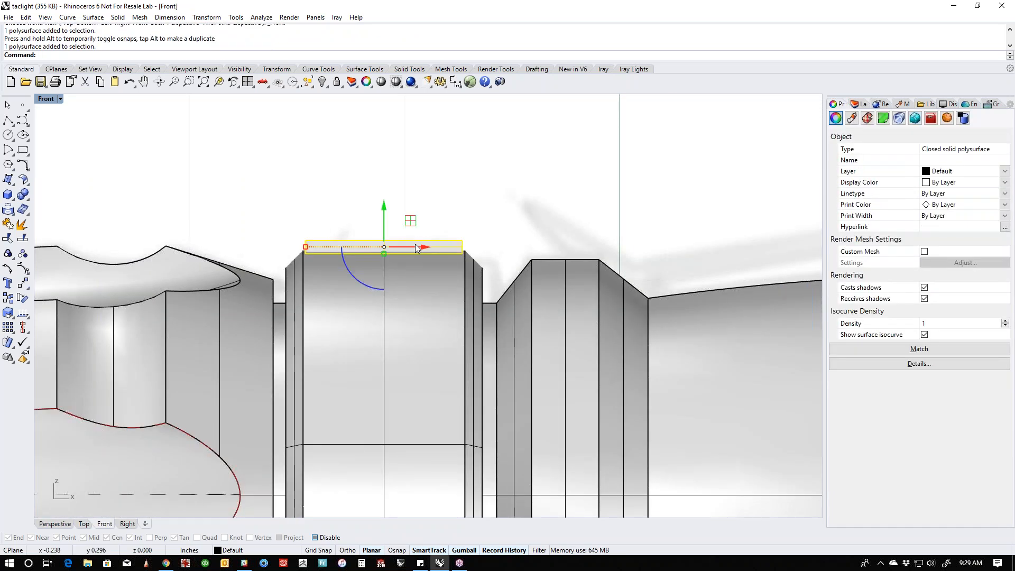
pyautogui.hotkey('ctrl', 'F4')
pyautogui.click(485, 225)
pyautogui.scroll(-4, 485, 226)
pyautogui.moveTo(485, 226); pyautogui.dragTo(541, 234, button='right')
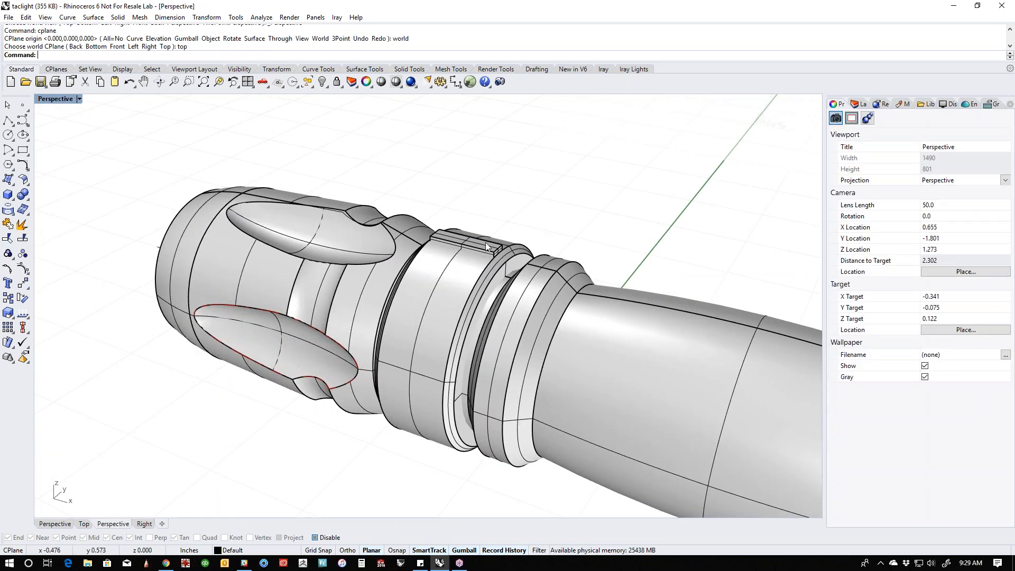
pyautogui.click(482, 241)
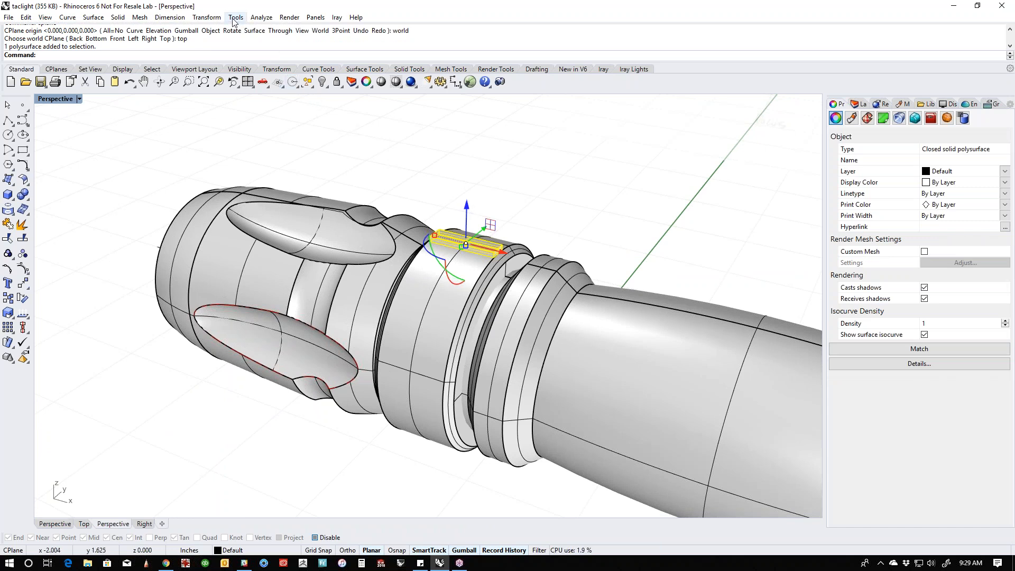
pyautogui.click(206, 17)
pyautogui.moveTo(240, 153)
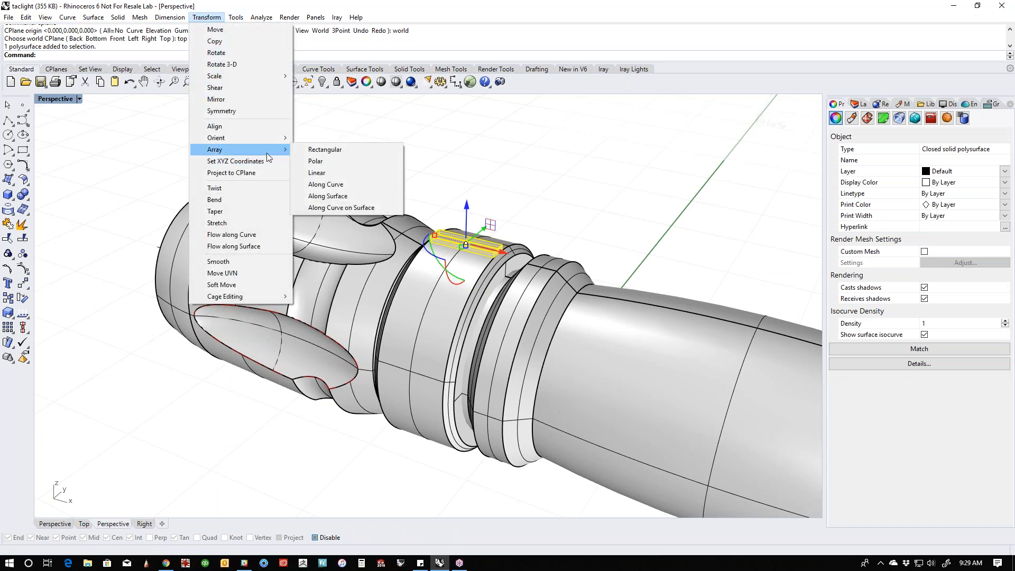
pyautogui.click(315, 160)
pyautogui.scroll(3, 479, 284)
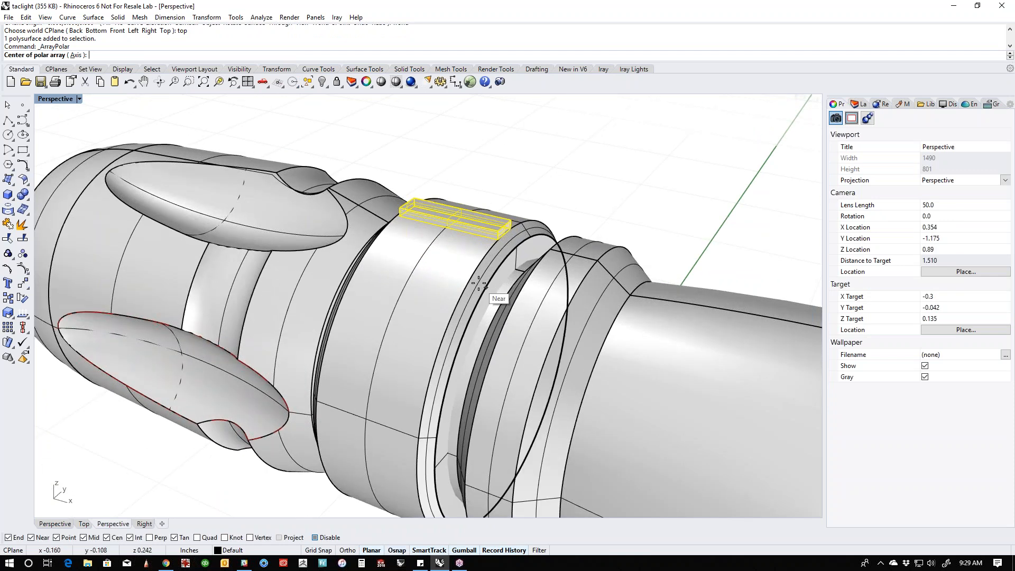
pyautogui.click(476, 280)
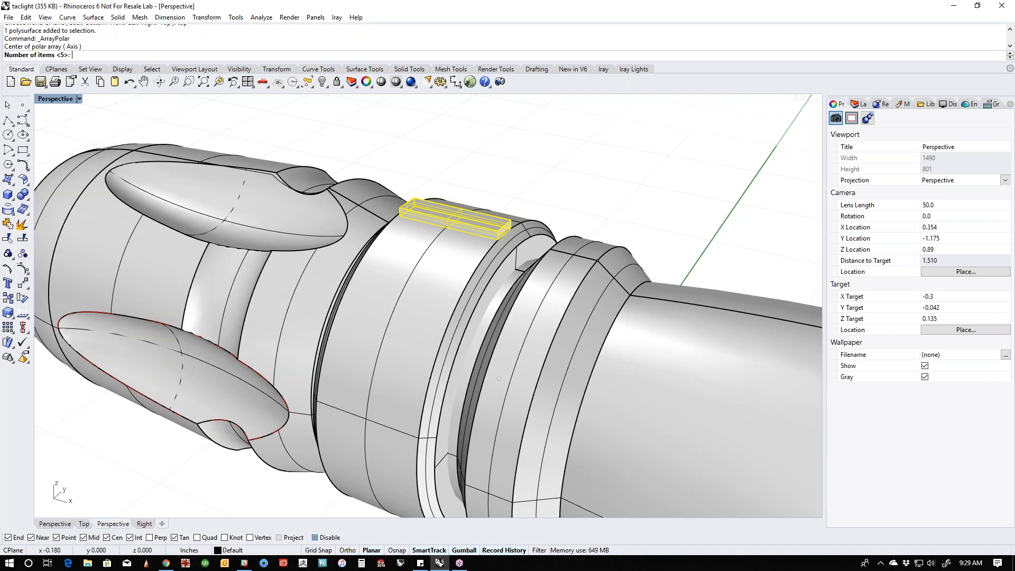
pyautogui.write('15')
pyautogui.press('Return')
pyautogui.scroll(-5, 476, 281)
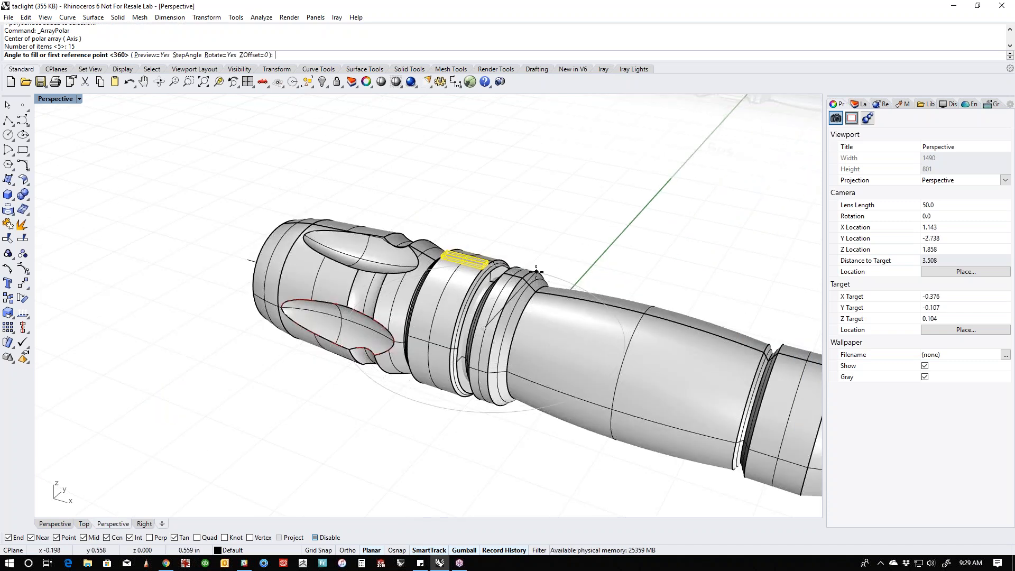
pyautogui.press('Escape')
pyautogui.press('Escape')
# - Isolate the box and the collar from the rest of the flashlight
pyautogui.scroll(4, 477, 260)
pyautogui.click(477, 261)
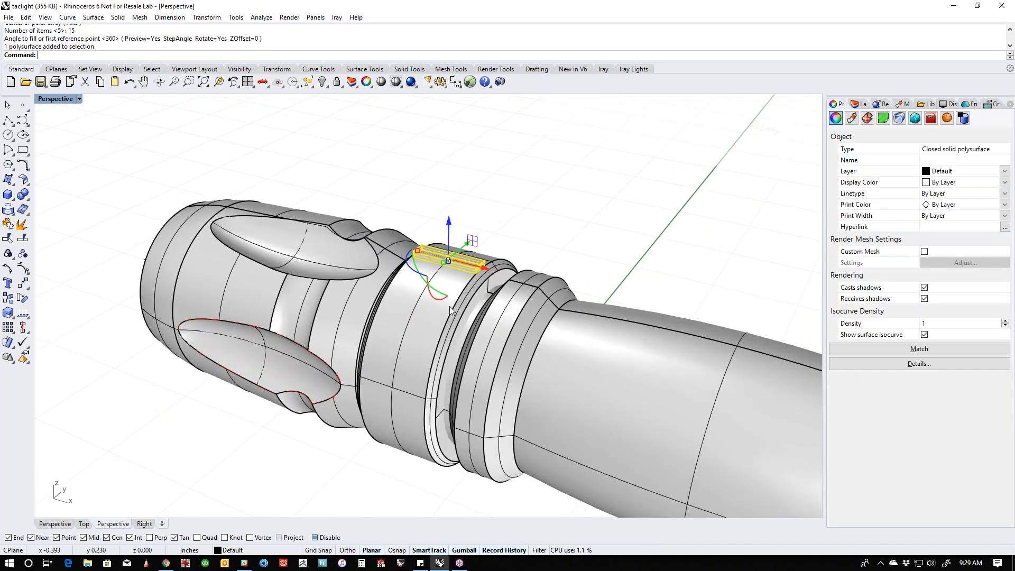
pyautogui.keyDown('shift'); pyautogui.click(448, 306); pyautogui.keyUp('shift')
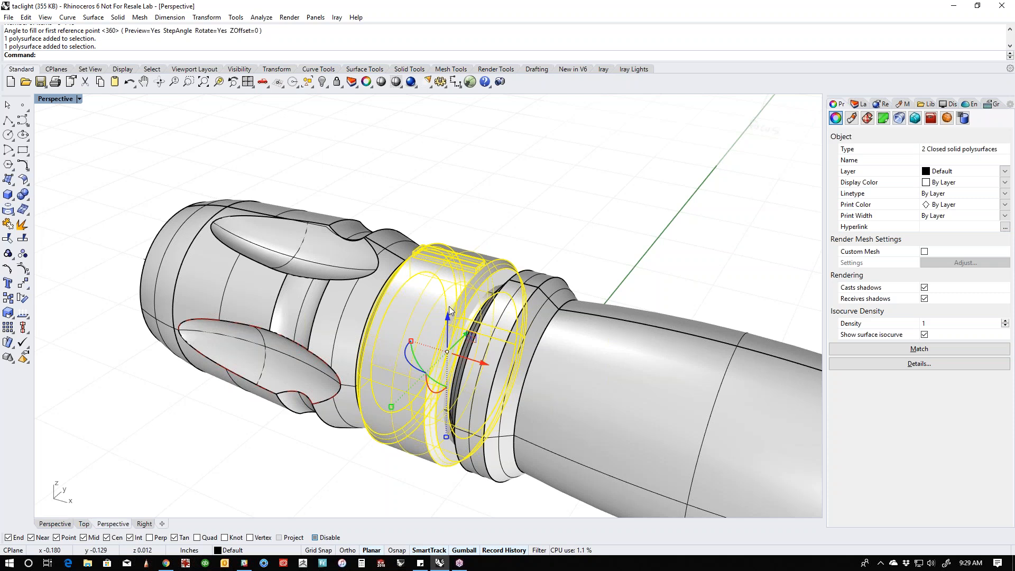
pyautogui.write('Isolate')
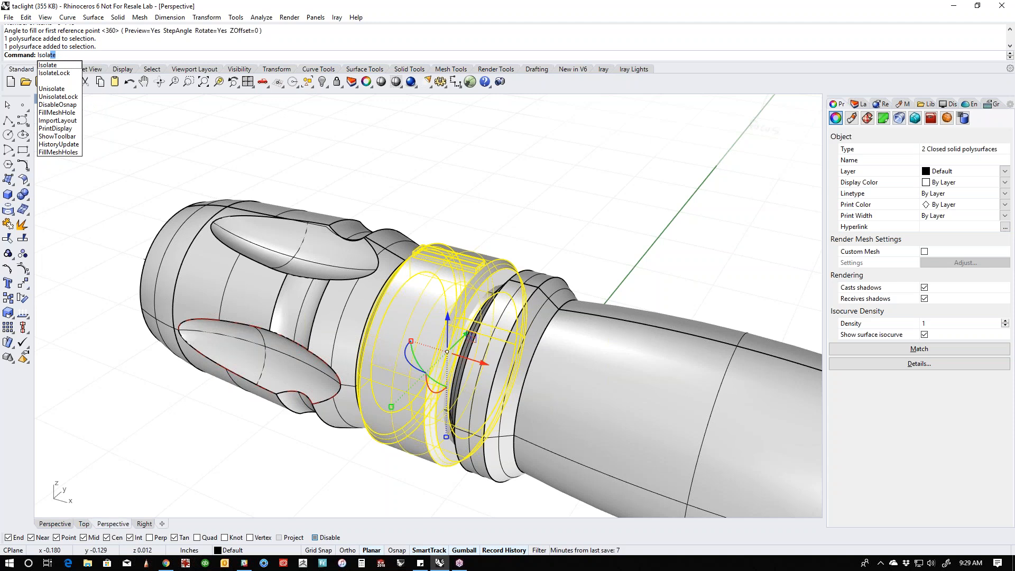
pyautogui.press('Return')
# - Set up a polar array of the box in the Right view around the origin, with 15 items over 360 degrees
pyautogui.hotkey('ctrl', 'F2')
pyautogui.hotkey('ctrl', 'F3')
pyautogui.moveTo(578, 283); pyautogui.dragTo(632, 265, button='right')
pyautogui.click(626, 264)
pyautogui.moveTo(472, 202); pyautogui.dragTo(539, 288)
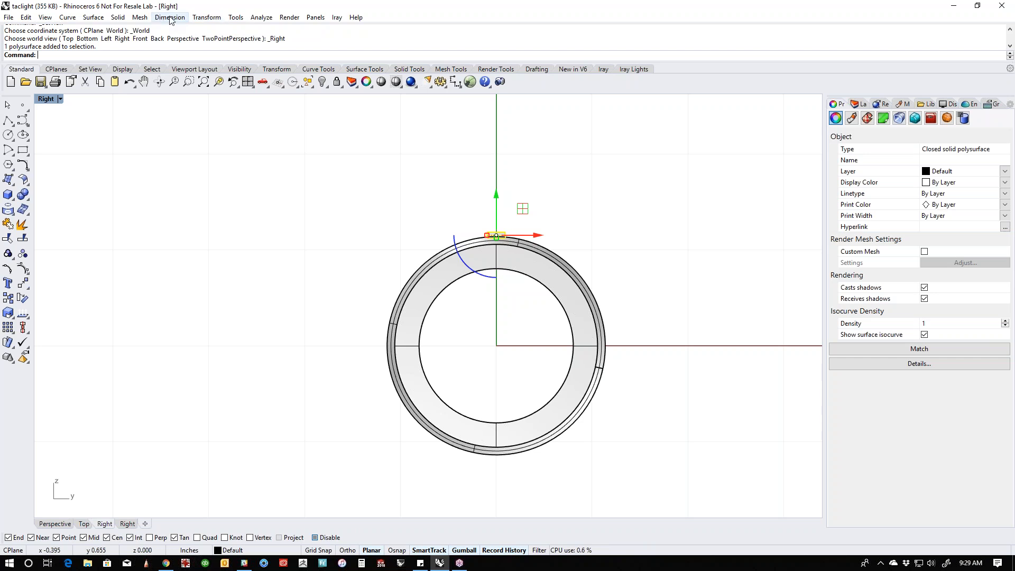
pyautogui.click(206, 17)
pyautogui.moveTo(234, 152)
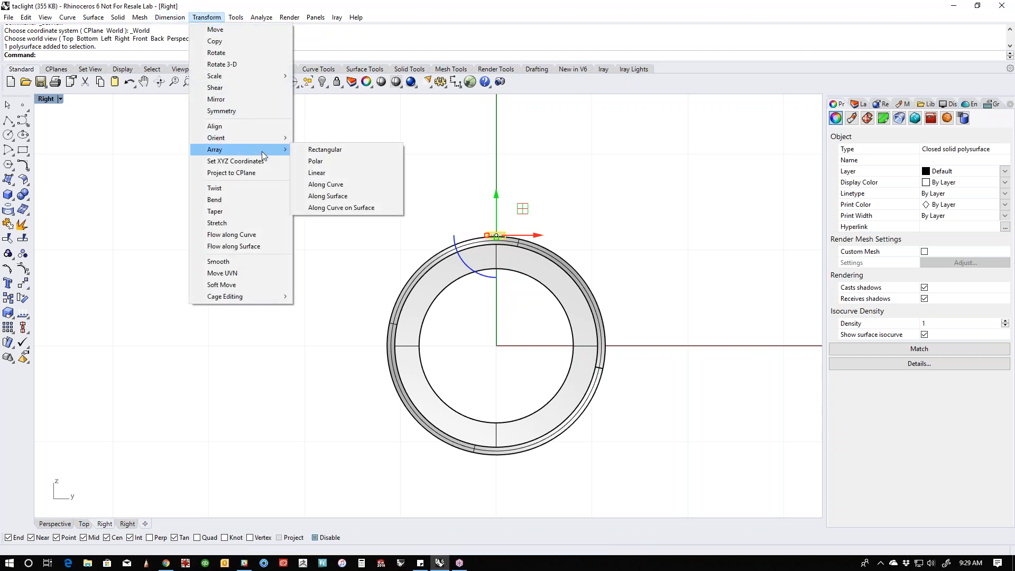
pyautogui.click(331, 161)
pyautogui.write('0')
pyautogui.press('Return')
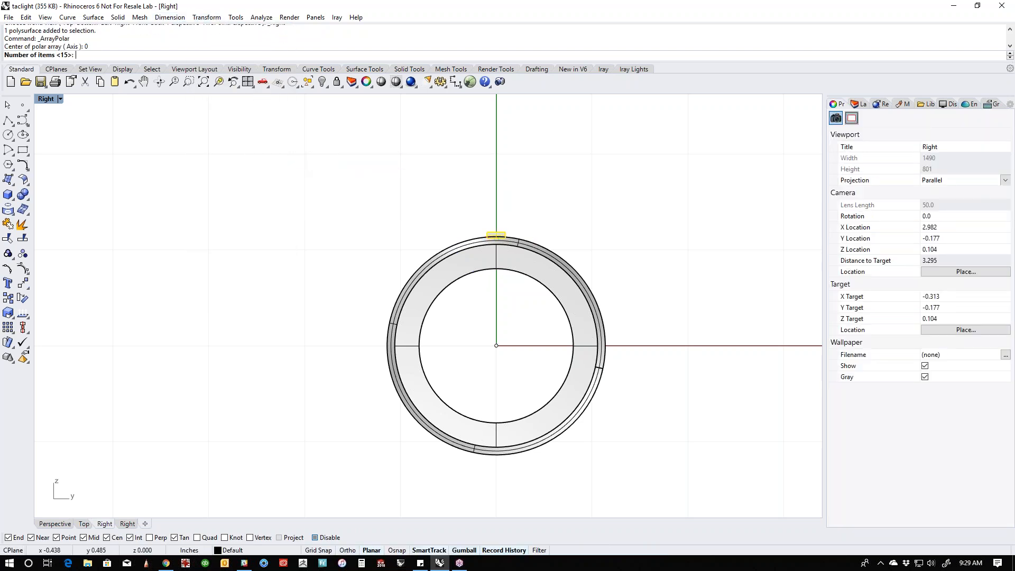
pyautogui.press('Return')
pyautogui.press('Return')
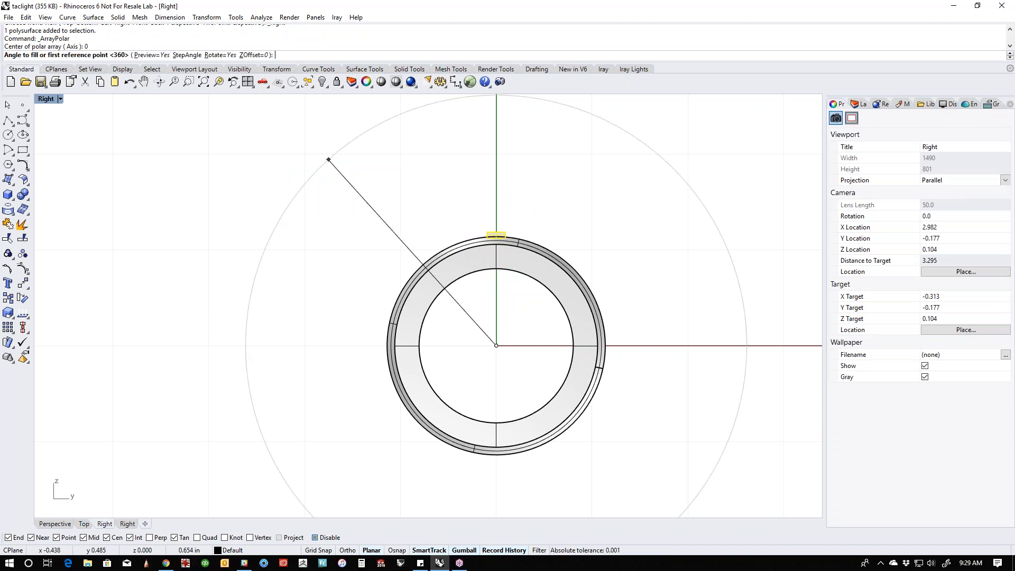
# - Try 17 items for the polar array, raise the count to 22 and apply the array
pyautogui.scroll(3, 537, 263)
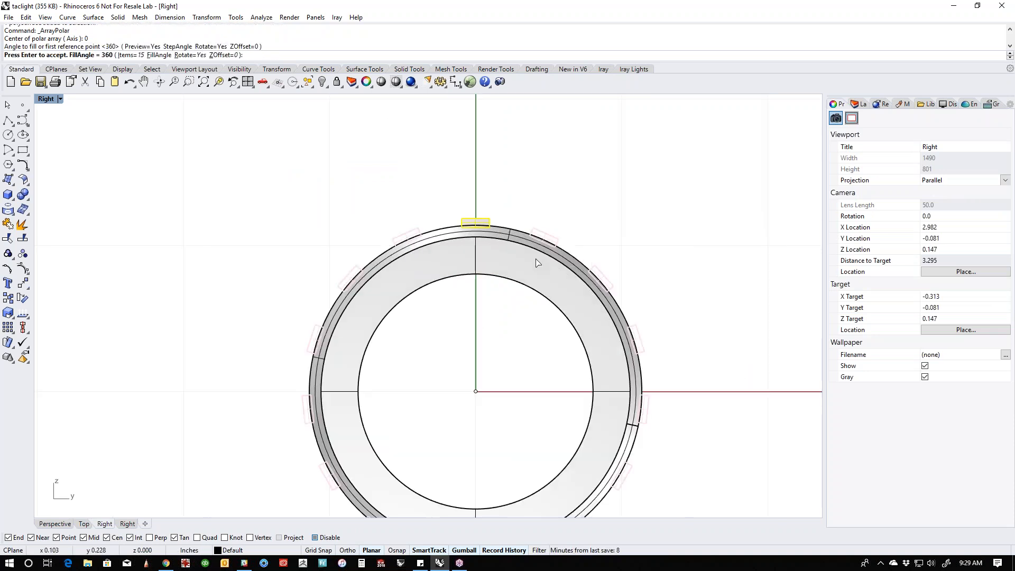
pyautogui.click(132, 55)
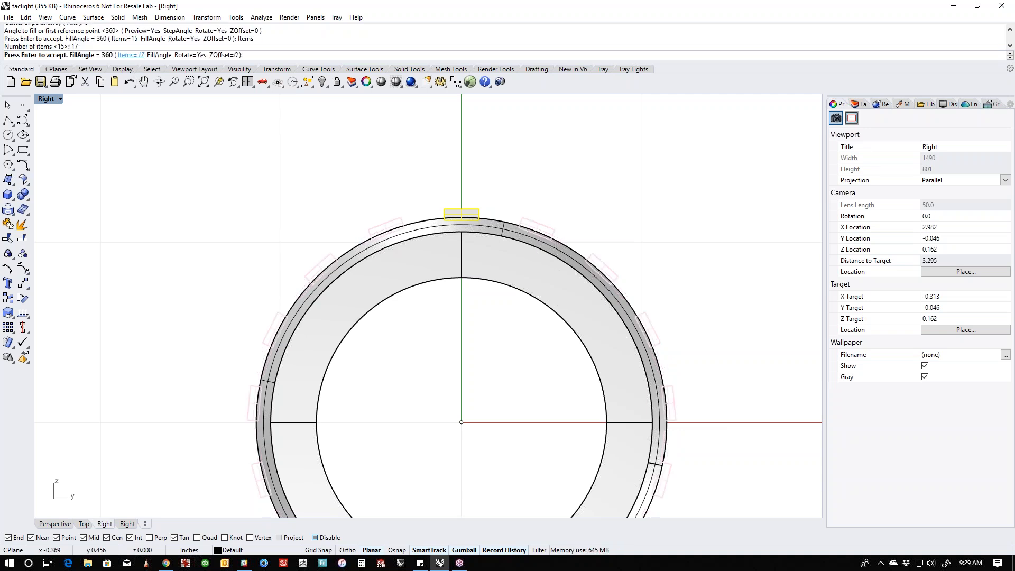
pyautogui.click(131, 55)
pyautogui.write('22')
pyautogui.press('Return')
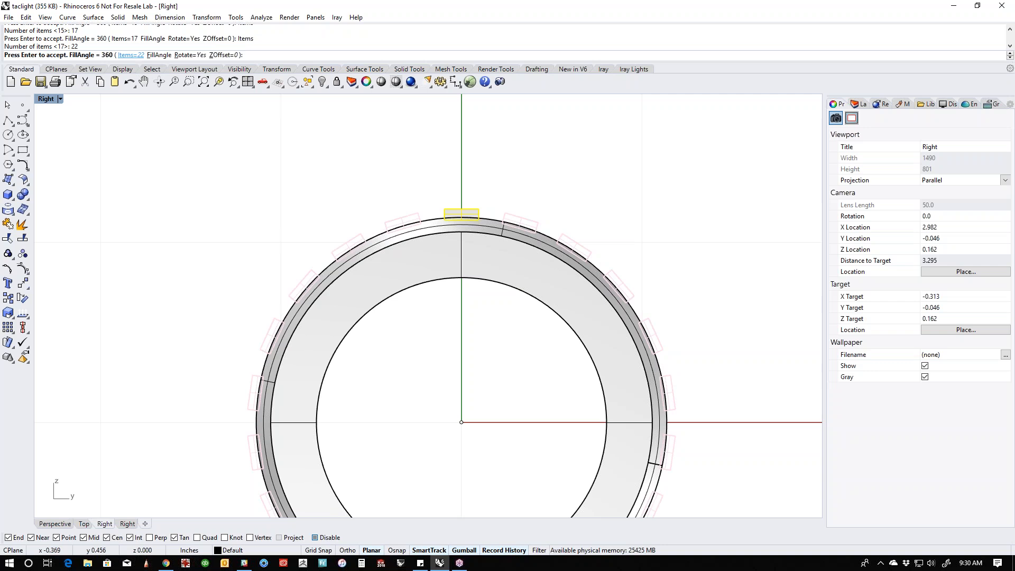
pyautogui.scroll(-4, 152, 167)
pyautogui.moveTo(175, 205); pyautogui.dragTo(245, 227, button='right')
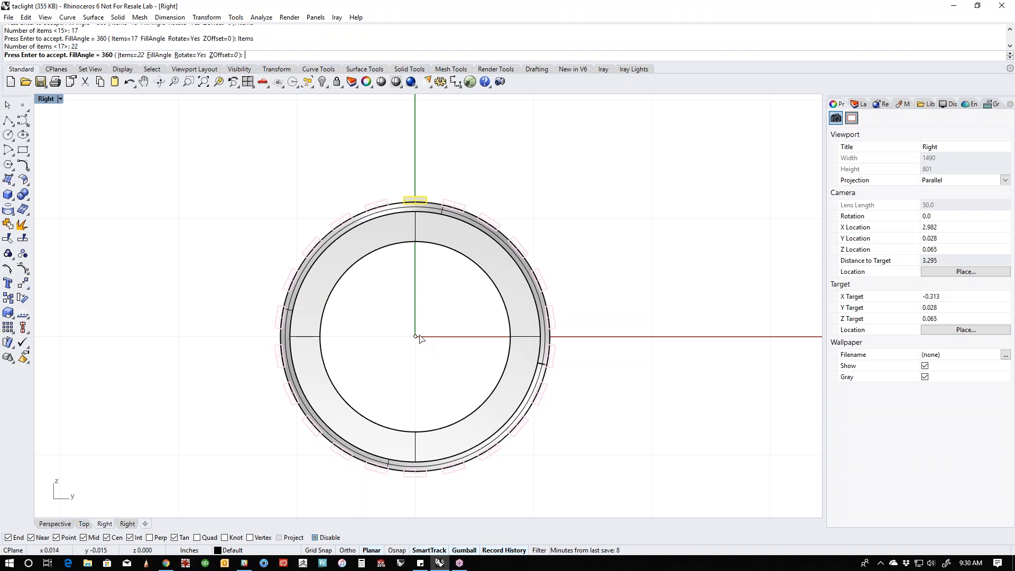
pyautogui.press('Return')
pyautogui.click(401, 300)
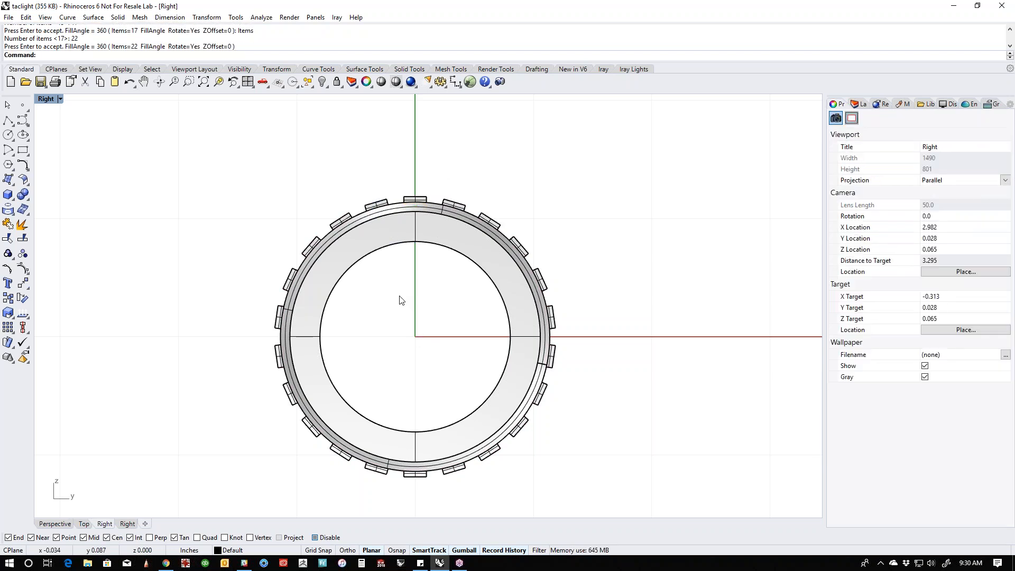
# - Choose the two long outer edges of the uppermost rib on the collar for Chamfer Edges
pyautogui.hotkey('ctrl', 'F4')
pyautogui.scroll(10, 457, 253)
pyautogui.moveTo(550, 329)
pyautogui.mouseDown(button='right')
pyautogui.moveTo(448, 340)
pyautogui.moveTo(398, 299)
pyautogui.mouseUp(button='right')
pyautogui.scroll(4, 398, 299)
pyautogui.scroll(5, 399, 302)
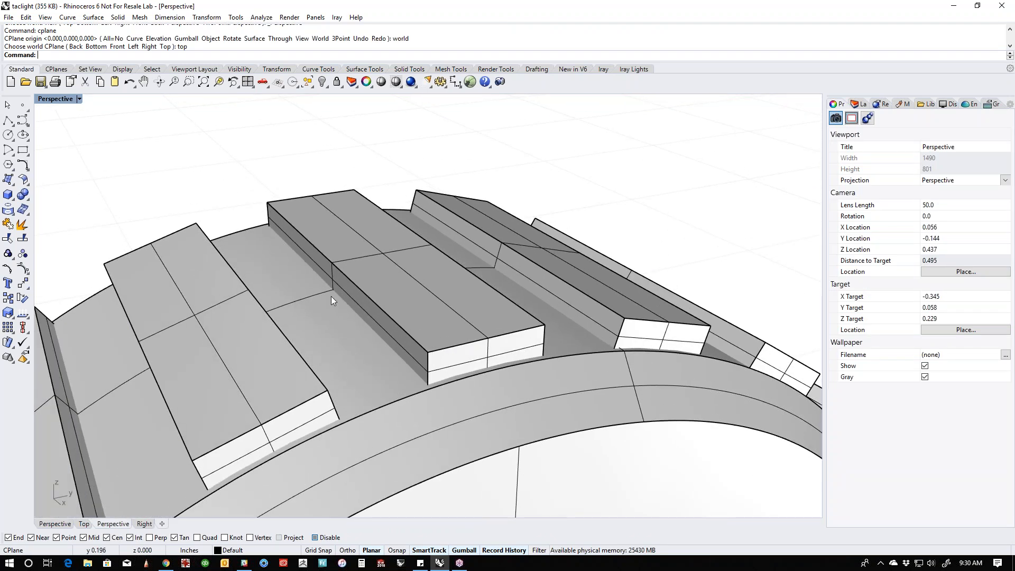
pyautogui.click(25, 196)
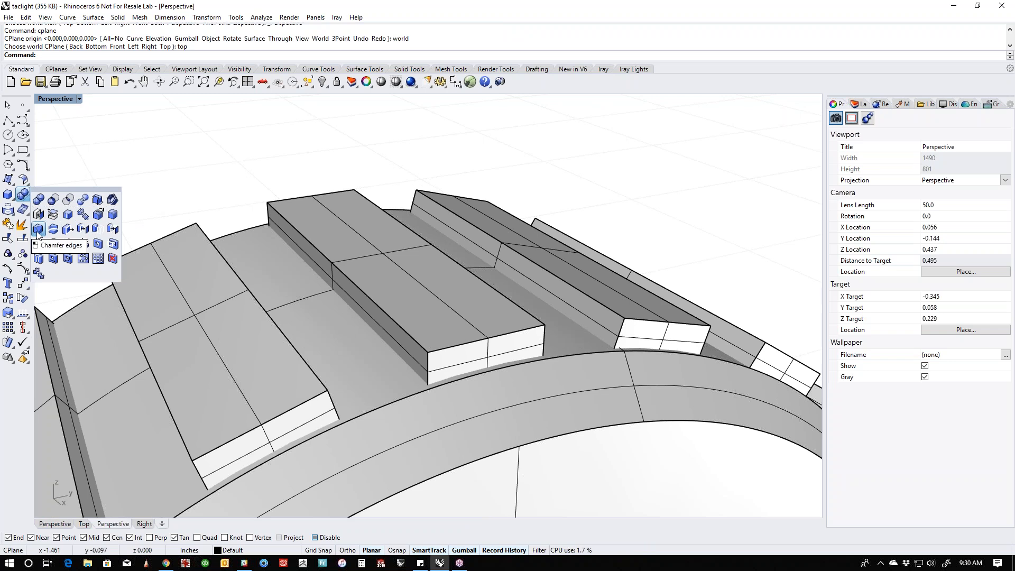
pyautogui.click(112, 228)
pyautogui.click(394, 317)
pyautogui.press('Return')
# - Try chamfer distances of 0.1 and 0.01 for all handles on the uppermost rib's two long outer edges
pyautogui.scroll(-6, 447, 285)
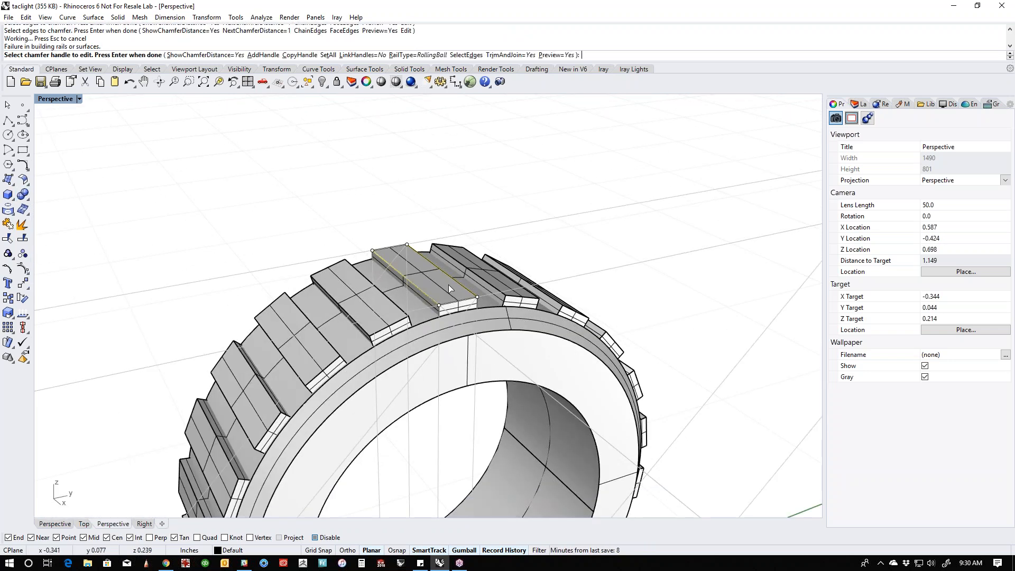
pyautogui.scroll(-5, 448, 289)
pyautogui.click(328, 55)
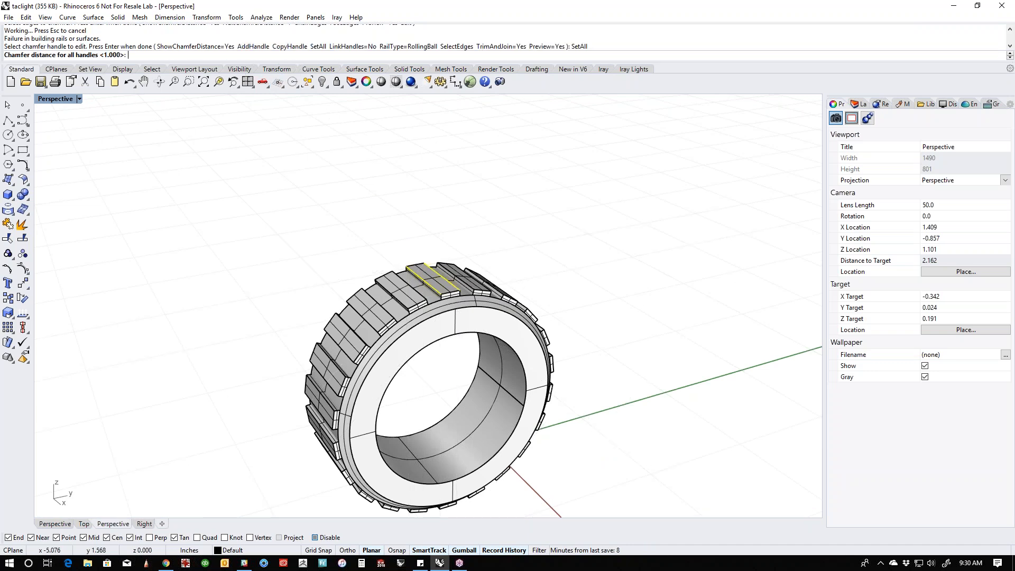
pyautogui.press('Return')
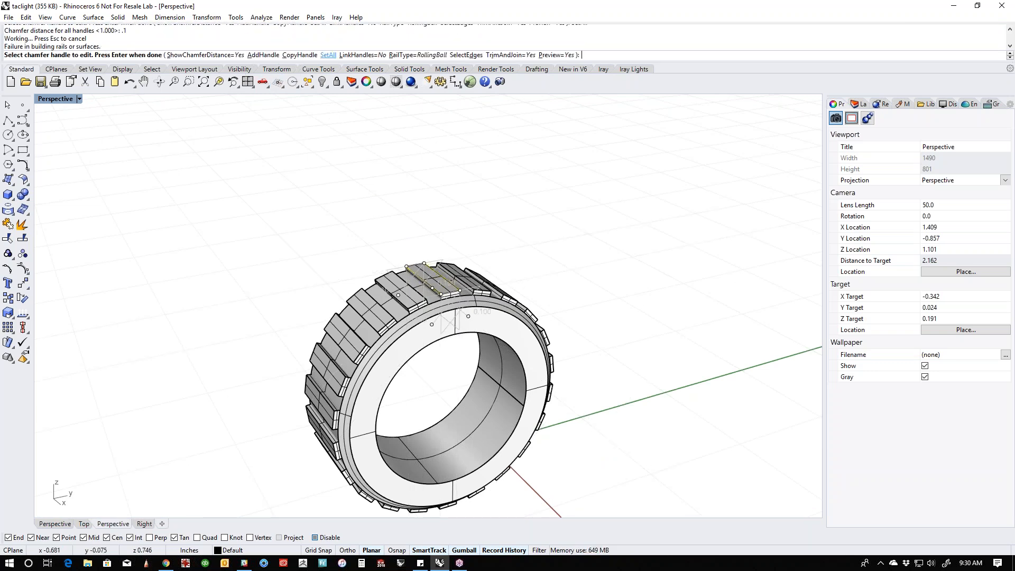
pyautogui.click(329, 55)
pyautogui.write('.0')
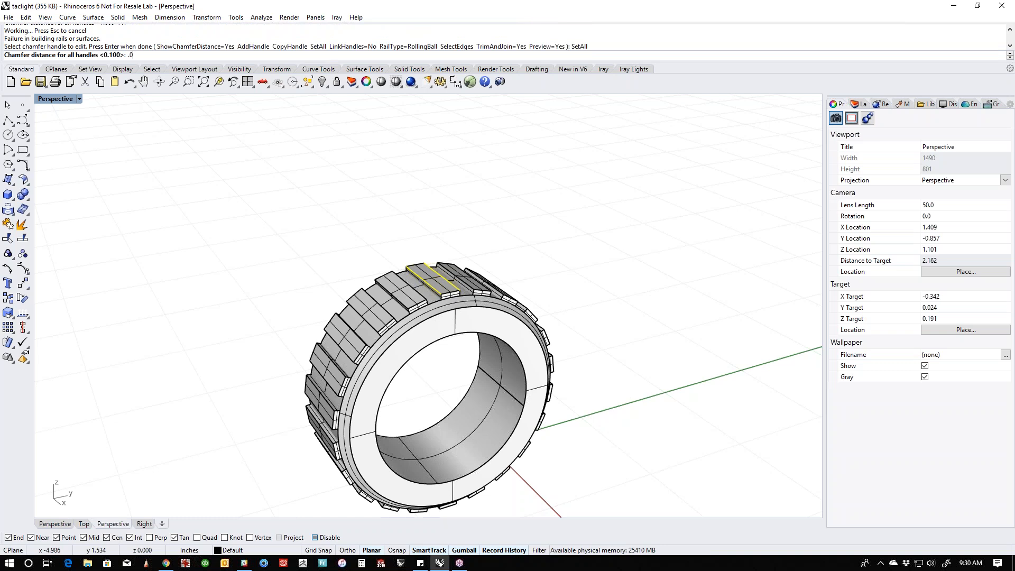
pyautogui.write('1')
pyautogui.press('Return')
pyautogui.scroll(5, 376, 405)
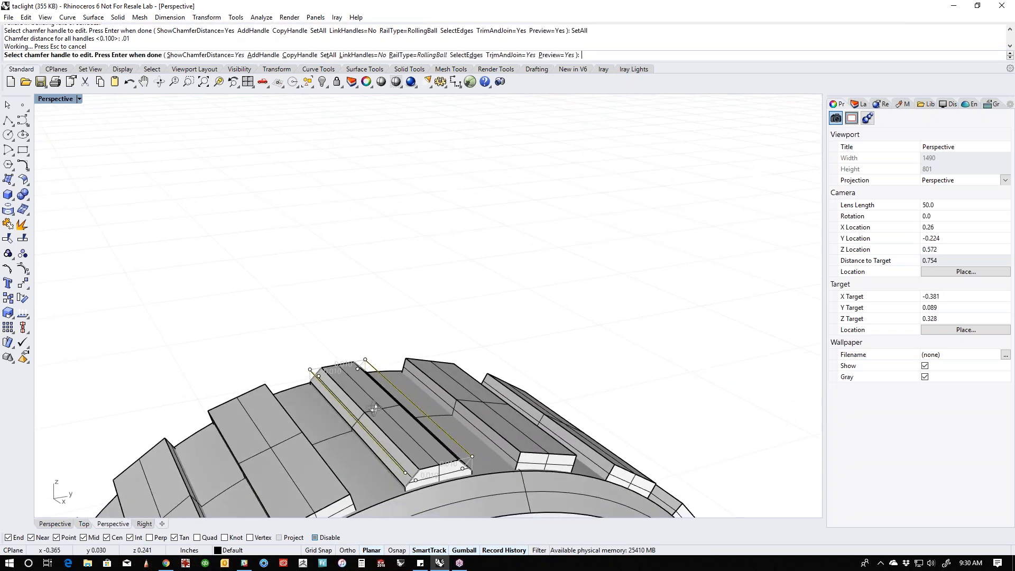
pyautogui.moveTo(375, 410); pyautogui.dragTo(375, 406, button='right')
pyautogui.scroll(4, 433, 467)
pyautogui.moveTo(433, 476); pyautogui.dragTo(433, 461, button='right')
pyautogui.scroll(-2, 417, 380)
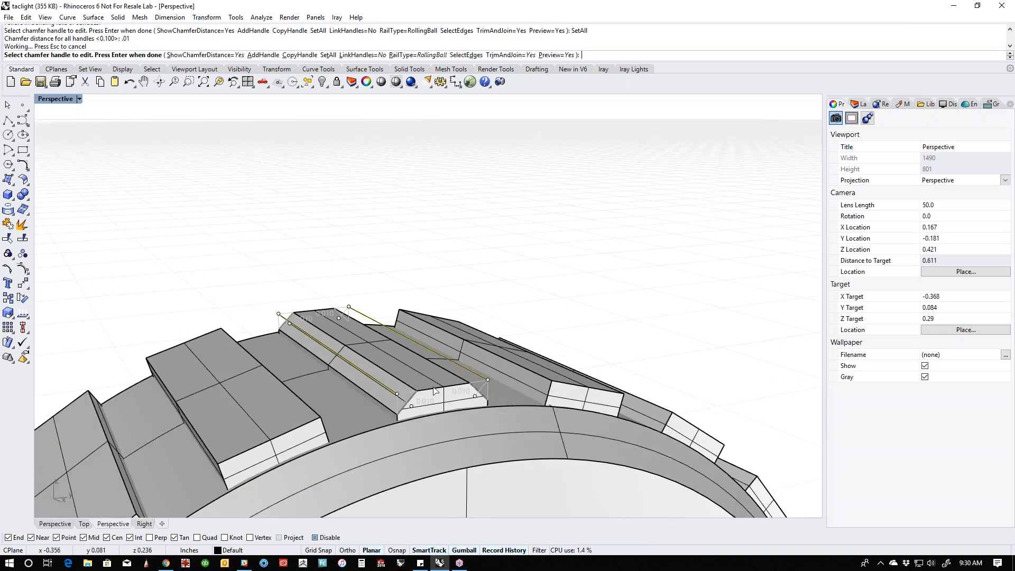
# - Try chamfering the rib's two long outer edges at a distance of 0.005 and undo the applied chamfer
pyautogui.click(328, 55)
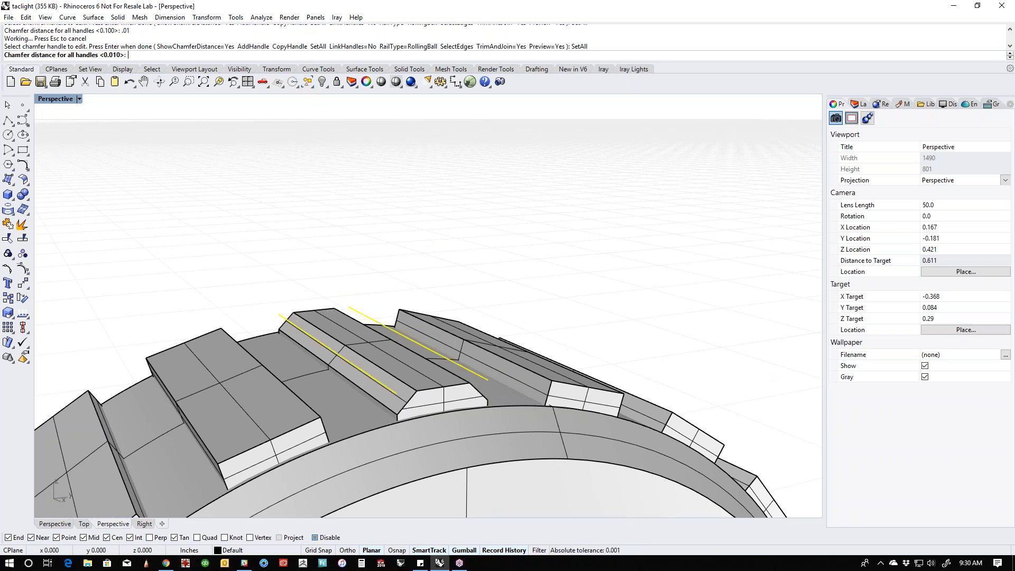
pyautogui.write('.005')
pyautogui.press('Return')
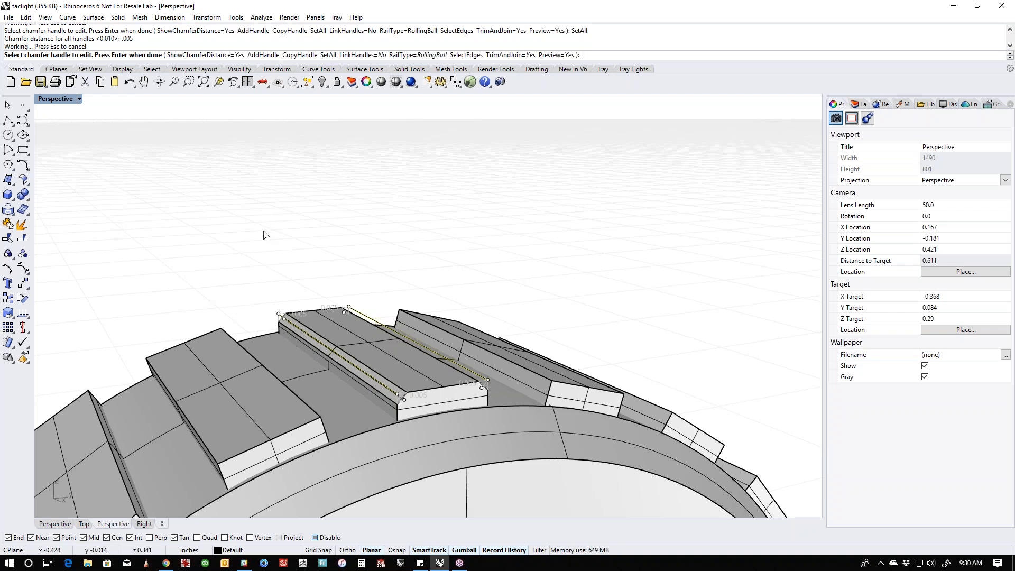
pyautogui.press('Return')
pyautogui.scroll(-10, 269, 242)
pyautogui.moveTo(270, 242); pyautogui.dragTo(384, 346, button='right')
pyautogui.scroll(6, 482, 332)
pyautogui.hotkey('ctrl', 'z')
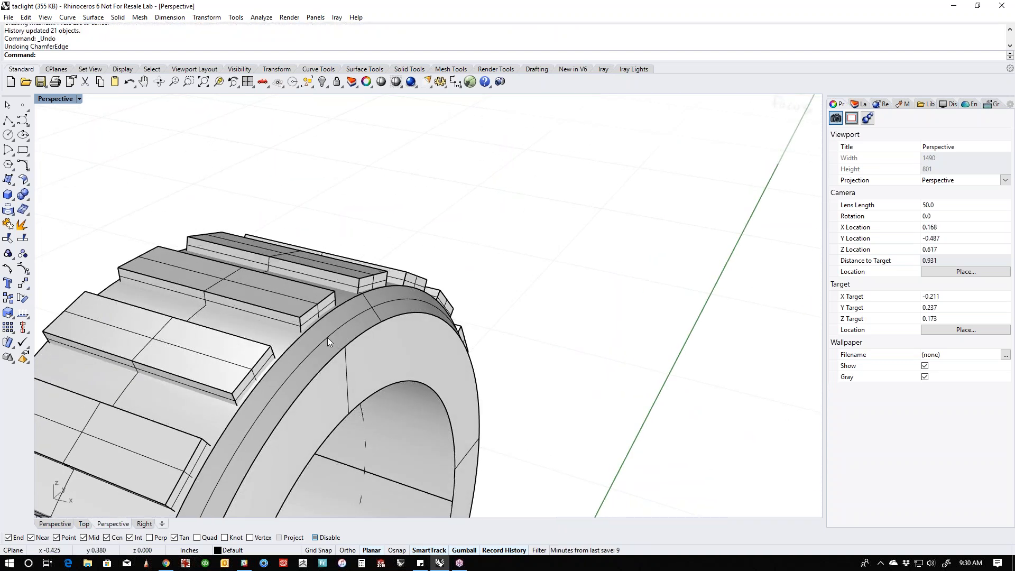
# - Fillet the two long outer edges of the upper rib with a radius of 0.005 for all handles
pyautogui.scroll(3, 43, 227)
pyautogui.click(29, 202)
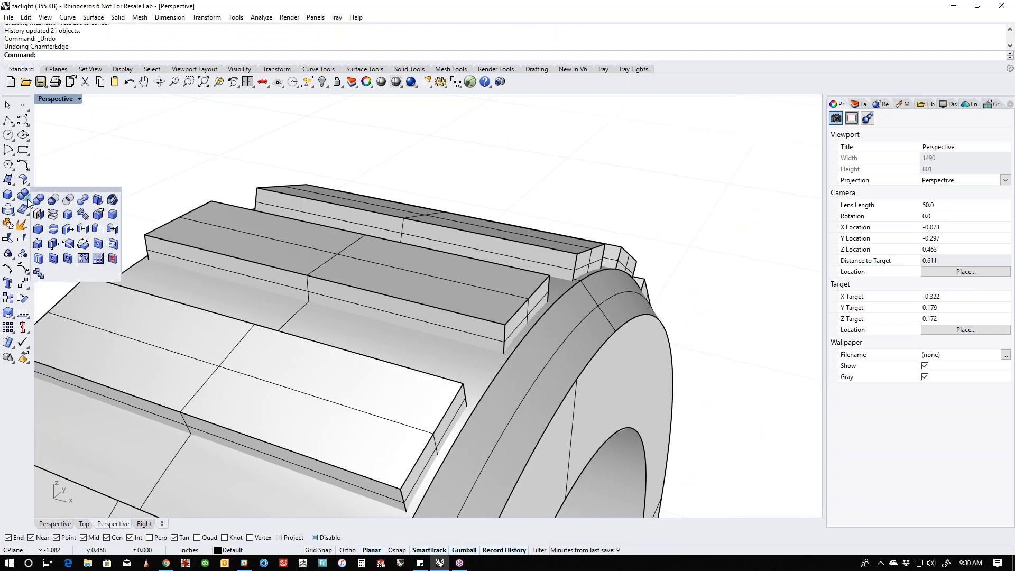
pyautogui.click(115, 223)
pyautogui.click(259, 266)
pyautogui.click(333, 229)
pyautogui.press('Return')
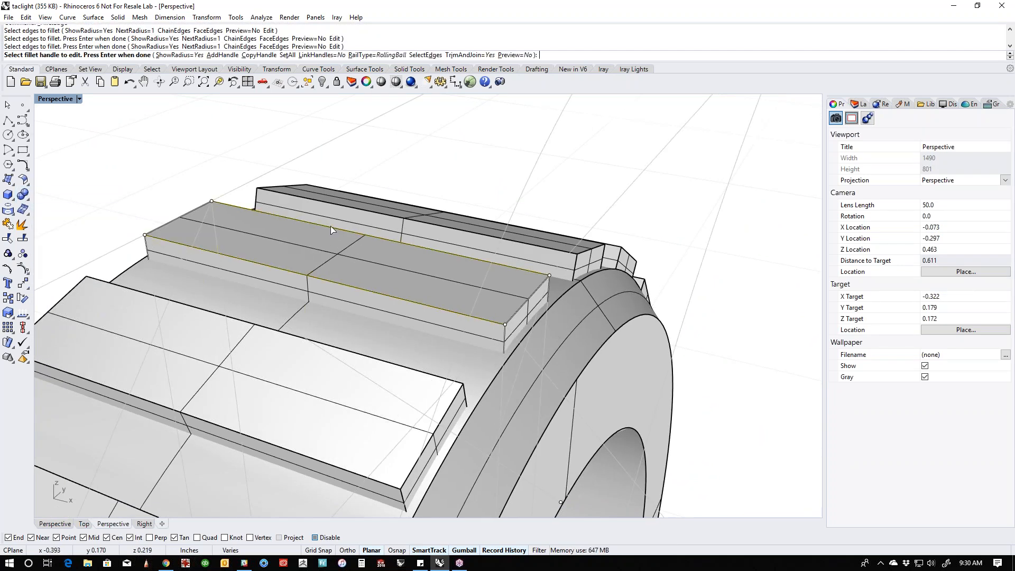
pyautogui.click(287, 55)
pyautogui.write('.0')
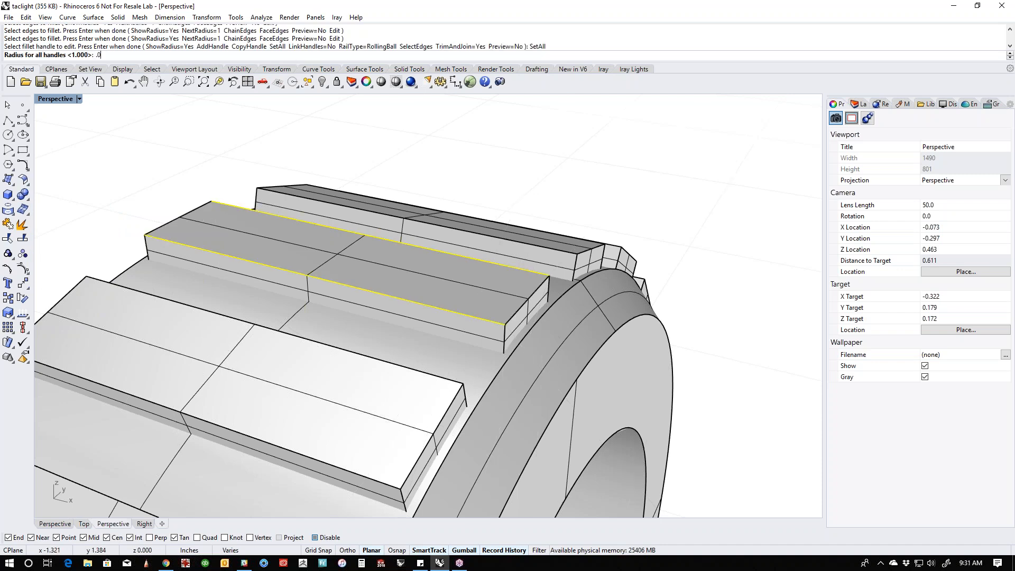
pyautogui.write('05')
pyautogui.press('Return')
pyautogui.press('Return')
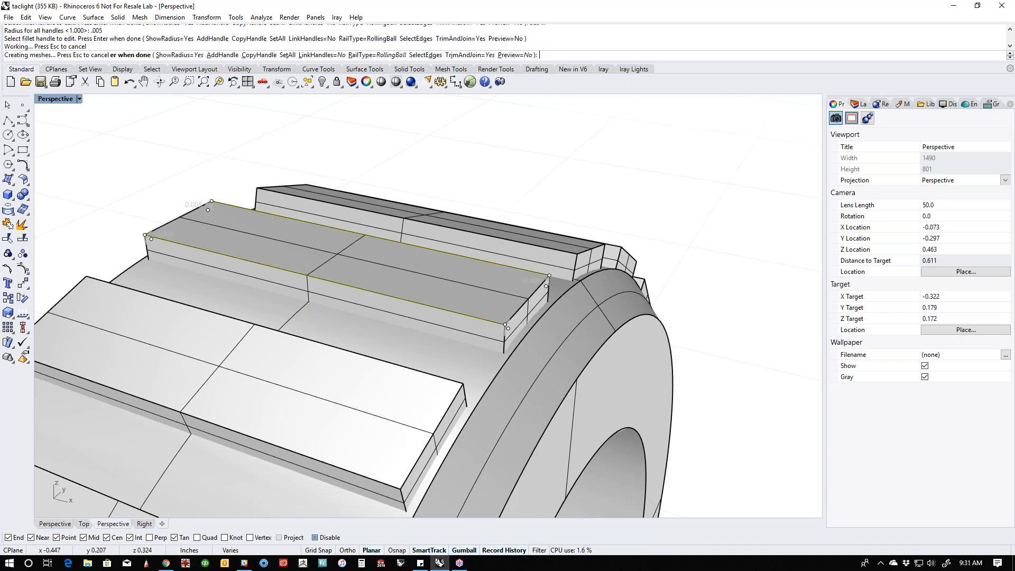
pyautogui.press('Return')
# - Boolean union all the filleted ribs with the collar into one solid
pyautogui.scroll(-8, 318, 135)
pyautogui.moveTo(319, 136); pyautogui.dragTo(426, 314, button='right')
pyautogui.scroll(-5, 378, 177)
pyautogui.moveTo(426, 314)
pyautogui.mouseDown(button='right')
pyautogui.moveTo(299, 313)
pyautogui.moveTo(449, 329)
pyautogui.moveTo(426, 334)
pyautogui.mouseUp(button='right')
pyautogui.moveTo(247, 173); pyautogui.dragTo(577, 486)
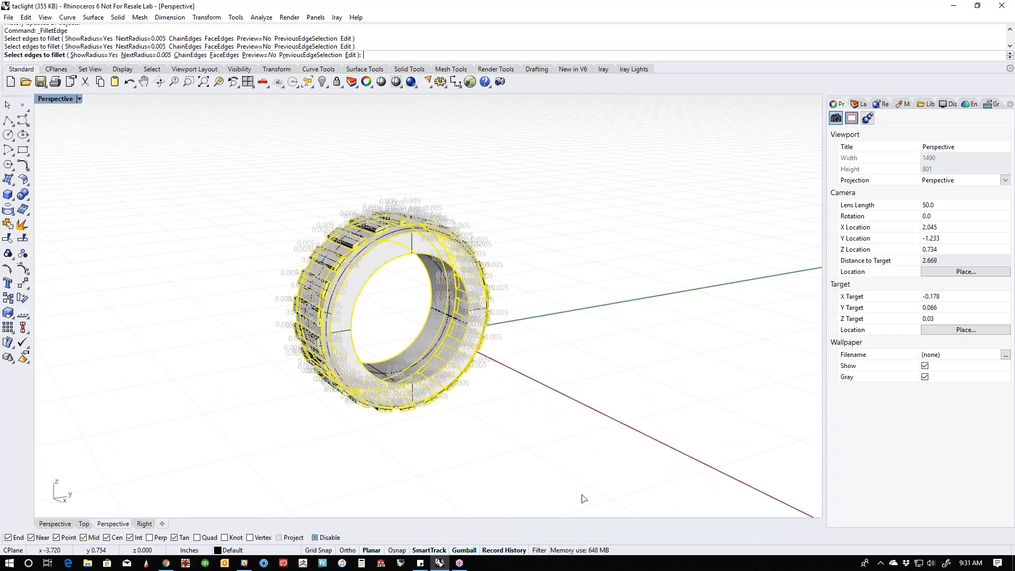
pyautogui.click(23, 194)
pyautogui.moveTo(254, 189); pyautogui.dragTo(529, 412)
pyautogui.press('Return')
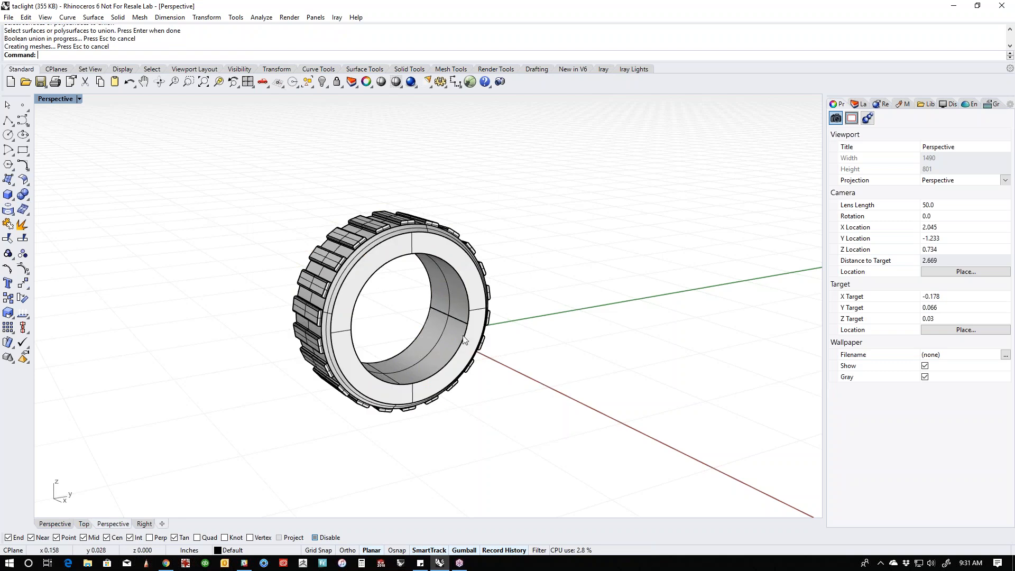
# - Bring back the hidden parts of the flashlight around the ribbed collar
pyautogui.click(387, 238)
pyautogui.click(263, 224)
pyautogui.moveTo(246, 251); pyautogui.dragTo(437, 289, button='right')
pyautogui.write('v')
pyautogui.press('Return')
pyautogui.keyDown('shift'); pyautogui.moveTo(559, 361); pyautogui.dragTo(516, 390, button='right'); pyautogui.keyUp('shift')
pyautogui.scroll(-4, 383, 368)
pyautogui.keyDown('shift'); pyautogui.moveTo(302, 377); pyautogui.dragTo(372, 368, button='right'); pyautogui.keyUp('shift')
pyautogui.moveTo(373, 368); pyautogui.dragTo(438, 410, button='right')
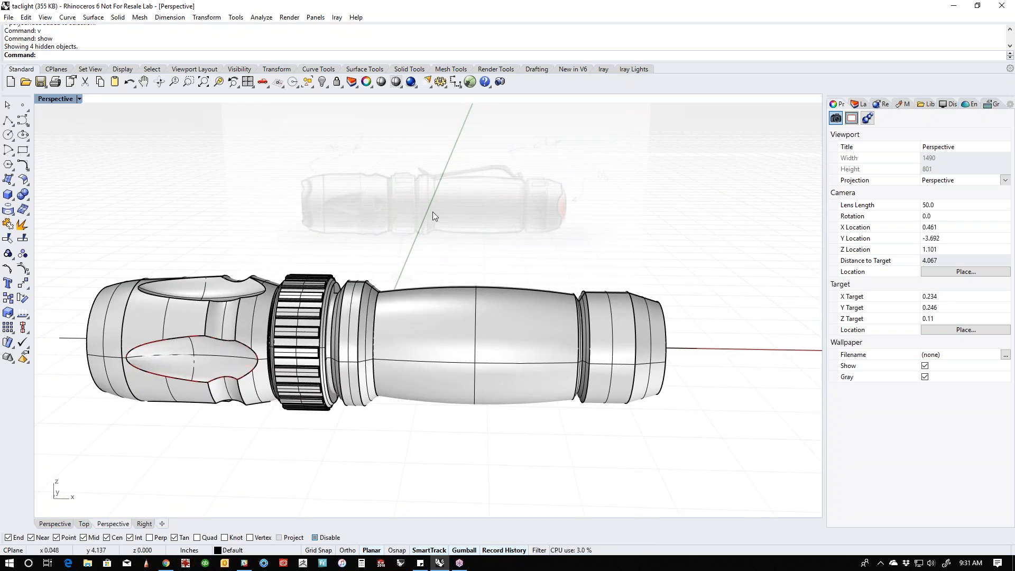
# - In the Front view, draw an open three-segment U-shaped polyline over the barrel's upper half, extending above its outline at both ends
pyautogui.scroll(10, 486, 201)
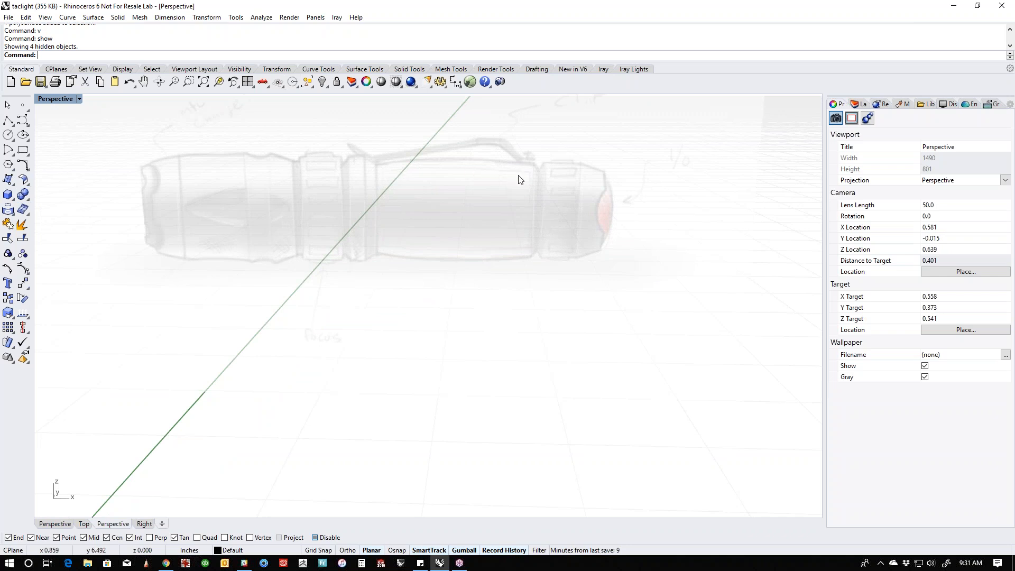
pyautogui.press('Home')
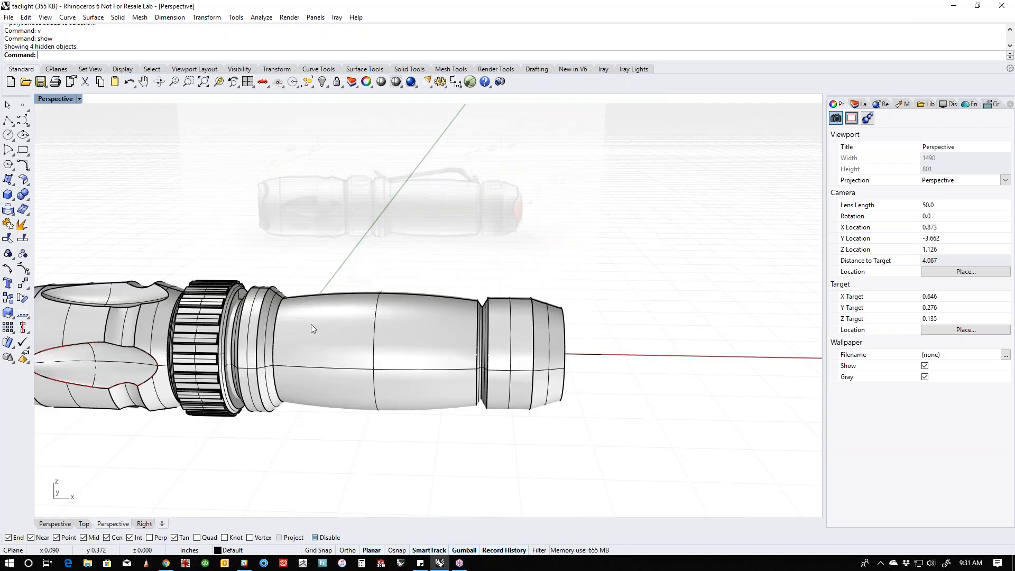
pyautogui.keyDown('shift'); pyautogui.moveTo(383, 317); pyautogui.dragTo(339, 365, button='right'); pyautogui.keyUp('shift')
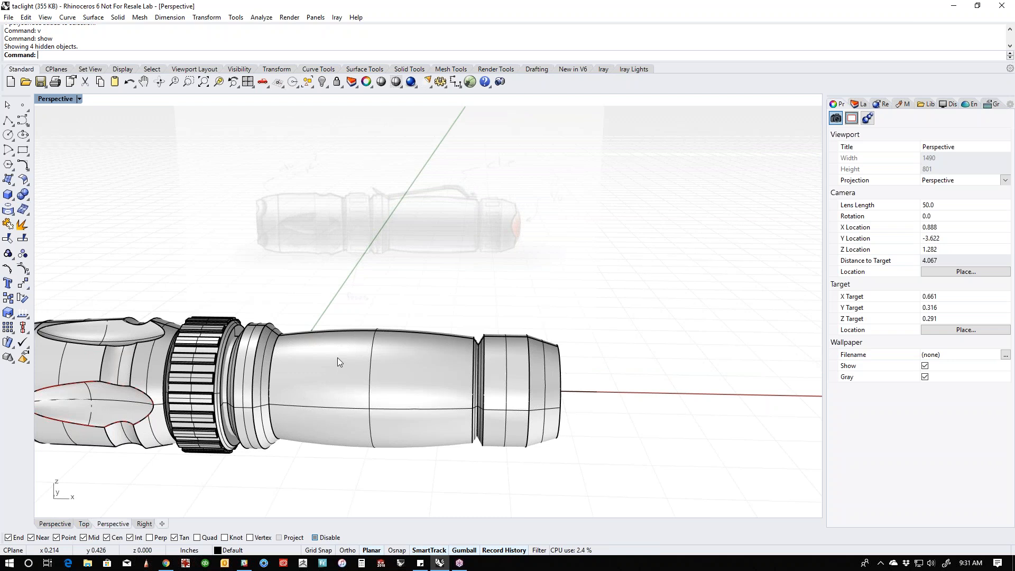
pyautogui.hotkey('ctrl', 'F2')
pyautogui.scroll(4, 368, 364)
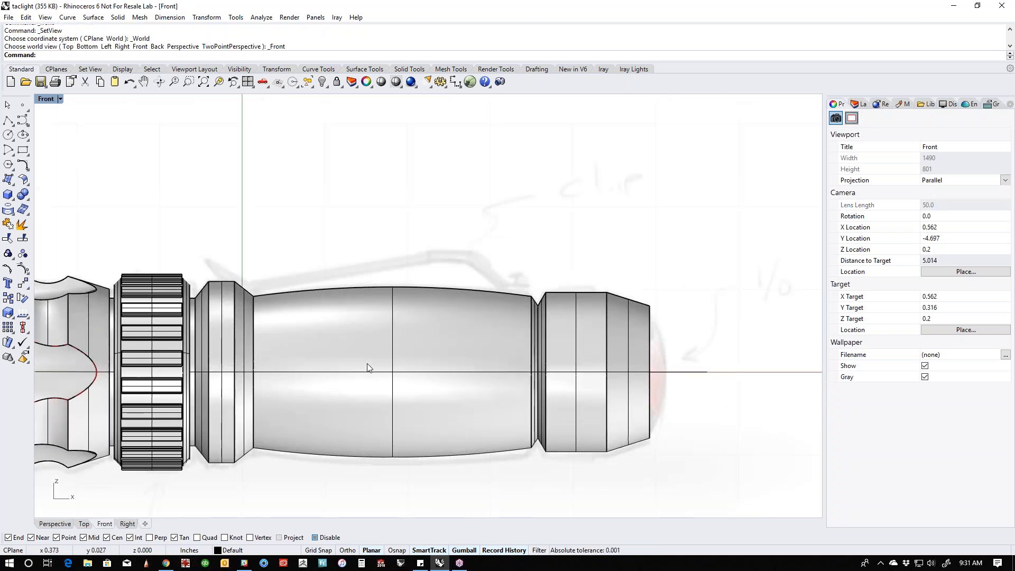
pyautogui.moveTo(368, 363); pyautogui.dragTo(407, 349, button='right')
pyautogui.scroll(2, 407, 353)
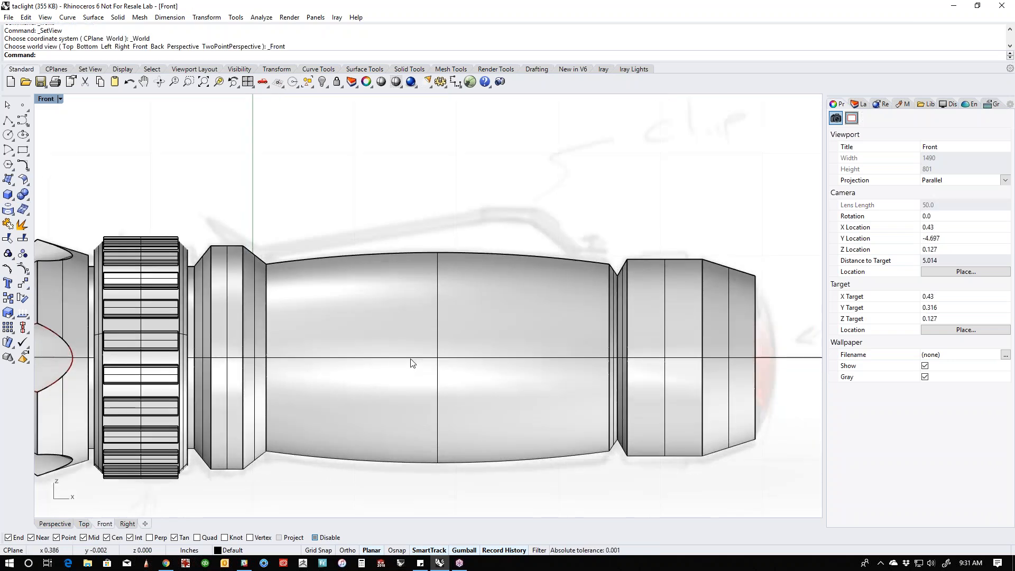
pyautogui.click(22, 121)
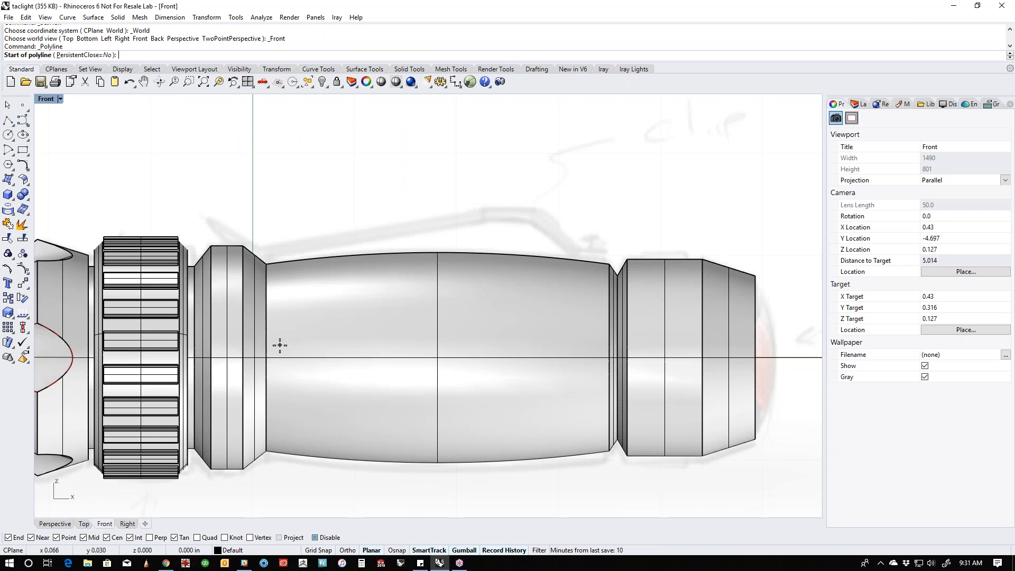
pyautogui.click(279, 229)
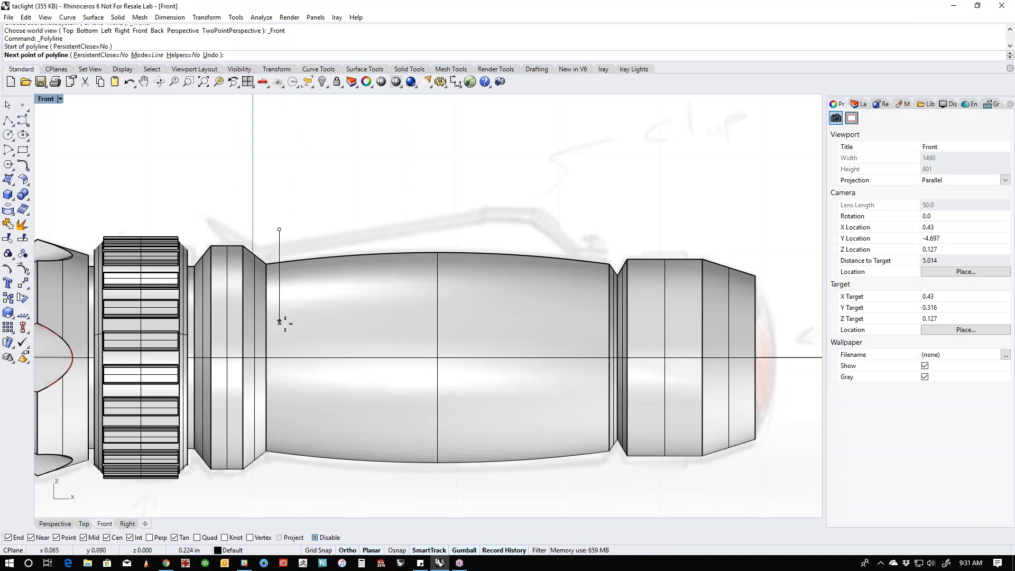
pyautogui.click(279, 343)
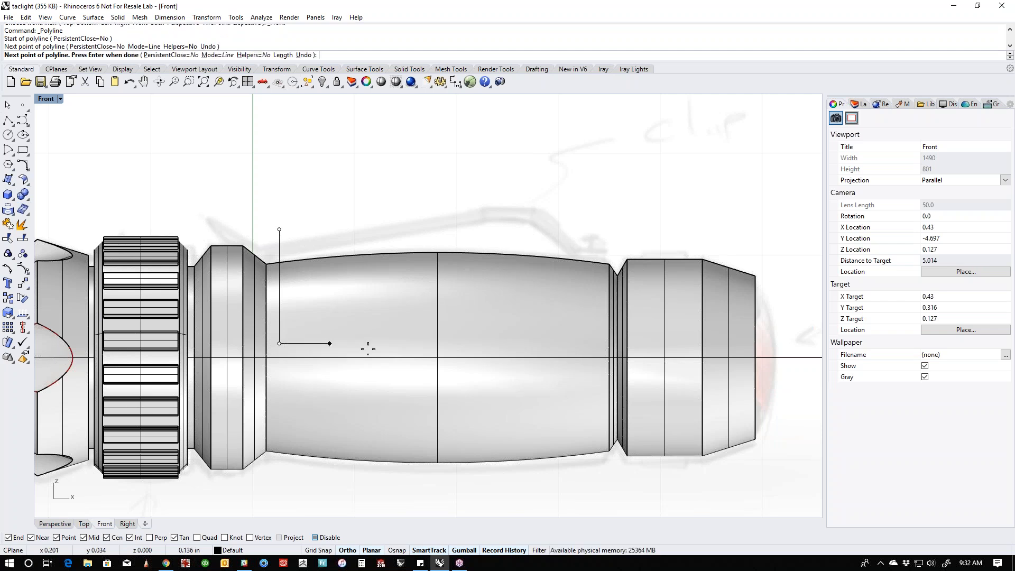
pyautogui.keyDown('shift'); pyautogui.click(595, 349); pyautogui.keyUp('shift')
pyautogui.keyDown('shift'); pyautogui.click(595, 205); pyautogui.keyUp('shift')
pyautogui.rightClick(595, 207)
# - Project the U-shaped polyline onto the flashlight body from the Front view and check it on the barrel in Perspective
pyautogui.click(597, 217)
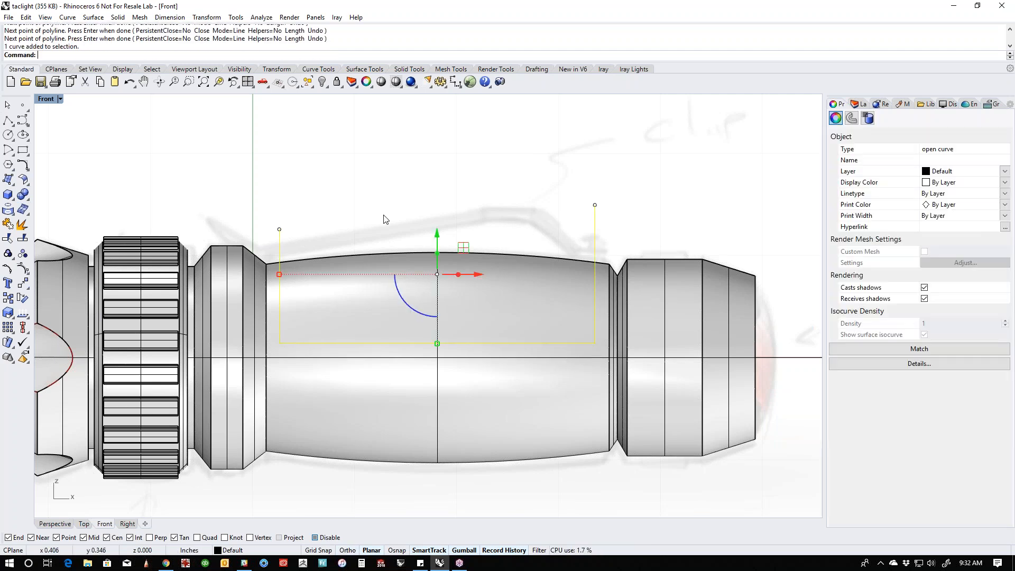
pyautogui.click(12, 212)
pyautogui.click(327, 313)
pyautogui.rightClick(342, 283)
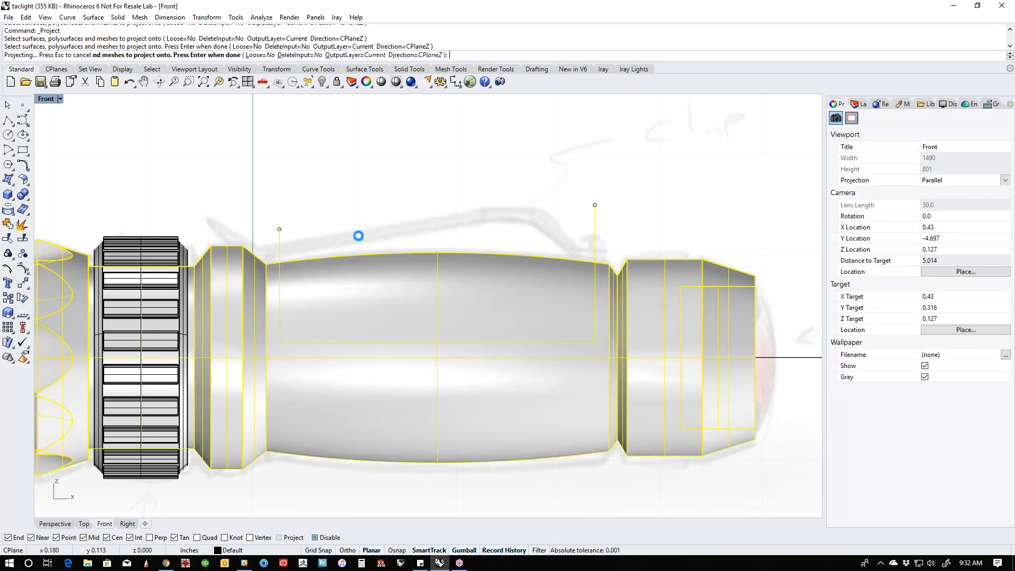
pyautogui.click(370, 202)
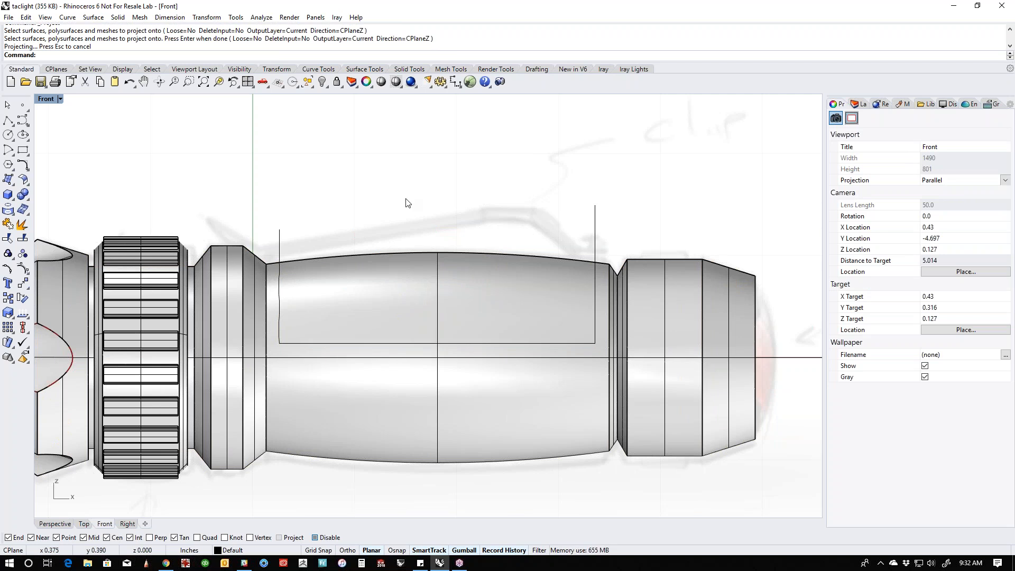
pyautogui.moveTo(327, 247); pyautogui.dragTo(361, 230, button='right')
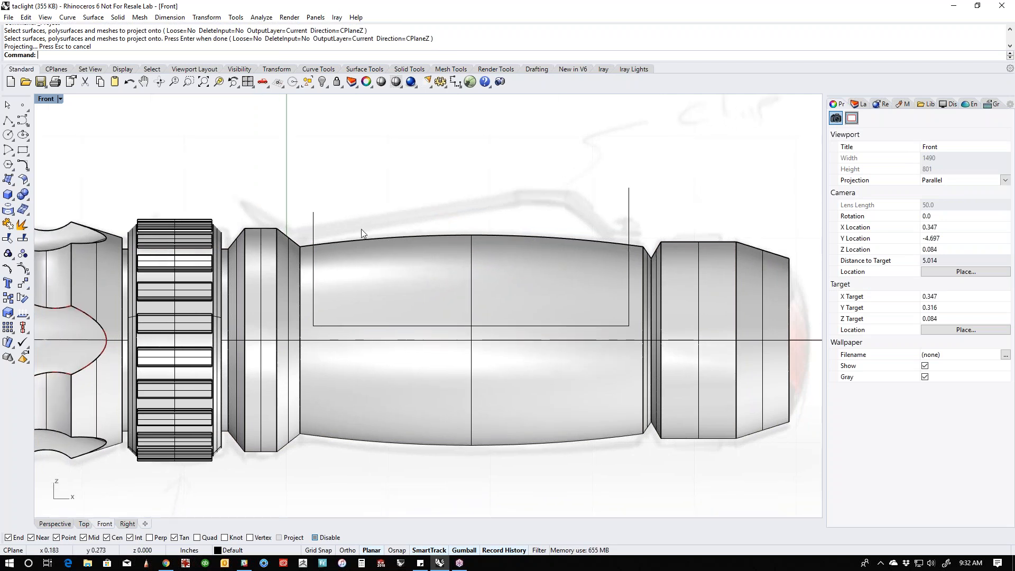
pyautogui.press('F4')
pyautogui.scroll(5, 461, 338)
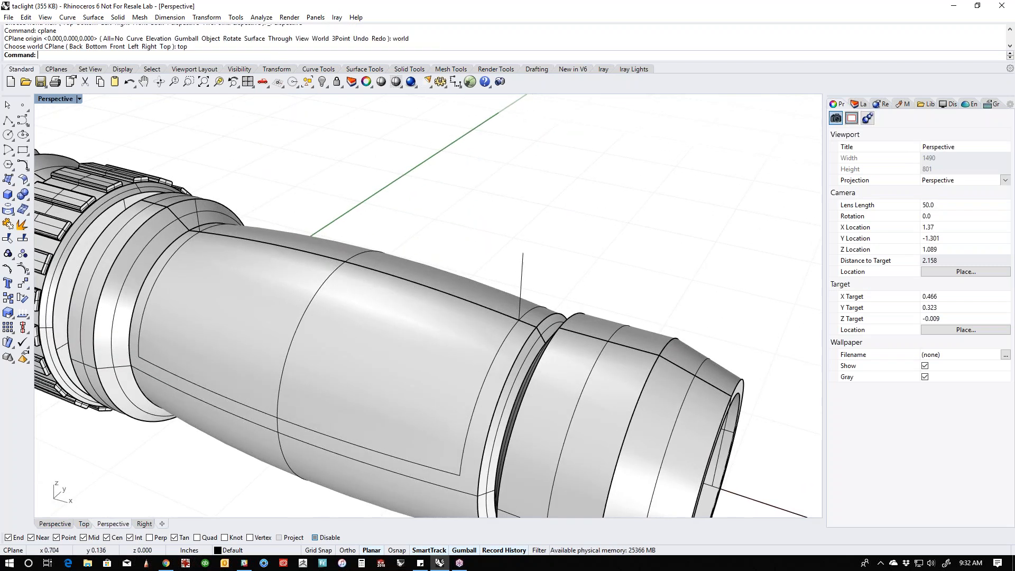
pyautogui.click(503, 361)
pyautogui.press('Escape')
pyautogui.keyDown('shift'); pyautogui.moveTo(575, 299); pyautogui.dragTo(600, 255, button='right'); pyautogui.keyUp('shift')
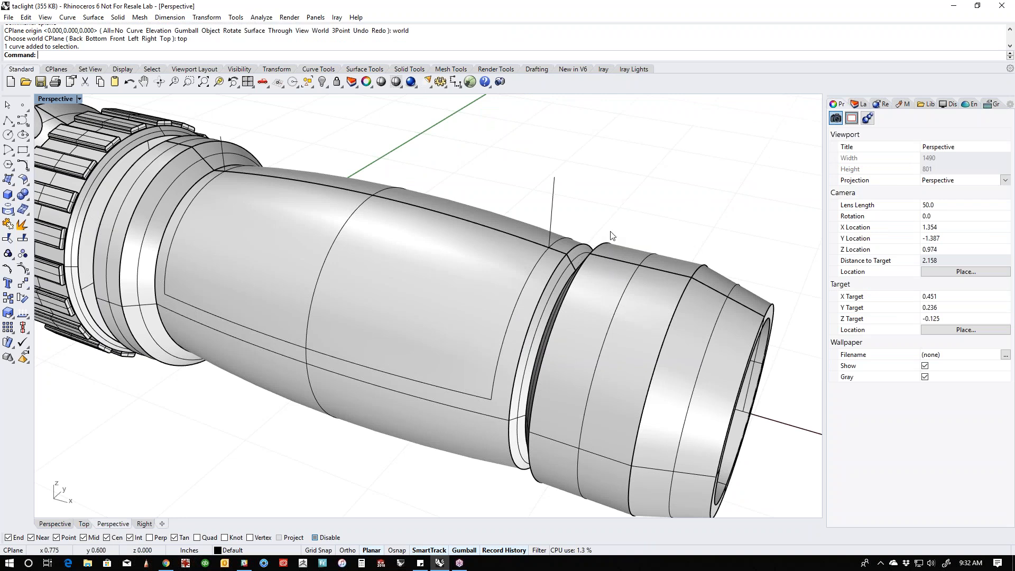
# - In the Top view, draw a straight horizontal polyline along nearly the full length of the barrel, just below its centerline
pyautogui.press('F1')
pyautogui.moveTo(556, 396); pyautogui.dragTo(591, 253, button='right')
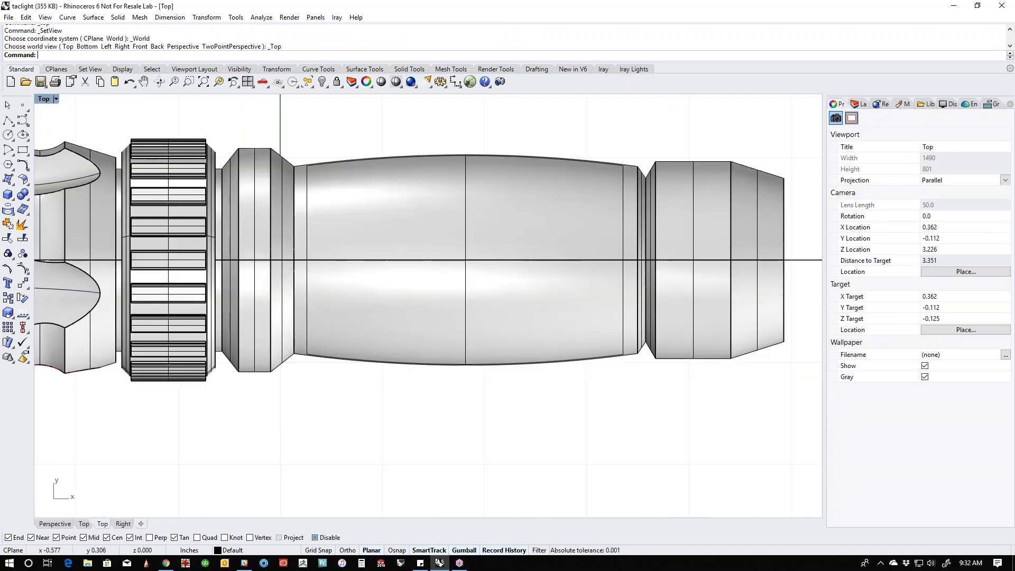
pyautogui.click(8, 121)
pyautogui.click(305, 272)
pyautogui.press('F8')
pyautogui.click(631, 272)
pyautogui.press('Escape')
# - Display the Top view in wireframe and project the straight line onto the flashlight body
pyautogui.middleClick(588, 239)
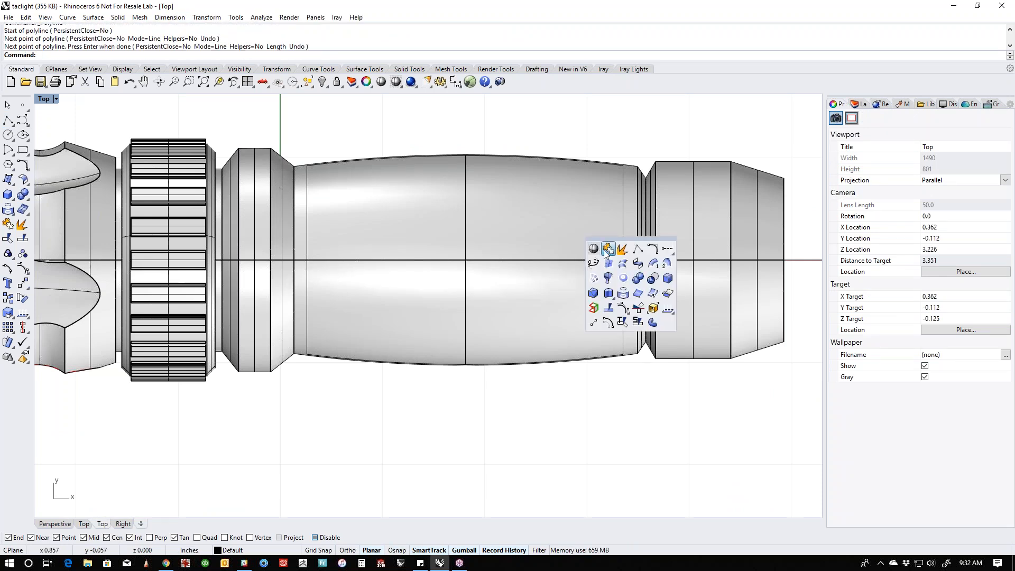
pyautogui.middleClick(550, 205)
pyautogui.click(555, 216)
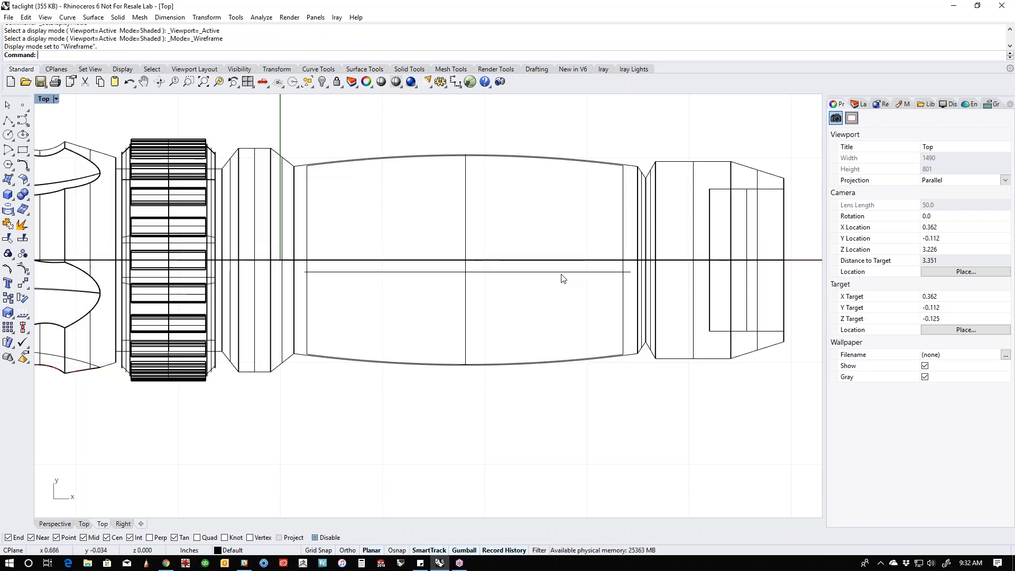
pyautogui.click(562, 274)
pyautogui.click(23, 209)
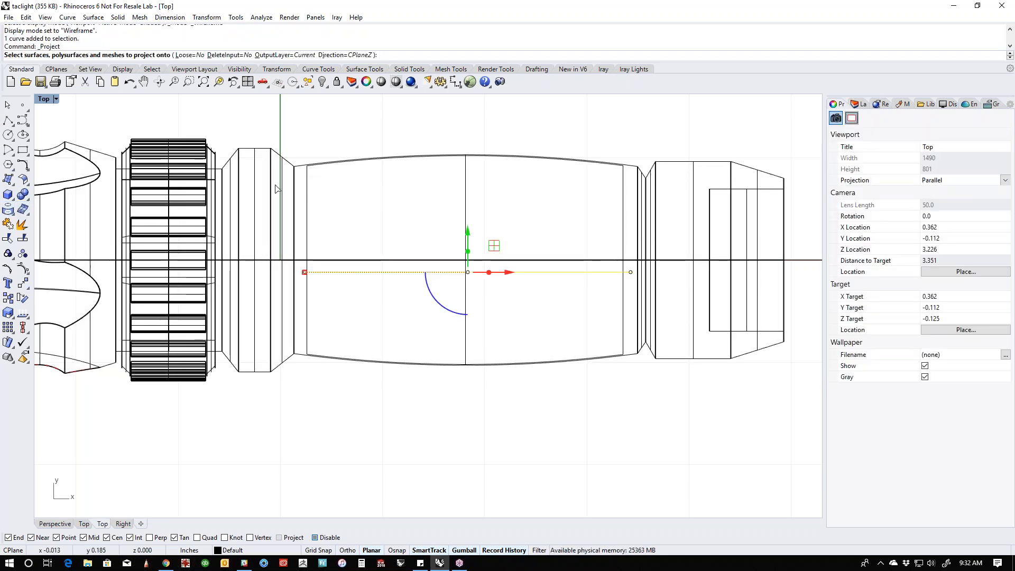
pyautogui.click(273, 206)
pyautogui.press('Return')
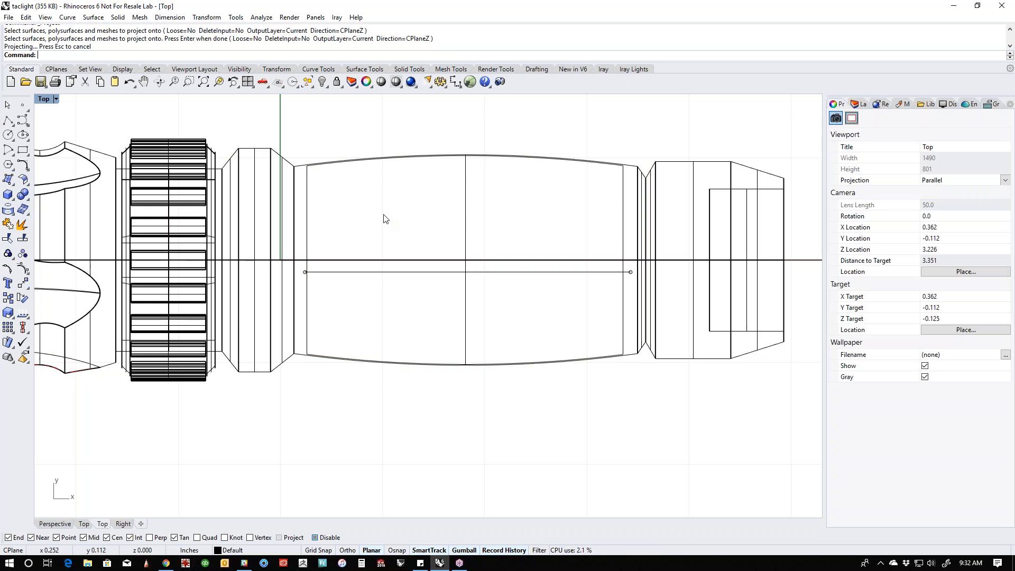
# - Display the Perspective view in shaded mode and examine the projected curves on the barrel
pyautogui.write('p')
pyautogui.press('Return')
pyautogui.middleClick(384, 215)
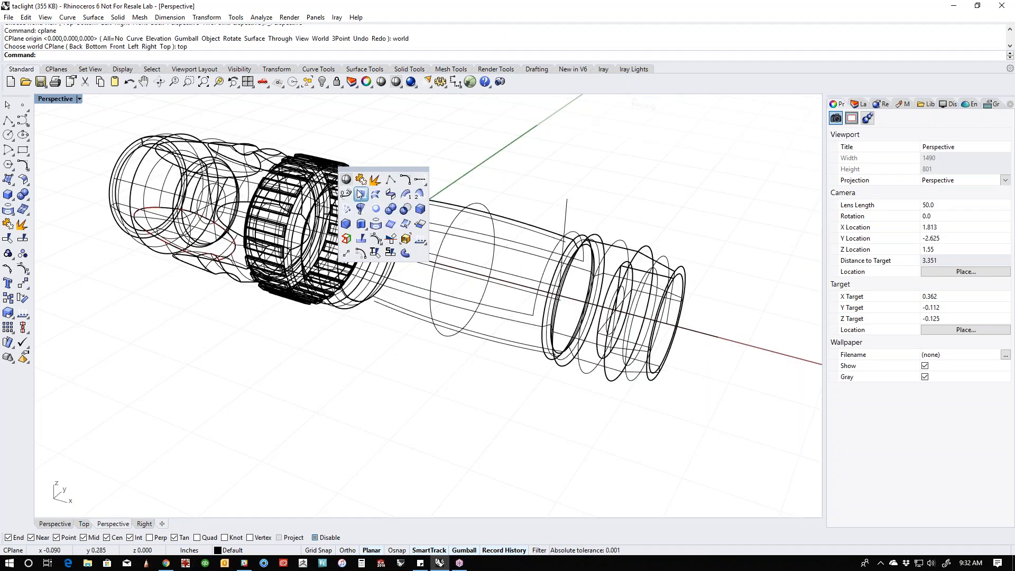
pyautogui.click(347, 179)
pyautogui.click(354, 189)
pyautogui.scroll(3, 437, 243)
pyautogui.press('Escape')
pyautogui.scroll(5, 445, 307)
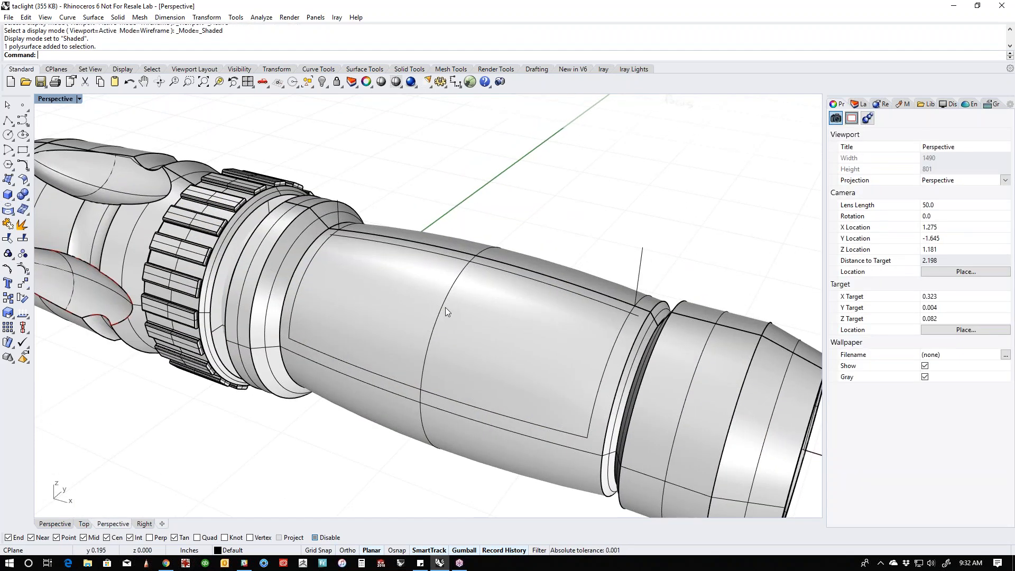
pyautogui.moveTo(484, 321); pyautogui.dragTo(402, 319, button='right')
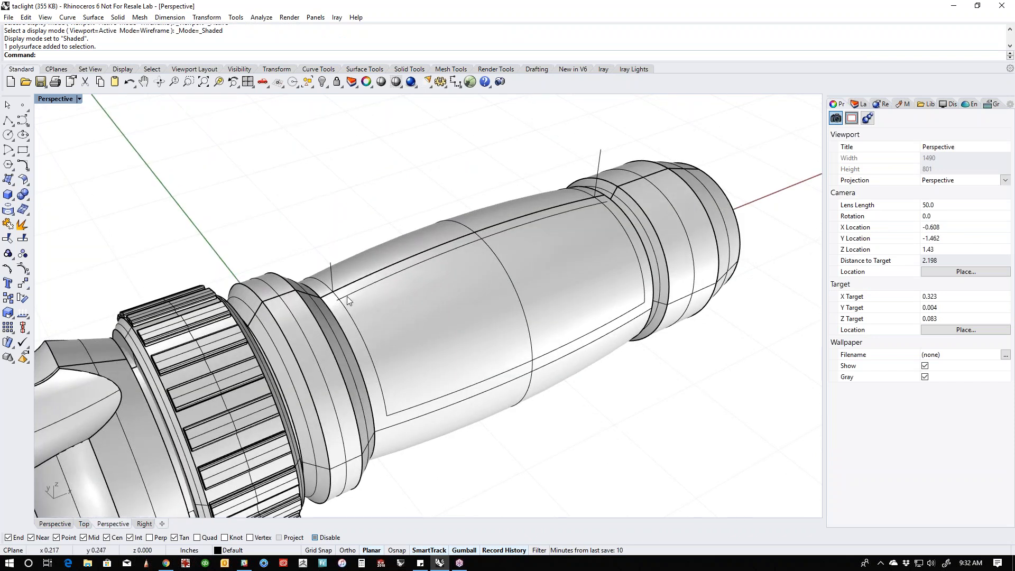
# - Select the projected line and the projected U-shaped curves on the barrel and isolate them
pyautogui.click(346, 302)
pyautogui.click(380, 326)
pyautogui.click(359, 319)
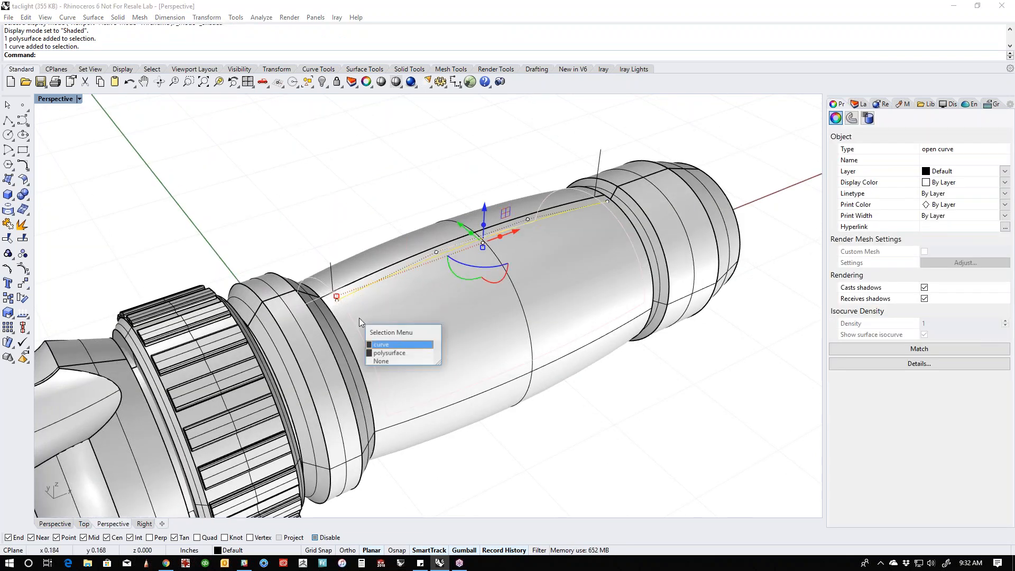
pyautogui.click(386, 344)
pyautogui.write('I')
pyautogui.press('Return')
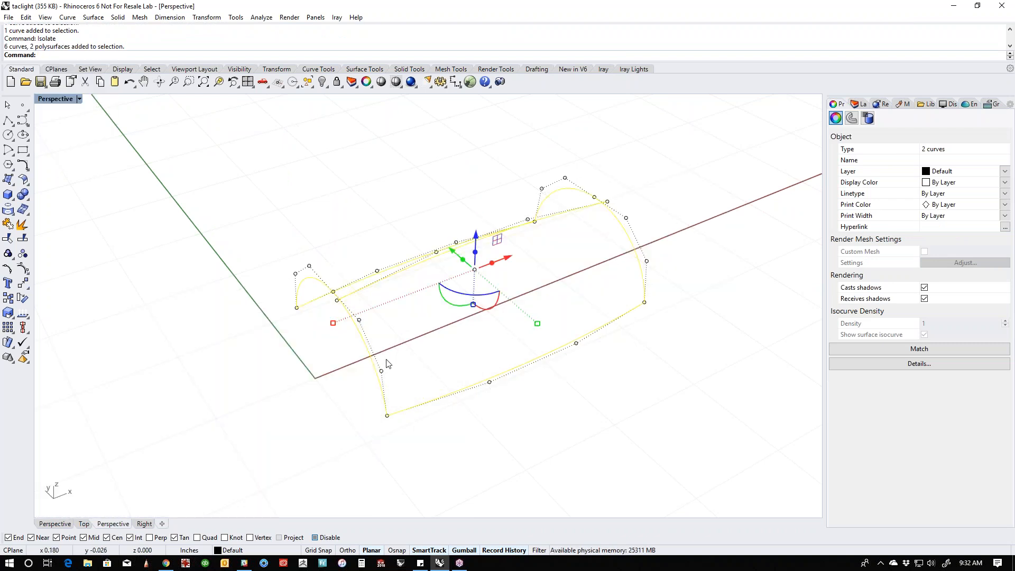
# - Trim the collar-end arc against the projected straight line in Perspective, removing the part beyond it
pyautogui.click(413, 362)
pyautogui.keyDown('shift'); pyautogui.moveTo(414, 362); pyautogui.dragTo(431, 412, button='right'); pyautogui.keyUp('shift')
pyautogui.moveTo(383, 366); pyautogui.dragTo(348, 353)
pyautogui.hotkey('ctrl', 't')
pyautogui.moveTo(408, 380); pyautogui.dragTo(375, 356, button='right')
pyautogui.click(381, 359)
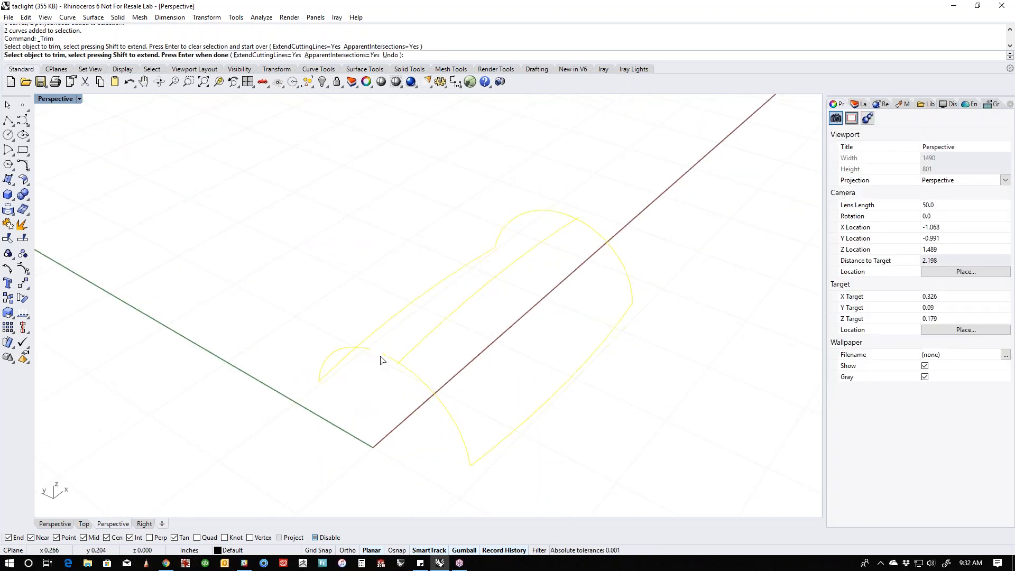
pyautogui.scroll(4, 391, 372)
pyautogui.click(397, 359)
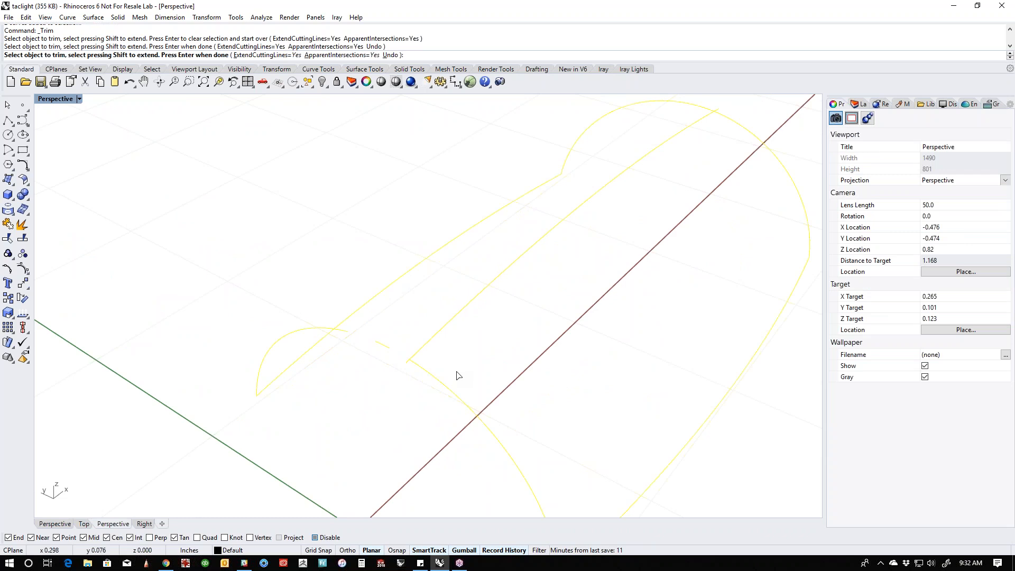
# - In the Top view, trim off the leftover arc piece and the straight line's overhang at the collar end
pyautogui.write('top')
pyautogui.press('Return')
pyautogui.click(276, 377)
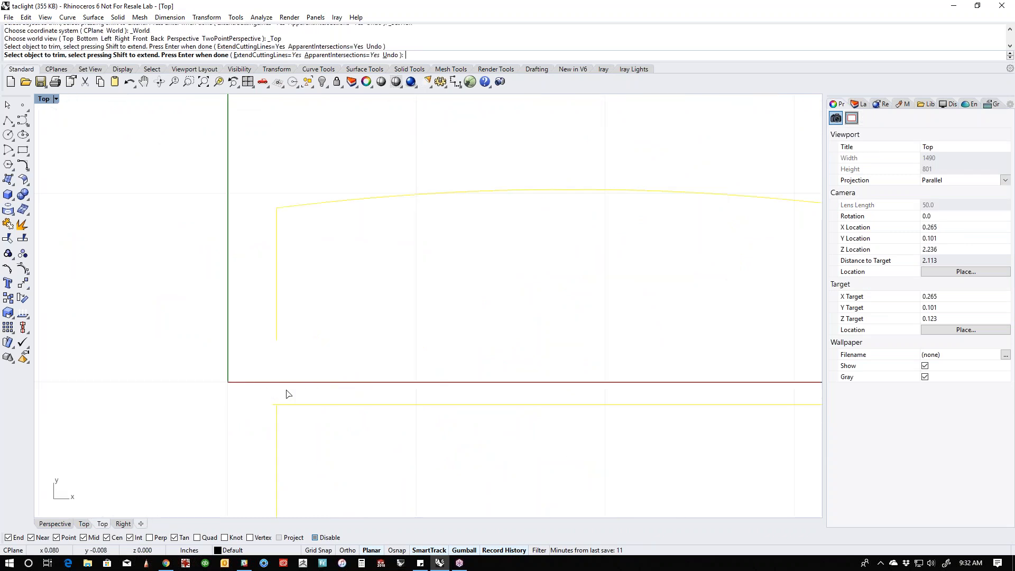
pyautogui.scroll(5, 273, 410)
pyautogui.click(275, 396)
# - Trim the arc and the straight line's overhang at the tail end so they meet at a corner
pyautogui.scroll(-12, 260, 399)
pyautogui.moveTo(759, 445); pyautogui.dragTo(431, 341, button='right')
pyautogui.scroll(10, 415, 309)
pyautogui.click(431, 263)
pyautogui.click(410, 238)
pyautogui.scroll(-4, 458, 290)
pyautogui.moveTo(458, 291); pyautogui.dragTo(577, 311, button='right')
pyautogui.rightClick(444, 358)
# - Bring back the hidden flashlight in Perspective and join the trimmed curves into a closed panel outline
pyautogui.scroll(-4, 390, 319)
pyautogui.moveTo(391, 318); pyautogui.dragTo(594, 377, button='right')
pyautogui.press('F4')
pyautogui.write('v')
pyautogui.press('Return')
pyautogui.keyDown('shift'); pyautogui.moveTo(394, 307); pyautogui.dragTo(369, 300, button='right'); pyautogui.keyUp('shift')
pyautogui.moveTo(282, 154); pyautogui.dragTo(641, 457)
pyautogui.press('Return')
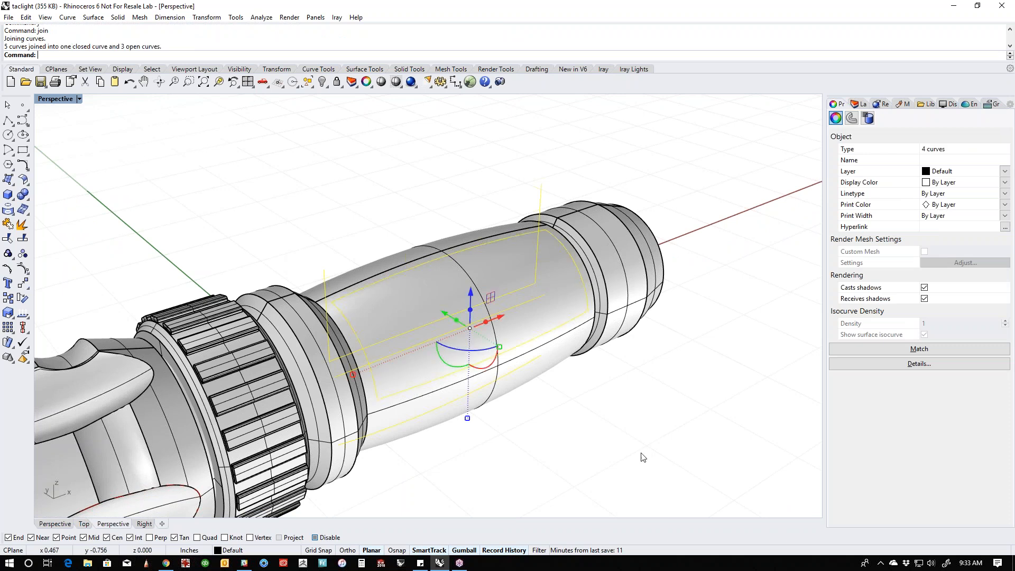
# - In the Right view, polar array the closed panel outline around the barrel's center with 4 items over 360 degrees
pyautogui.click(641, 454)
pyautogui.moveTo(592, 454); pyautogui.dragTo(460, 408, button='right')
pyautogui.click(385, 382)
pyautogui.moveTo(559, 447); pyautogui.dragTo(423, 420, button='right')
pyautogui.hotkey('ctrl', 'F3')
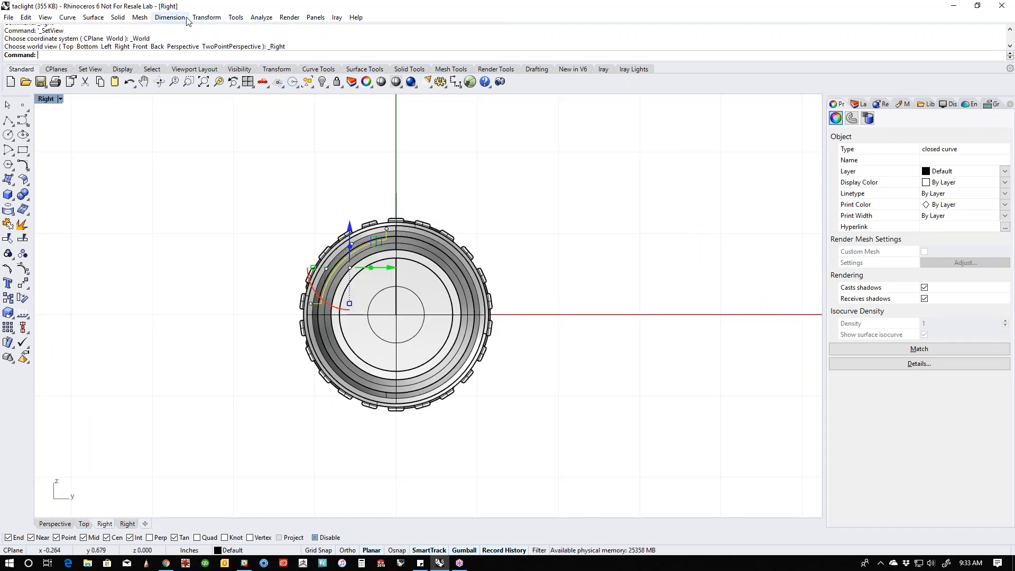
pyautogui.click(210, 19)
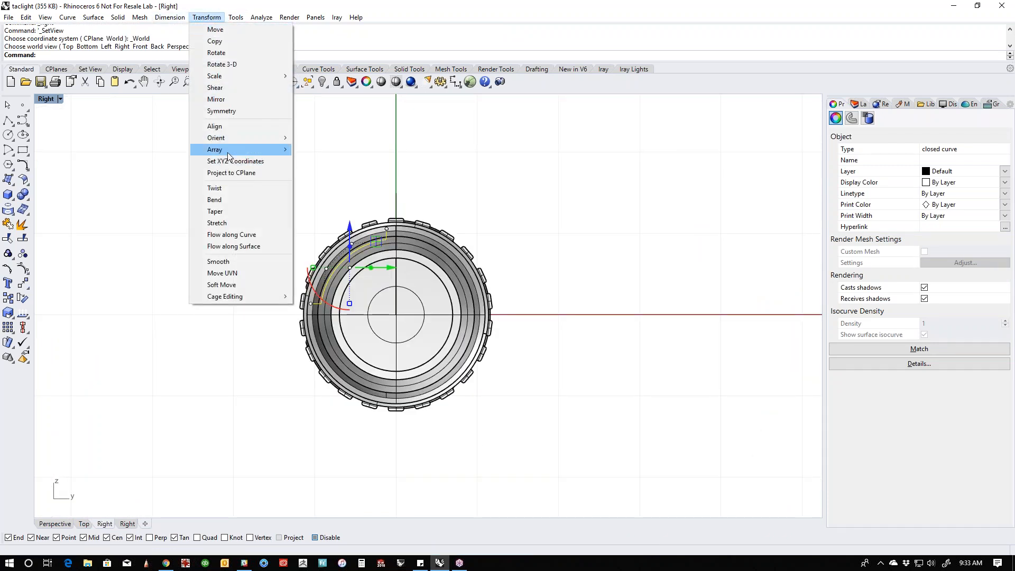
pyautogui.moveTo(268, 152)
pyautogui.click(320, 159)
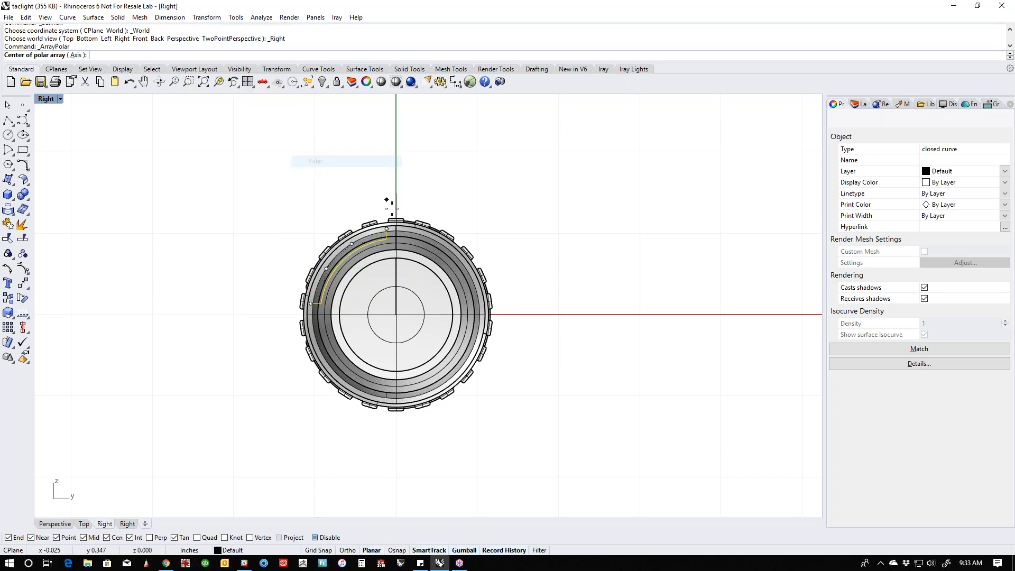
pyautogui.click(396, 315)
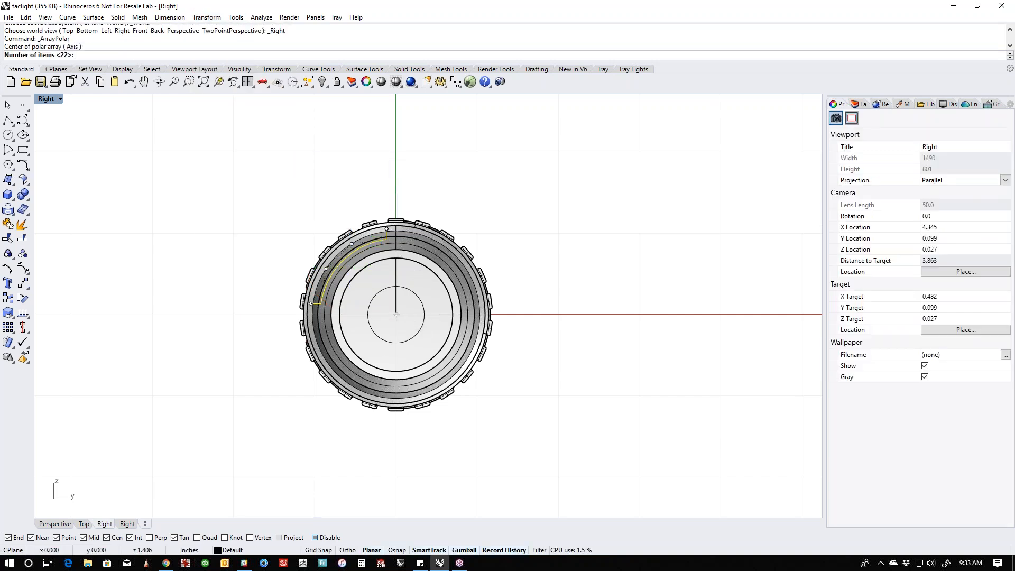
pyautogui.write('4')
pyautogui.press('Return')
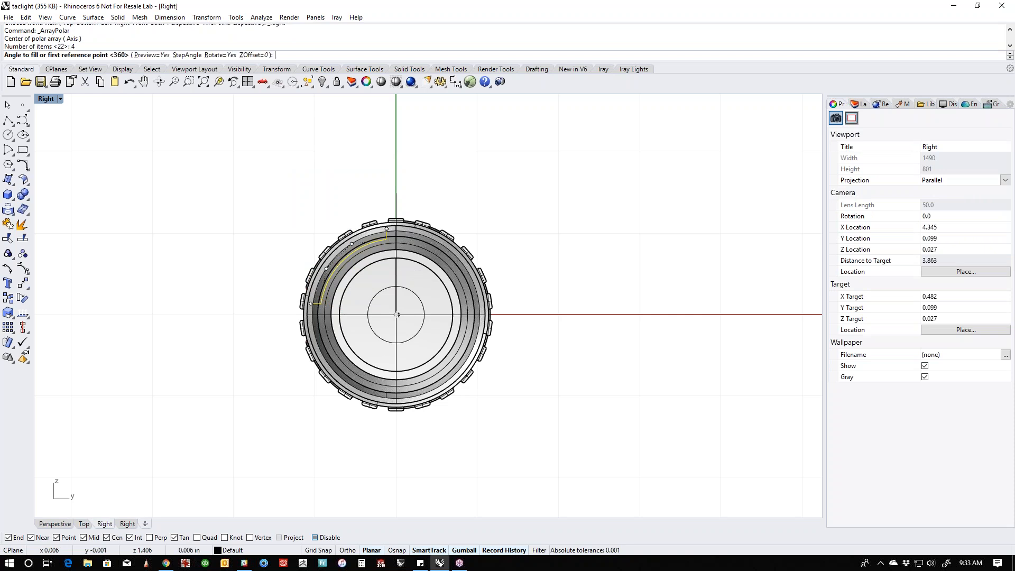
pyautogui.press('Return')
pyautogui.press('Return')
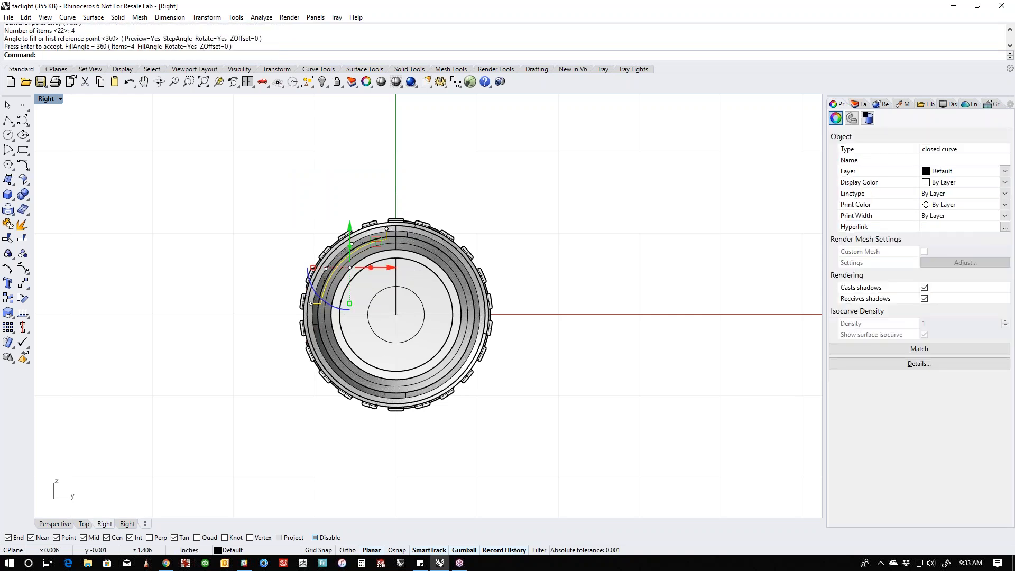
# - Extract the curved barrel surface from the flashlight body with Copy set to No
pyautogui.hotkey('ctrl', 'F4')
pyautogui.press('Escape')
pyautogui.moveTo(581, 243); pyautogui.dragTo(535, 297, button='right')
pyautogui.scroll(2, 478, 328)
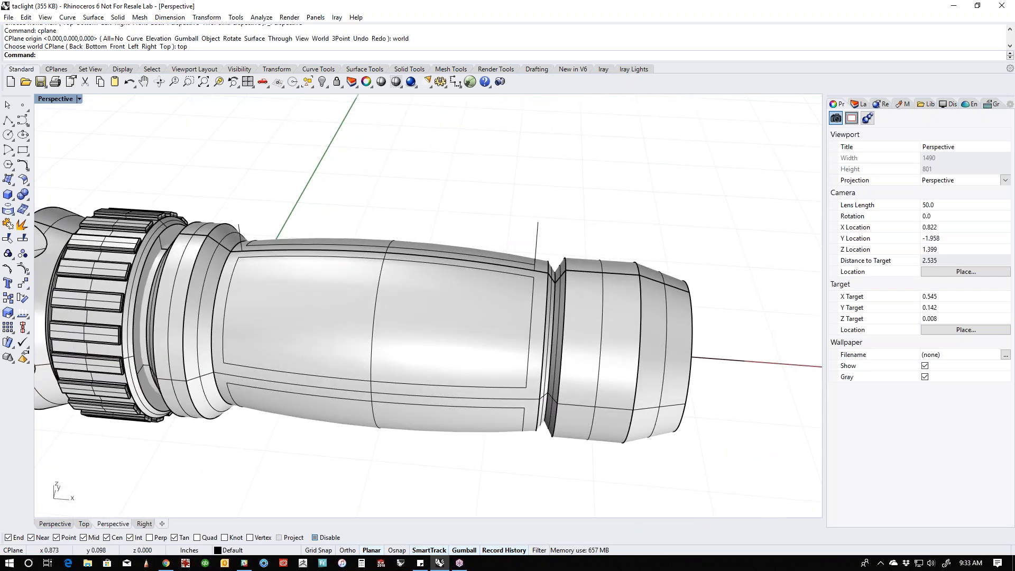
pyautogui.click(535, 401)
pyautogui.press('Escape')
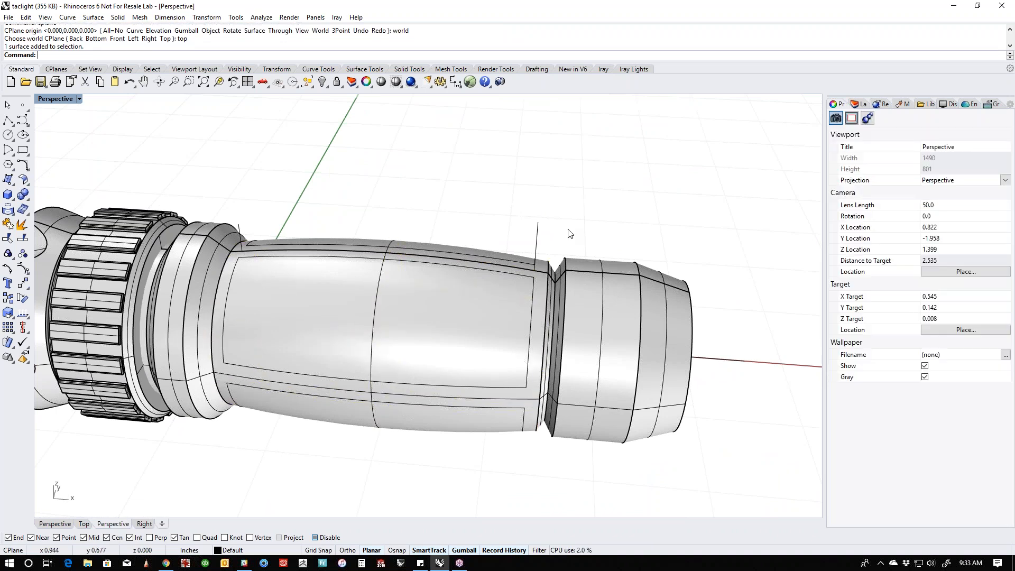
pyautogui.middleClick(567, 229)
pyautogui.click(558, 195)
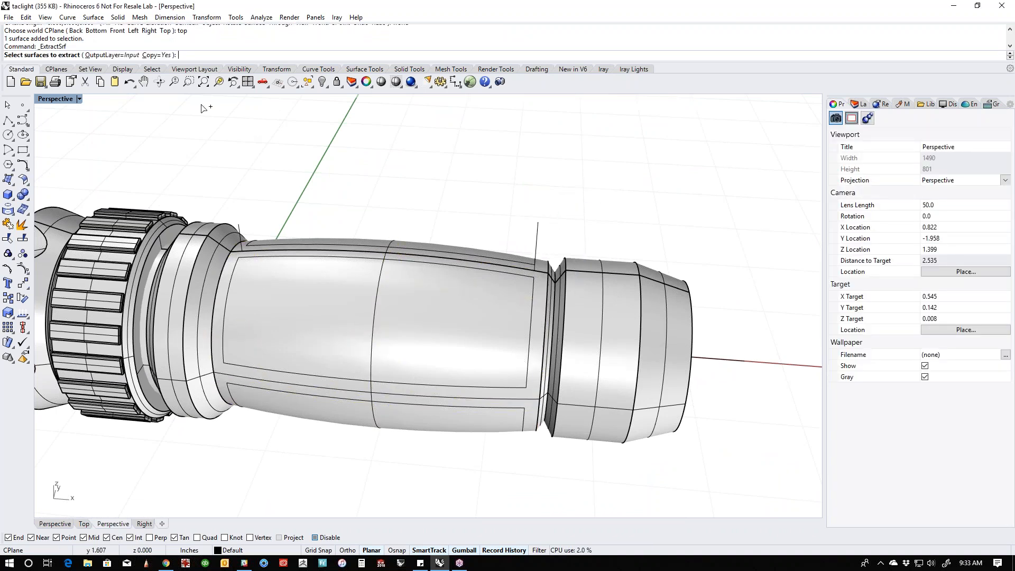
pyautogui.click(482, 327)
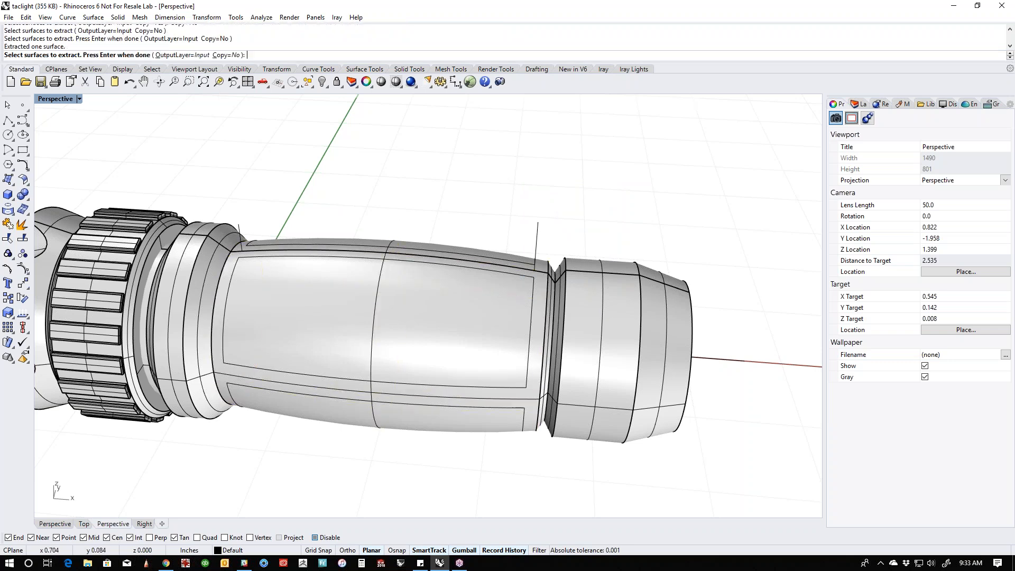
pyautogui.press('Return')
# - Select the barrel surface with its panel outlines and hide everything else using an inverted selection
pyautogui.click(468, 224)
pyautogui.moveTo(470, 256); pyautogui.dragTo(456, 489)
pyautogui.write('ii')
pyautogui.press('Return')
pyautogui.moveTo(563, 433); pyautogui.dragTo(514, 423, button='right')
pyautogui.moveTo(503, 373); pyautogui.dragTo(477, 361, button='right')
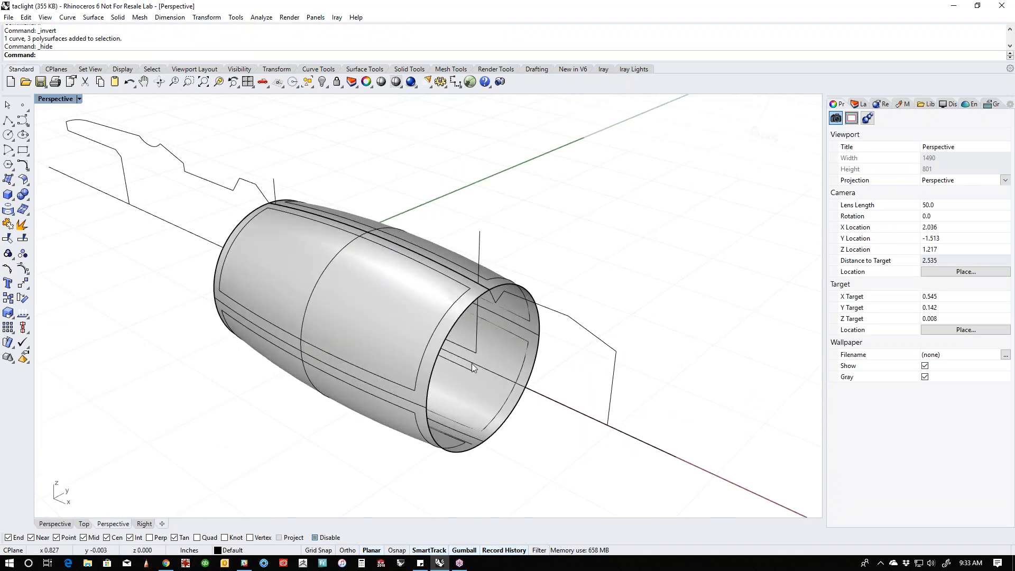
# - Hide the leftover construction lines and profile curves around the barrel surface
pyautogui.click(473, 354)
pyautogui.keyDown('shift'); pyautogui.click(469, 370); pyautogui.keyUp('shift')
pyautogui.keyDown('shift'); pyautogui.click(593, 335); pyautogui.keyUp('shift')
pyautogui.keyDown('shift'); pyautogui.click(580, 407); pyautogui.keyUp('shift')
pyautogui.press('Return')
pyautogui.keyDown('shift'); pyautogui.moveTo(544, 468); pyautogui.dragTo(635, 468, button='right'); pyautogui.keyUp('shift')
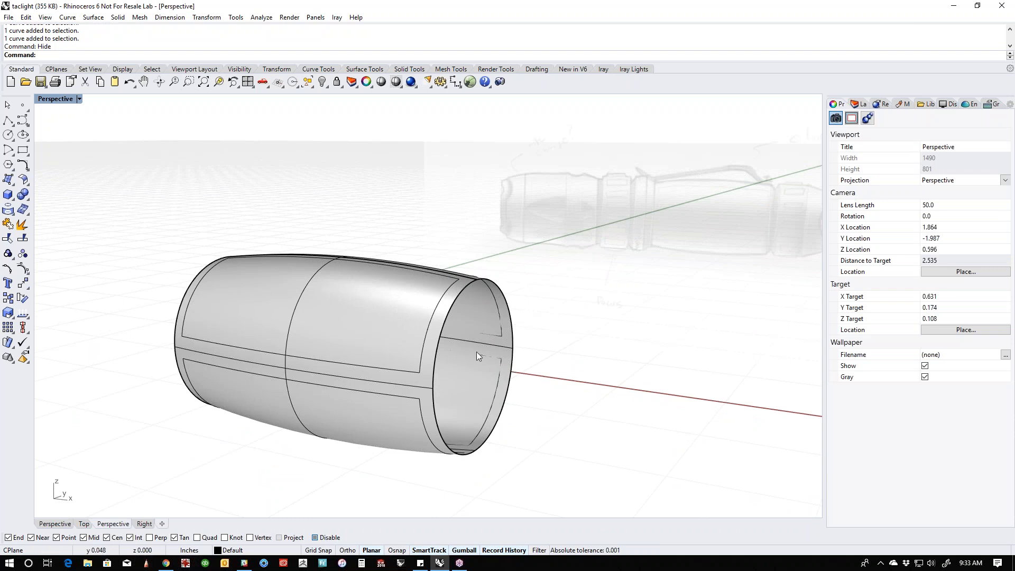
# - Split the barrel surface using the four closed panel outlines as cutting objects
pyautogui.moveTo(472, 385)
pyautogui.mouseDown(button='right')
pyautogui.moveTo(407, 386)
pyautogui.moveTo(478, 396)
pyautogui.mouseUp(button='right')
pyautogui.middleClick(477, 396)
pyautogui.click(480, 403)
pyautogui.click(461, 418)
pyautogui.press('Return')
pyautogui.click(439, 379)
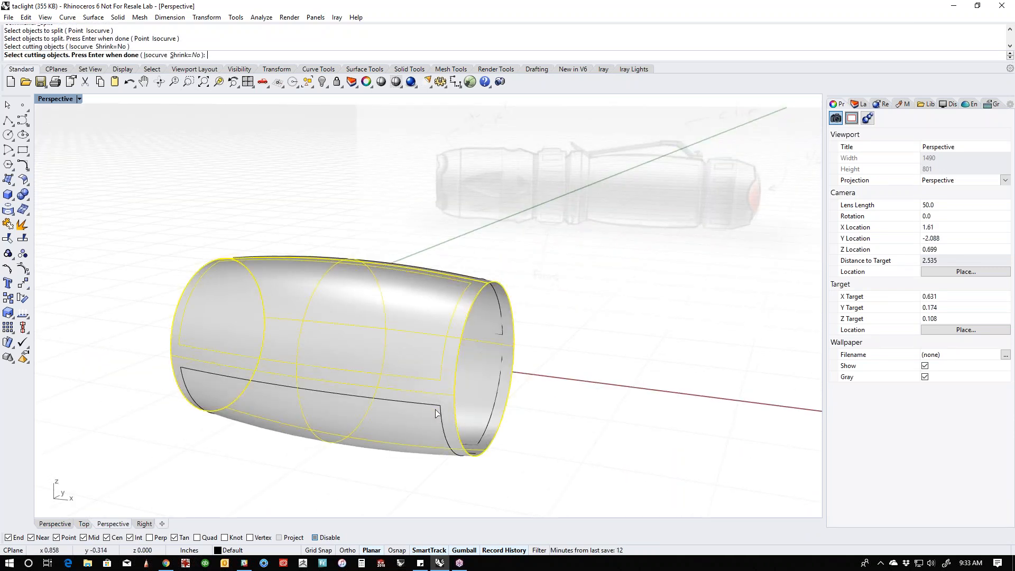
pyautogui.click(447, 426)
pyautogui.click(484, 427)
pyautogui.click(504, 323)
pyautogui.press('Return')
# - Inspect the split barrel from several sides by selecting its individual surface pieces
pyautogui.moveTo(564, 342); pyautogui.dragTo(560, 379, button='right')
pyautogui.click(408, 356)
pyautogui.click(446, 298)
pyautogui.moveTo(447, 298); pyautogui.dragTo(327, 409, button='right')
pyautogui.click(508, 433)
pyautogui.click(449, 384)
pyautogui.click(389, 485)
pyautogui.click(326, 412)
pyautogui.click(227, 437)
pyautogui.moveTo(227, 438); pyautogui.dragTo(314, 350, button='right')
pyautogui.click(315, 351)
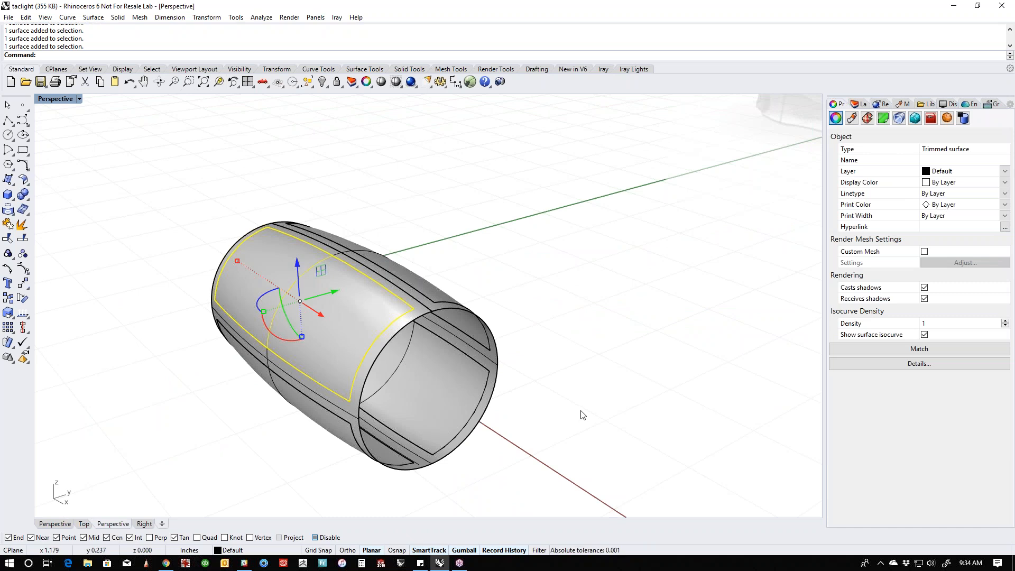
pyautogui.moveTo(583, 415); pyautogui.dragTo(512, 423, button='right')
pyautogui.click(515, 424)
# - Select the four split panels and scale them slightly inward toward the barrel's axis in the Right view
pyautogui.click(317, 295)
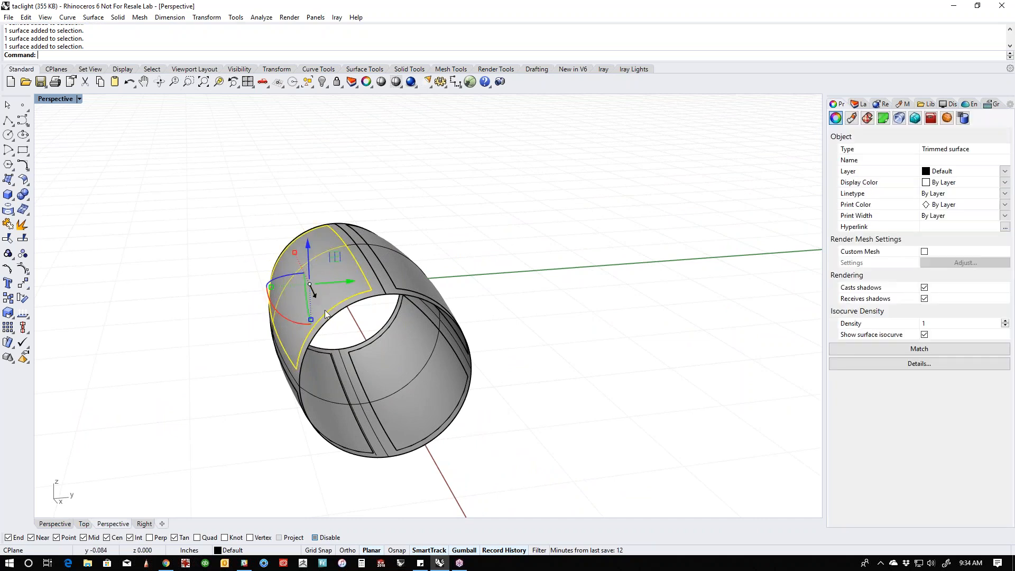
pyautogui.moveTo(316, 295); pyautogui.dragTo(324, 281, button='right')
pyautogui.keyDown('shift'); pyautogui.click(438, 253); pyautogui.keyUp('shift')
pyautogui.keyDown('shift'); pyautogui.click(344, 389); pyautogui.keyUp('shift')
pyautogui.keyDown('shift'); pyautogui.click(442, 405); pyautogui.keyUp('shift')
pyautogui.hotkey('ctrl', 'F2')
pyautogui.hotkey('ctrl', 'F3')
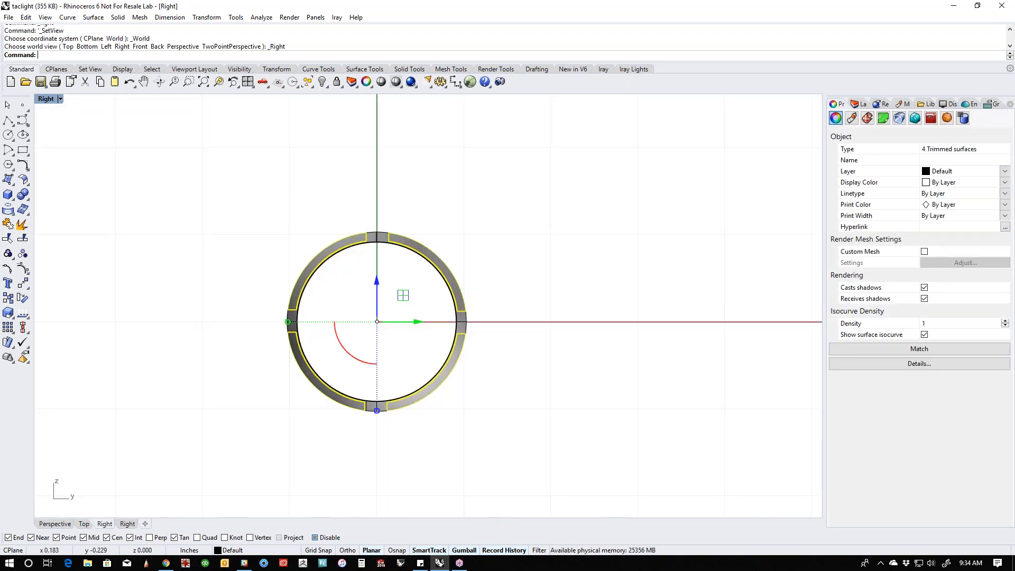
pyautogui.moveTo(447, 391); pyautogui.dragTo(472, 396, button='right')
pyautogui.moveTo(403, 417); pyautogui.dragTo(402, 417)
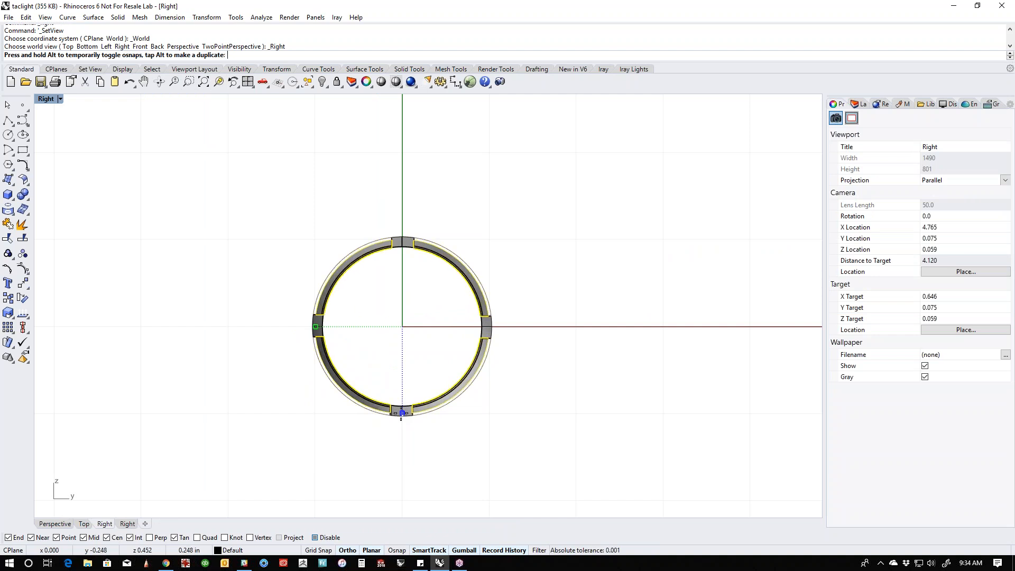
# - Examine the gaps between the scaled panels and the barrel openings in the Perspective and Top views
pyautogui.hotkey('ctrl', 'F4')
pyautogui.click(495, 433)
pyautogui.moveTo(505, 346); pyautogui.dragTo(537, 378, button='right')
pyautogui.scroll(8, 470, 312)
pyautogui.moveTo(468, 312)
pyautogui.mouseDown(button='right')
pyautogui.moveTo(464, 423)
pyautogui.moveTo(317, 385)
pyautogui.moveTo(363, 351)
pyautogui.moveTo(462, 362)
pyautogui.moveTo(470, 373)
pyautogui.moveTo(455, 323)
pyautogui.mouseUp(button='right')
pyautogui.write('t')
pyautogui.press('Return')
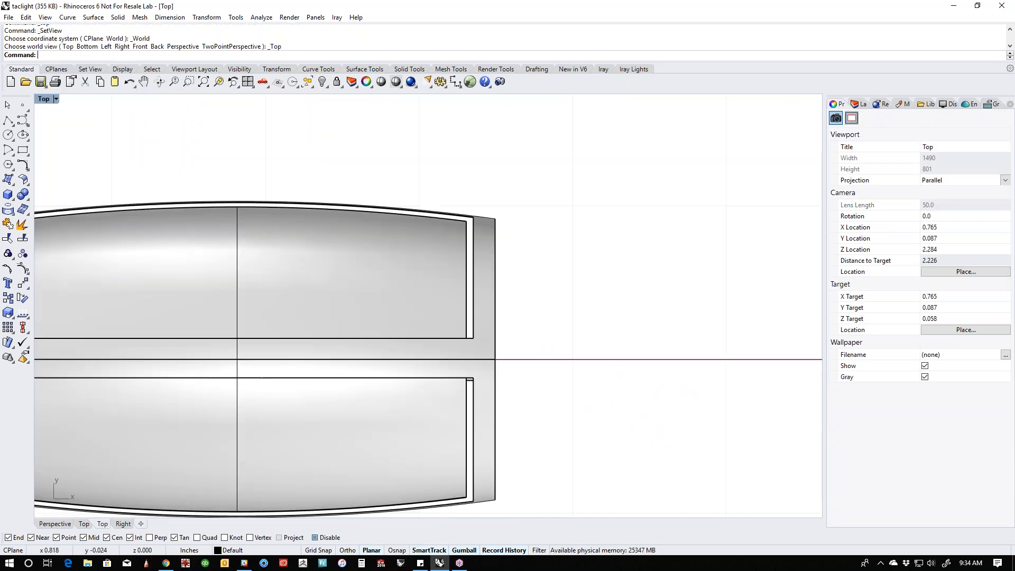
pyautogui.moveTo(446, 384); pyautogui.dragTo(620, 348, button='right')
pyautogui.scroll(-2, 613, 349)
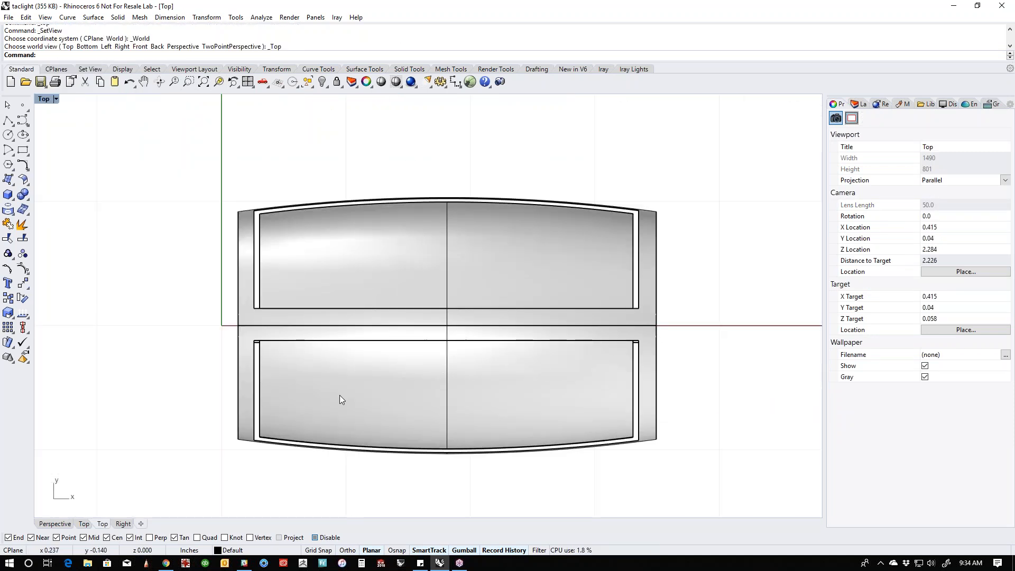
pyautogui.moveTo(401, 419); pyautogui.dragTo(384, 433, button='right')
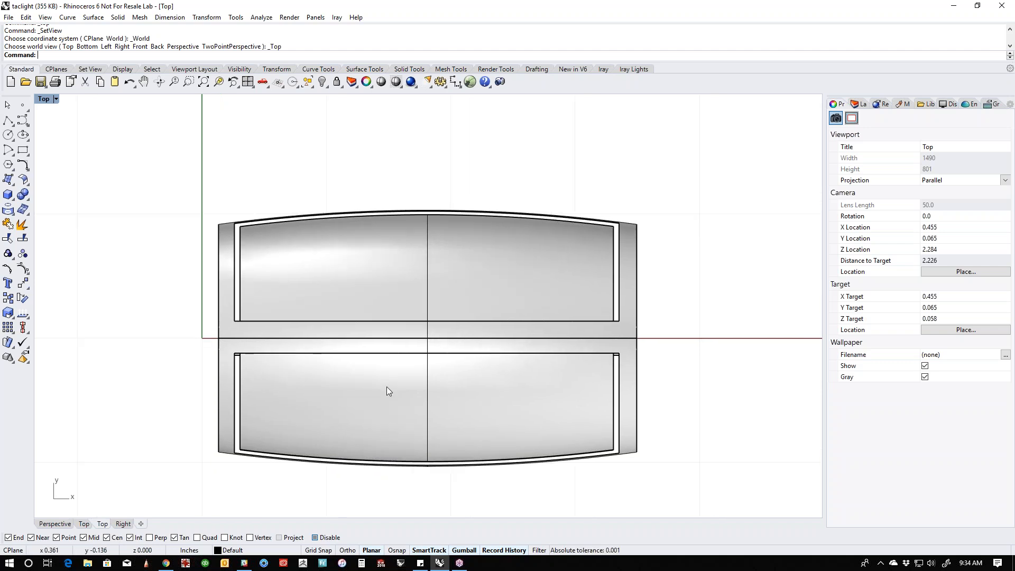
pyautogui.moveTo(386, 387); pyautogui.dragTo(380, 400, button='right')
# - Display the Top view in wireframe and check the panel edges against the barrel openings
pyautogui.middleClick(324, 398)
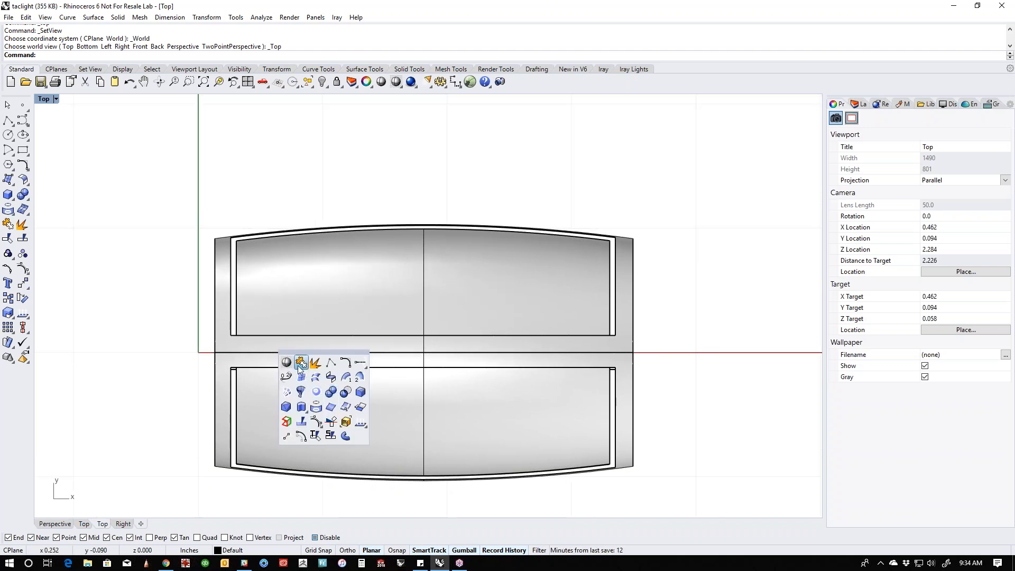
pyautogui.click(299, 365)
pyautogui.scroll(5, 254, 372)
pyautogui.scroll(2, 254, 373)
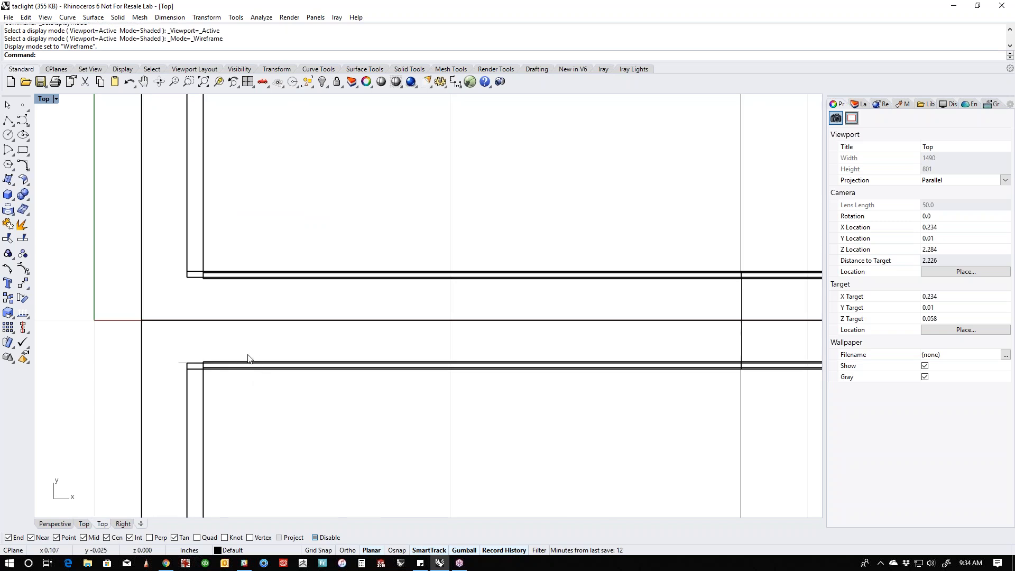
pyautogui.scroll(-5, 248, 359)
pyautogui.moveTo(295, 413); pyautogui.dragTo(313, 346, button='right')
pyautogui.scroll(-2, 326, 405)
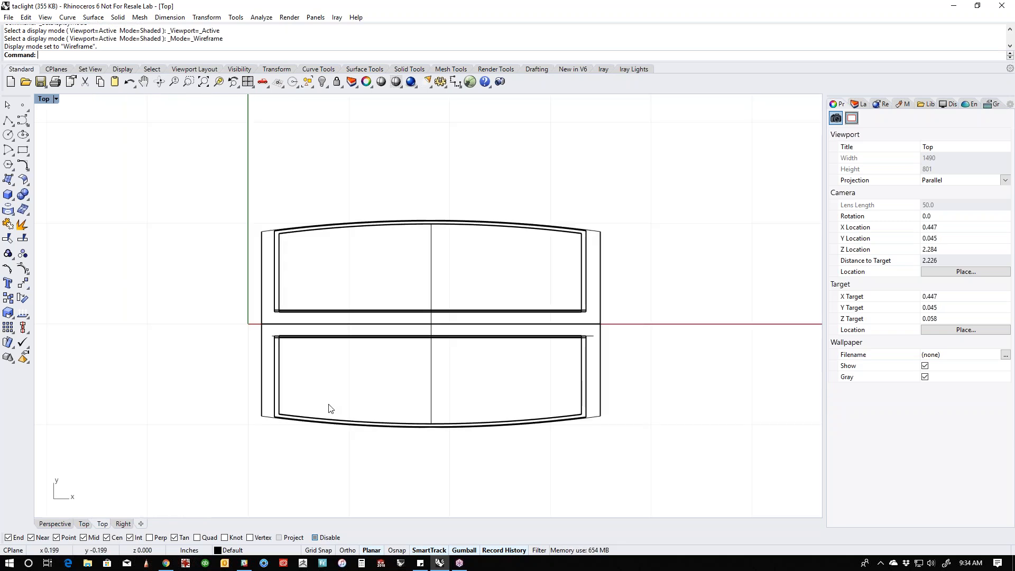
# - Scale the panel below the centerline in one direction from its outer curved edge, narrowing it slightly away from the centerline
pyautogui.click(313, 420)
pyautogui.click(332, 392)
pyautogui.scroll(6, 287, 392)
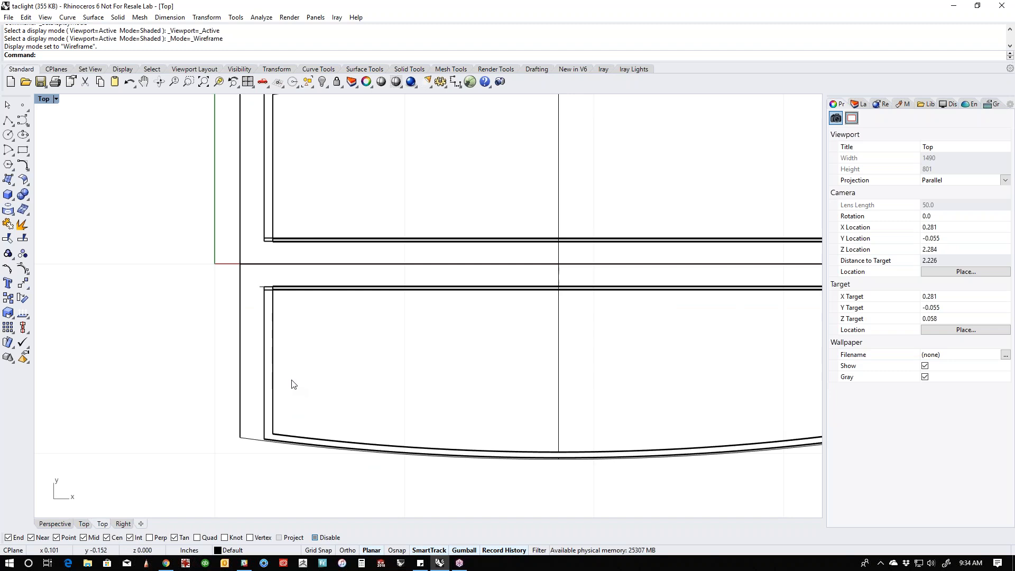
pyautogui.moveTo(291, 379); pyautogui.dragTo(271, 404)
pyautogui.scroll(-5, 280, 401)
pyautogui.moveTo(306, 396); pyautogui.dragTo(373, 400, button='right')
pyautogui.write('s1')
pyautogui.press('Return')
pyautogui.click(456, 426)
pyautogui.click(456, 292)
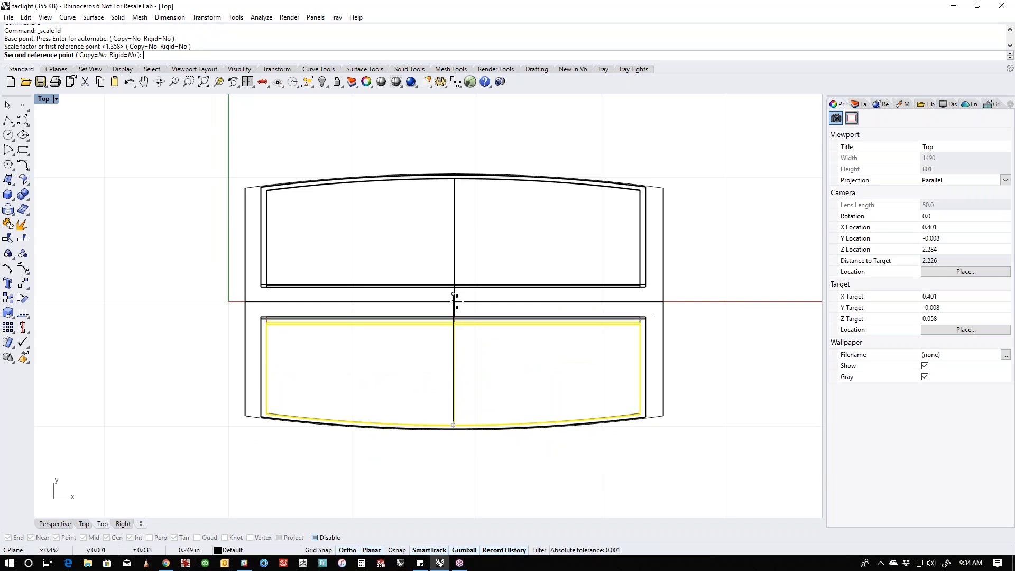
pyautogui.click(455, 301)
pyautogui.click(700, 355)
pyautogui.moveTo(703, 355); pyautogui.dragTo(681, 368, button='right')
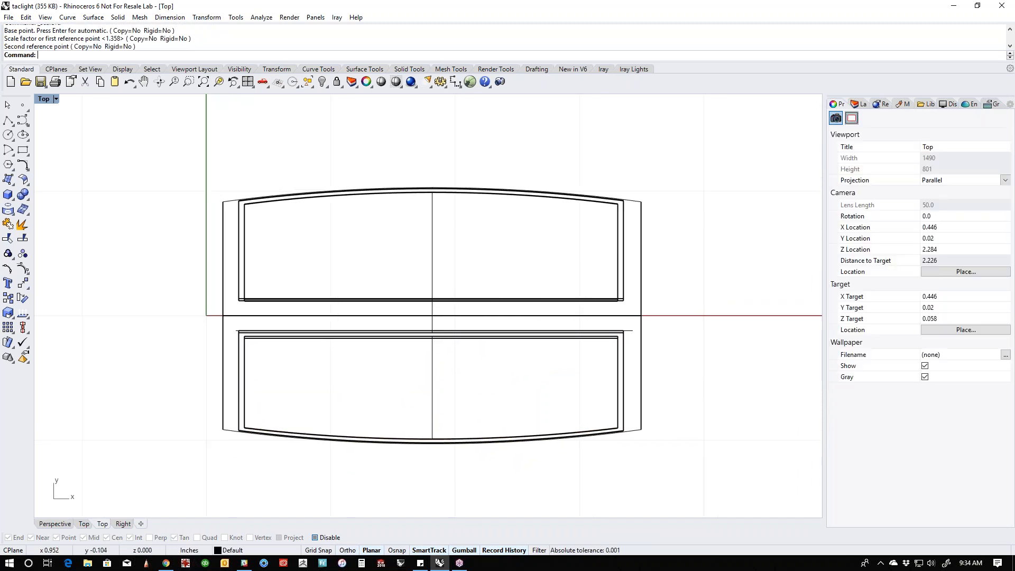
# - Delete the two scaled panels above the centerline in the Top view
pyautogui.scroll(5, 616, 222)
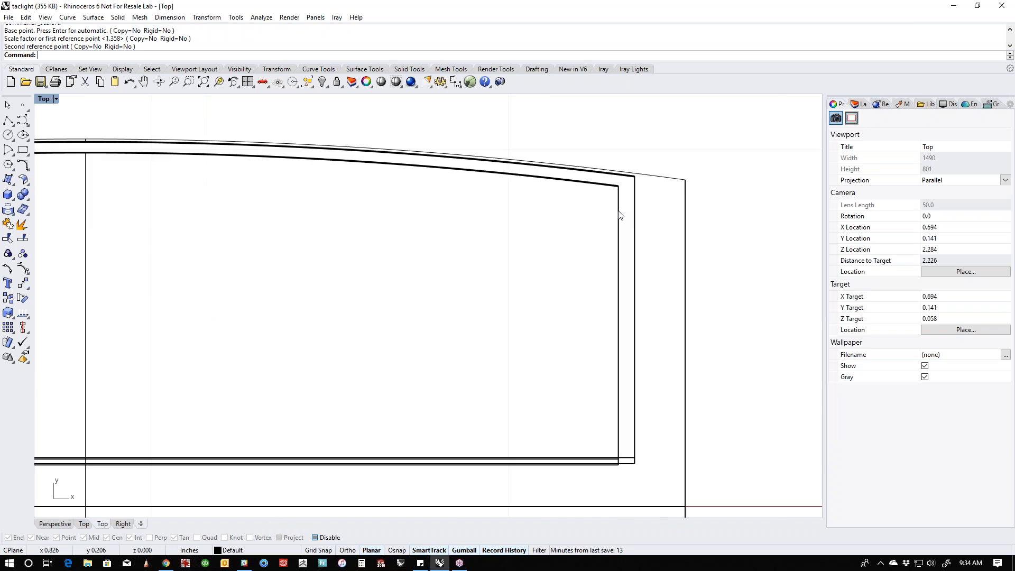
pyautogui.click(627, 201)
pyautogui.press('Delete')
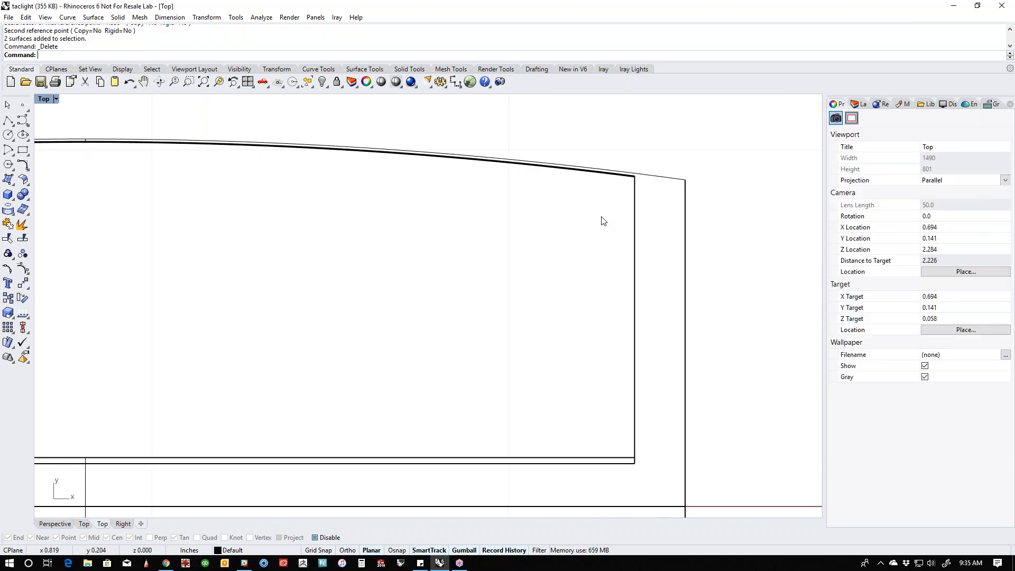
# - Mirror the two panels below the centerline across the X axis through the origin, keeping the originals
pyautogui.scroll(-5, 567, 339)
pyautogui.scroll(5, 599, 347)
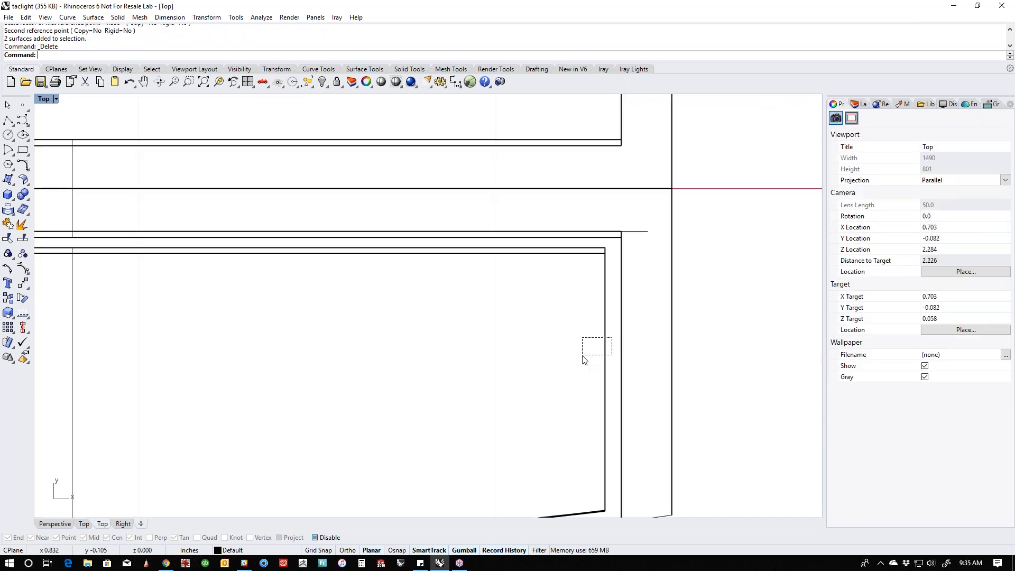
pyautogui.moveTo(583, 358); pyautogui.dragTo(583, 359)
pyautogui.scroll(-3, 583, 360)
pyautogui.moveTo(571, 356); pyautogui.dragTo(519, 345, button='right')
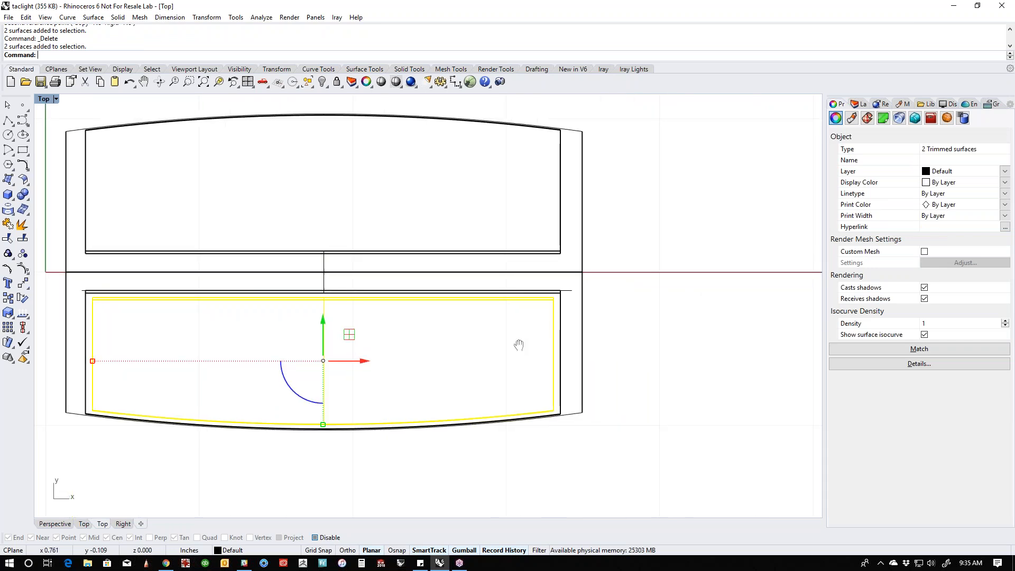
pyautogui.write('M')
pyautogui.press('Return')
pyautogui.write('0')
pyautogui.press('Return')
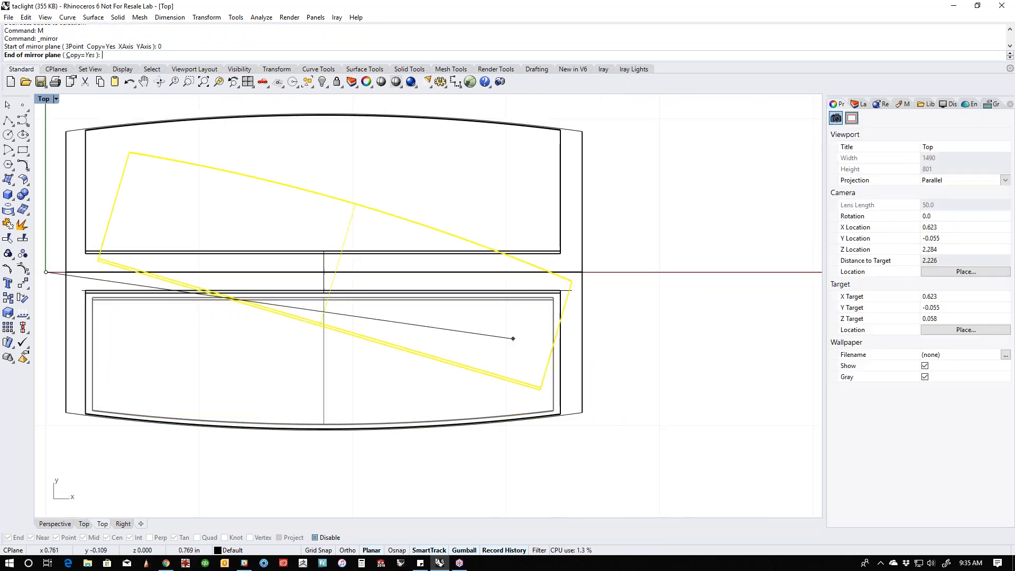
pyautogui.keyDown('shift'); pyautogui.click(560, 312); pyautogui.keyUp('shift')
pyautogui.click(646, 300)
pyautogui.scroll(-4, 648, 299)
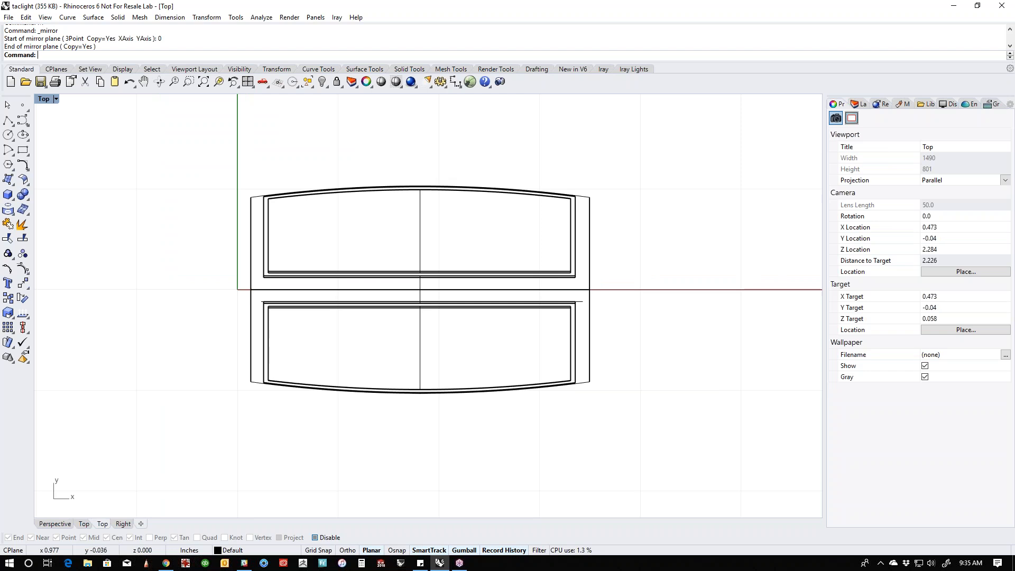
# - In shaded Perspective, build an edge-curve surface between the panel's curved end edge and the matching edge of the barrel opening
pyautogui.press('F4')
pyautogui.moveTo(660, 308); pyautogui.dragTo(662, 334, button='right')
pyautogui.middleClick(662, 335)
pyautogui.click(622, 307)
pyautogui.moveTo(468, 327); pyautogui.dragTo(591, 329, button='right')
pyautogui.scroll(3, 592, 334)
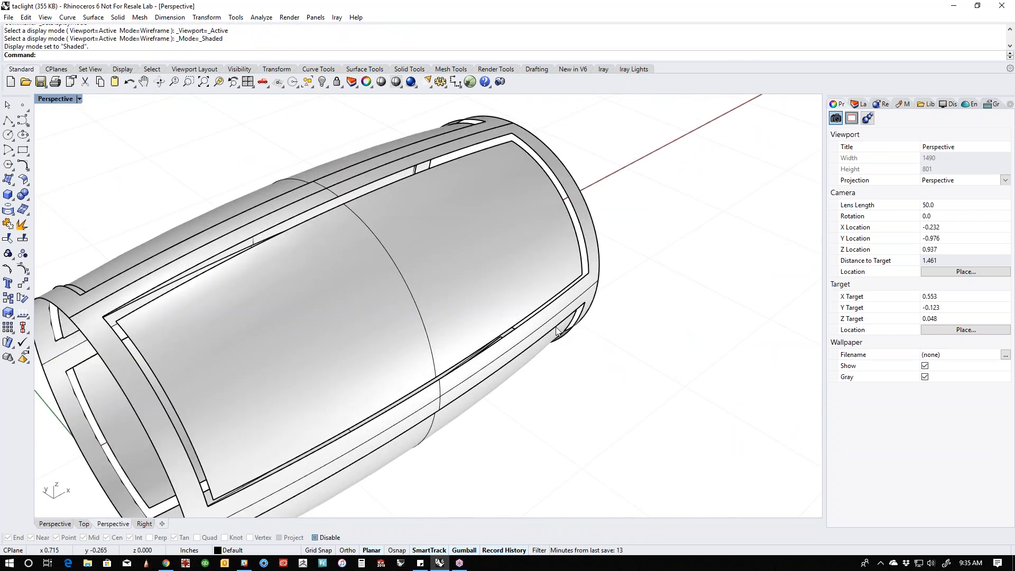
pyautogui.middleClick(558, 330)
pyautogui.click(533, 307)
pyautogui.click(576, 233)
pyautogui.click(583, 231)
pyautogui.rightClick(666, 195)
# - Build edge-curve surfaces closing the gaps along the panel's upper long edge and at its opposite curved end
pyautogui.rightClick(666, 195)
pyautogui.click(486, 149)
pyautogui.click(496, 139)
pyautogui.rightClick(498, 140)
pyautogui.moveTo(499, 241); pyautogui.dragTo(457, 317, button='right')
pyautogui.scroll(4, 388, 230)
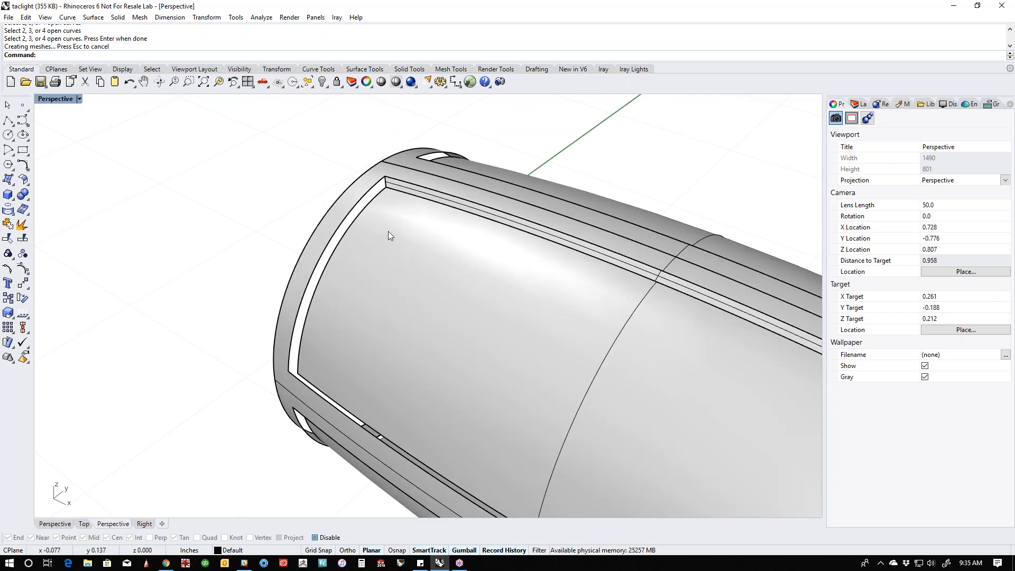
pyautogui.rightClick(363, 220)
pyautogui.click(349, 207)
pyautogui.click(348, 206)
pyautogui.rightClick(348, 207)
# - Build an edge-curve surface between the panel's lower long edge and the barrel opening to close the remaining gap
pyautogui.scroll(-6, 364, 271)
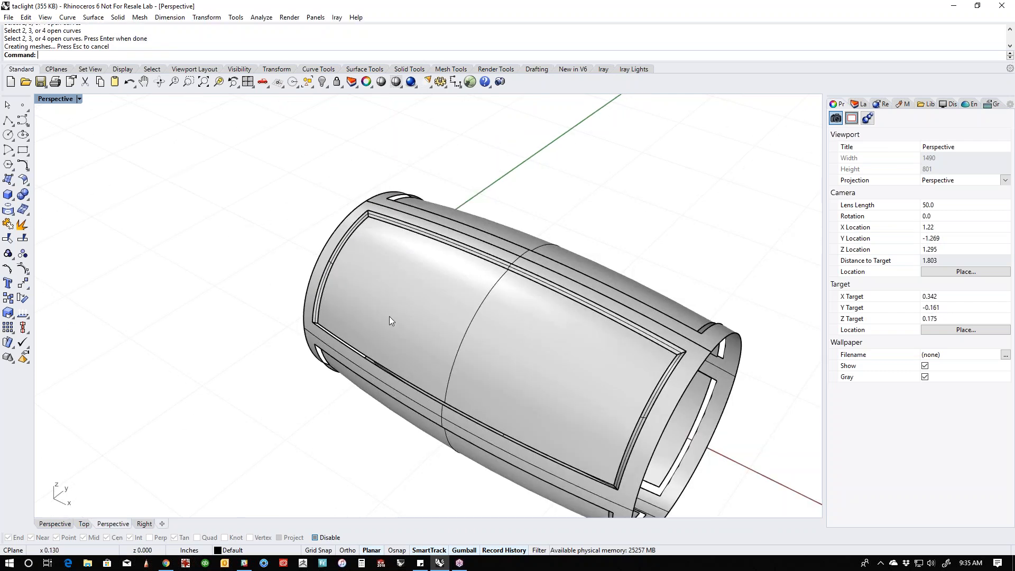
pyautogui.moveTo(363, 272); pyautogui.dragTo(254, 303, button='right')
pyautogui.scroll(7, 373, 268)
pyautogui.click(373, 265)
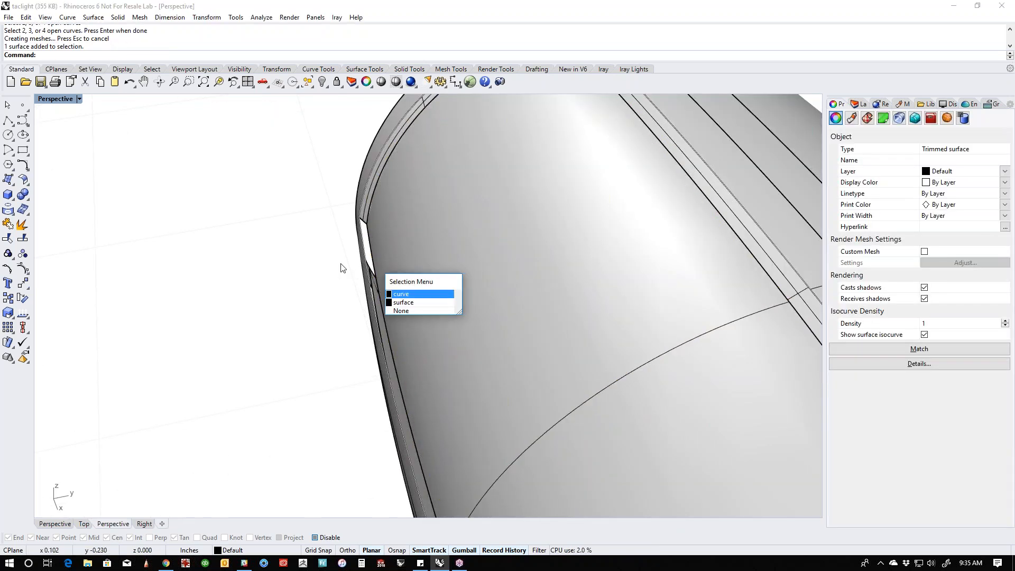
pyautogui.rightClick(342, 267)
pyautogui.click(371, 257)
pyautogui.click(371, 257)
pyautogui.rightClick(312, 261)
pyautogui.scroll(-8, 320, 281)
pyautogui.moveTo(320, 281); pyautogui.dragTo(601, 233, button='right')
pyautogui.scroll(8, 504, 342)
pyautogui.scroll(-8, 505, 342)
# - Display the Front view in wireframe and examine the panel edges against the barrel openings
pyautogui.write('f')
pyautogui.press('Return')
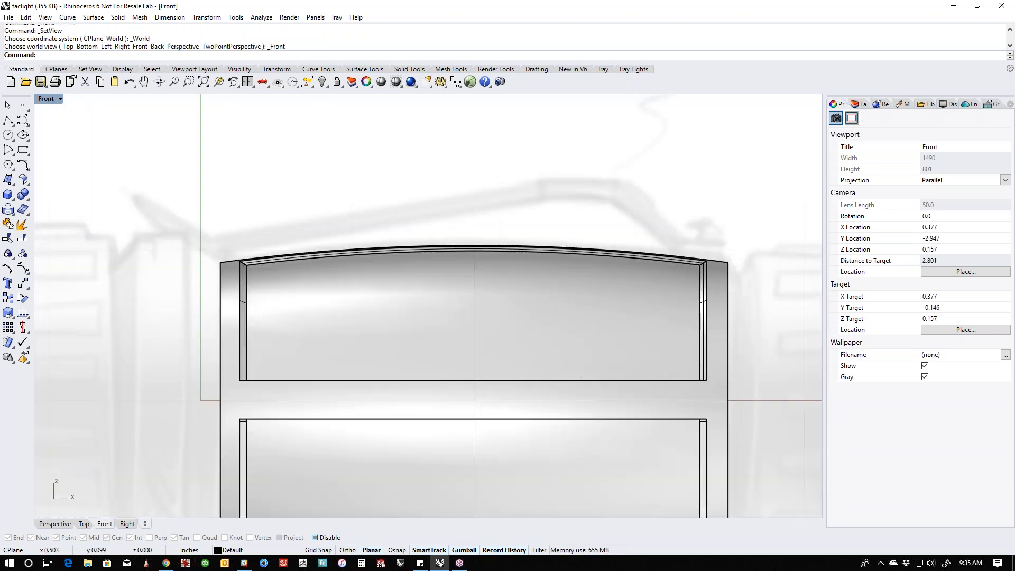
pyautogui.scroll(-3, 466, 352)
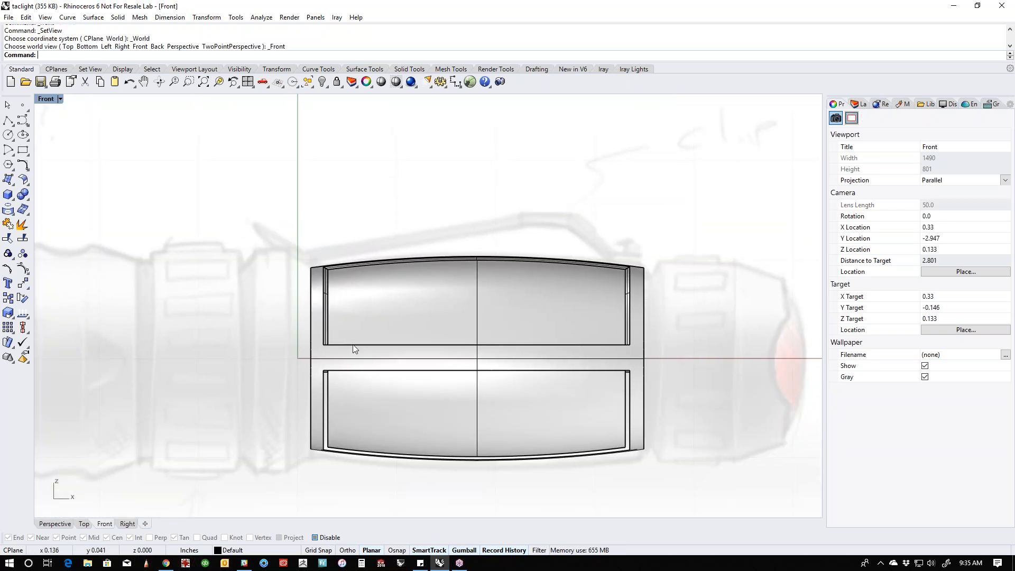
pyautogui.middleClick(357, 344)
pyautogui.click(318, 309)
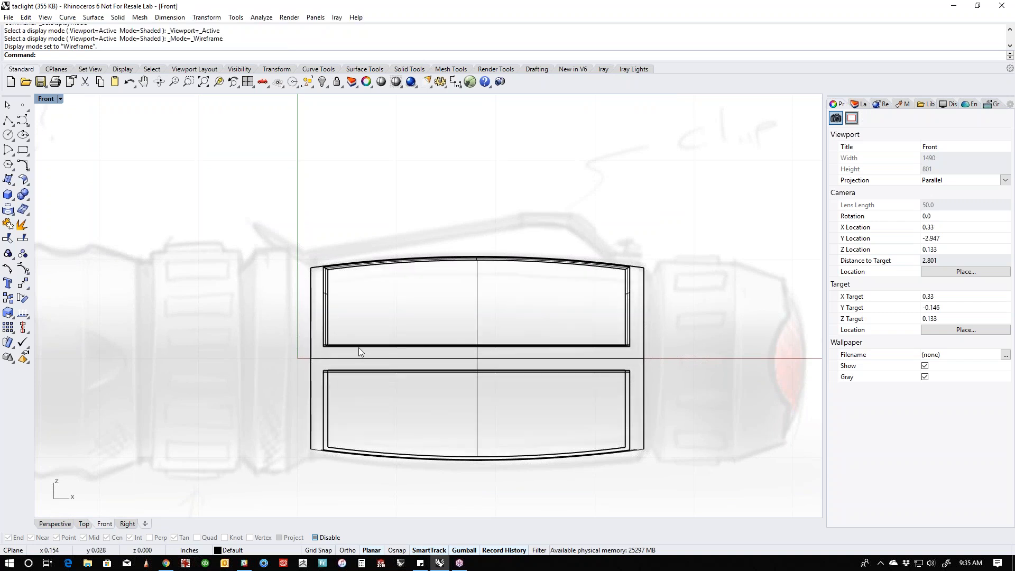
pyautogui.scroll(5, 354, 348)
pyautogui.scroll(-5, 349, 348)
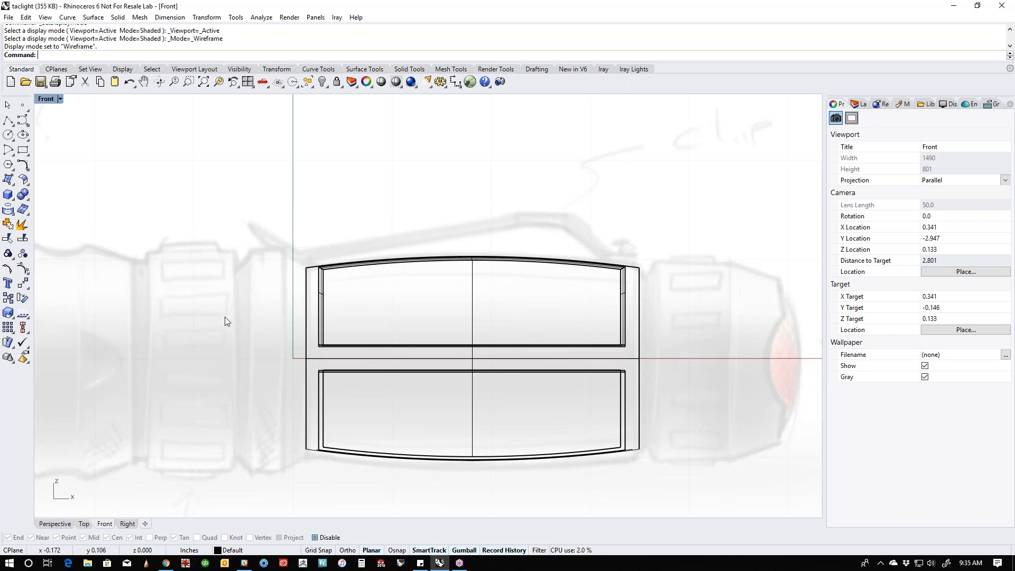
# - Scale the two upper panels in one direction from their curved upper edge, raising the straight lower edge slightly within the opening
pyautogui.moveTo(506, 304); pyautogui.dragTo(459, 310)
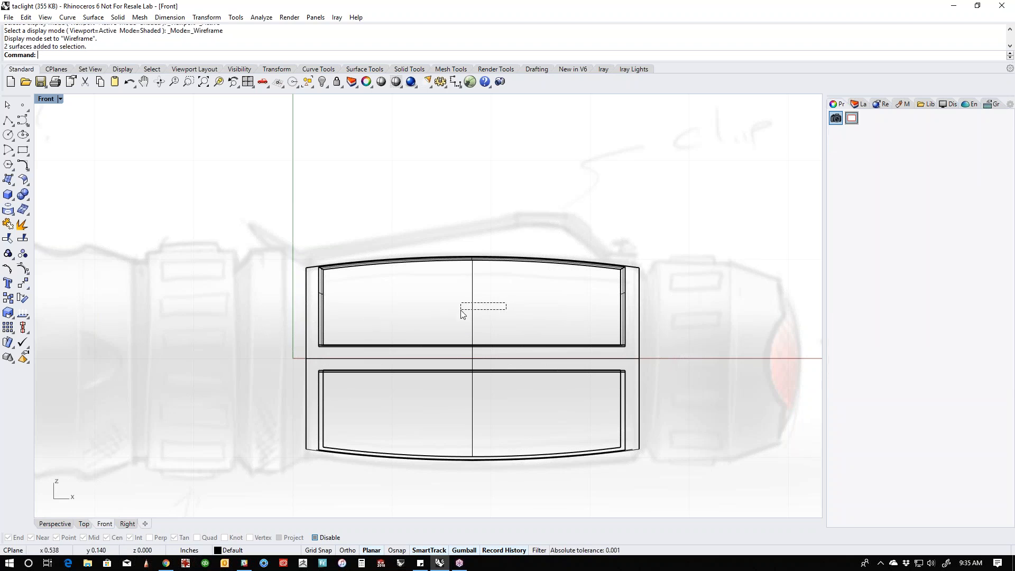
pyautogui.moveTo(524, 315); pyautogui.dragTo(515, 331, button='right')
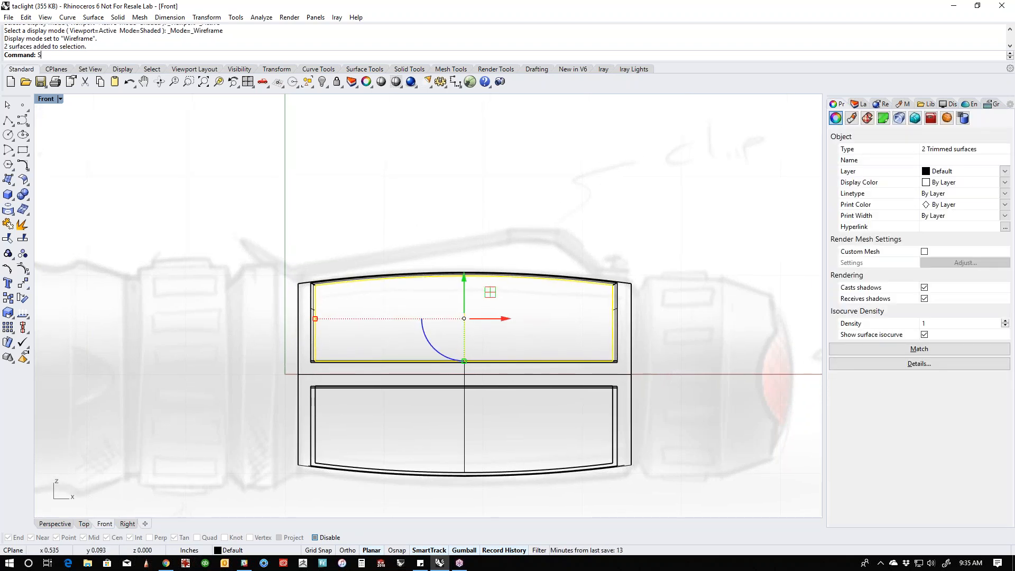
pyautogui.write('1')
pyautogui.press('Return')
pyautogui.scroll(4, 492, 323)
pyautogui.click(458, 262)
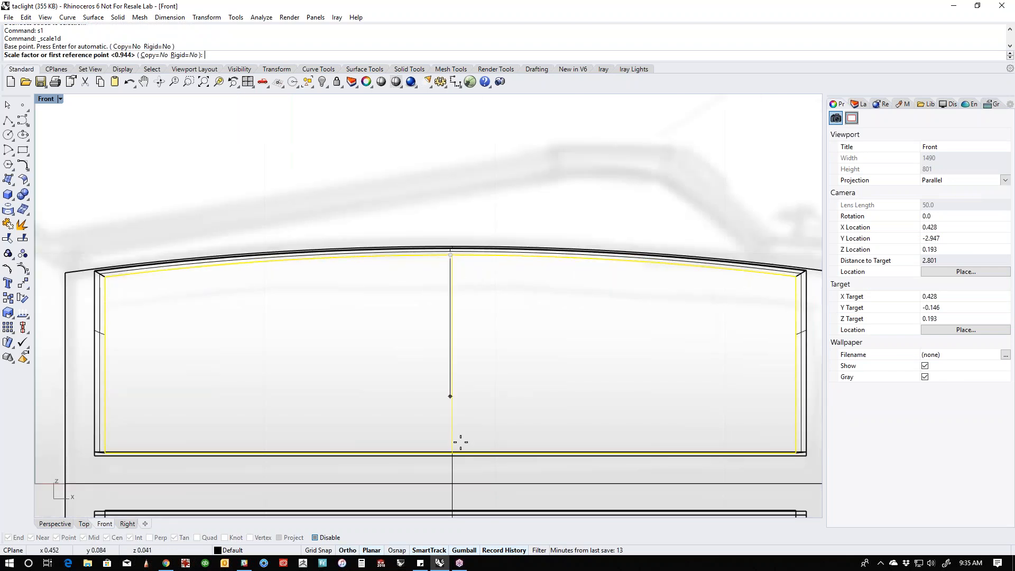
pyautogui.click(451, 478)
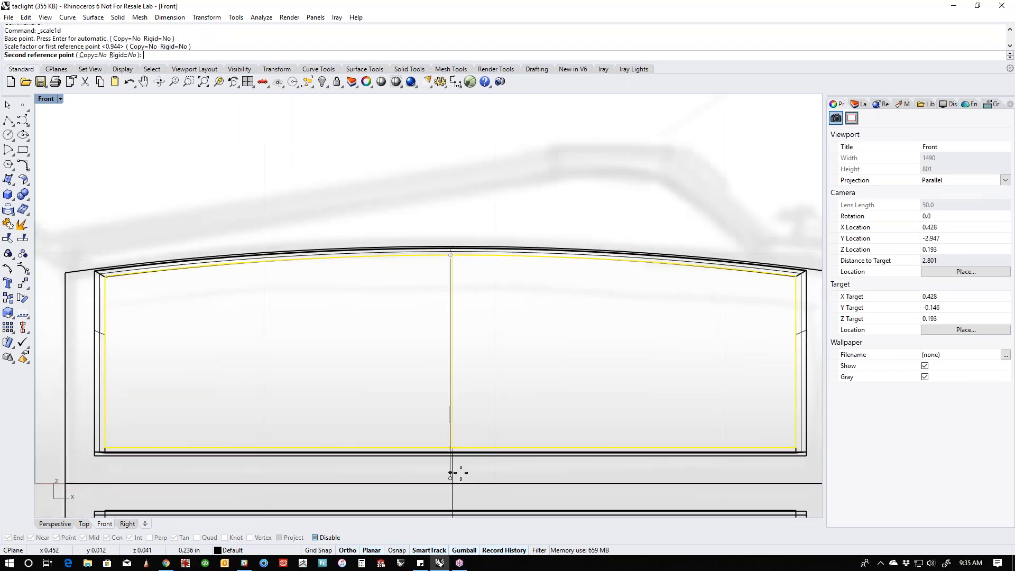
pyautogui.click(461, 473)
pyautogui.press('Escape')
pyautogui.scroll(-2, 348, 407)
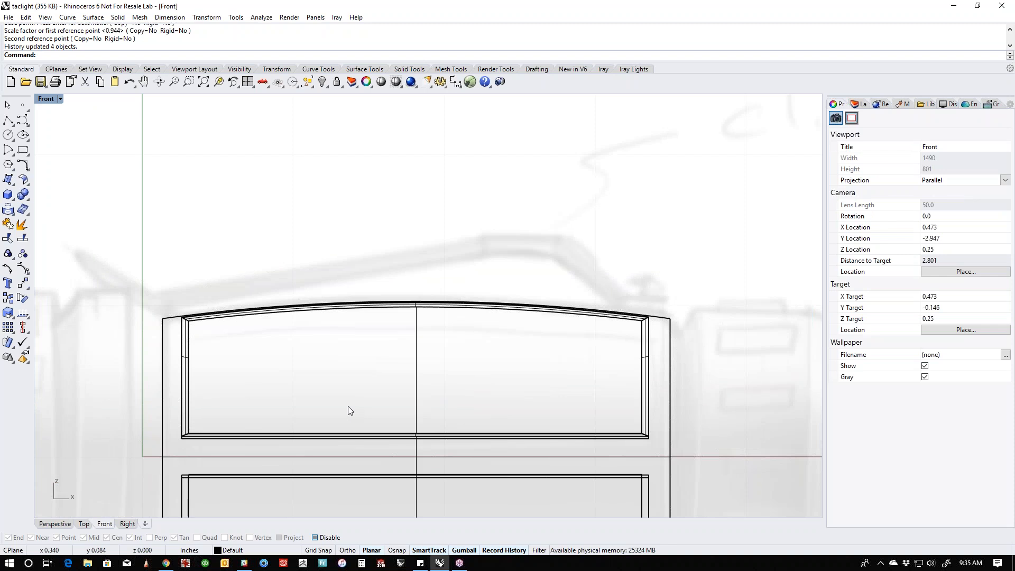
# - In shaded Perspective, delete the three other panels, keeping only the one with side walls
pyautogui.press('F4')
pyautogui.middleClick(348, 406)
pyautogui.click(329, 378)
pyautogui.moveTo(379, 279)
pyautogui.mouseDown(button='right')
pyautogui.moveTo(387, 293)
pyautogui.moveTo(324, 349)
pyautogui.mouseUp(button='right')
pyautogui.scroll(6, 387, 293)
pyautogui.scroll(-4, 325, 349)
pyautogui.keyDown('shift'); pyautogui.moveTo(499, 446); pyautogui.dragTo(466, 381, button='right'); pyautogui.keyUp('shift')
pyautogui.moveTo(466, 381); pyautogui.dragTo(359, 361, button='right')
pyautogui.click(444, 360)
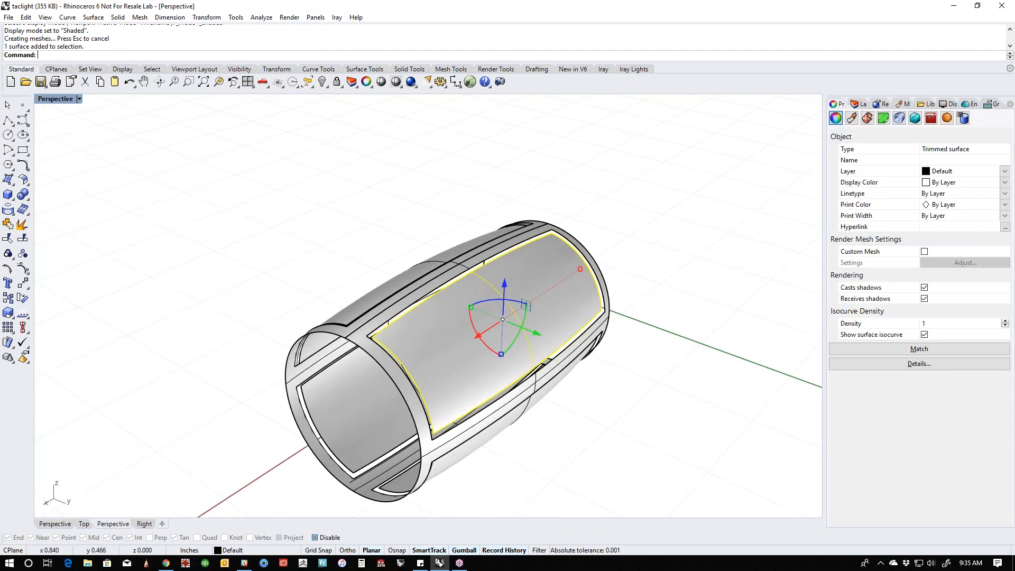
pyautogui.keyDown('shift'); pyautogui.click(388, 449); pyautogui.keyUp('shift')
pyautogui.keyDown('shift'); pyautogui.click(353, 433); pyautogui.keyUp('shift')
pyautogui.press('Delete')
# - Select the remaining panel with its four side walls and join them into one polysurface
pyautogui.moveTo(331, 412); pyautogui.dragTo(261, 305, button='right')
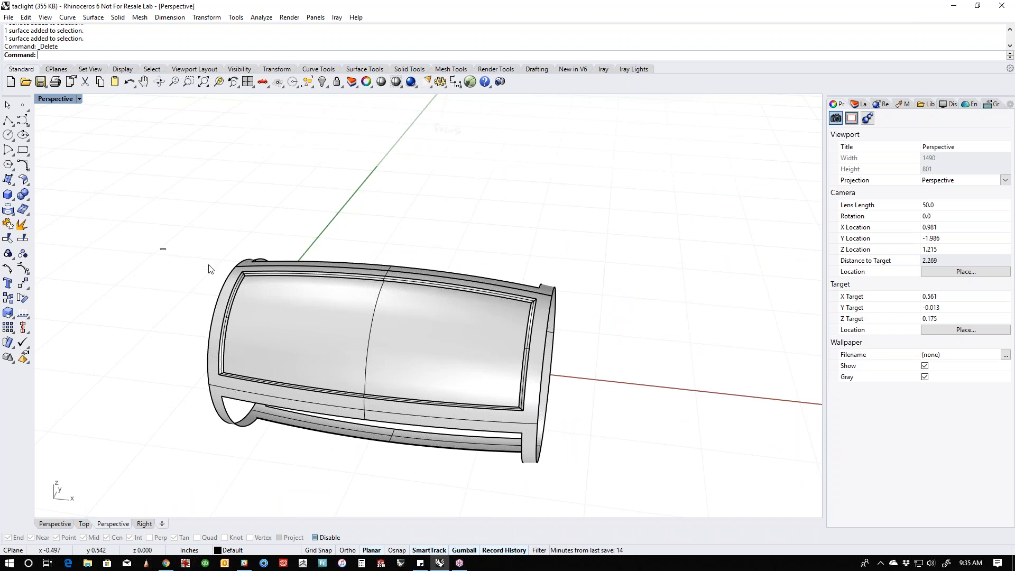
pyautogui.moveTo(210, 269); pyautogui.dragTo(588, 439)
pyautogui.press('Return')
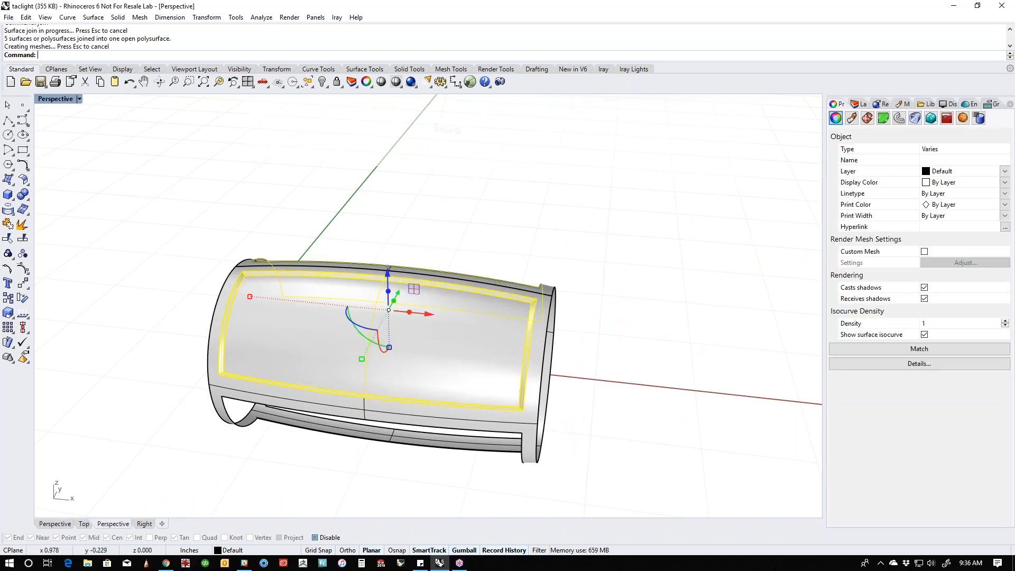
# - Polar array the joined recess in the Right view around the origin, 4 items over 360 degrees
pyautogui.hotkey('ctrl', 'F3')
pyautogui.hotkey('ctrl', 'F2')
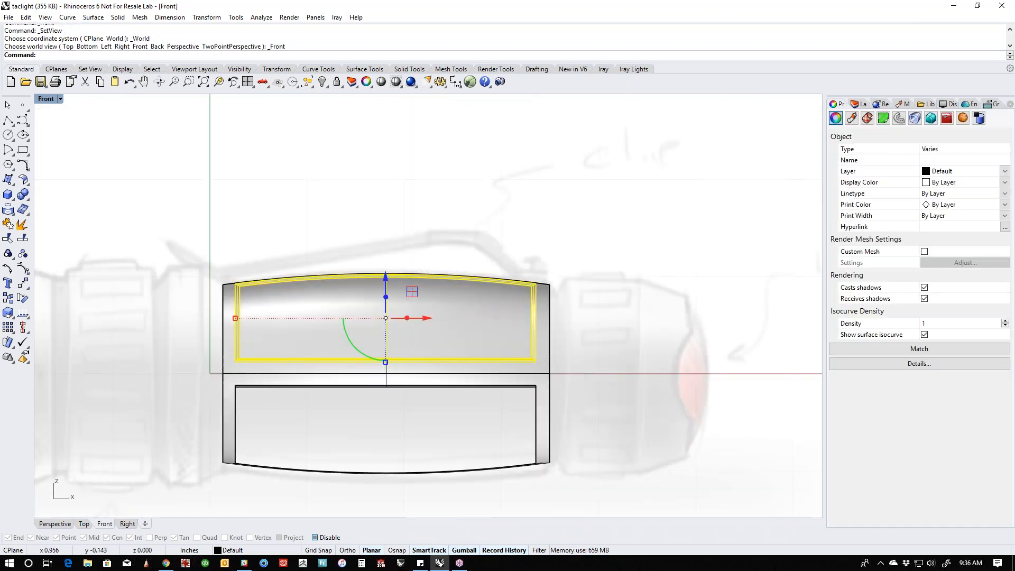
pyautogui.hotkey('ctrl', 'F3')
pyautogui.click(206, 16)
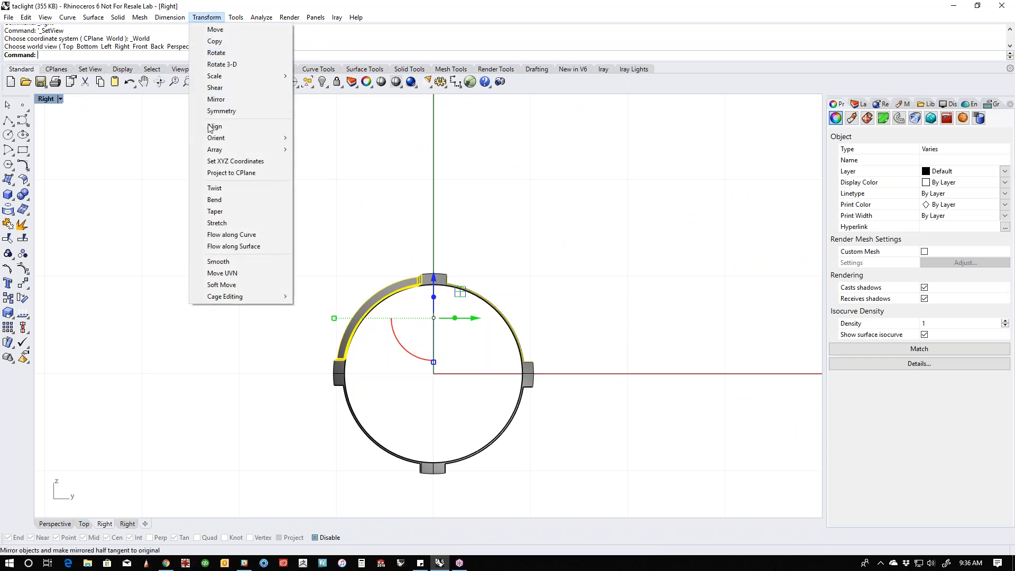
pyautogui.moveTo(229, 155)
pyautogui.click(319, 161)
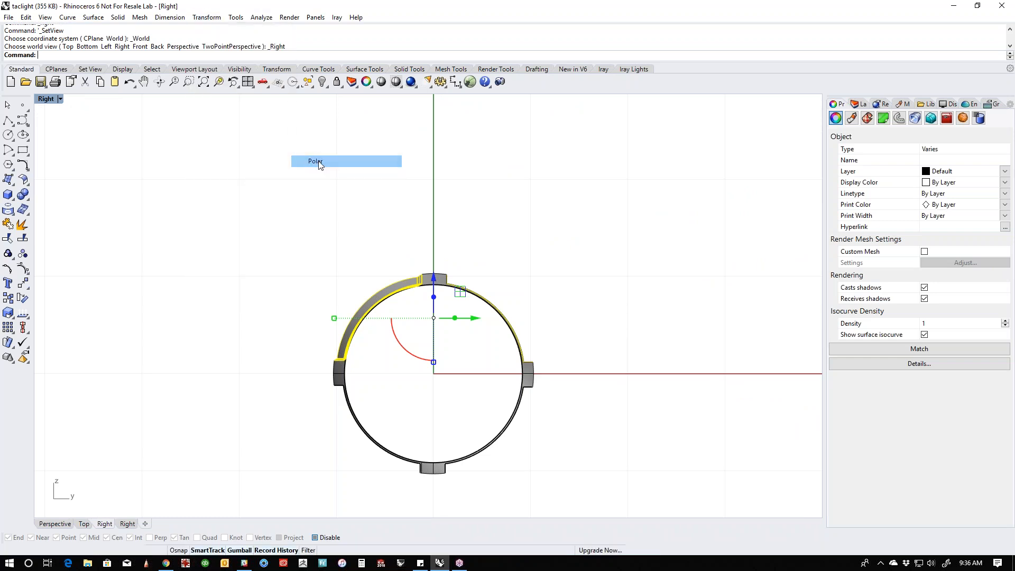
pyautogui.write('0')
pyautogui.press('Return')
pyautogui.press('Return')
pyautogui.press('Return')
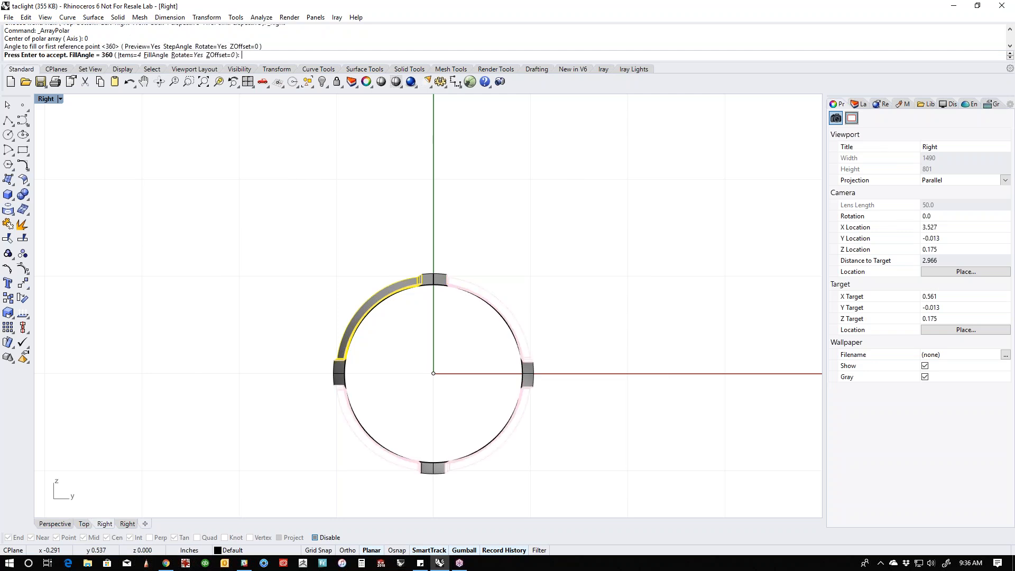
# - Select the barrel surface and all four recesses in Perspective and join them into one polysurface
pyautogui.press('Return')
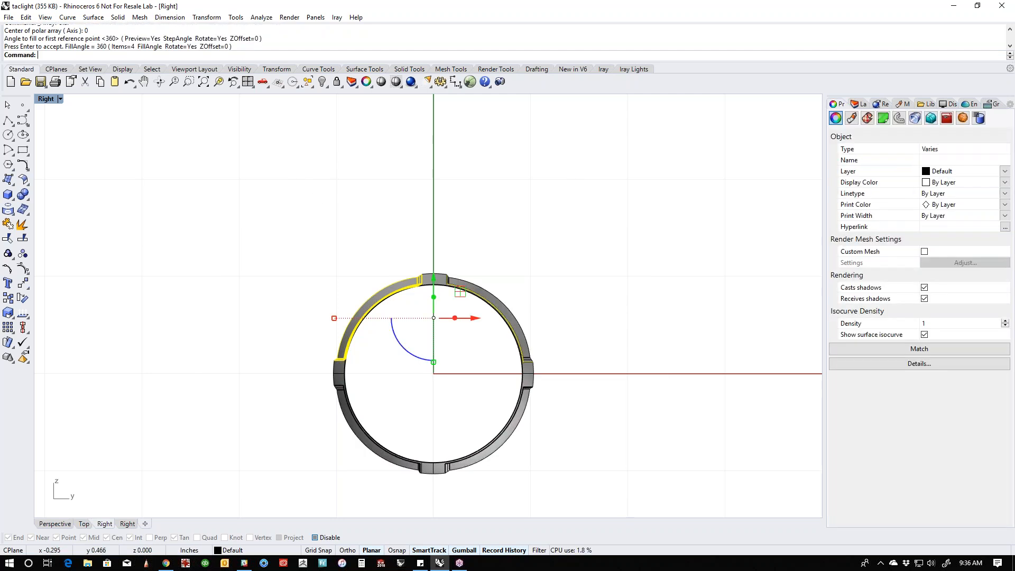
pyautogui.hotkey('ctrl', 'F4')
pyautogui.click(459, 252)
pyautogui.moveTo(460, 252); pyautogui.dragTo(308, 246, button='right')
pyautogui.moveTo(249, 206); pyautogui.dragTo(725, 493)
pyautogui.press('Return')
pyautogui.click(670, 391)
pyautogui.moveTo(670, 390); pyautogui.dragTo(505, 402, button='right')
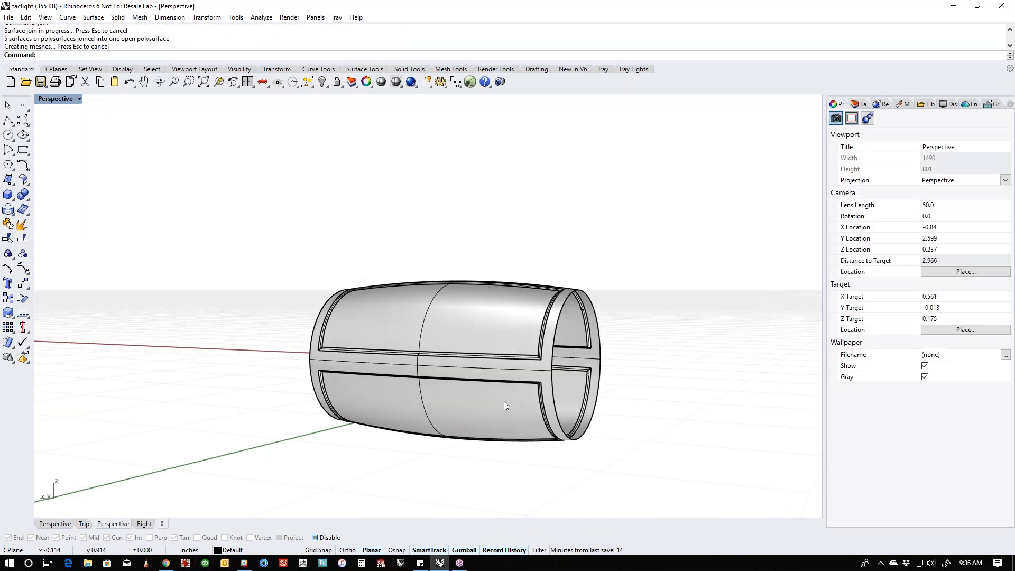
# - Run edge analysis on the joined barrel for naked edges and inspect it from both ends
pyautogui.click(505, 402)
pyautogui.middleClick(503, 401)
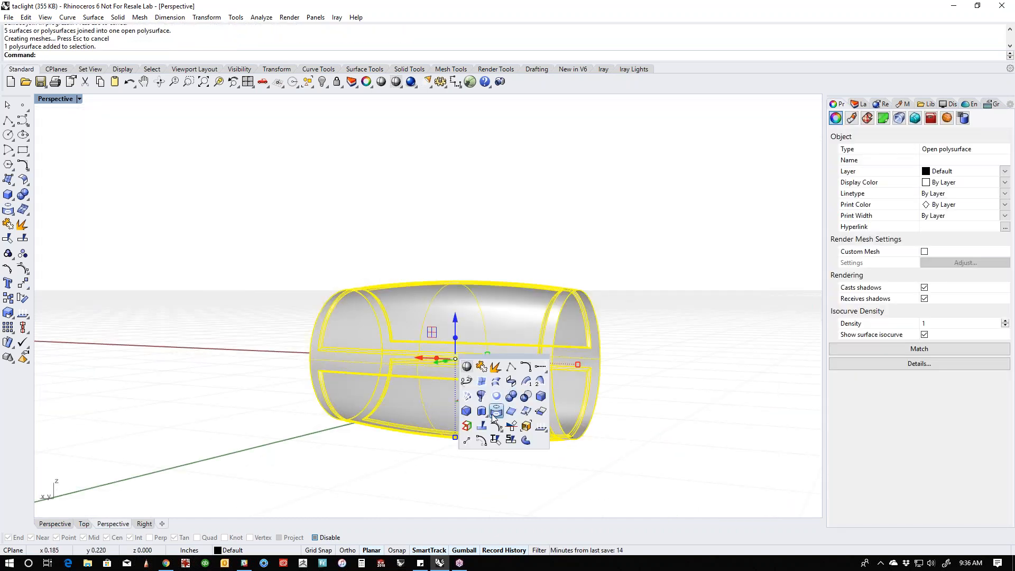
pyautogui.click(51, 316)
pyautogui.click(29, 319)
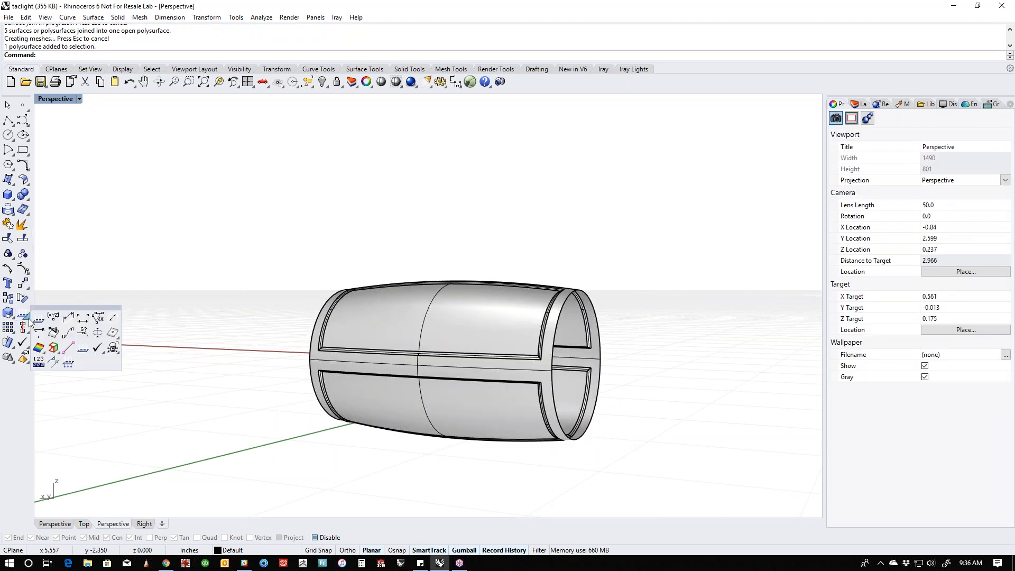
pyautogui.click(52, 349)
pyautogui.click(388, 395)
pyautogui.rightClick(378, 395)
pyautogui.moveTo(313, 400); pyautogui.dragTo(569, 407, button='right')
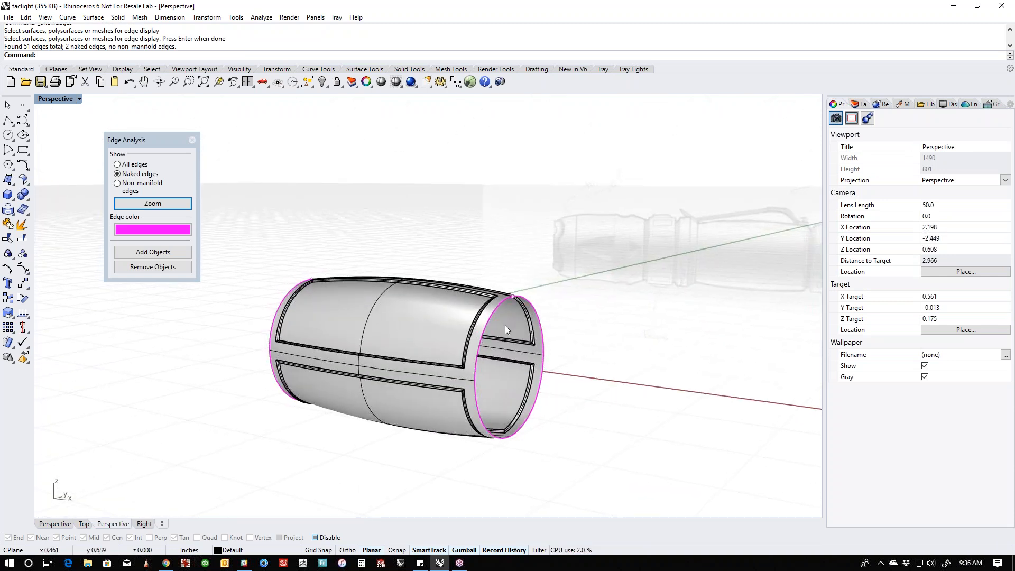
# - Show all hidden flashlight parts and join the recessed barrel with the head and tail bodies
pyautogui.write('show')
pyautogui.press('Return')
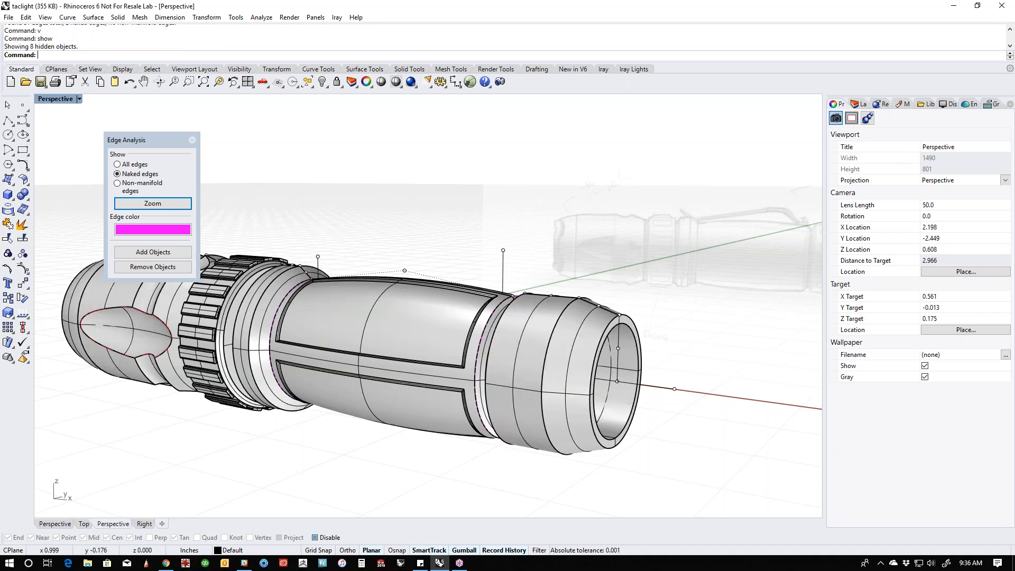
pyautogui.scroll(3, 436, 355)
pyautogui.click(281, 325)
pyautogui.keyDown('shift'); pyautogui.click(281, 324); pyautogui.keyUp('shift')
pyautogui.keyDown('shift'); pyautogui.click(569, 376); pyautogui.keyUp('shift')
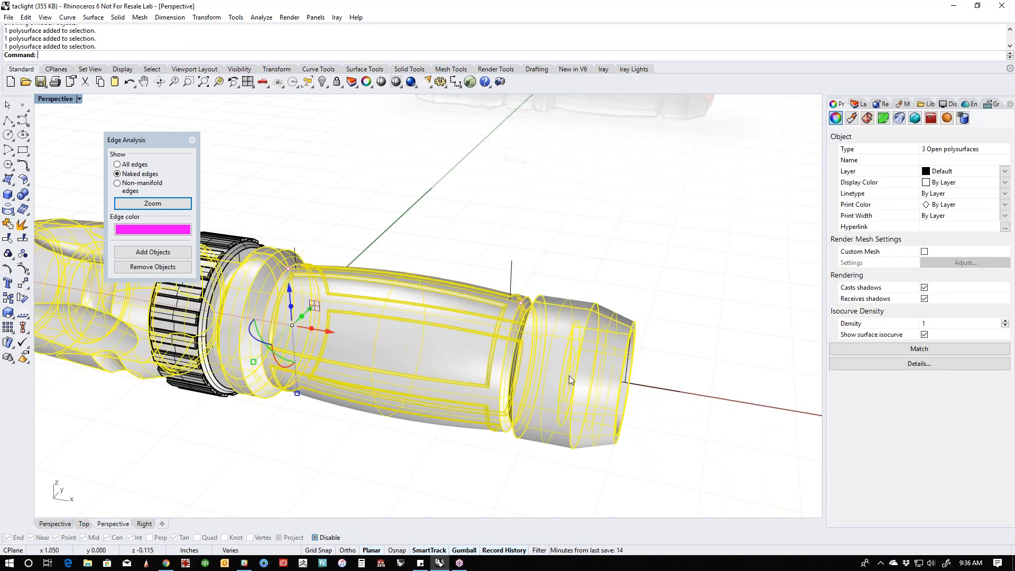
pyautogui.hotkey('ctrl', 'j')
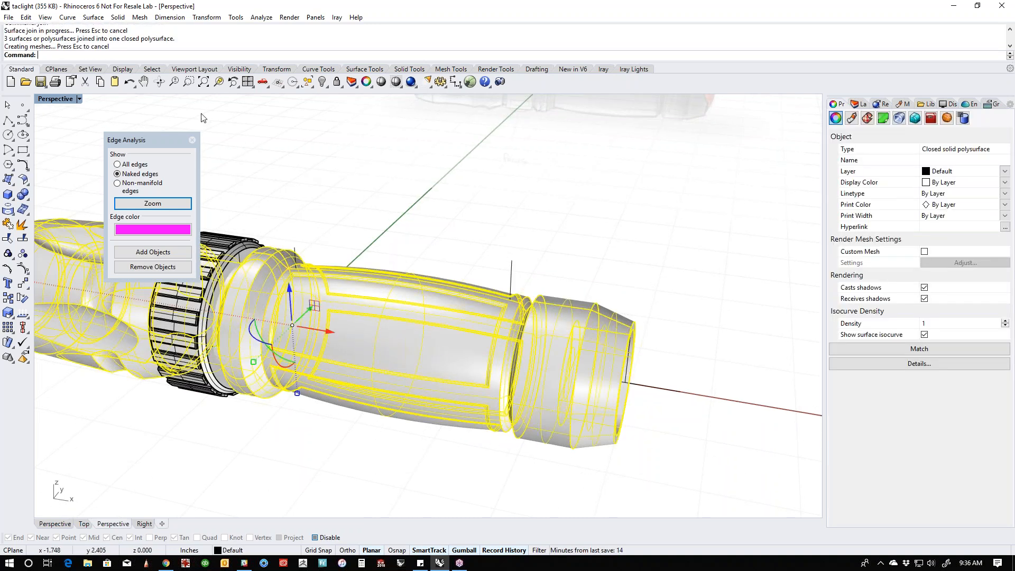
pyautogui.click(458, 211)
pyautogui.scroll(-4, 478, 238)
pyautogui.keyDown('shift'); pyautogui.moveTo(478, 247); pyautogui.dragTo(602, 296, button='right'); pyautogui.keyUp('shift')
pyautogui.moveTo(610, 349); pyautogui.dragTo(582, 338, button='right')
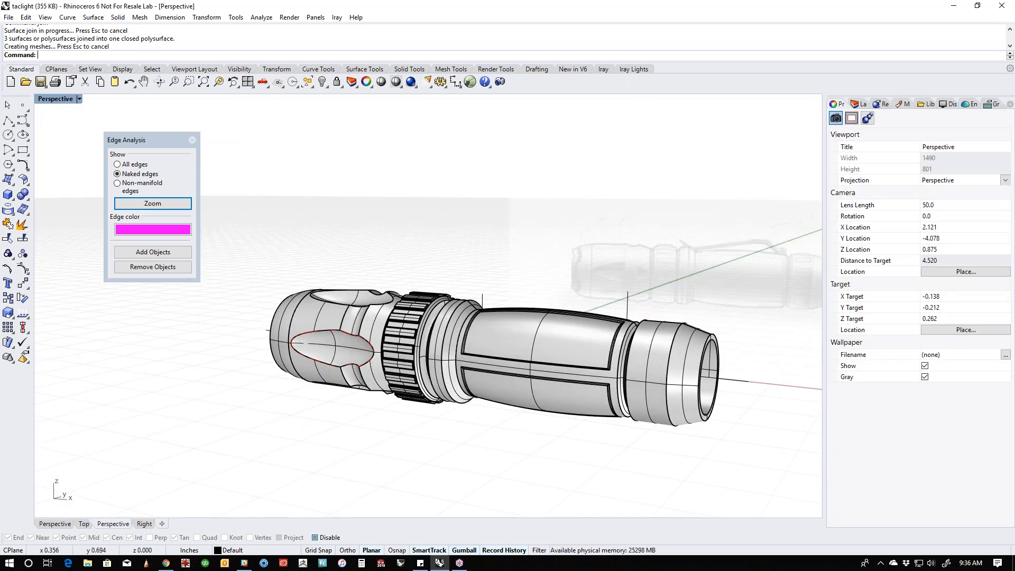
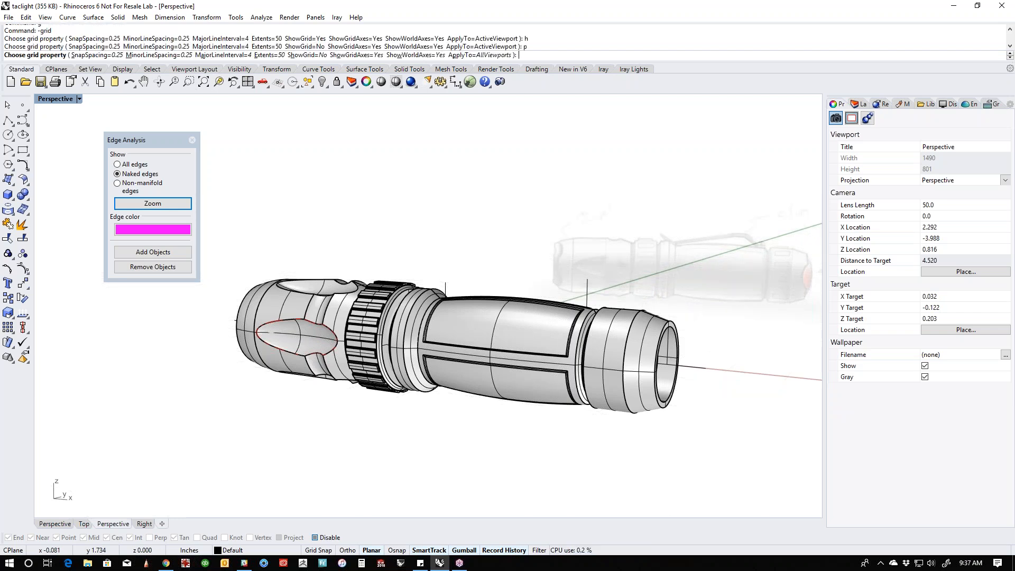
# - Switch to the Front view and save the flashlight file
pyautogui.write('f')
pyautogui.press('Return')
pyautogui.hotkey('ctrl', 's')
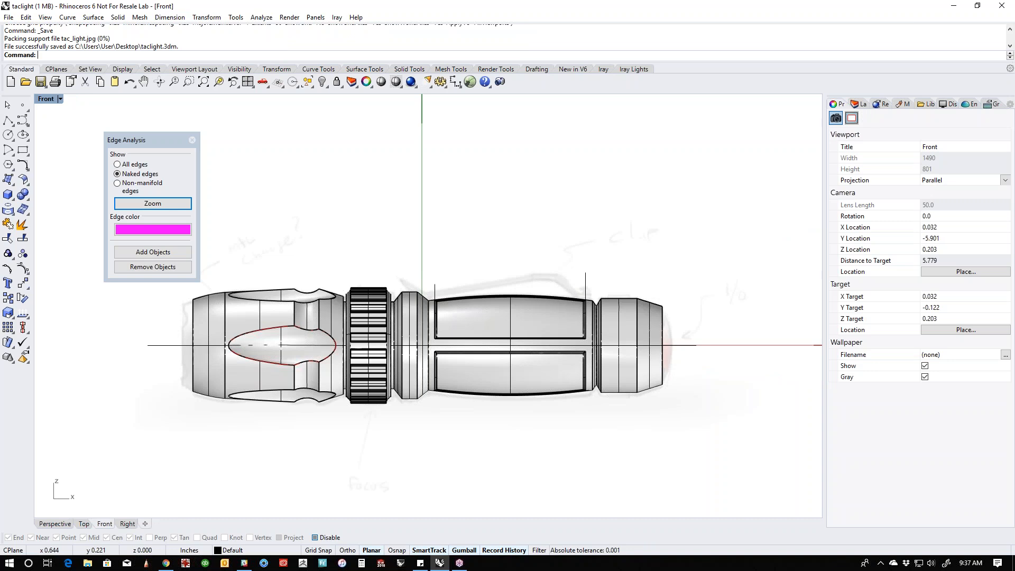
# - Set the Front view to wireframe display with the tail cap in view
pyautogui.scroll(5, 646, 334)
pyautogui.middleClick(646, 334)
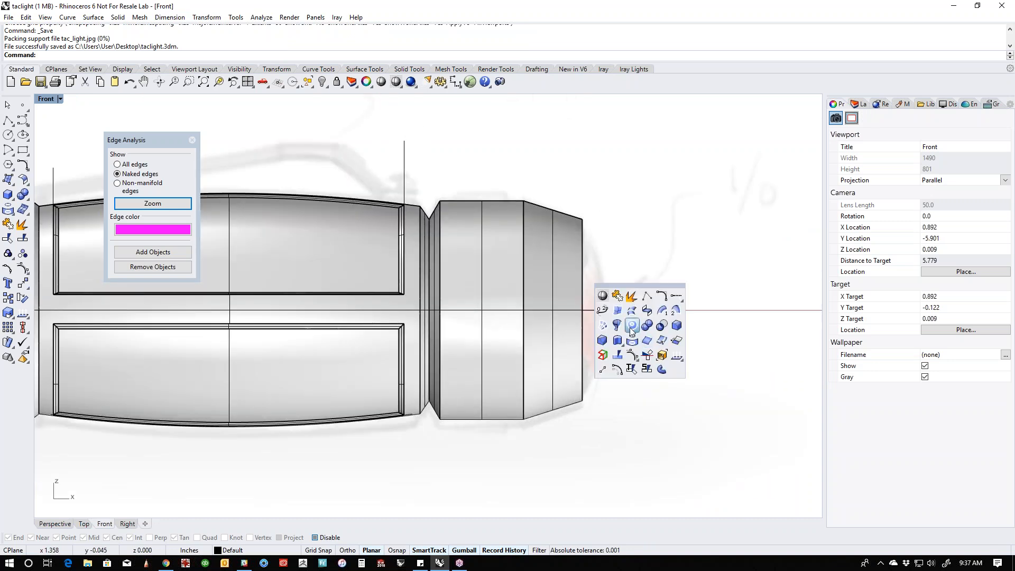
pyautogui.click(603, 302)
pyautogui.scroll(3, 593, 300)
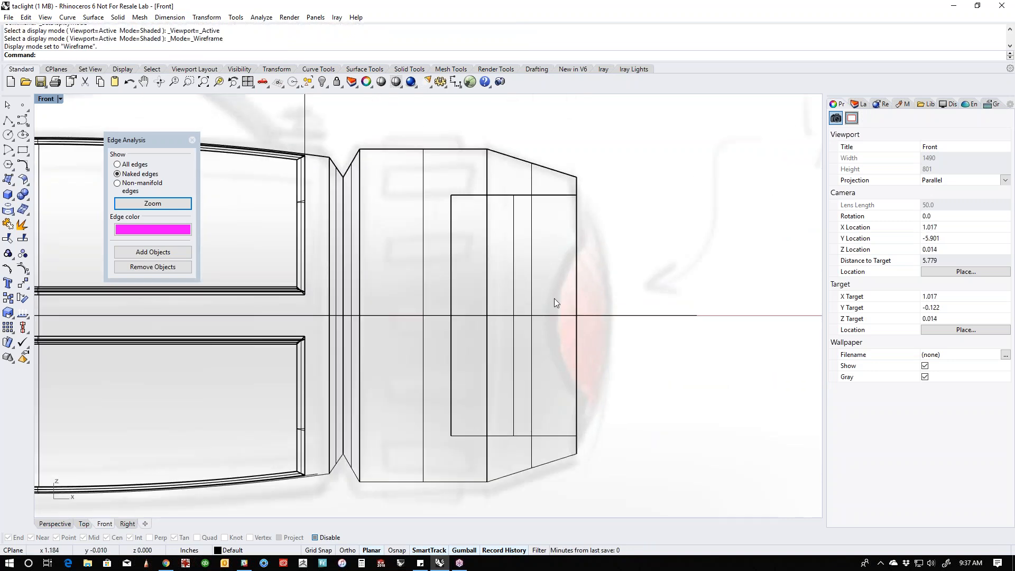
pyautogui.scroll(-3, 517, 316)
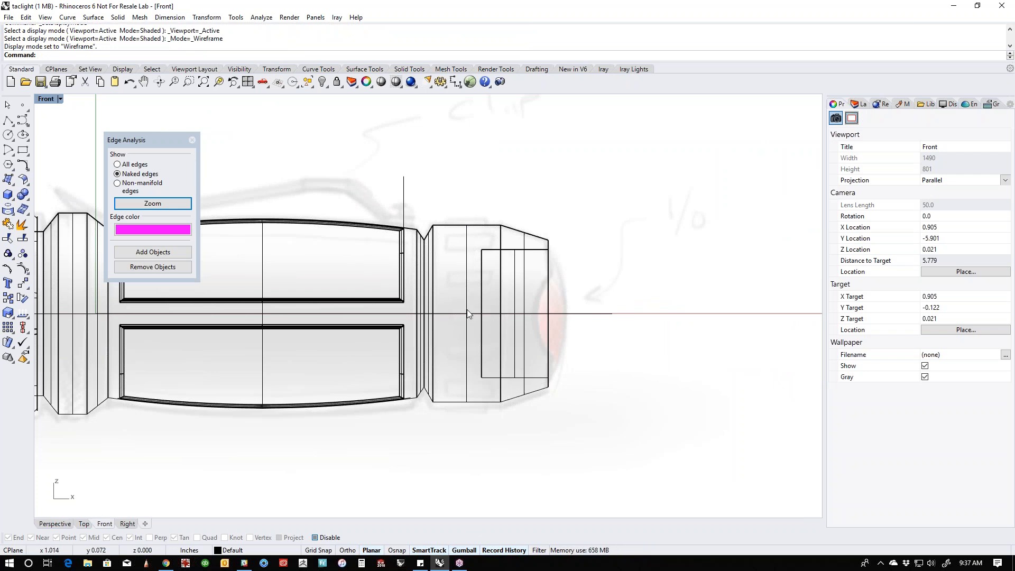
# - Draw a circle about 0.47 inches in diameter, centred on the flashlight's axis beyond the tail, with its edge overlapping the tail rim
pyautogui.click(470, 240)
pyautogui.click(521, 201)
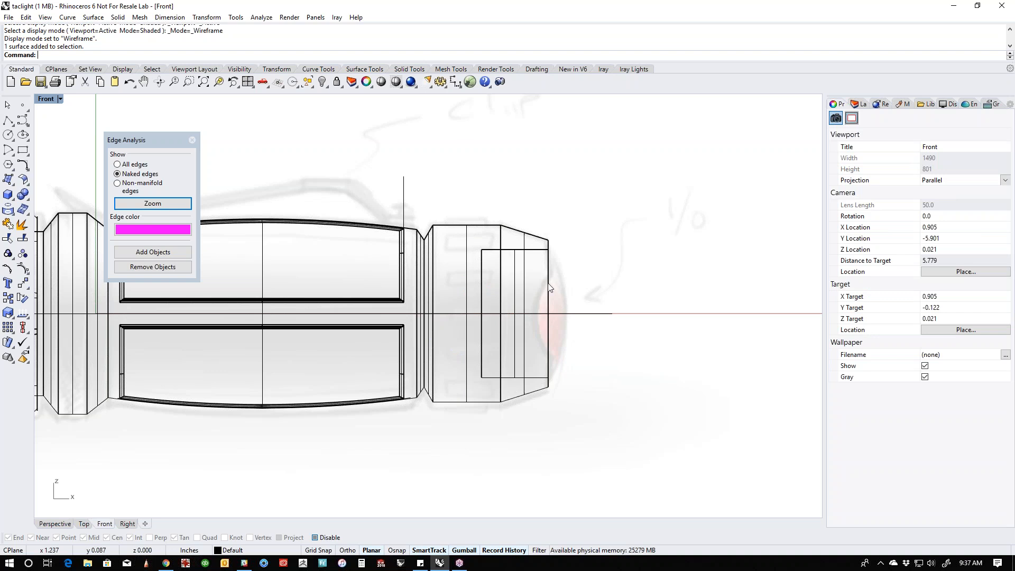
pyautogui.click(9, 137)
pyautogui.click(623, 312)
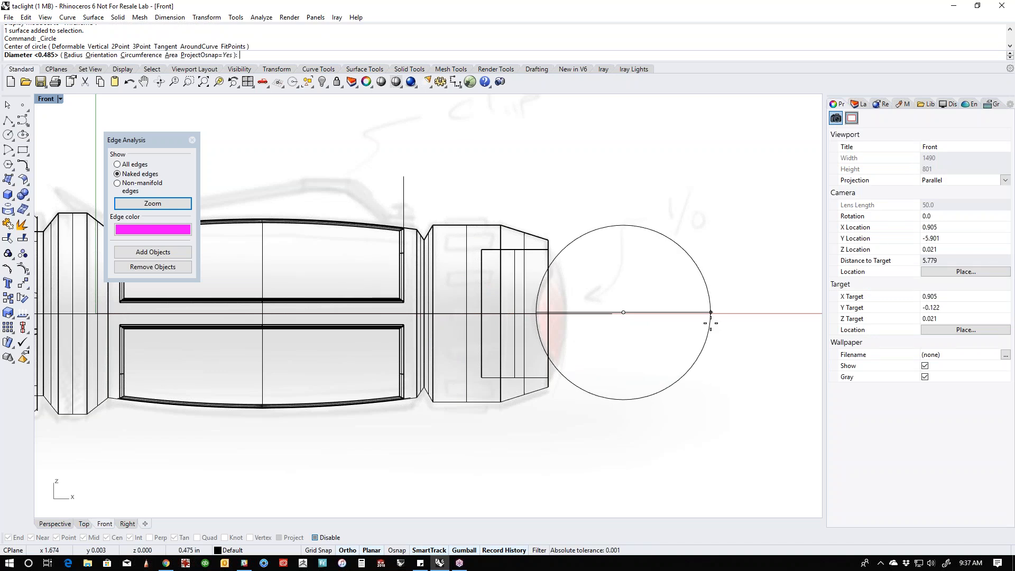
pyautogui.click(710, 312)
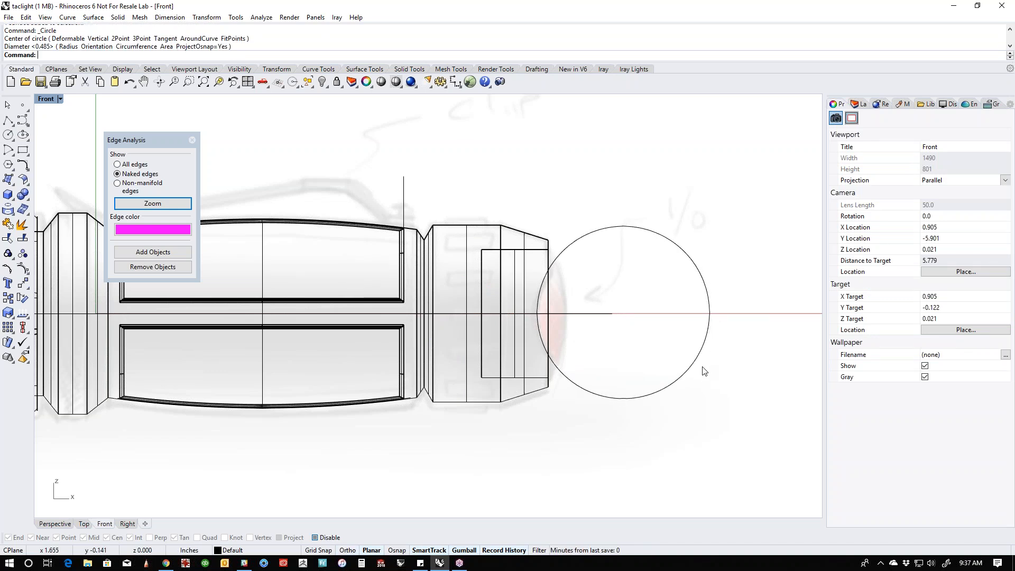
# - WireCut the tail body with the circle, cutting through the entire object and keeping all pieces
pyautogui.click(663, 388)
pyautogui.write('WireCut')
pyautogui.press('Return')
pyautogui.click(516, 403)
pyautogui.press('Return')
pyautogui.press('Return')
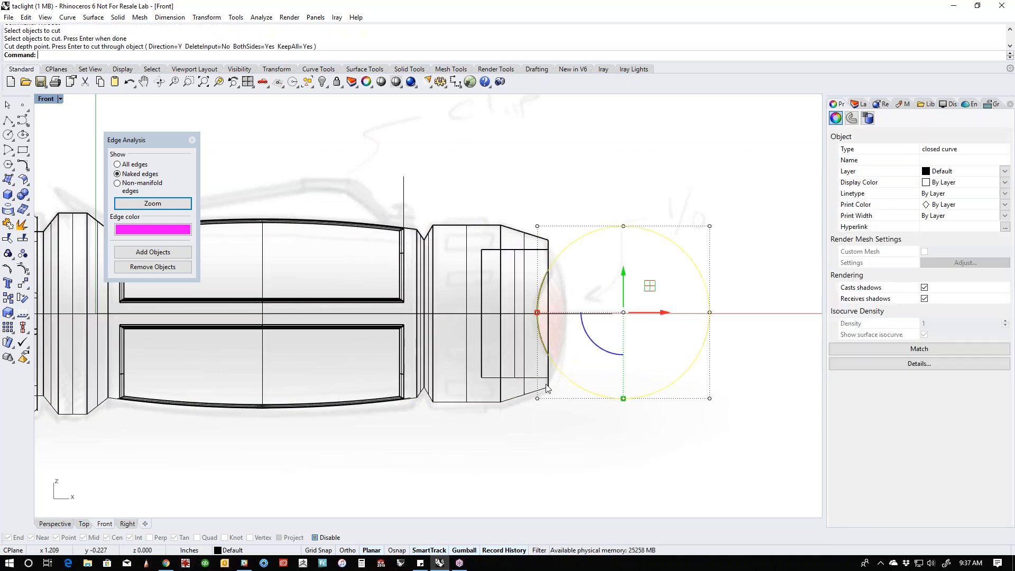
# - Delete the cut-off pieces at the tail rim together with the cutting circle
pyautogui.click(571, 340)
pyautogui.moveTo(571, 329); pyautogui.dragTo(546, 336)
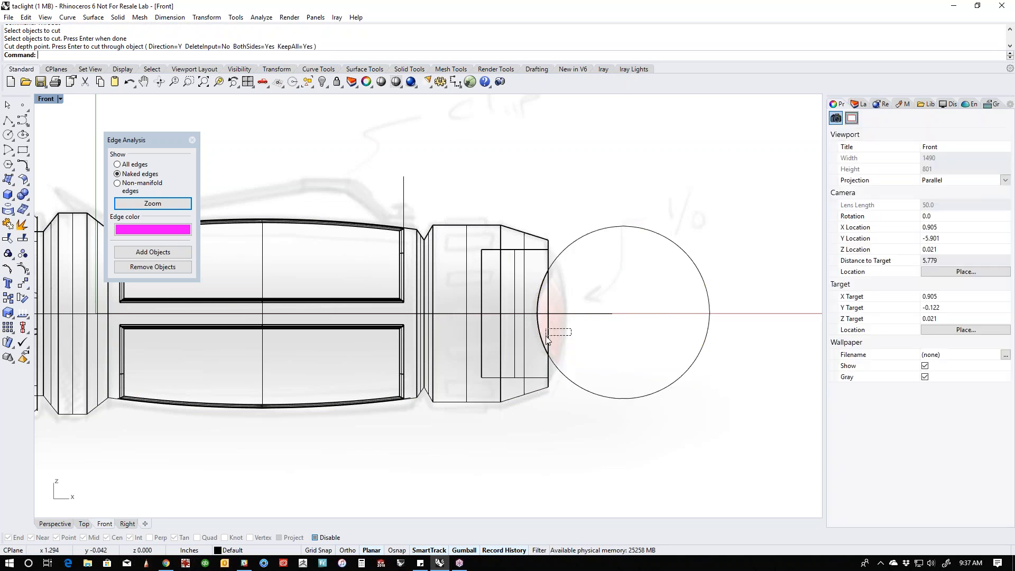
pyautogui.keyDown('shift'); pyautogui.click(598, 395); pyautogui.keyUp('shift')
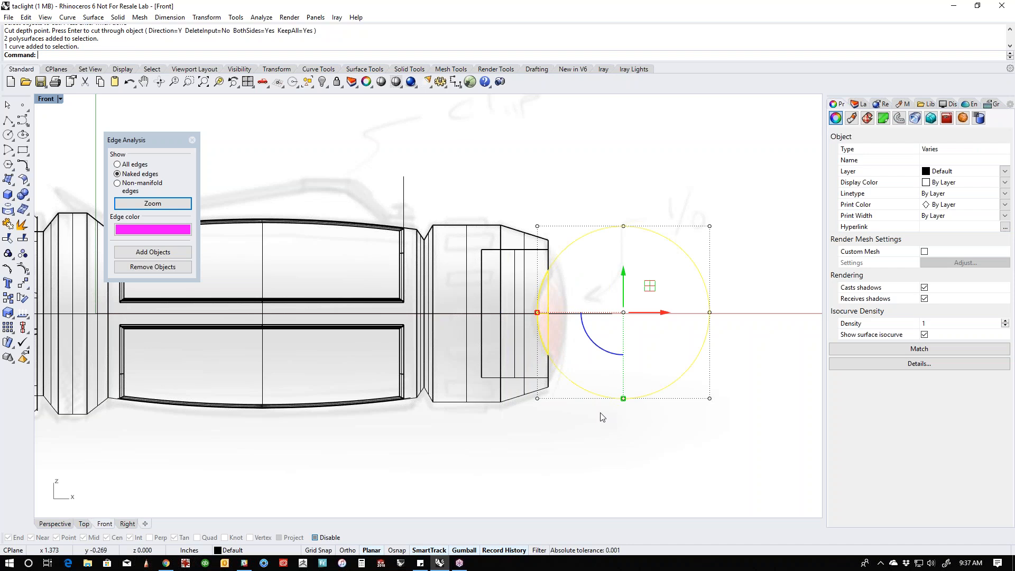
pyautogui.press('Delete')
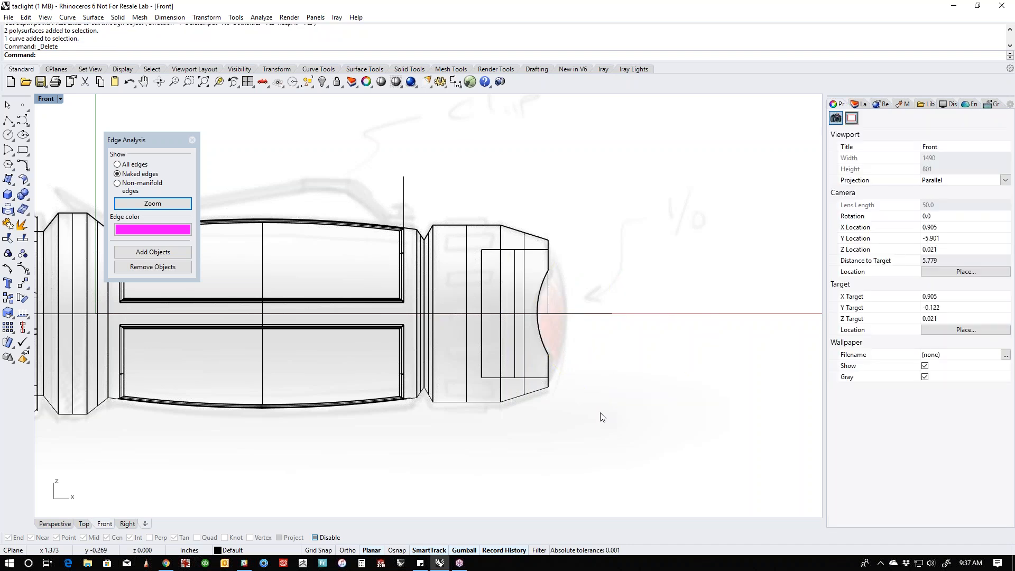
# - Switch to the Perspective view in shaded display, looking at the notched tail end
pyautogui.hotkey('ctrl', 'F4')
pyautogui.middleClick(501, 314)
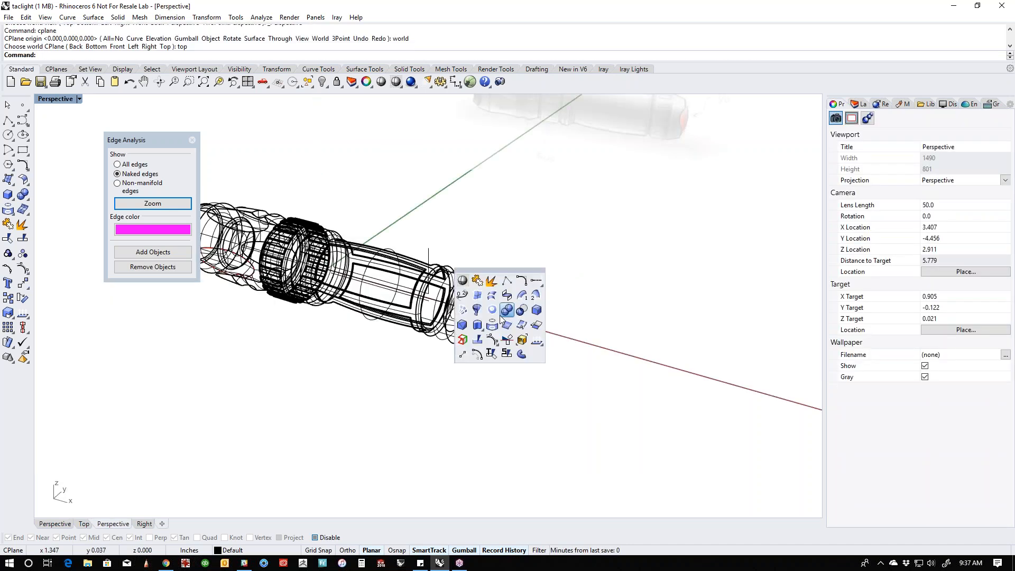
pyautogui.click(462, 282)
pyautogui.scroll(8, 481, 318)
pyautogui.moveTo(532, 351)
pyautogui.mouseDown(button='right')
pyautogui.moveTo(486, 322)
pyautogui.moveTo(528, 323)
pyautogui.moveTo(447, 318)
pyautogui.moveTo(494, 320)
pyautogui.moveTo(431, 328)
pyautogui.moveTo(464, 312)
pyautogui.moveTo(502, 325)
pyautogui.moveTo(471, 343)
pyautogui.moveTo(523, 365)
pyautogui.mouseUp(button='right')
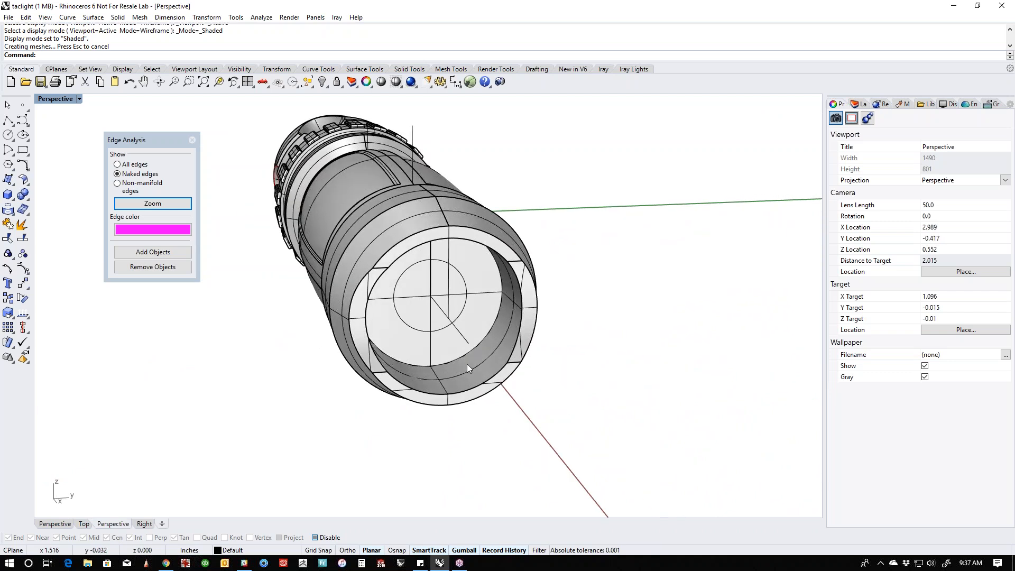
# - Copy the circular floor face of the tail bore outward along the axis and place the copy at the tail rim
pyautogui.keyDown('ctrl'); pyautogui.keyDown('shift'); pyautogui.click(440, 351); pyautogui.keyUp('shift'); pyautogui.keyUp('ctrl')
pyautogui.moveTo(440, 351); pyautogui.dragTo(464, 367, button='right')
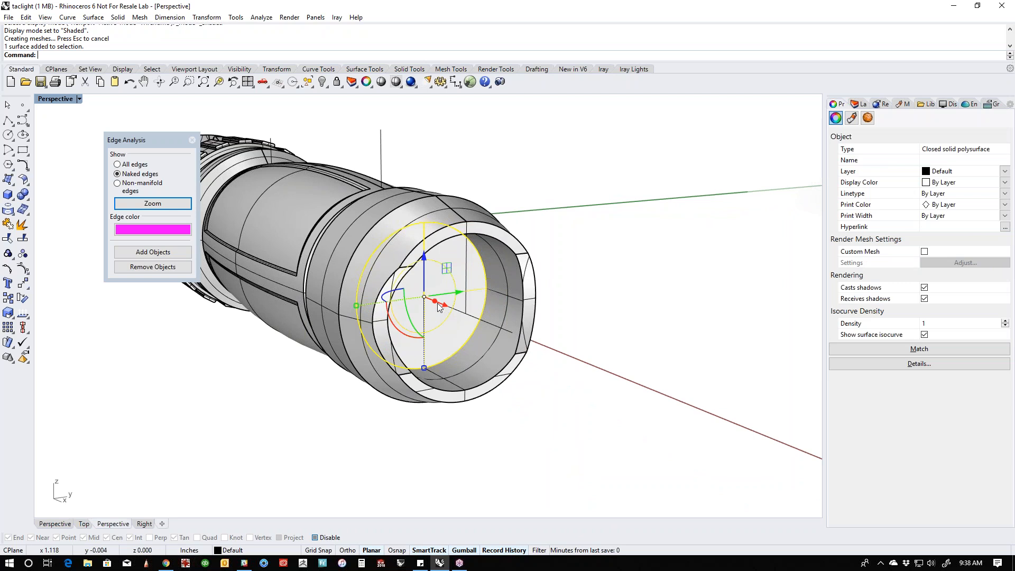
pyautogui.moveTo(439, 306); pyautogui.dragTo(566, 355)
pyautogui.click(697, 361)
pyautogui.moveTo(697, 361); pyautogui.dragTo(670, 380, button='right')
pyautogui.click(658, 383)
pyautogui.moveTo(587, 386); pyautogui.dragTo(429, 355)
pyautogui.press('Escape')
pyautogui.moveTo(491, 380); pyautogui.dragTo(475, 386, button='right')
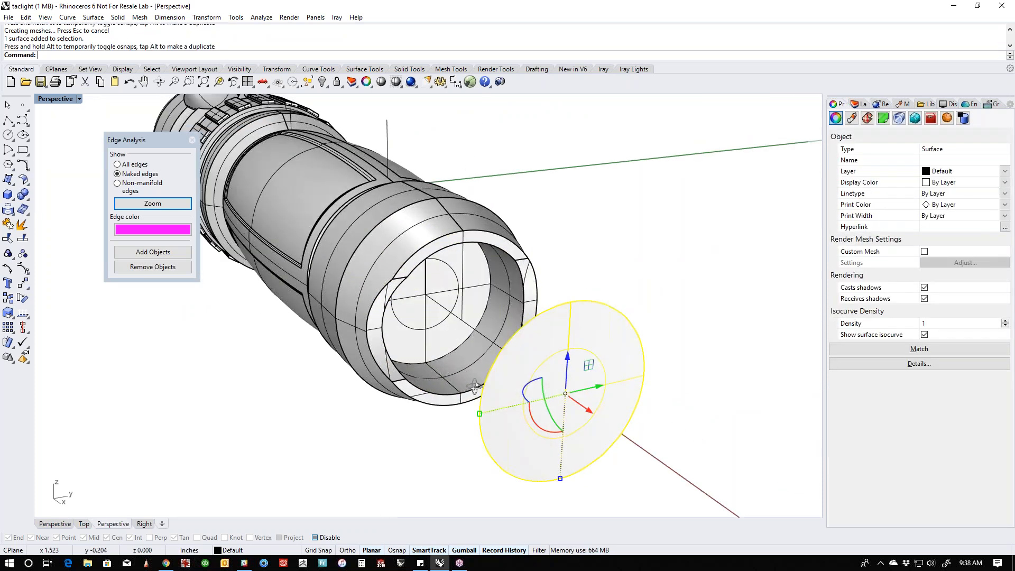
pyautogui.moveTo(584, 410); pyautogui.dragTo(442, 398)
pyautogui.moveTo(417, 411); pyautogui.dragTo(476, 408, button='right')
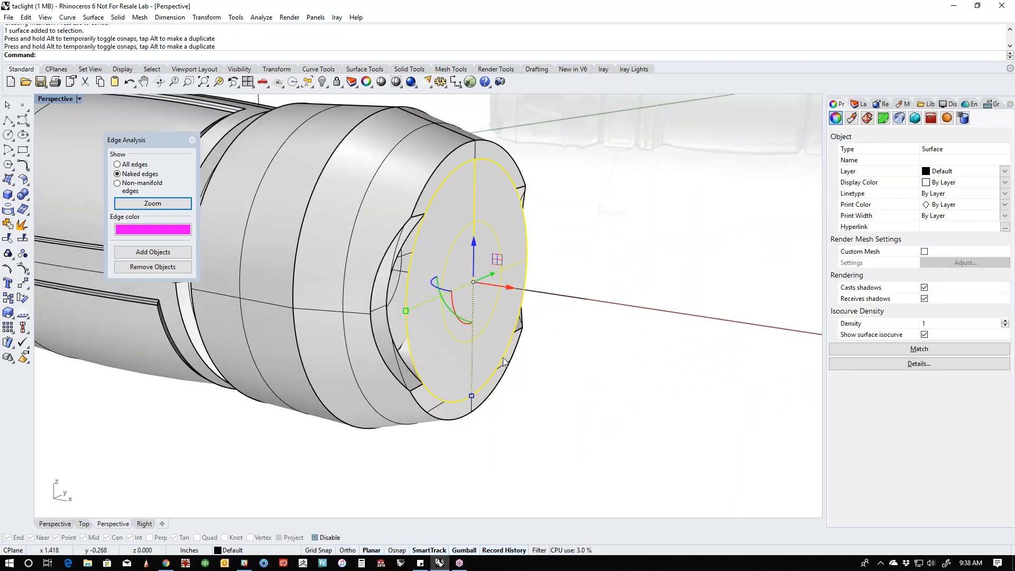
# - In a wireframe Front view, move the copied disc just behind the bore floor and scale it down slightly
pyautogui.hotkey('ctrl', 'F2')
pyautogui.middleClick(472, 321)
pyautogui.click(450, 285)
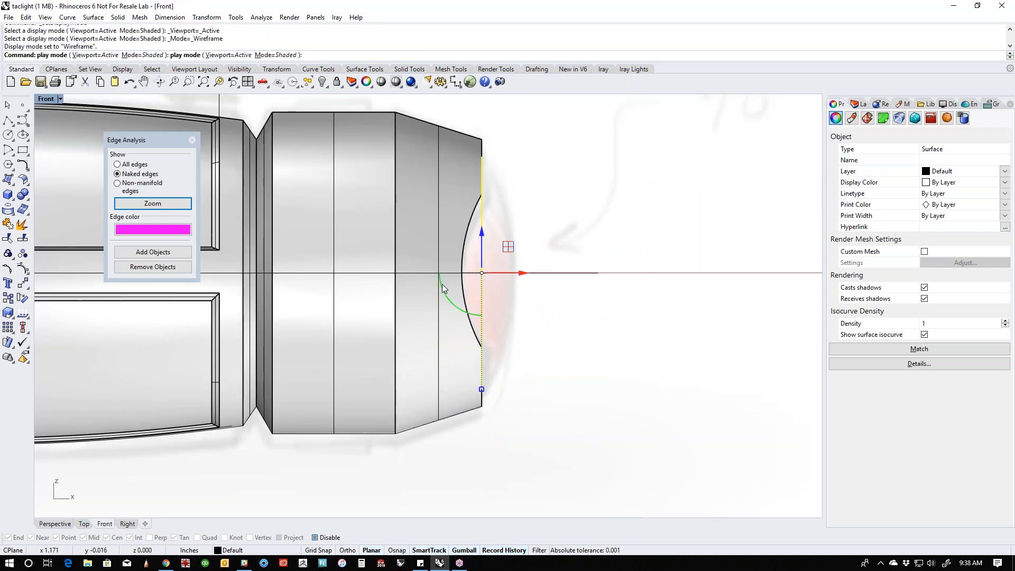
pyautogui.moveTo(481, 271); pyautogui.dragTo(355, 271)
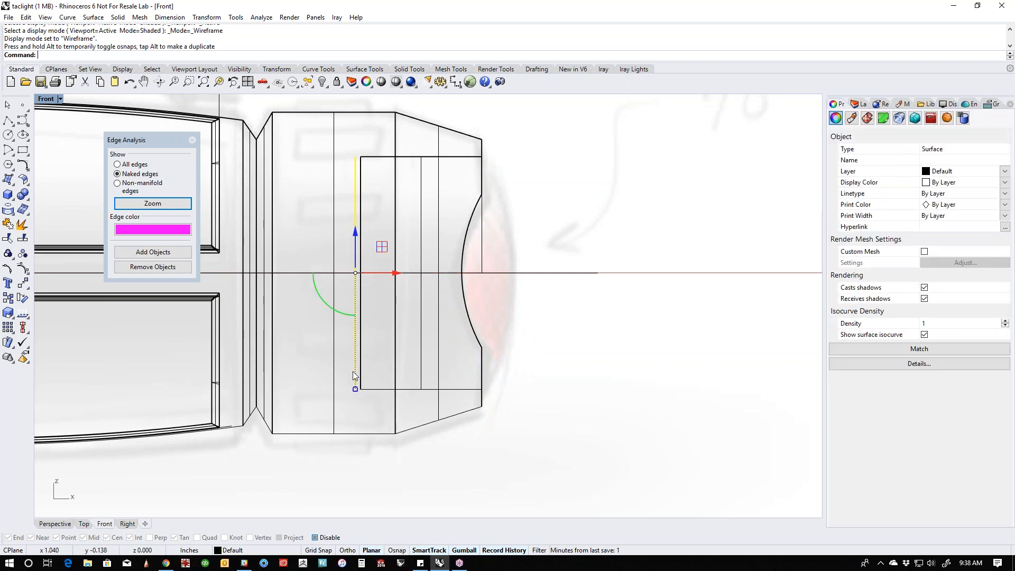
pyautogui.keyDown('shift'); pyautogui.moveTo(355, 389); pyautogui.dragTo(355, 383); pyautogui.keyUp('shift')
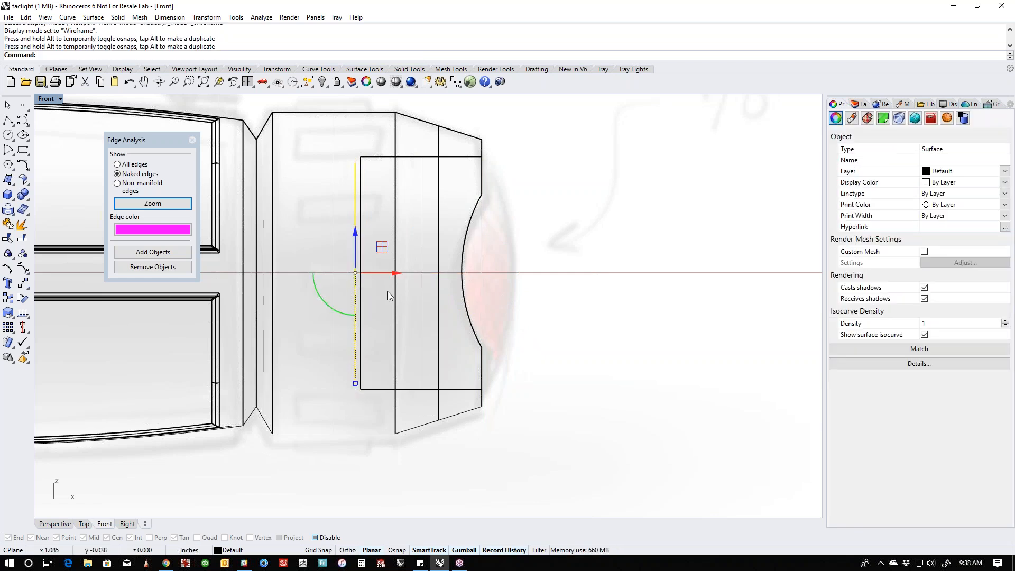
pyautogui.click(385, 316)
pyautogui.click(354, 327)
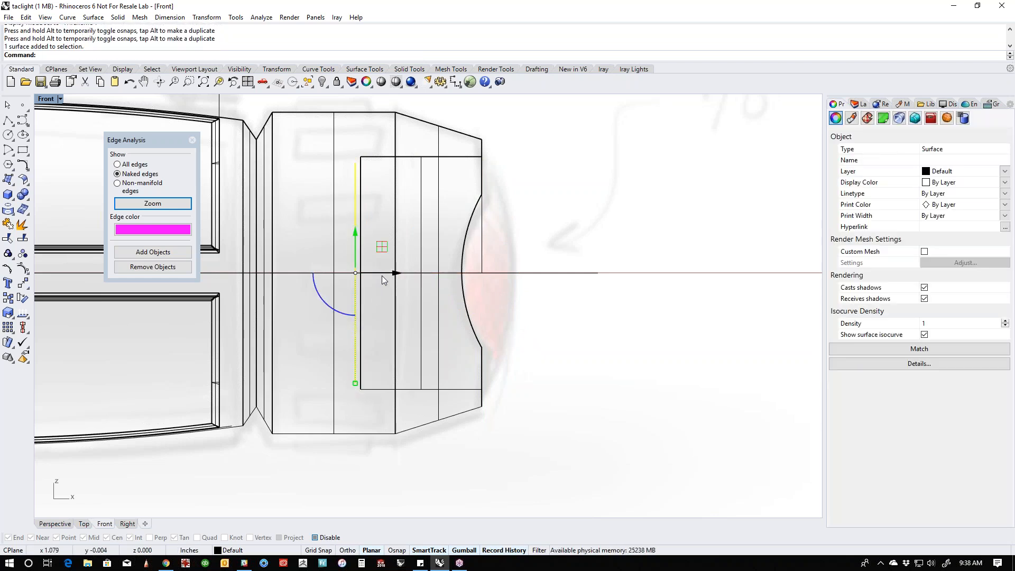
pyautogui.click(379, 308)
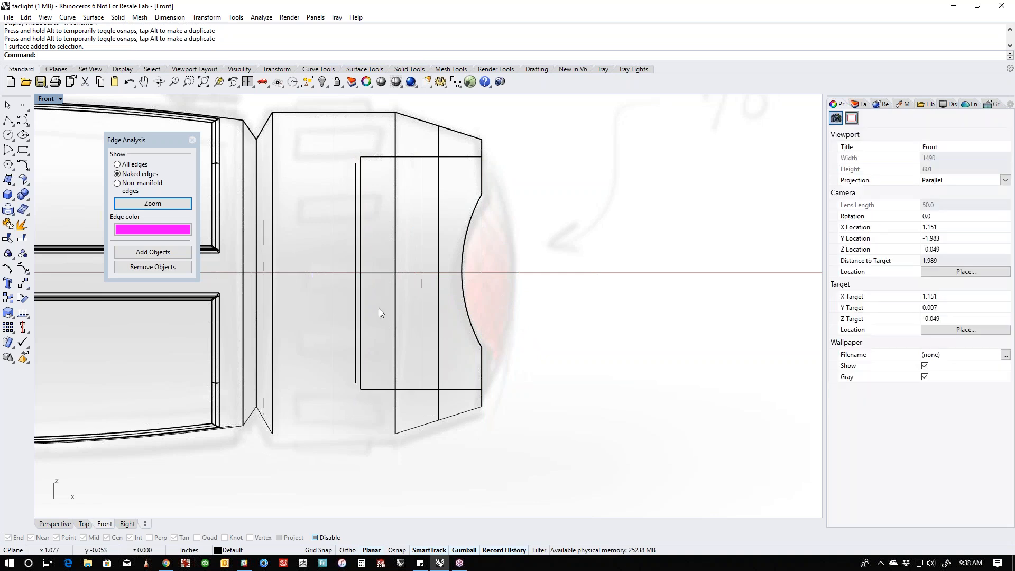
# - Extrude the disc in Perspective along the axis past the tail rim to form a solid tail button
pyautogui.hotkey('ctrl', 'F4')
pyautogui.scroll(3, 386, 335)
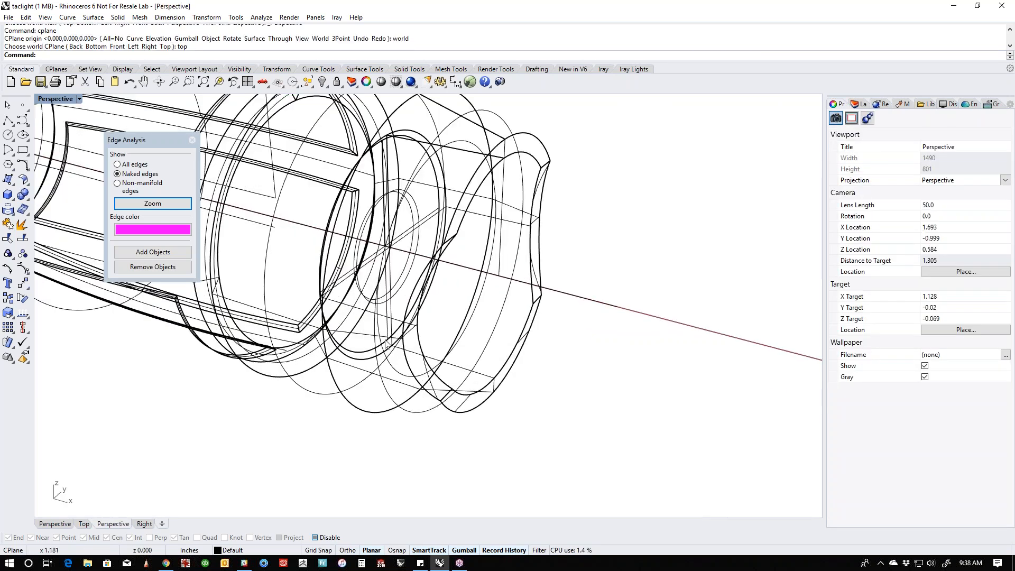
pyautogui.click(363, 357)
pyautogui.moveTo(389, 247); pyautogui.dragTo(518, 286)
pyautogui.click(562, 350)
# - Display the model shaded and examine how the tail button sits within the bore and side notches
pyautogui.middleClick(556, 365)
pyautogui.click(521, 335)
pyautogui.moveTo(520, 338)
pyautogui.mouseDown(button='right')
pyautogui.moveTo(451, 379)
pyautogui.moveTo(419, 345)
pyautogui.mouseUp(button='right')
pyautogui.click(419, 346)
pyautogui.click(267, 404)
pyautogui.moveTo(267, 403); pyautogui.dragTo(546, 339, button='right')
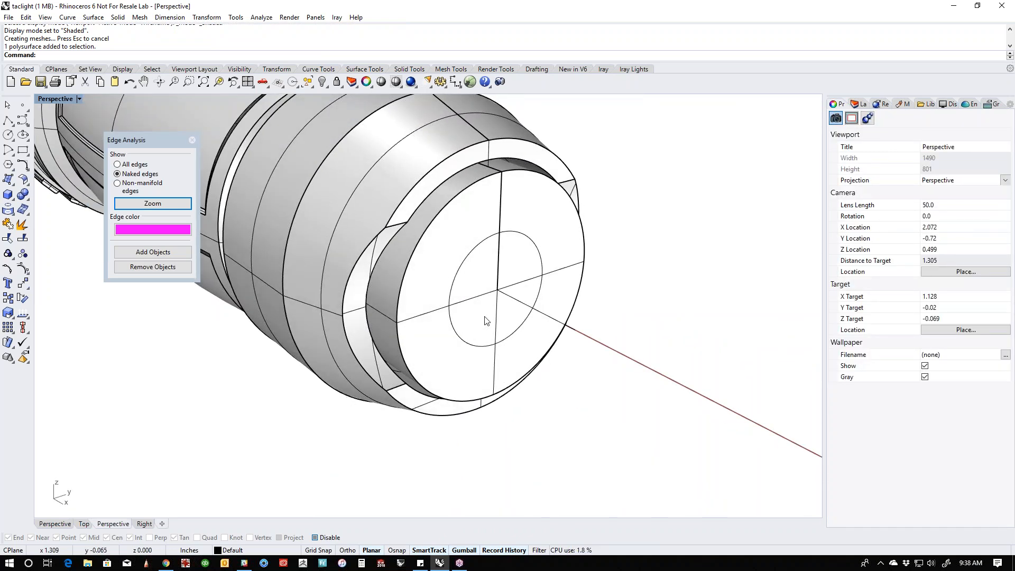
pyautogui.moveTo(485, 319); pyautogui.dragTo(504, 333, button='right')
pyautogui.moveTo(414, 234); pyautogui.dragTo(534, 260, button='right')
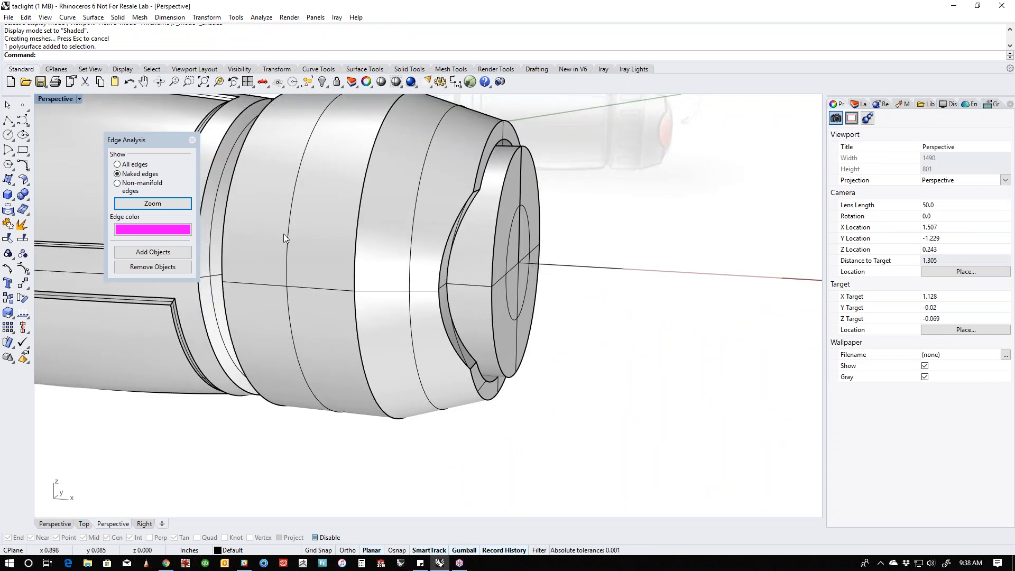
# - Round the button's outer circular edge with Blend Edge, picking a blend radius small enough to leave a flat centre
pyautogui.click(26, 201)
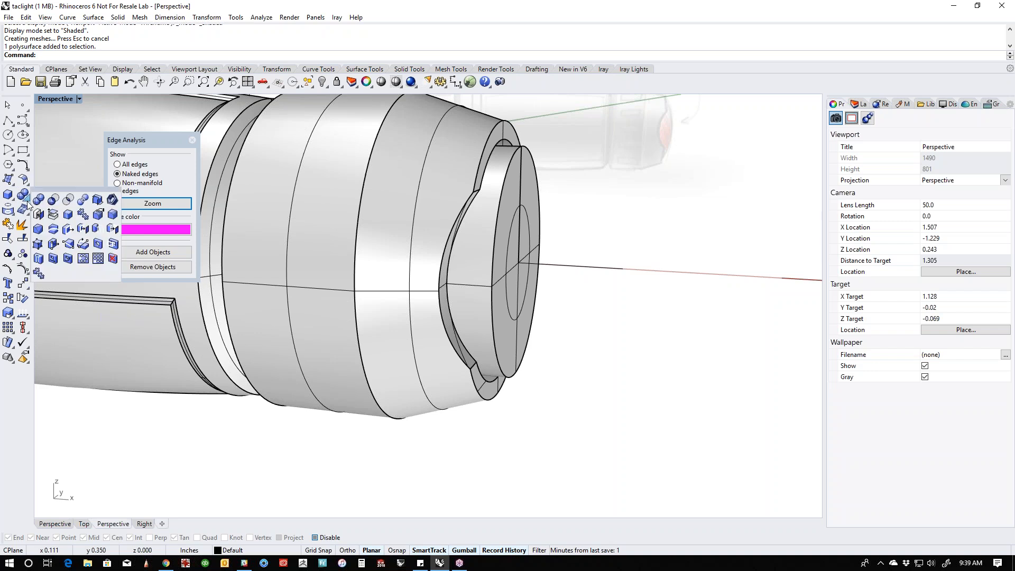
pyautogui.rightClick(112, 214)
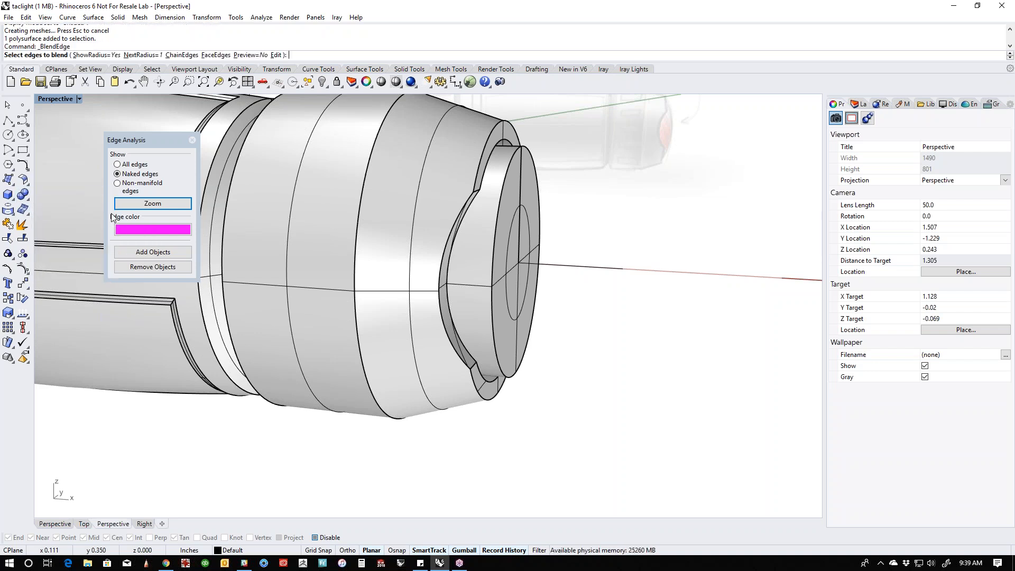
pyautogui.click(492, 298)
pyautogui.rightClick(496, 299)
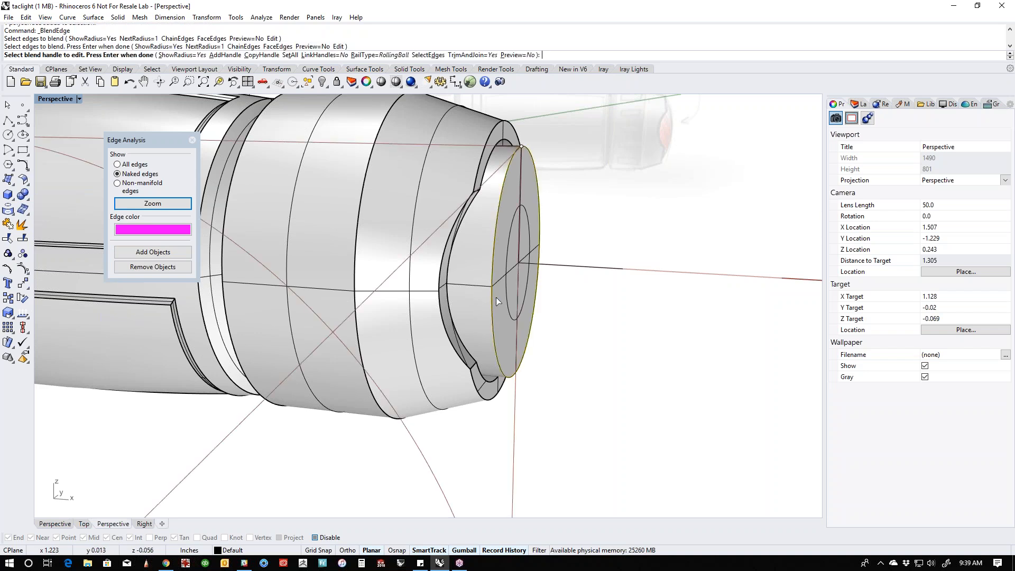
pyautogui.scroll(-5, 496, 297)
pyautogui.click(320, 411)
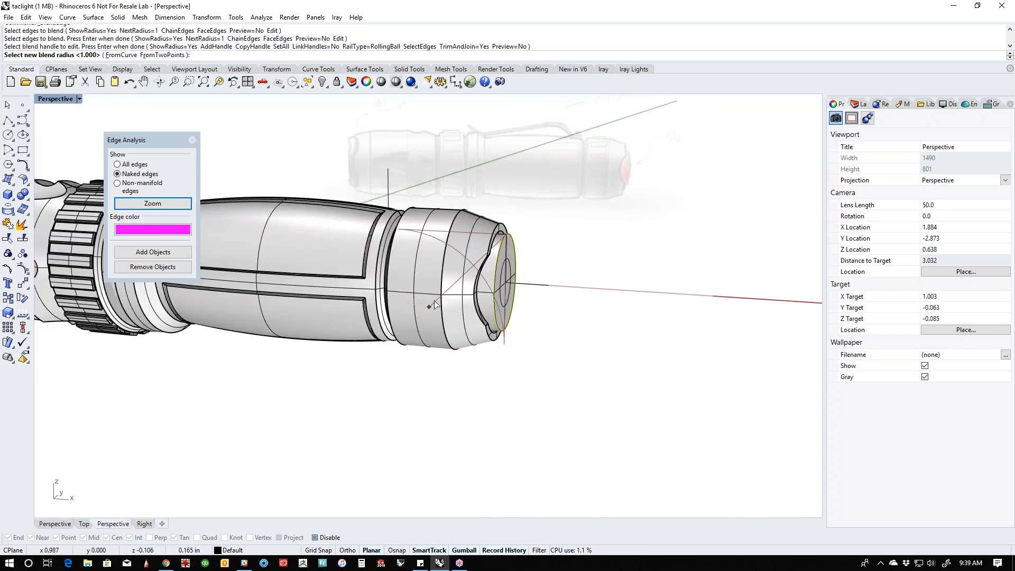
pyautogui.click(496, 250)
pyautogui.rightClick(520, 256)
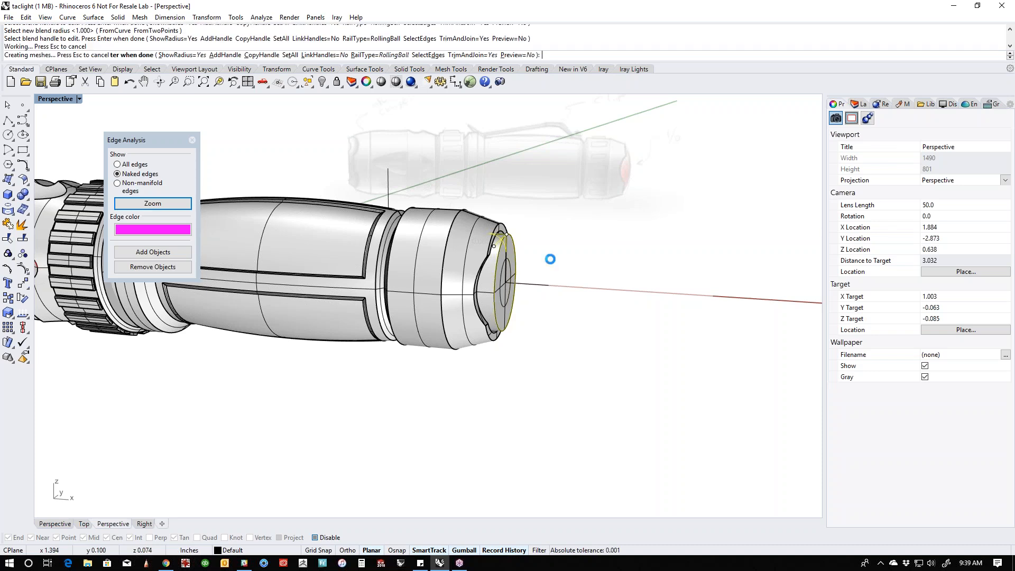
pyautogui.moveTo(544, 304); pyautogui.dragTo(497, 306, button='right')
pyautogui.scroll(4, 496, 303)
# - Extrude the button's flat circular end face slightly inward to make a shallow round recess
pyautogui.keyDown('ctrl'); pyautogui.keyDown('shift'); pyautogui.click(477, 310); pyautogui.keyUp('shift'); pyautogui.keyUp('ctrl')
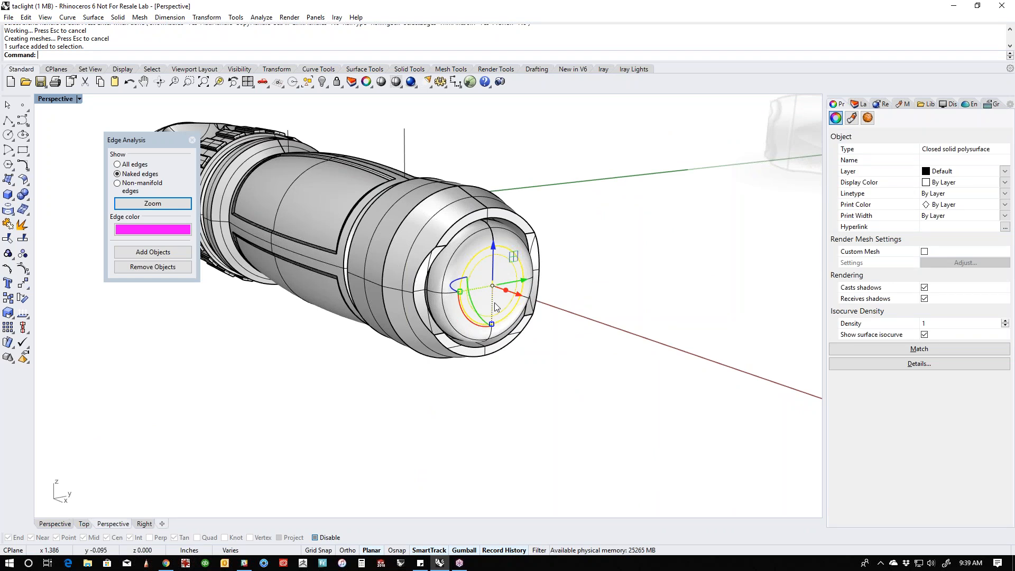
pyautogui.click(570, 319)
pyautogui.scroll(3, 498, 304)
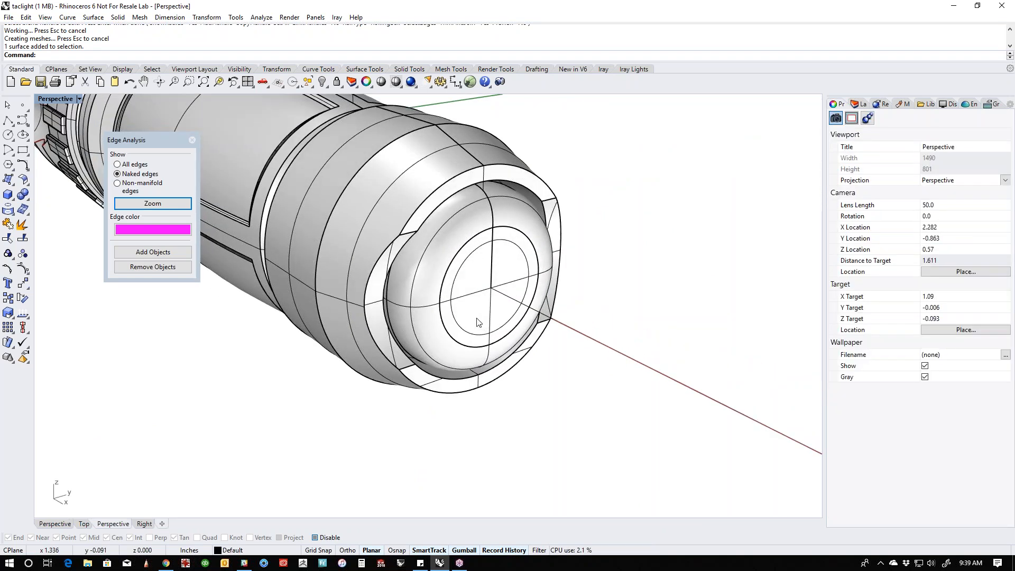
pyautogui.scroll(3, 478, 323)
pyautogui.click(472, 315)
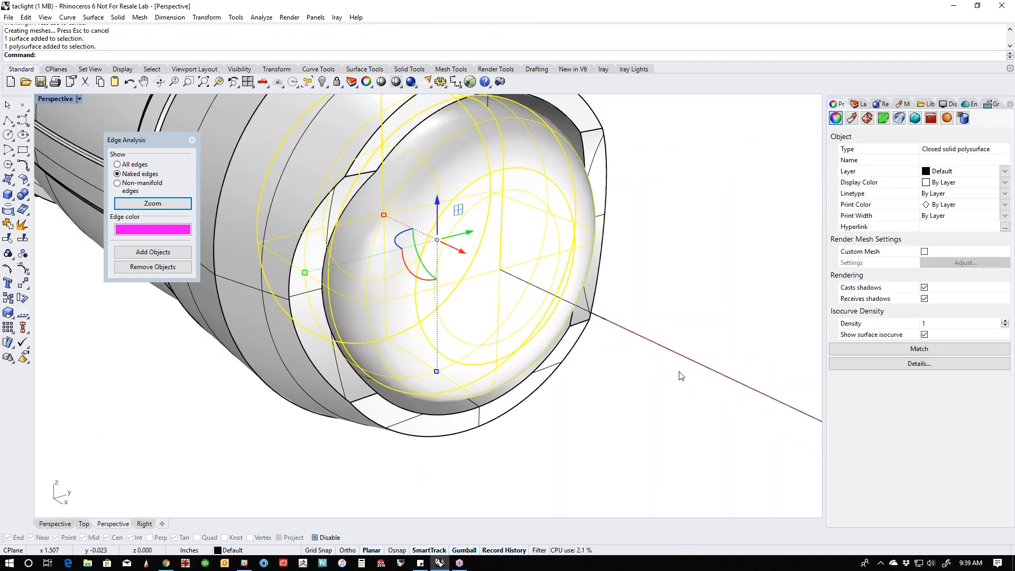
pyautogui.click(630, 359)
pyautogui.click(466, 336)
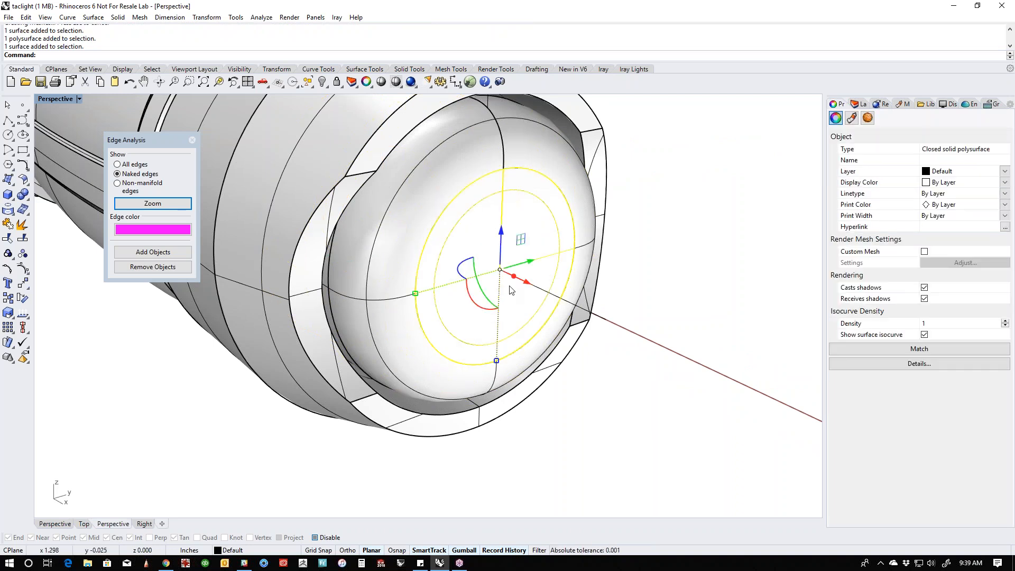
pyautogui.moveTo(516, 281); pyautogui.dragTo(493, 272)
pyautogui.click(622, 323)
pyautogui.moveTo(645, 335); pyautogui.dragTo(560, 354, button='right')
pyautogui.scroll(3, 541, 342)
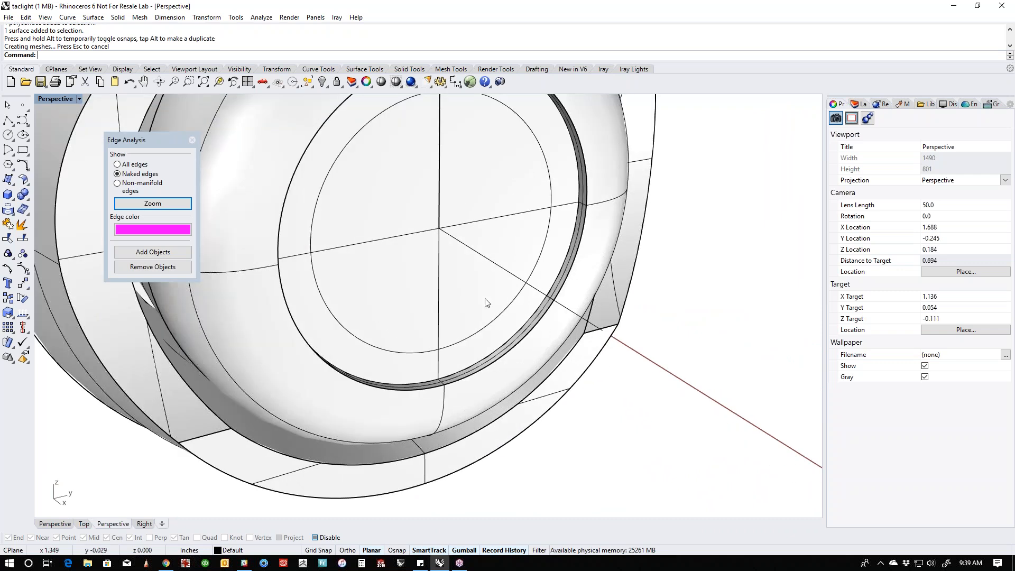
pyautogui.scroll(-3, 479, 305)
pyautogui.keyDown('shift'); pyautogui.moveTo(487, 303); pyautogui.dragTo(467, 312, button='right'); pyautogui.keyUp('shift')
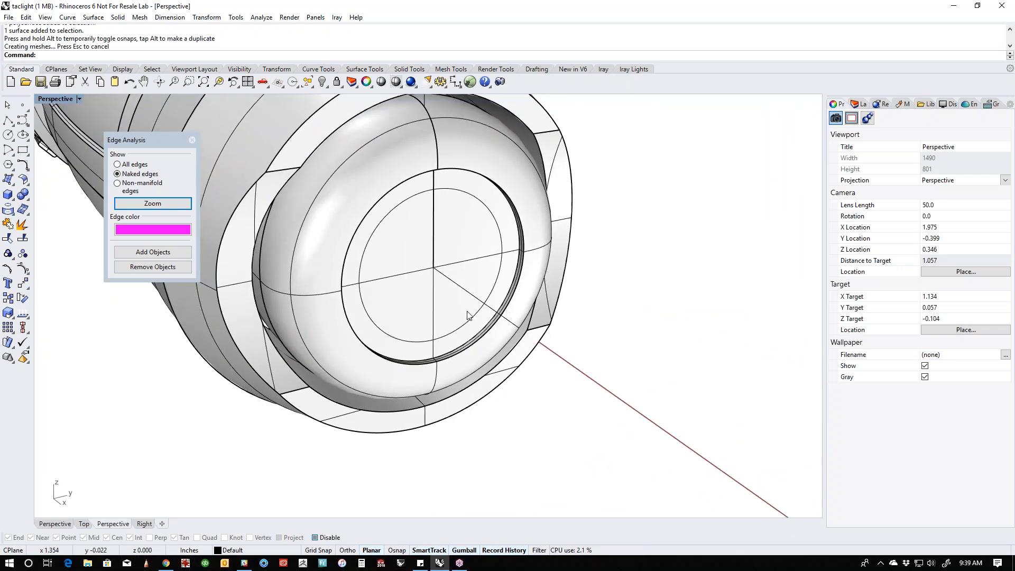
# - Fillet the outer rim edge of the tail button's recess with a radius of about 0.003 inches
pyautogui.click(27, 199)
pyautogui.click(113, 215)
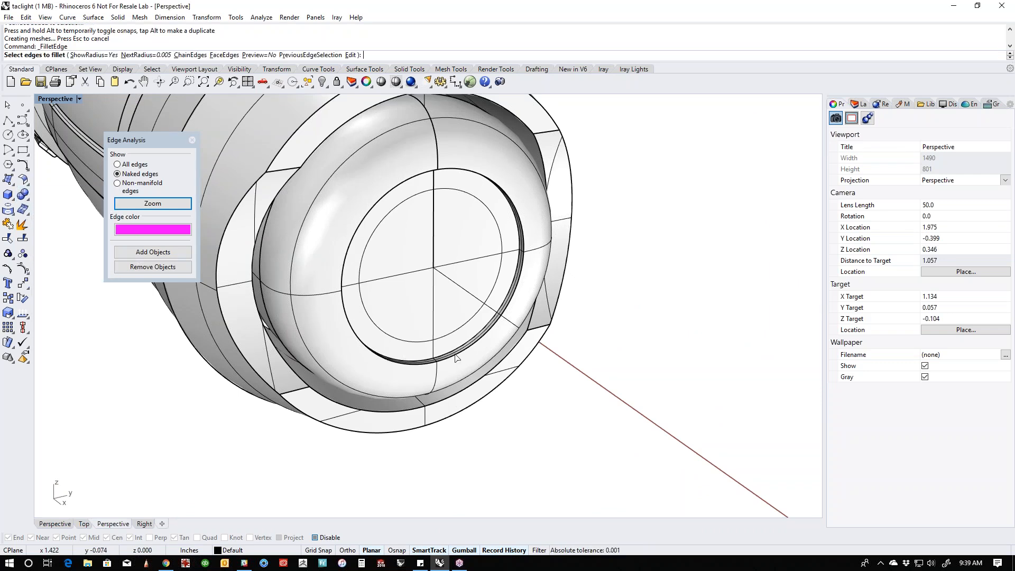
pyautogui.scroll(8, 457, 359)
pyautogui.click(458, 361)
pyautogui.press('Return')
pyautogui.scroll(-8, 459, 363)
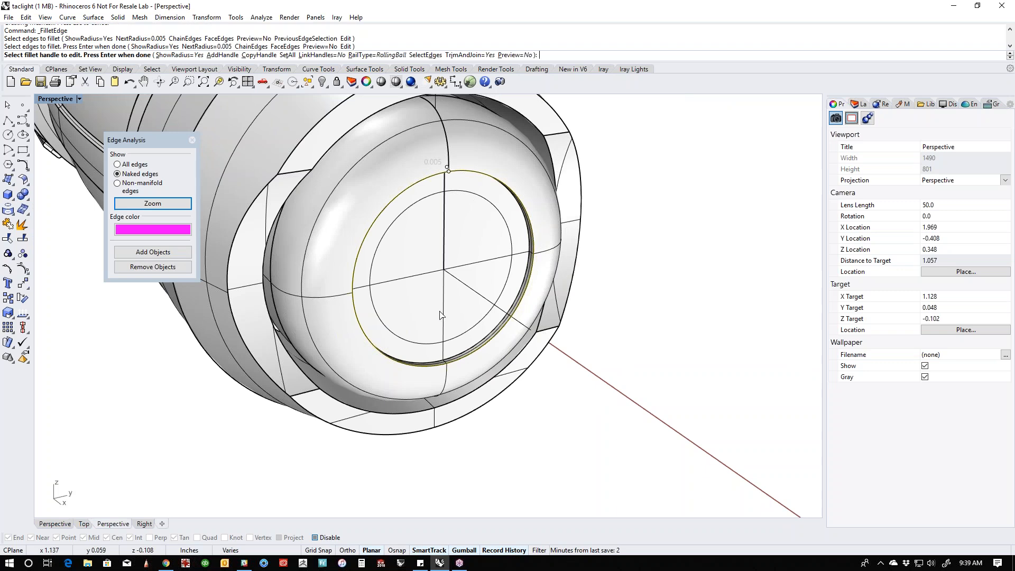
pyautogui.scroll(10, 465, 174)
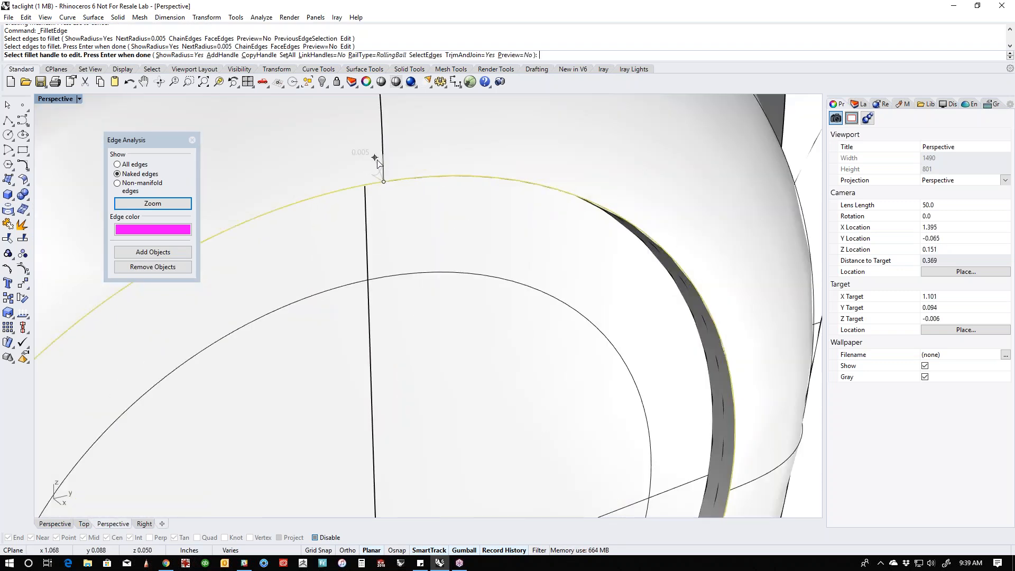
pyautogui.click(381, 170)
pyautogui.click(379, 170)
pyautogui.click(510, 55)
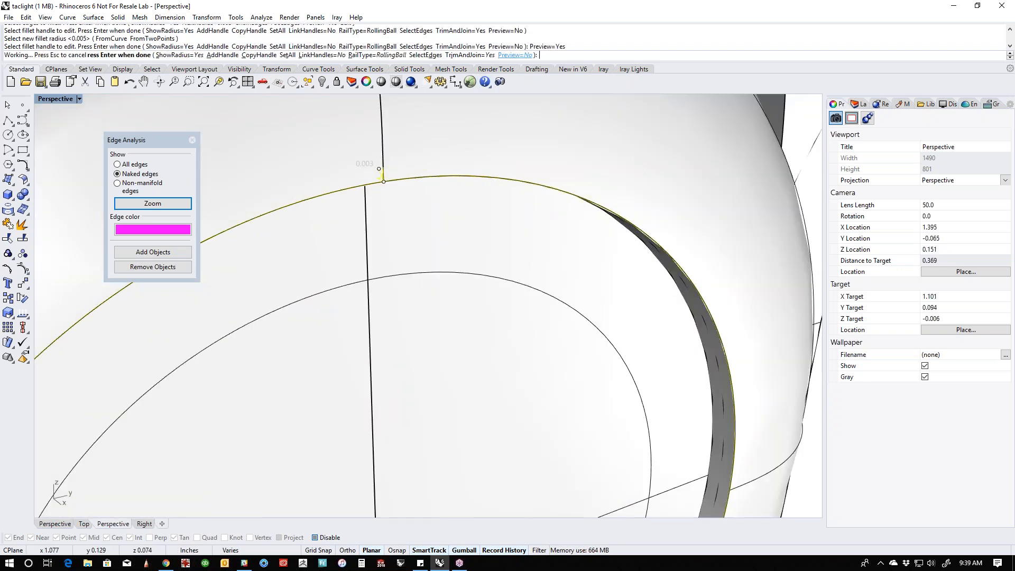
pyautogui.scroll(-4, 524, 224)
pyautogui.moveTo(525, 264)
pyautogui.mouseDown(button='right')
pyautogui.moveTo(548, 252)
pyautogui.moveTo(533, 254)
pyautogui.mouseUp(button='right')
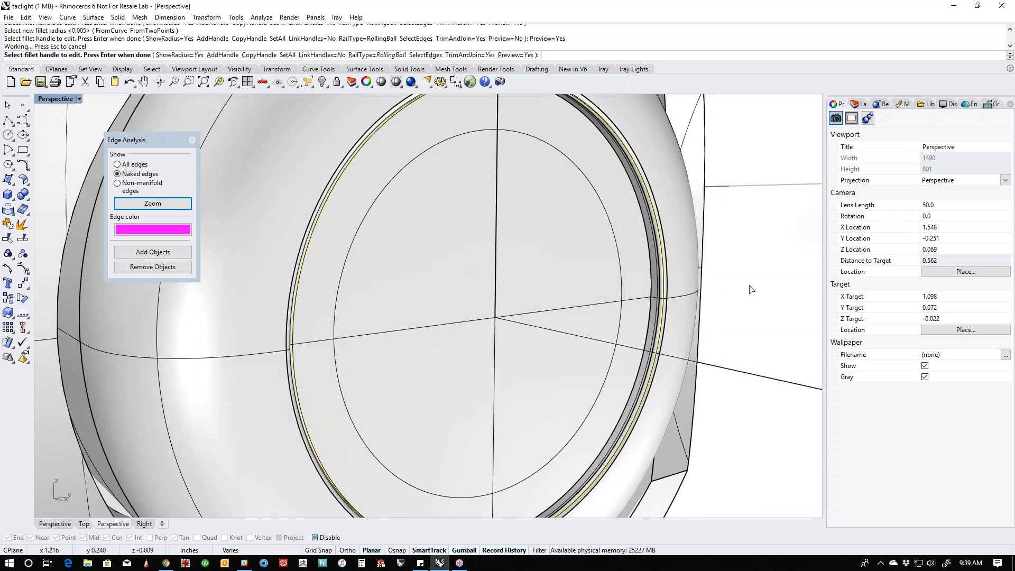
pyautogui.rightClick(750, 287)
# - Fillet the inner bottom edge of the button's recess, reducing the fillet handle to a radius smaller than 0.005 inches
pyautogui.rightClick(691, 305)
pyautogui.click(658, 309)
pyautogui.rightClick(658, 309)
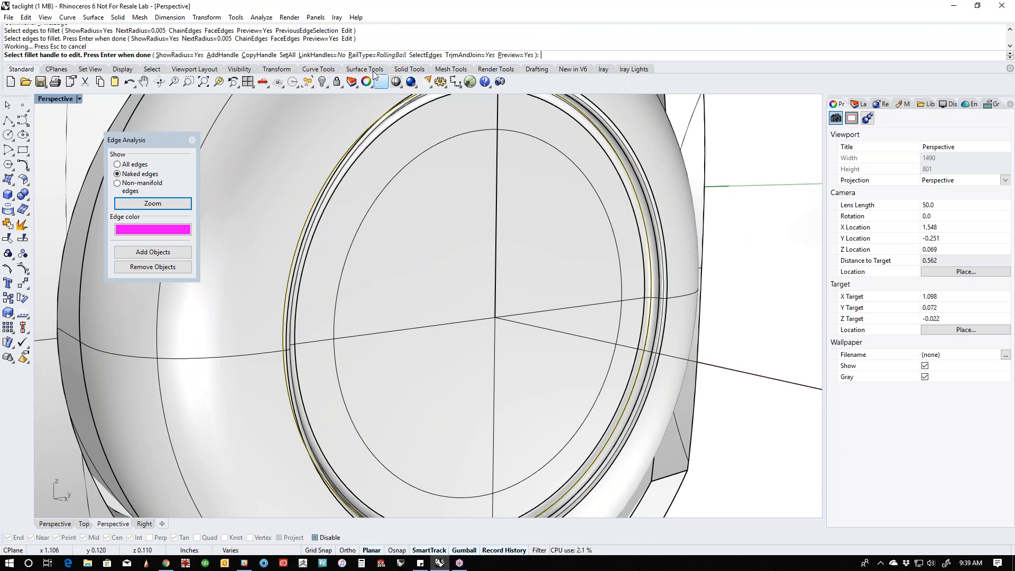
pyautogui.scroll(-2, 492, 231)
pyautogui.scroll(5, 476, 191)
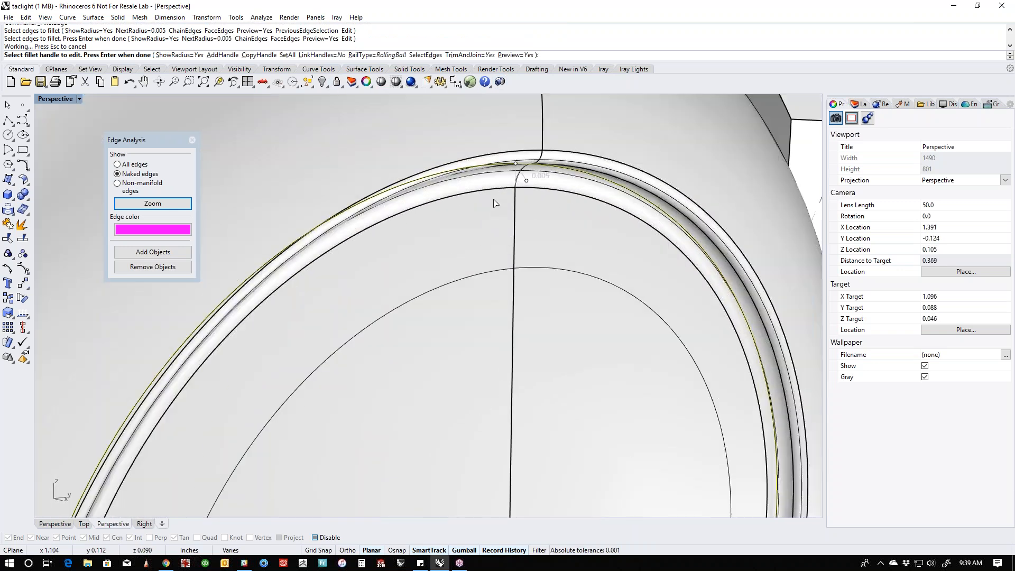
pyautogui.click(521, 175)
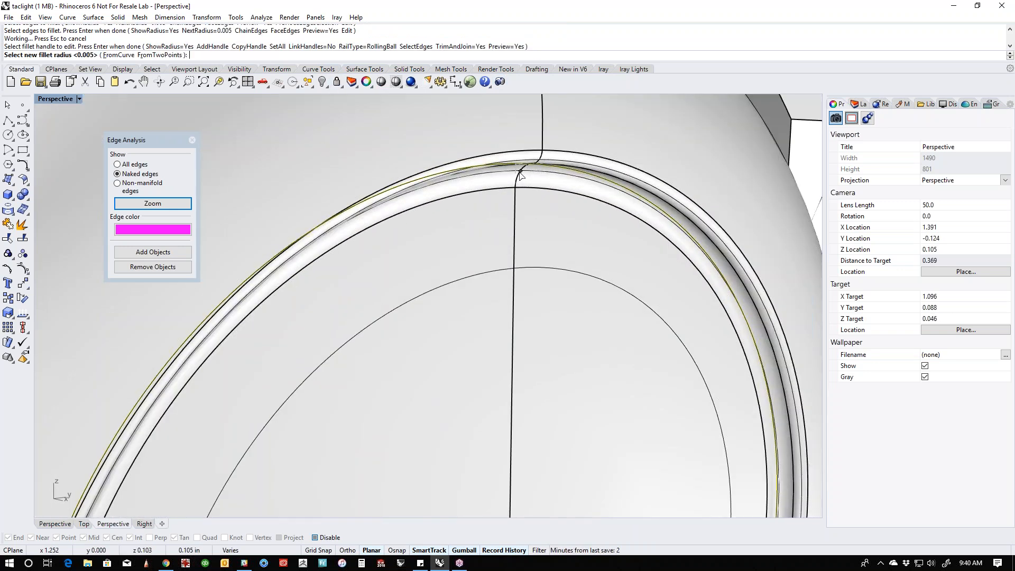
pyautogui.click(522, 175)
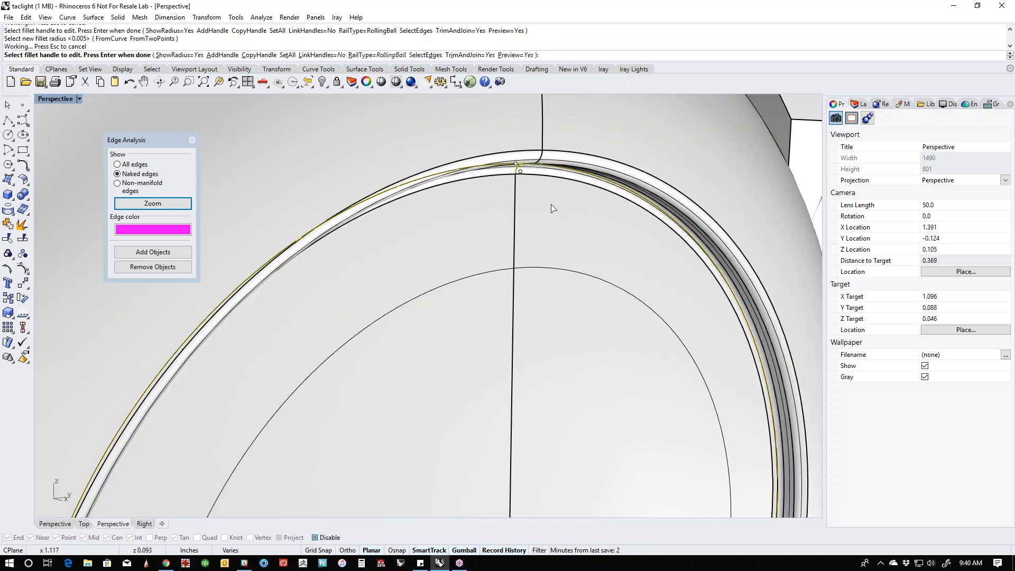
pyautogui.rightClick(581, 228)
# - Examine the filleted recess and the whole tail cap from a rear three-quarter view
pyautogui.scroll(-8, 578, 257)
pyautogui.moveTo(674, 259); pyautogui.dragTo(667, 291, button='right')
pyautogui.keyDown('ctrl'); pyautogui.keyDown('shift'); pyautogui.click(556, 329); pyautogui.keyUp('shift'); pyautogui.keyUp('ctrl')
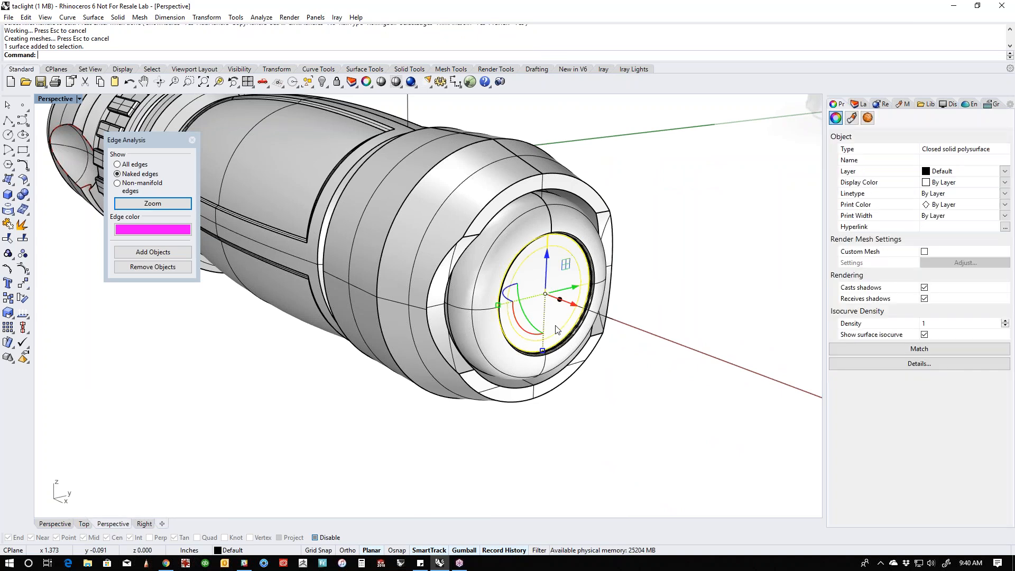
pyautogui.click(620, 325)
pyautogui.moveTo(620, 325); pyautogui.dragTo(567, 340, button='right')
pyautogui.scroll(-5, 545, 334)
pyautogui.scroll(5, 513, 330)
pyautogui.scroll(2, 514, 330)
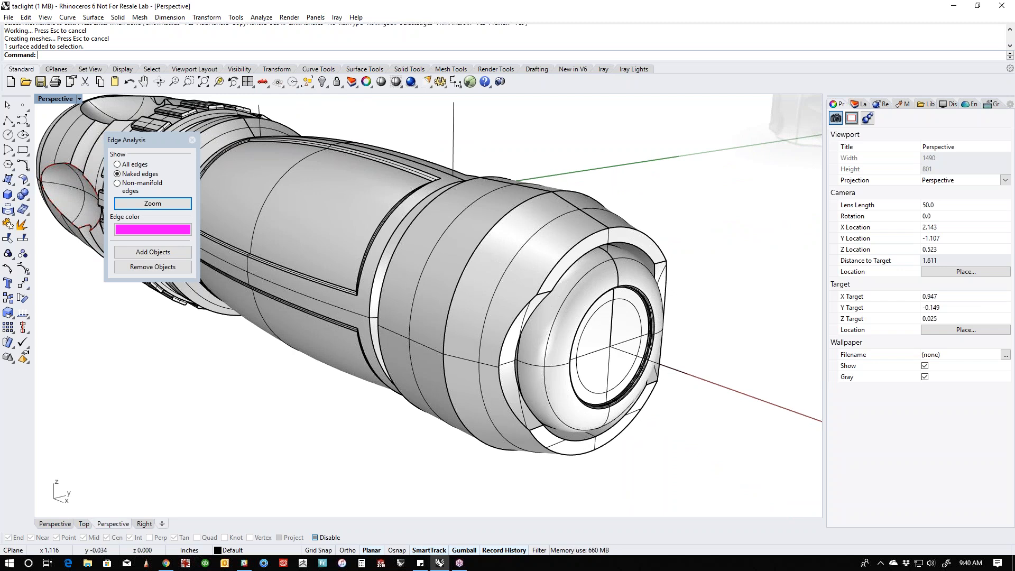
# - Examine the full flashlight from the side and front, comparing its head and body with the sketch
pyautogui.scroll(-4, 509, 281)
pyautogui.moveTo(484, 338); pyautogui.dragTo(587, 349, button='right')
pyautogui.keyDown('shift'); pyautogui.moveTo(423, 363); pyautogui.dragTo(511, 369, button='right'); pyautogui.keyUp('shift')
pyautogui.scroll(-4, 511, 369)
pyautogui.moveTo(354, 367); pyautogui.dragTo(586, 407, button='right')
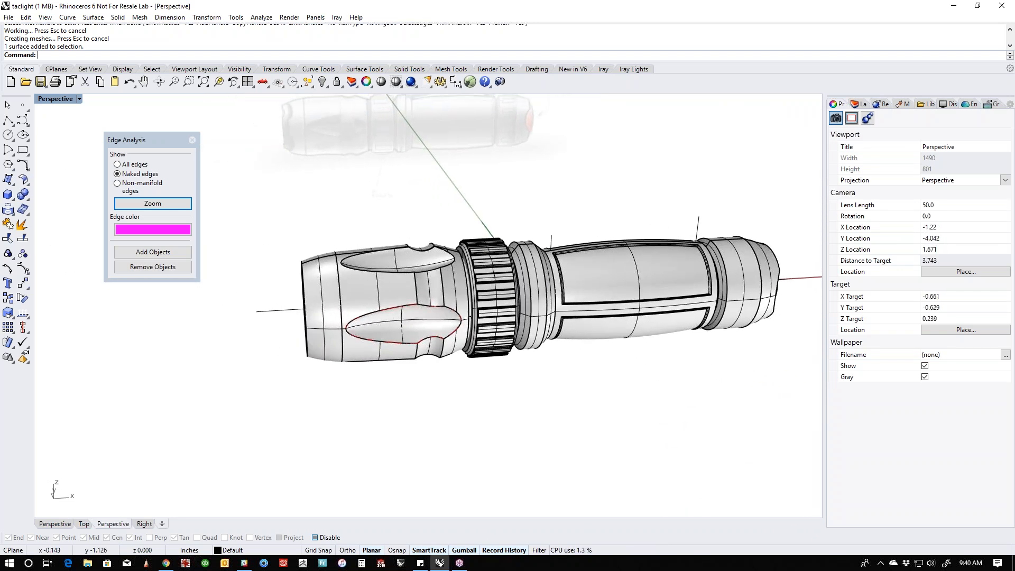
pyautogui.keyDown('shift'); pyautogui.moveTo(672, 378); pyautogui.dragTo(633, 395, button='right'); pyautogui.keyUp('shift')
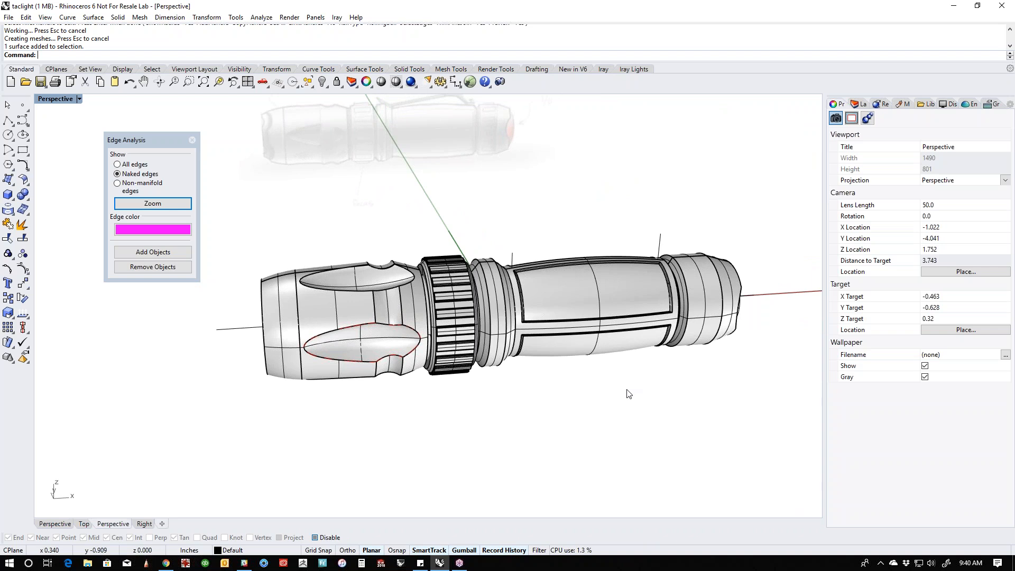
pyautogui.moveTo(675, 397)
pyautogui.mouseDown(button='right')
pyautogui.moveTo(688, 403)
pyautogui.moveTo(667, 401)
pyautogui.mouseUp(button='right')
pyautogui.moveTo(447, 409); pyautogui.dragTo(470, 412, button='right')
pyautogui.keyDown('shift'); pyautogui.moveTo(471, 411); pyautogui.dragTo(560, 415, button='right'); pyautogui.keyUp('shift')
pyautogui.moveTo(561, 415); pyautogui.dragTo(576, 423, button='right')
pyautogui.scroll(6, 493, 372)
pyautogui.moveTo(493, 375); pyautogui.dragTo(509, 389, button='right')
pyautogui.keyDown('shift'); pyautogui.moveTo(508, 389); pyautogui.dragTo(540, 404, button='right'); pyautogui.keyUp('shift')
pyautogui.scroll(-4, 587, 411)
pyautogui.scroll(-2, 608, 418)
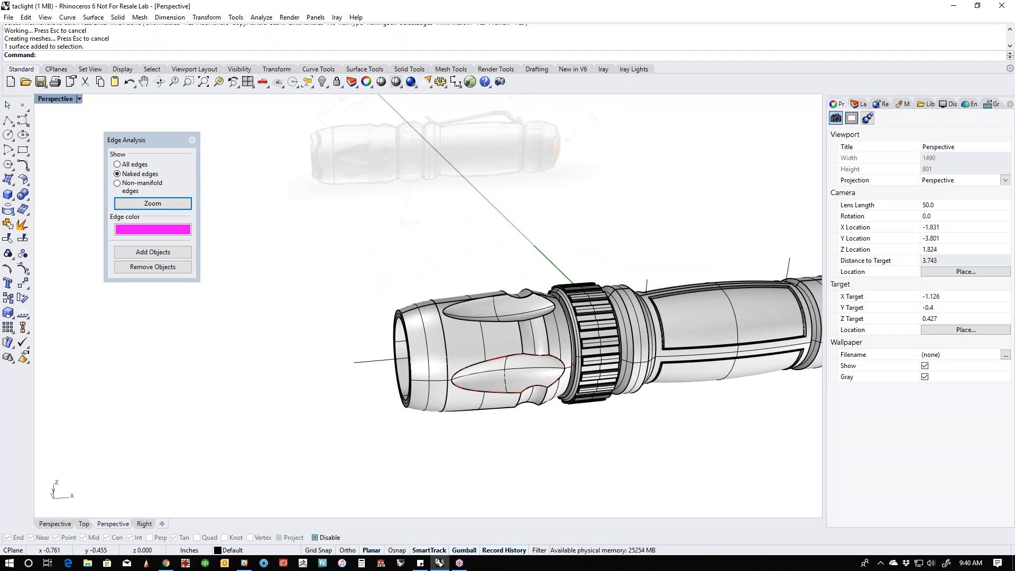
pyautogui.scroll(-2, 528, 343)
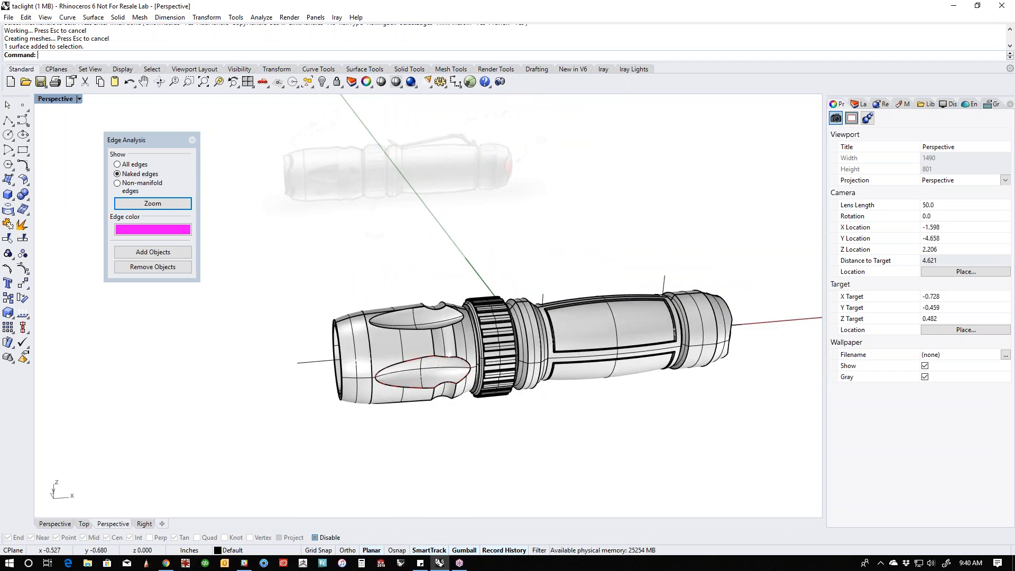
pyautogui.keyDown('shift'); pyautogui.moveTo(463, 431); pyautogui.dragTo(467, 417, button='right'); pyautogui.keyUp('shift')
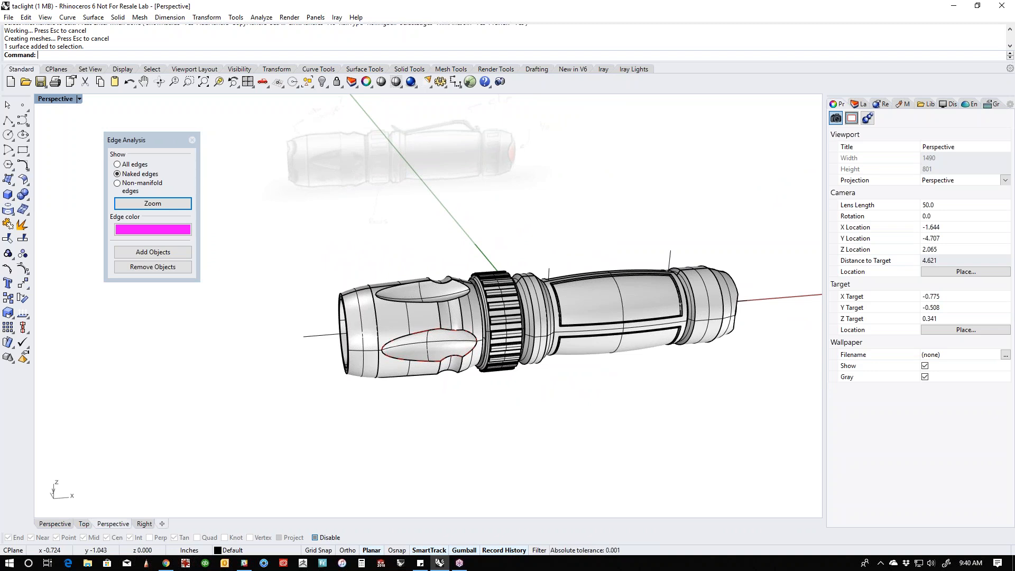
# - Show the model in wireframe and compare the head's front end with the sketch in Front and Perspective views
pyautogui.hotkey('ctrl', 'F2')
pyautogui.scroll(4, 382, 419)
pyautogui.moveTo(382, 418); pyautogui.dragTo(403, 366, button='right')
pyautogui.middleClick(417, 371)
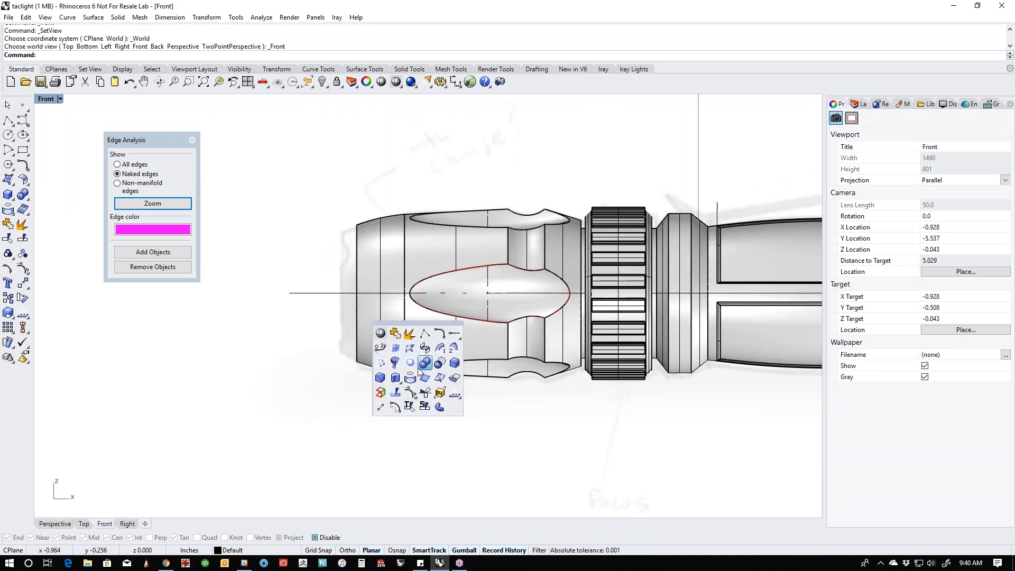
pyautogui.click(382, 328)
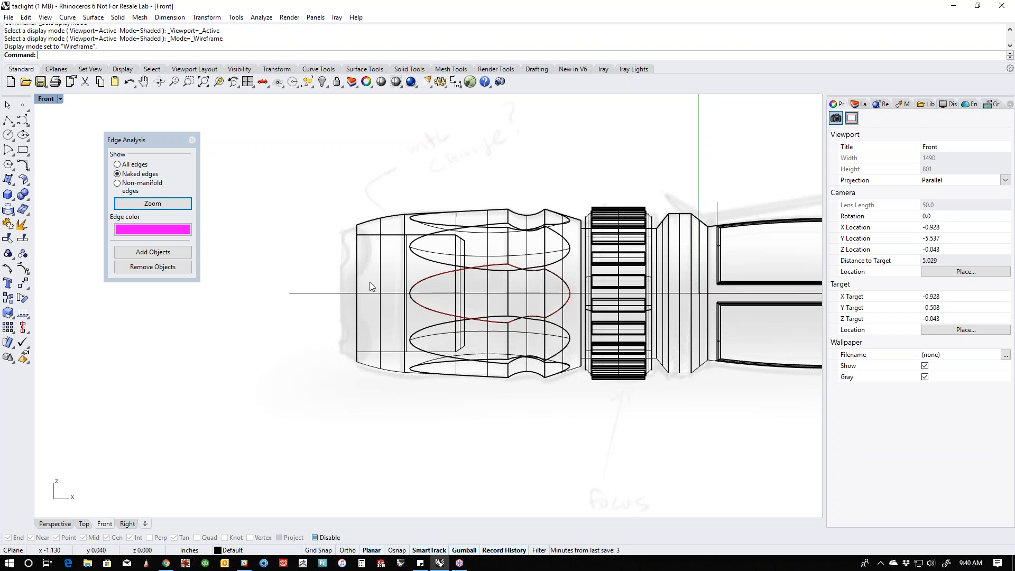
pyautogui.scroll(-4, 383, 281)
pyautogui.moveTo(529, 362); pyautogui.dragTo(482, 367, button='right')
pyautogui.scroll(-2, 445, 362)
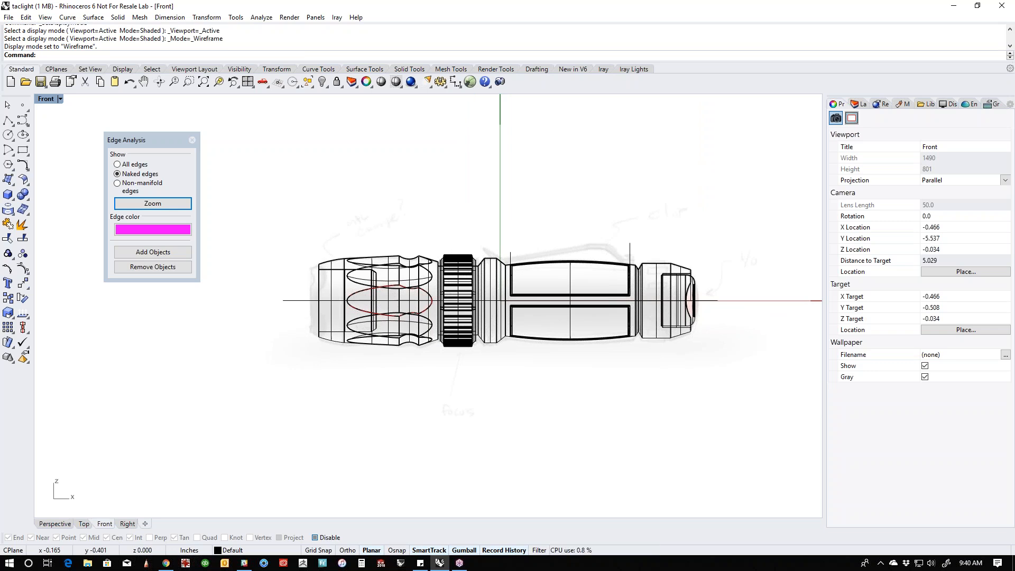
pyautogui.scroll(3, 346, 329)
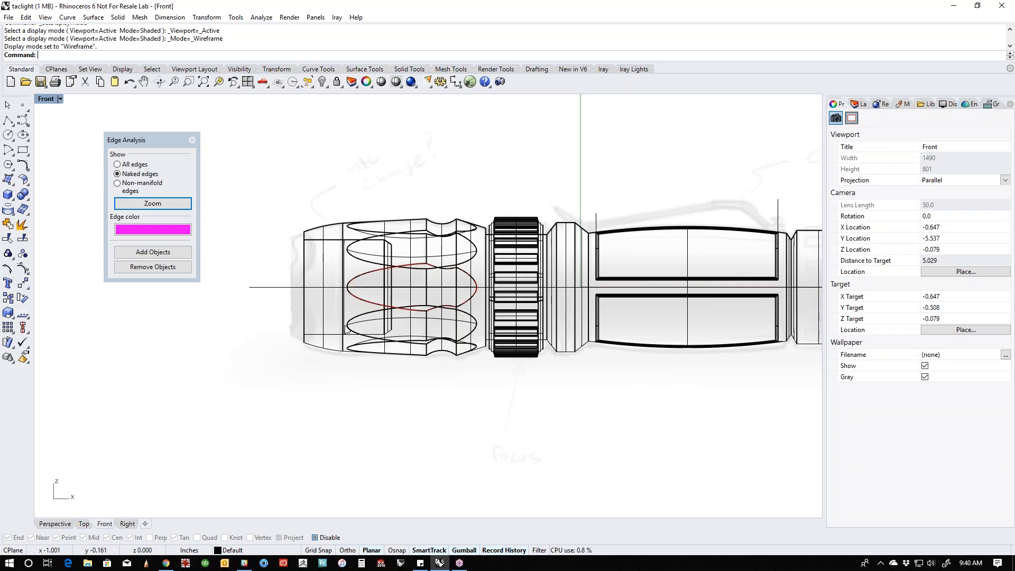
pyautogui.press('F4')
pyautogui.moveTo(348, 325); pyautogui.dragTo(519, 396, button='right')
pyautogui.moveTo(438, 384); pyautogui.dragTo(461, 365, button='right')
pyautogui.scroll(8, 446, 366)
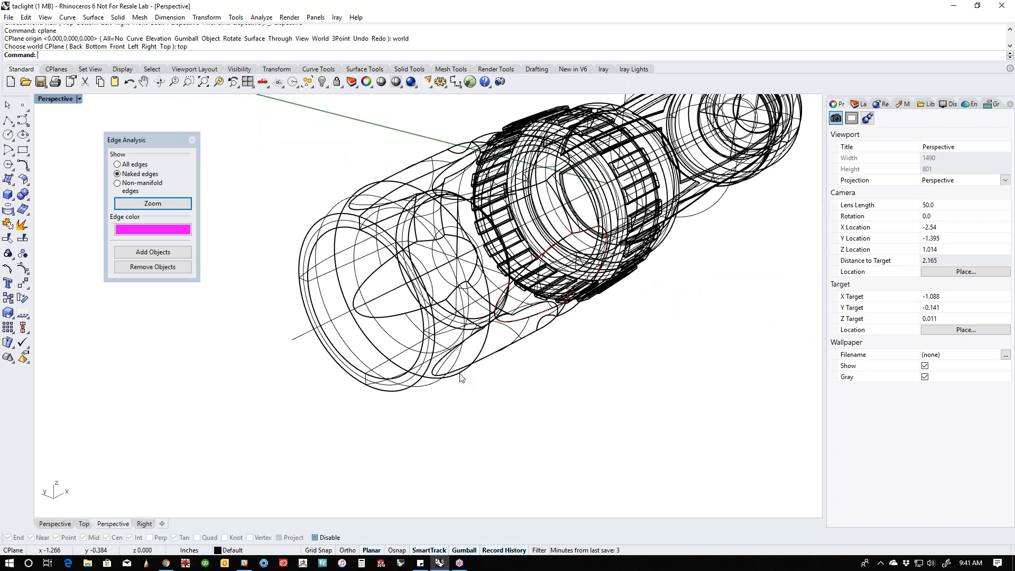
# - In Top view, draw a circle centred on the bezel's front edge and scale it into a narrow ellipse straddling that edge
pyautogui.write('op')
pyautogui.press('Return')
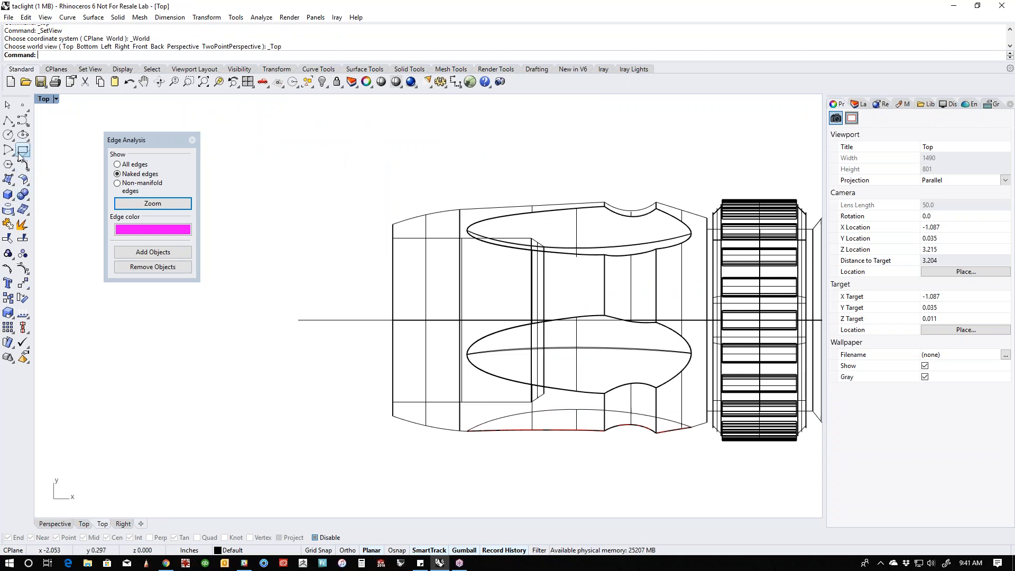
pyautogui.click(8, 135)
pyautogui.click(393, 320)
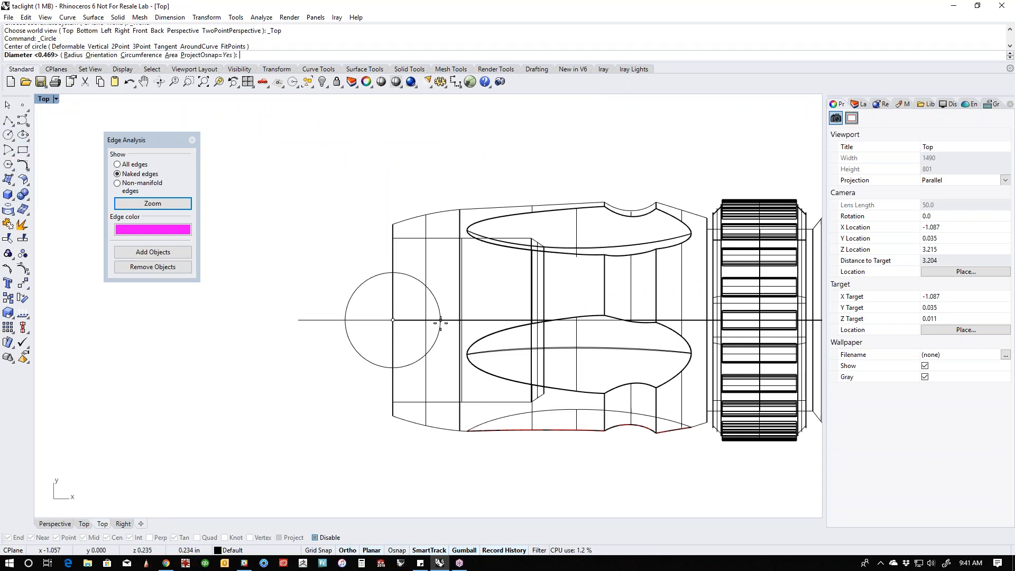
pyautogui.click(436, 320)
pyautogui.click(385, 362)
pyautogui.moveTo(393, 365); pyautogui.dragTo(393, 389)
pyautogui.moveTo(350, 321); pyautogui.dragTo(379, 324)
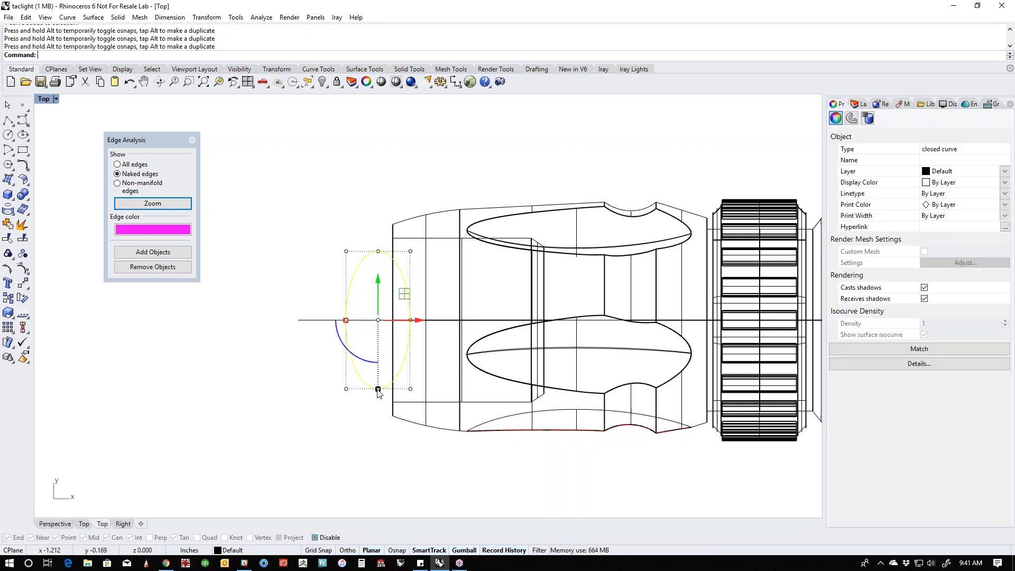
pyautogui.moveTo(379, 390); pyautogui.dragTo(379, 380)
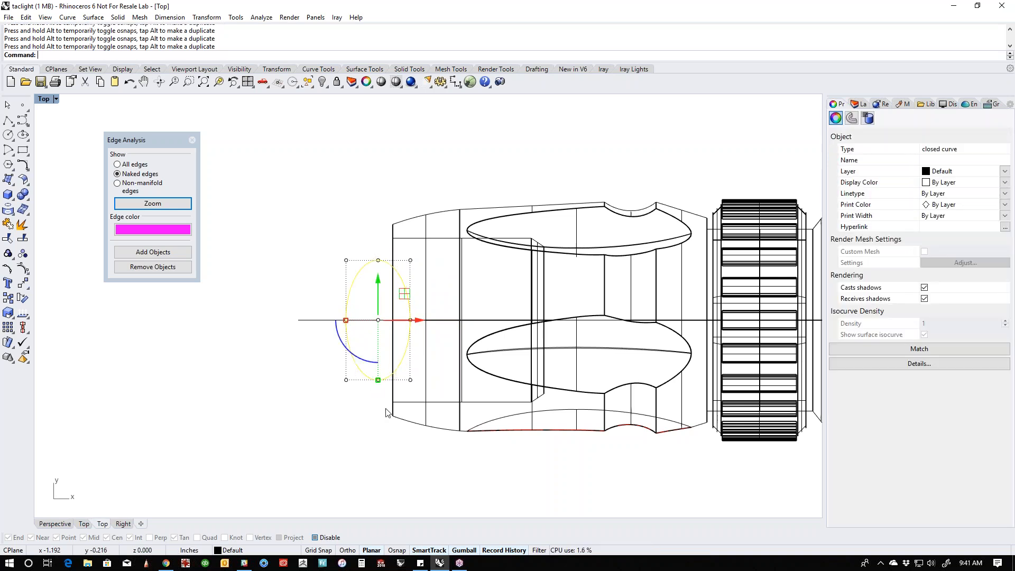
# - In Perspective, extrude the ellipse vertically into an open tube crossing the upper bezel rim, and display the model shaded
pyautogui.write('p')
pyautogui.press('Return')
pyautogui.moveTo(353, 403); pyautogui.dragTo(447, 394, button='right')
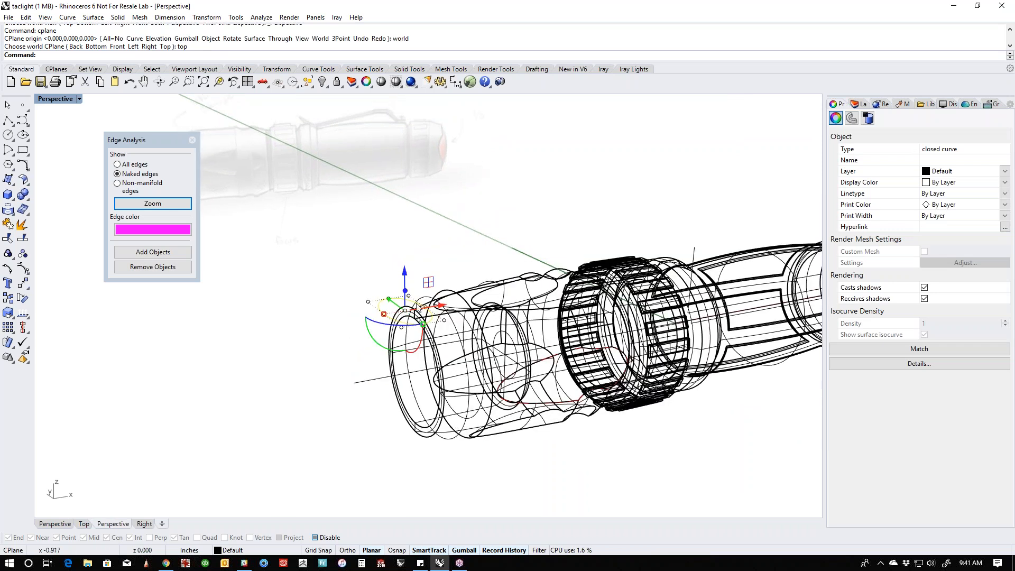
pyautogui.moveTo(405, 272); pyautogui.dragTo(399, 342)
pyautogui.click(474, 237)
pyautogui.click(425, 266)
pyautogui.click(340, 310)
pyautogui.click(406, 263)
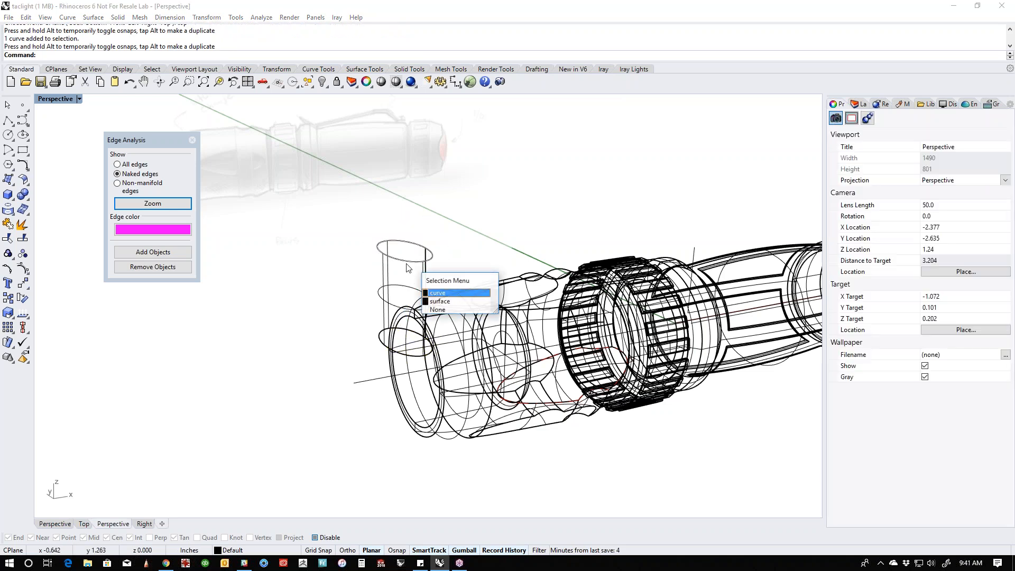
pyautogui.middleClick(373, 272)
pyautogui.click(334, 234)
pyautogui.moveTo(389, 306); pyautogui.dragTo(360, 315, button='right')
# - Draw a test circle in front of the bezel and extrude the curve upward into an open tube
pyautogui.click(8, 135)
pyautogui.click(245, 379)
pyautogui.click(270, 406)
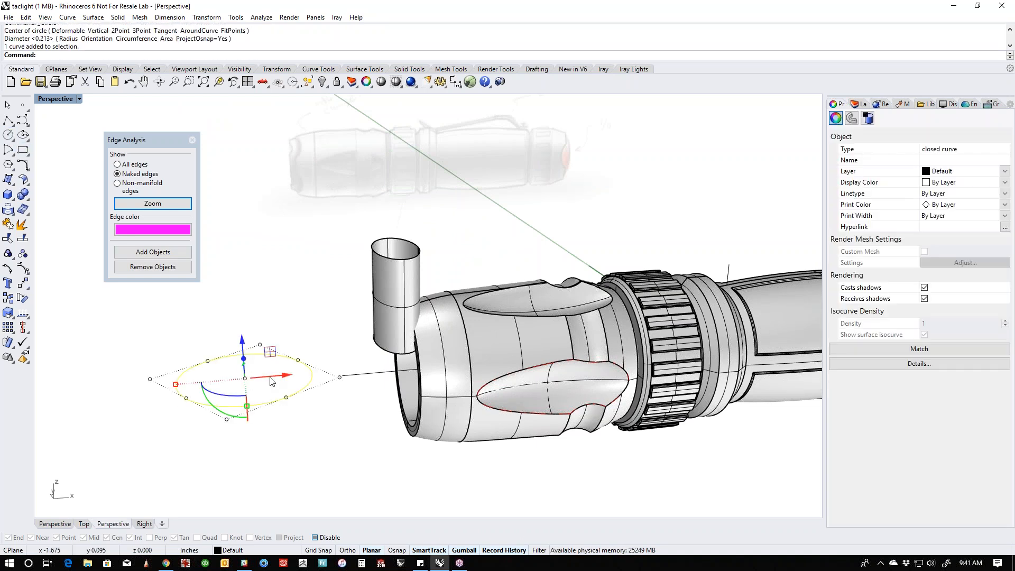
pyautogui.moveTo(252, 363); pyautogui.dragTo(262, 332, button='right')
pyautogui.moveTo(252, 331); pyautogui.dragTo(249, 260)
pyautogui.click(266, 350)
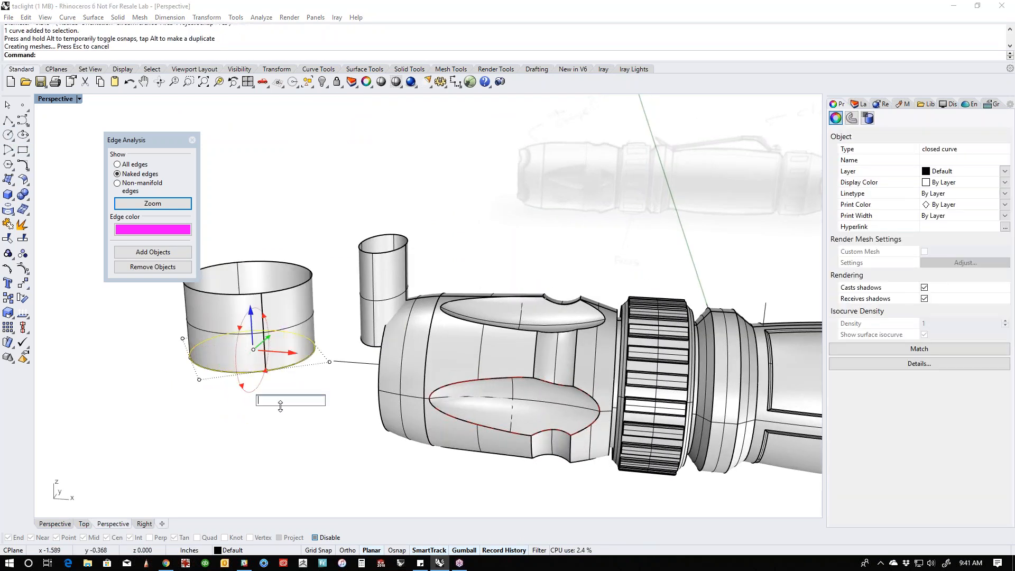
pyautogui.keyDown('shift'); pyautogui.moveTo(266, 349); pyautogui.dragTo(352, 382, button='right'); pyautogui.keyUp('shift')
# - Delete the test tube's extruded surface, keeping its base circle
pyautogui.click(321, 306)
pyautogui.click(384, 275)
pyautogui.click(339, 360)
pyautogui.press('Delete')
# - Build a planar surface from the test circle and extrude it upward into a closed solid cylinder
pyautogui.middleClick(339, 362)
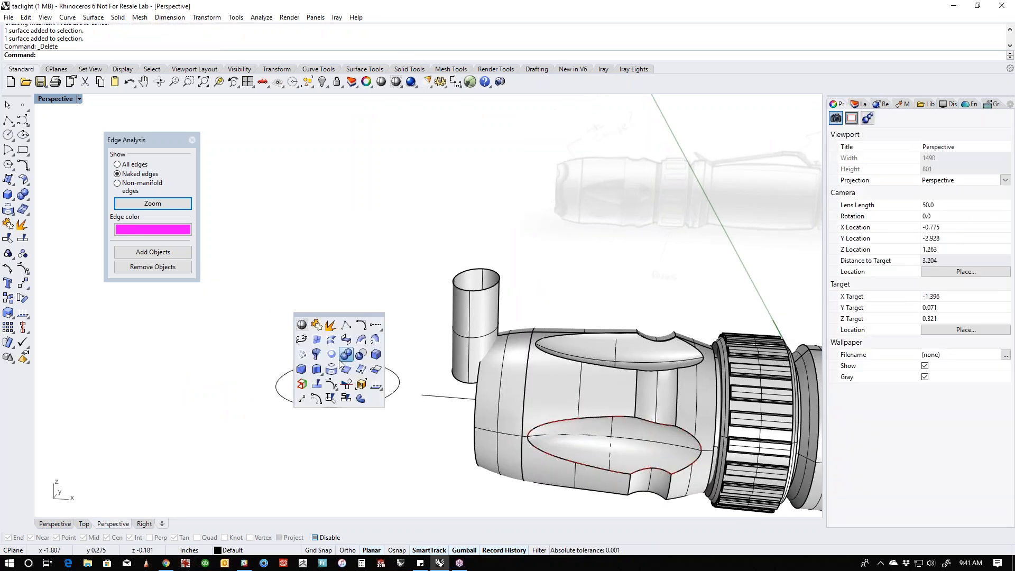
pyautogui.click(334, 359)
pyautogui.click(327, 405)
pyautogui.press('Return')
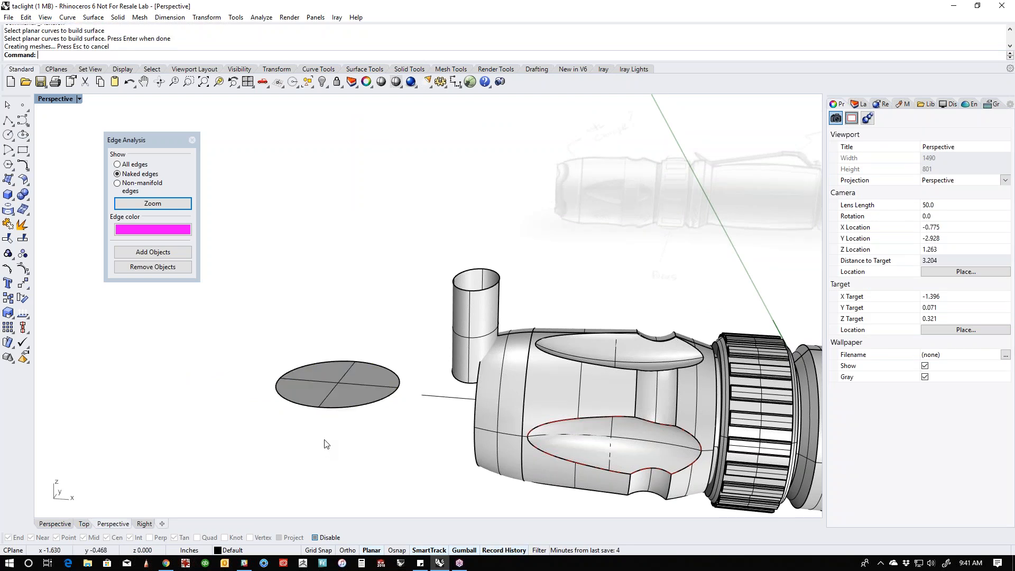
pyautogui.click(336, 378)
pyautogui.moveTo(338, 360); pyautogui.dragTo(337, 293)
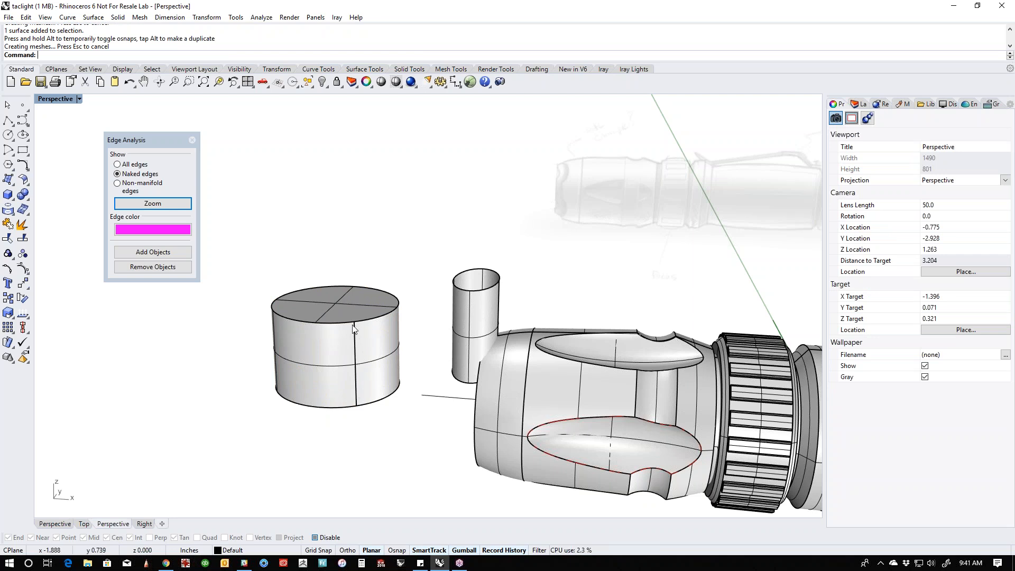
# - Delete the test cylinder and its base circle
pyautogui.click(335, 357)
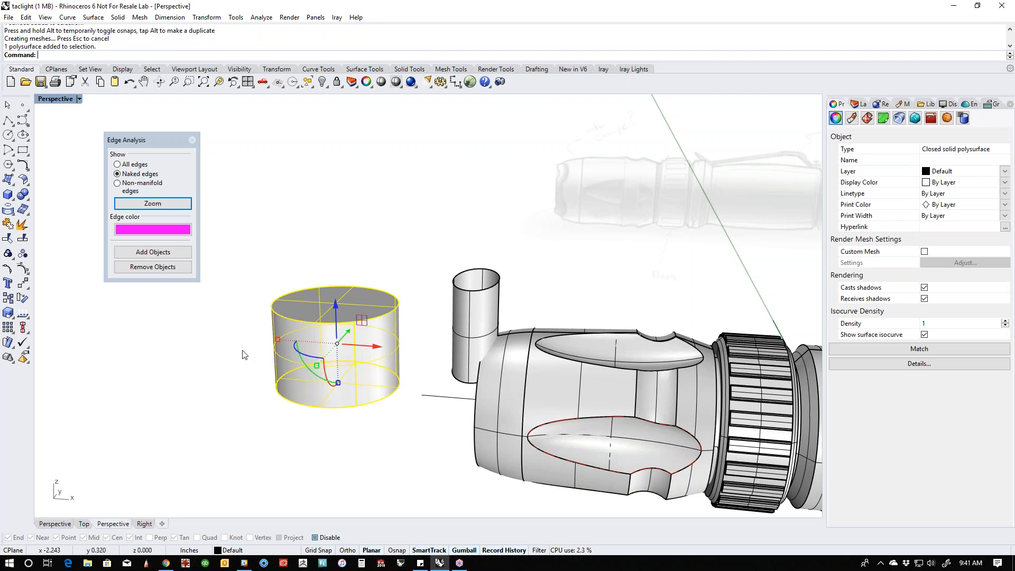
pyautogui.press('Delete')
pyautogui.click(320, 407)
pyautogui.press('Delete')
# - Scale the elliptical tube slightly narrower across the width of the bezel opening
pyautogui.moveTo(372, 439); pyautogui.dragTo(603, 387, button='right')
pyautogui.scroll(4, 525, 338)
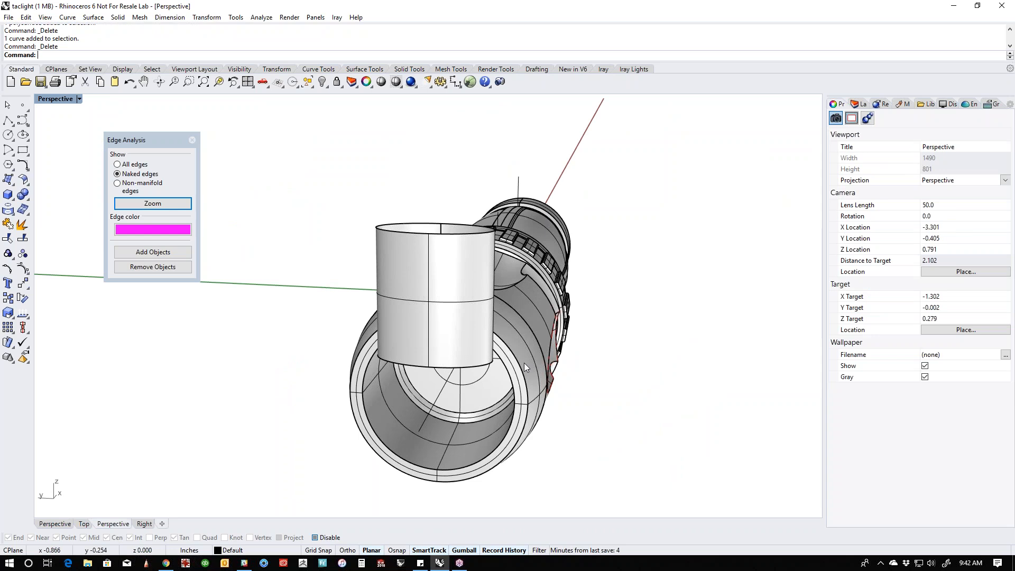
pyautogui.scroll(4, 459, 352)
pyautogui.click(433, 349)
pyautogui.moveTo(513, 271); pyautogui.dragTo(494, 271)
pyautogui.click(626, 394)
pyautogui.moveTo(626, 395); pyautogui.dragTo(534, 396, button='right')
# - Cap both open ends of the elliptical tube to turn it into a closed solid cutter
pyautogui.scroll(-6, 529, 394)
pyautogui.moveTo(447, 375); pyautogui.dragTo(465, 392, button='right')
pyautogui.scroll(-4, 511, 375)
pyautogui.scroll(3, 464, 392)
pyautogui.click(464, 392)
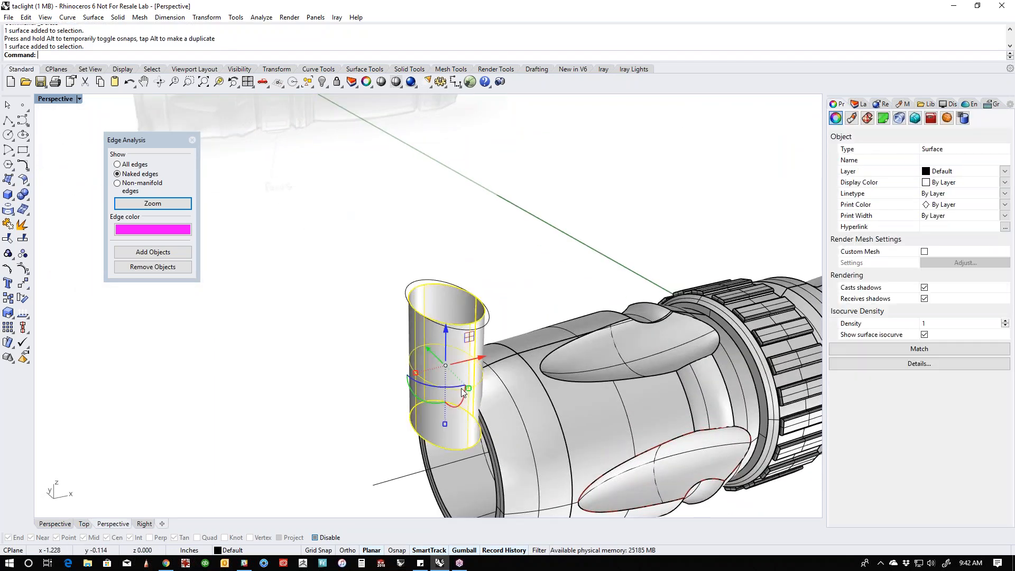
pyautogui.write('Cap')
pyautogui.press('Return')
pyautogui.click(361, 378)
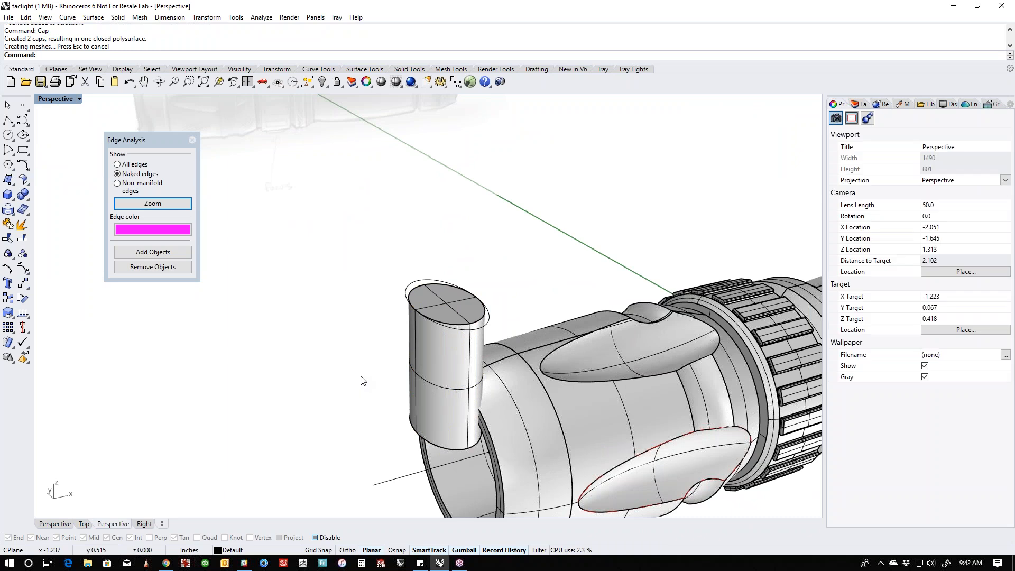
# - In the left view, set up a polar array of the elliptical cutter about the flashlight's centre with a 360-degree fill angle
pyautogui.scroll(-3, 412, 335)
pyautogui.hotkey('ctrl', 'F2')
pyautogui.hotkey('ctrl', 'F3')
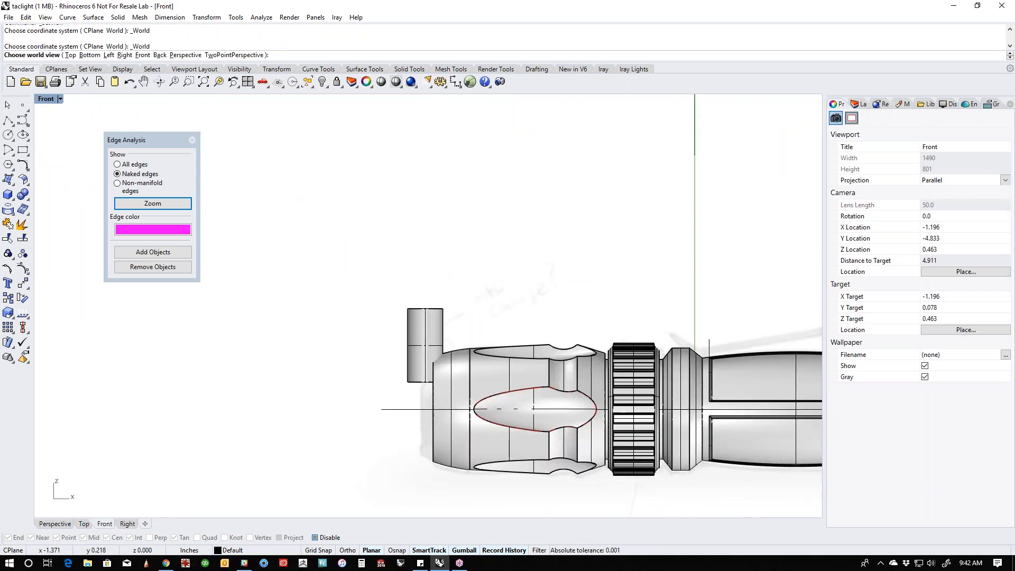
pyautogui.hotkey('ctrl', 'F4')
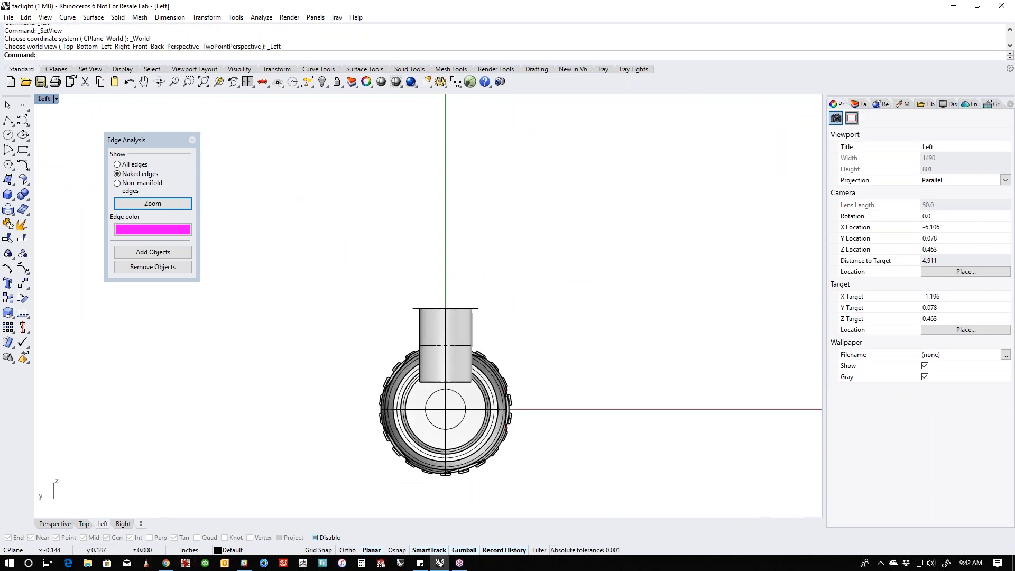
pyautogui.scroll(6, 447, 370)
pyautogui.moveTo(442, 399); pyautogui.dragTo(465, 353, button='right')
pyautogui.click(451, 292)
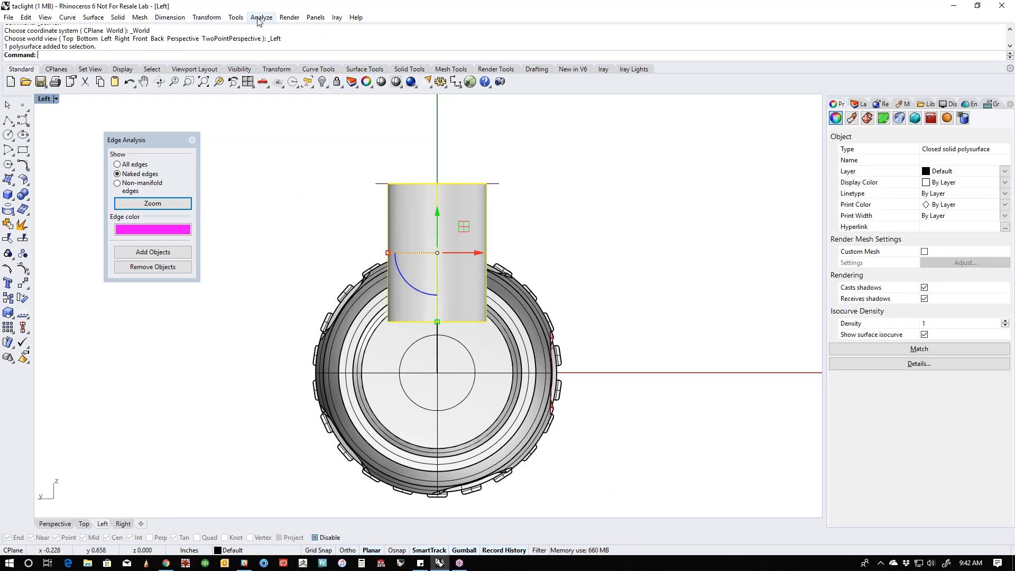
pyautogui.click(206, 18)
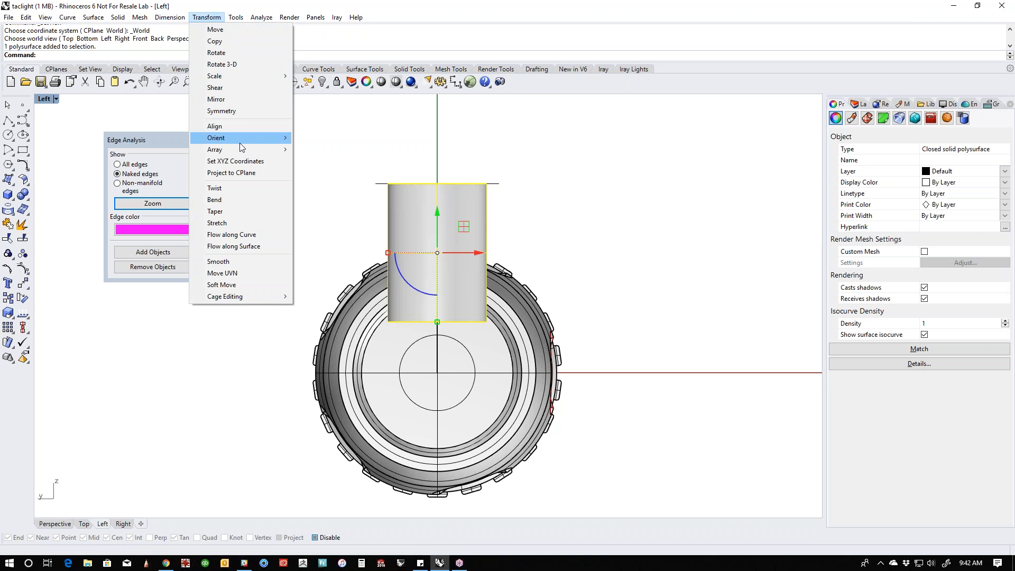
pyautogui.moveTo(240, 151)
pyautogui.click(317, 162)
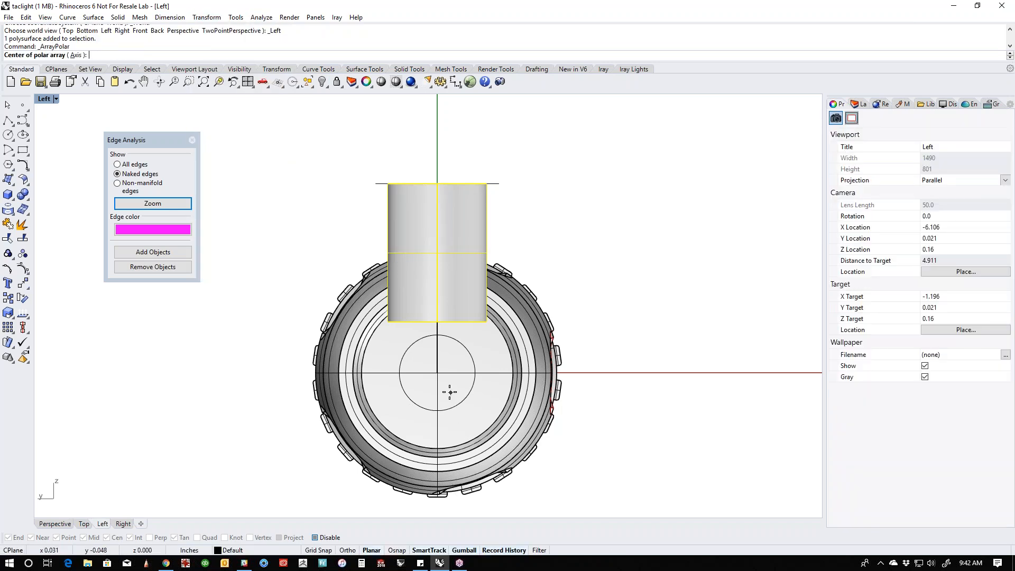
pyautogui.click(439, 374)
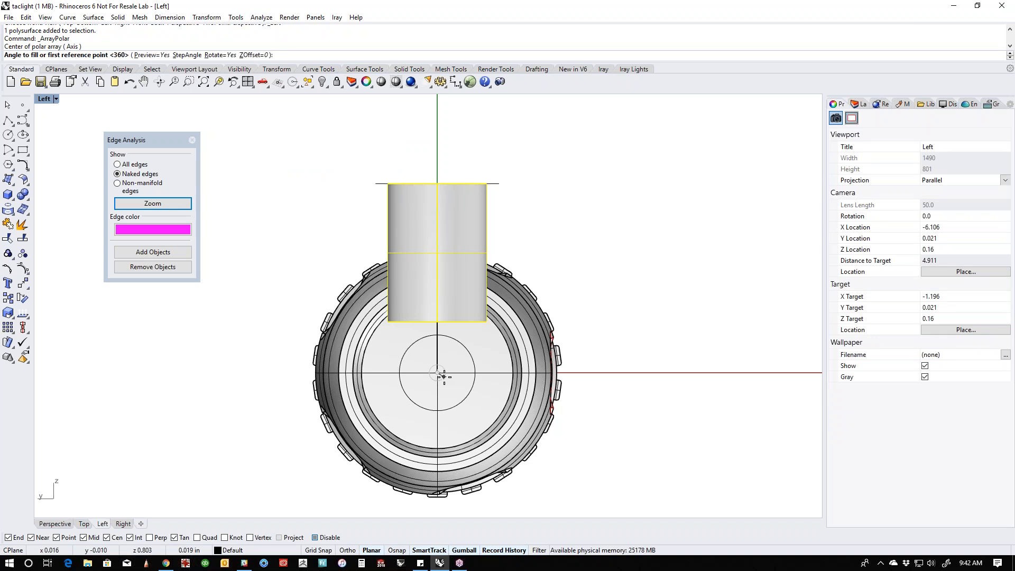
pyautogui.press('Return')
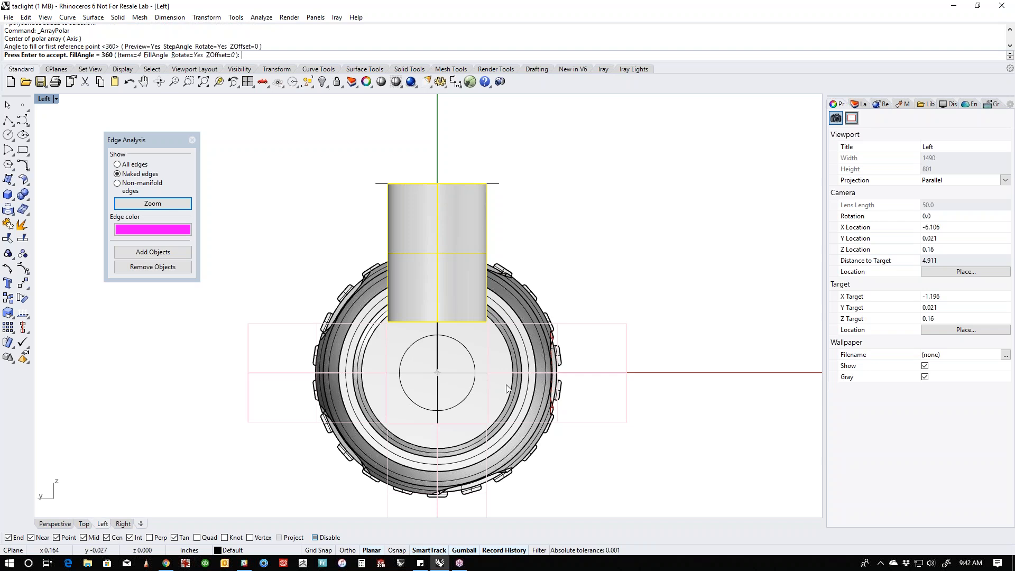
# - Set the polar array of cutters to 5 items and complete it
pyautogui.click(126, 55)
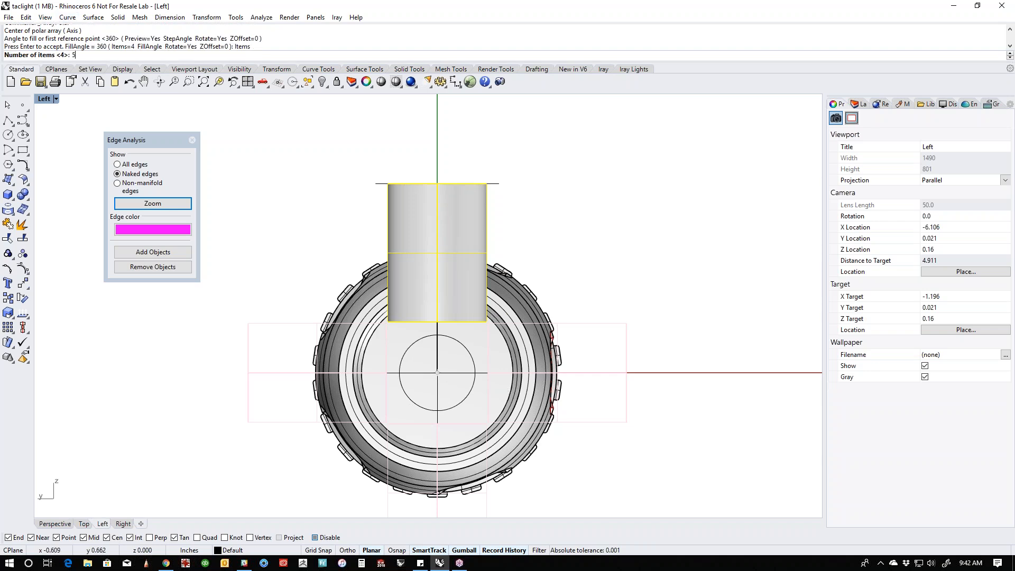
pyautogui.press('Return')
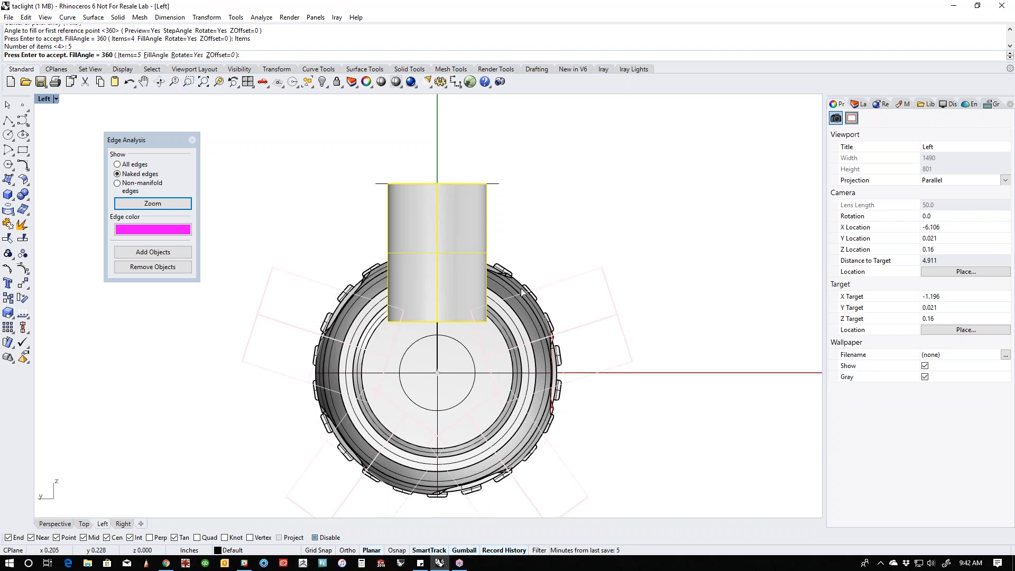
pyautogui.scroll(3, 510, 312)
pyautogui.scroll(3, 474, 298)
pyautogui.scroll(1, 452, 297)
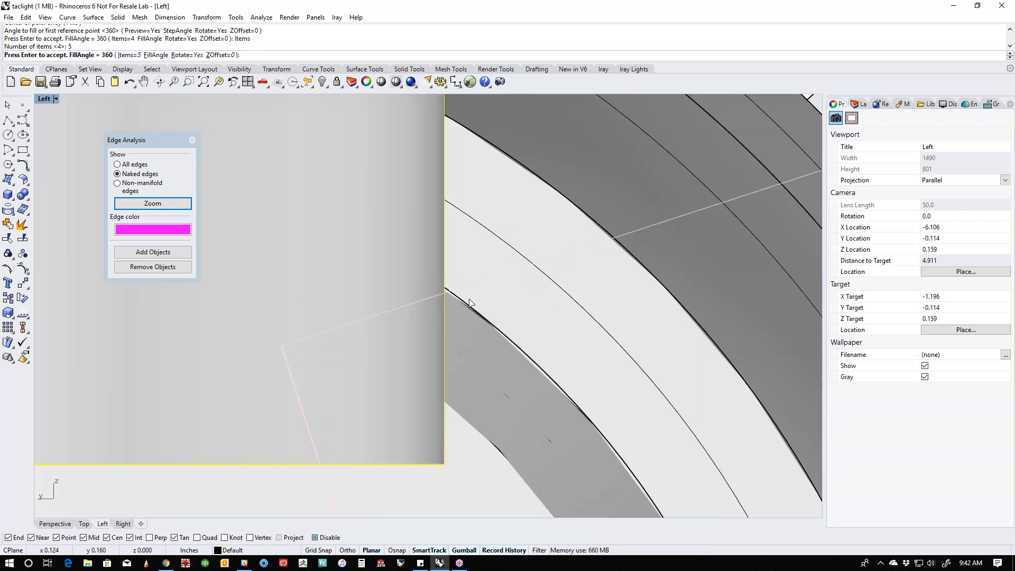
pyautogui.scroll(-4, 709, 270)
pyautogui.press('Return')
pyautogui.scroll(-2, 693, 255)
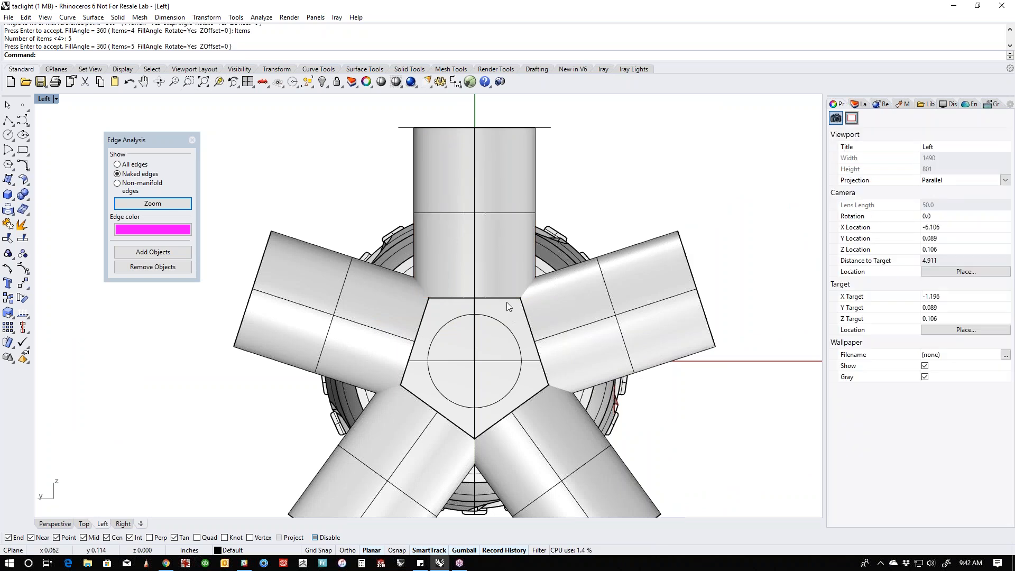
# - Scale the original upper cutter slightly narrower across its width so the arrayed copies update with it
pyautogui.click(477, 254)
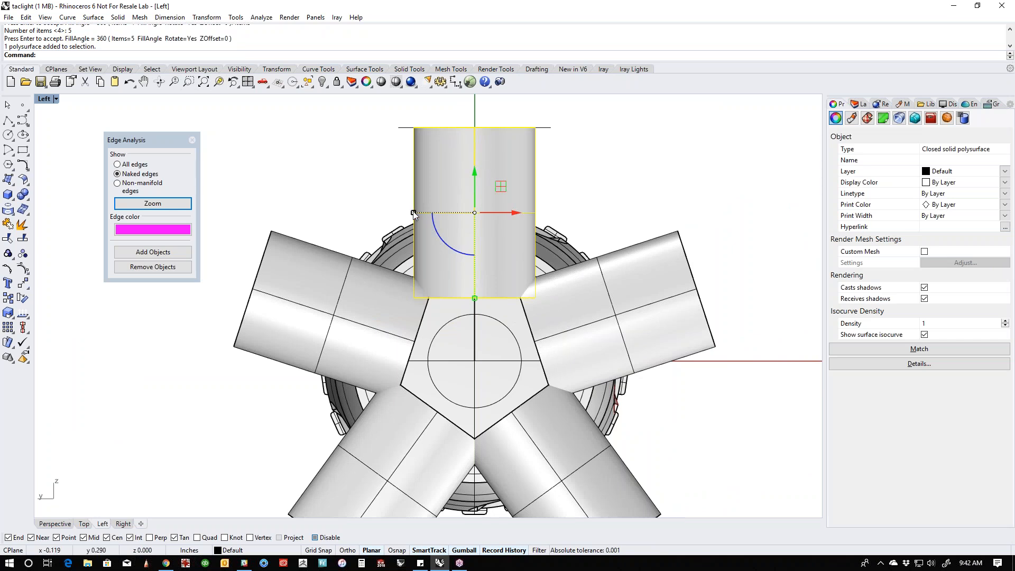
pyautogui.moveTo(414, 211); pyautogui.dragTo(417, 214)
pyautogui.scroll(5, 415, 278)
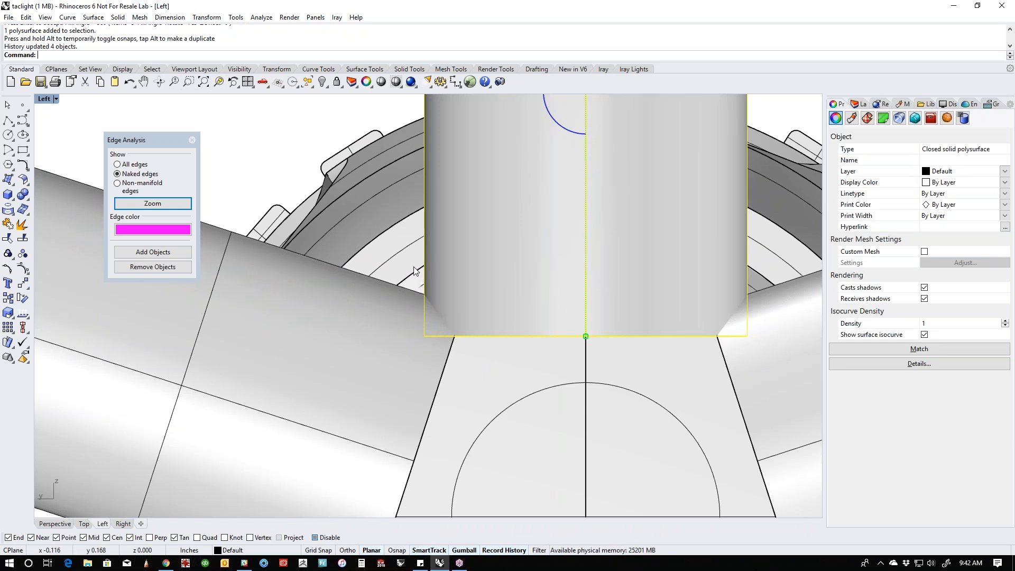
pyautogui.scroll(-6, 414, 272)
pyautogui.press('Escape')
# - Subtract the five elliptical cutters from the flashlight body with Boolean Difference in the perspective view
pyautogui.hotkey('ctrl', 'F4')
pyautogui.moveTo(458, 331); pyautogui.dragTo(405, 332, button='right')
pyautogui.scroll(7, 420, 343)
pyautogui.scroll(-4, 486, 332)
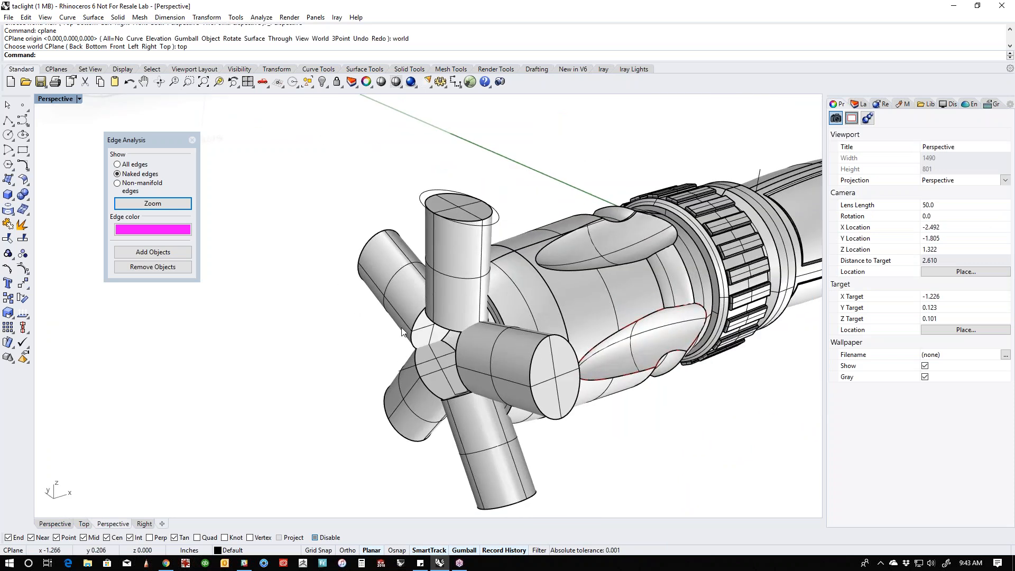
pyautogui.click(26, 201)
pyautogui.click(49, 199)
pyautogui.click(511, 293)
pyautogui.rightClick(511, 290)
pyautogui.click(440, 262)
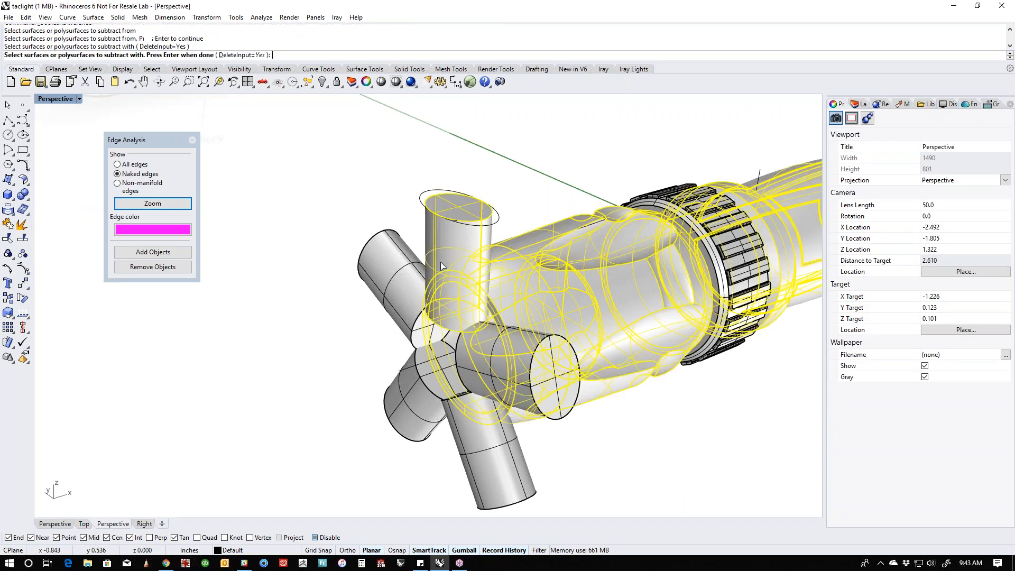
pyautogui.click(392, 279)
pyautogui.click(408, 407)
pyautogui.click(465, 441)
pyautogui.click(528, 378)
pyautogui.rightClick(581, 456)
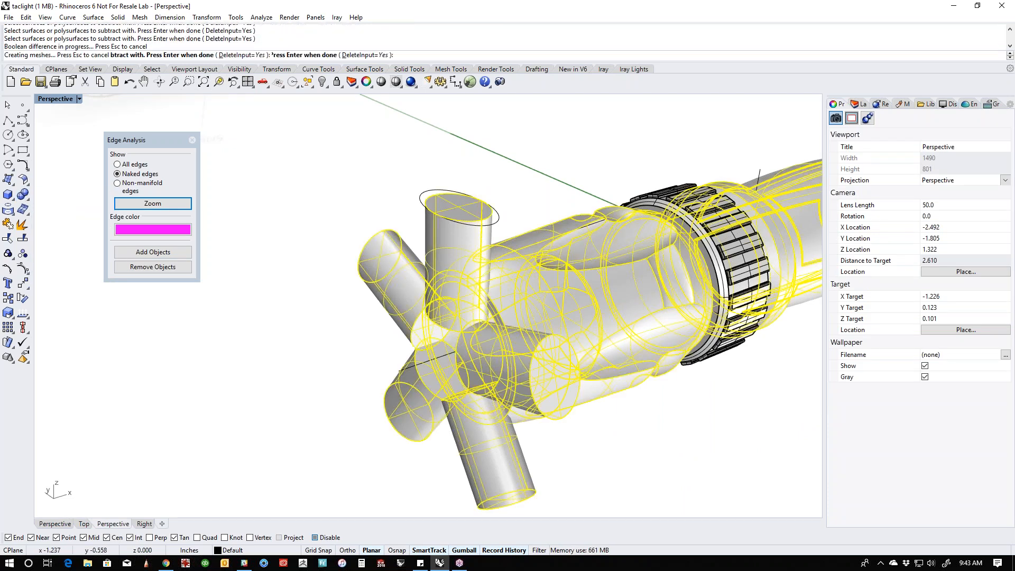
# - Inspect the notched bezel and undo the Boolean difference to restore the five cutters
pyautogui.moveTo(582, 457); pyautogui.dragTo(603, 441, button='right')
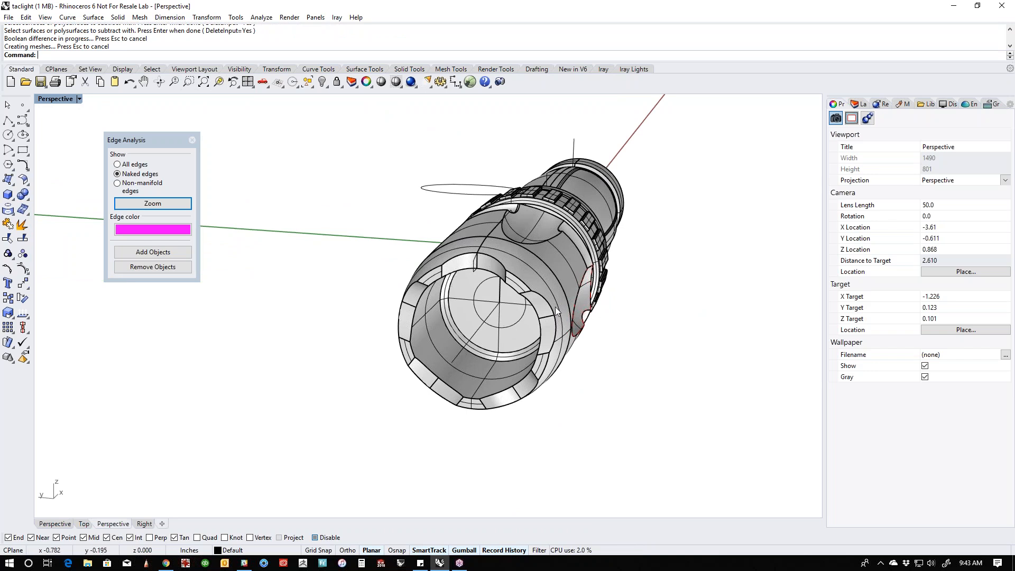
pyautogui.moveTo(479, 334); pyautogui.dragTo(398, 333, button='right')
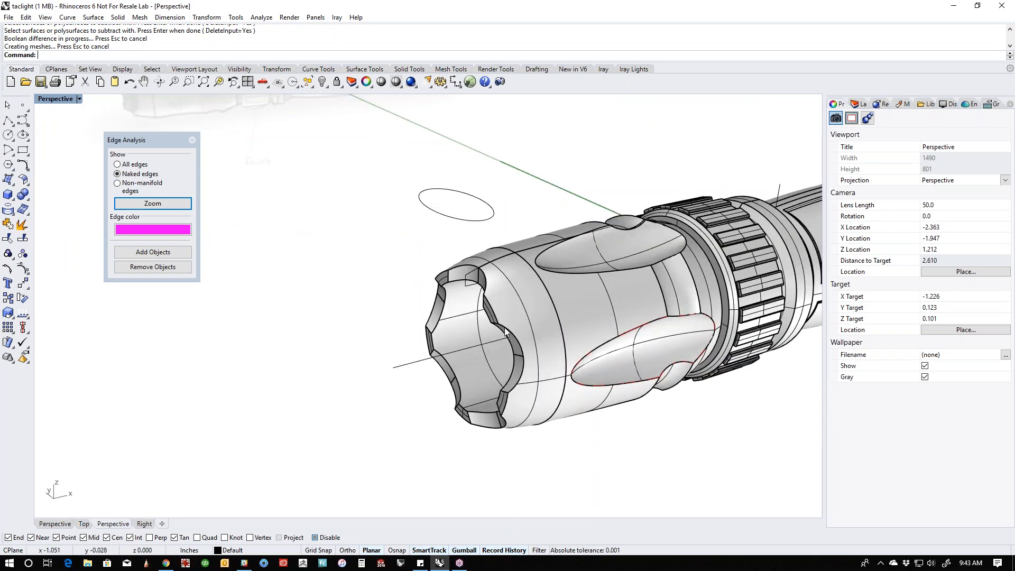
pyautogui.scroll(6, 492, 309)
pyautogui.moveTo(488, 303)
pyautogui.mouseDown(button='right')
pyautogui.moveTo(446, 270)
pyautogui.moveTo(485, 269)
pyautogui.moveTo(487, 296)
pyautogui.mouseUp(button='right')
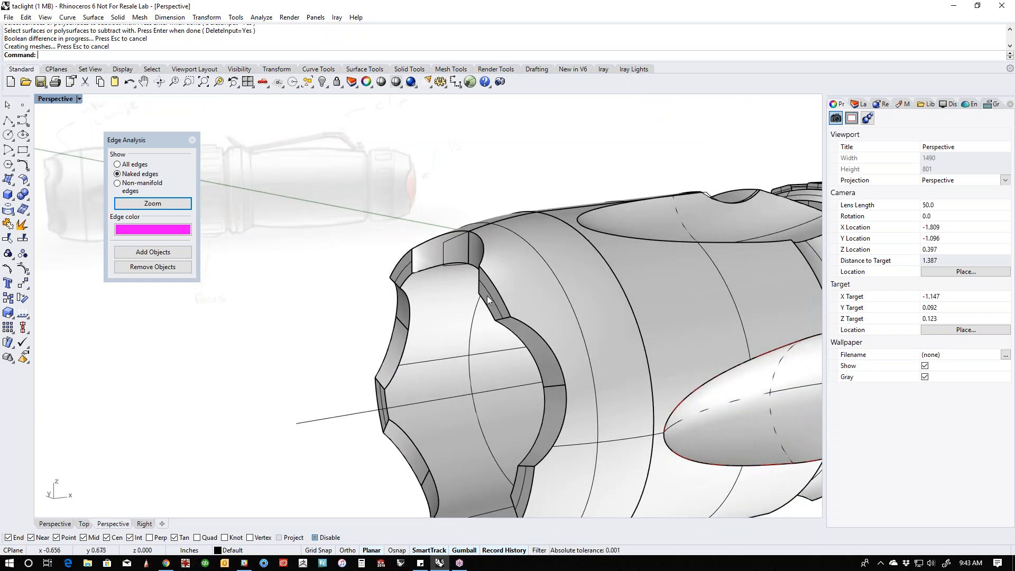
pyautogui.hotkey('ctrl', 'z')
pyautogui.click(257, 348)
pyautogui.scroll(-4, 257, 348)
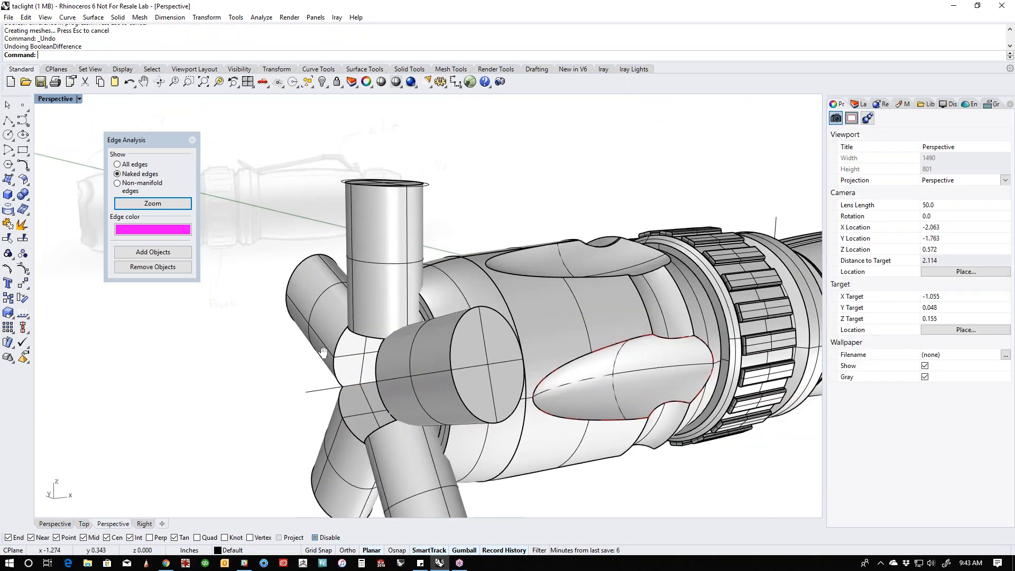
# - Tilt the original upper cutter so its top leans toward the flashlight body, and shift it slightly forward along the body's axis
pyautogui.moveTo(317, 312); pyautogui.dragTo(346, 304, button='right')
pyautogui.click(397, 244)
pyautogui.moveTo(442, 298); pyautogui.dragTo(421, 302, button='right')
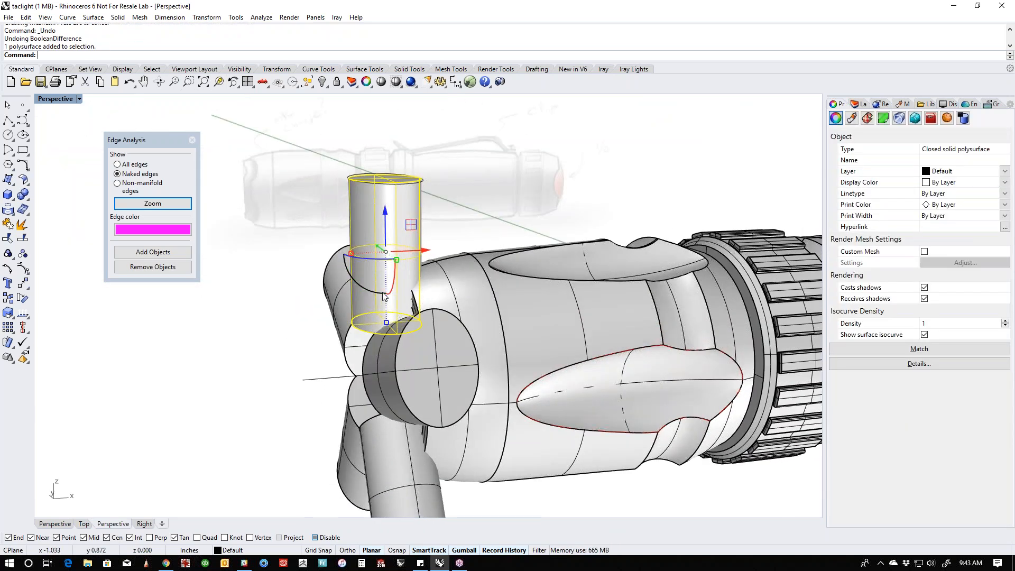
pyautogui.moveTo(375, 294); pyautogui.dragTo(373, 293)
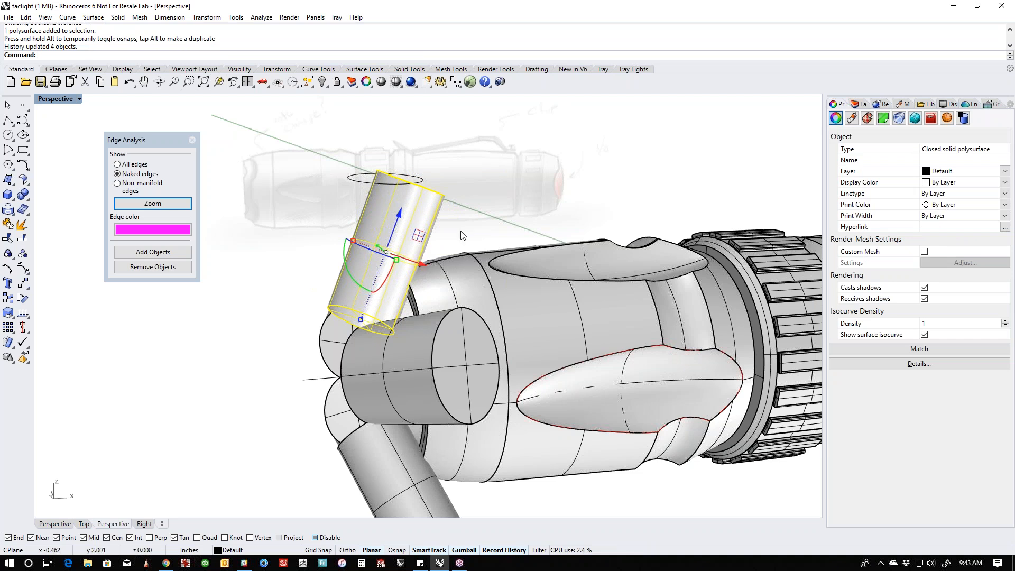
pyautogui.moveTo(429, 262); pyautogui.dragTo(392, 263)
pyautogui.click(276, 278)
pyautogui.scroll(-4, 276, 279)
# - Subtract the five tilted cutters from the flashlight body with Boolean Difference to form angled bezel notches
pyautogui.moveTo(285, 282); pyautogui.dragTo(372, 333, button='right')
pyautogui.scroll(2, 276, 306)
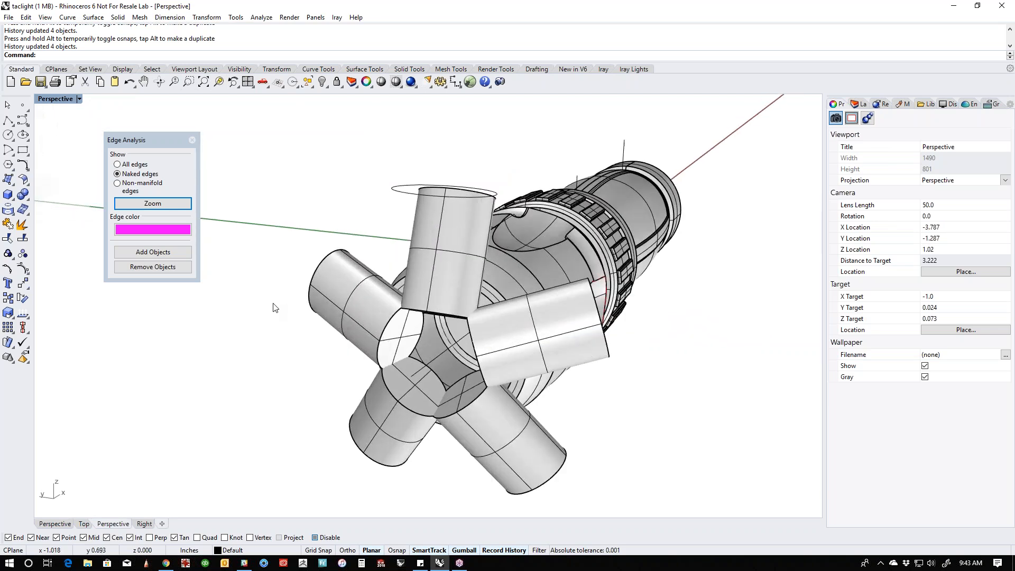
pyautogui.click(27, 200)
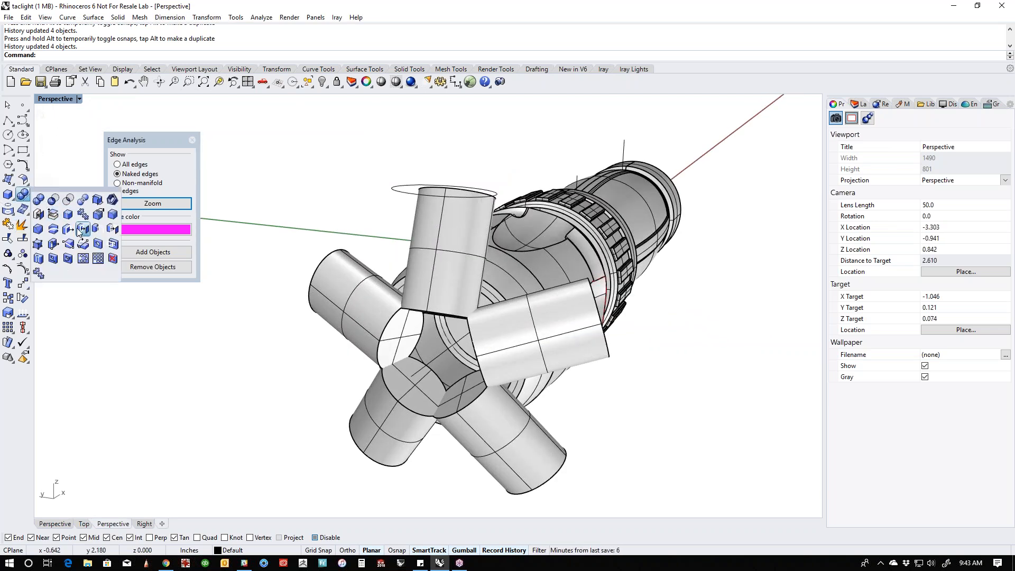
pyautogui.click(53, 200)
pyautogui.click(501, 287)
pyautogui.rightClick(501, 287)
pyautogui.click(450, 278)
pyautogui.click(365, 286)
pyautogui.click(390, 405)
pyautogui.click(502, 432)
pyautogui.click(560, 344)
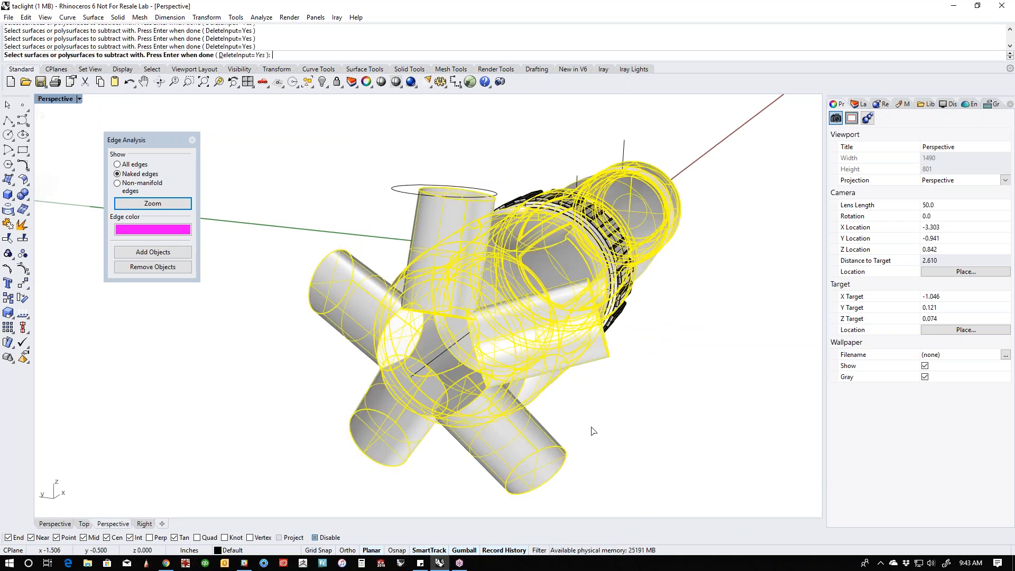
pyautogui.rightClick(594, 427)
# - Apply Chamfer Edge to the five outer rim edges left between the bezel notches
pyautogui.moveTo(596, 431); pyautogui.dragTo(473, 385, button='right')
pyautogui.scroll(4, 481, 311)
pyautogui.moveTo(481, 311); pyautogui.dragTo(511, 322, button='right')
pyautogui.click(24, 226)
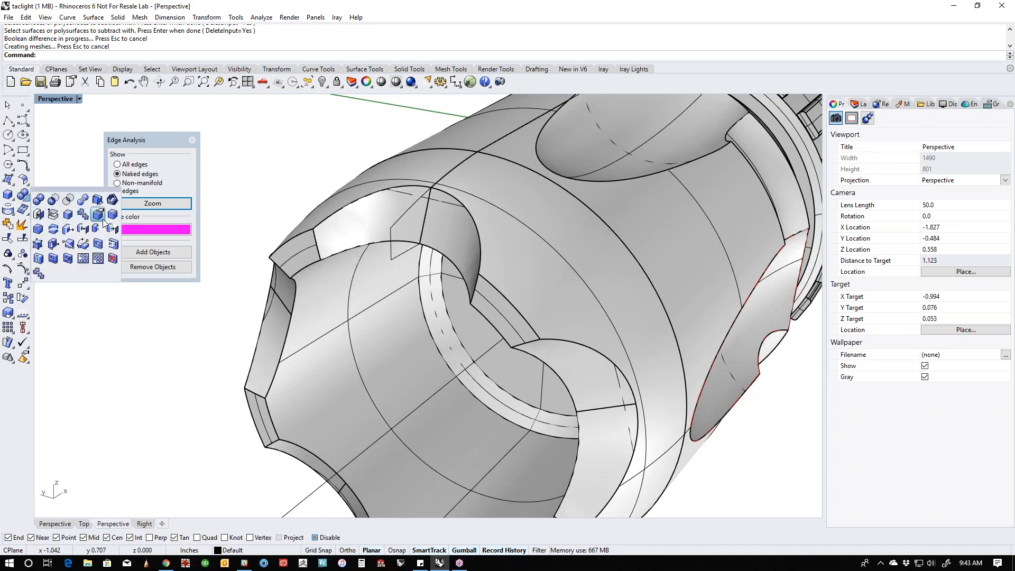
pyautogui.click(50, 228)
pyautogui.click(297, 236)
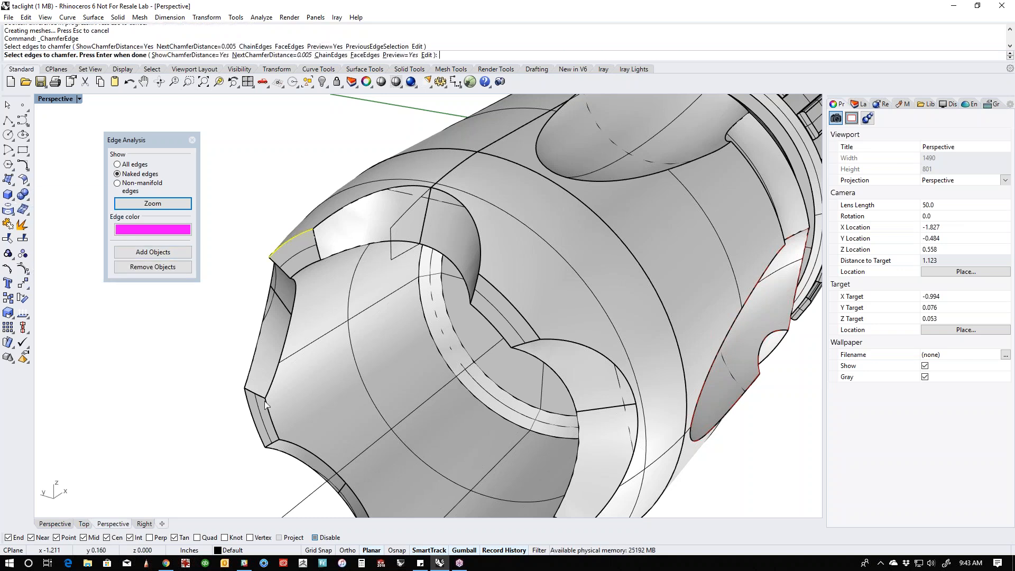
pyautogui.click(256, 421)
pyautogui.scroll(-4, 305, 404)
pyautogui.keyDown('shift'); pyautogui.moveTo(315, 403); pyautogui.dragTo(304, 310, button='right'); pyautogui.keyUp('shift')
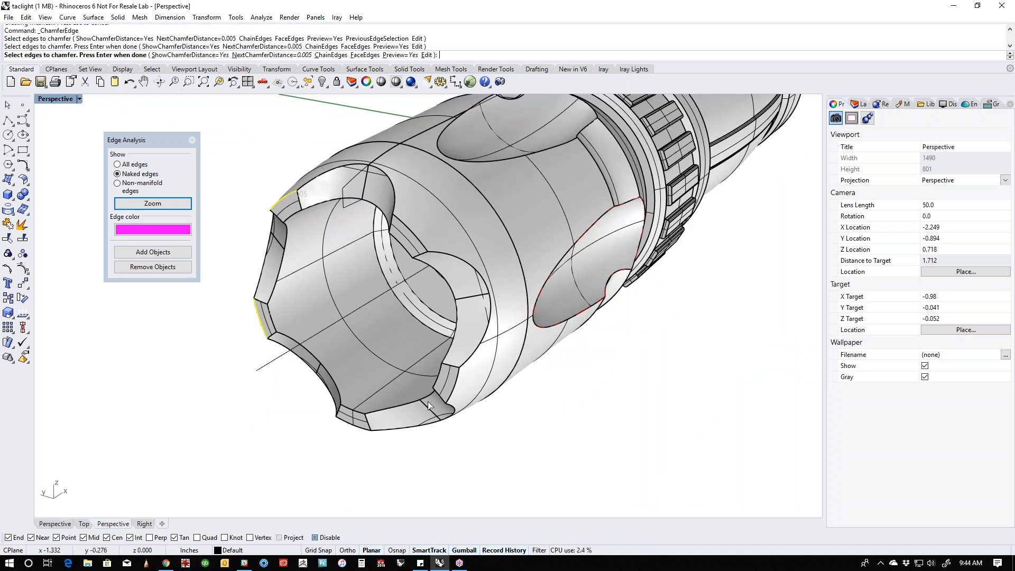
pyautogui.click(358, 426)
pyautogui.click(453, 386)
pyautogui.click(410, 233)
pyautogui.press('Return')
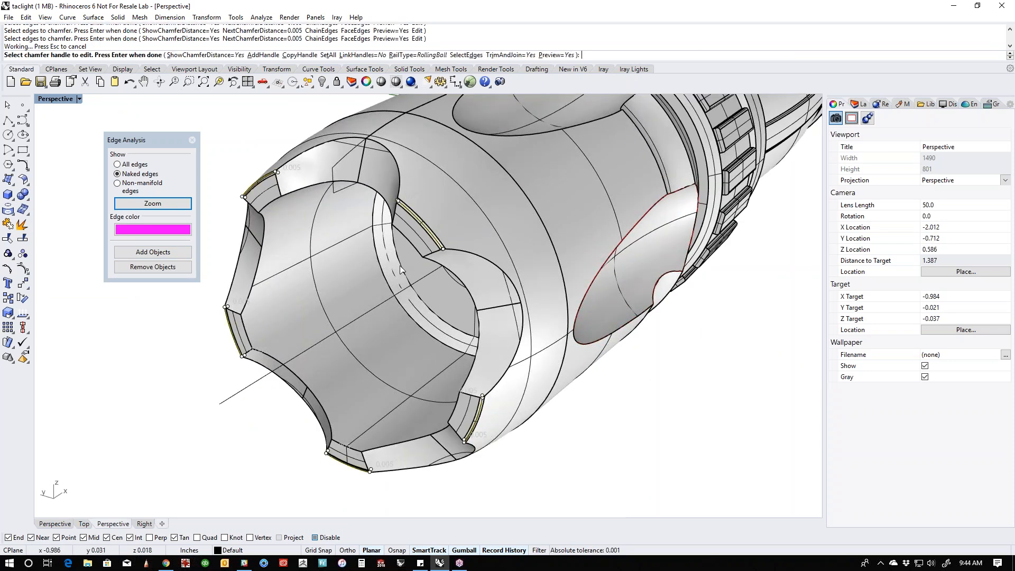
# - Try chamfer distances of 0.1 and 0.08 on all five bezel rim edges
pyautogui.scroll(2, 244, 117)
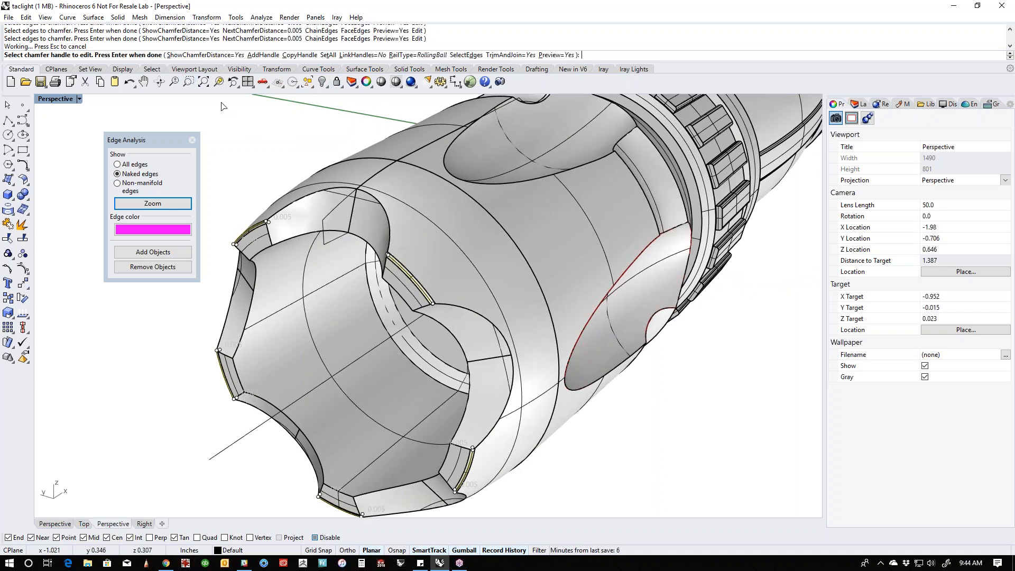
pyautogui.click(327, 55)
pyautogui.write('.')
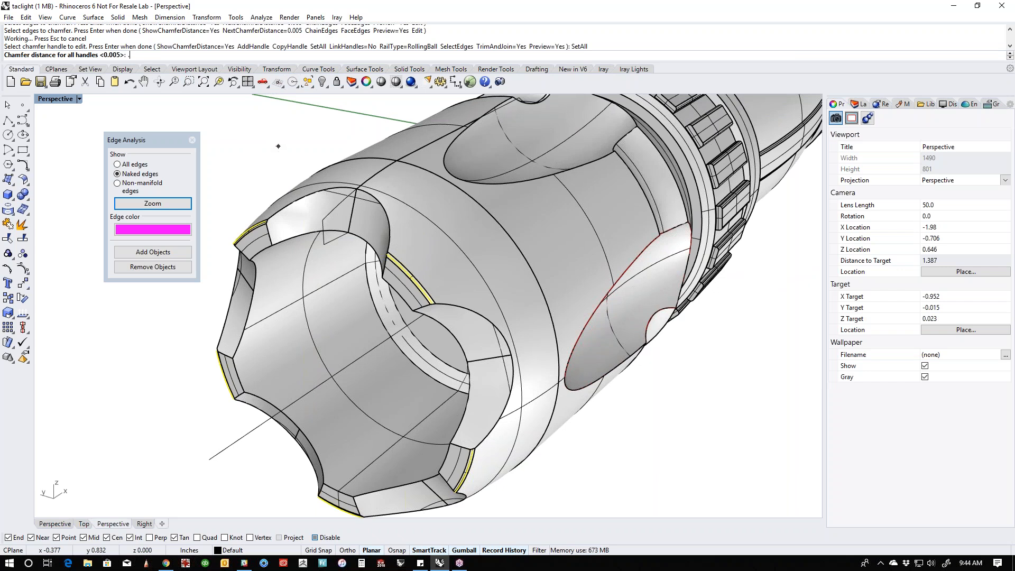
pyautogui.write('1')
pyautogui.press('Return')
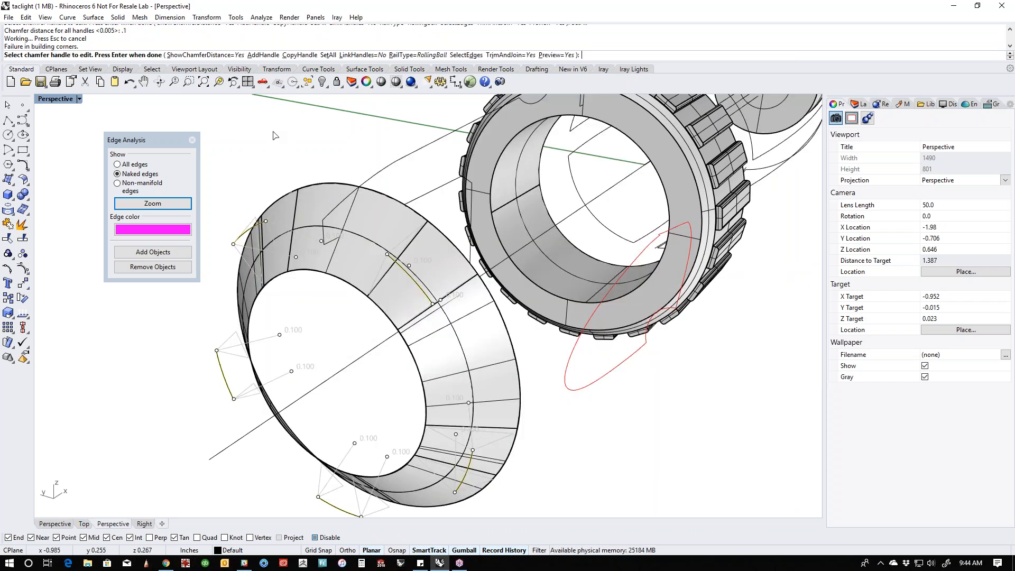
pyautogui.click(328, 55)
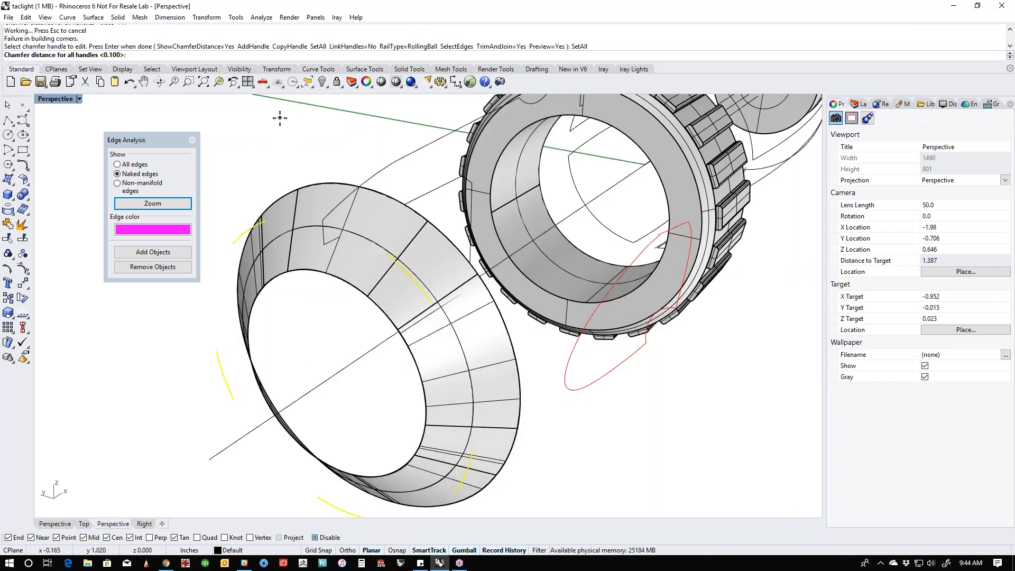
pyautogui.write('.08')
pyautogui.press('Return')
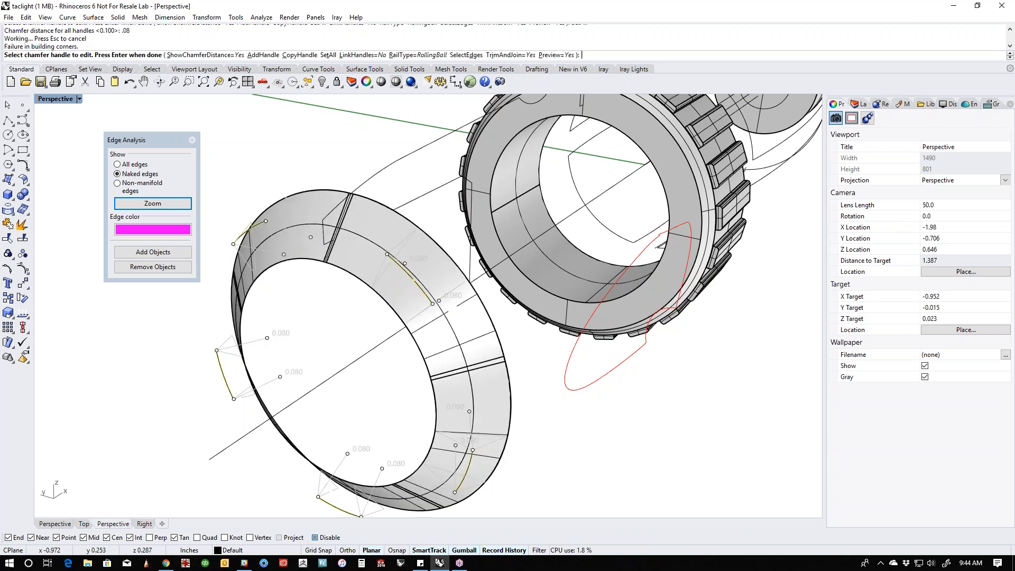
pyautogui.scroll(-4, 490, 320)
pyautogui.moveTo(490, 320); pyautogui.dragTo(423, 314, button='right')
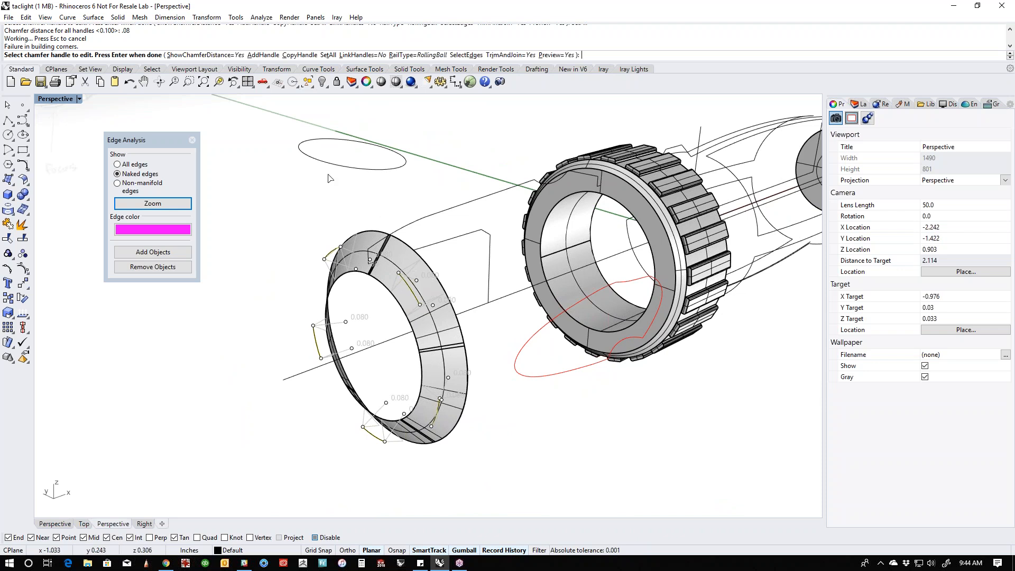
# - Set all chamfer handles to 0.04 and apply the chamfer to the five bezel rim edges
pyautogui.click(327, 55)
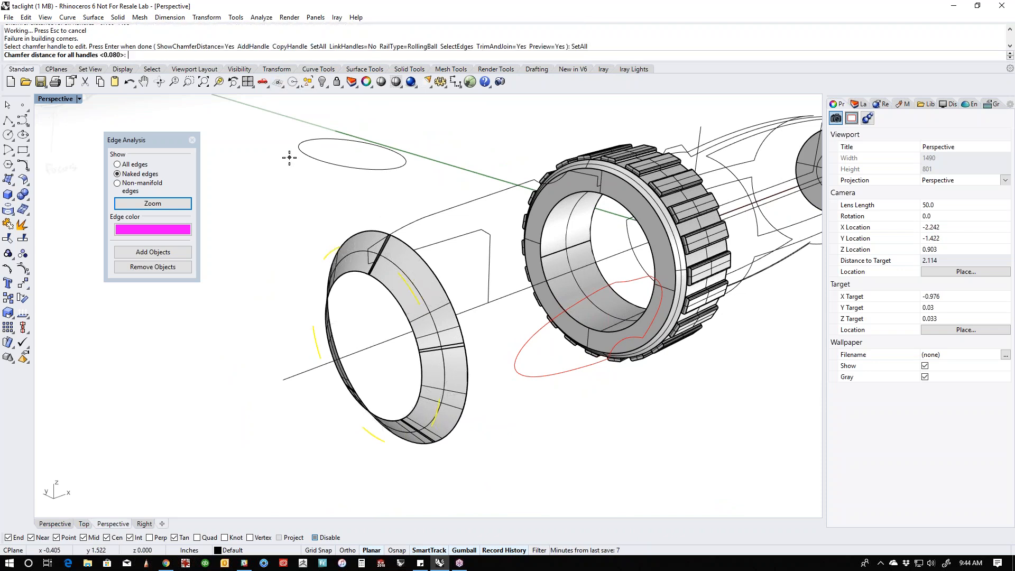
pyautogui.write('.04')
pyautogui.press('Return')
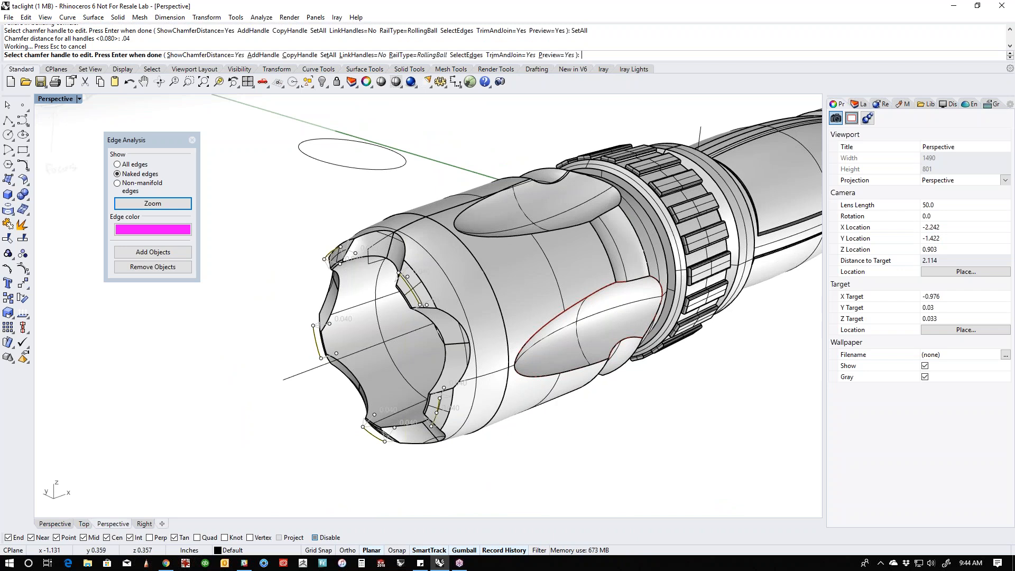
pyautogui.scroll(6, 369, 272)
pyautogui.moveTo(382, 287); pyautogui.dragTo(500, 270, button='right')
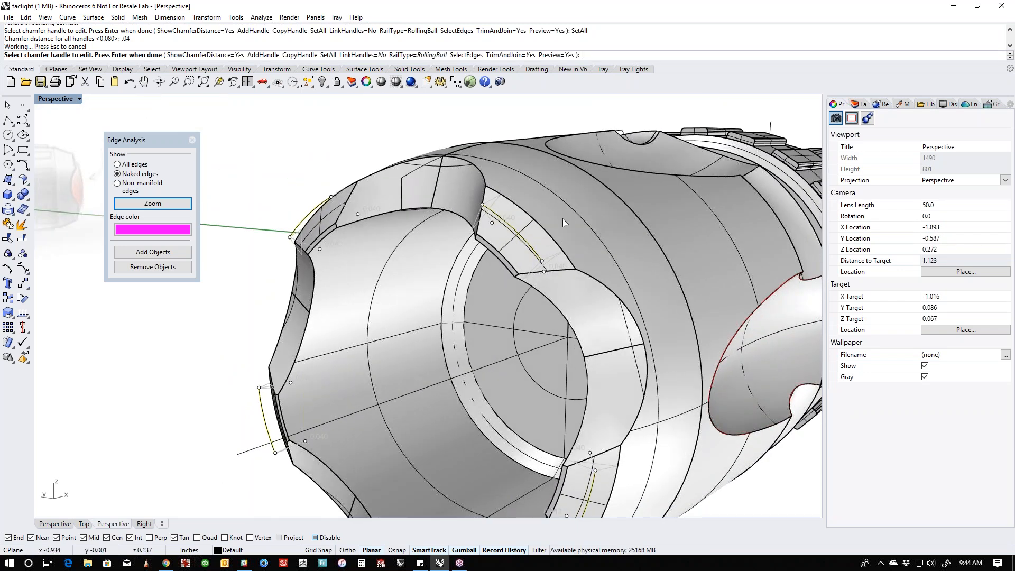
pyautogui.scroll(-3, 471, 262)
pyautogui.scroll(3, 486, 269)
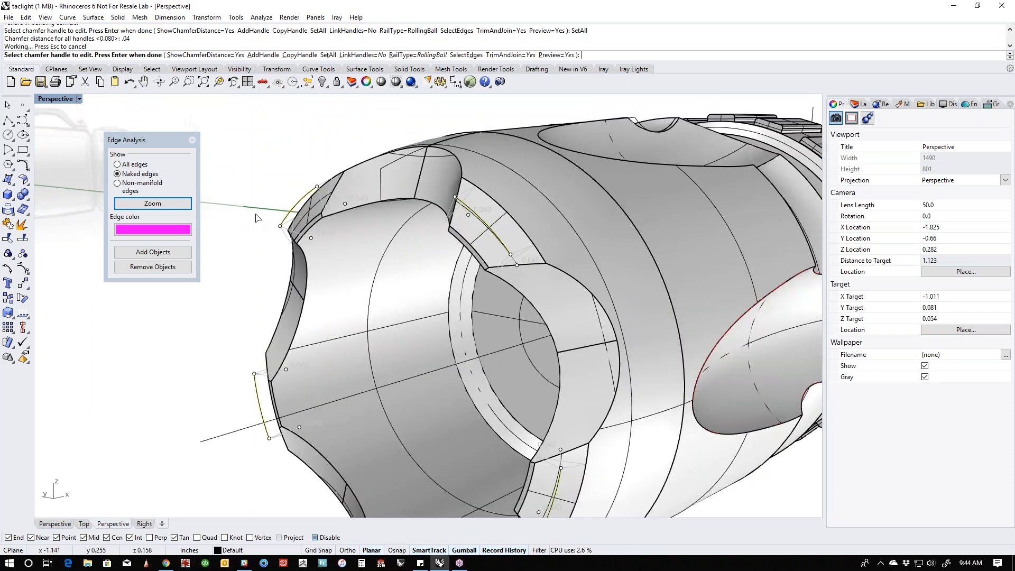
pyautogui.press('Return')
# - Examine the flashlight from the chamfered bezel along the body to the tail cap
pyautogui.scroll(-5, 339, 243)
pyautogui.moveTo(348, 247)
pyautogui.mouseDown(button='right')
pyautogui.moveTo(439, 234)
pyautogui.moveTo(342, 245)
pyautogui.mouseUp(button='right')
pyautogui.scroll(-6, 341, 244)
pyautogui.moveTo(507, 298); pyautogui.dragTo(447, 299, button='right')
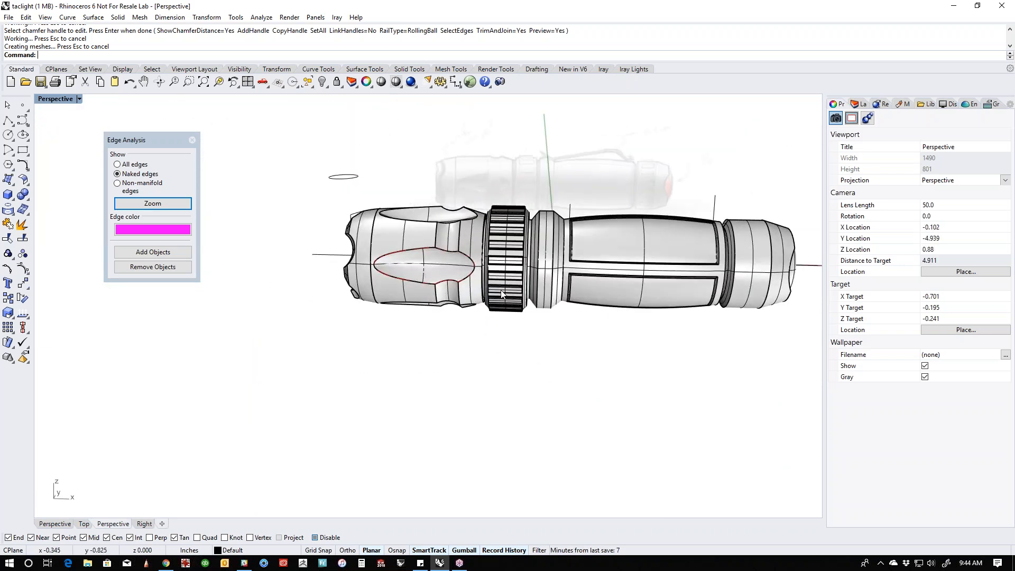
pyautogui.keyDown('shift'); pyautogui.moveTo(650, 316); pyautogui.dragTo(522, 333, button='right'); pyautogui.keyUp('shift')
pyautogui.moveTo(706, 297); pyautogui.dragTo(594, 300, button='right')
pyautogui.scroll(6, 594, 300)
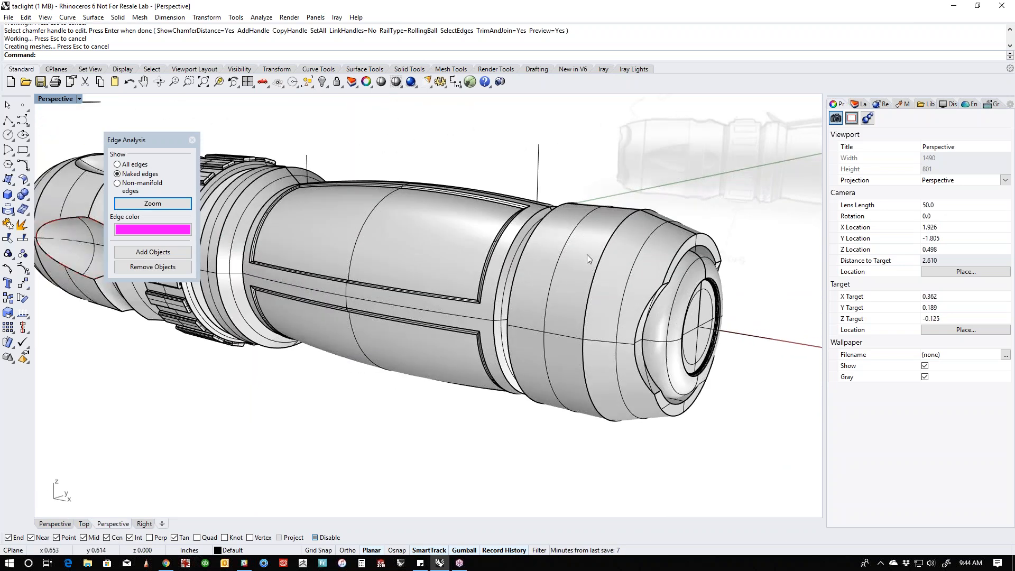
pyautogui.click(583, 243)
pyautogui.click(534, 153)
# - Extract the cylindrical side surface of the tail cap from the flashlight body and isolate it
pyautogui.scroll(-7, 534, 237)
pyautogui.keyDown('shift'); pyautogui.moveTo(532, 238); pyautogui.dragTo(479, 282, button='right'); pyautogui.keyUp('shift')
pyautogui.moveTo(479, 282); pyautogui.dragTo(570, 285, button='right')
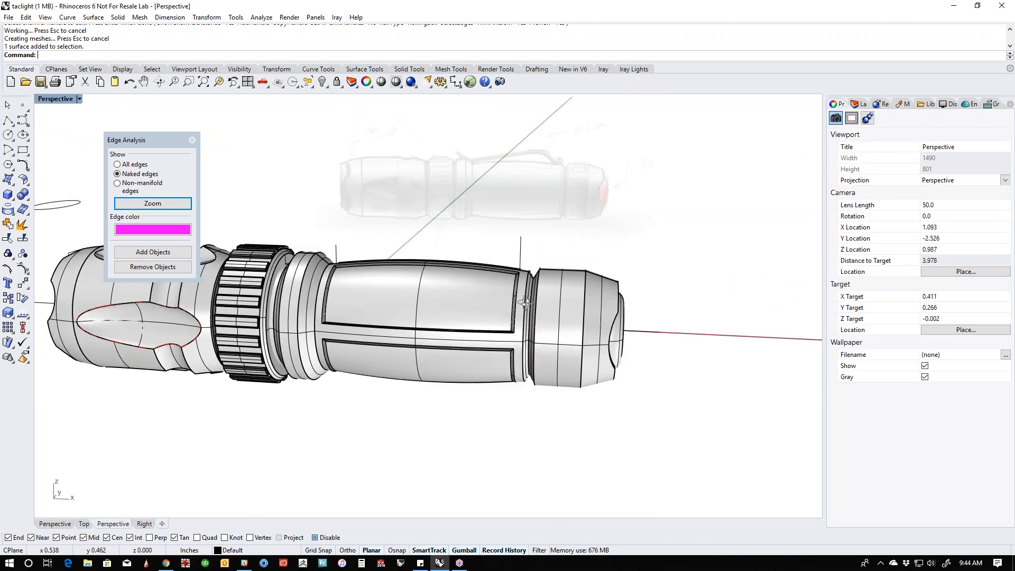
pyautogui.scroll(5, 570, 284)
pyautogui.middleClick(570, 289)
pyautogui.click(564, 259)
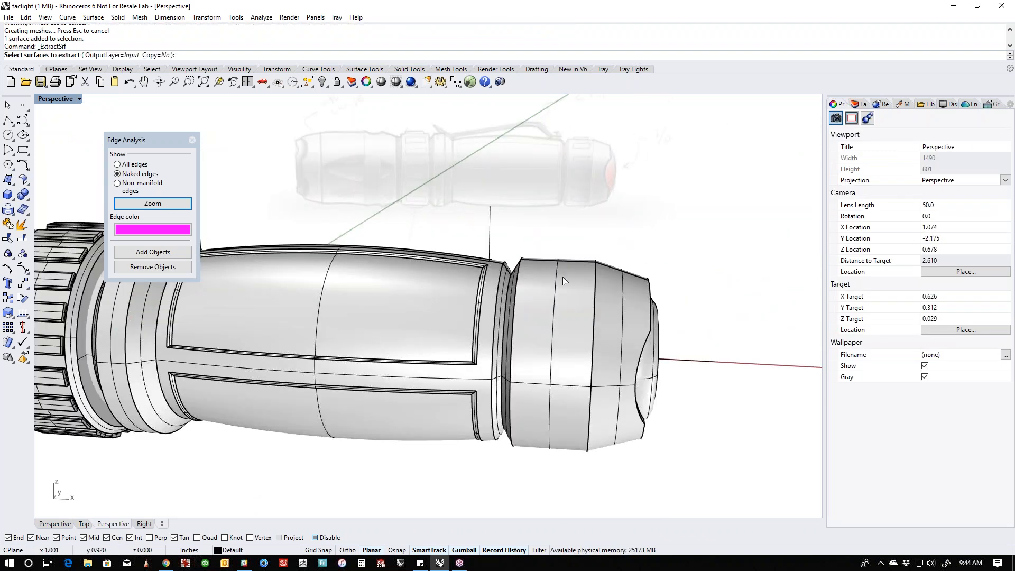
pyautogui.click(564, 280)
pyautogui.press('Return')
pyautogui.write('Iso')
pyautogui.press('Return')
# - Build a thin box about 0.17 in long and 0.036 in wide on the upper edge of the isolated band
pyautogui.keyDown('shift'); pyautogui.moveTo(568, 249); pyautogui.dragTo(404, 294, button='right'); pyautogui.keyUp('shift')
pyautogui.click(333, 237)
pyautogui.hotkey('ctrl', 'F2')
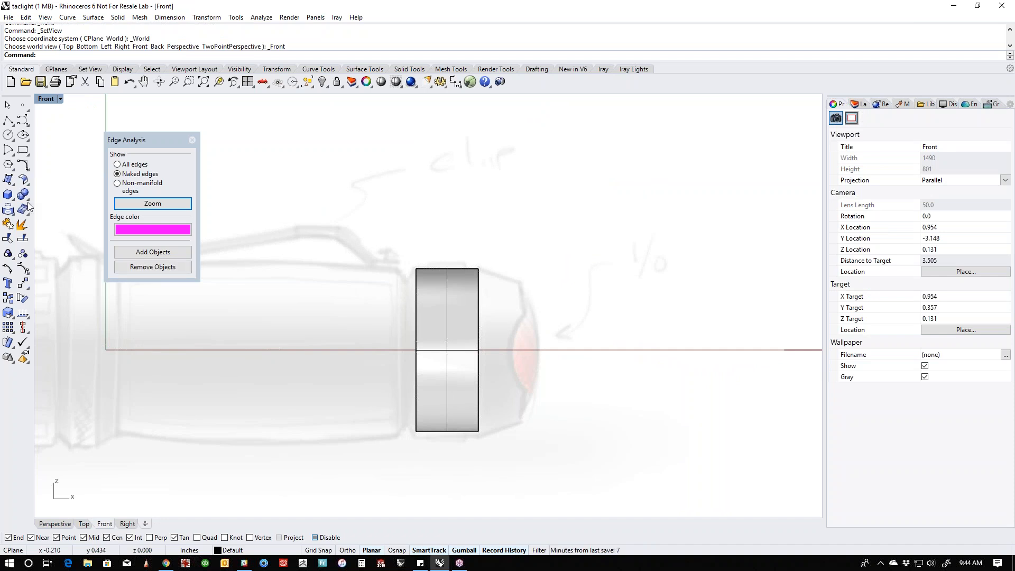
pyautogui.click(9, 196)
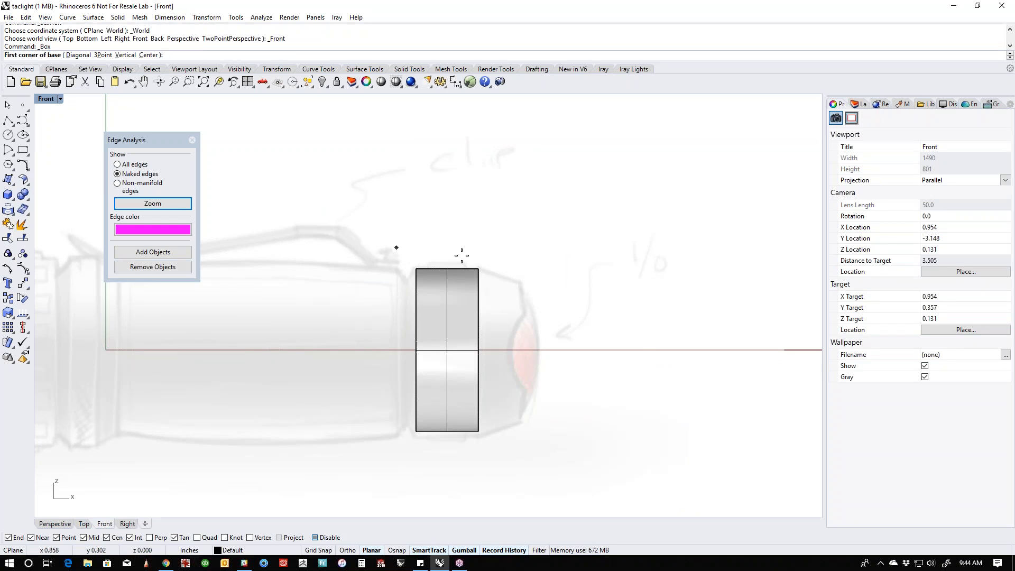
pyautogui.scroll(6, 454, 257)
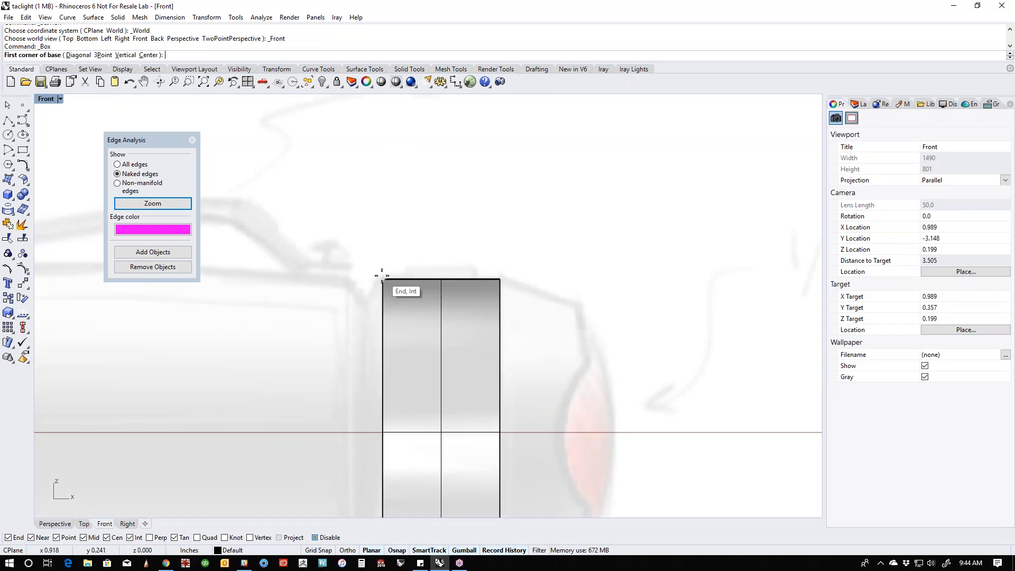
pyautogui.click(382, 279)
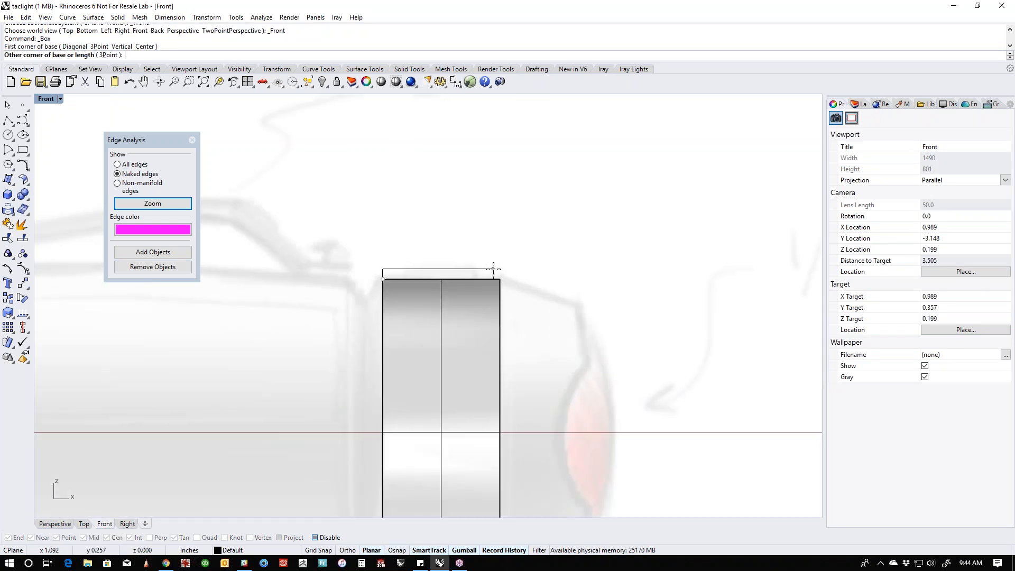
pyautogui.click(491, 269)
pyautogui.hotkey('ctrl', 'F1')
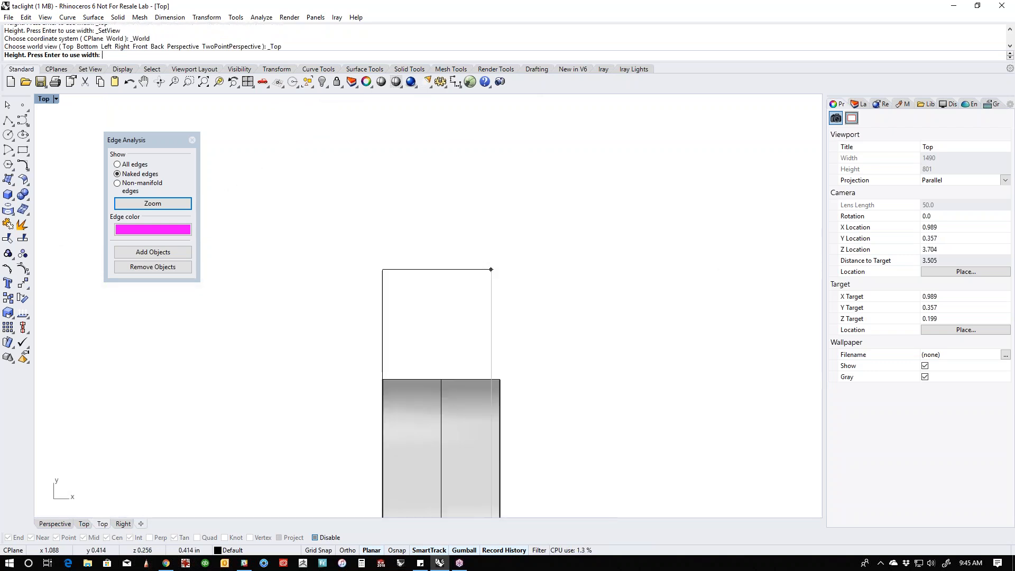
pyautogui.scroll(-8, 455, 367)
pyautogui.moveTo(456, 360); pyautogui.dragTo(450, 290, button='right')
pyautogui.scroll(6, 447, 371)
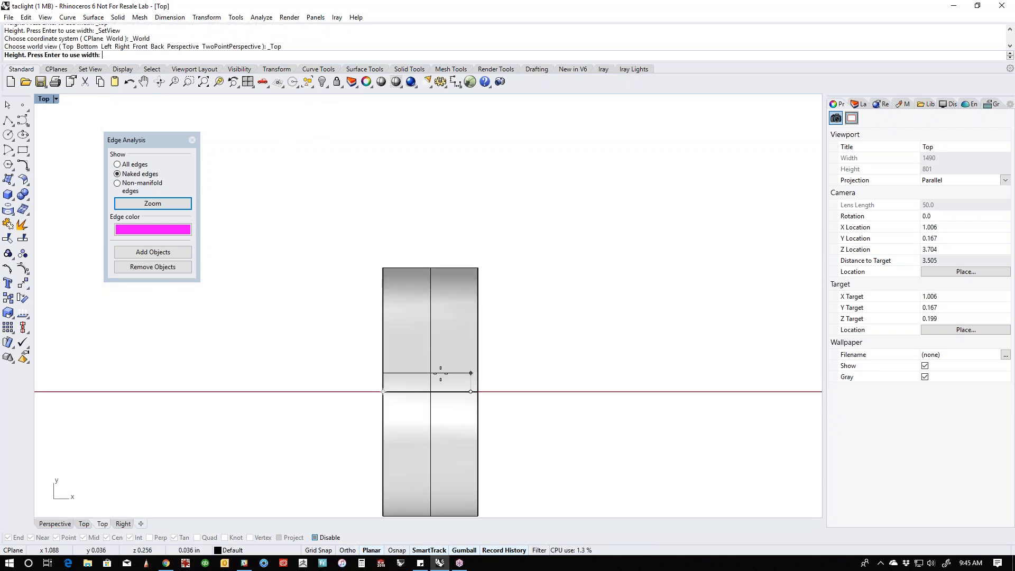
pyautogui.click(443, 373)
# - Centre the box across the flashlight's axis and along the width of the band
pyautogui.scroll(6, 460, 388)
pyautogui.click(443, 384)
pyautogui.moveTo(396, 345); pyautogui.dragTo(502, 395)
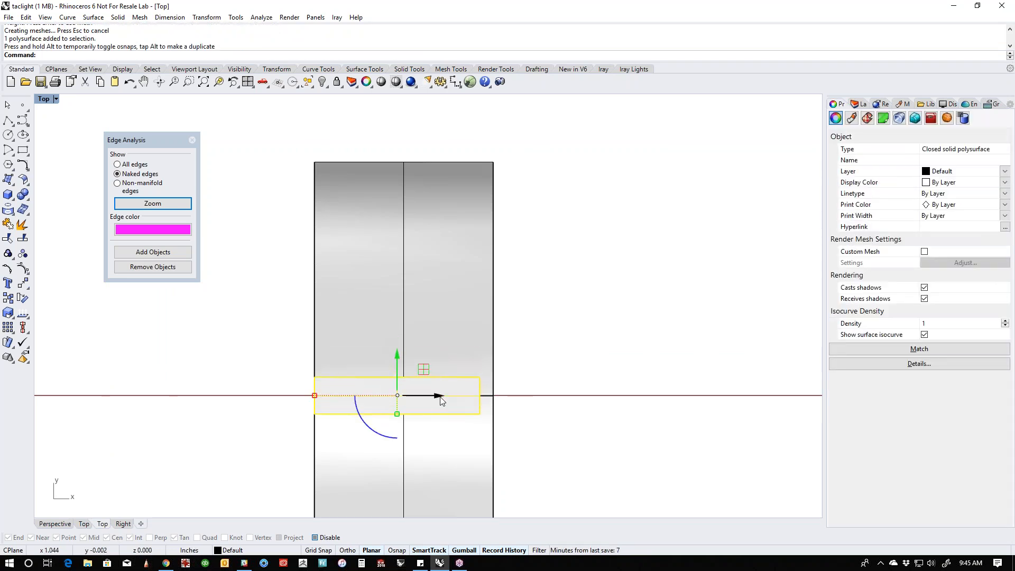
pyautogui.keyDown('alt'); pyautogui.moveTo(438, 396); pyautogui.dragTo(403, 440); pyautogui.keyUp('alt')
pyautogui.scroll(-3, 418, 381)
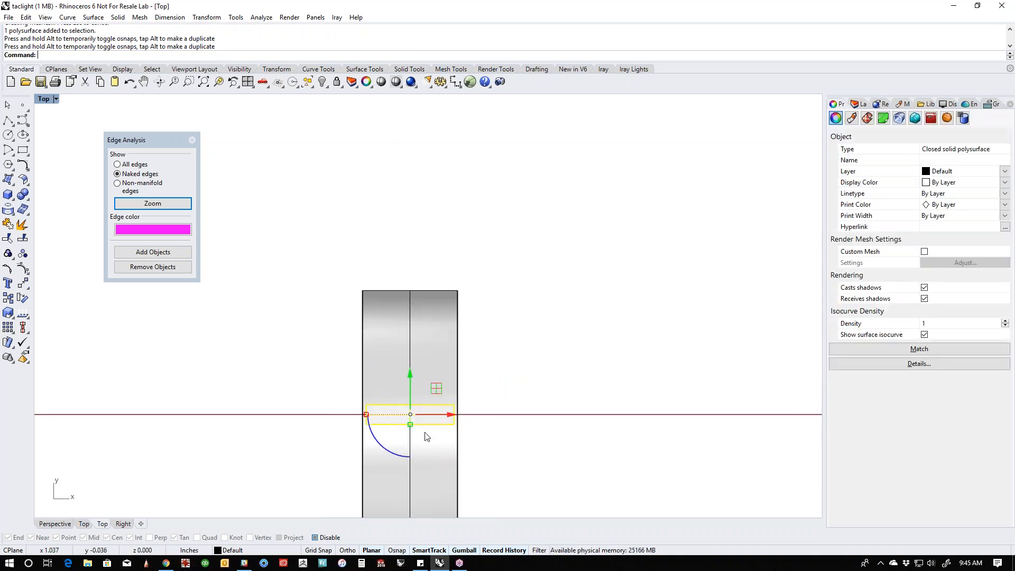
pyautogui.click(473, 358)
# - Lower the box slightly in the right view so it sinks through the band's surface
pyautogui.scroll(4, 454, 349)
pyautogui.moveTo(464, 348); pyautogui.dragTo(490, 352, button='right')
pyautogui.write('p')
pyautogui.press('Return')
pyautogui.write('r')
pyautogui.press('Return')
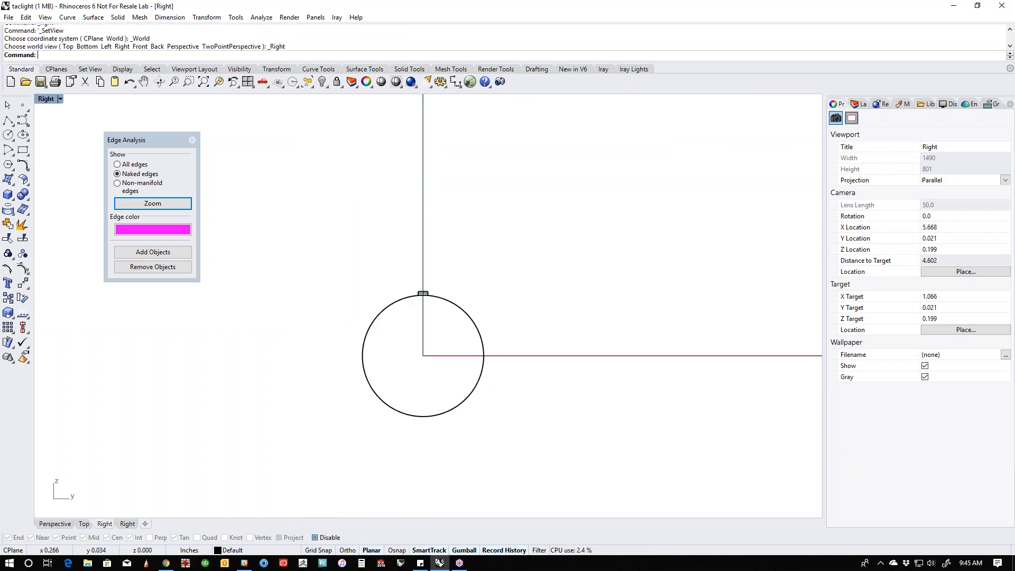
pyautogui.scroll(5, 447, 348)
pyautogui.click(382, 233)
pyautogui.moveTo(381, 233); pyautogui.dragTo(382, 232)
pyautogui.click(425, 277)
# - Polar-array the box about the band's centre with 22 items over 360 degrees
pyautogui.scroll(-6, 466, 292)
pyautogui.moveTo(471, 294); pyautogui.dragTo(465, 228, button='right')
pyautogui.moveTo(408, 175); pyautogui.dragTo(497, 259)
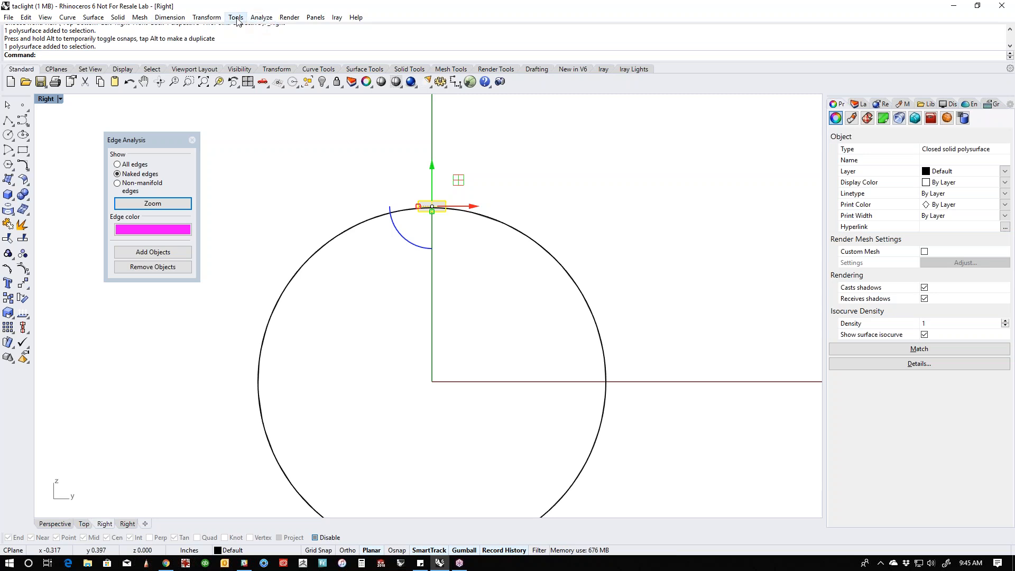
pyautogui.click(206, 18)
pyautogui.moveTo(219, 151)
pyautogui.click(324, 161)
pyautogui.click(431, 381)
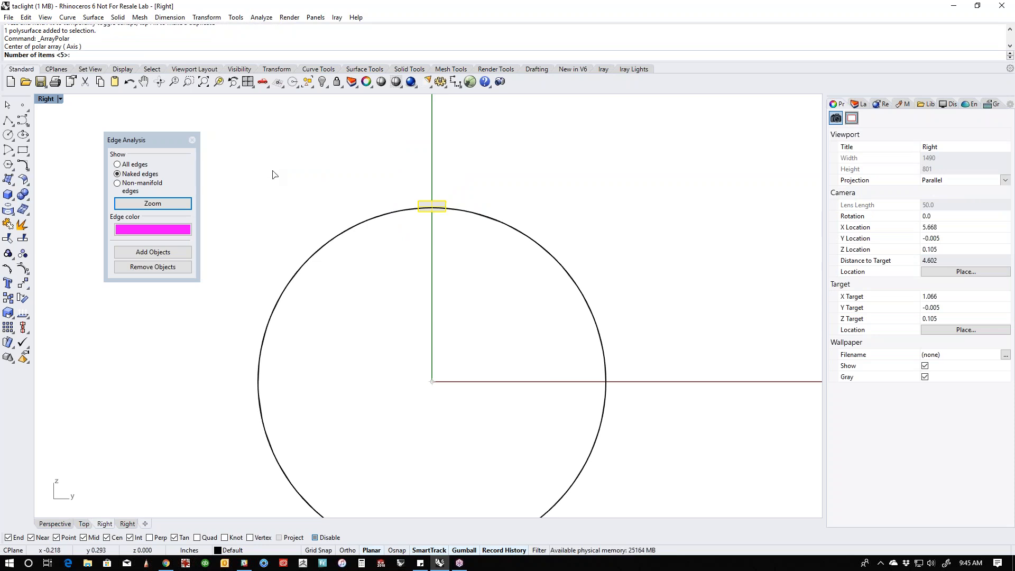
pyautogui.press('Return')
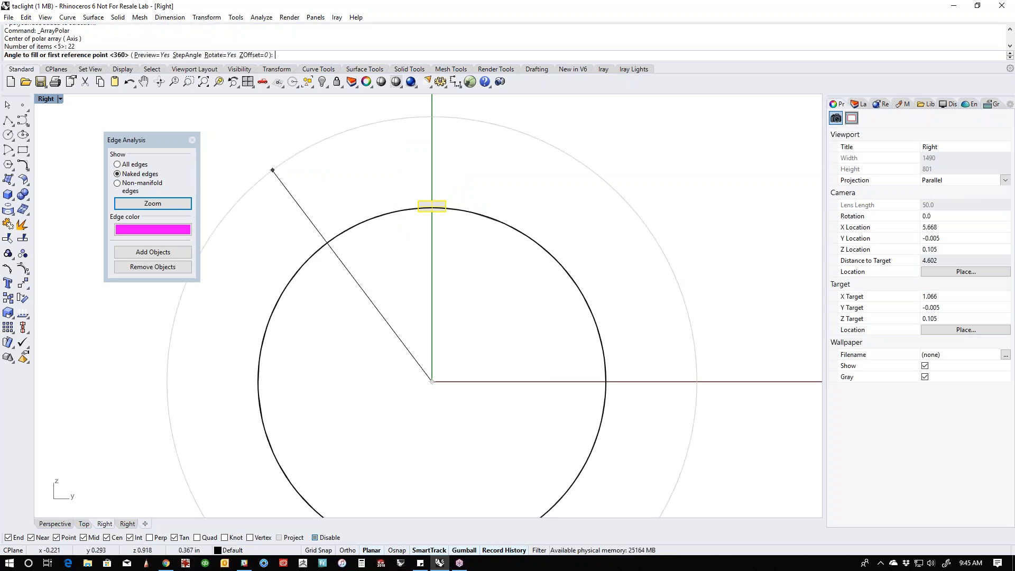
pyautogui.press('Return')
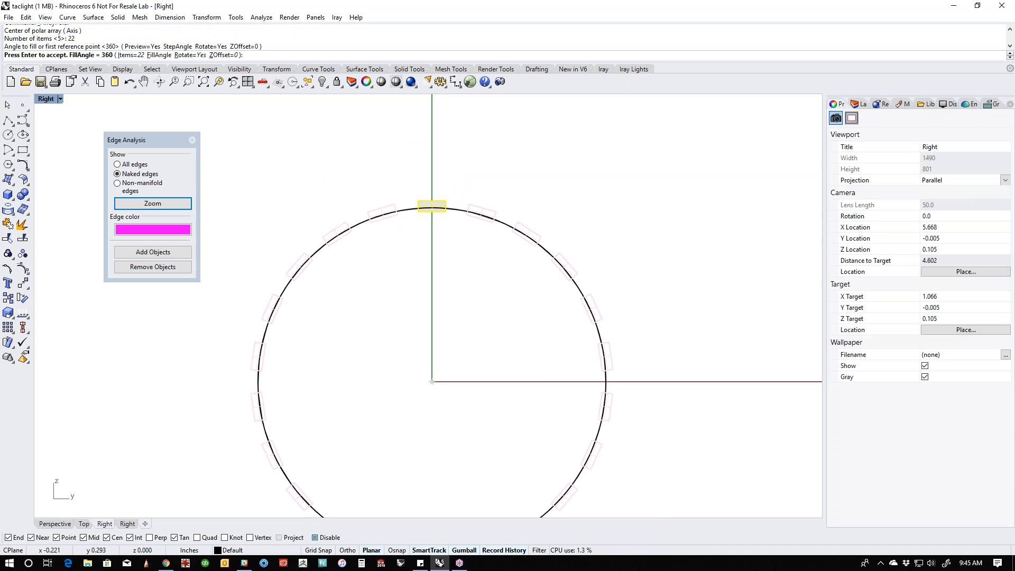
pyautogui.press('Return')
pyautogui.click(368, 195)
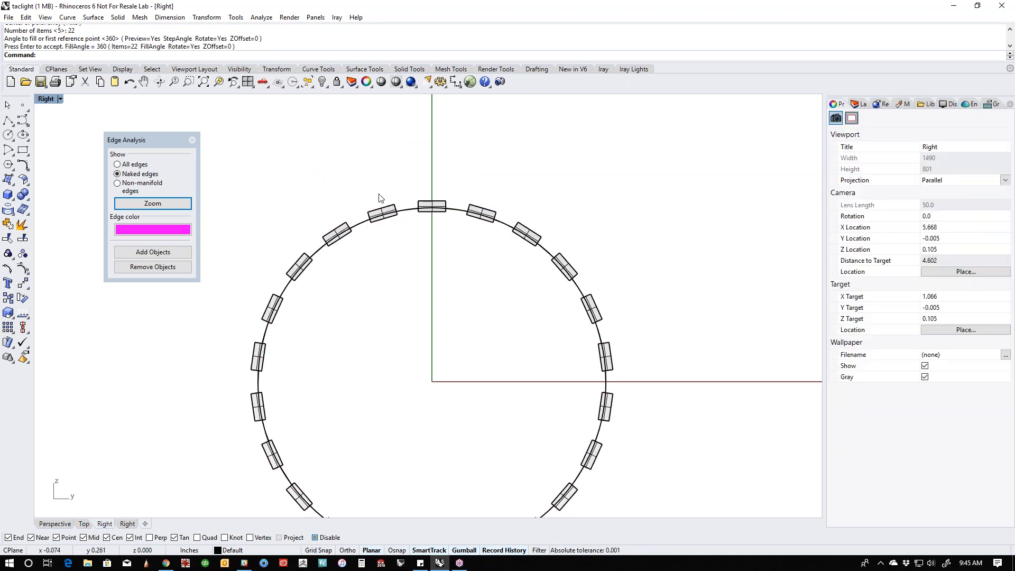
# - Fillet the long outer edges of the original top rib with a 0.005 radius so the arrayed copies update
pyautogui.write('p')
pyautogui.press('Return')
pyautogui.scroll(12, 451, 291)
pyautogui.moveTo(451, 291)
pyautogui.mouseDown(button='right')
pyautogui.moveTo(391, 288)
pyautogui.moveTo(442, 289)
pyautogui.mouseUp(button='right')
pyautogui.scroll(5, 402, 248)
pyautogui.click(437, 229)
pyautogui.click(366, 159)
pyautogui.moveTo(367, 161); pyautogui.dragTo(452, 314, button='right')
pyautogui.scroll(4, 453, 228)
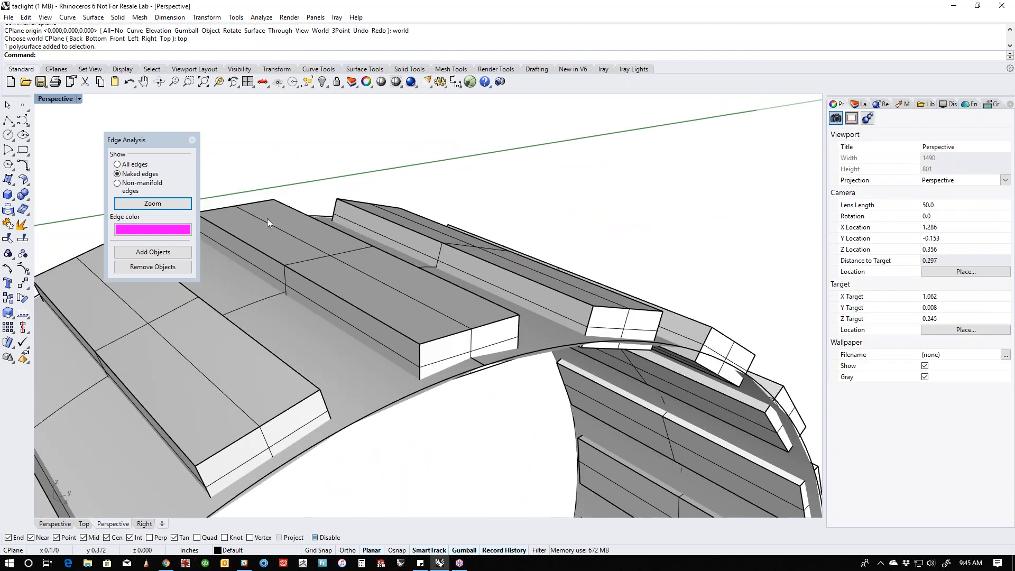
pyautogui.click(28, 199)
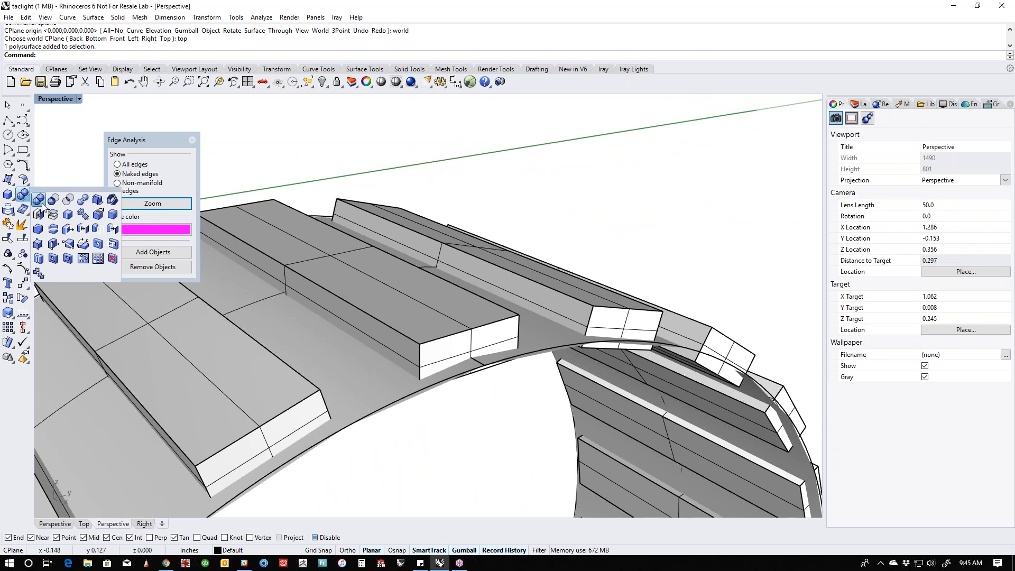
pyautogui.click(112, 214)
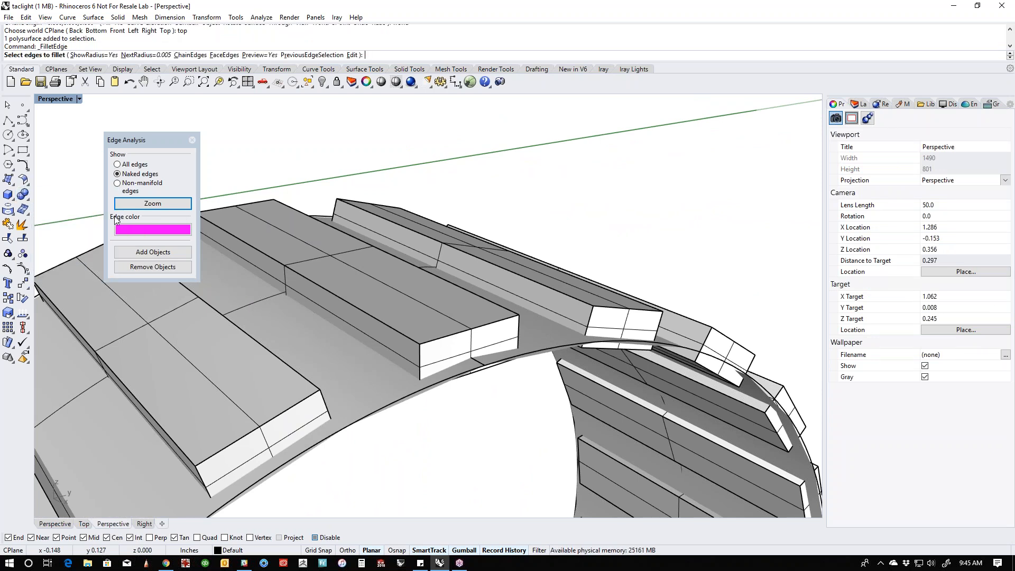
pyautogui.click(342, 299)
pyautogui.click(484, 306)
pyautogui.click(487, 300)
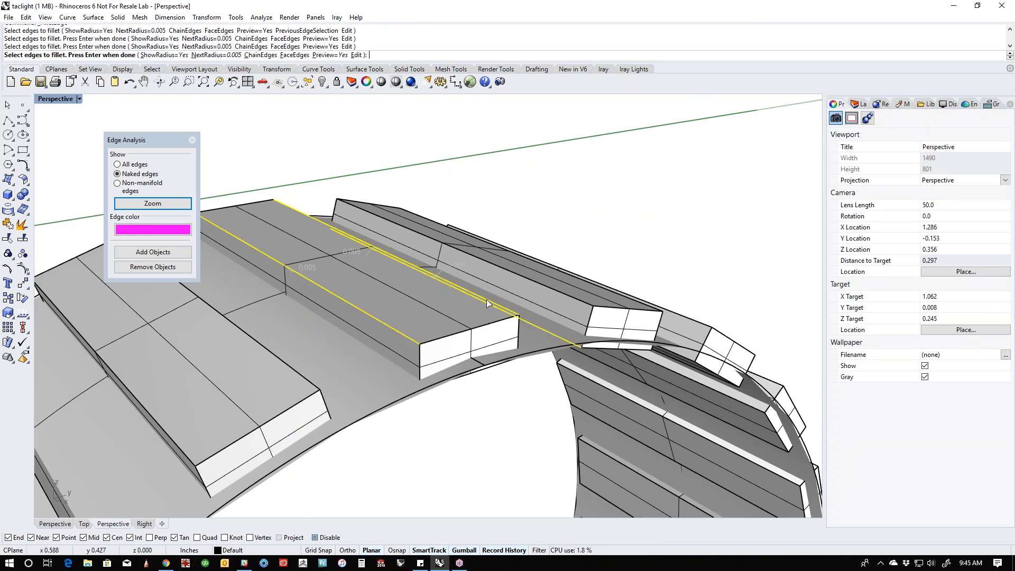
pyautogui.press('Return')
pyautogui.press('Return')
# - Show the hidden flashlight parts around the ribbed band again
pyautogui.scroll(-5, 342, 246)
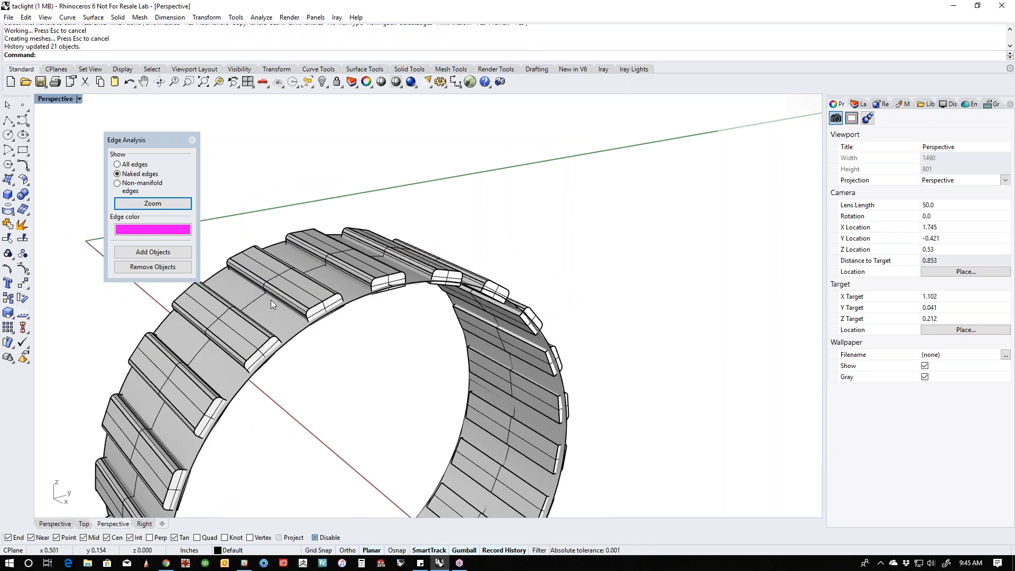
pyautogui.scroll(-3, 270, 299)
pyautogui.moveTo(341, 299); pyautogui.dragTo(478, 300, button='right')
pyautogui.write('show')
pyautogui.press('Return')
# - Join the extracted band, the tail end and the main body into one polysurface
pyautogui.click(482, 300)
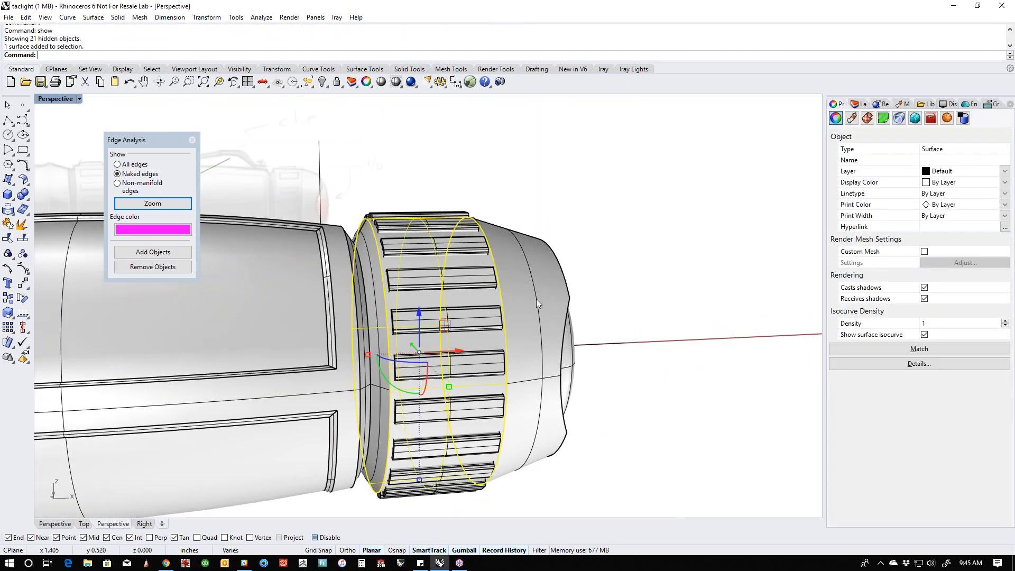
pyautogui.keyDown('shift'); pyautogui.click(536, 300); pyautogui.keyUp('shift')
pyautogui.keyDown('shift'); pyautogui.click(306, 332); pyautogui.keyUp('shift')
pyautogui.hotkey('ctrl', 'j')
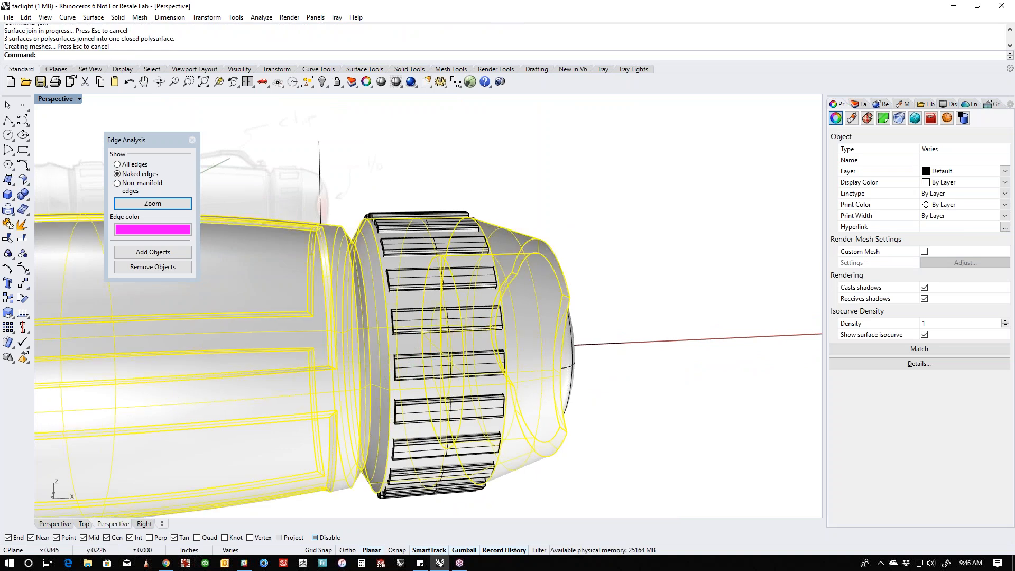
# - Boolean union the 22 grip ribs around the tail cap with the joined flashlight body
pyautogui.click(373, 179)
pyautogui.scroll(-4, 374, 179)
pyautogui.moveTo(354, 167); pyautogui.dragTo(483, 434)
pyautogui.keyDown('shift'); pyautogui.click(464, 361); pyautogui.keyUp('shift')
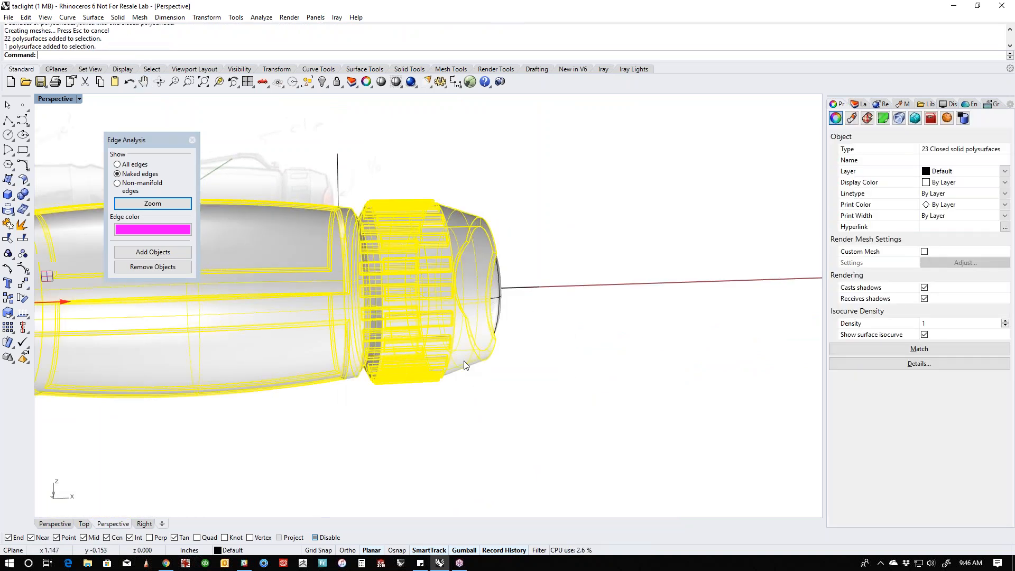
pyautogui.click(23, 195)
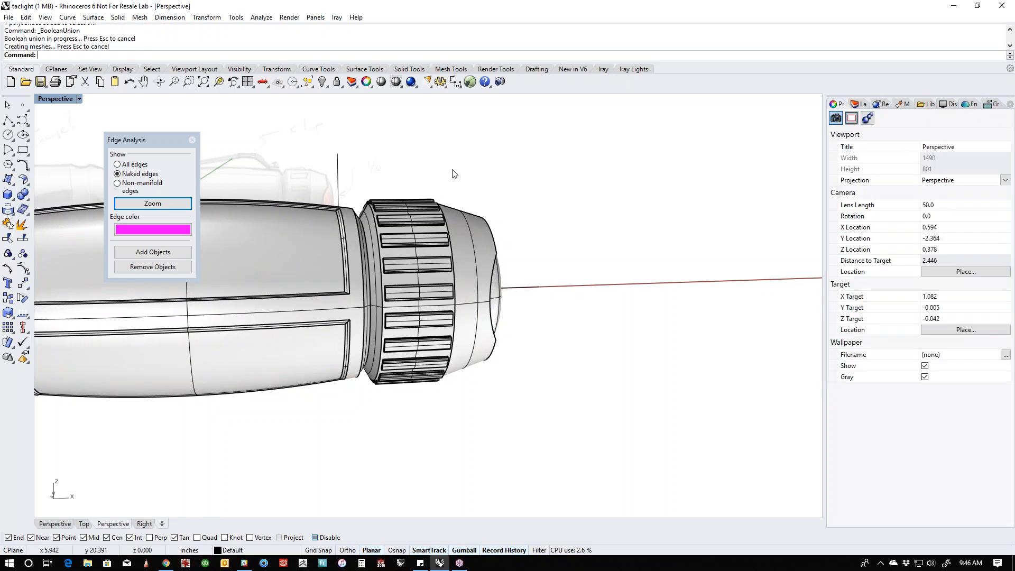
# - Examine the ribbed tail cap and compare the flashlight with the sketch in the front view, from notched head to tail
pyautogui.moveTo(528, 333); pyautogui.dragTo(417, 366, button='right')
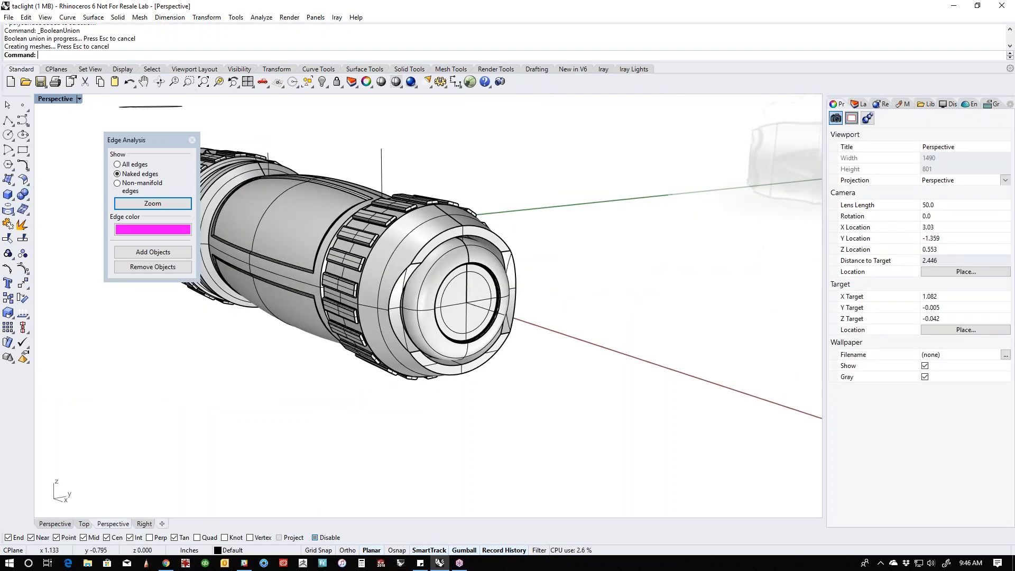
pyautogui.scroll(4, 447, 265)
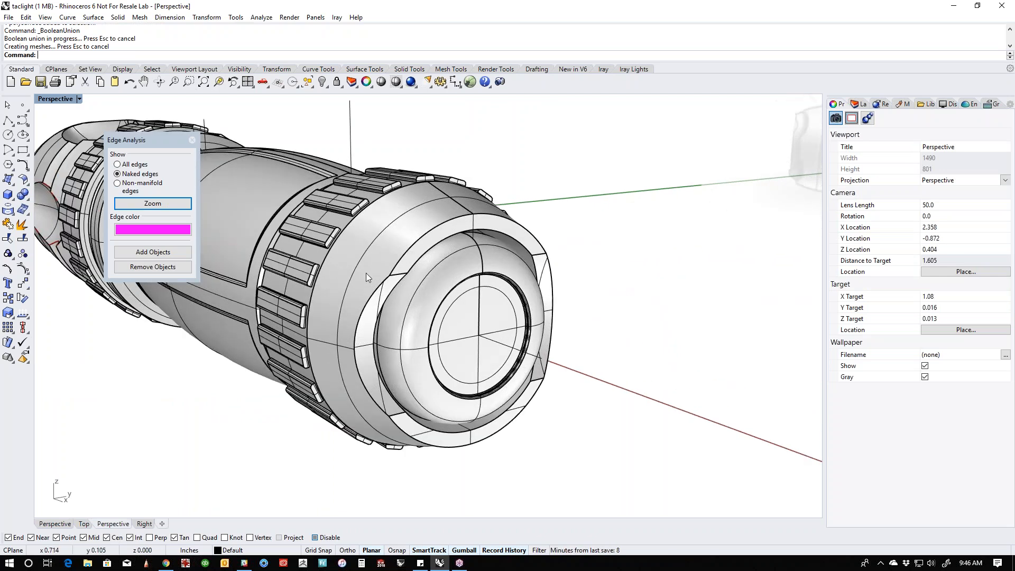
pyautogui.scroll(-6, 370, 273)
pyautogui.keyDown('shift'); pyautogui.moveTo(356, 278); pyautogui.dragTo(582, 316, button='right'); pyautogui.keyUp('shift')
pyautogui.moveTo(369, 318); pyautogui.dragTo(671, 347, button='right')
pyautogui.scroll(-2, 465, 327)
pyautogui.moveTo(512, 357); pyautogui.dragTo(456, 353, button='right')
pyautogui.hotkey('ctrl', 'F2')
pyautogui.moveTo(379, 370); pyautogui.dragTo(528, 356, button='right')
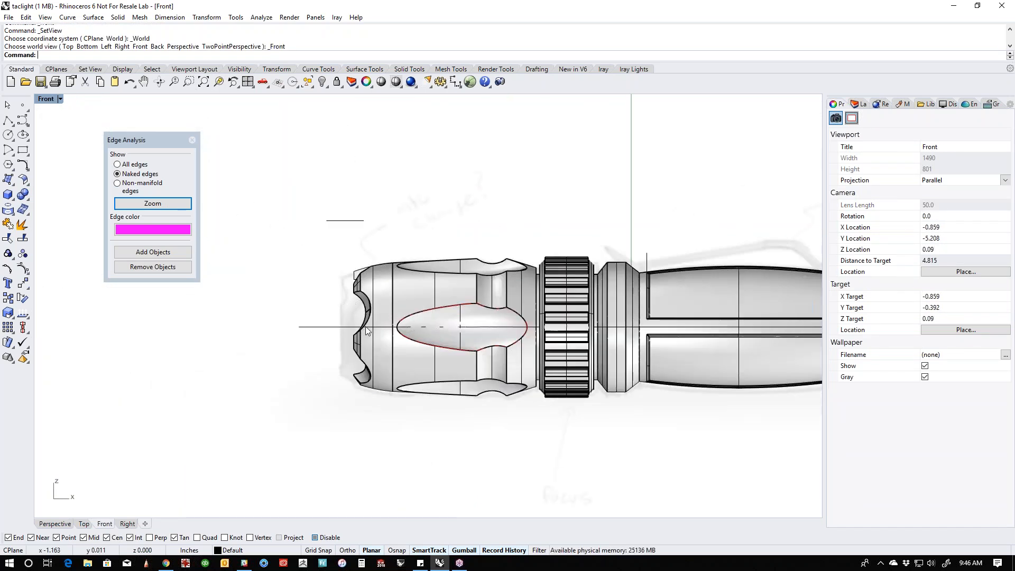
pyautogui.scroll(3, 367, 329)
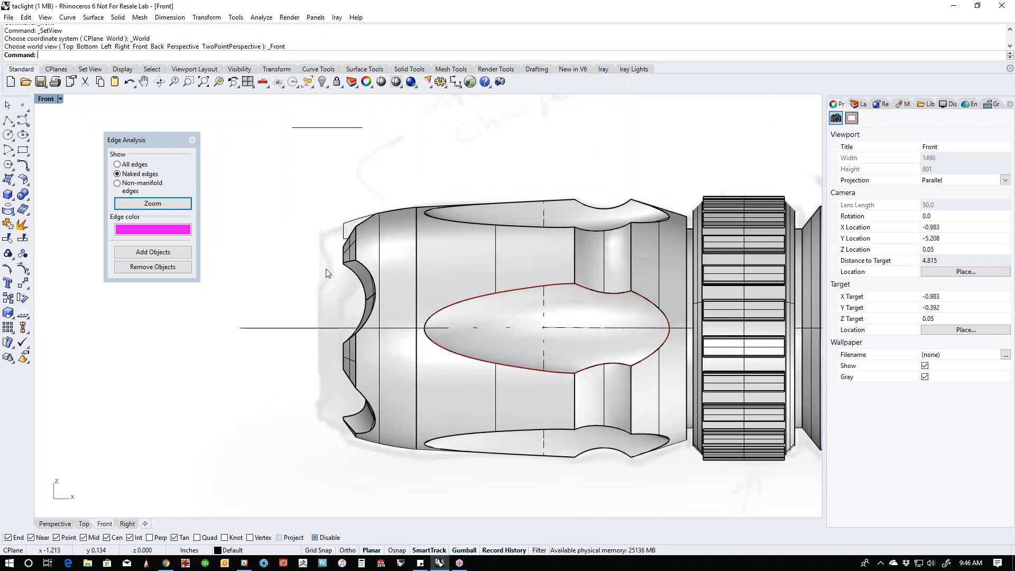
pyautogui.scroll(-2, 325, 288)
pyautogui.moveTo(418, 312); pyautogui.dragTo(351, 316, button='right')
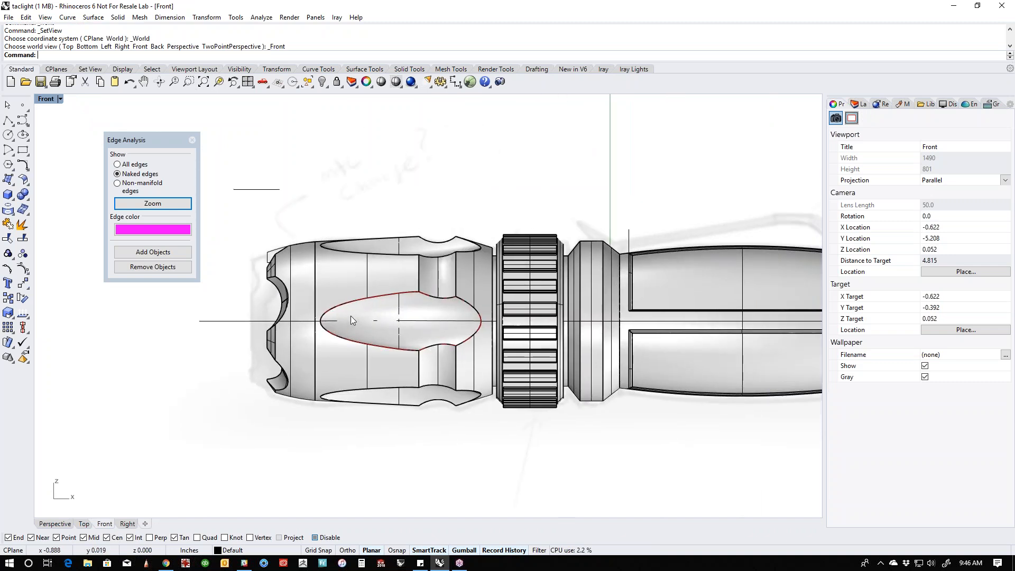
pyautogui.scroll(-6, 351, 316)
pyautogui.moveTo(578, 316); pyautogui.dragTo(517, 325, button='right')
pyautogui.scroll(6, 560, 302)
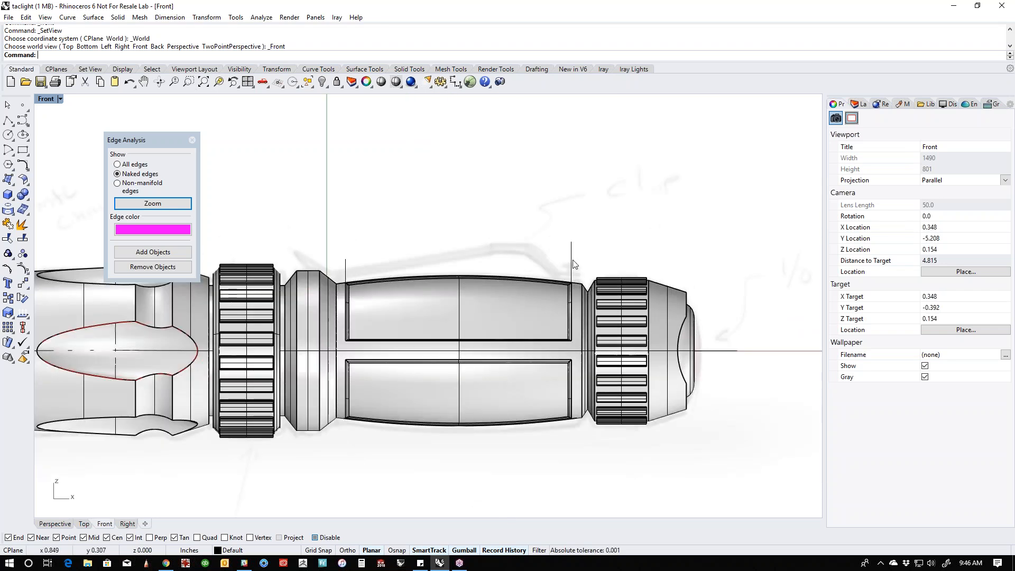
pyautogui.scroll(-3, 576, 274)
pyautogui.moveTo(335, 312); pyautogui.dragTo(513, 285, button='right')
pyautogui.scroll(5, 404, 313)
# - Extract the surfaces of the head's notched front with Copy=Yes and join the copies into one polysurface
pyautogui.hotkey('ctrl', 'F4')
pyautogui.scroll(10, 370, 271)
pyautogui.moveTo(370, 271)
pyautogui.mouseDown(button='right')
pyautogui.moveTo(440, 321)
pyautogui.moveTo(503, 342)
pyautogui.moveTo(354, 317)
pyautogui.moveTo(501, 345)
pyautogui.mouseUp(button='right')
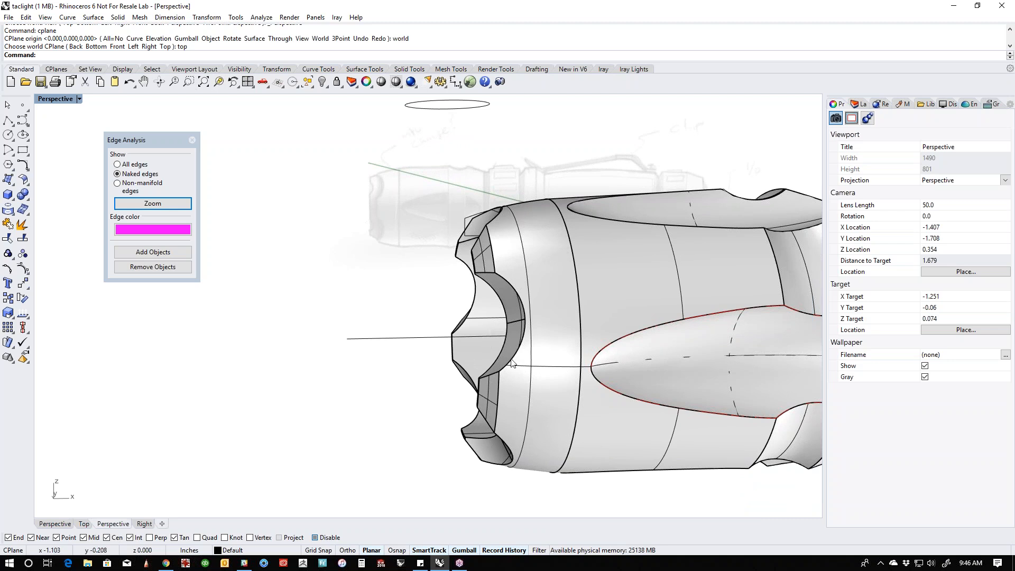
pyautogui.middleClick(368, 321)
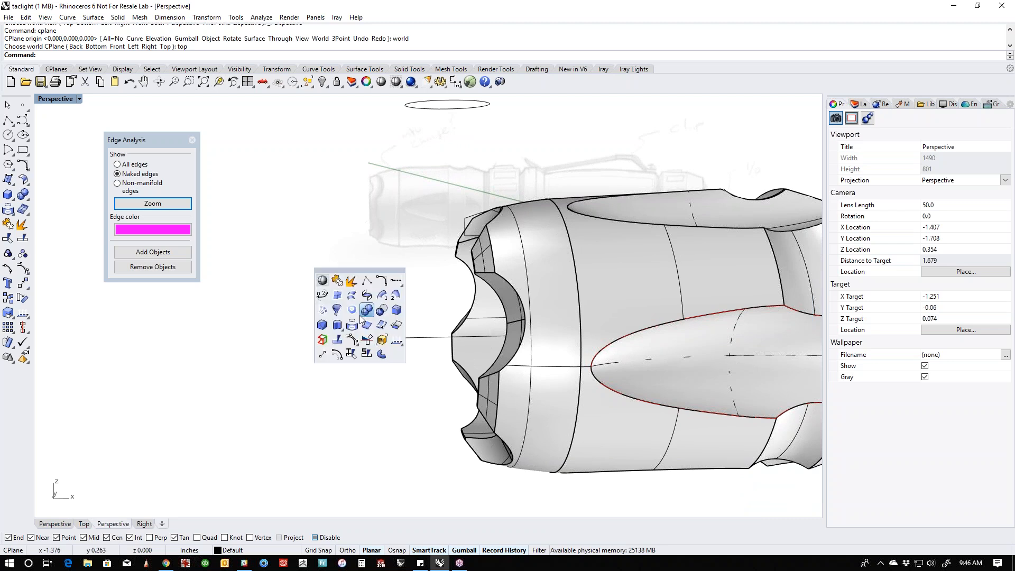
pyautogui.rightClick(351, 284)
pyautogui.scroll(-3, 387, 324)
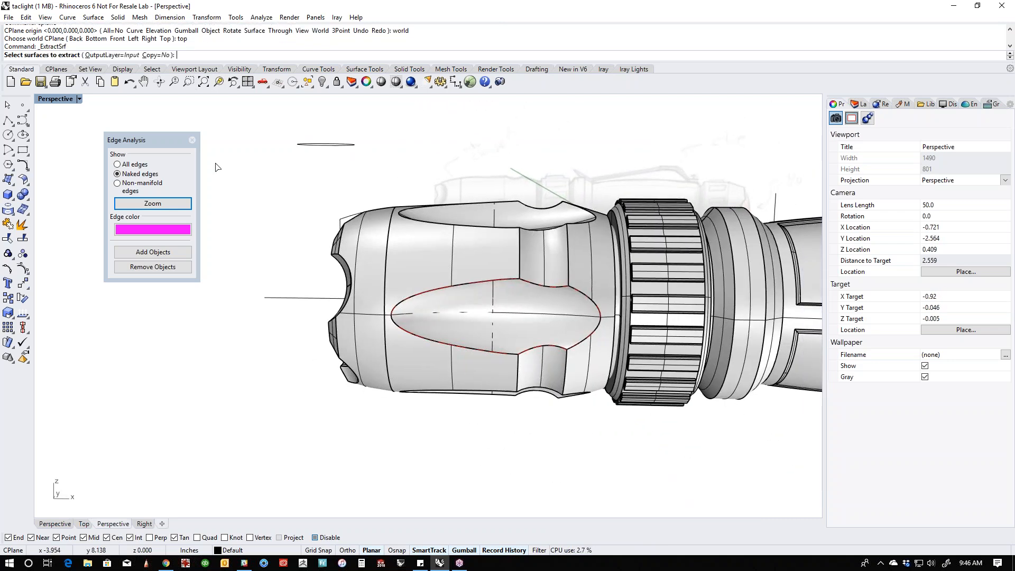
pyautogui.click(156, 55)
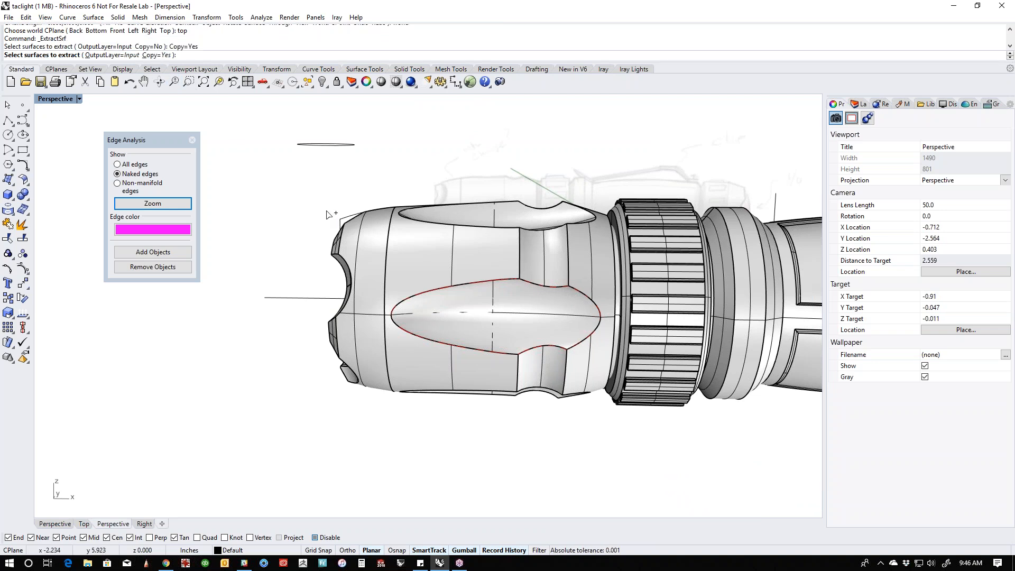
pyautogui.moveTo(328, 213); pyautogui.dragTo(349, 216, button='right')
pyautogui.hotkey('ctrl', 'F2')
pyautogui.moveTo(358, 279); pyautogui.dragTo(302, 422)
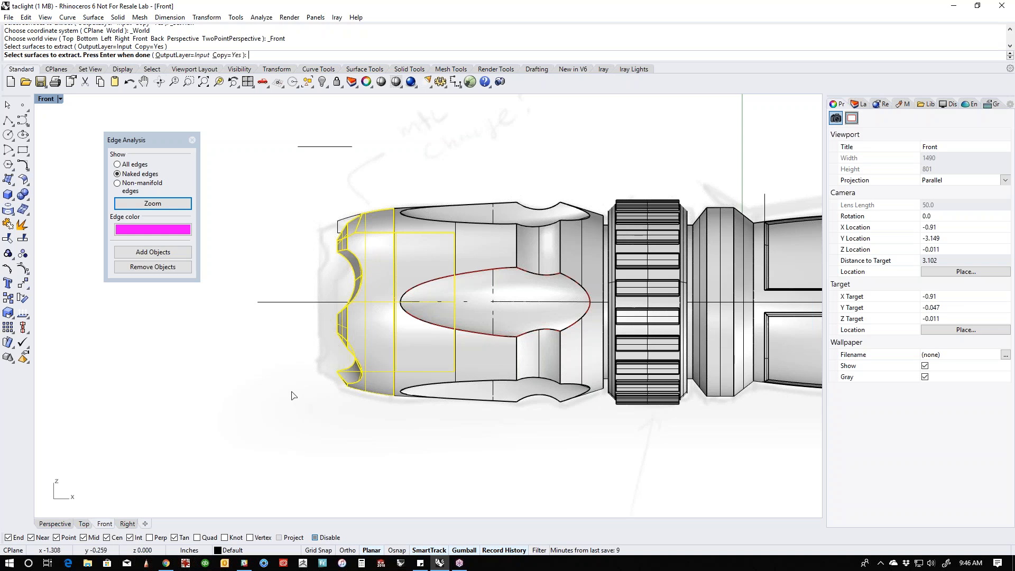
pyautogui.press('Return')
pyautogui.hotkey('ctrl', 'j')
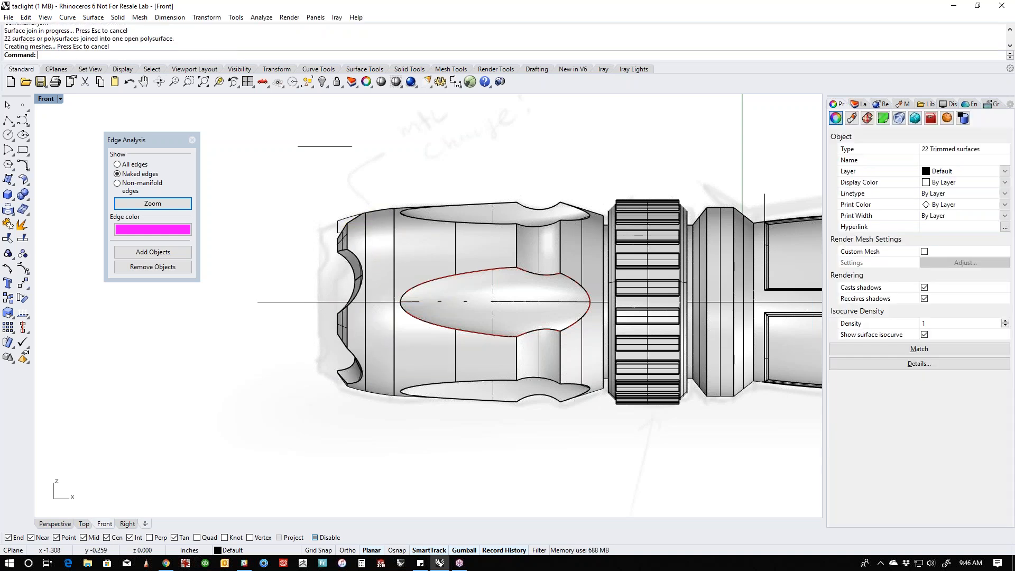
# - Scale the copied bezel polysurface down and move it forward so it sits inside the head's front opening
pyautogui.moveTo(442, 303); pyautogui.dragTo(368, 320)
pyautogui.moveTo(310, 304); pyautogui.dragTo(324, 306)
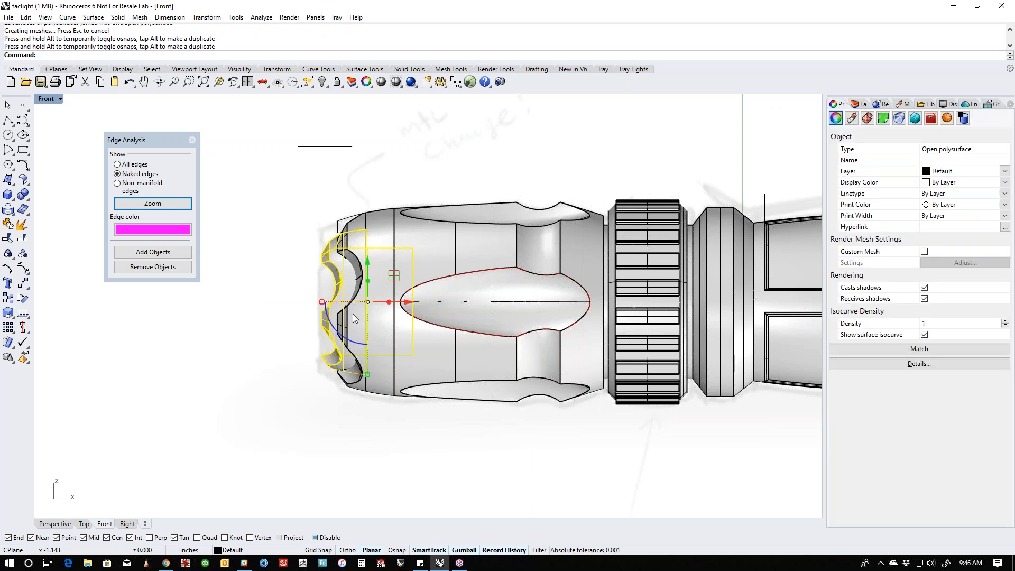
pyautogui.moveTo(408, 306); pyautogui.dragTo(403, 306)
pyautogui.write('p')
pyautogui.press('Return')
pyautogui.moveTo(338, 328); pyautogui.dragTo(460, 339, button='right')
pyautogui.scroll(3, 414, 338)
pyautogui.moveTo(251, 304); pyautogui.dragTo(254, 299)
pyautogui.moveTo(296, 378); pyautogui.dragTo(365, 336, button='right')
pyautogui.moveTo(356, 330); pyautogui.dragTo(393, 322)
pyautogui.moveTo(380, 330); pyautogui.dragTo(379, 358, button='right')
# - Isolate the scaled bezel insert and extend its outer wall's open rear edge back level with the inner sleeve's end
pyautogui.write('ii')
pyautogui.press('Return')
pyautogui.moveTo(472, 369); pyautogui.dragTo(406, 404, button='right')
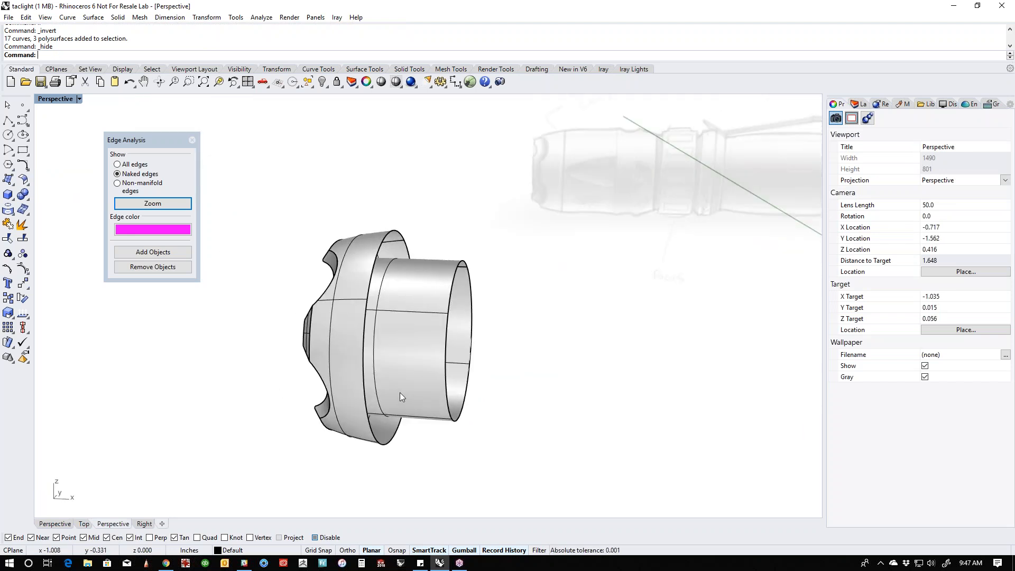
pyautogui.keyDown('ctrl'); pyautogui.keyDown('shift'); pyautogui.click(368, 383); pyautogui.keyUp('shift'); pyautogui.keyUp('ctrl')
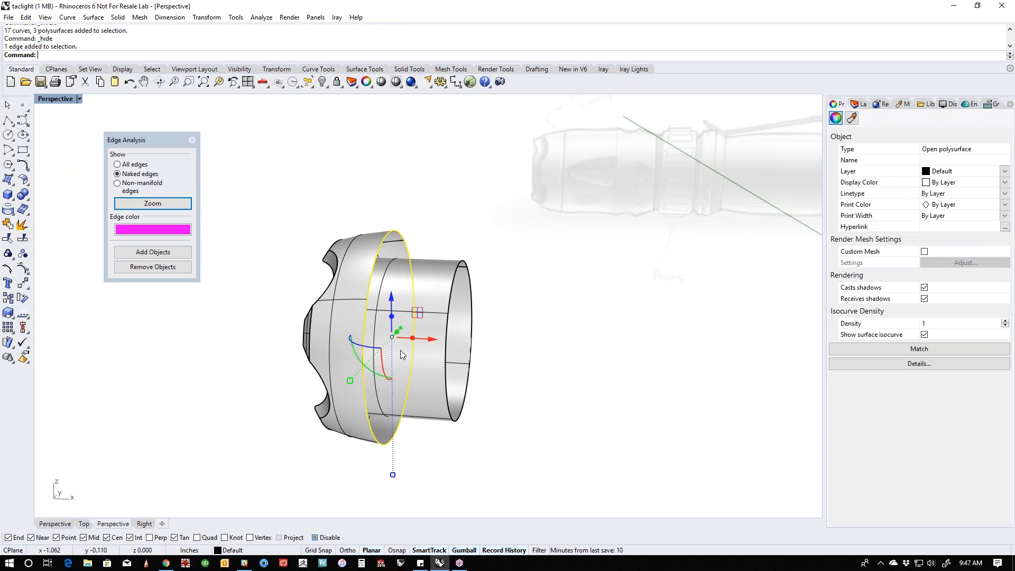
pyautogui.moveTo(415, 344); pyautogui.dragTo(454, 423)
pyautogui.click(502, 431)
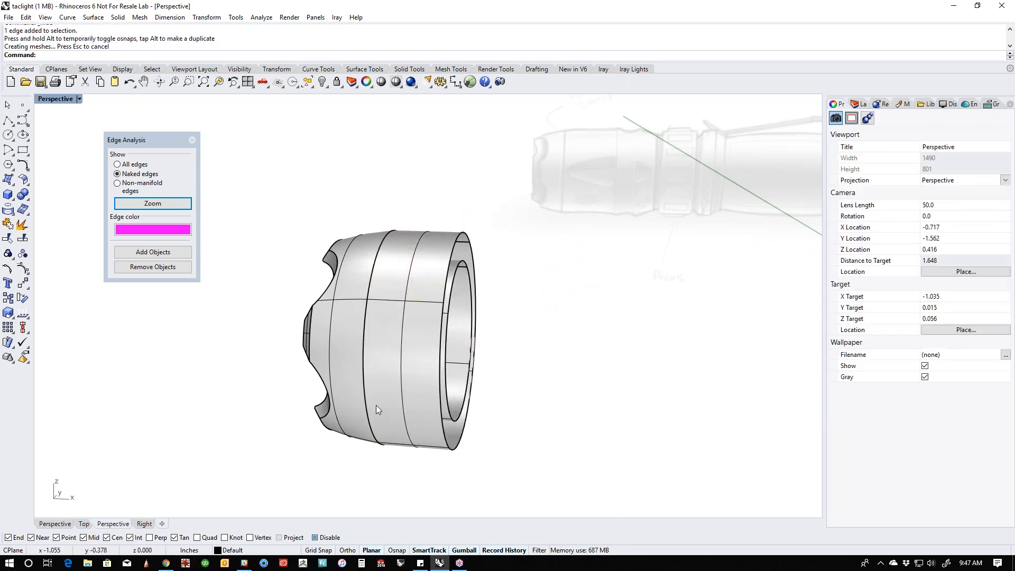
# - Close the gap between the insert's two rear edges with a planar surface and join everything into one polysurface
pyautogui.middleClick(480, 414)
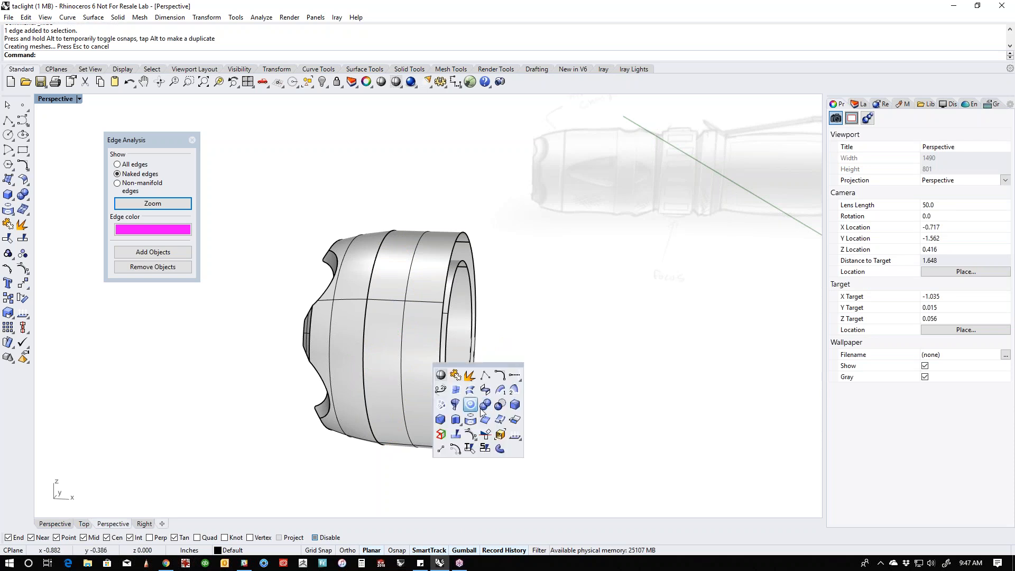
pyautogui.click(471, 406)
pyautogui.click(461, 415)
pyautogui.click(457, 447)
pyautogui.rightClick(505, 429)
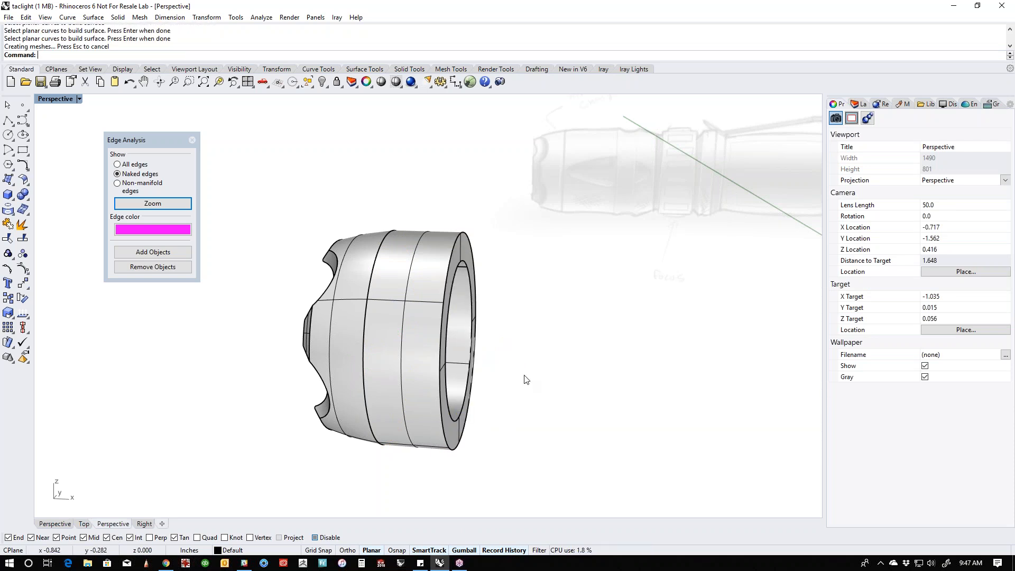
pyautogui.moveTo(441, 328); pyautogui.dragTo(315, 428)
pyautogui.hotkey('ctrl', 'j')
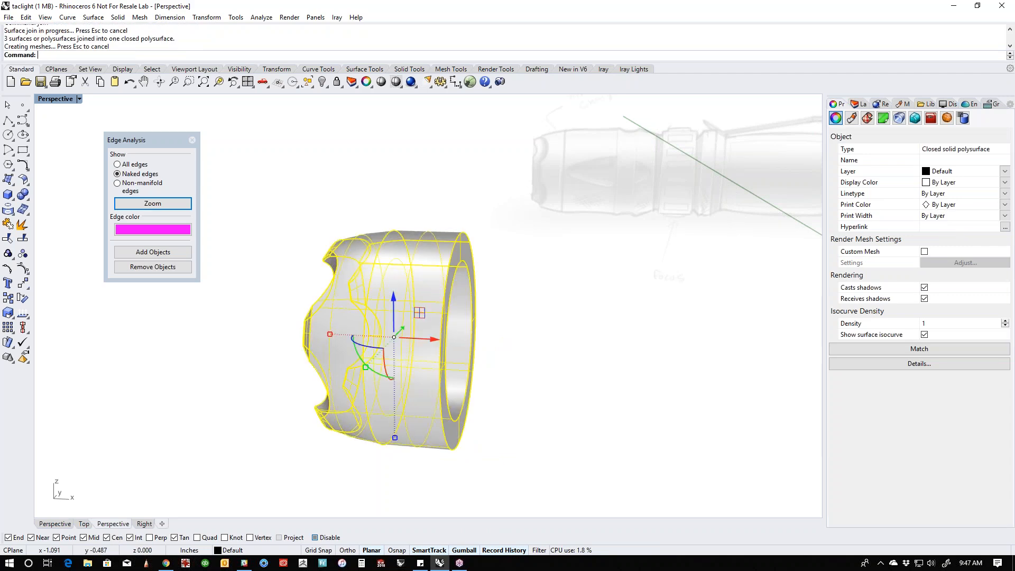
# - Show the hidden flashlight parts to check the insert inside the head, and isolate the insert again
pyautogui.click(259, 407)
pyautogui.write('v')
pyautogui.press('Return')
pyautogui.moveTo(258, 408); pyautogui.dragTo(418, 386, button='right')
pyautogui.click(412, 416)
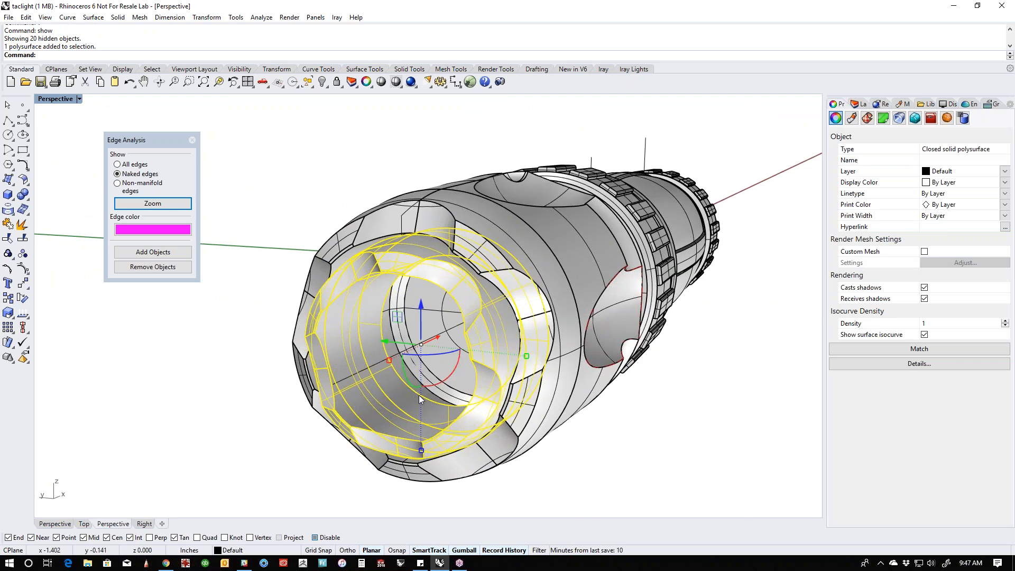
pyautogui.write('ii')
pyautogui.press('Return')
# - Try to lengthen the insert by moving its rear ring face along the flashlight's axis
pyautogui.moveTo(518, 411); pyautogui.dragTo(463, 396, button='right')
pyautogui.scroll(2, 369, 392)
pyautogui.click(373, 391)
pyautogui.scroll(-2, 463, 395)
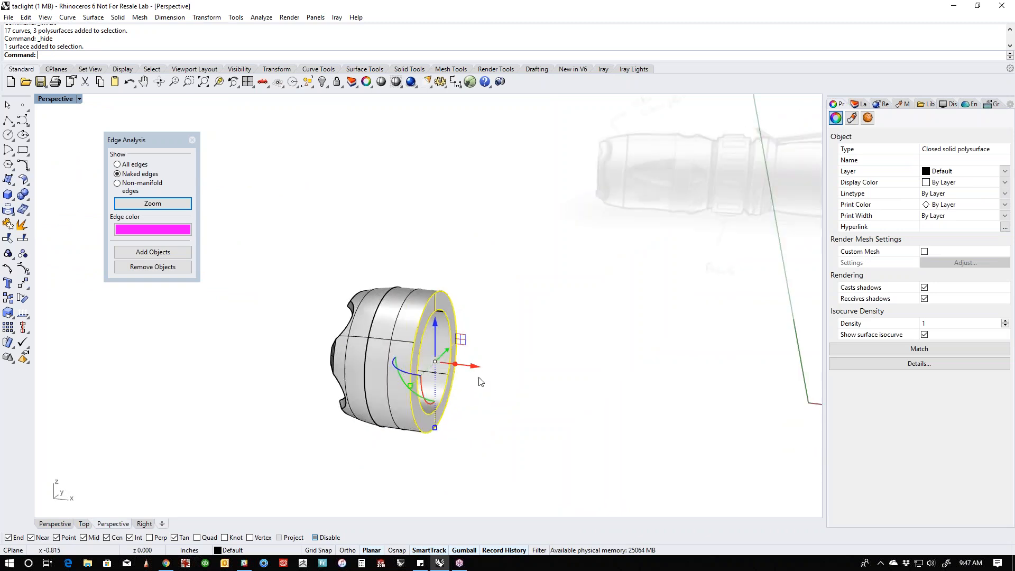
pyautogui.moveTo(479, 373); pyautogui.dragTo(473, 395)
pyautogui.moveTo(426, 462); pyautogui.dragTo(465, 466, button='right')
pyautogui.hotkey('ctrl', 'z')
# - Delete the flat ring face at the rear of the insert
pyautogui.moveTo(369, 453); pyautogui.dragTo(470, 466, button='right')
pyautogui.keyDown('shift'); pyautogui.moveTo(454, 422); pyautogui.dragTo(427, 435, button='right'); pyautogui.keyUp('shift')
pyautogui.scroll(4, 434, 453)
pyautogui.keyDown('ctrl'); pyautogui.keyDown('shift'); pyautogui.click(414, 459); pyautogui.keyUp('shift'); pyautogui.keyUp('ctrl')
pyautogui.press('Delete')
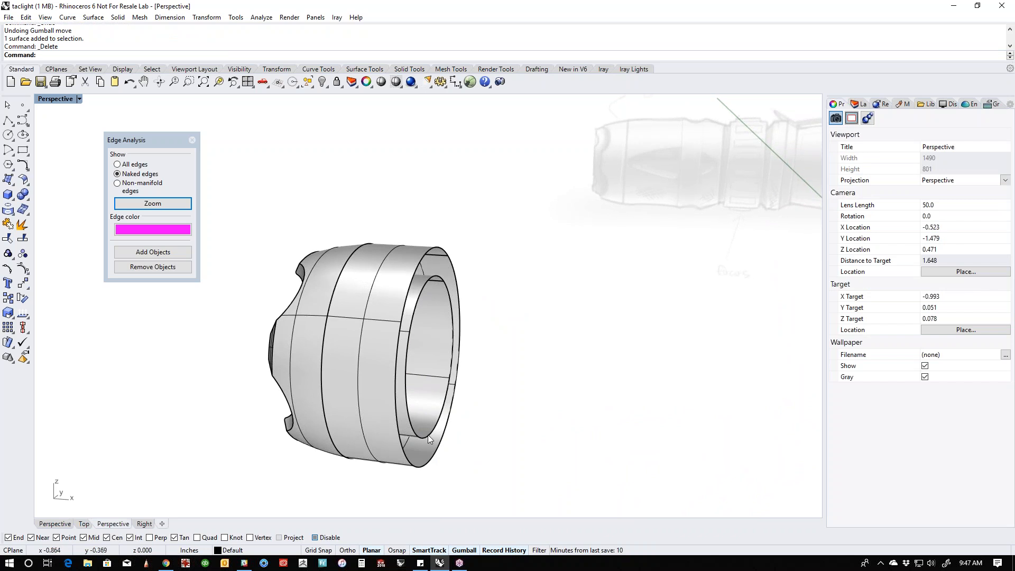
# - Try to lengthen the insert by moving its two open rear edges back together
pyautogui.keyDown('ctrl'); pyautogui.keyDown('shift'); pyautogui.click(427, 435); pyautogui.keyUp('shift'); pyautogui.keyUp('ctrl')
pyautogui.keyDown('ctrl'); pyautogui.keyDown('shift'); pyautogui.click(419, 468); pyautogui.keyUp('shift'); pyautogui.keyUp('ctrl')
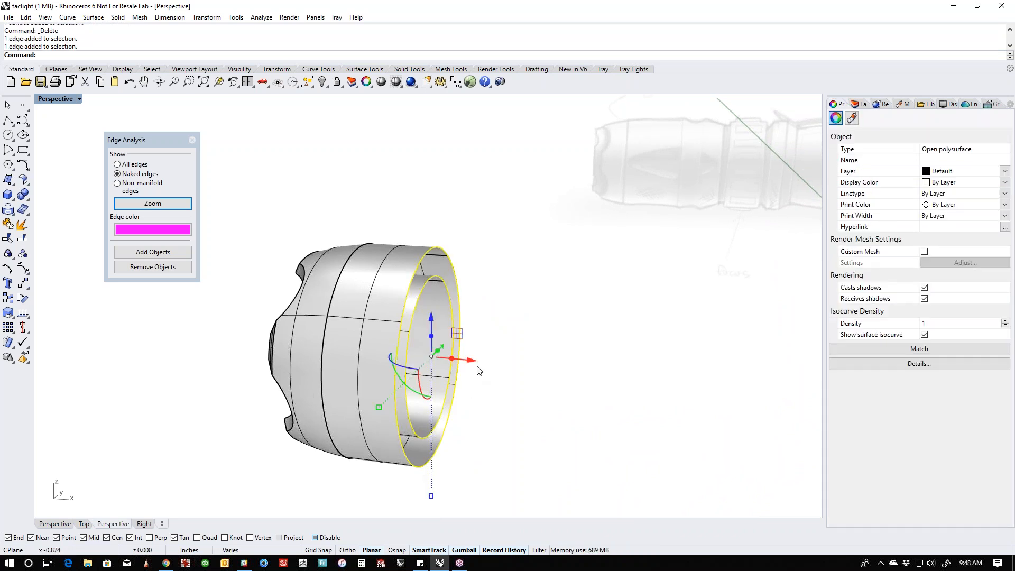
pyautogui.moveTo(474, 367); pyautogui.dragTo(534, 369)
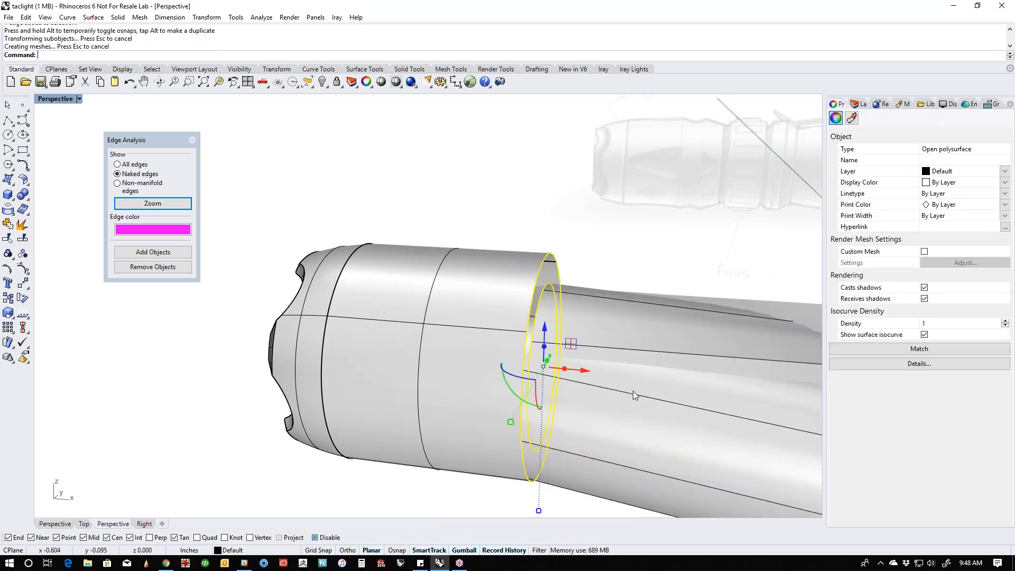
pyautogui.hotkey('ctrl', 'z')
# - Extrude the insert's inner and outer open rear edges straight back along the axis to lengthen both walls
pyautogui.moveTo(420, 367); pyautogui.dragTo(619, 328, button='right')
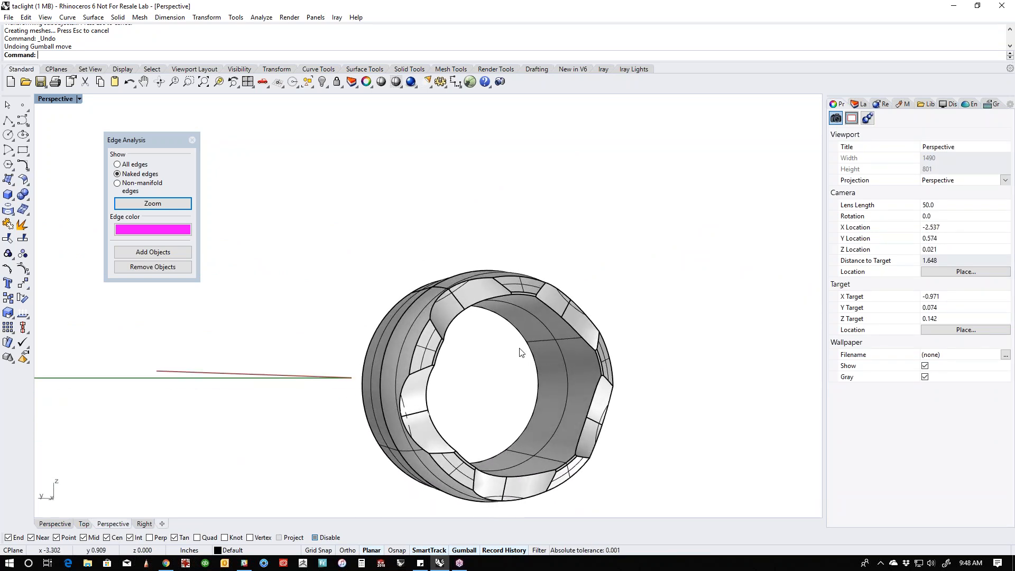
pyautogui.keyDown('ctrl'); pyautogui.keyDown('shift'); pyautogui.click(548, 359); pyautogui.keyUp('shift'); pyautogui.keyUp('ctrl')
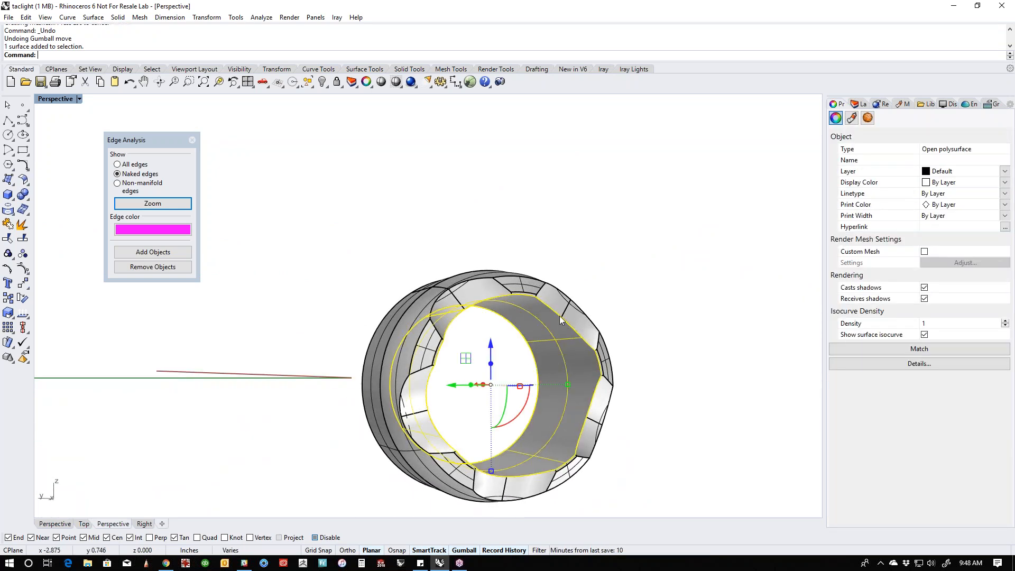
pyautogui.moveTo(612, 385); pyautogui.dragTo(442, 416, button='right')
pyautogui.click(539, 421)
pyautogui.moveTo(540, 425); pyautogui.dragTo(421, 330, button='right')
pyautogui.scroll(3, 428, 326)
pyautogui.keyDown('ctrl'); pyautogui.keyDown('shift'); pyautogui.click(451, 326); pyautogui.keyUp('shift'); pyautogui.keyUp('ctrl')
pyautogui.keyDown('ctrl'); pyautogui.keyDown('shift'); pyautogui.click(474, 312); pyautogui.keyUp('shift'); pyautogui.keyUp('ctrl')
pyautogui.scroll(-2, 528, 402)
pyautogui.moveTo(458, 400); pyautogui.dragTo(541, 415)
pyautogui.click(636, 407)
pyautogui.scroll(-2, 636, 406)
pyautogui.moveTo(633, 390); pyautogui.dragTo(580, 384, button='right')
# - Join the extruded walls with the insert and cap the open rear end
pyautogui.moveTo(606, 262); pyautogui.dragTo(265, 472)
pyautogui.write('join')
pyautogui.press('Return')
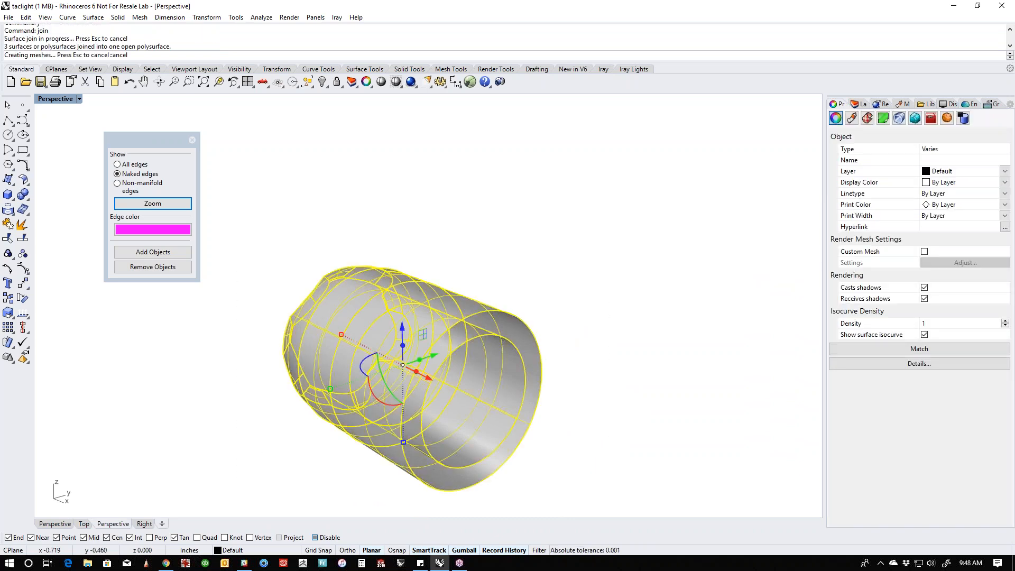
pyautogui.write('Cap')
pyautogui.press('Return')
# - Show the hidden flashlight parts and examine how the capped insert sits inside the head from the front
pyautogui.click(387, 490)
pyautogui.moveTo(387, 489); pyautogui.dragTo(511, 415, button='right')
pyautogui.write('v')
pyautogui.press('Return')
pyautogui.click(504, 410)
pyautogui.click(455, 383)
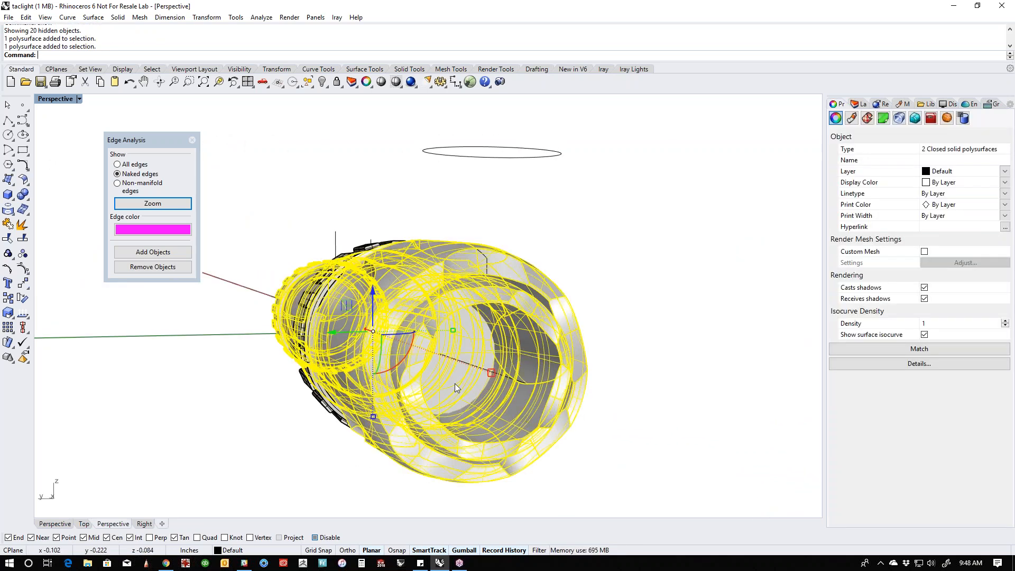
pyautogui.click(611, 417)
pyautogui.moveTo(611, 417); pyautogui.dragTo(416, 334, button='right')
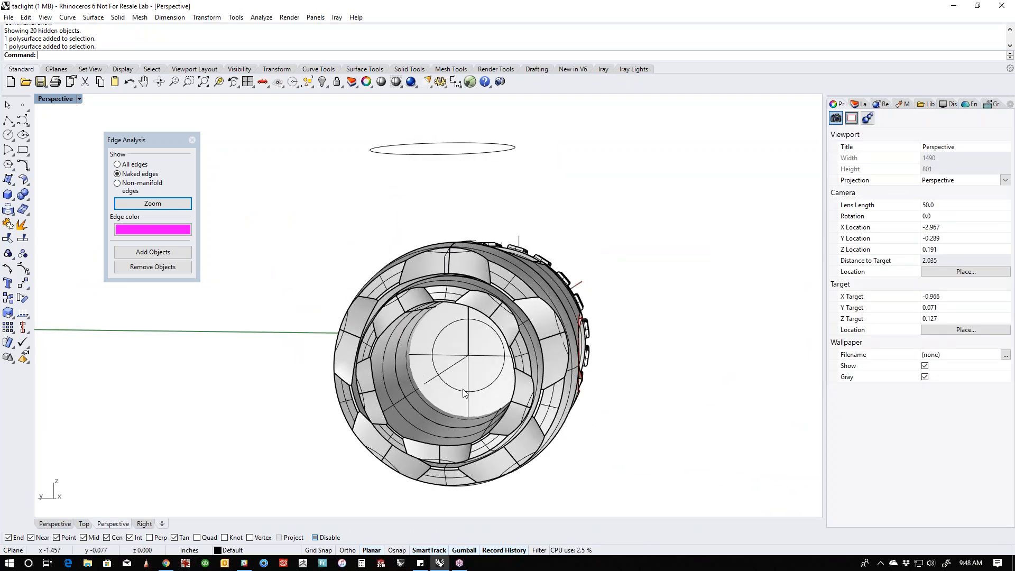
pyautogui.moveTo(451, 390); pyautogui.dragTo(475, 431, button='right')
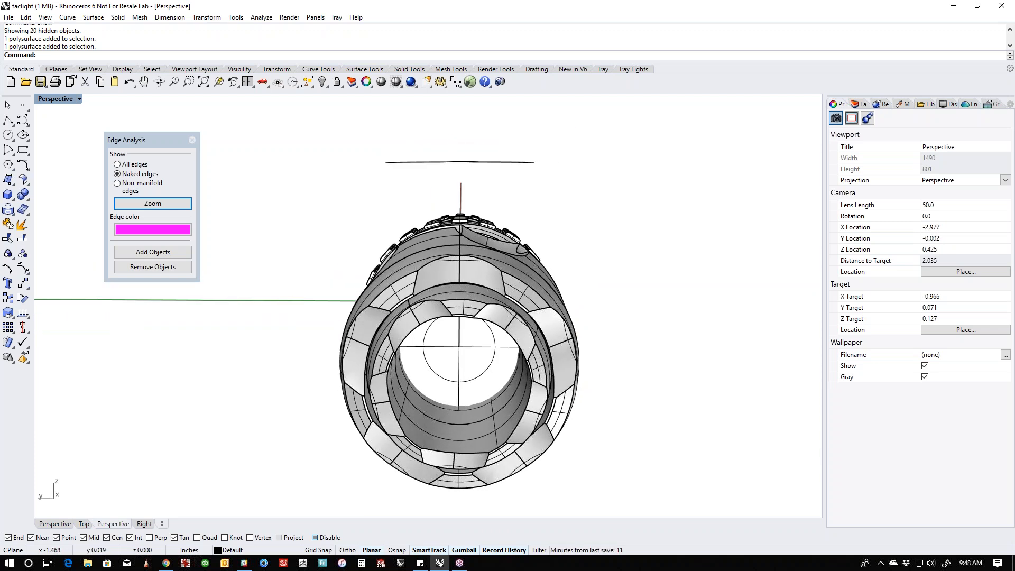
# - Isolate the notched insert and display it as a wireframe in the front view
pyautogui.click(442, 435)
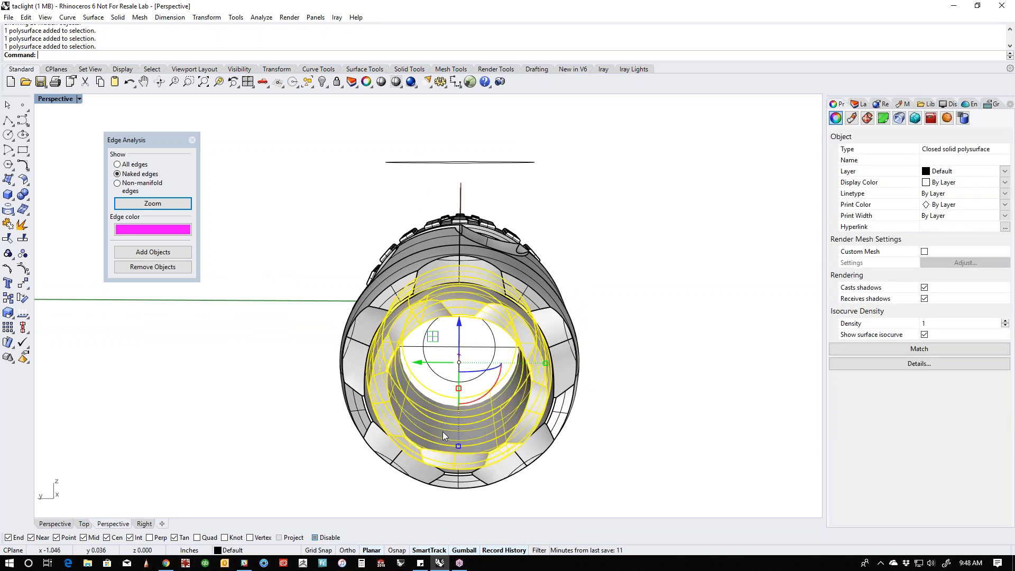
pyautogui.write('ii')
pyautogui.press('Return')
pyautogui.moveTo(443, 435); pyautogui.dragTo(509, 410, button='right')
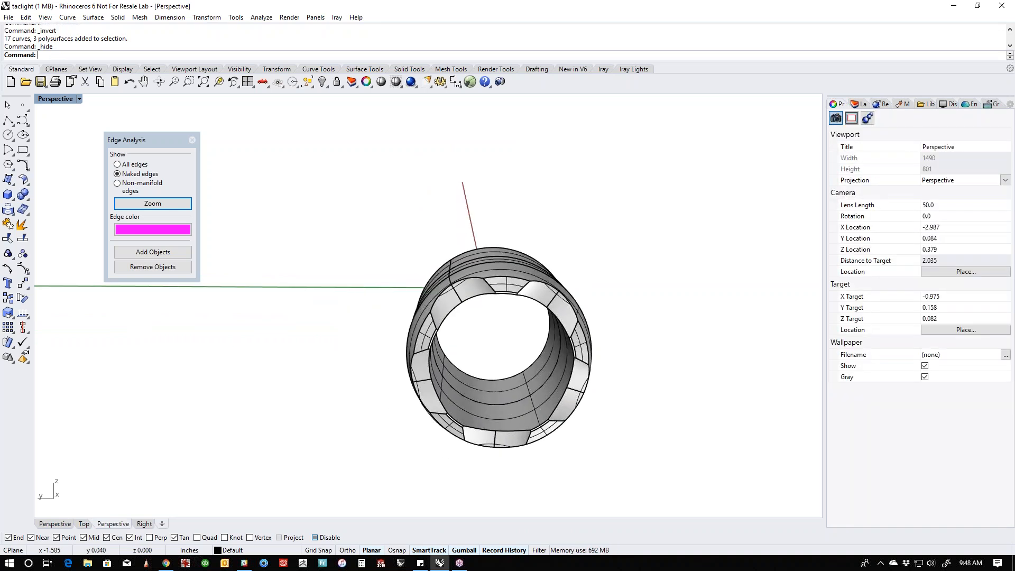
pyautogui.write('f')
pyautogui.press('Return')
pyautogui.write('r')
pyautogui.press('Return')
pyautogui.write('f')
pyautogui.press('Return')
pyautogui.middleClick(491, 408)
pyautogui.click(478, 382)
pyautogui.scroll(3, 484, 322)
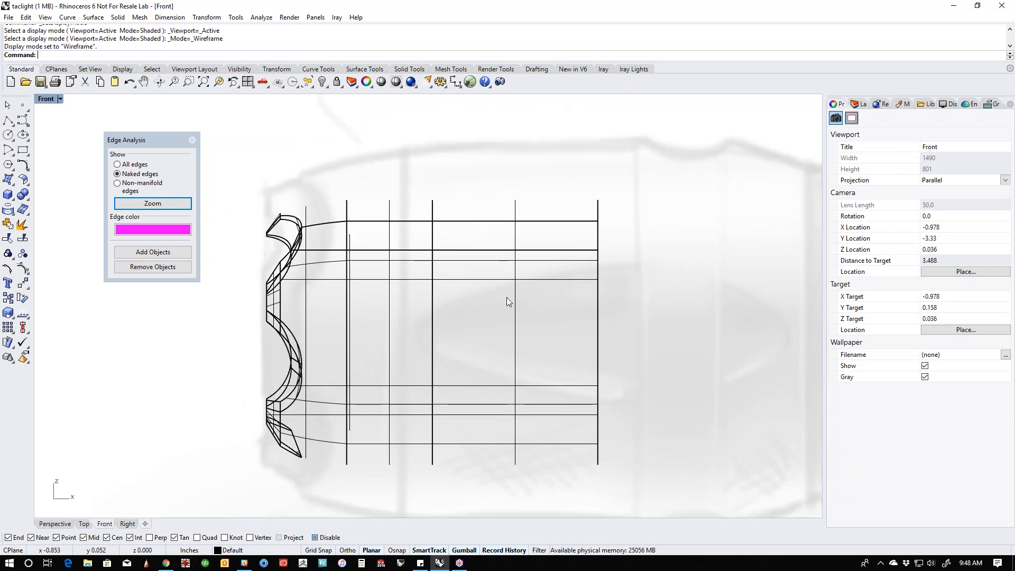
# - Draw an open polyline in the front view as a stepped half-profile from behind the insert's upper wall down past the centre axis
pyautogui.click(576, 255)
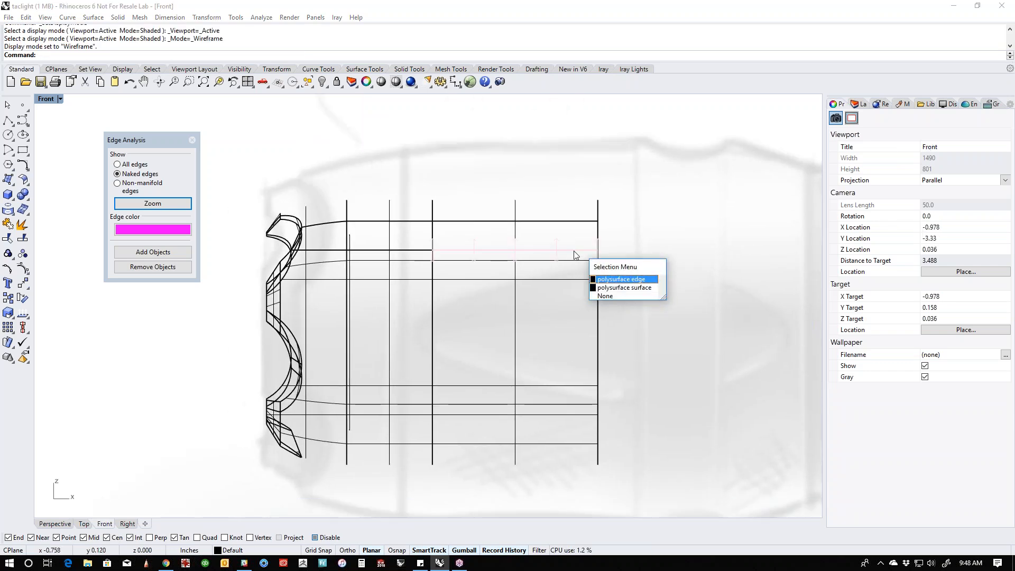
pyautogui.click(630, 227)
pyautogui.click(8, 121)
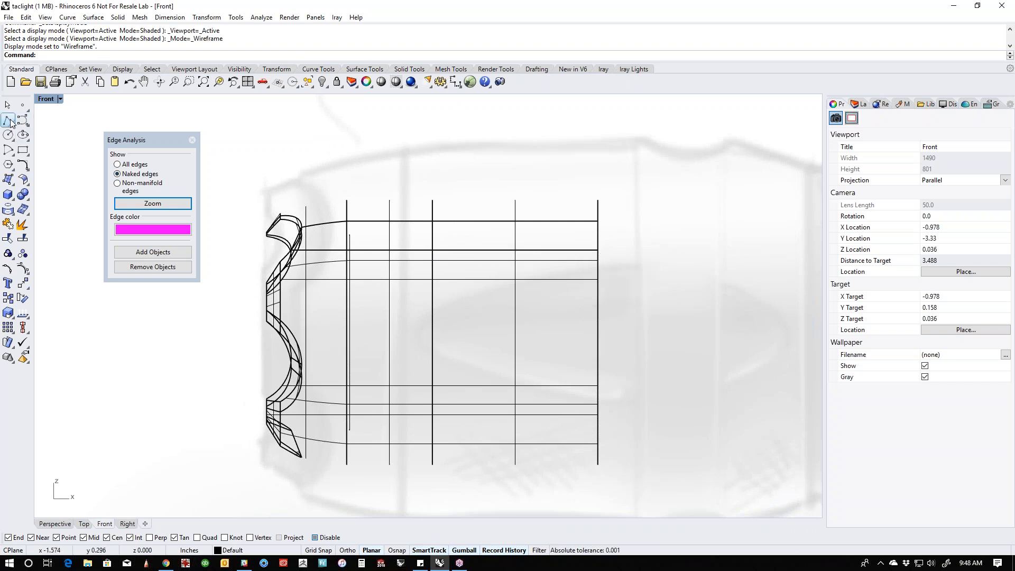
pyautogui.click(612, 255)
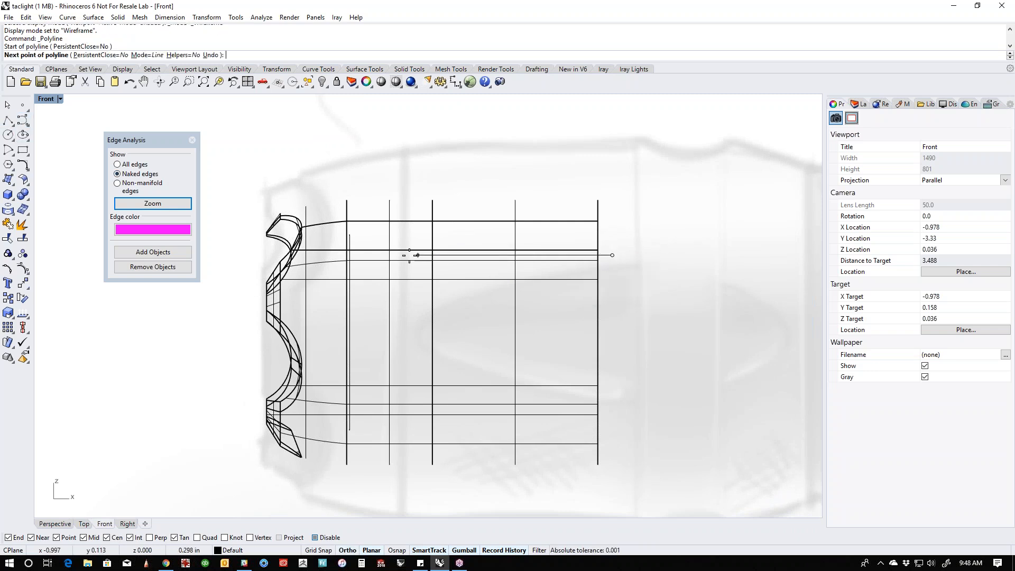
pyautogui.click(397, 256)
pyautogui.click(397, 269)
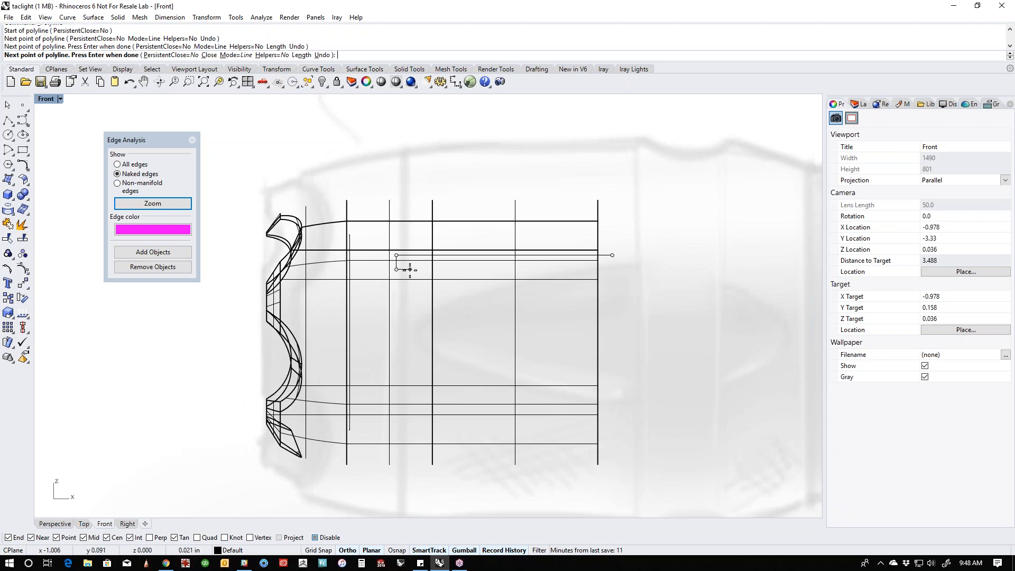
pyautogui.click(404, 269)
pyautogui.click(405, 271)
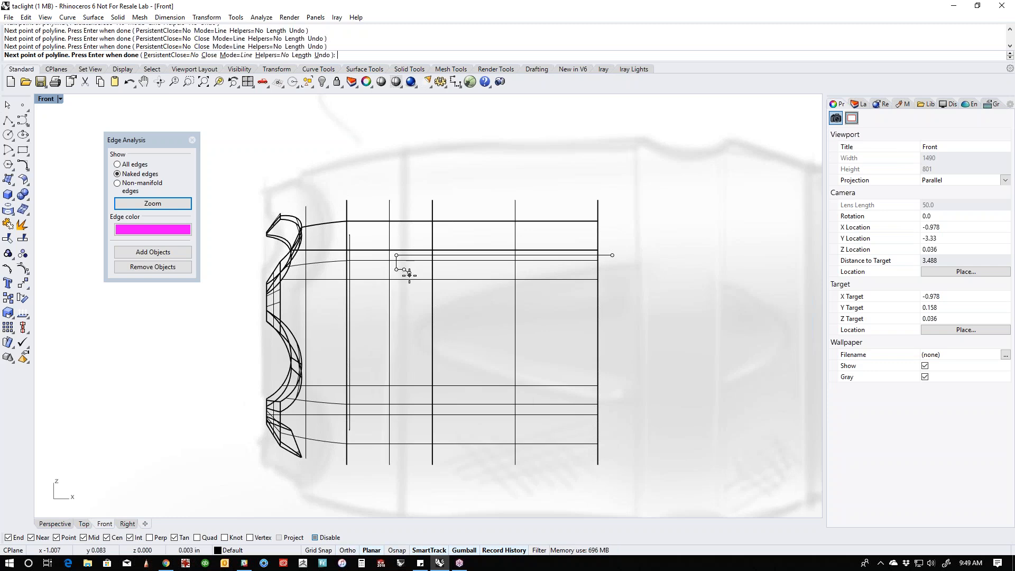
pyautogui.click(410, 279)
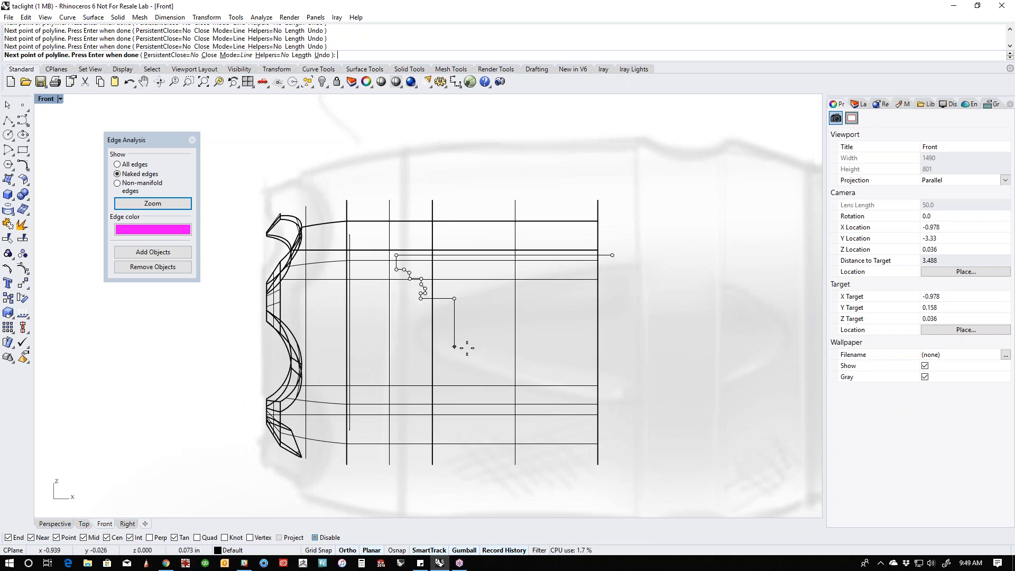
pyautogui.press('Return')
# - Show the hidden flashlight parts and trim the stepped profile's lower end at the centre axis line
pyautogui.scroll(-3, 458, 364)
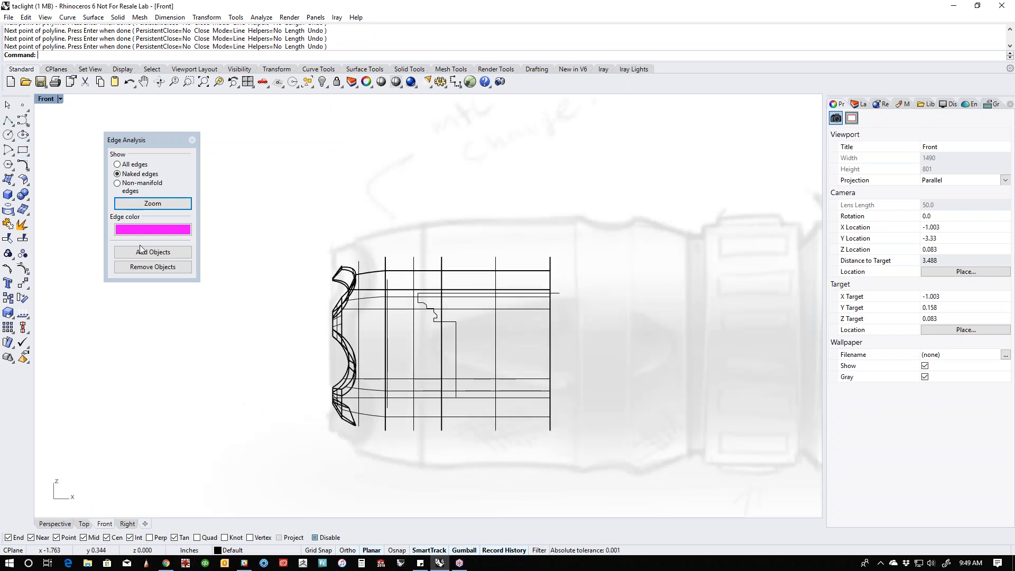
pyautogui.write('v')
pyautogui.press('Return')
pyautogui.click(290, 343)
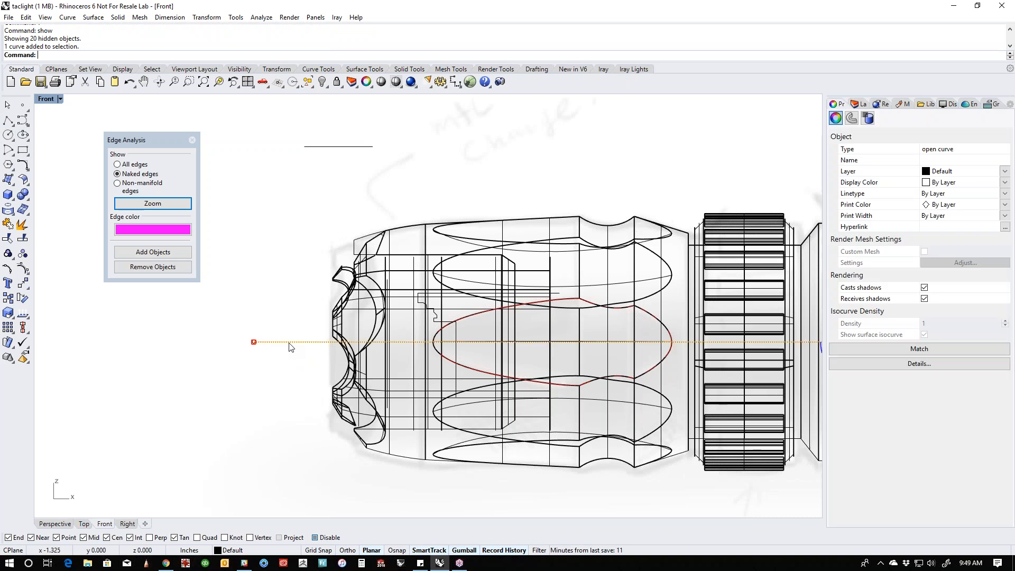
pyautogui.scroll(5, 457, 370)
pyautogui.hotkey('ctrl', 't')
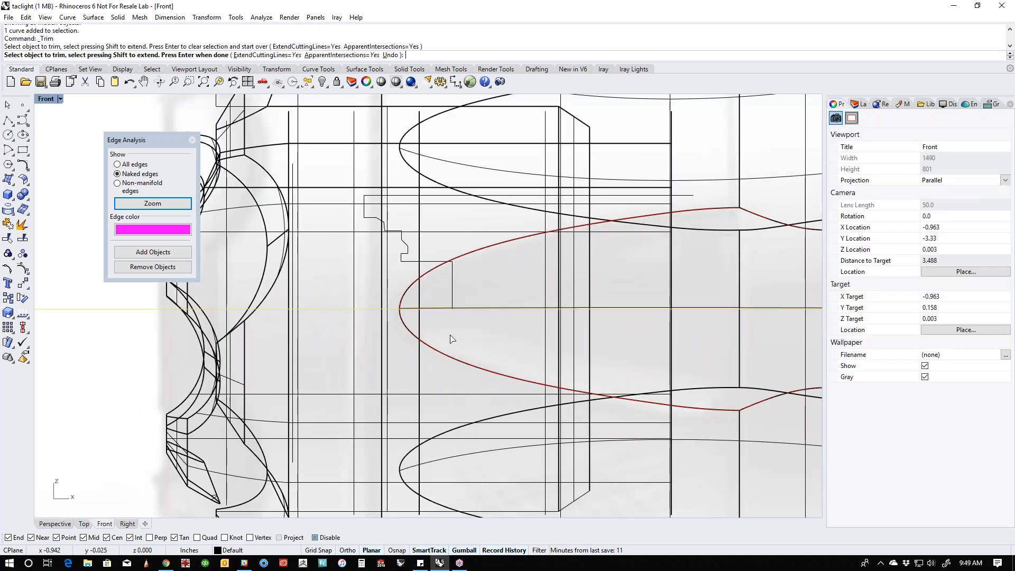
pyautogui.press('Return')
# - Revolve the trimmed stepped profile a full circle about the flashlight's centre axis
pyautogui.click(405, 261)
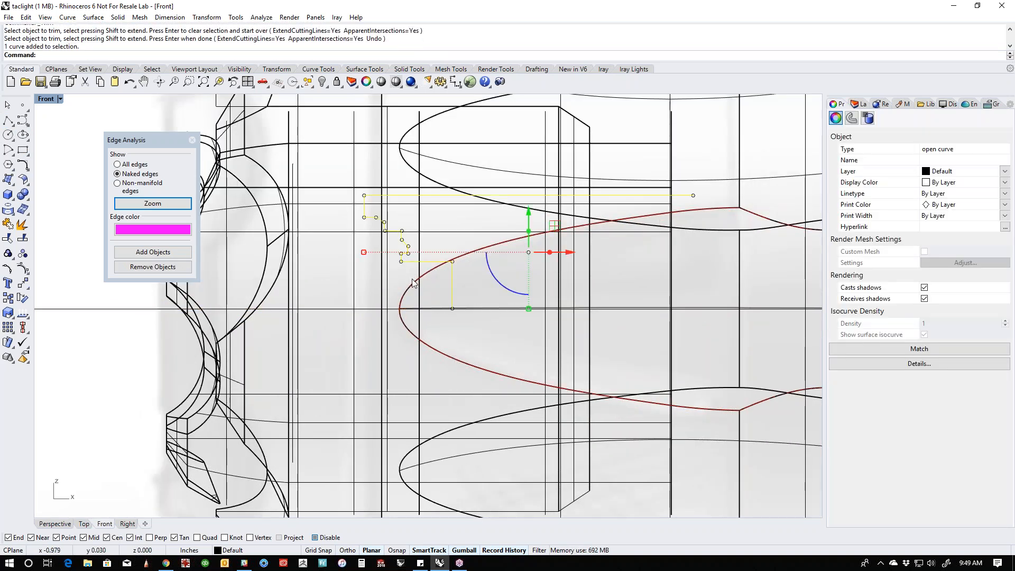
pyautogui.hotkey('ctrl', 'F4')
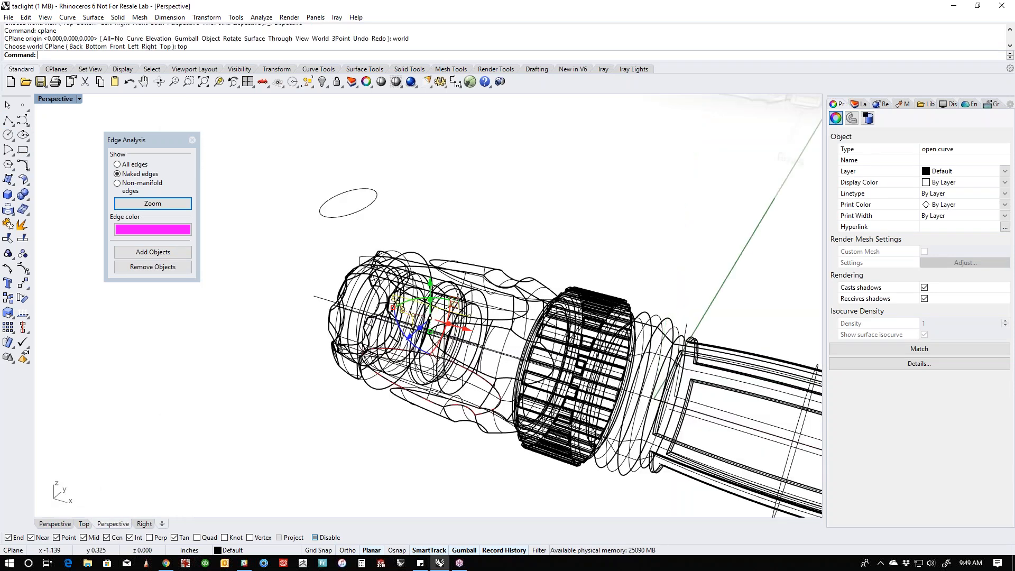
pyautogui.hotkey('ctrl', 'F3')
pyautogui.scroll(3, 362, 258)
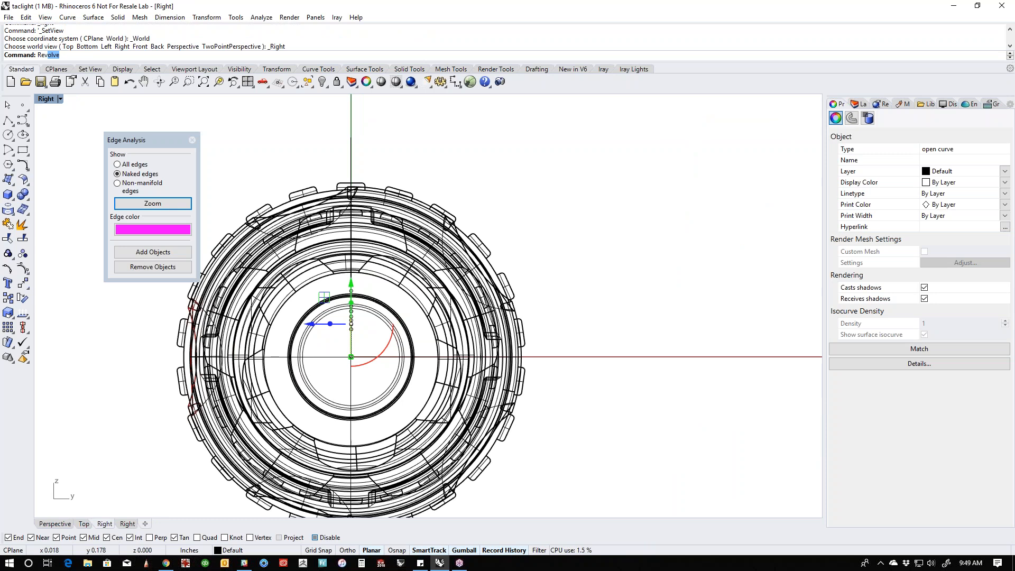
pyautogui.press('Return')
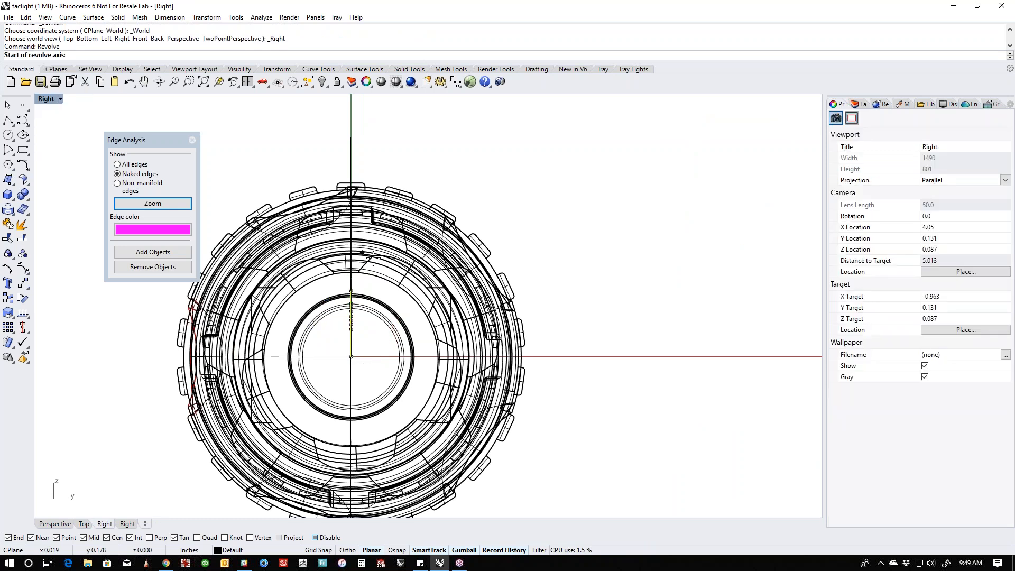
pyautogui.click(351, 356)
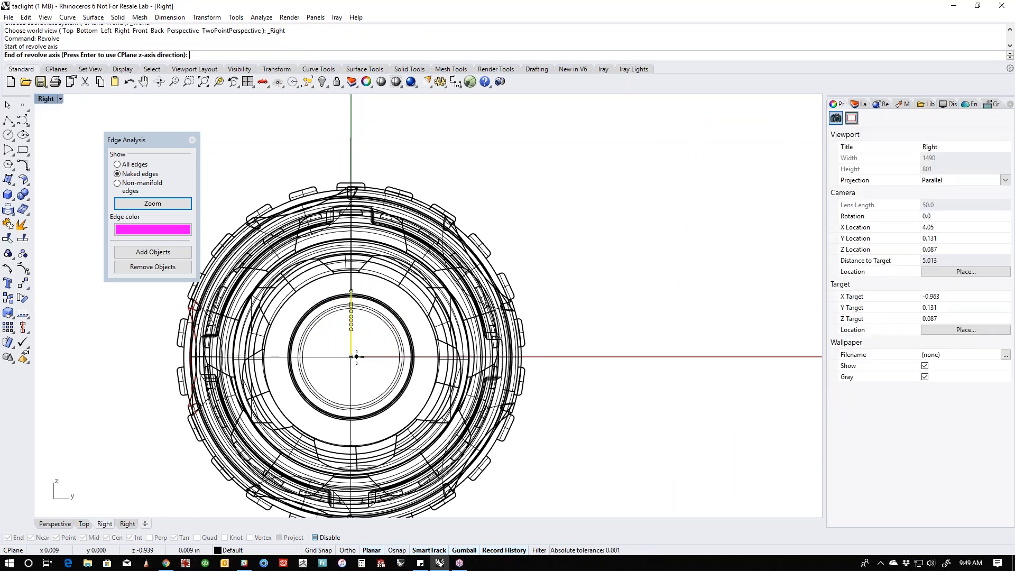
pyautogui.click(13, 185)
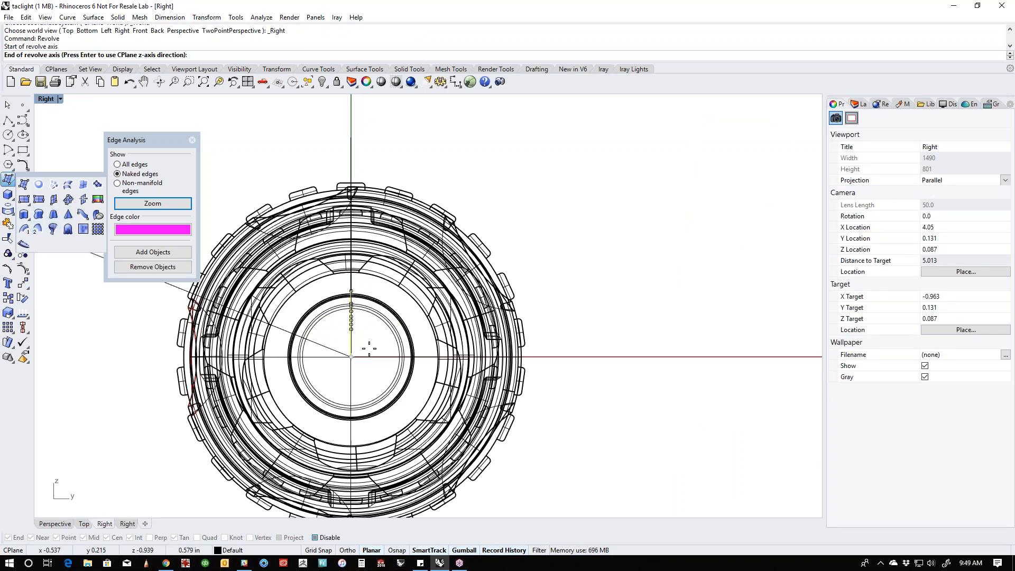
pyautogui.moveTo(364, 347); pyautogui.dragTo(405, 349, button='right')
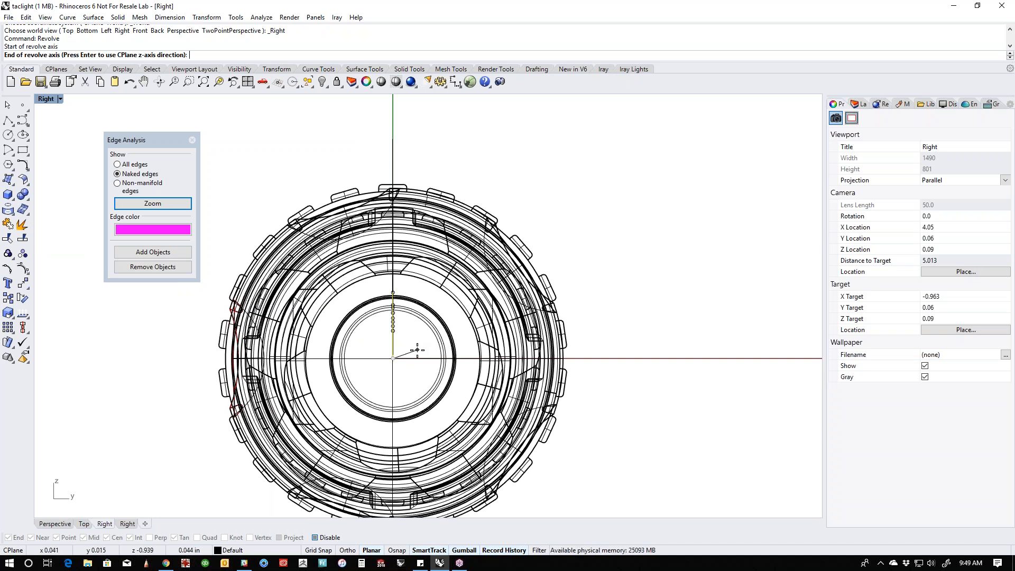
pyautogui.press('Return')
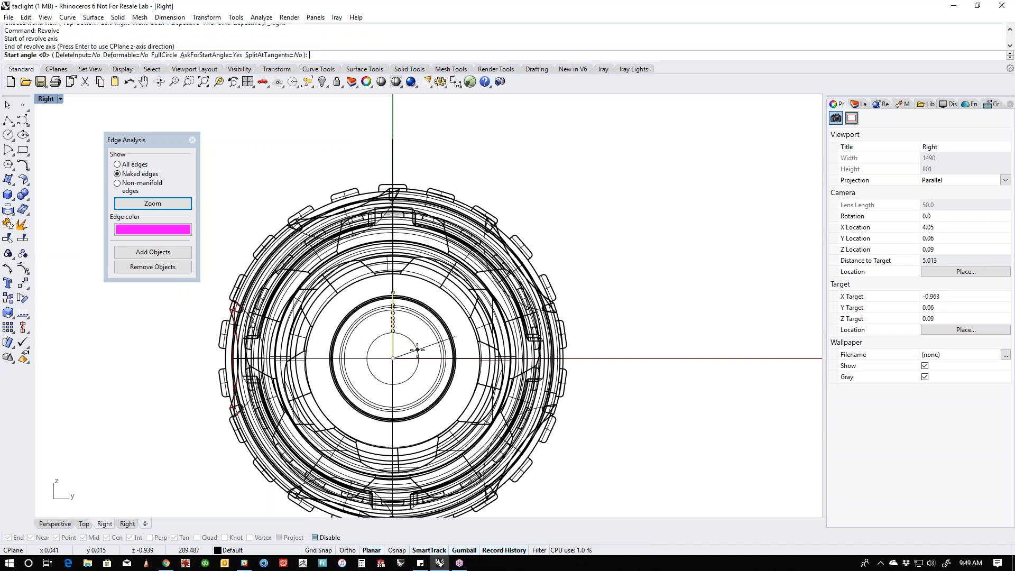
pyautogui.press('Return')
pyautogui.write('u')
pyautogui.press('Return')
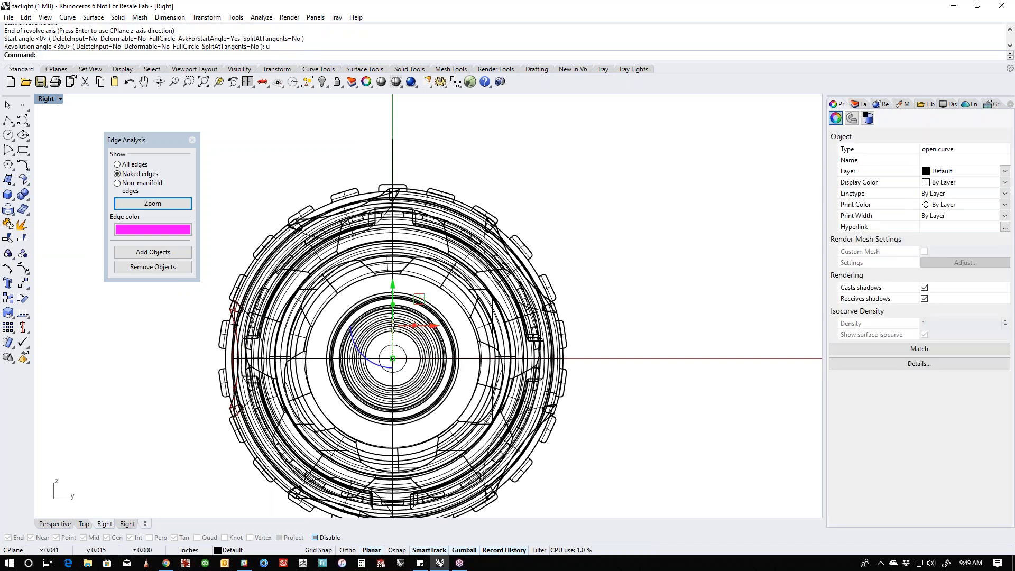
# - Display the perspective view shaded and examine the revolved stepped part inside the head from the front
pyautogui.scroll(2, 492, 392)
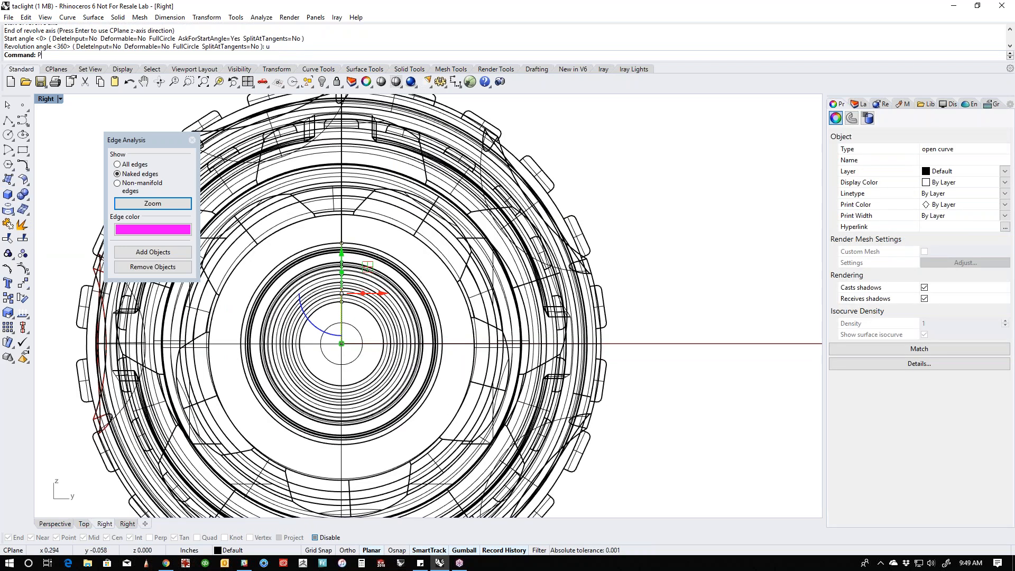
pyautogui.hotkey('ctrl', 'F4')
pyautogui.middleClick(583, 381)
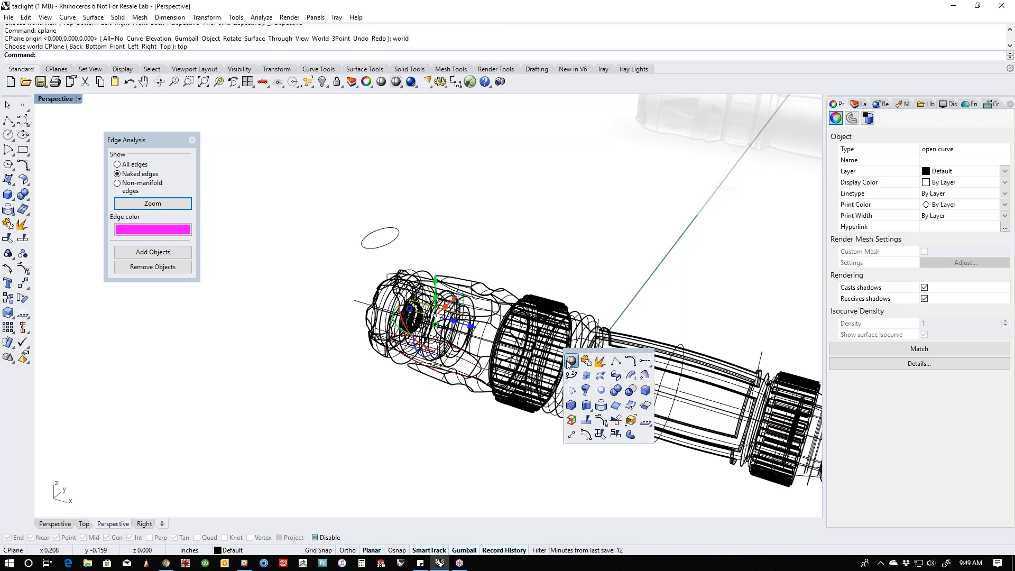
pyautogui.click(573, 362)
pyautogui.moveTo(370, 375); pyautogui.dragTo(431, 342, button='right')
pyautogui.scroll(5, 430, 342)
pyautogui.click(311, 411)
pyautogui.moveTo(311, 411); pyautogui.dragTo(430, 312, button='right')
pyautogui.scroll(2, 431, 312)
pyautogui.scroll(4, 431, 312)
pyautogui.scroll(-4, 474, 343)
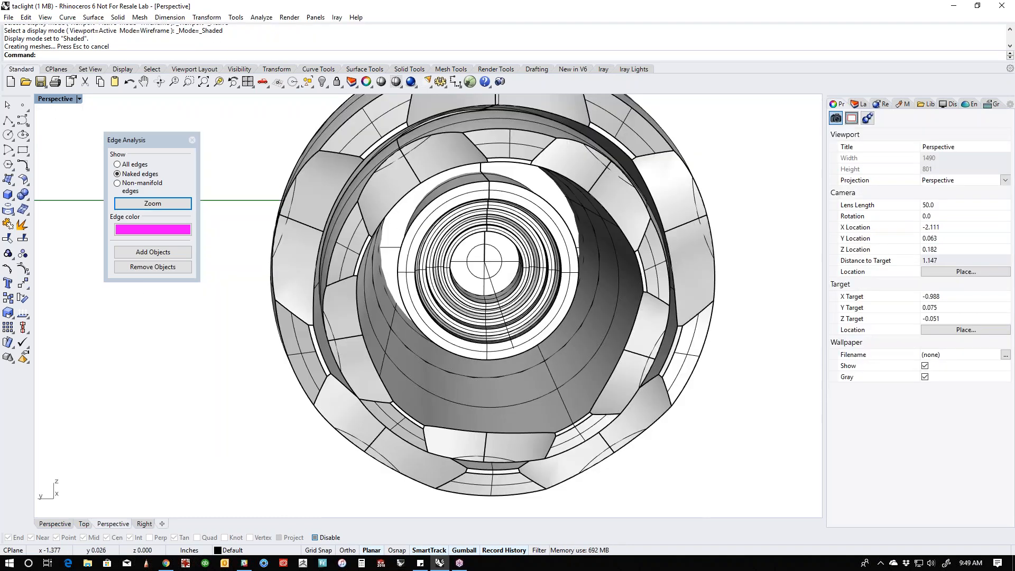
pyautogui.moveTo(475, 342); pyautogui.dragTo(464, 369, button='right')
# - Scale the revolved stepped part up uniformly until its rim fills the opening inside the insert
pyautogui.click(463, 369)
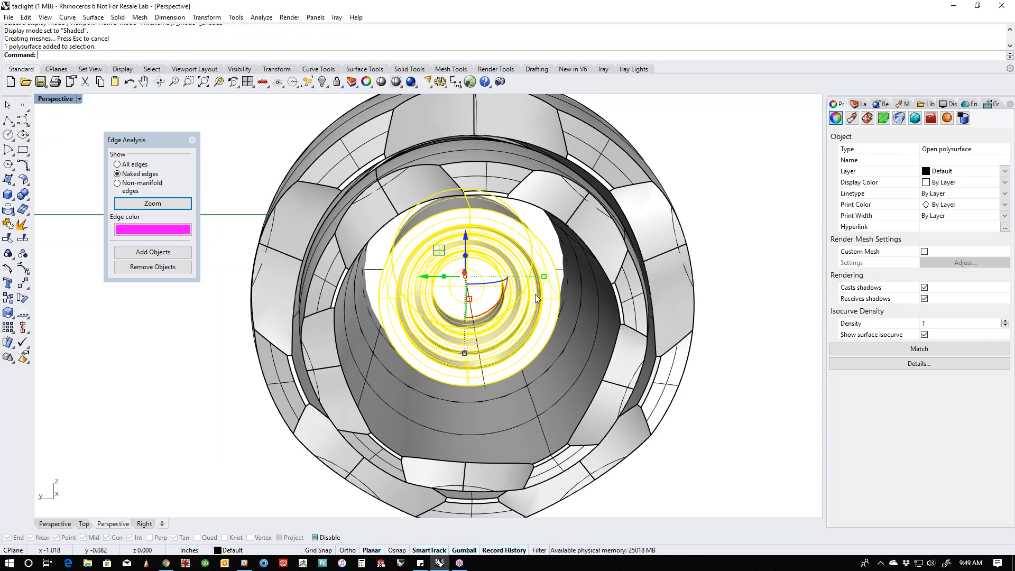
pyautogui.moveTo(540, 288); pyautogui.dragTo(531, 312, button='right')
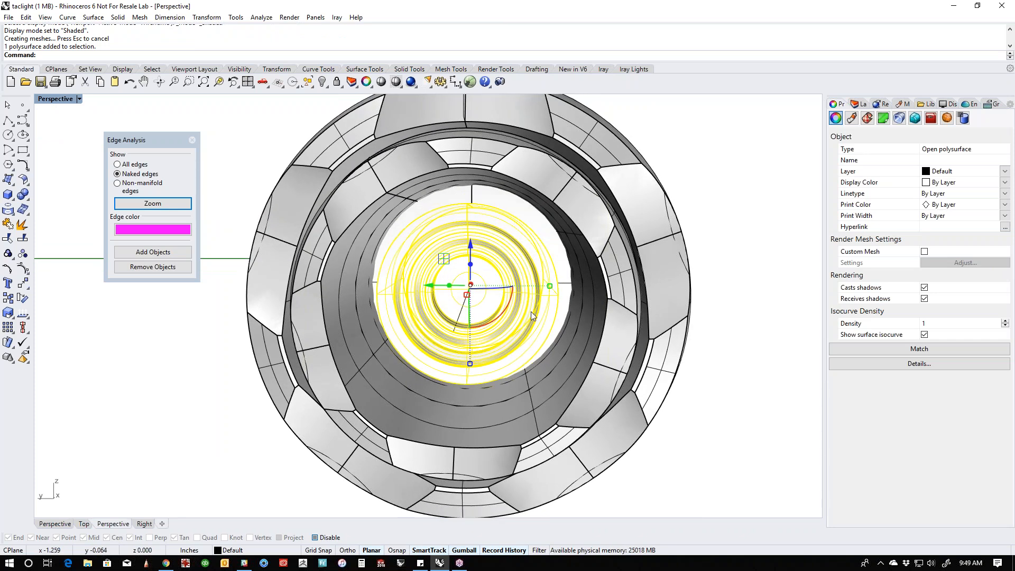
pyautogui.keyDown('shift'); pyautogui.moveTo(549, 286); pyautogui.dragTo(575, 306); pyautogui.keyUp('shift')
pyautogui.keyDown('shift'); pyautogui.moveTo(575, 307); pyautogui.dragTo(574, 306); pyautogui.keyUp('shift')
pyautogui.click(723, 411)
pyautogui.scroll(-2, 701, 418)
pyautogui.moveTo(699, 417); pyautogui.dragTo(631, 403, button='right')
pyautogui.keyDown('shift'); pyautogui.moveTo(585, 365); pyautogui.dragTo(552, 411, button='right'); pyautogui.keyUp('shift')
pyautogui.scroll(4, 494, 415)
# - Isolate the revolved stepped part by hiding all other objects
pyautogui.click(494, 414)
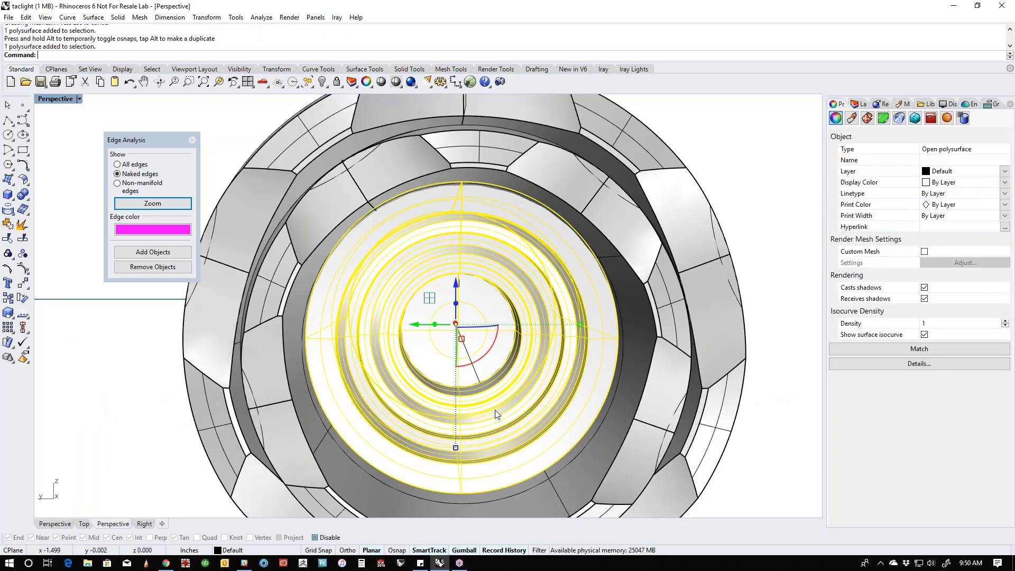
pyautogui.press('Return')
pyautogui.scroll(-4, 480, 413)
pyautogui.moveTo(480, 413); pyautogui.dragTo(355, 378, button='right')
pyautogui.scroll(3, 517, 415)
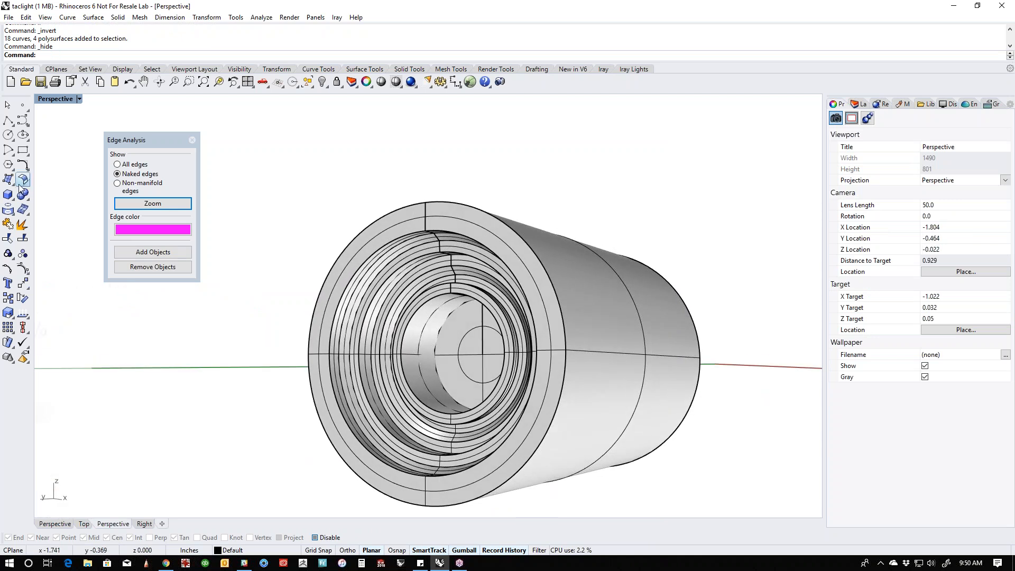
# - Create a sphere of about 0.03 inch radius centred on the seam's end at the rim of the part's innermost bore
pyautogui.click(13, 201)
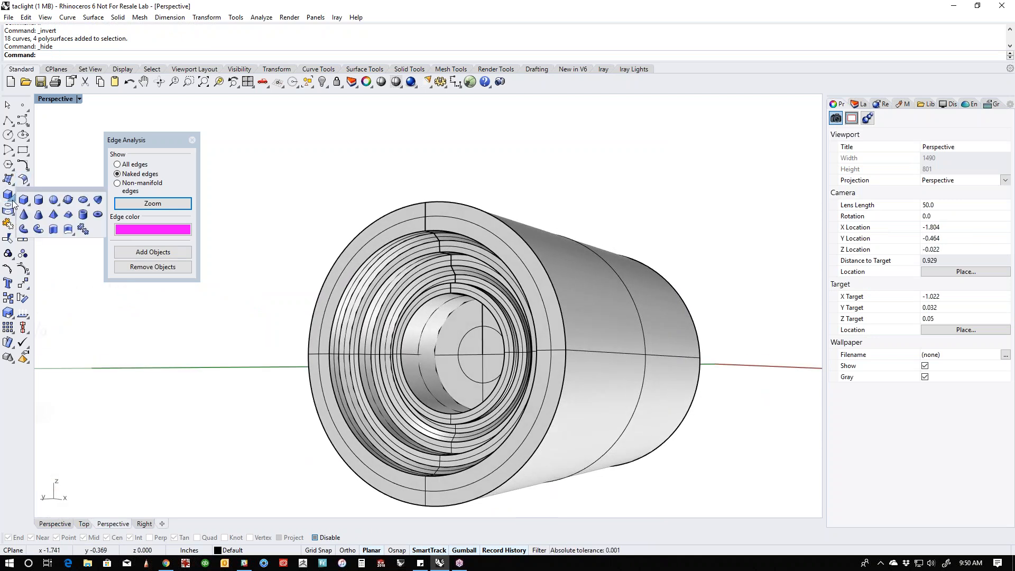
pyautogui.click(53, 201)
pyautogui.moveTo(324, 289); pyautogui.dragTo(454, 294, button='right')
pyautogui.scroll(6, 459, 294)
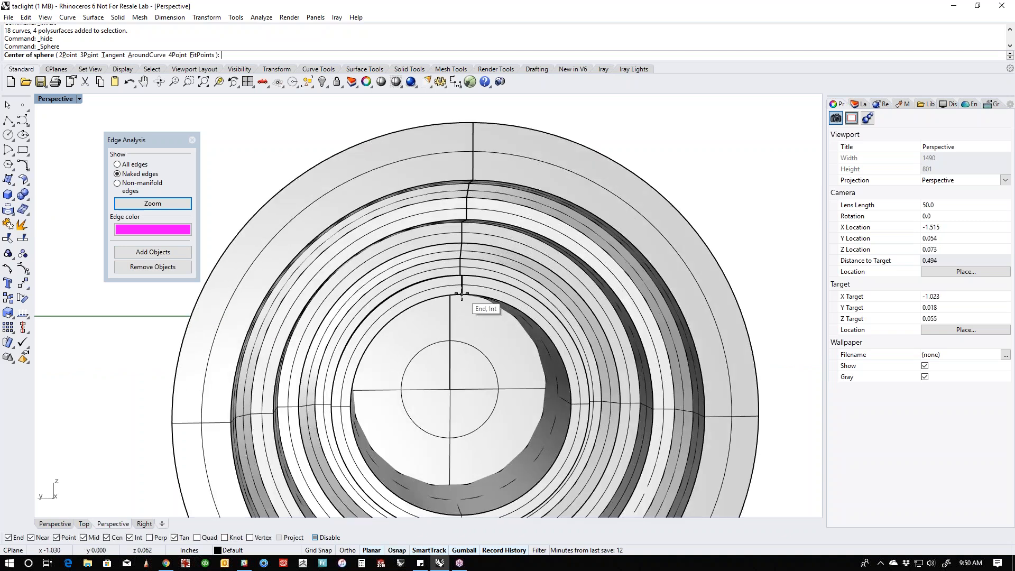
pyautogui.click(462, 295)
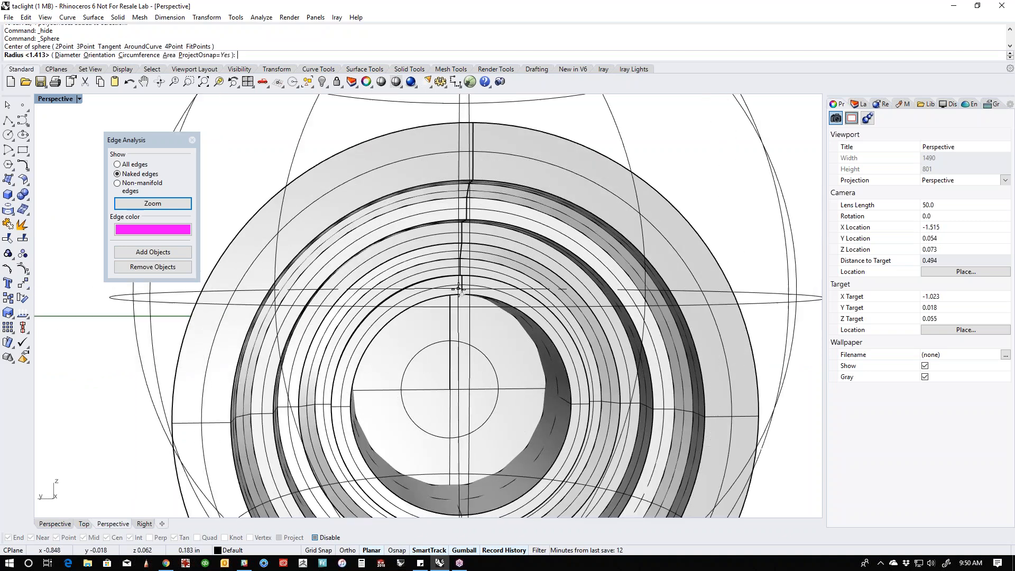
pyautogui.hotkey('ctrl', 'F2')
pyautogui.hotkey('ctrl', 'F3')
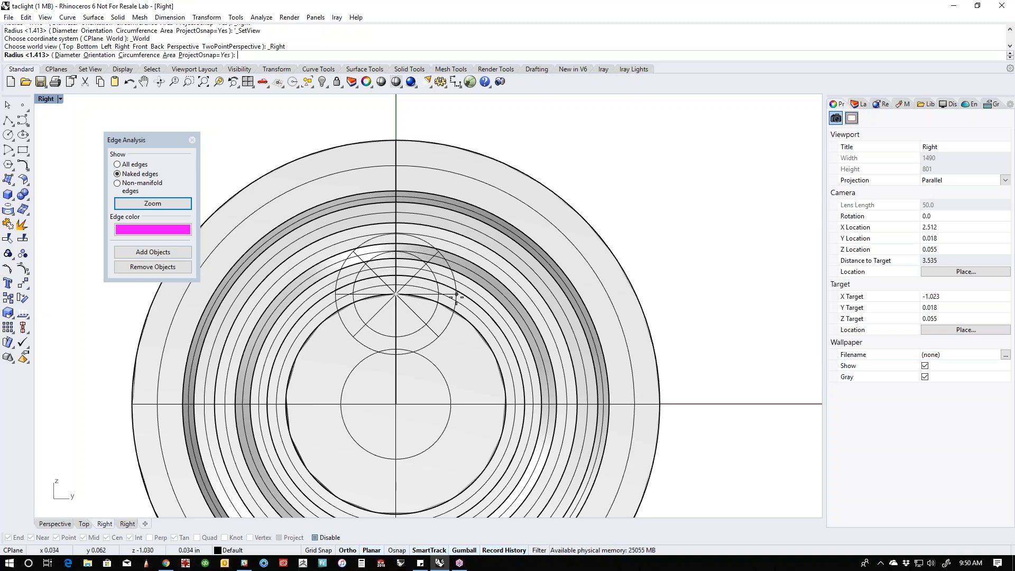
pyautogui.click(448, 297)
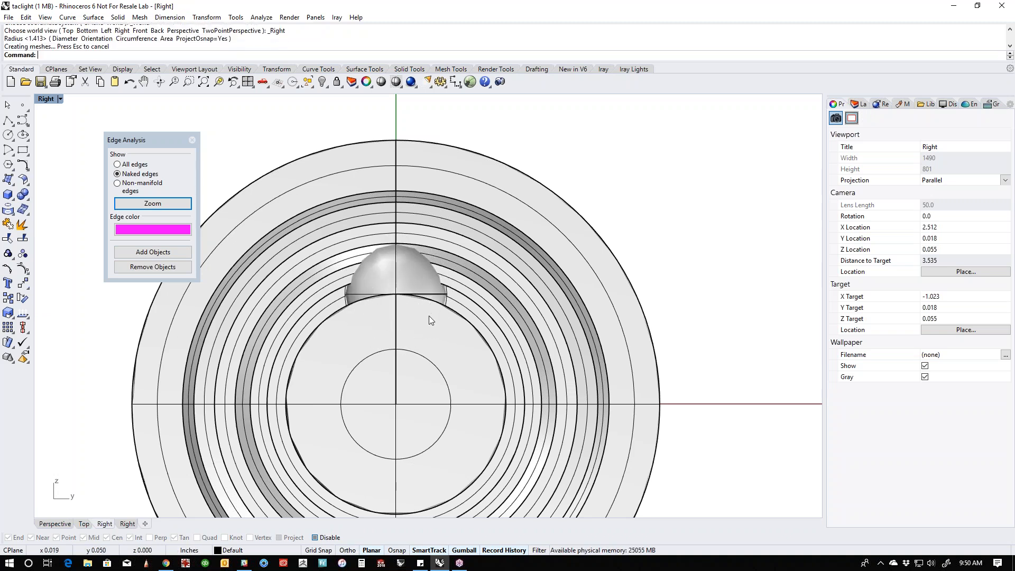
# - Move the sphere slightly outward from the bore rim so it sits against the stepped inner wall
pyautogui.click(417, 279)
pyautogui.moveTo(397, 256); pyautogui.dragTo(390, 260)
pyautogui.hotkey('ctrl', 'F4')
pyautogui.moveTo(372, 296); pyautogui.dragTo(444, 301, button='right')
pyautogui.scroll(12, 426, 310)
pyautogui.scroll(5, 444, 304)
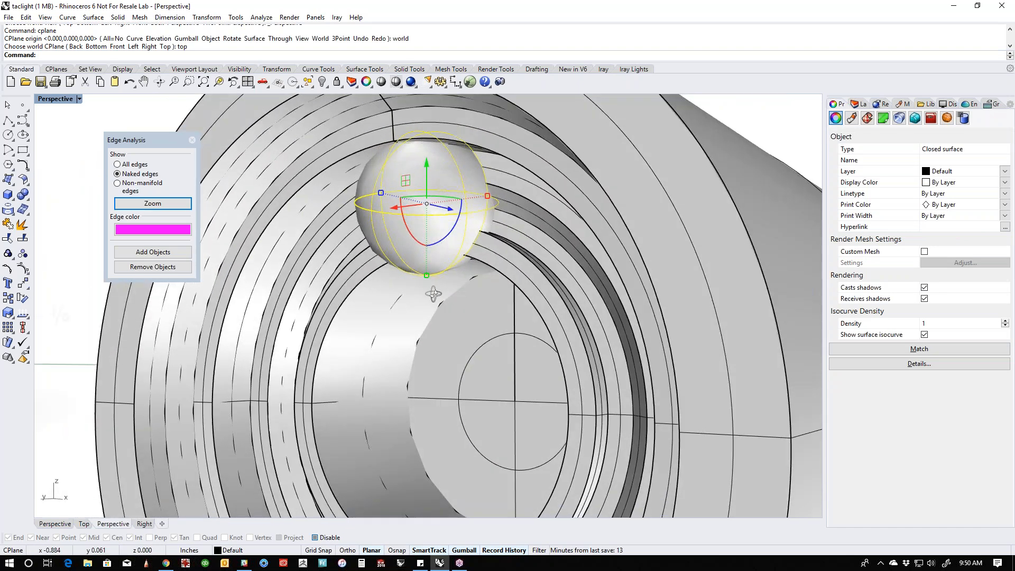
pyautogui.moveTo(429, 168); pyautogui.dragTo(416, 227)
pyautogui.moveTo(476, 233); pyautogui.dragTo(444, 268, button='right')
pyautogui.moveTo(451, 229); pyautogui.dragTo(460, 226)
pyautogui.scroll(-6, 444, 272)
pyautogui.moveTo(445, 281); pyautogui.dragTo(532, 287, button='right')
# - Polar-array the sphere around the reflector's centre in the Left view with 5 items over 360 degrees
pyautogui.hotkey('ctrl', 'F2')
pyautogui.hotkey('ctrl', 'F3')
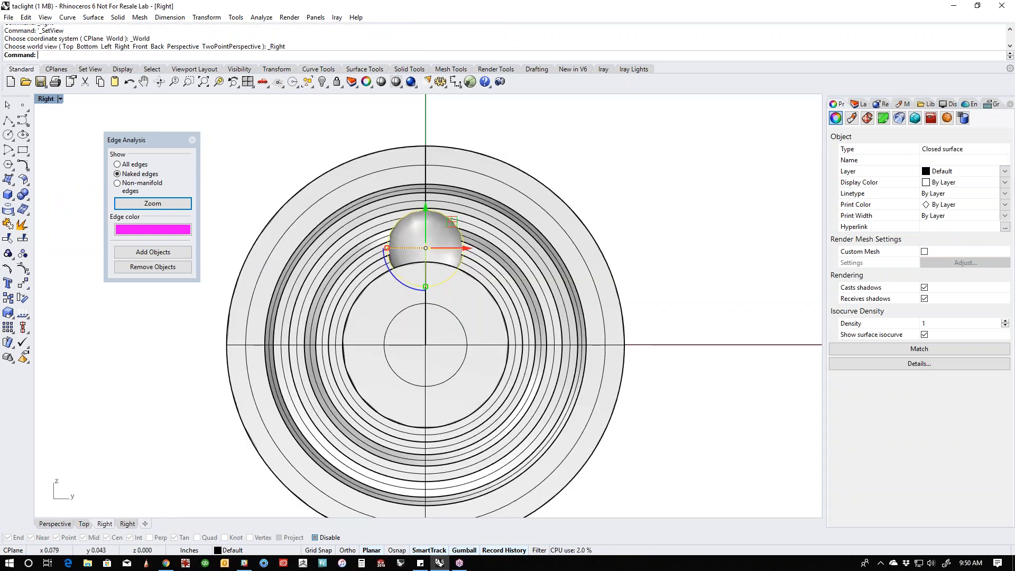
pyautogui.press('Return')
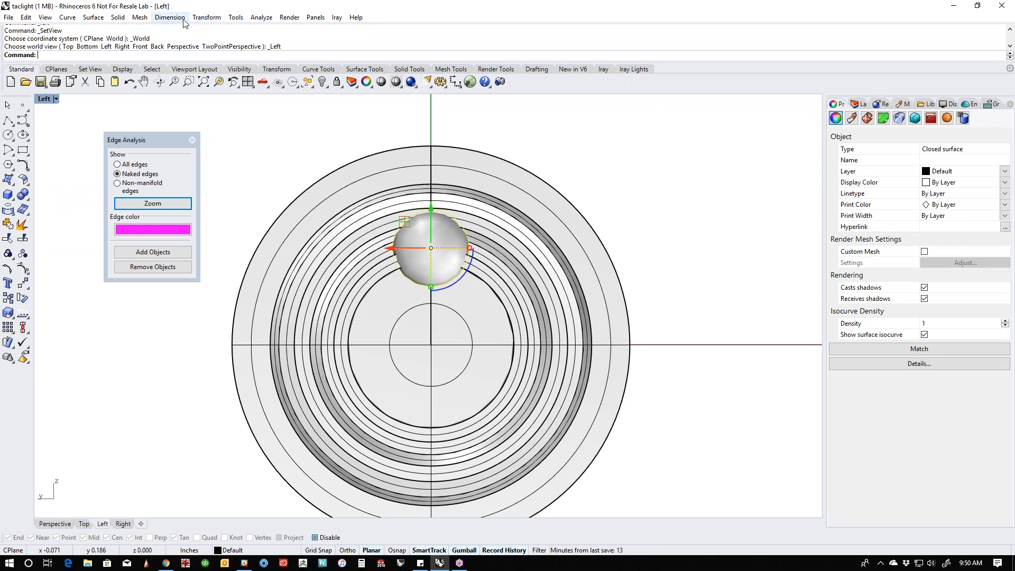
pyautogui.click(207, 17)
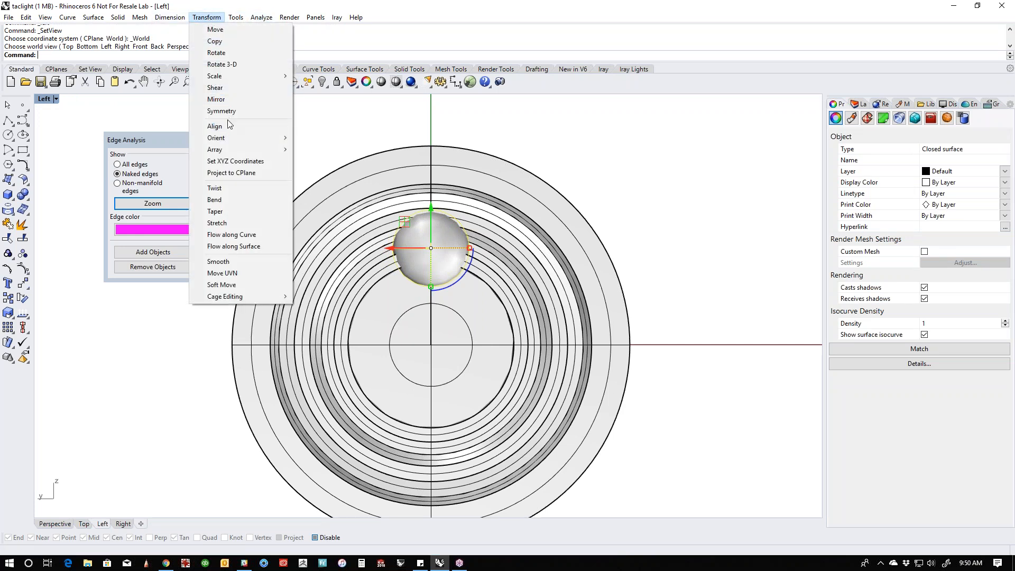
pyautogui.click(315, 161)
pyautogui.click(430, 345)
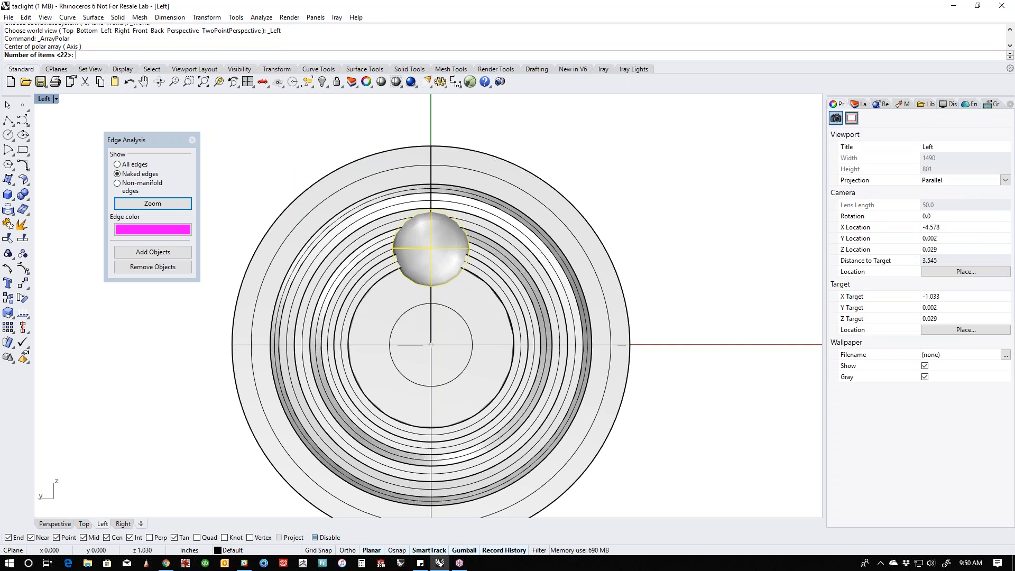
pyautogui.write('5')
pyautogui.press('Return')
pyautogui.press('Return')
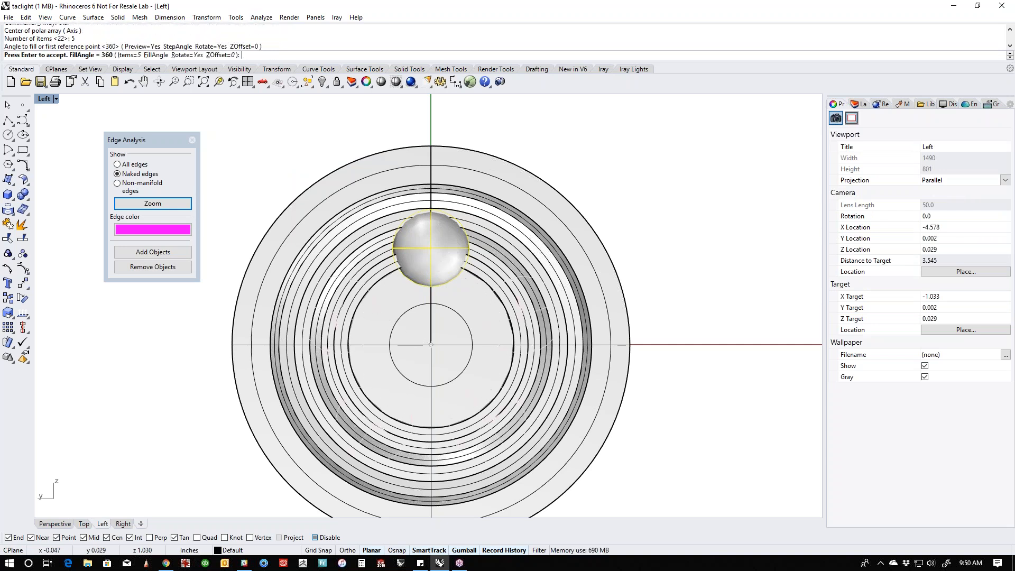
pyautogui.press('Return')
pyautogui.click(225, 285)
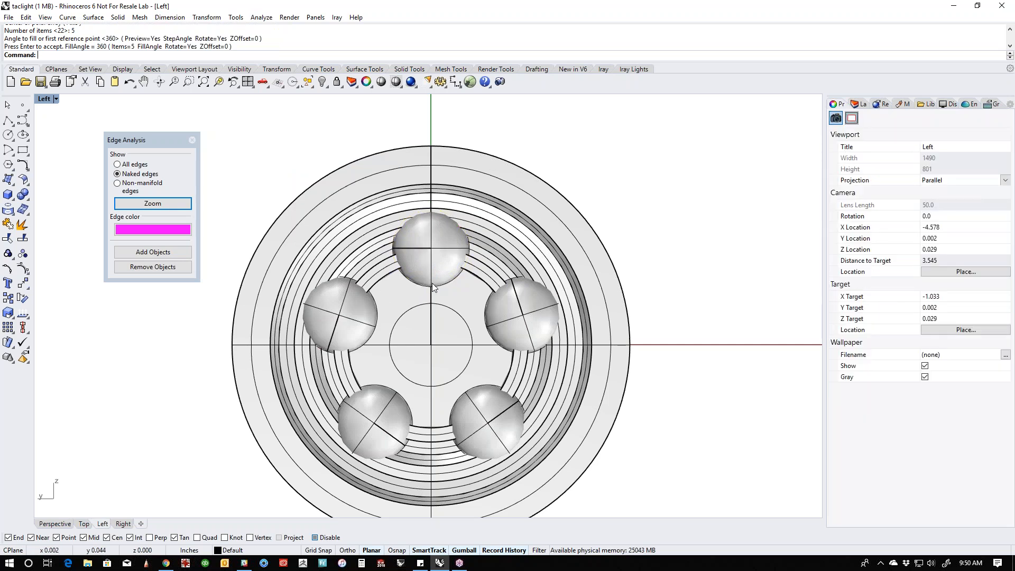
# - Duplicate the uppermost sphere to the reflector's centre and scale the copy uniformly to about 0.058 inch radius
pyautogui.click(431, 282)
pyautogui.moveTo(455, 228); pyautogui.dragTo(432, 345)
pyautogui.moveTo(431, 383); pyautogui.dragTo(431, 423)
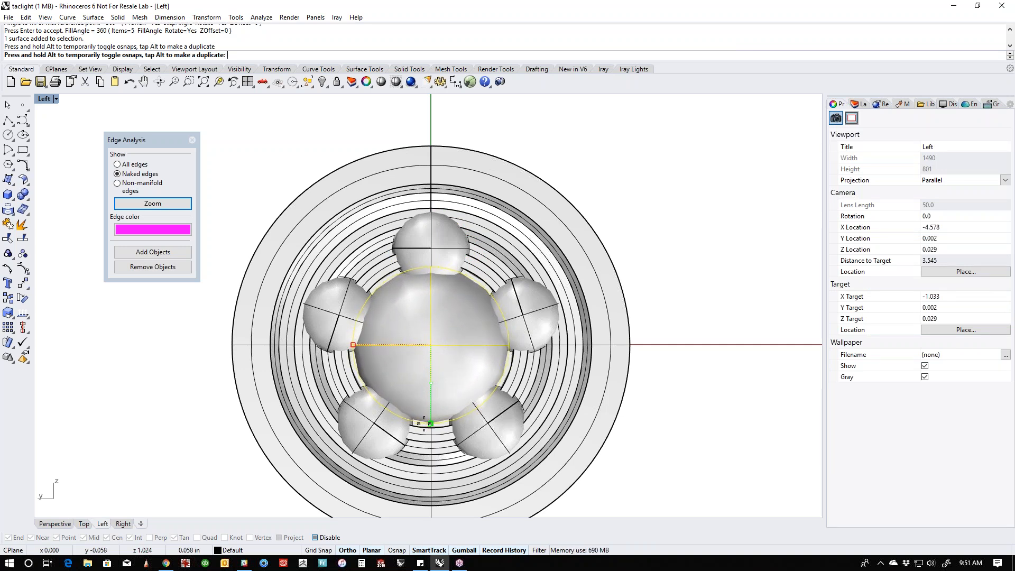
pyautogui.moveTo(431, 423); pyautogui.dragTo(431, 423)
# - Boolean-union the five outer spheres with the large central sphere
pyautogui.keyDown('shift'); pyautogui.click(375, 433); pyautogui.keyUp('shift')
pyautogui.keyDown('shift'); pyautogui.click(334, 316); pyautogui.keyUp('shift')
pyautogui.keyDown('shift'); pyautogui.click(431, 238); pyautogui.keyUp('shift')
pyautogui.keyDown('shift'); pyautogui.click(541, 321); pyautogui.keyUp('shift')
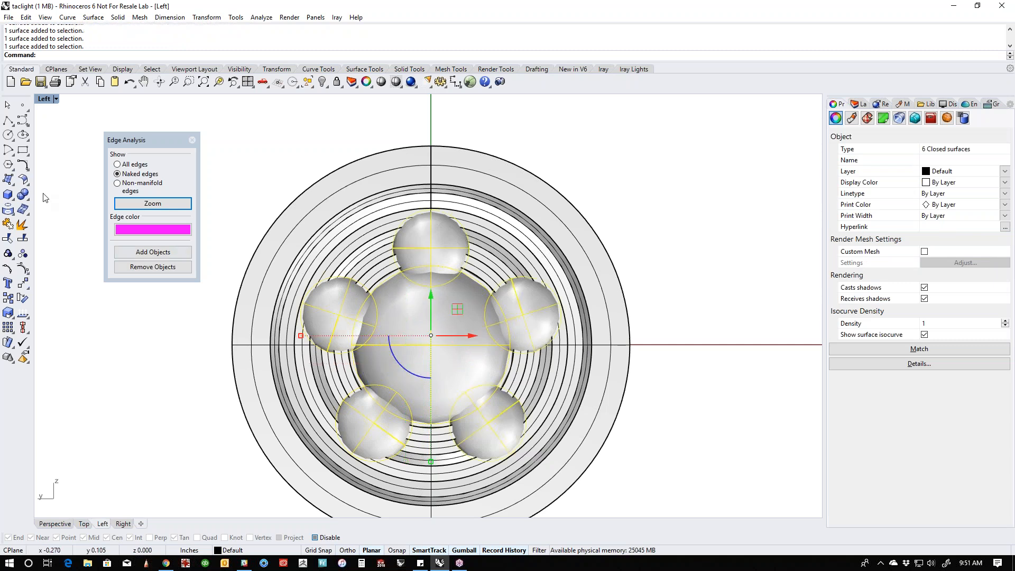
pyautogui.click(22, 195)
pyautogui.moveTo(456, 404); pyautogui.dragTo(493, 380, button='right')
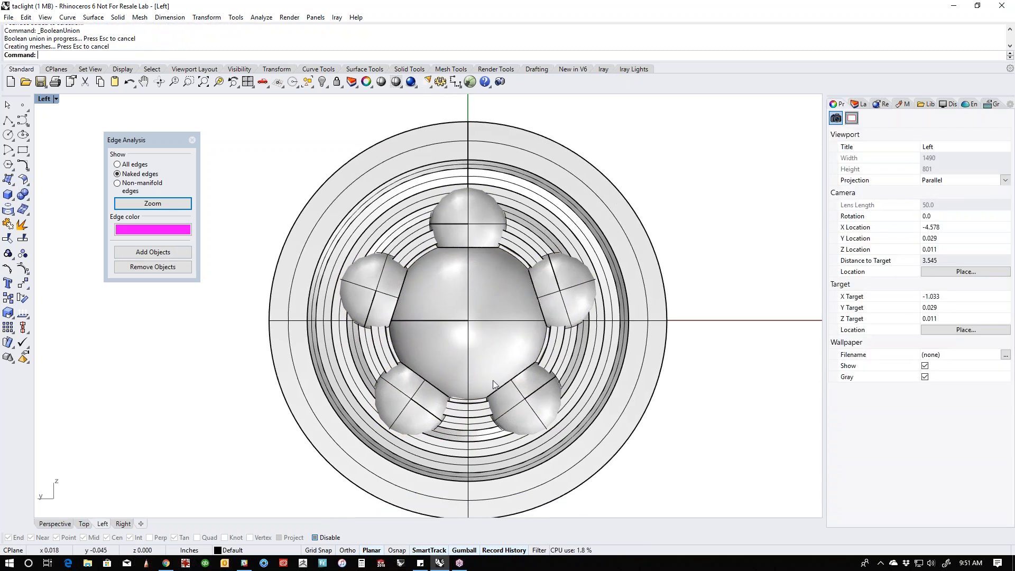
# - Isolate the merged sphere cluster in the Perspective view by hiding all other objects
pyautogui.write('p')
pyautogui.press('Return')
pyautogui.scroll(8, 417, 327)
pyautogui.moveTo(417, 327); pyautogui.dragTo(439, 367, button='right')
pyautogui.scroll(5, 417, 327)
pyautogui.click(497, 316)
pyautogui.moveTo(439, 367)
pyautogui.mouseDown(button='right')
pyautogui.moveTo(525, 360)
pyautogui.moveTo(447, 369)
pyautogui.mouseUp(button='right')
pyautogui.write('ii')
pyautogui.press('Return')
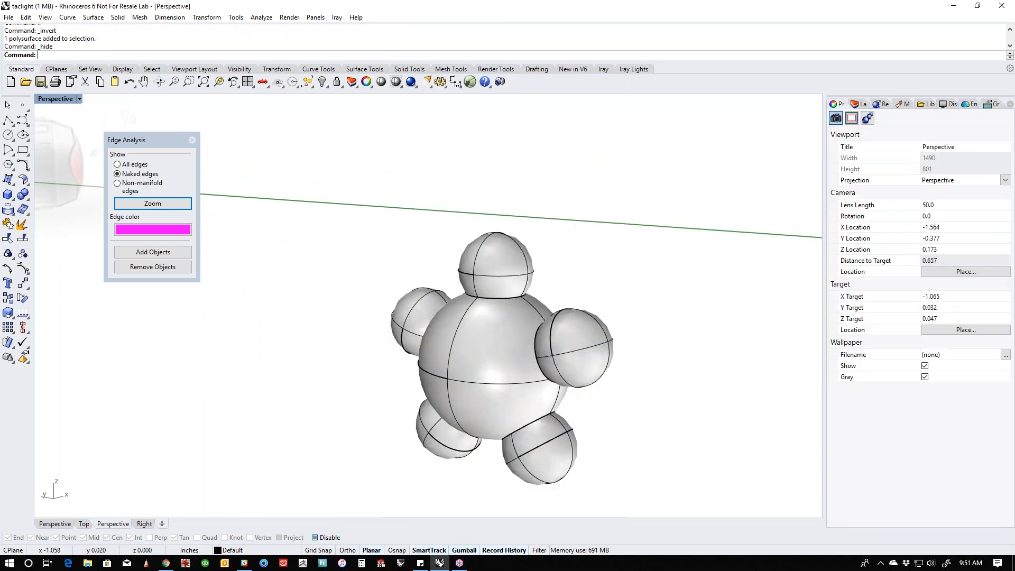
# - Draw a vertical line in the Front view through the whole sphere cluster, slightly forward of its centre
pyautogui.hotkey('ctrl', 'F2')
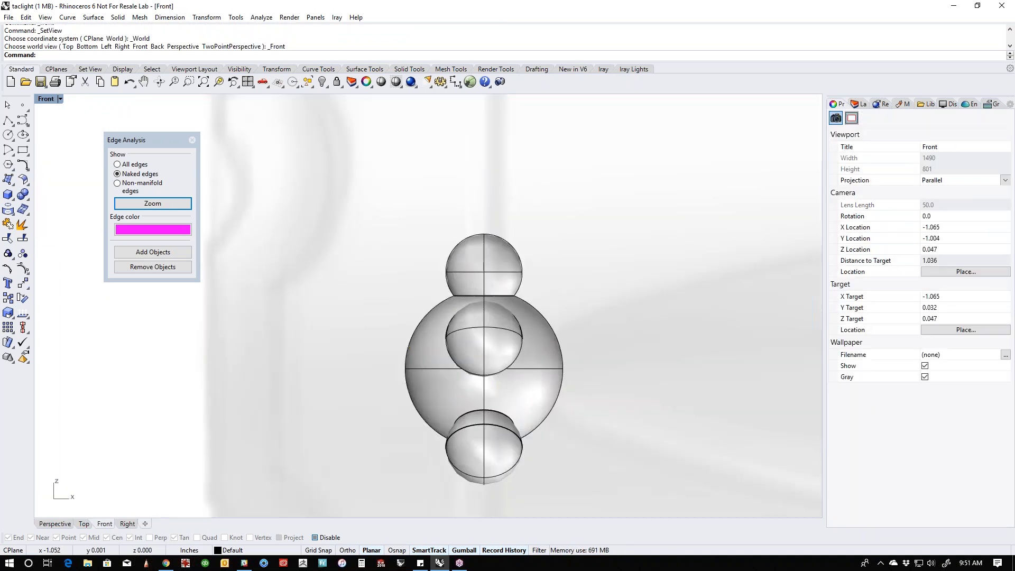
pyautogui.moveTo(480, 374); pyautogui.dragTo(482, 356, button='right')
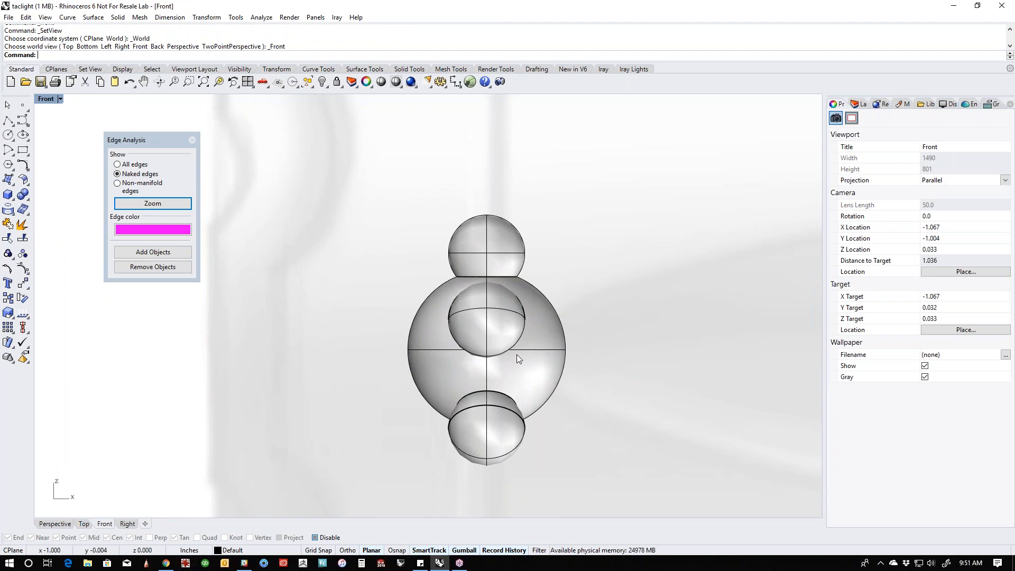
pyautogui.click(8, 120)
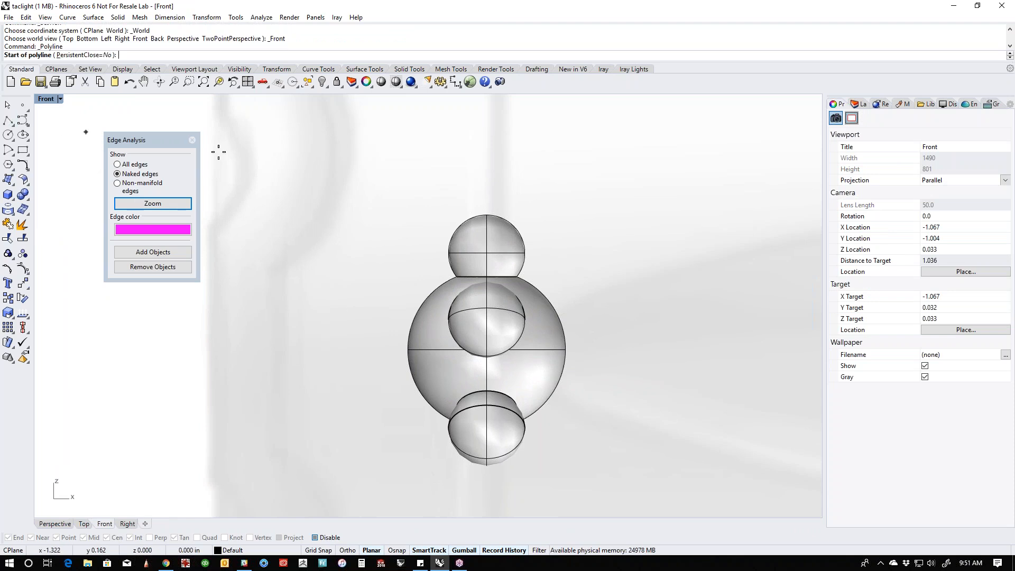
pyautogui.click(481, 206)
pyautogui.click(475, 483)
pyautogui.press('Return')
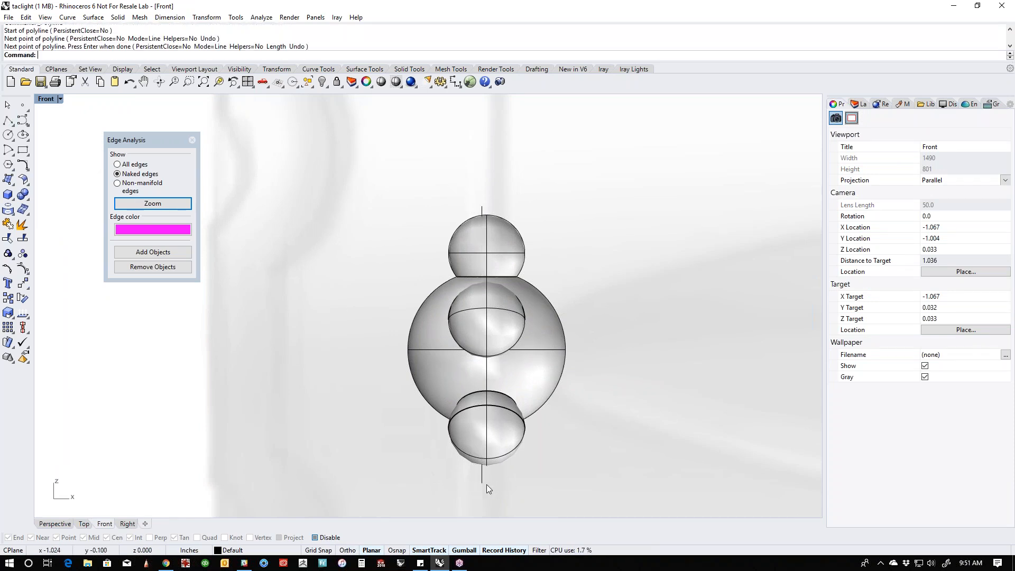
# - Trim away the rear half of the sphere cluster with the vertical line as the cutter
pyautogui.click(484, 483)
pyautogui.hotkey('ctrl', 't')
pyautogui.click(521, 433)
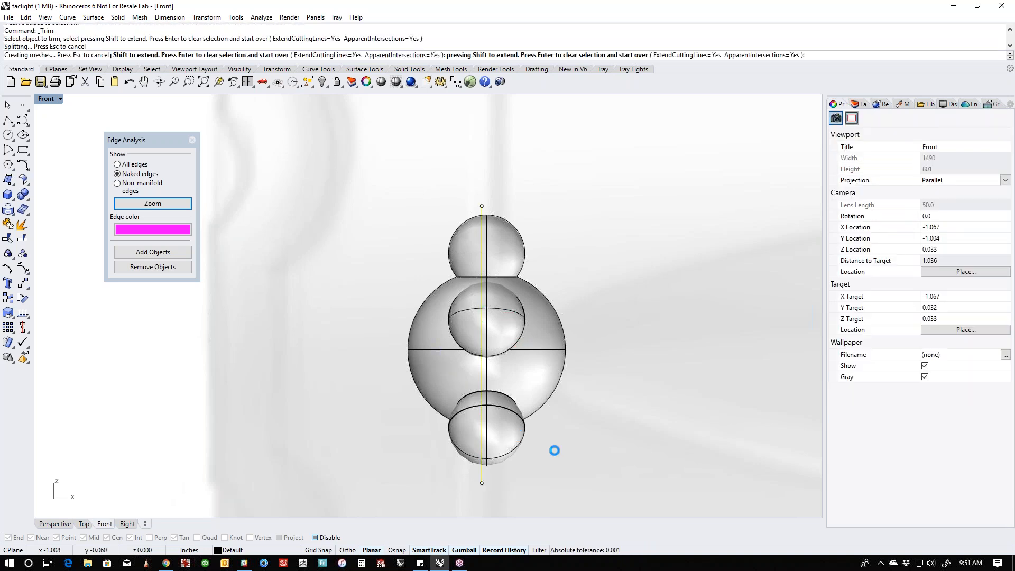
pyautogui.press('Return')
pyautogui.press('F4')
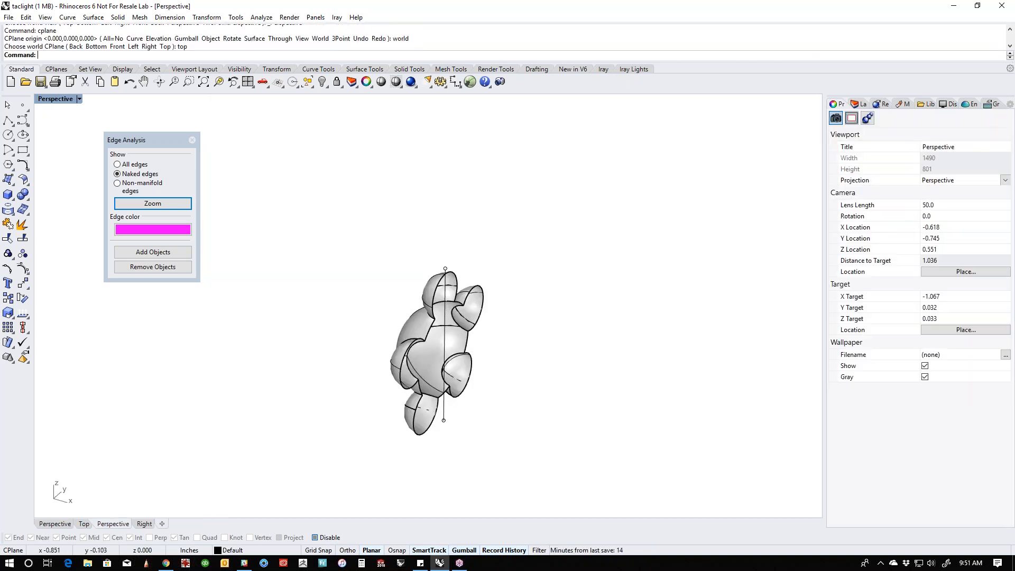
pyautogui.moveTo(466, 420); pyautogui.dragTo(474, 404, button='right')
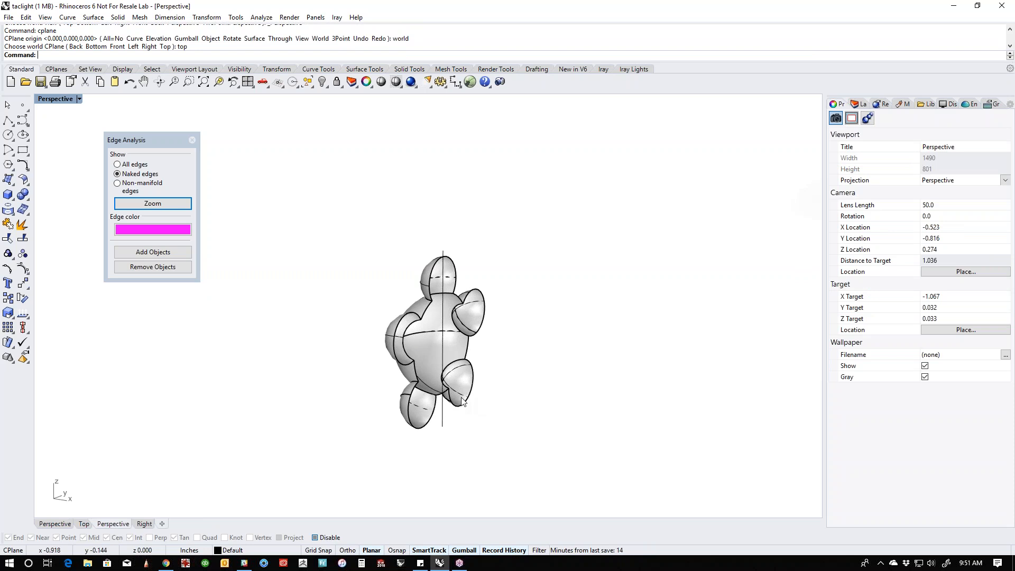
# - Cap the open flat side of the trimmed sphere cluster
pyautogui.click(466, 403)
pyautogui.write('Cap')
pyautogui.press('Return')
pyautogui.press('Escape')
pyautogui.moveTo(485, 402); pyautogui.dragTo(436, 370, button='right')
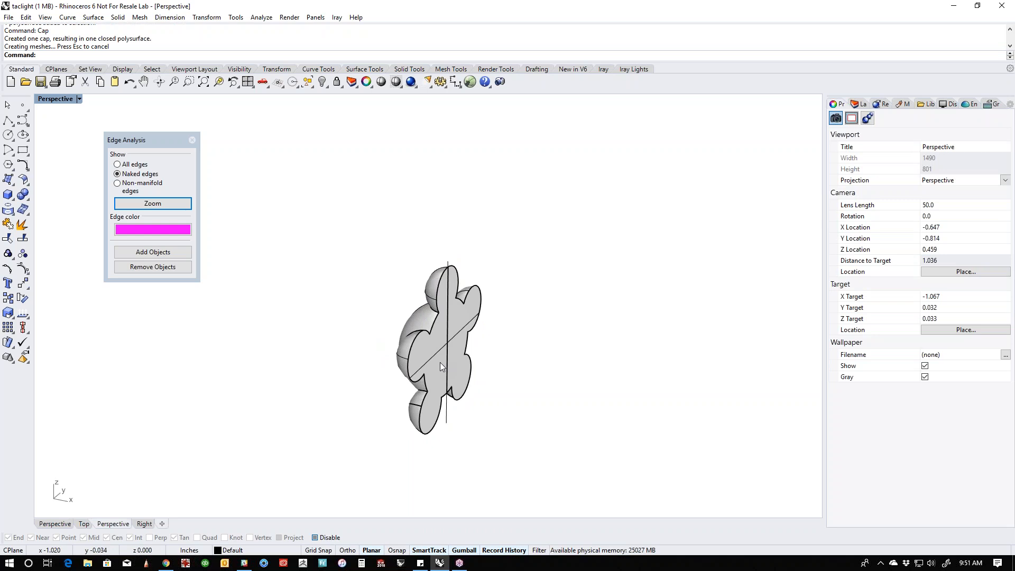
# - Show all hidden objects again and view the capped cluster inside the flashlight head
pyautogui.click(440, 363)
pyautogui.moveTo(466, 347); pyautogui.dragTo(567, 371)
pyautogui.click(649, 411)
pyautogui.moveTo(649, 410); pyautogui.dragTo(478, 389, button='right')
pyautogui.click(536, 369)
pyautogui.press('Escape')
pyautogui.write('v')
pyautogui.press('Return')
pyautogui.scroll(4, 463, 383)
# - Boolean-subtract the capped sphere cluster from the stepped reflector
pyautogui.middleClick(479, 399)
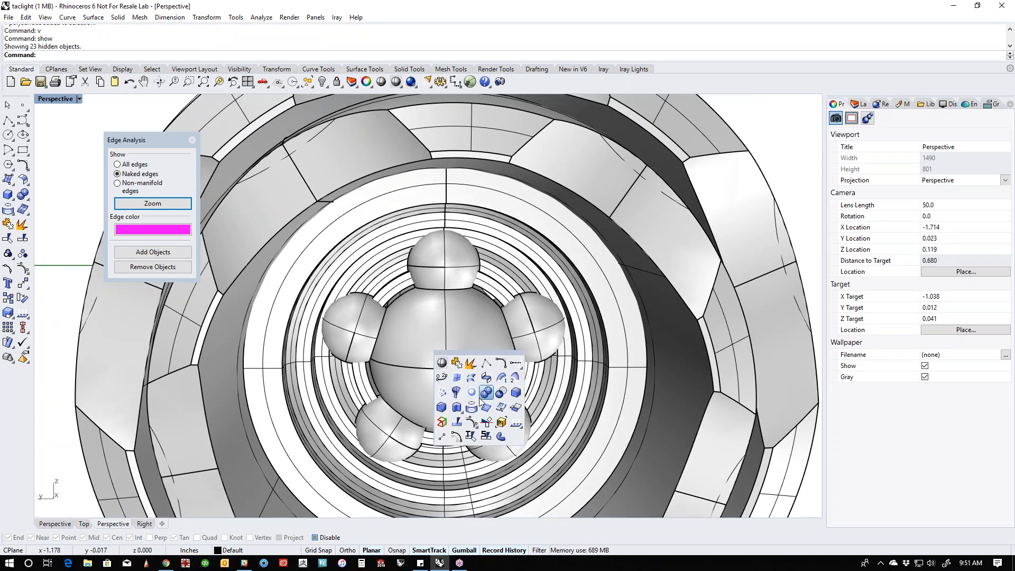
pyautogui.click(501, 393)
pyautogui.click(499, 294)
pyautogui.press('Return')
pyautogui.click(533, 340)
pyautogui.press('Return')
# - Examine how the spherical forms meet the reflector inside the head, and dismiss the background downloader notification
pyautogui.moveTo(484, 369); pyautogui.dragTo(414, 354, button='right')
pyautogui.scroll(-6, 438, 363)
pyautogui.scroll(6, 415, 355)
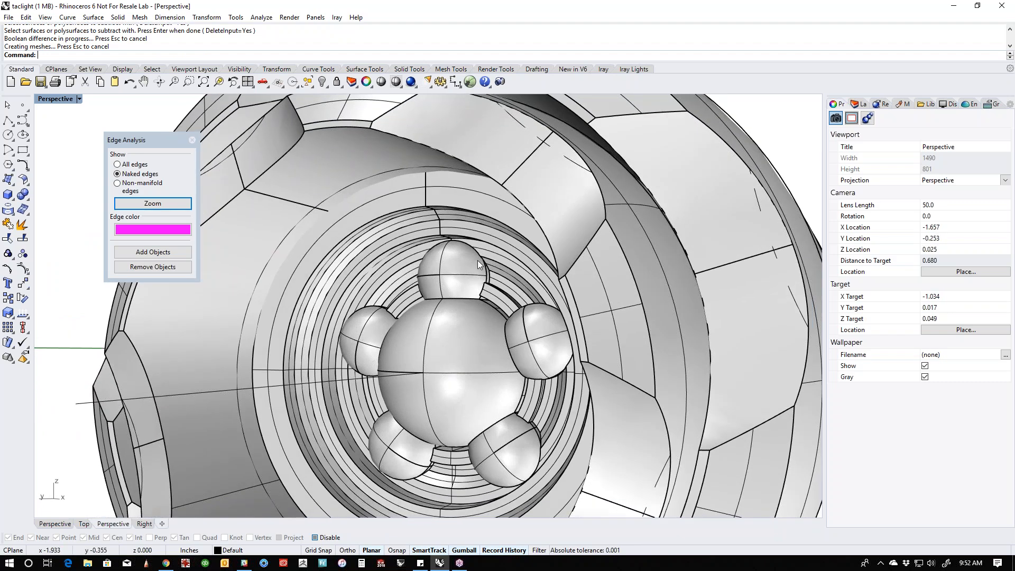
pyautogui.moveTo(388, 374)
pyautogui.mouseDown(button='right')
pyautogui.moveTo(413, 365)
pyautogui.moveTo(384, 366)
pyautogui.mouseUp(button='right')
pyautogui.click(314, 380)
pyautogui.keyDown('shift'); pyautogui.click(314, 380); pyautogui.keyUp('shift')
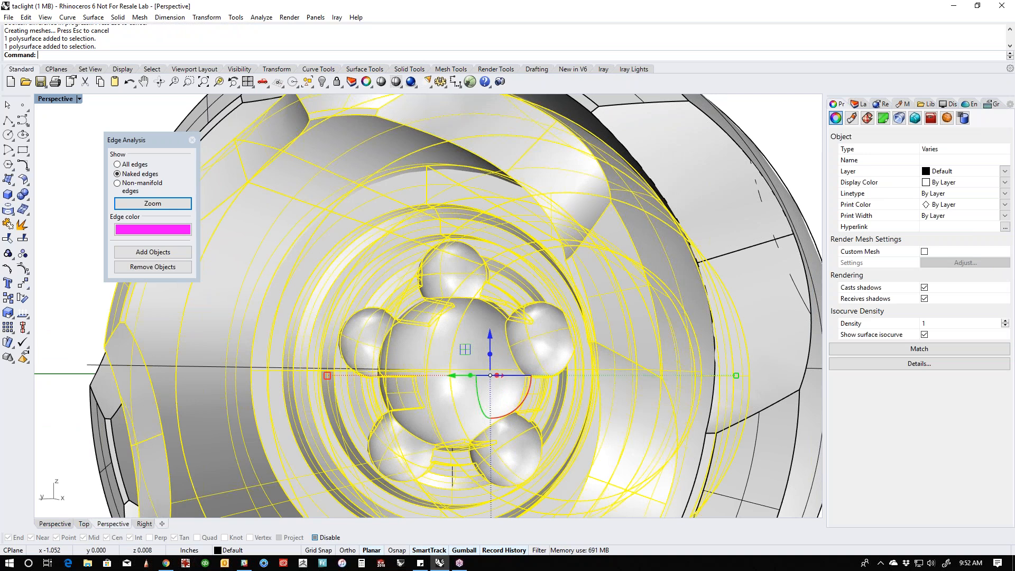
pyautogui.scroll(-6, 320, 381)
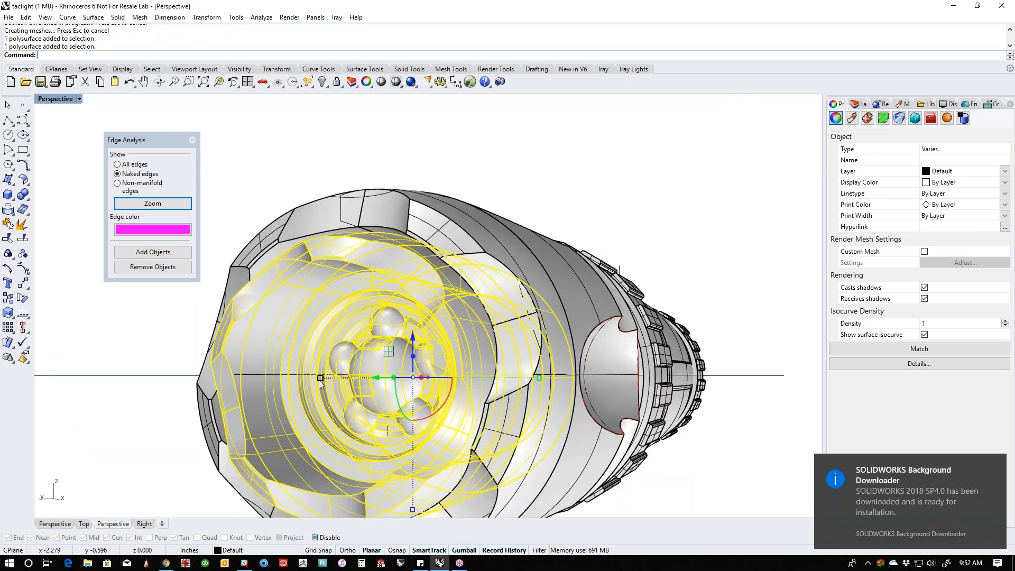
pyautogui.click(746, 495)
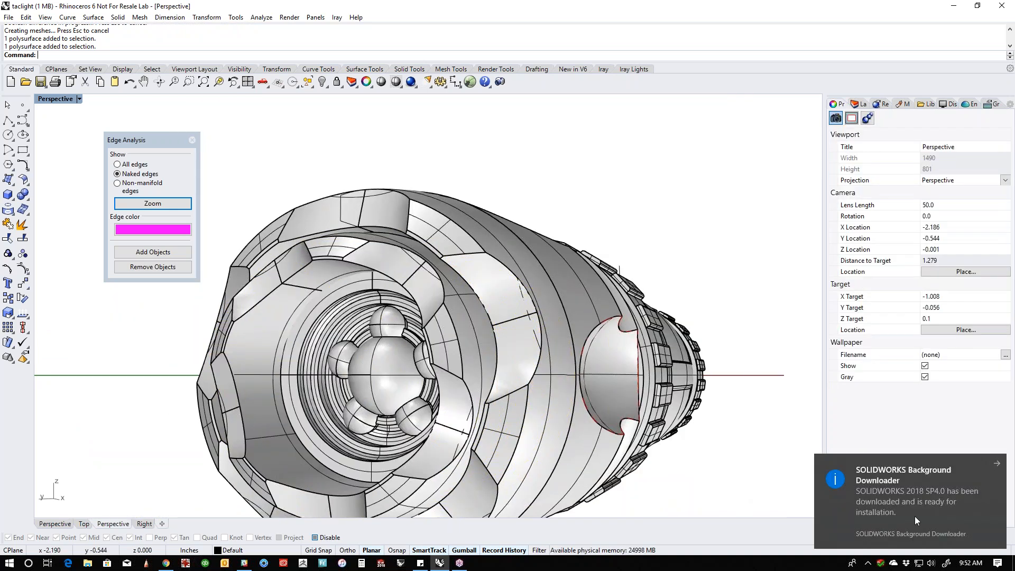
pyautogui.click(997, 464)
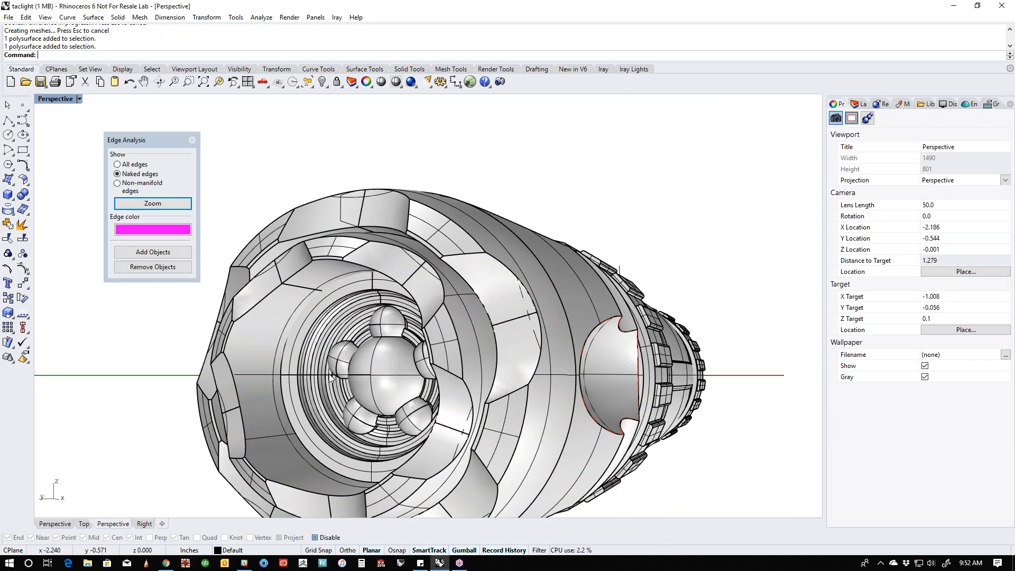
# - Isolate the reflector with its spherical details by hiding all other objects
pyautogui.scroll(6, 363, 385)
pyautogui.click(363, 385)
pyautogui.write('ii')
pyautogui.press('Return')
pyautogui.keyDown('shift'); pyautogui.moveTo(476, 444); pyautogui.dragTo(423, 415, button='right'); pyautogui.keyUp('shift')
pyautogui.scroll(-2, 327, 228)
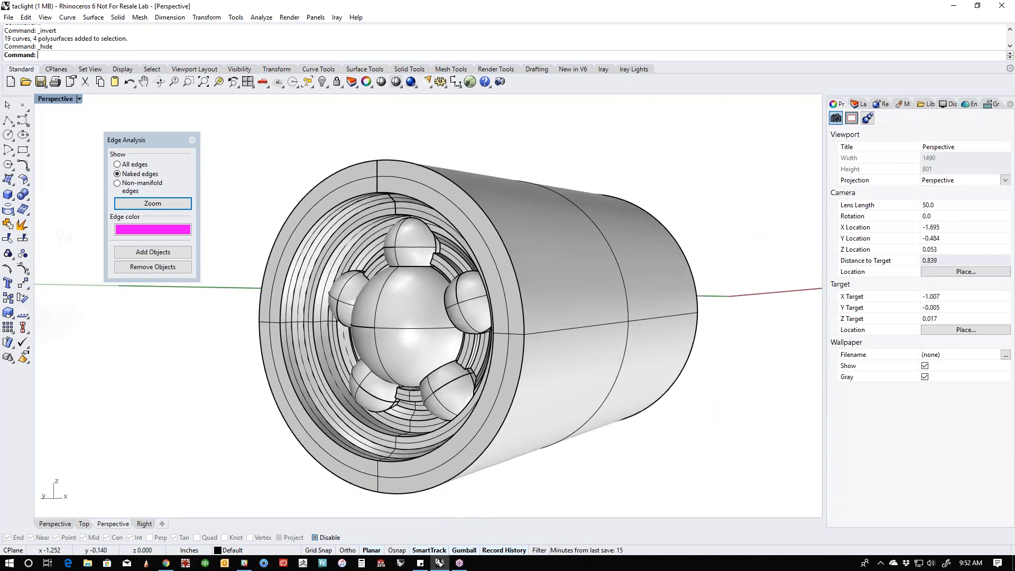
# - Create a sphere centred on the reflector's front opening, sized to nearly fill the opening
pyautogui.click(13, 200)
pyautogui.click(53, 200)
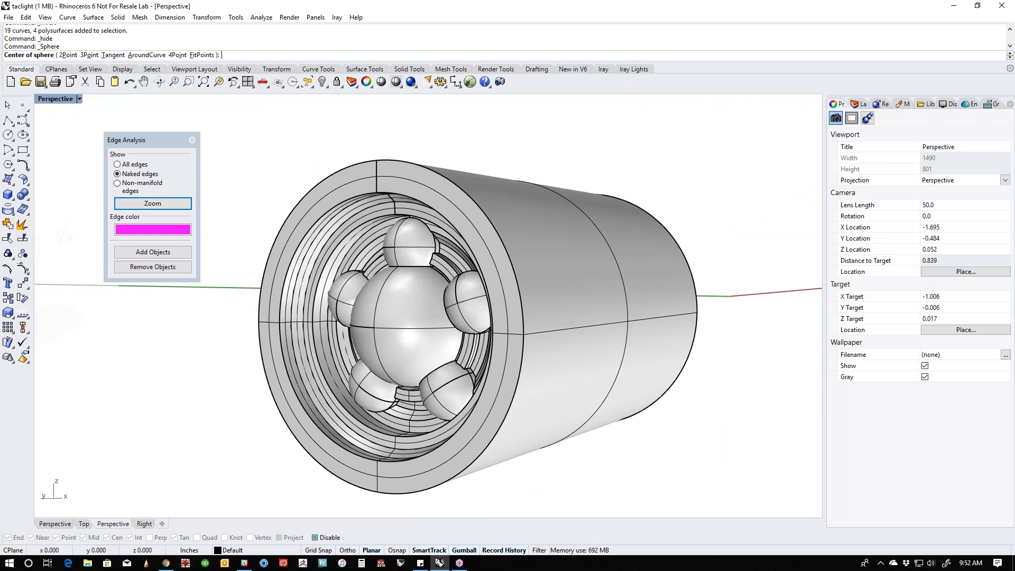
pyautogui.keyDown('alt'); pyautogui.click(344, 473); pyautogui.keyUp('alt')
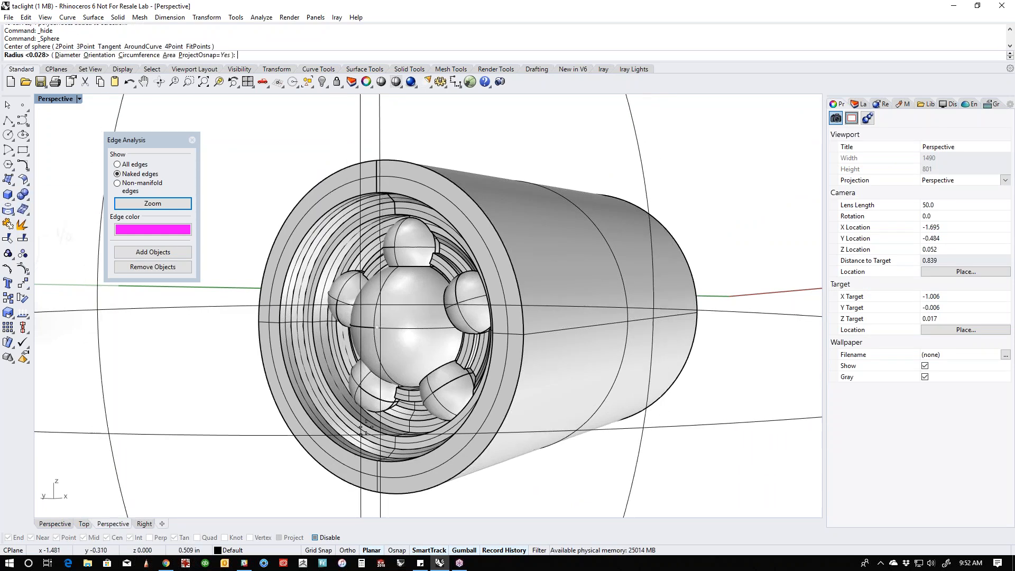
pyautogui.scroll(-4, 364, 338)
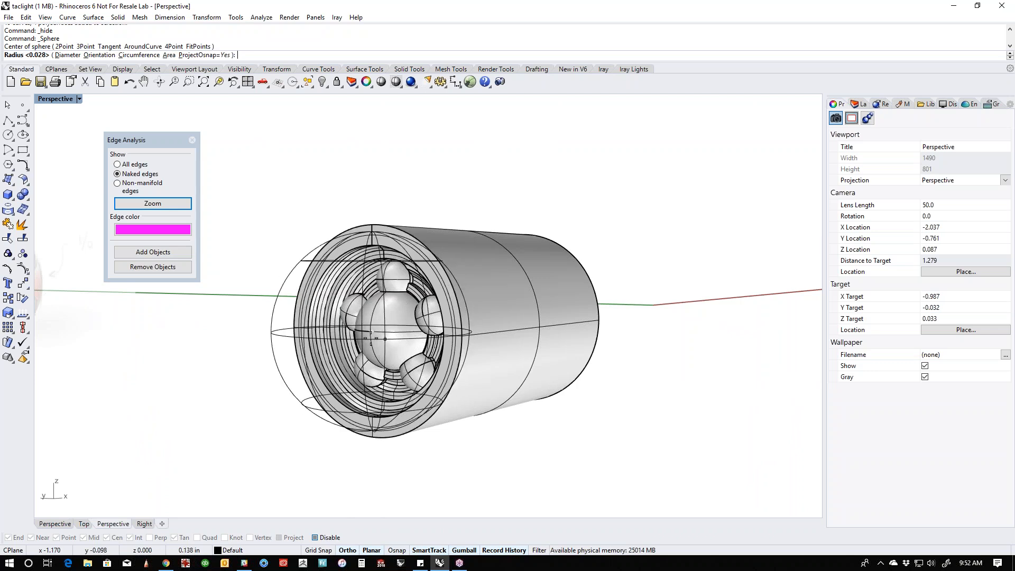
pyautogui.click(290, 334)
pyautogui.moveTo(474, 369); pyautogui.dragTo(502, 386, button='right')
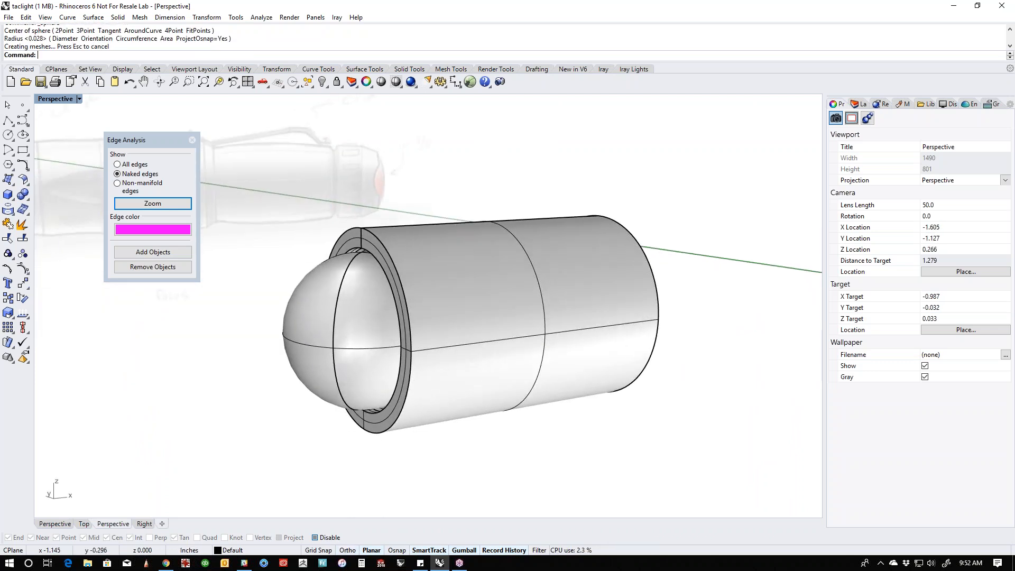
# - In a wireframe Front view, flatten the new sphere to about half its depth and move it inward until its front meets the reflector's face
pyautogui.hotkey('ctrl', 'F2')
pyautogui.scroll(4, 341, 341)
pyautogui.middleClick(340, 341)
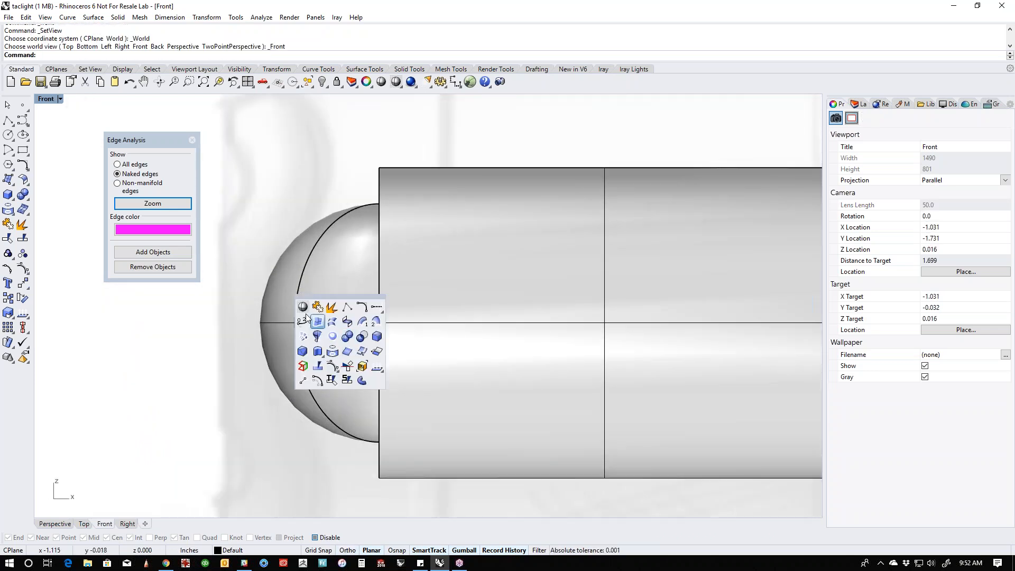
pyautogui.click(311, 316)
pyautogui.click(325, 303)
pyautogui.scroll(-2, 346, 350)
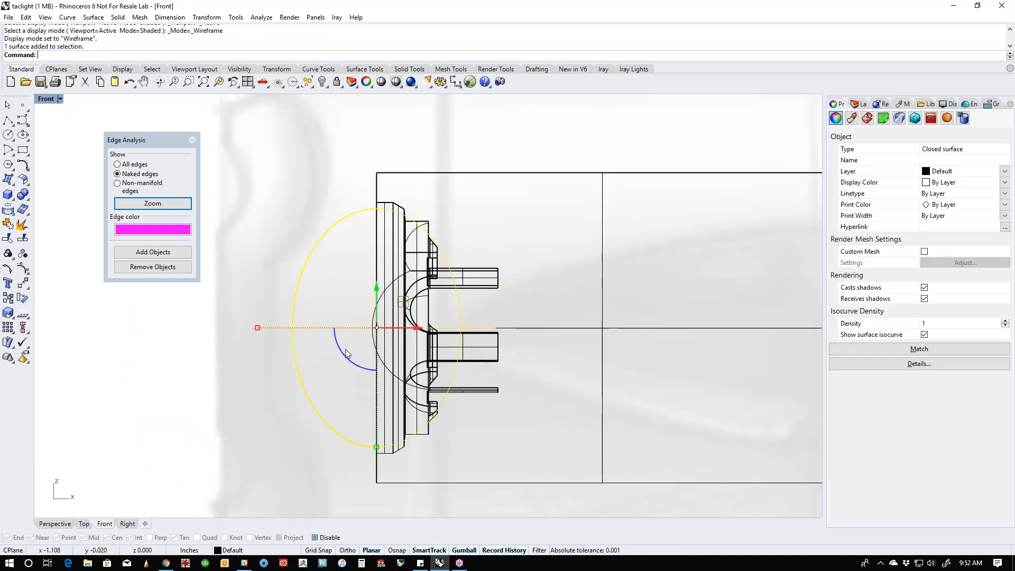
pyautogui.moveTo(316, 333); pyautogui.dragTo(335, 332)
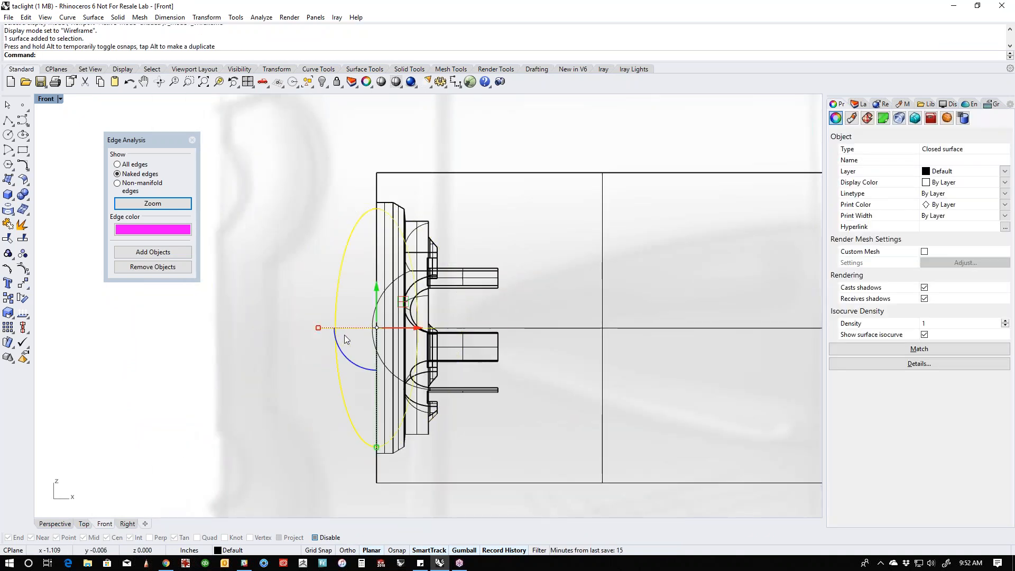
pyautogui.moveTo(425, 328)
pyautogui.mouseDown()
pyautogui.moveTo(438, 328)
pyautogui.moveTo(418, 328)
pyautogui.mouseUp()
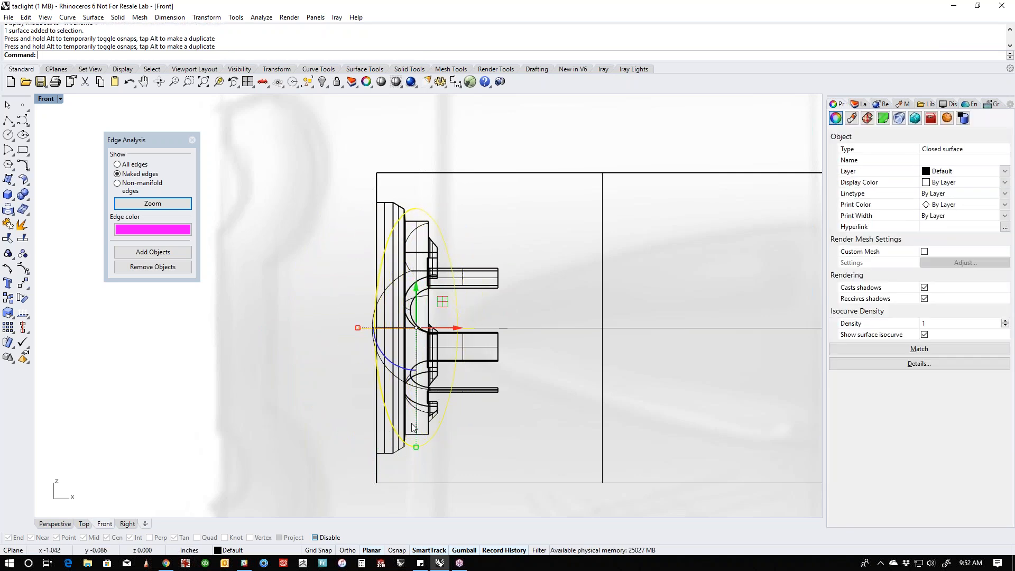
pyautogui.click(340, 410)
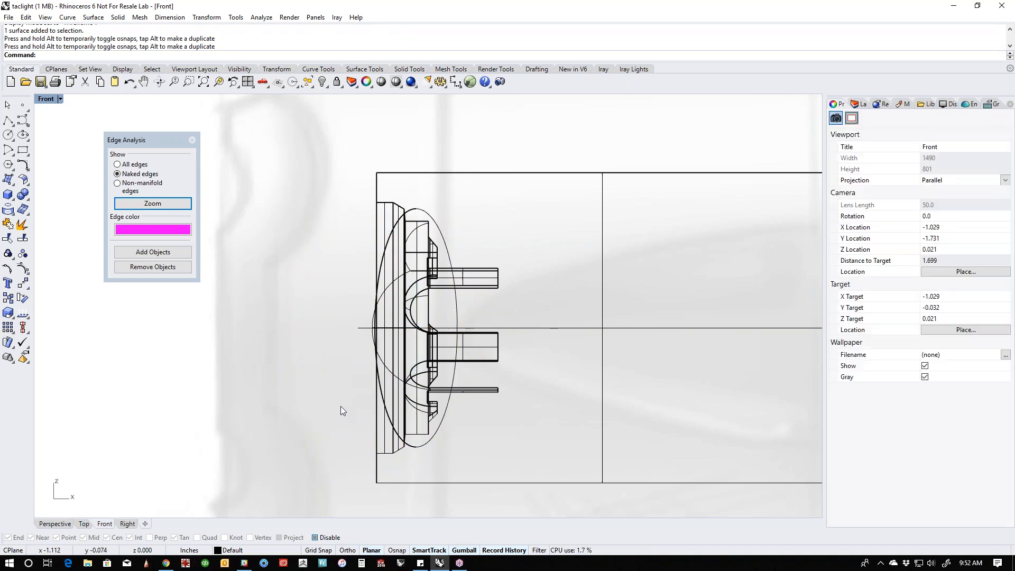
# - Examine in a shaded Perspective view how the flattened sphere fits into the reflector's front opening
pyautogui.hotkey('ctrl', 'F4')
pyautogui.moveTo(341, 406); pyautogui.dragTo(445, 396, button='right')
pyautogui.middleClick(444, 396)
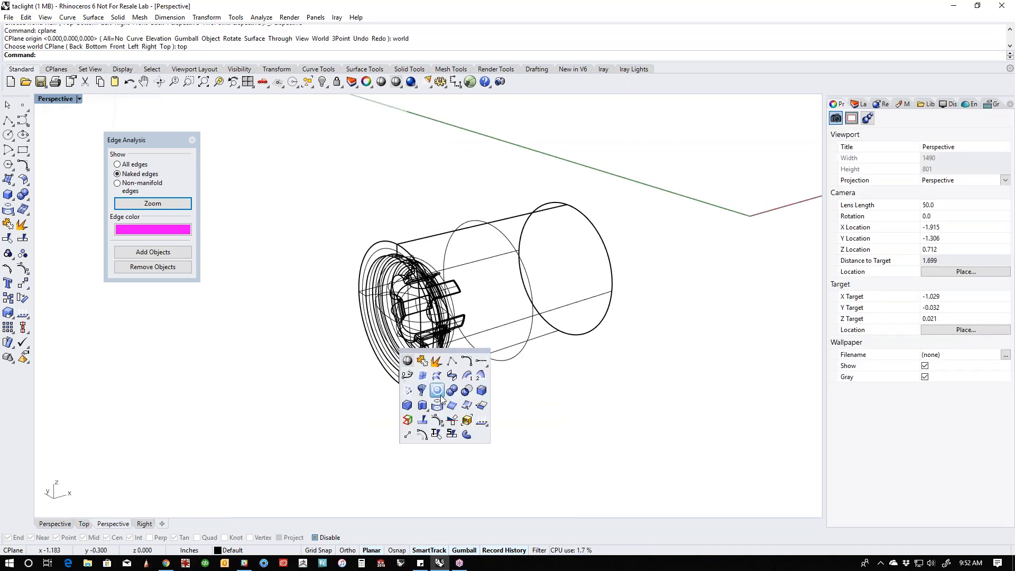
pyautogui.click(407, 362)
pyautogui.moveTo(420, 356)
pyautogui.mouseDown(button='right')
pyautogui.moveTo(458, 398)
pyautogui.moveTo(516, 404)
pyautogui.moveTo(532, 387)
pyautogui.mouseUp(button='right')
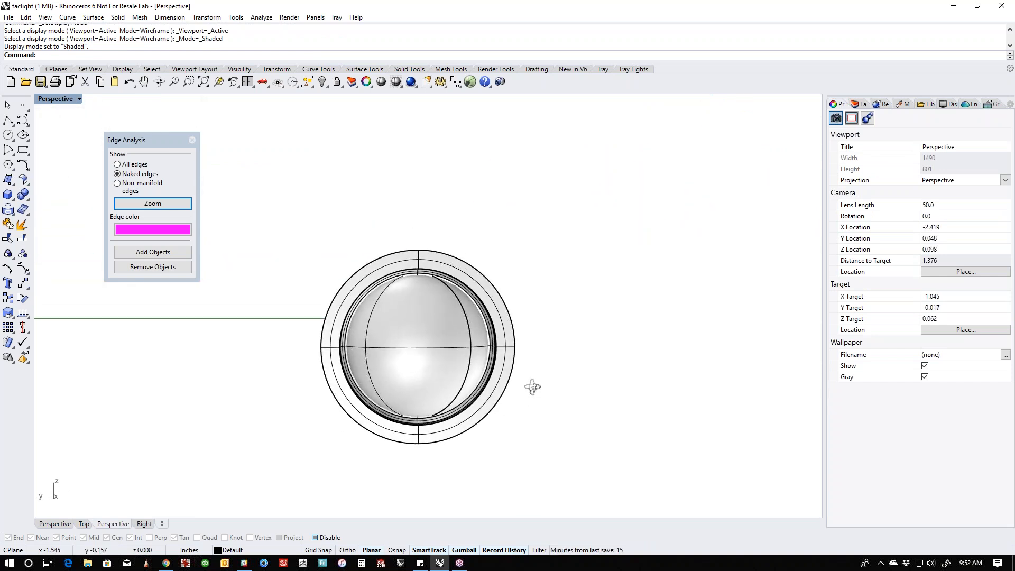
pyautogui.scroll(5, 471, 362)
pyautogui.moveTo(470, 362); pyautogui.dragTo(449, 373, button='right')
pyautogui.click(473, 434)
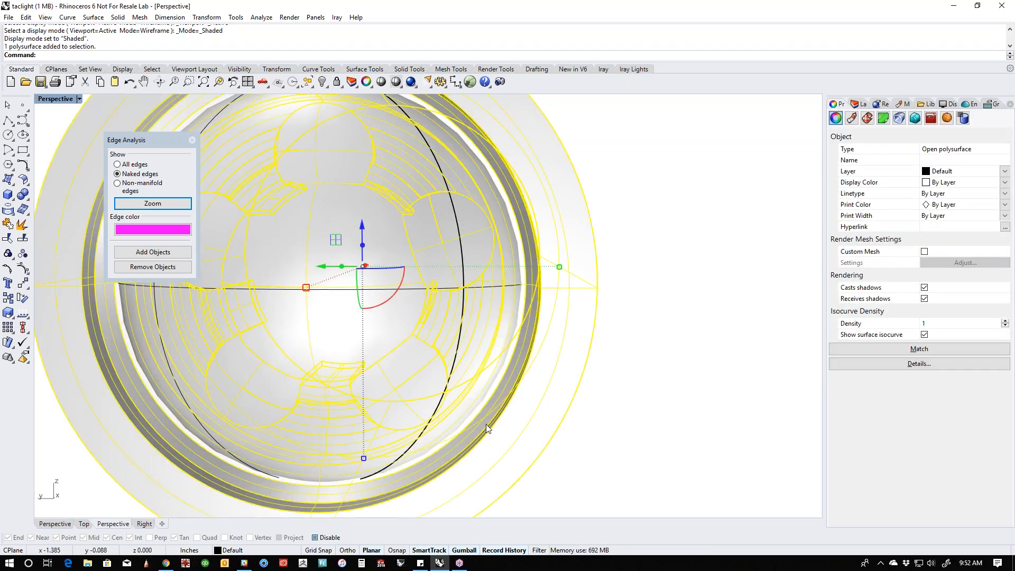
pyautogui.click(597, 417)
pyautogui.moveTo(603, 417); pyautogui.dragTo(506, 414, button='right')
# - Trim off the part of the flattened sphere behind the reflector, using the reflector polysurface as cutter, and delete the five leftover pieces
pyautogui.middleClick(526, 423)
pyautogui.rightClick(488, 389)
pyautogui.scroll(5, 439, 285)
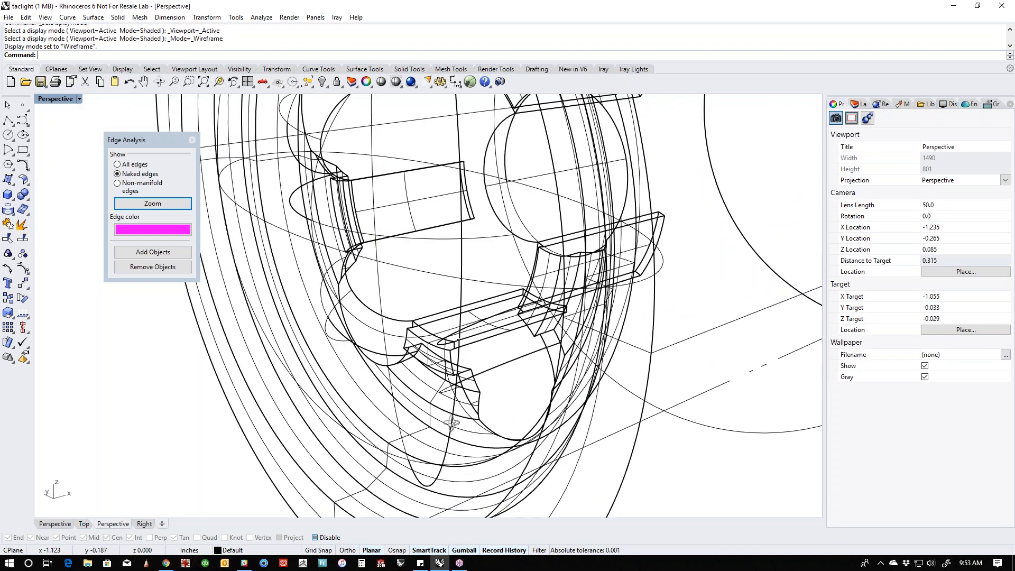
pyautogui.click(312, 470)
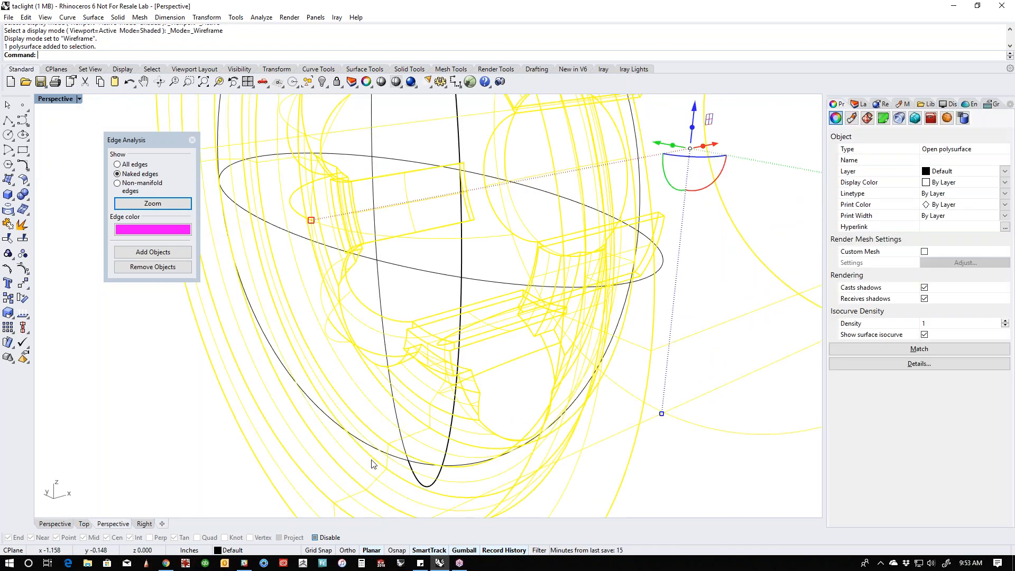
pyautogui.hotkey('ctrl', 't')
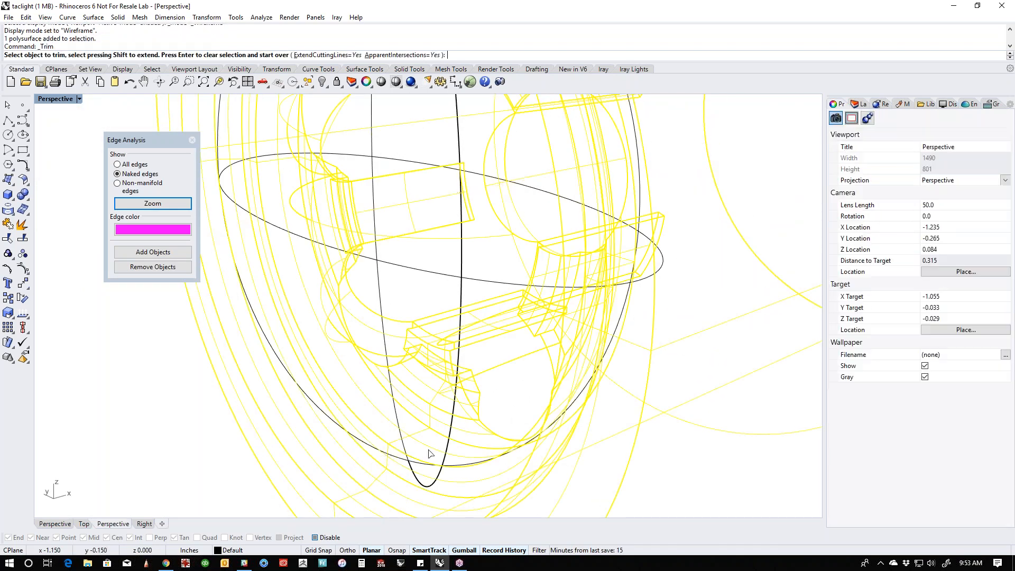
pyautogui.click(660, 275)
pyautogui.moveTo(656, 296); pyautogui.dragTo(540, 371, button='right')
pyautogui.scroll(-8, 568, 339)
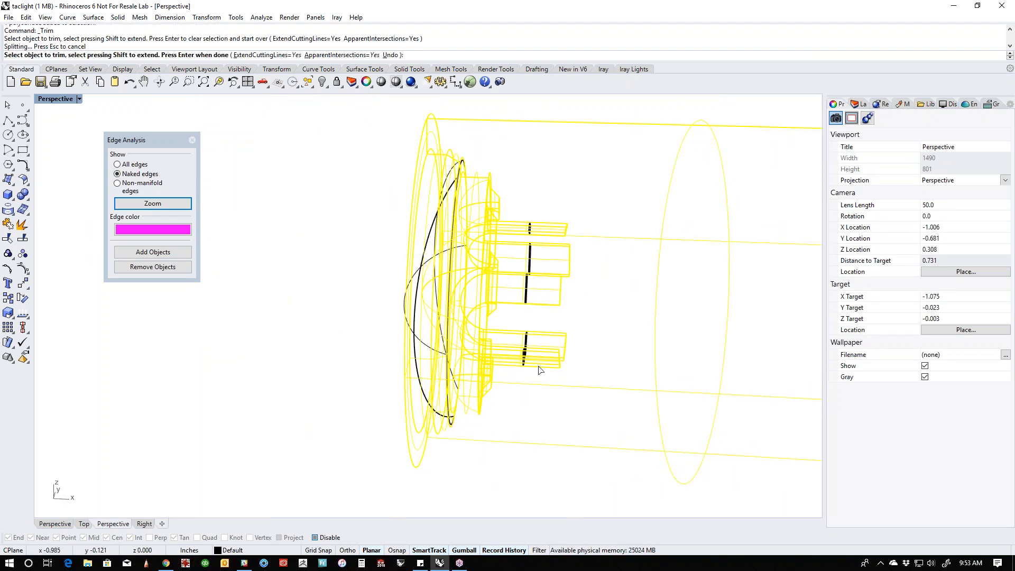
pyautogui.press('Return')
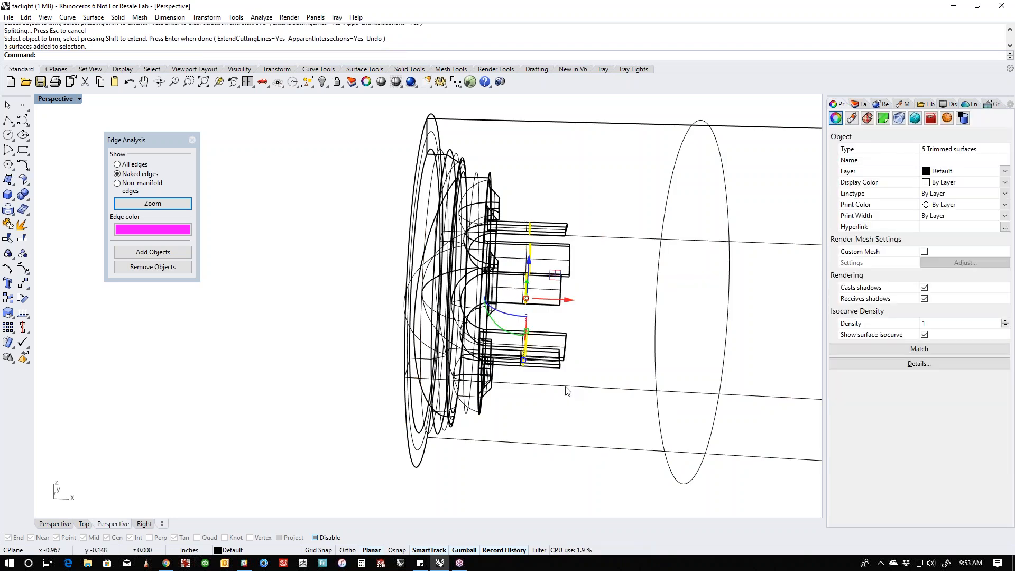
pyautogui.press('Delete')
# - Join the two remaining lens surfaces into one polysurface in the shaded view
pyautogui.moveTo(418, 338); pyautogui.dragTo(466, 387, button='right')
pyautogui.scroll(4, 465, 386)
pyautogui.middleClick(442, 316)
pyautogui.click(413, 310)
pyautogui.scroll(-2, 415, 344)
pyautogui.click(417, 377)
pyautogui.keyDown('shift'); pyautogui.click(437, 387); pyautogui.keyUp('shift')
pyautogui.moveTo(461, 389); pyautogui.dragTo(455, 388, button='right')
pyautogui.hotkey('ctrl', 'j')
pyautogui.moveTo(417, 370); pyautogui.dragTo(425, 422, button='right')
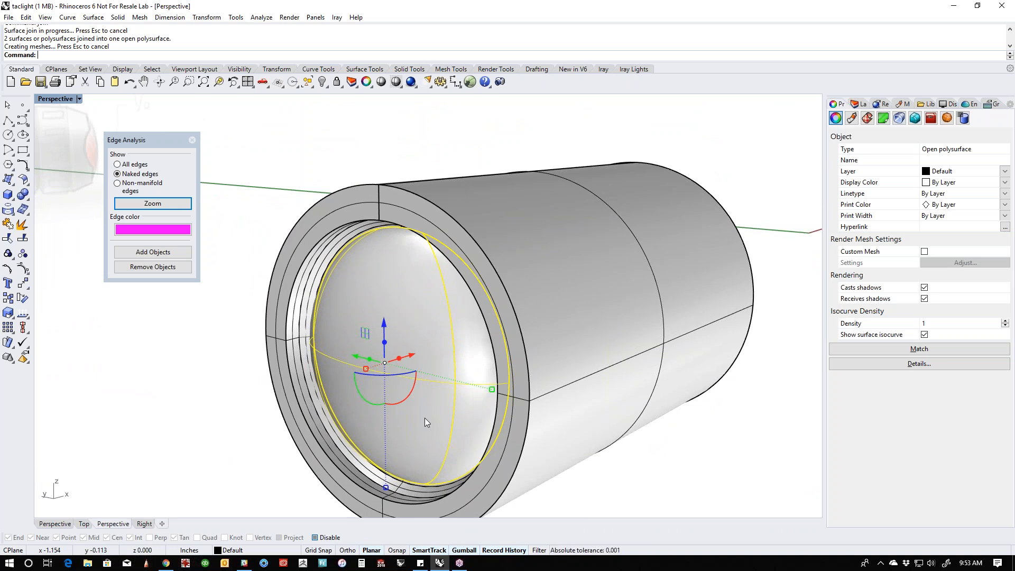
pyautogui.click(214, 364)
# - Chamfer the outer edge of the head's front rim, making the chamfer narrower than the rim's flat face
pyautogui.scroll(-4, 194, 366)
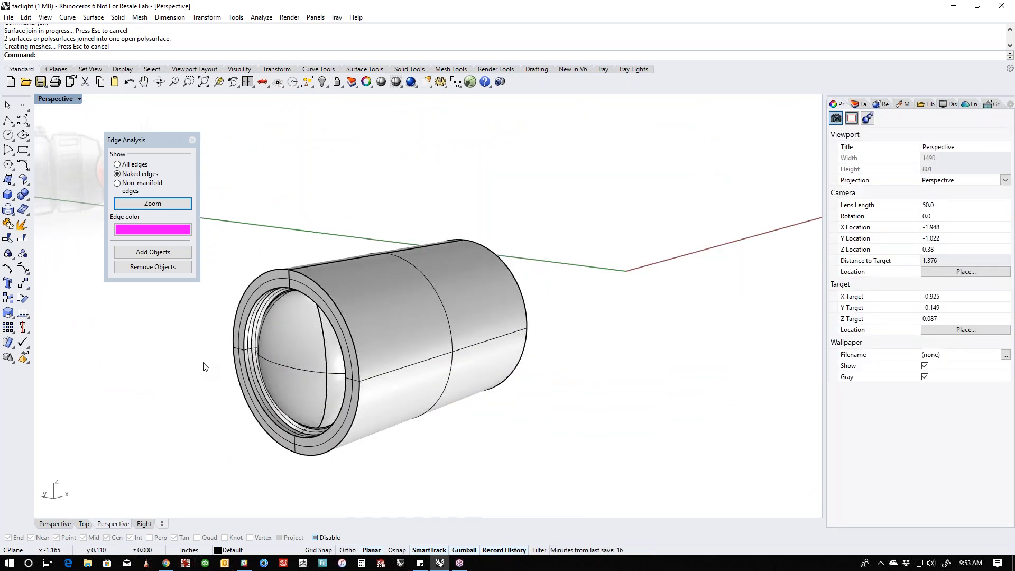
pyautogui.click(27, 201)
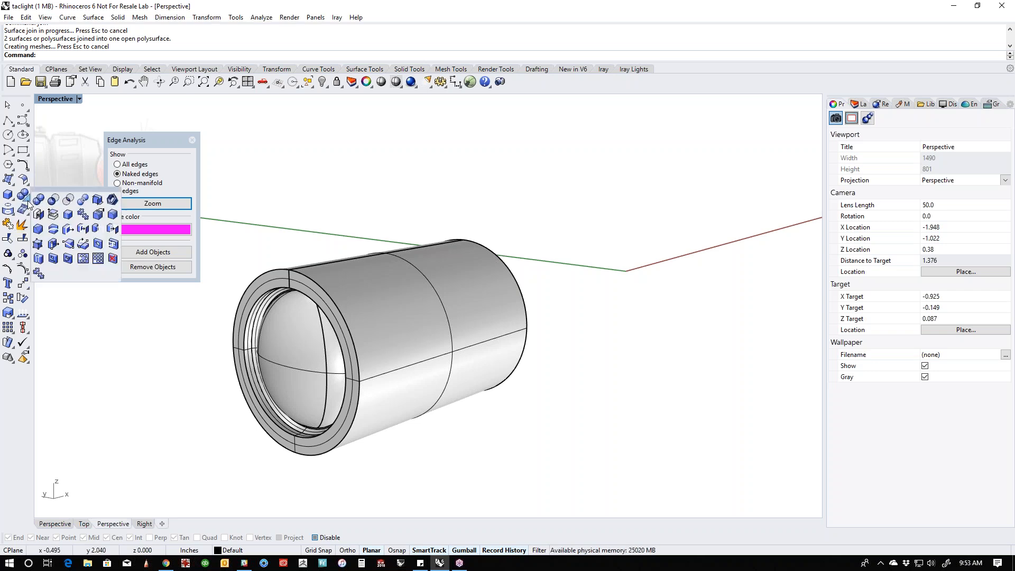
pyautogui.click(39, 229)
pyautogui.click(248, 279)
pyautogui.press('Return')
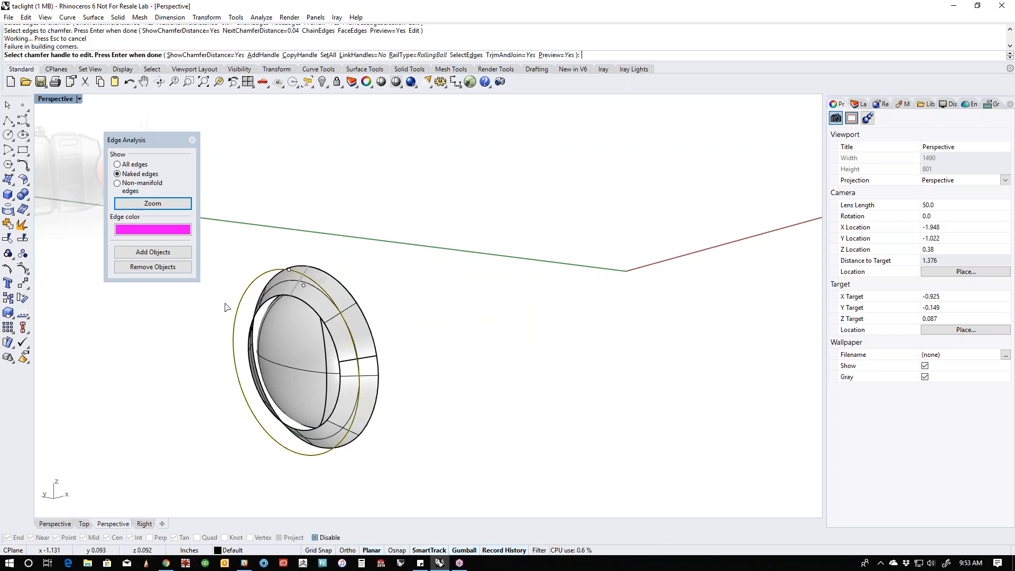
pyautogui.scroll(3, 291, 271)
pyautogui.click(293, 276)
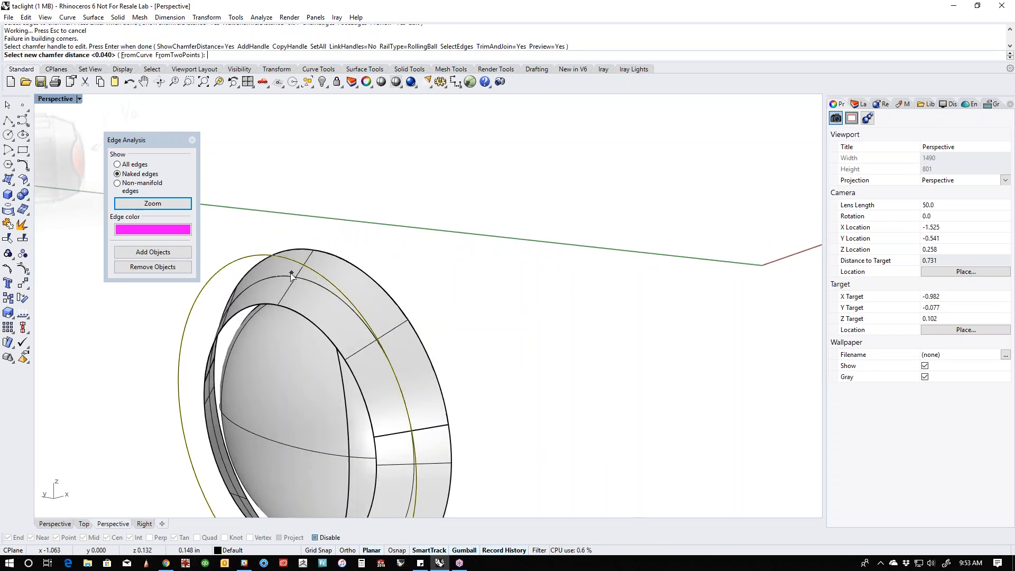
pyautogui.click(288, 272)
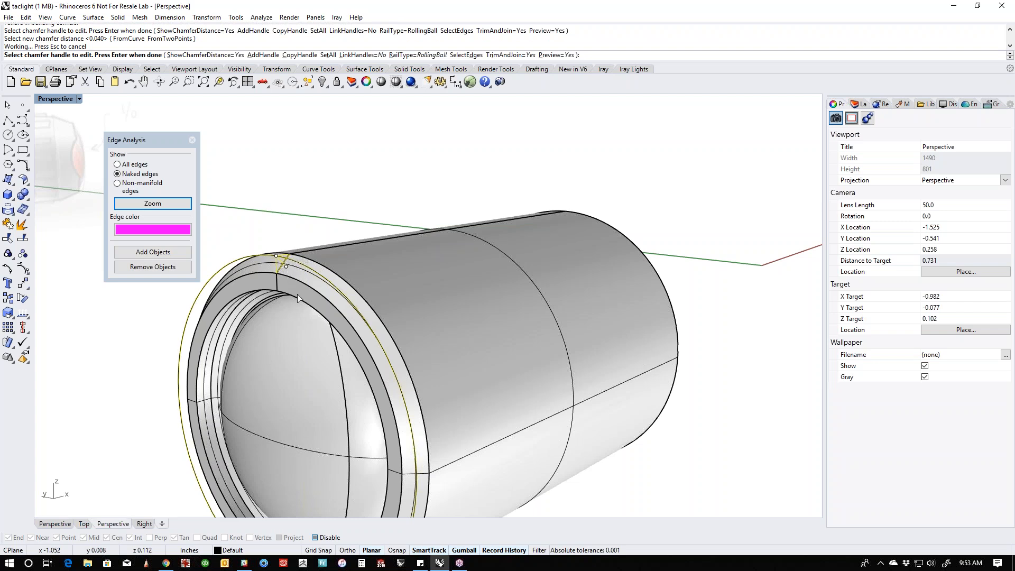
pyautogui.press('Return')
# - Create a centre-based box about 0.024 in wide on the topmost point of the chamfered rim, extending back over the rim
pyautogui.moveTo(176, 358); pyautogui.dragTo(430, 315, button='right')
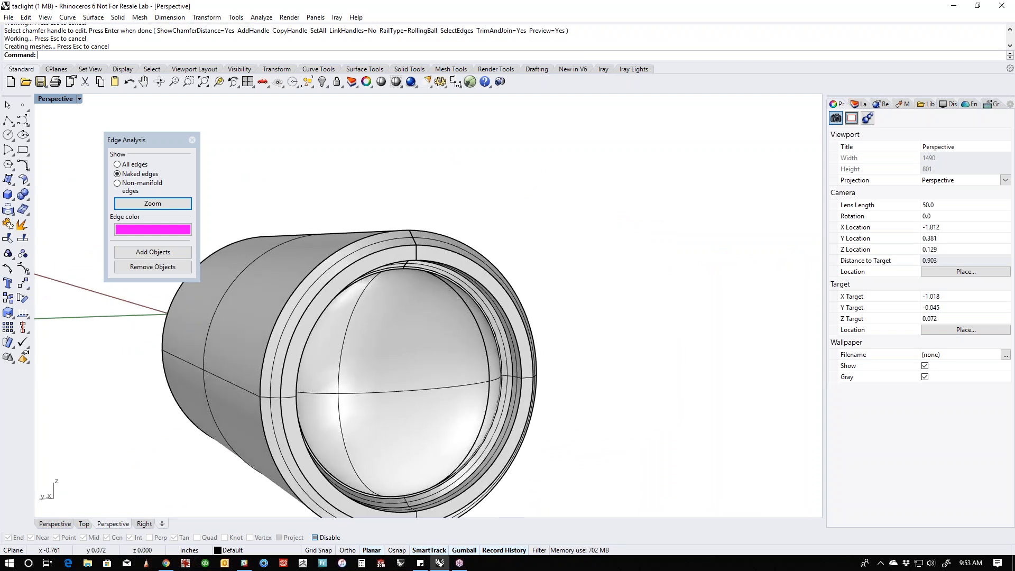
pyautogui.click(8, 194)
pyautogui.click(148, 55)
pyautogui.click(416, 247)
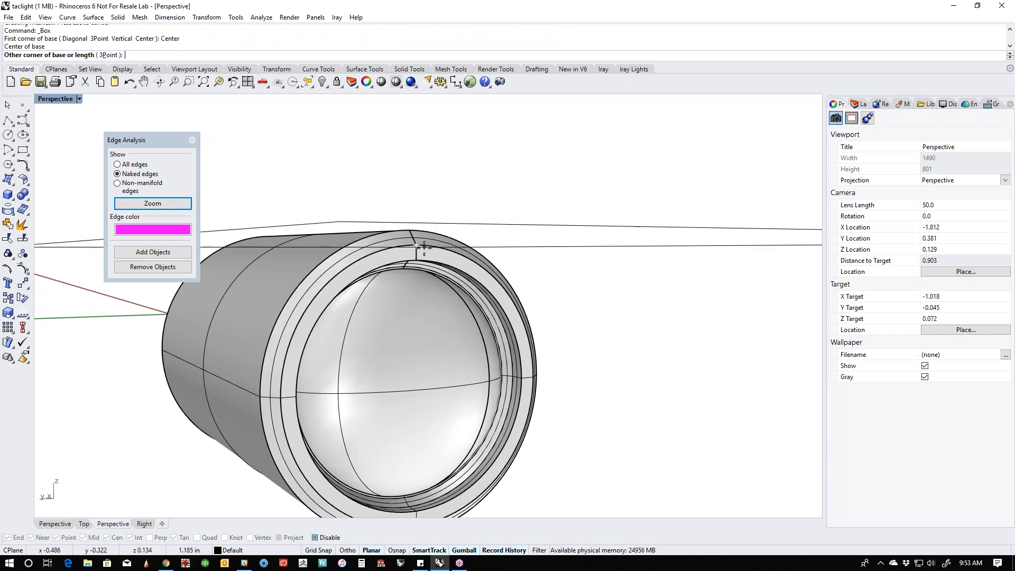
pyautogui.hotkey('ctrl', 'F2')
pyautogui.hotkey('ctrl', 'F3')
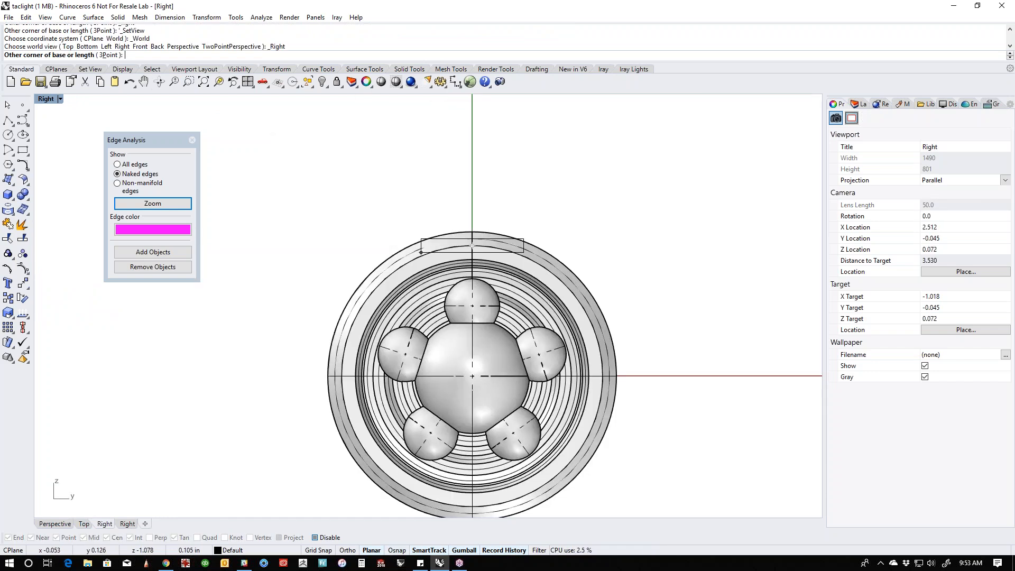
pyautogui.scroll(5, 478, 256)
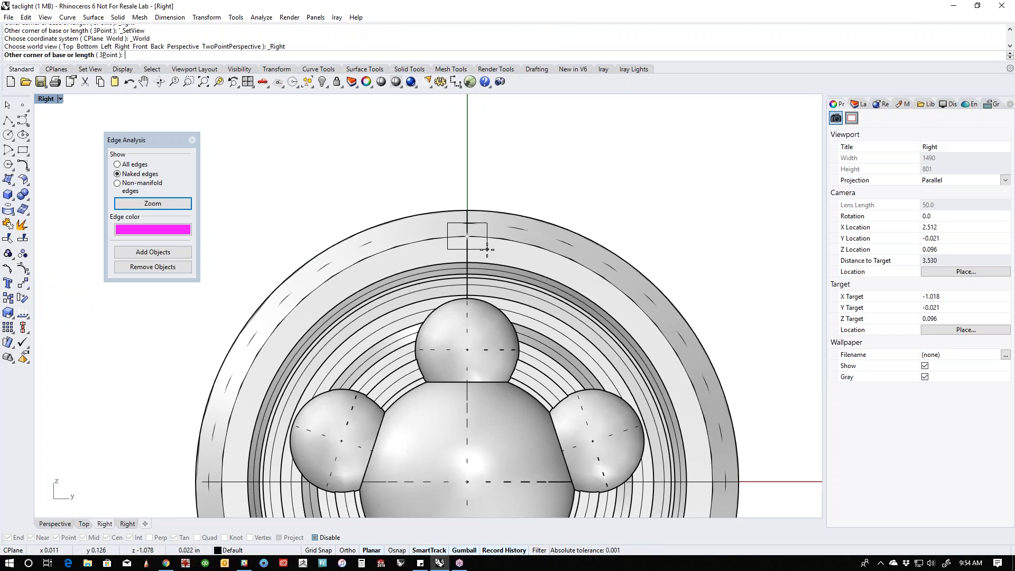
pyautogui.click(489, 255)
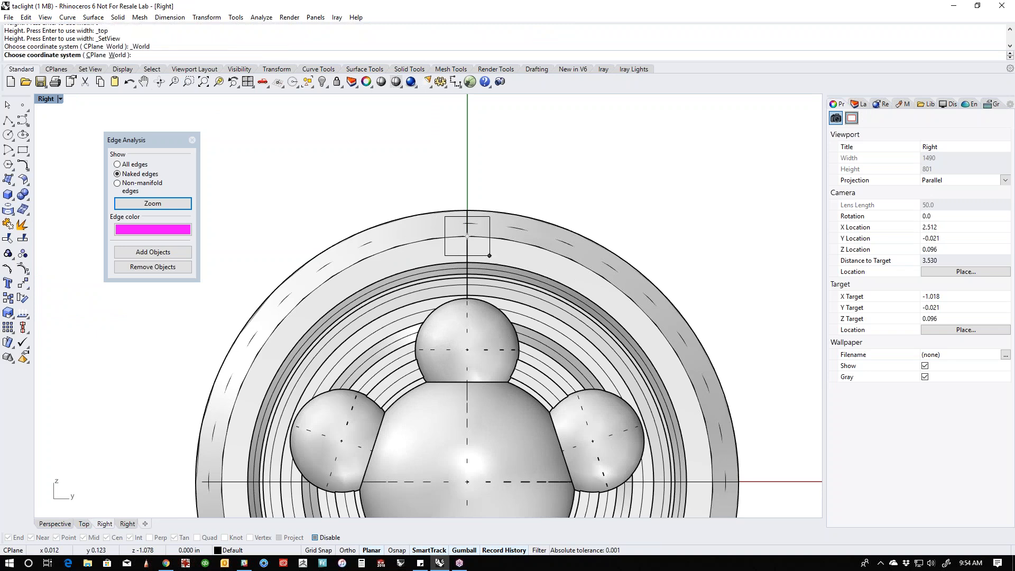
pyautogui.hotkey('ctrl', 'F1')
pyautogui.click(361, 262)
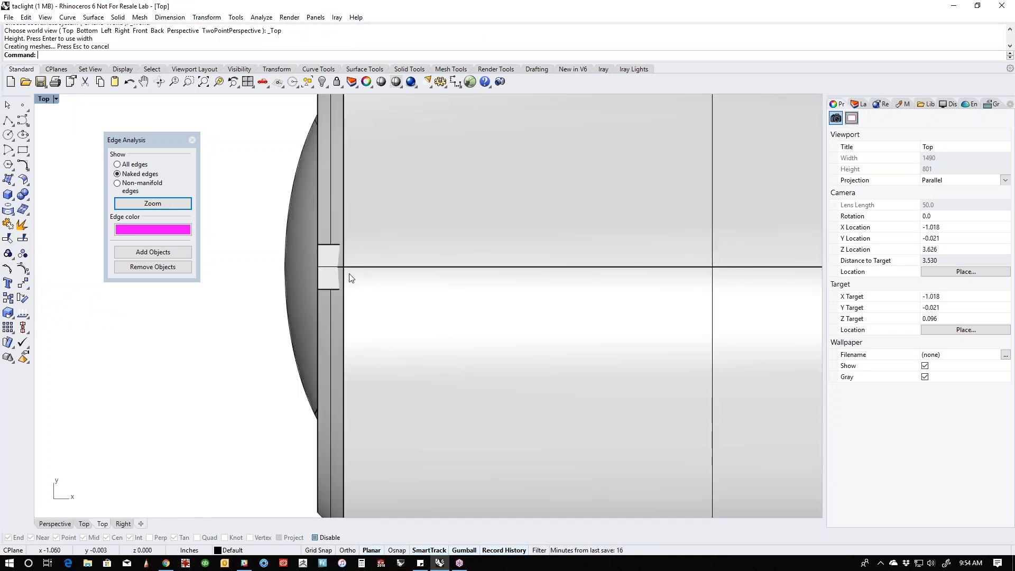
# - Move the small box forward along the head's axis until it projects slightly past the rim's front face
pyautogui.click(329, 282)
pyautogui.click(382, 312)
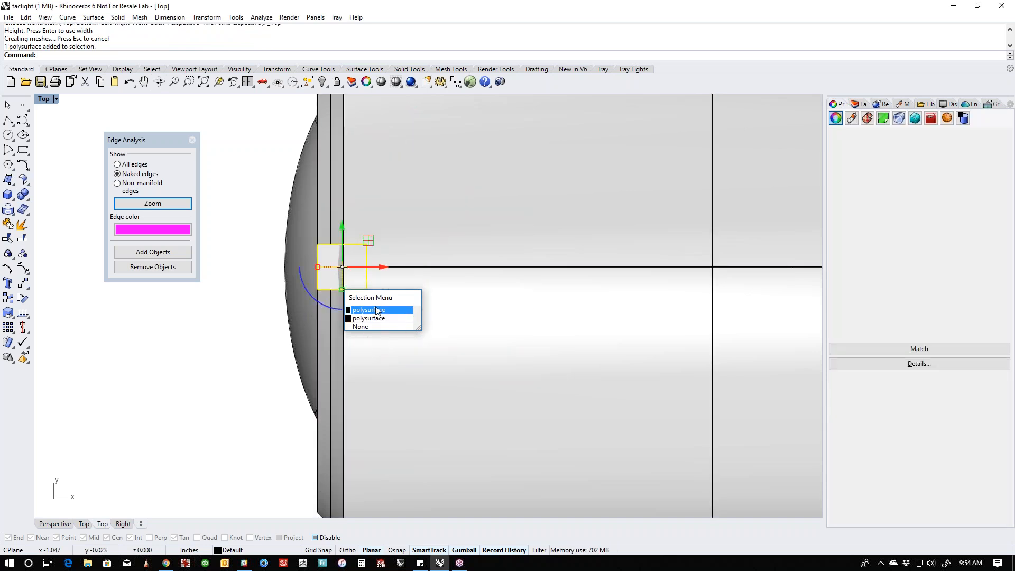
pyautogui.moveTo(383, 269); pyautogui.dragTo(338, 268)
pyautogui.hotkey('ctrl', 'F4')
pyautogui.click(347, 325)
pyautogui.moveTo(346, 325); pyautogui.dragTo(486, 322, button='right')
pyautogui.scroll(10, 418, 292)
pyautogui.hotkey('ctrl', 'F2')
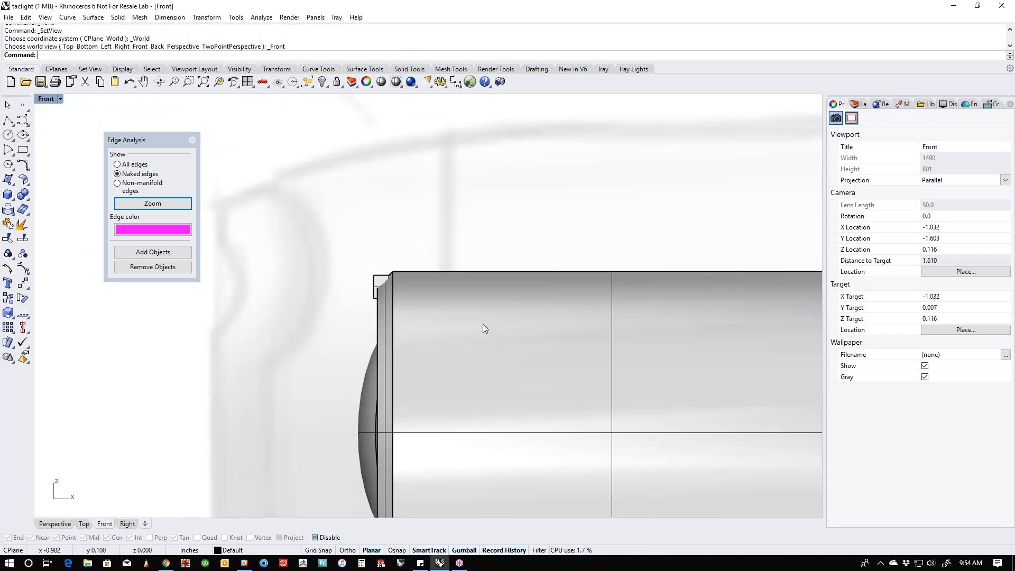
# - Duplicate the small box in place, then make the copy narrower and set it higher than the original
pyautogui.hotkey('ctrl', 'F3')
pyautogui.scroll(4, 461, 306)
pyautogui.scroll(2, 467, 226)
pyautogui.click(423, 274)
pyautogui.hotkey('ctrl', 'c')
pyautogui.hotkey('ctrl', 'v')
pyautogui.moveTo(419, 257); pyautogui.dragTo(392, 229)
pyautogui.write('p')
pyautogui.press('Return')
# - Pull the narrower box out in front of the original and tilt it so its rear end dips into the original box
pyautogui.scroll(8, 410, 315)
pyautogui.moveTo(410, 315); pyautogui.dragTo(503, 333, button='right')
pyautogui.scroll(3, 430, 236)
pyautogui.scroll(8, 431, 236)
pyautogui.moveTo(426, 274); pyautogui.dragTo(296, 292)
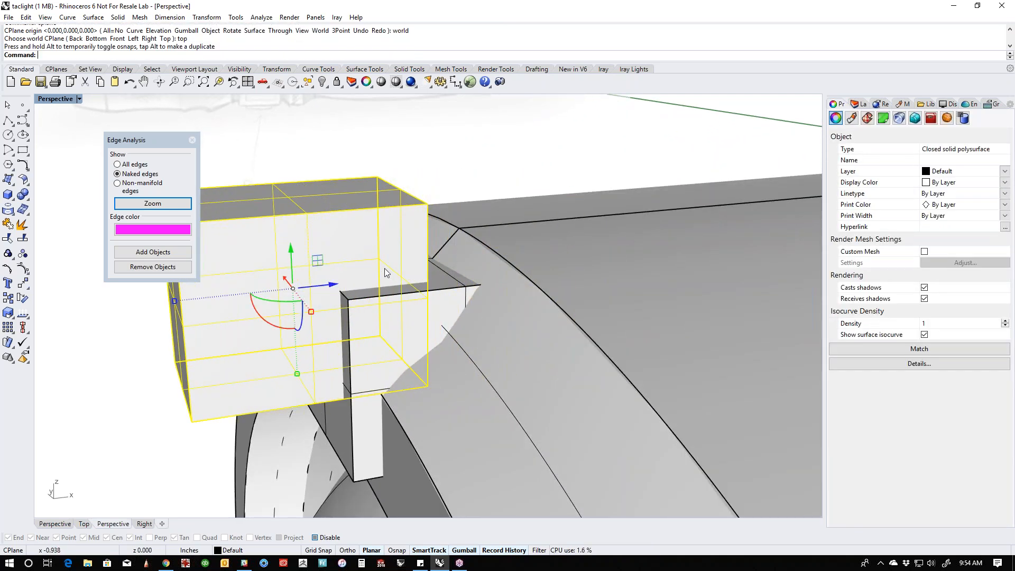
pyautogui.moveTo(455, 170); pyautogui.dragTo(503, 214, button='right')
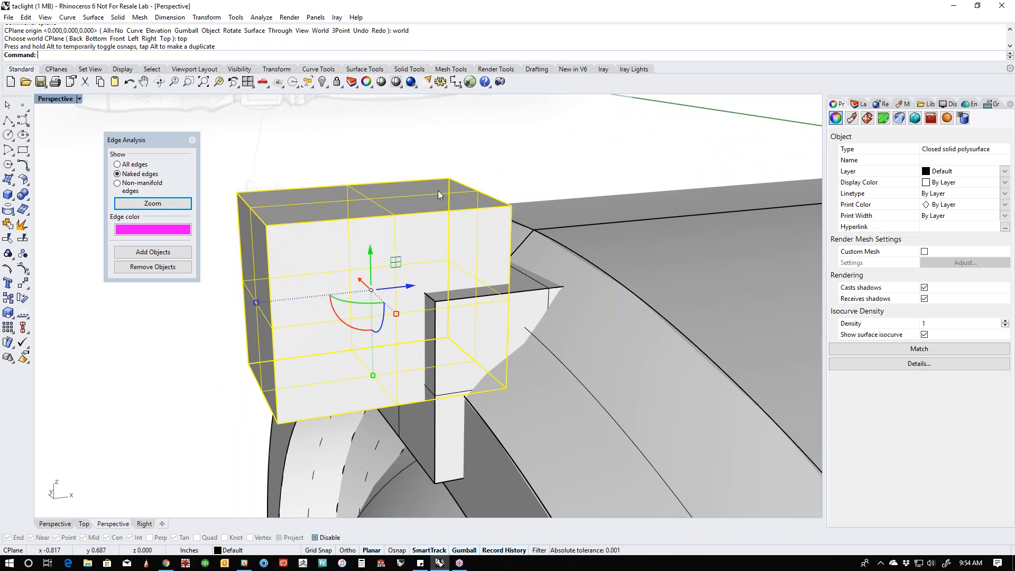
pyautogui.moveTo(358, 335)
pyautogui.mouseDown()
pyautogui.moveTo(347, 324)
pyautogui.moveTo(341, 349)
pyautogui.moveTo(376, 340)
pyautogui.mouseUp()
pyautogui.hotkey('ctrl', 'z')
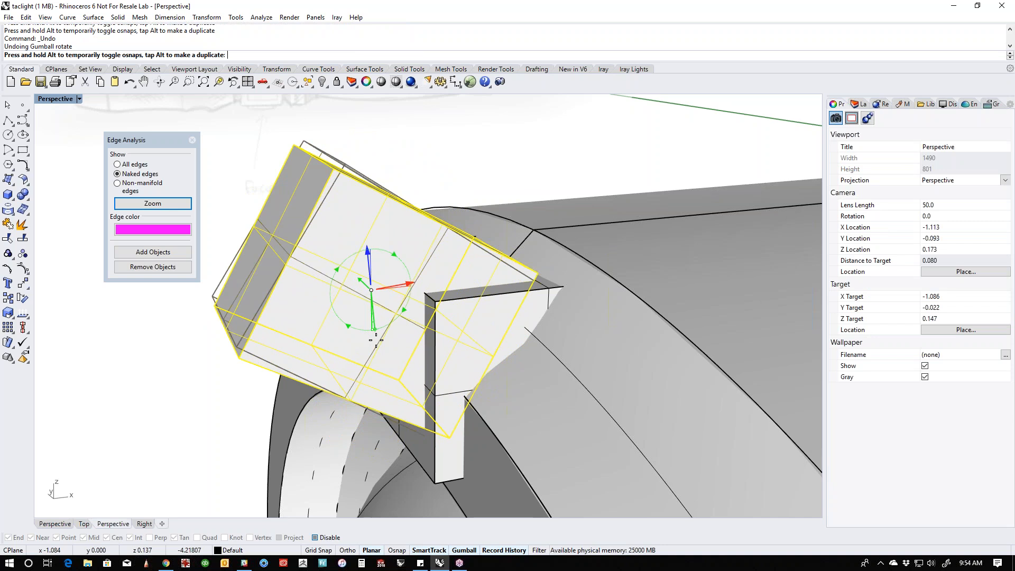
pyautogui.moveTo(376, 341); pyautogui.dragTo(376, 341)
pyautogui.click(241, 408)
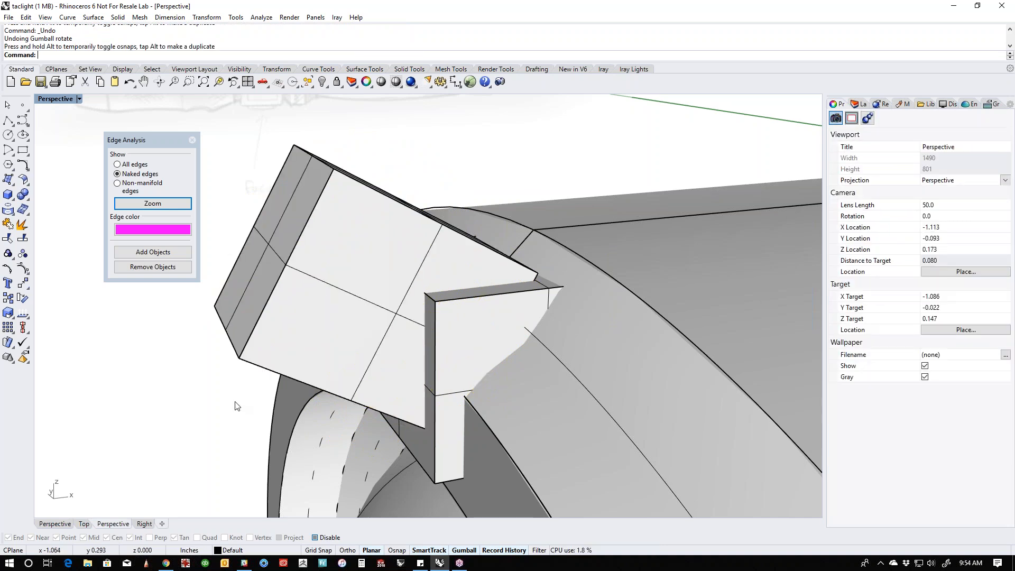
# - Subtract the tilted box from the original box with Boolean Difference to cut a sloped notch
pyautogui.middleClick(237, 402)
pyautogui.click(257, 398)
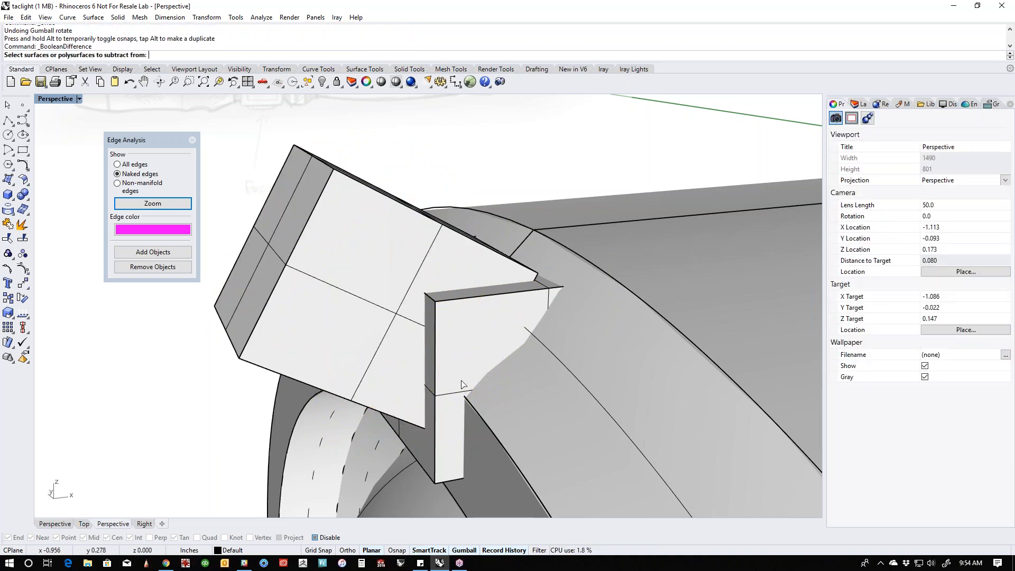
pyautogui.click(463, 385)
pyautogui.rightClick(463, 385)
pyautogui.click(320, 347)
pyautogui.rightClick(319, 346)
pyautogui.moveTo(331, 360); pyautogui.dragTo(472, 355, button='right')
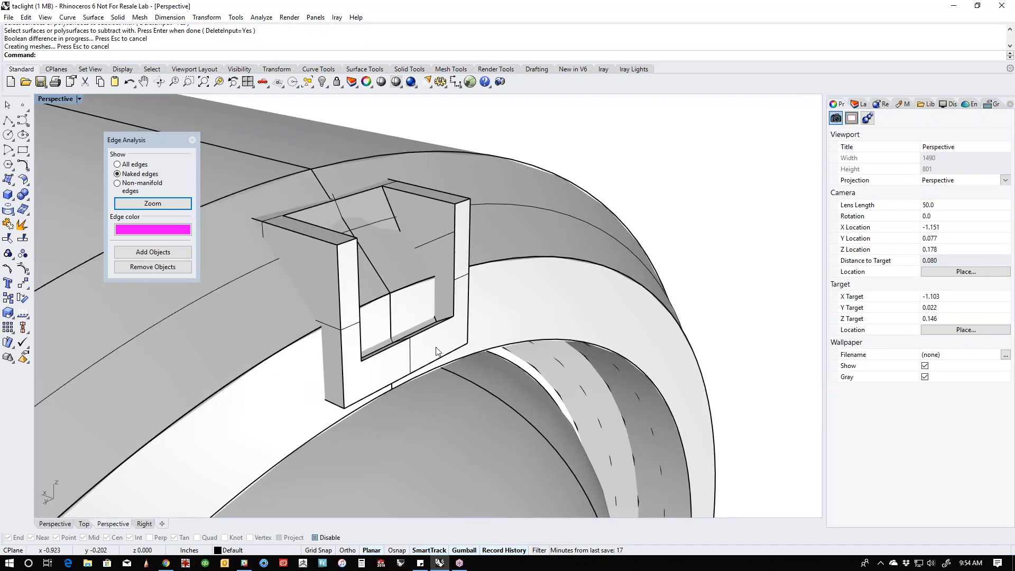
# - Reduce the notched block's height slightly and adjust its position so it sits within the front rim
pyautogui.click(428, 350)
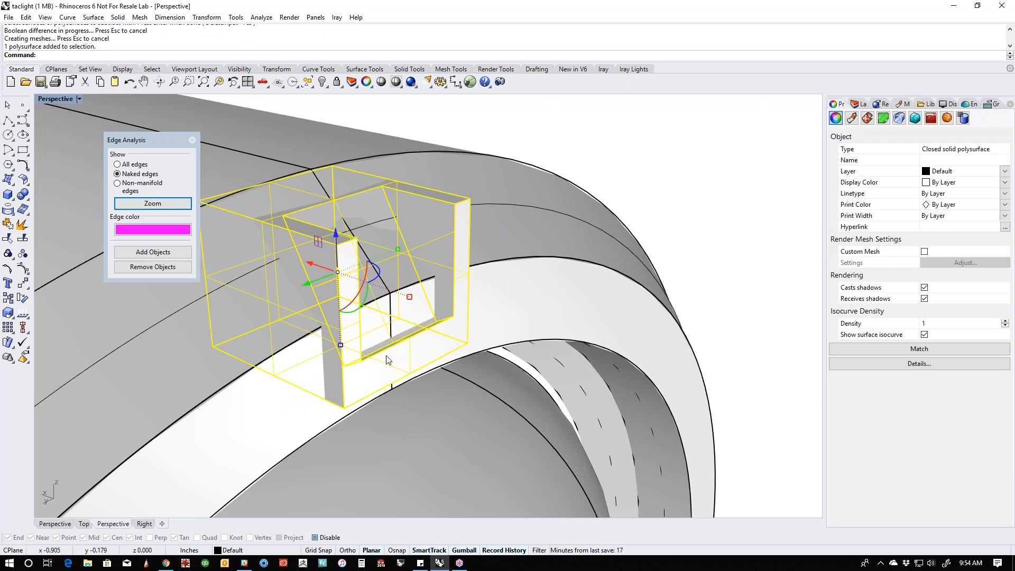
pyautogui.moveTo(374, 303); pyautogui.dragTo(403, 339, button='right')
pyautogui.moveTo(455, 322); pyautogui.dragTo(455, 317)
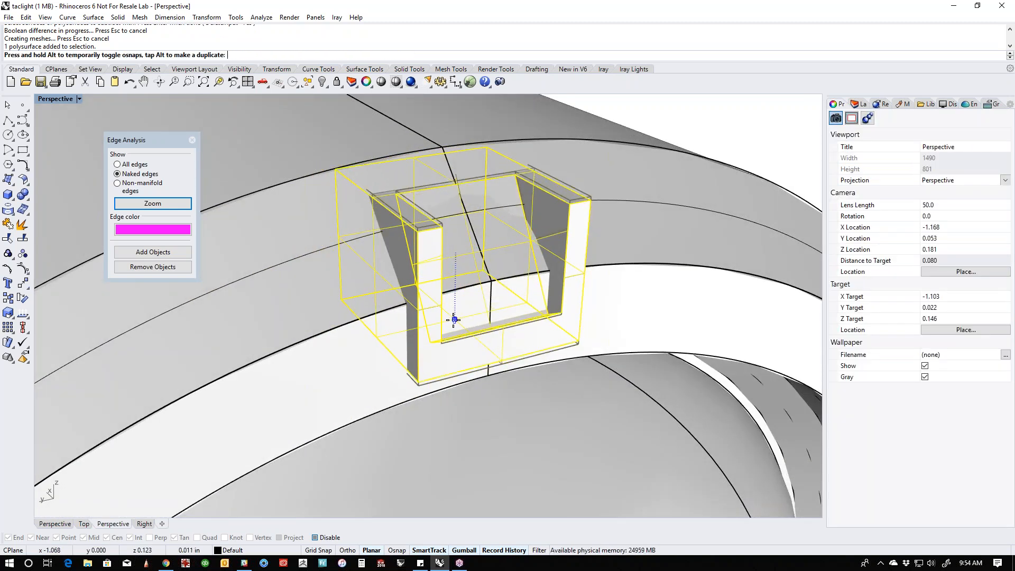
pyautogui.moveTo(438, 244); pyautogui.dragTo(466, 273)
pyautogui.scroll(-5, 471, 286)
pyautogui.keyDown('shift'); pyautogui.moveTo(496, 308); pyautogui.dragTo(381, 195, button='right'); pyautogui.keyUp('shift')
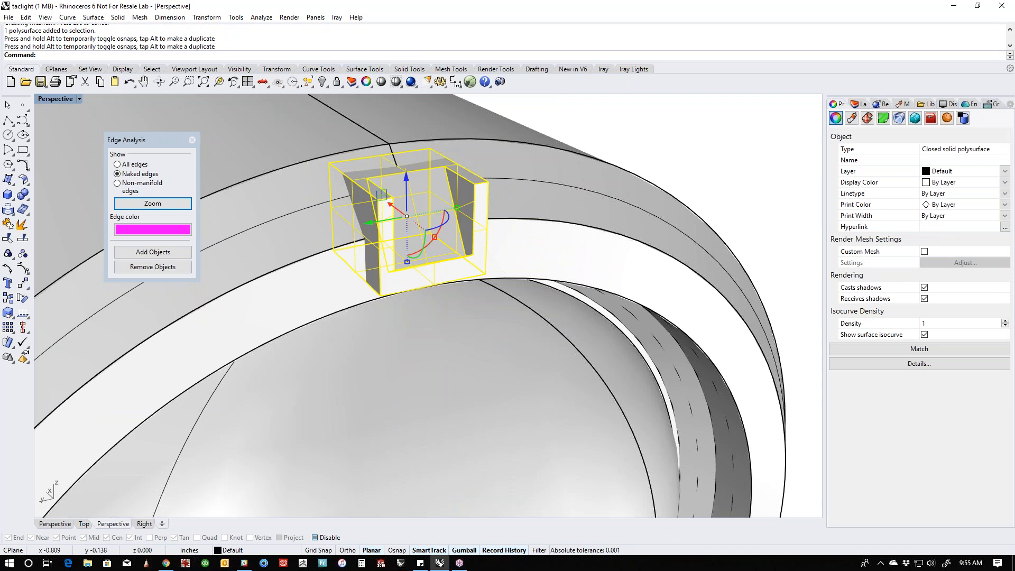
# - In the Left view, polar array the notched block around the head's centre with 30 items over 360 degrees
pyautogui.press('F4')
pyautogui.scroll(-10, 445, 254)
pyautogui.moveTo(449, 268); pyautogui.dragTo(459, 196, button='right')
pyautogui.click(355, 176)
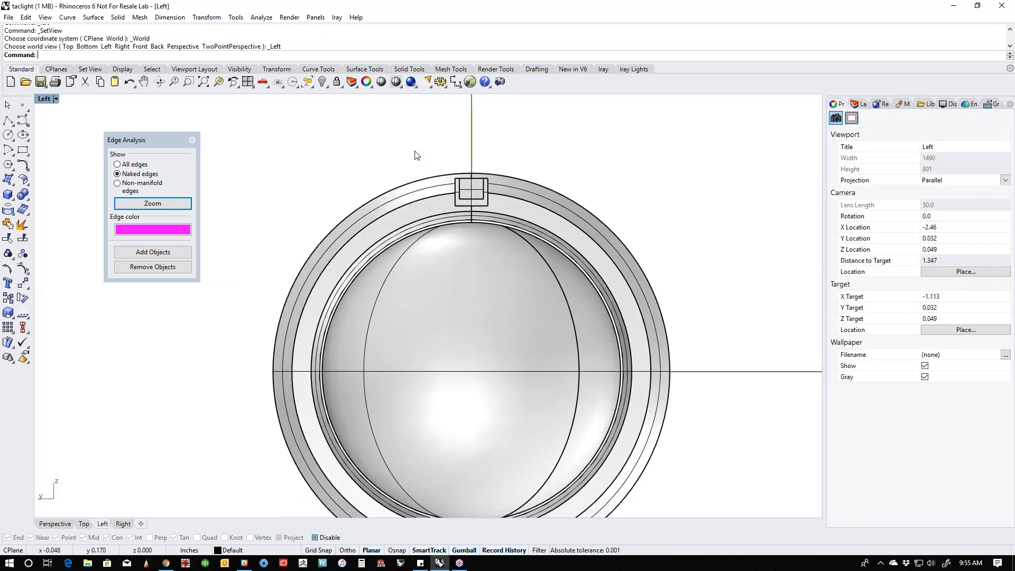
pyautogui.click(457, 182)
pyautogui.click(208, 17)
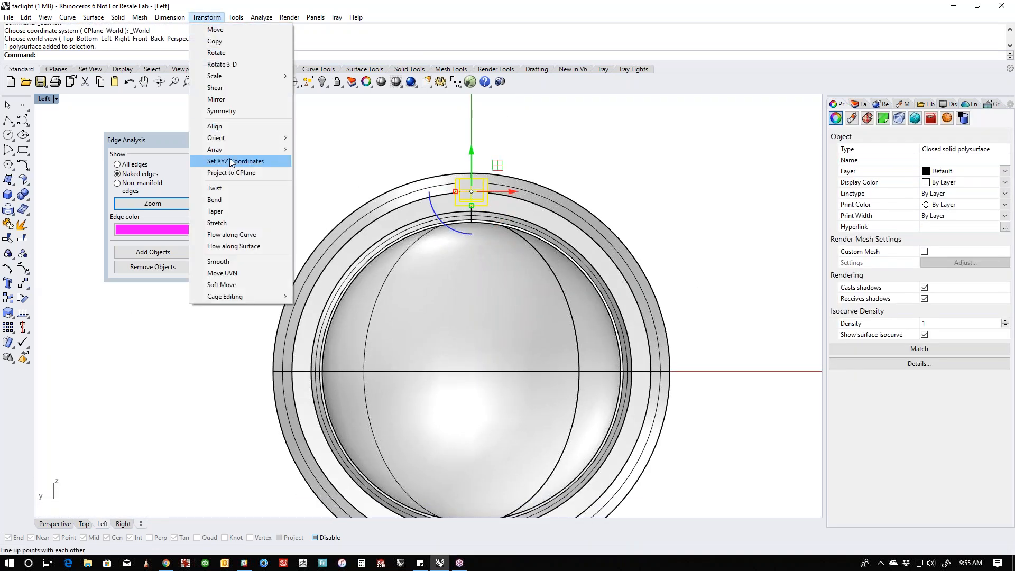
pyautogui.moveTo(230, 148)
pyautogui.click(318, 161)
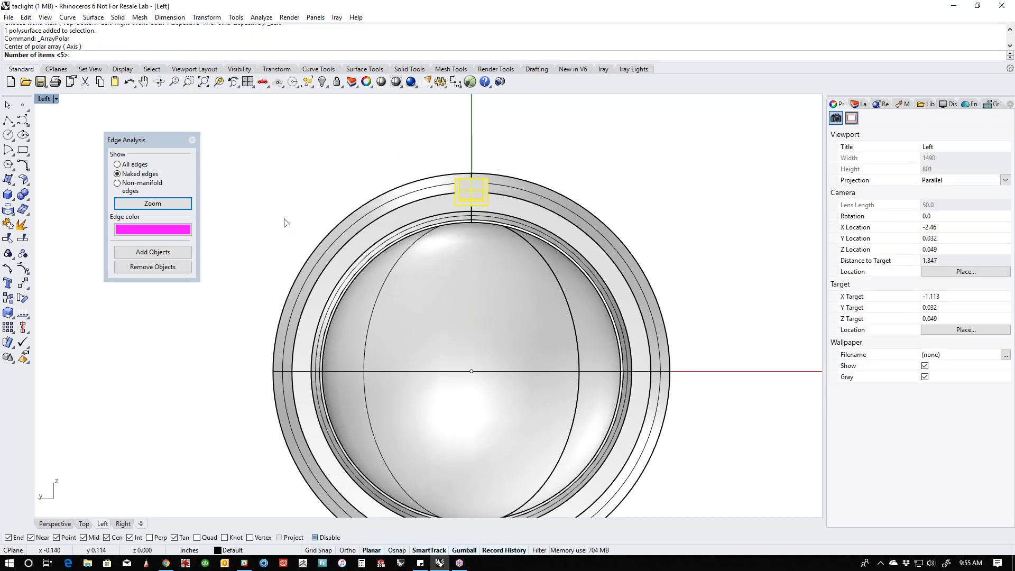
pyautogui.write('30')
pyautogui.press('Return')
pyautogui.press('Return')
pyautogui.press('Return')
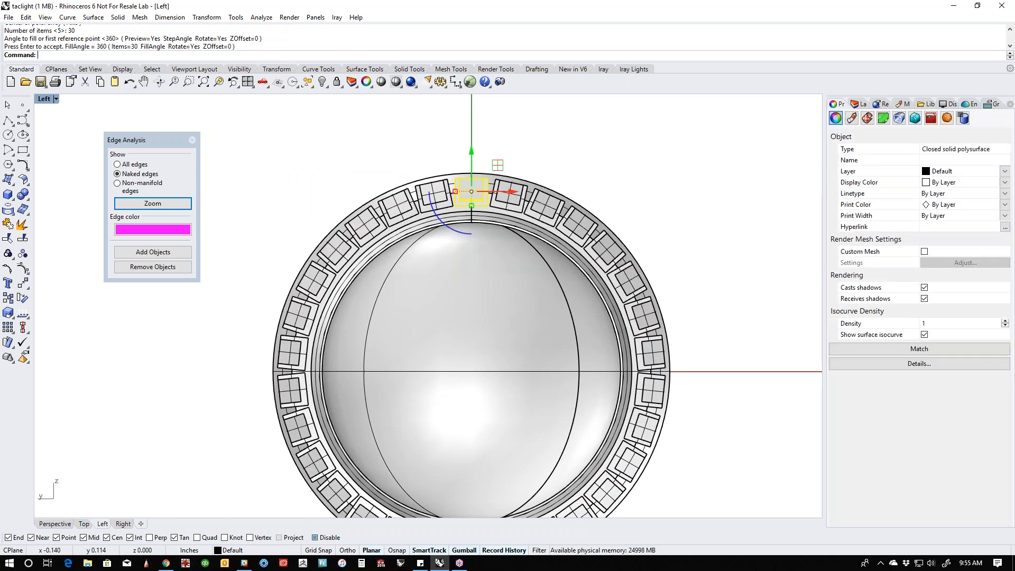
# - Try to Boolean Union the head body with all 30 notched blocks, leaving the domed lens out
pyautogui.scroll(-3, 267, 177)
pyautogui.moveTo(259, 166); pyautogui.dragTo(543, 430)
pyautogui.scroll(2, 422, 332)
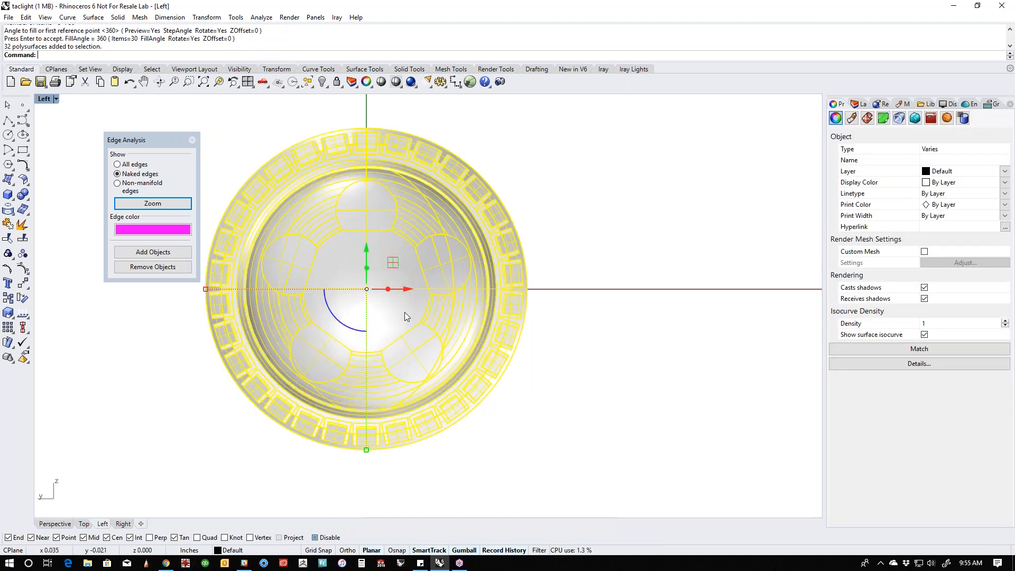
pyautogui.keyDown('ctrl'); pyautogui.click(404, 312); pyautogui.keyUp('ctrl')
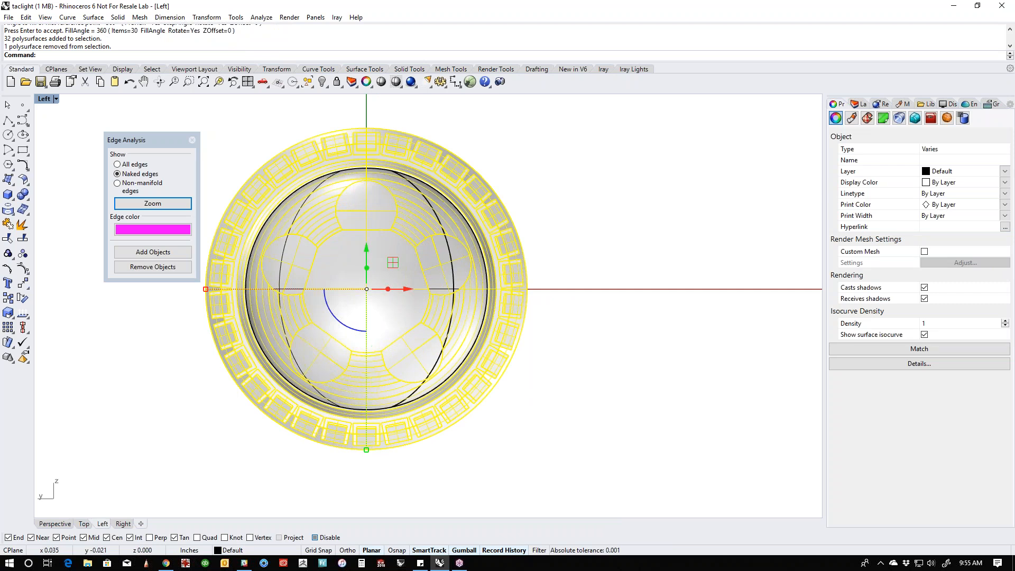
pyautogui.click(22, 195)
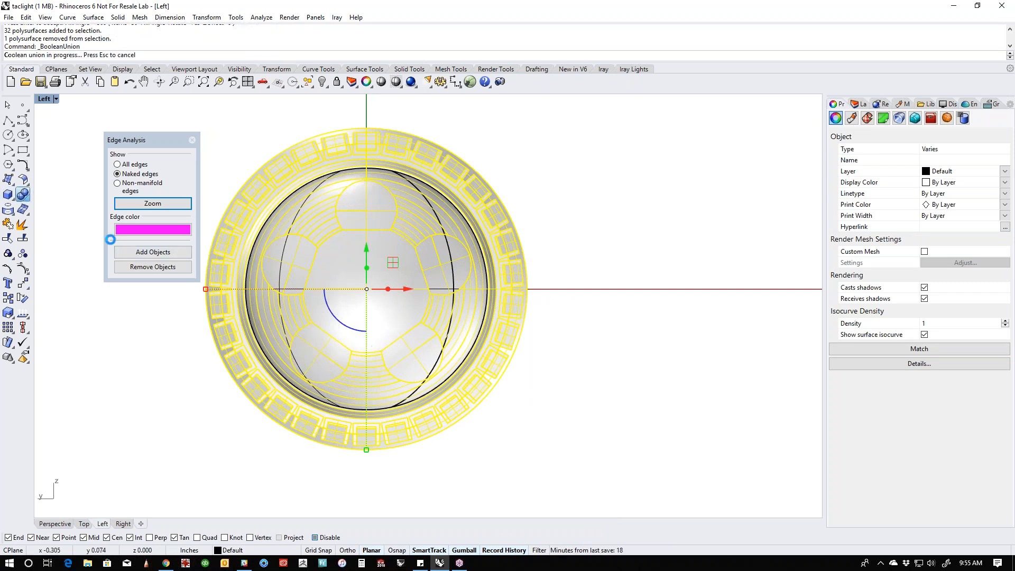
# - Inspect the block ring in the Perspective view and undo the Boolean Union
pyautogui.press('F4')
pyautogui.moveTo(182, 367); pyautogui.dragTo(389, 380, button='right')
pyautogui.scroll(6, 485, 258)
pyautogui.keyDown('shift'); pyautogui.moveTo(485, 259); pyautogui.dragTo(523, 304, button='right'); pyautogui.keyUp('shift')
pyautogui.scroll(-2, 537, 316)
pyautogui.scroll(-2, 524, 304)
pyautogui.keyDown('shift'); pyautogui.moveTo(523, 304); pyautogui.dragTo(657, 312, button='right'); pyautogui.keyUp('shift')
pyautogui.moveTo(532, 355); pyautogui.dragTo(536, 380, button='right')
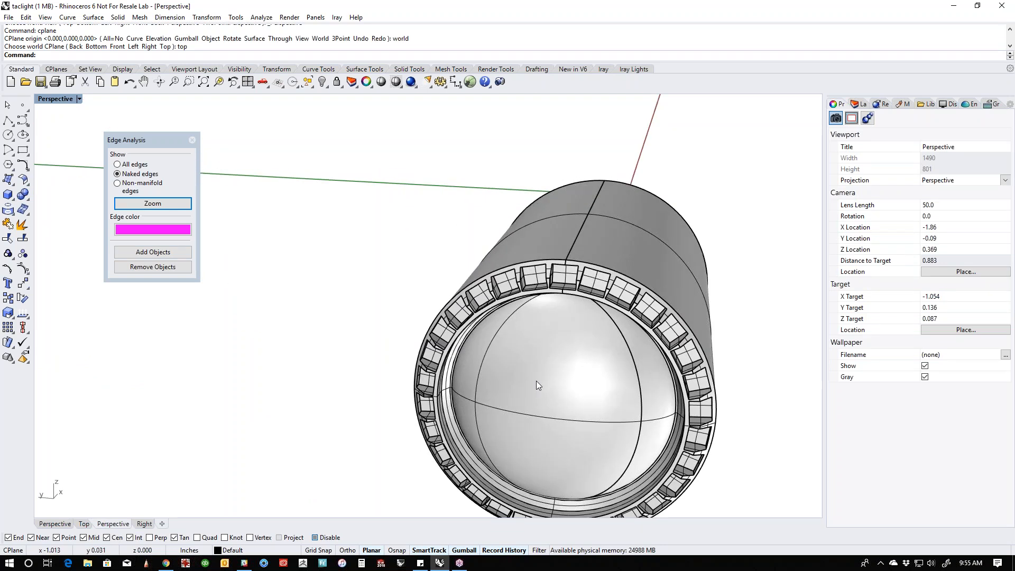
pyautogui.hotkey('ctrl', 'z')
pyautogui.keyDown('shift'); pyautogui.moveTo(467, 372); pyautogui.dragTo(378, 351, button='right'); pyautogui.keyUp('shift')
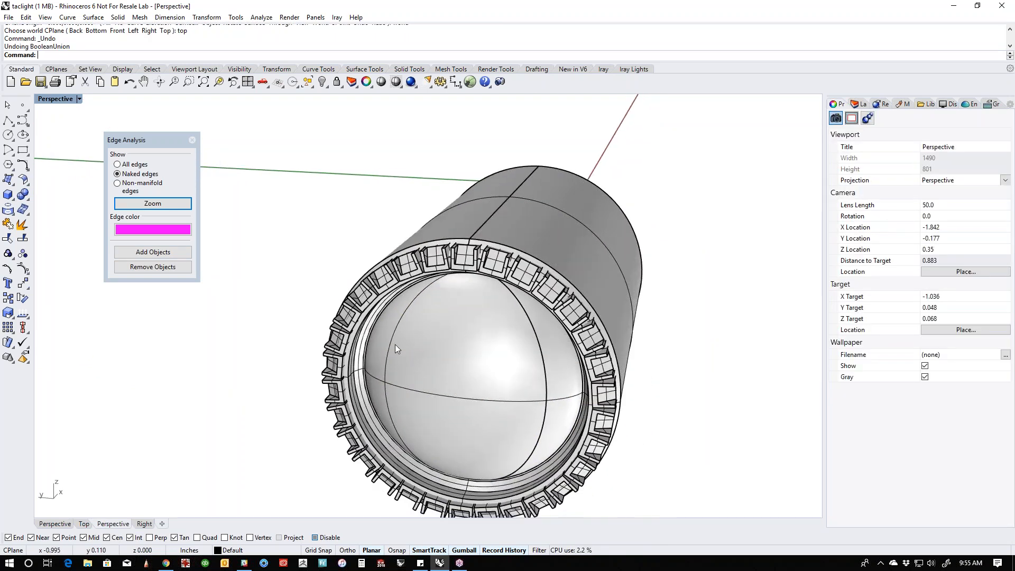
# - Hide the domed lens at the front of the head
pyautogui.click(24, 197)
pyautogui.scroll(-3, 401, 324)
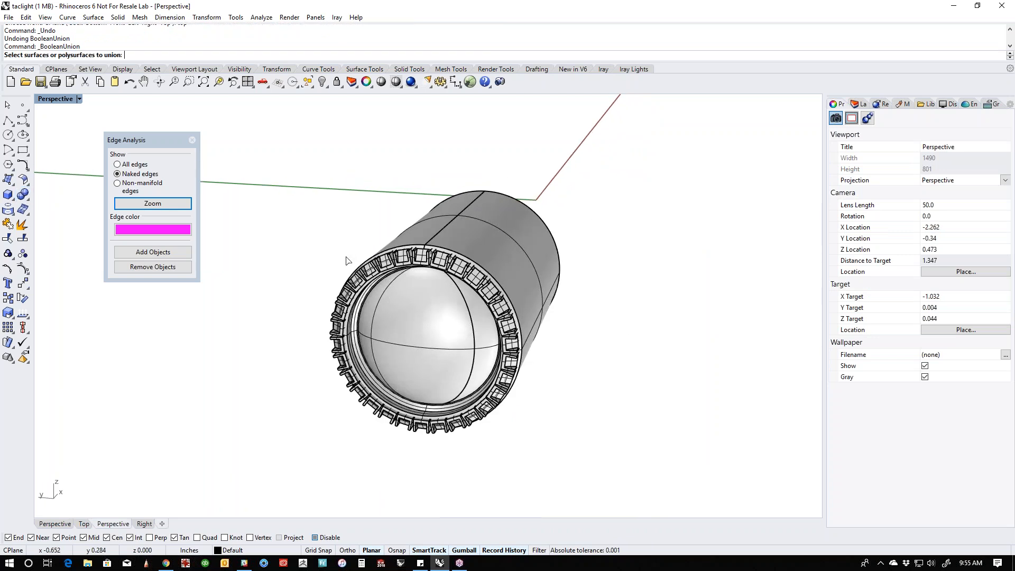
pyautogui.click(401, 326)
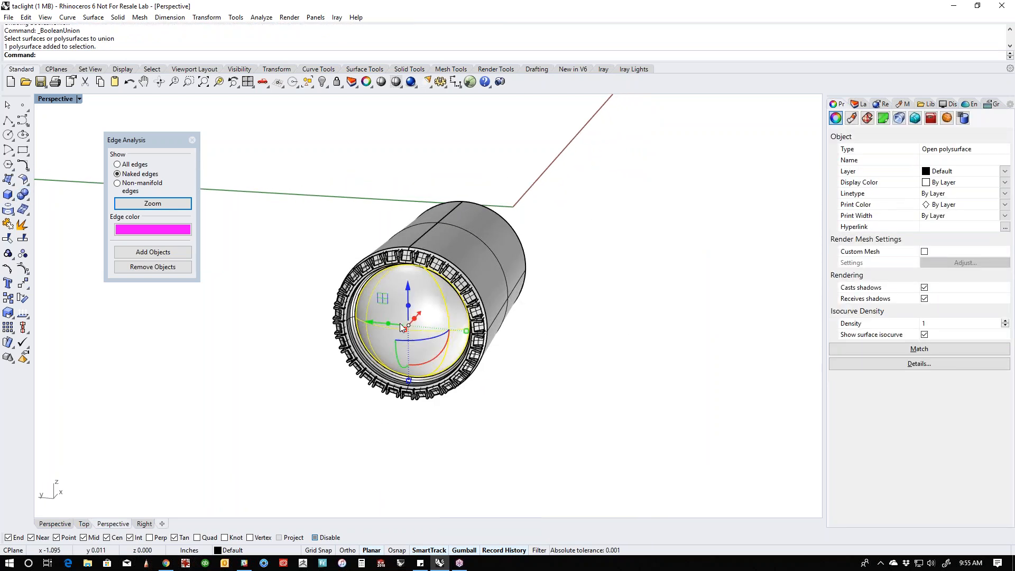
pyautogui.write('Hi')
pyautogui.press('Return')
# - Try to Boolean Union the ring of blocks with the head body, and undo the union
pyautogui.moveTo(313, 215); pyautogui.dragTo(496, 417)
pyautogui.keyDown('shift'); pyautogui.click(483, 317); pyautogui.keyUp('shift')
pyautogui.click(23, 195)
pyautogui.scroll(3, 645, 356)
pyautogui.moveTo(645, 356); pyautogui.dragTo(690, 331, button='right')
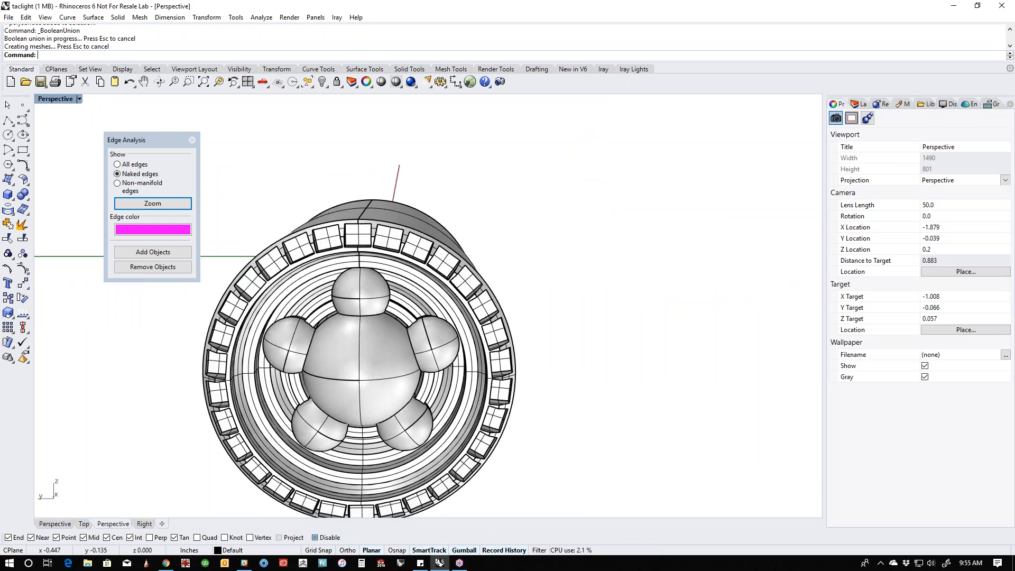
pyautogui.hotkey('ctrl', 'z')
# - Flip the surface normals of the head body with the Dir command
pyautogui.moveTo(691, 299); pyautogui.dragTo(164, 301, button='right')
pyautogui.click(509, 388)
pyautogui.rightClick(508, 389)
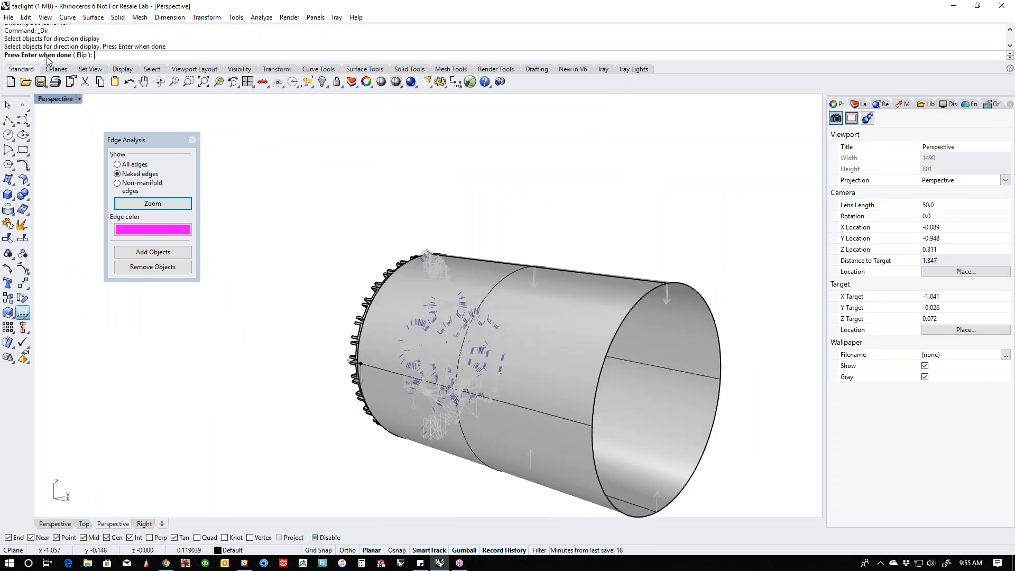
pyautogui.moveTo(711, 355); pyautogui.dragTo(605, 338, button='right')
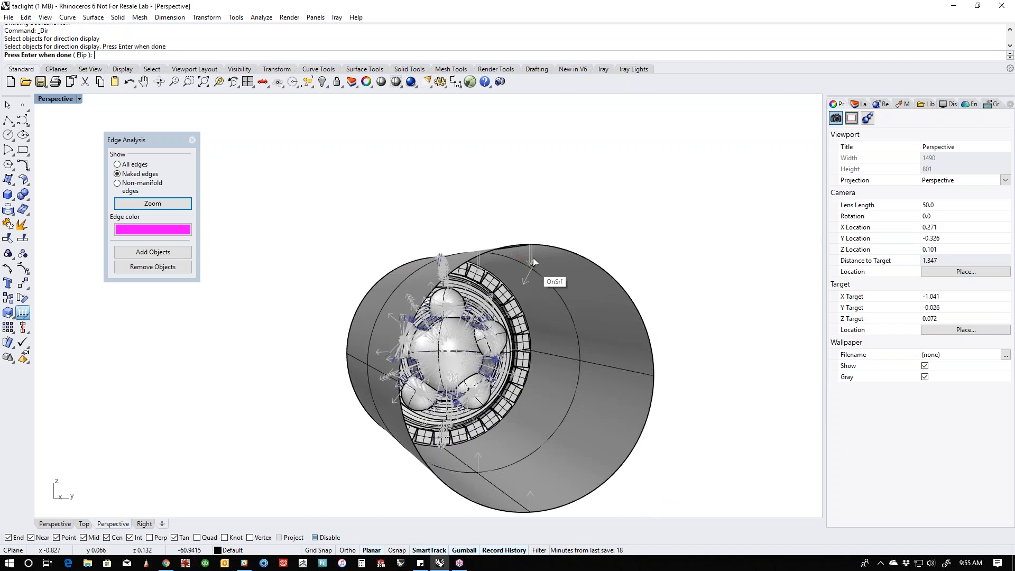
pyautogui.click(82, 55)
pyautogui.press('Return')
# - Boolean Union the 30 notched blocks with the head body
pyautogui.moveTo(298, 240); pyautogui.dragTo(395, 300, button='right')
pyautogui.scroll(4, 440, 316)
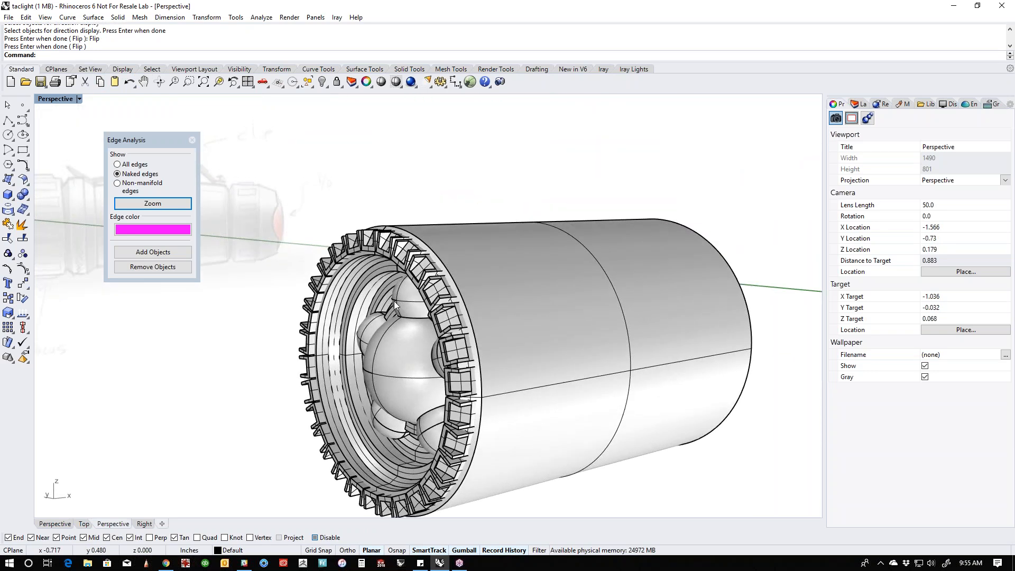
pyautogui.scroll(-3, 394, 301)
pyautogui.moveTo(294, 209); pyautogui.dragTo(479, 454)
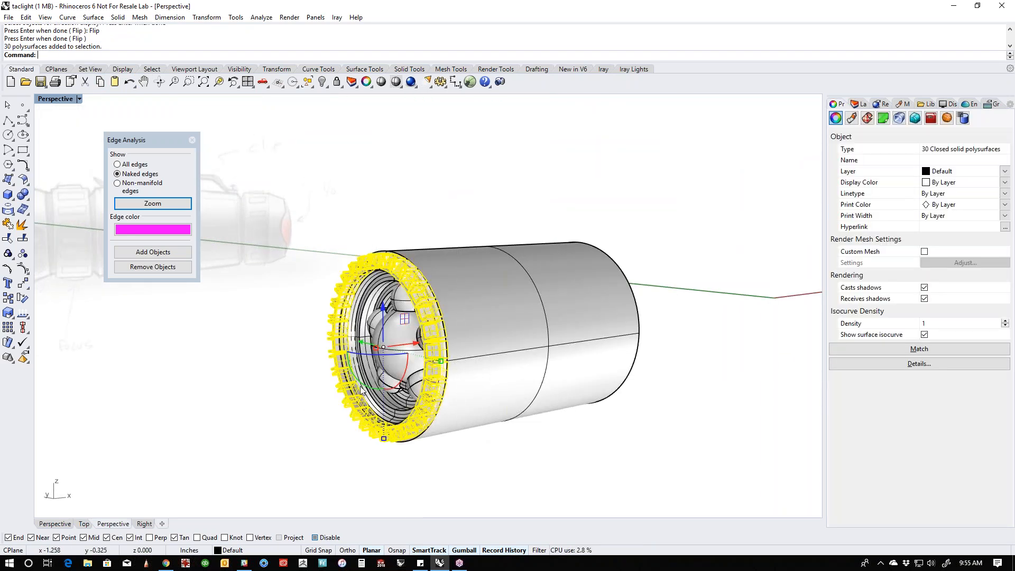
pyautogui.keyDown('shift'); pyautogui.click(485, 409); pyautogui.keyUp('shift')
pyautogui.click(23, 194)
pyautogui.click(323, 233)
pyautogui.moveTo(338, 254); pyautogui.dragTo(401, 357, button='right')
pyautogui.scroll(8, 427, 319)
pyautogui.scroll(5, 320, 338)
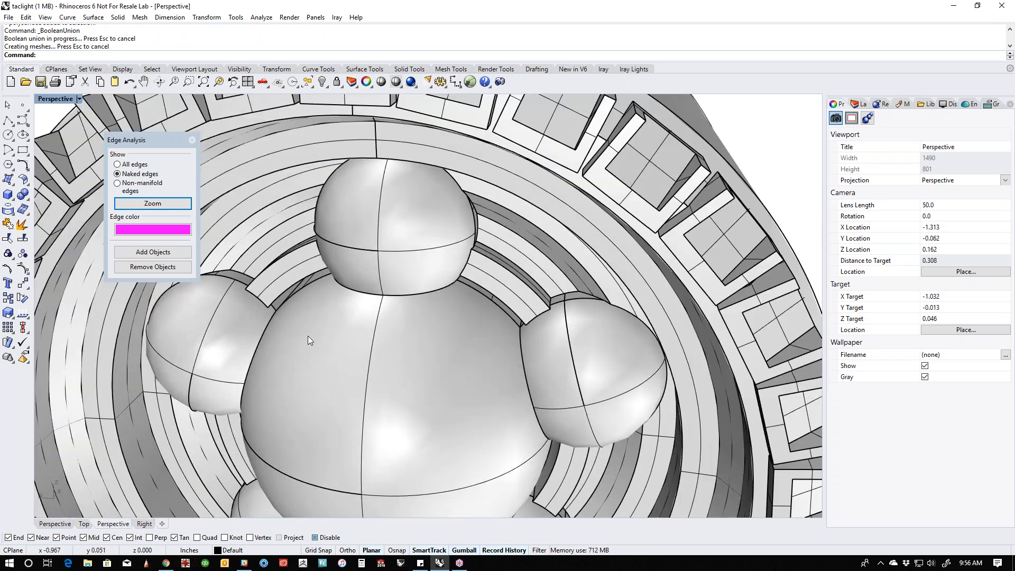
pyautogui.middleClick(254, 308)
pyautogui.click(246, 281)
pyautogui.scroll(3, 245, 281)
pyautogui.click(163, 56)
pyautogui.click(242, 282)
pyautogui.click(264, 307)
pyautogui.scroll(-10, 290, 324)
pyautogui.moveTo(396, 375); pyautogui.dragTo(382, 328, button='right')
pyautogui.click(373, 310)
pyautogui.click(370, 365)
pyautogui.click(312, 482)
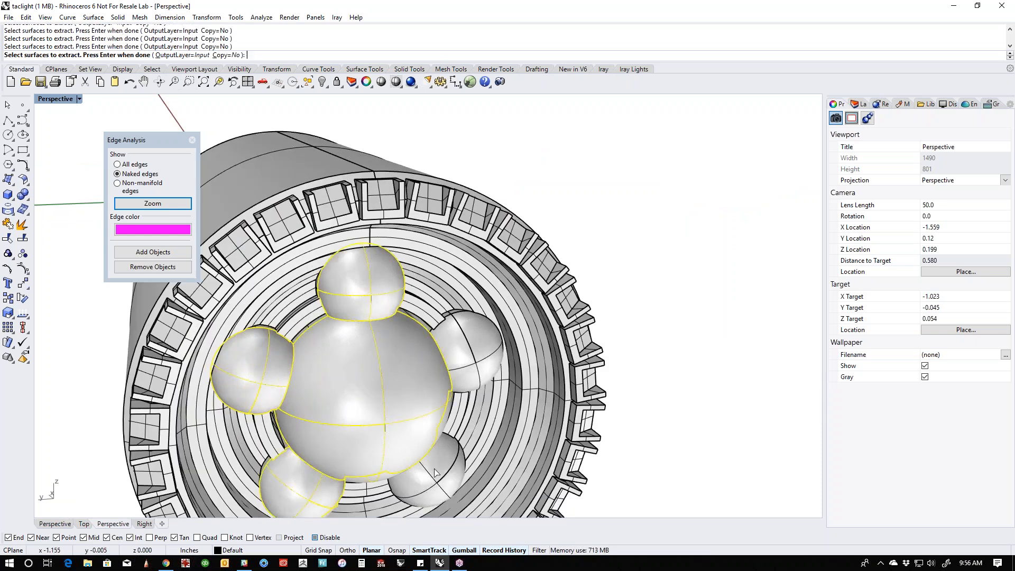
pyautogui.scroll(-4, 433, 412)
pyautogui.moveTo(433, 413); pyautogui.dragTo(476, 431, button='right')
pyautogui.press('Escape')
# - Cap the open rear end of the head body to make it a closed polysurface
pyautogui.click(486, 434)
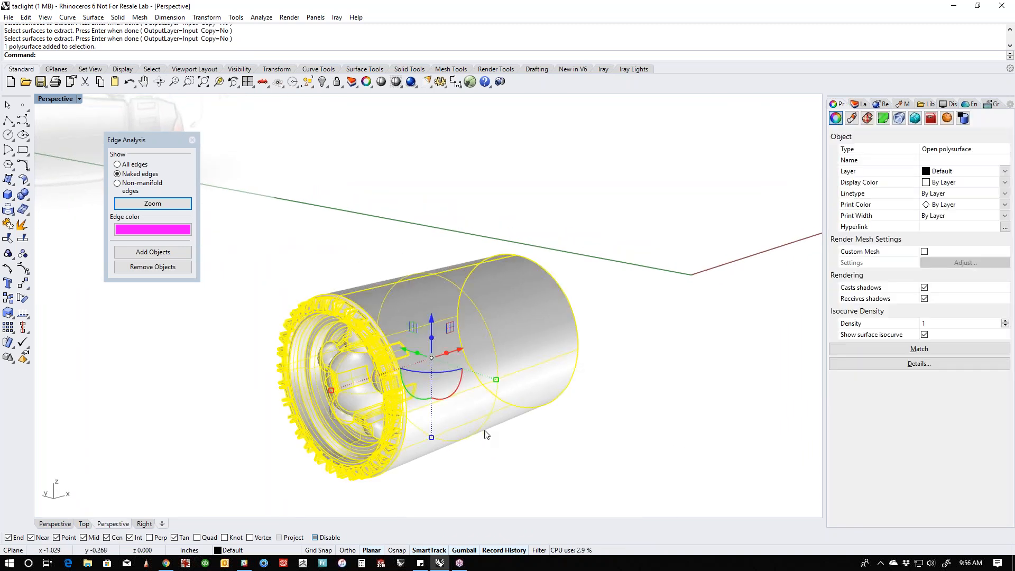
pyautogui.press('Return')
pyautogui.moveTo(488, 436); pyautogui.dragTo(544, 442, button='right')
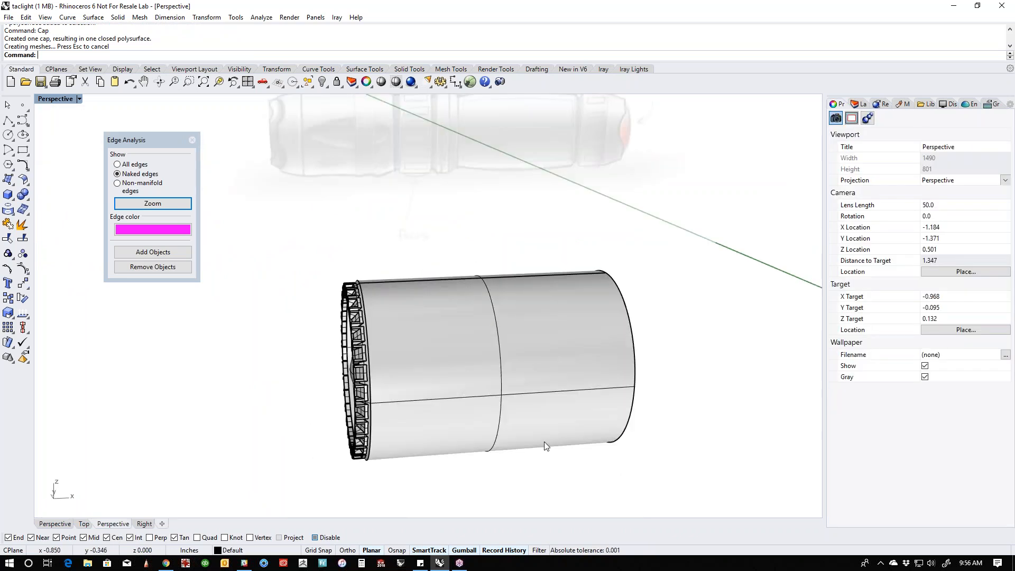
# - Show all hidden objects to bring back the complete flashlight
pyautogui.press('Return')
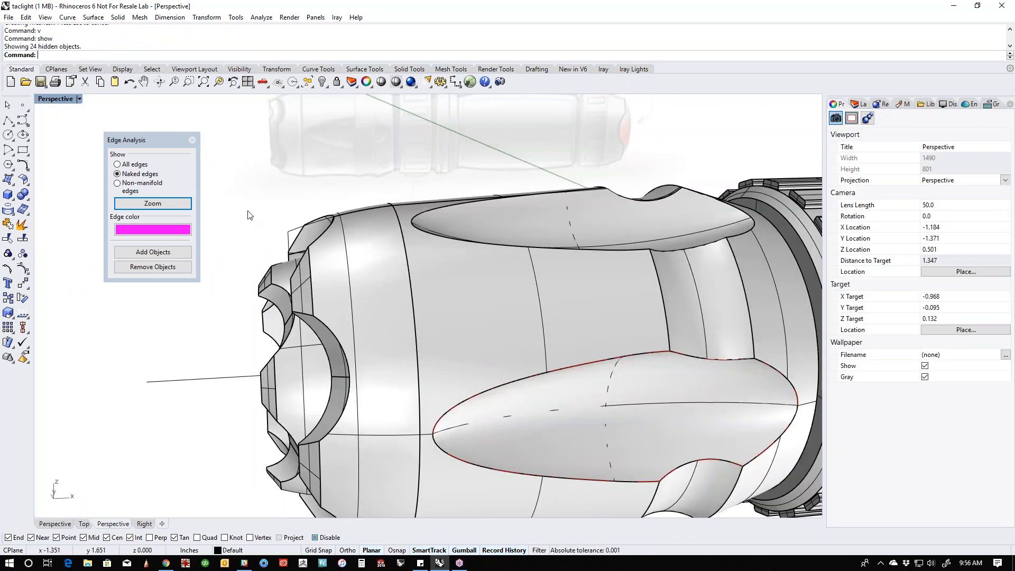
pyautogui.scroll(-6, 332, 263)
pyautogui.moveTo(352, 351); pyautogui.dragTo(408, 388, button='right')
pyautogui.scroll(-6, 535, 419)
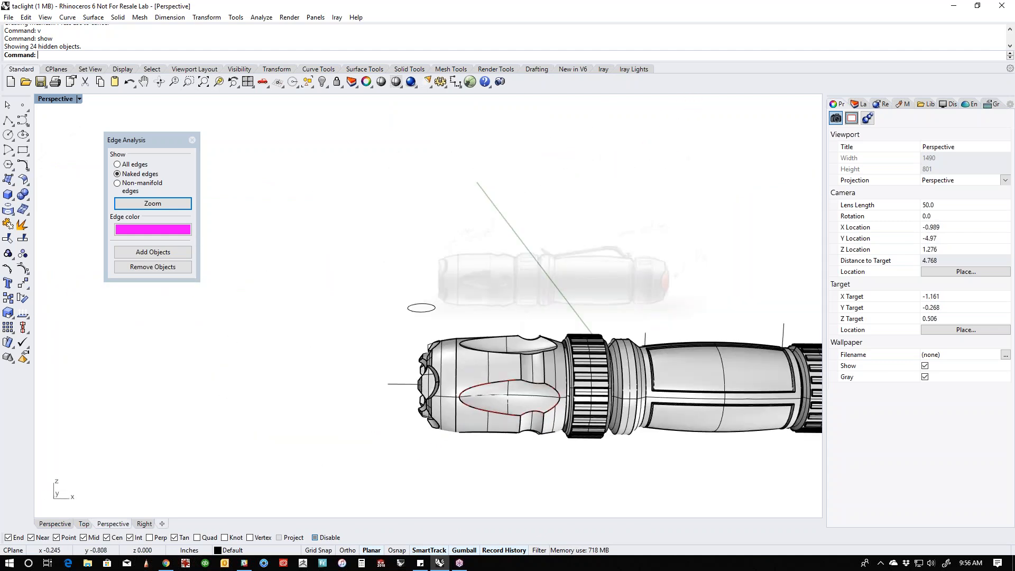
pyautogui.keyDown('shift'); pyautogui.moveTo(653, 429); pyautogui.dragTo(435, 416, button='right'); pyautogui.keyUp('shift')
# - Select any open polysurfaces in the whole flashlight and examine the front of the head
pyautogui.middleClick(434, 415)
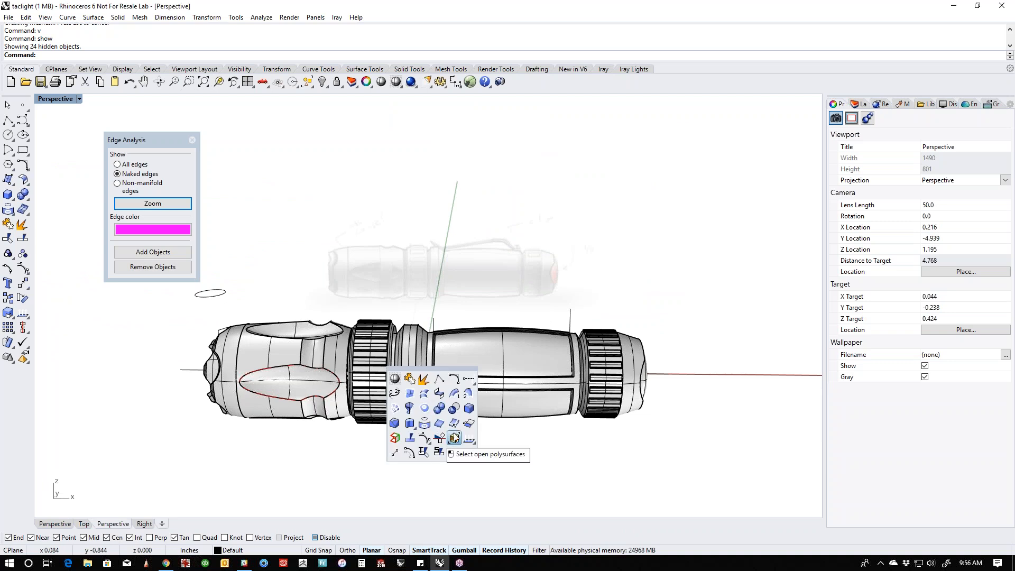
pyautogui.click(29, 320)
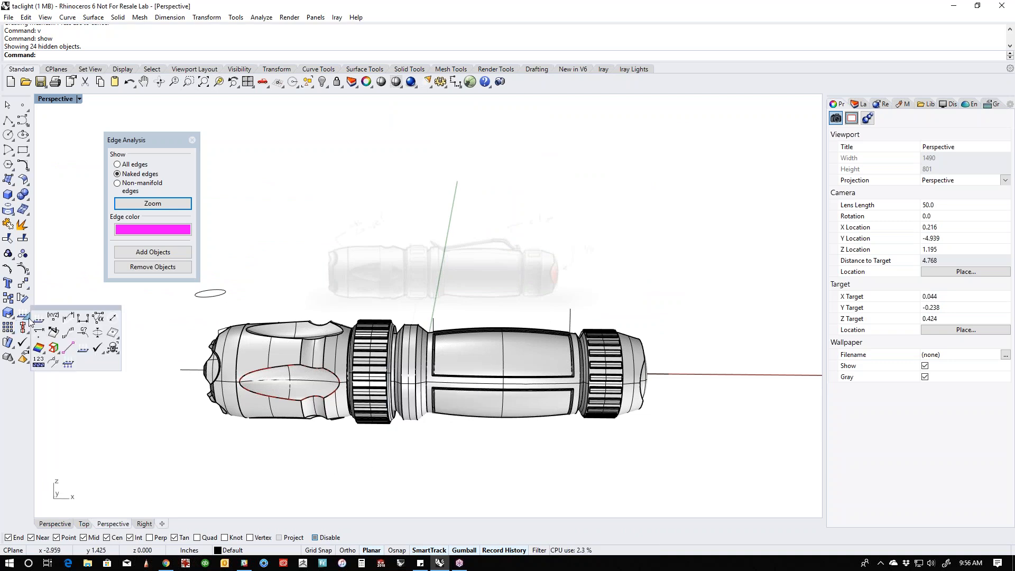
pyautogui.click(59, 353)
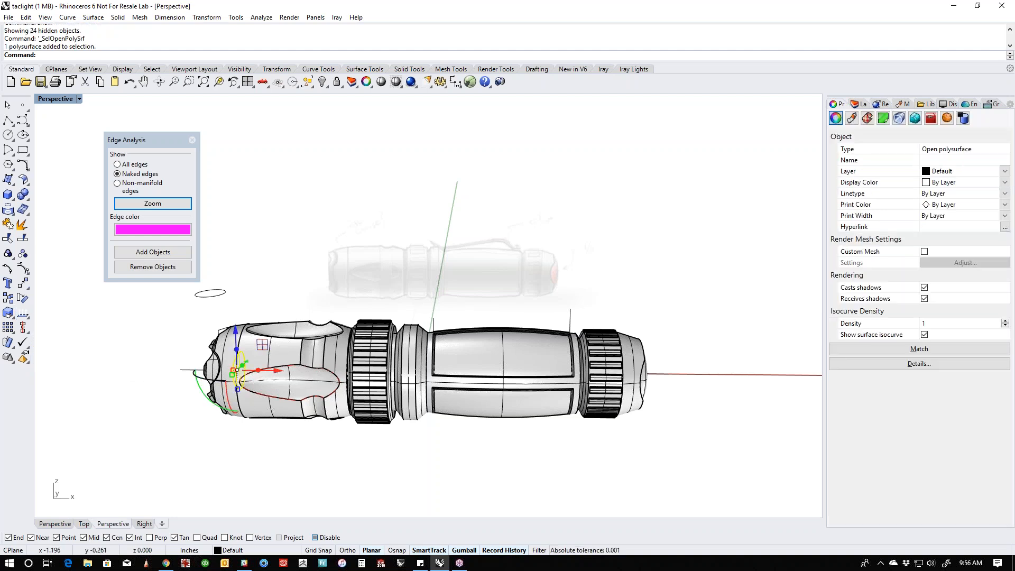
pyautogui.moveTo(212, 377); pyautogui.dragTo(320, 373, button='right')
pyautogui.scroll(7, 259, 423)
pyautogui.moveTo(259, 423); pyautogui.dragTo(344, 429, button='right')
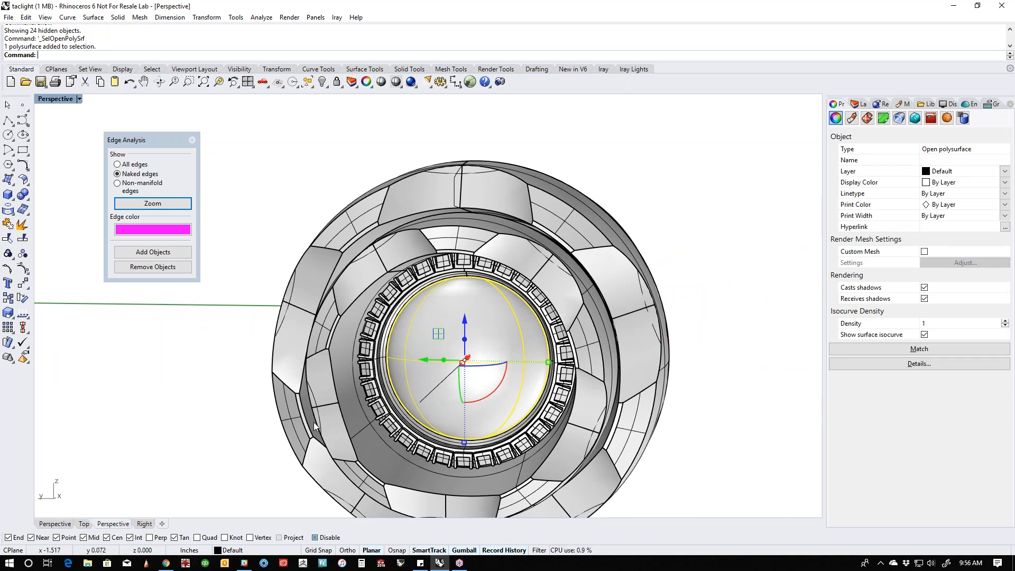
# - In the Front view, trace the underside of the sketched clip with an open polyline from its upturned tip to the rear of the grip
pyautogui.scroll(-10, 328, 264)
pyautogui.click(528, 329)
pyautogui.moveTo(528, 329); pyautogui.dragTo(328, 398, button='right')
pyautogui.keyDown('shift'); pyautogui.moveTo(510, 354); pyautogui.dragTo(472, 405, button='right'); pyautogui.keyUp('shift')
pyautogui.moveTo(472, 404); pyautogui.dragTo(502, 406, button='right')
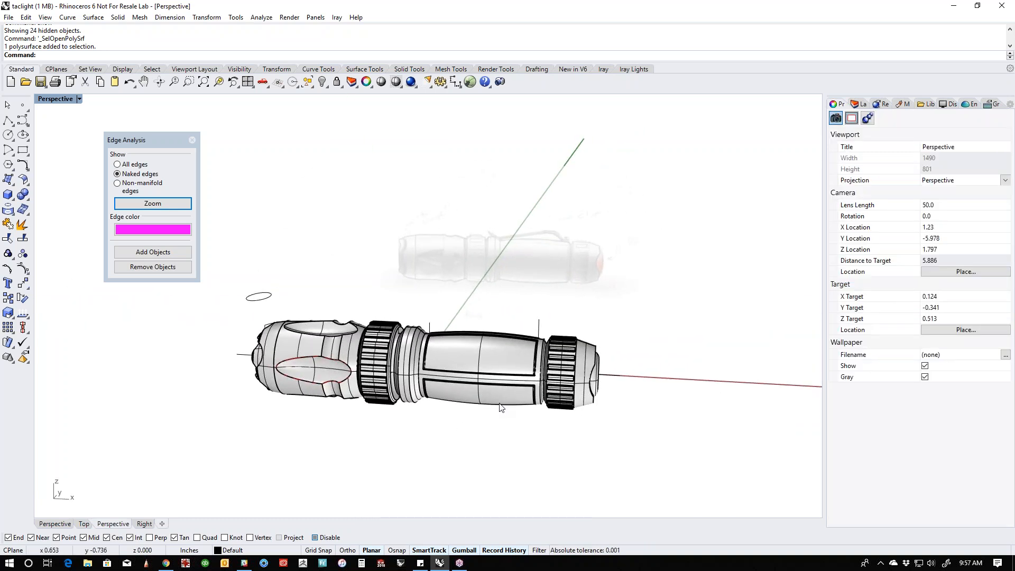
pyautogui.hotkey('ctrl', 'F2')
pyautogui.scroll(5, 458, 364)
pyautogui.scroll(-2, 459, 364)
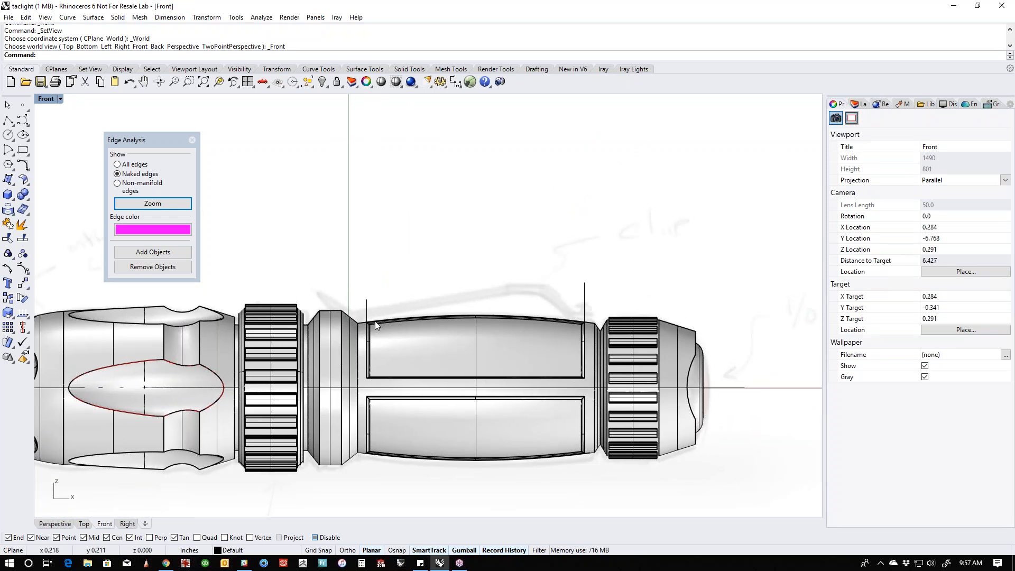
pyautogui.click(8, 121)
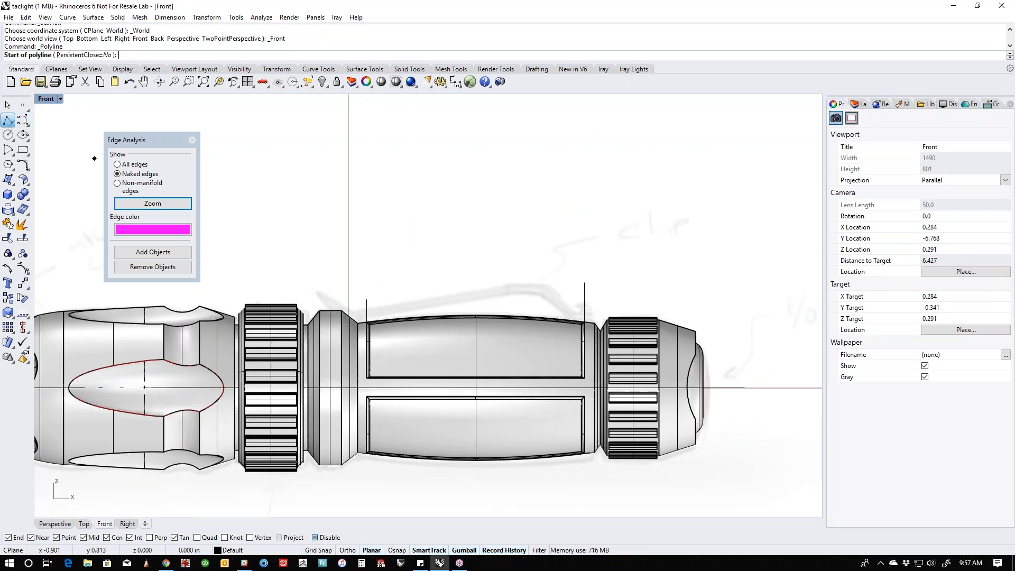
pyautogui.click(340, 302)
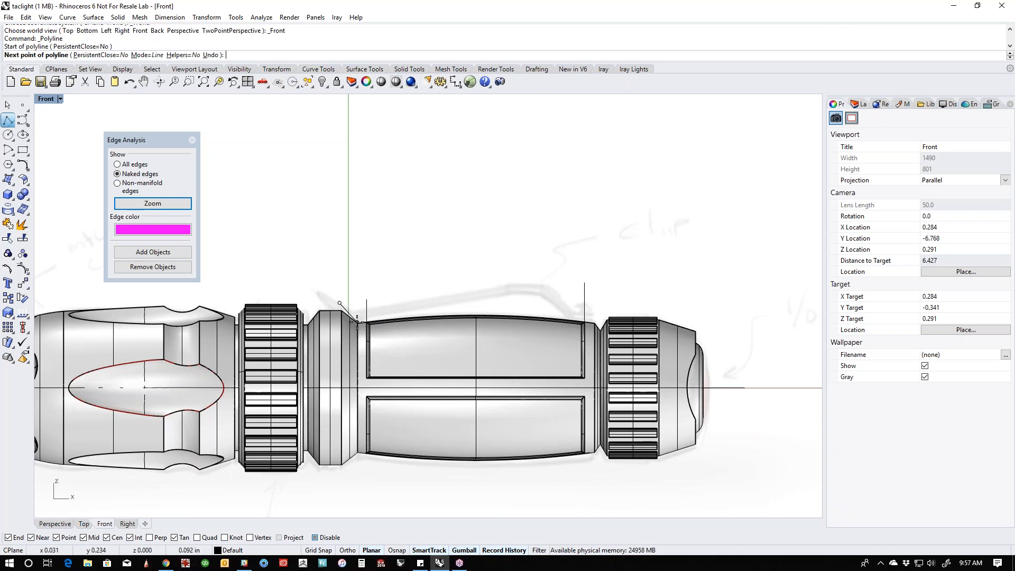
pyautogui.click(357, 321)
pyautogui.click(513, 293)
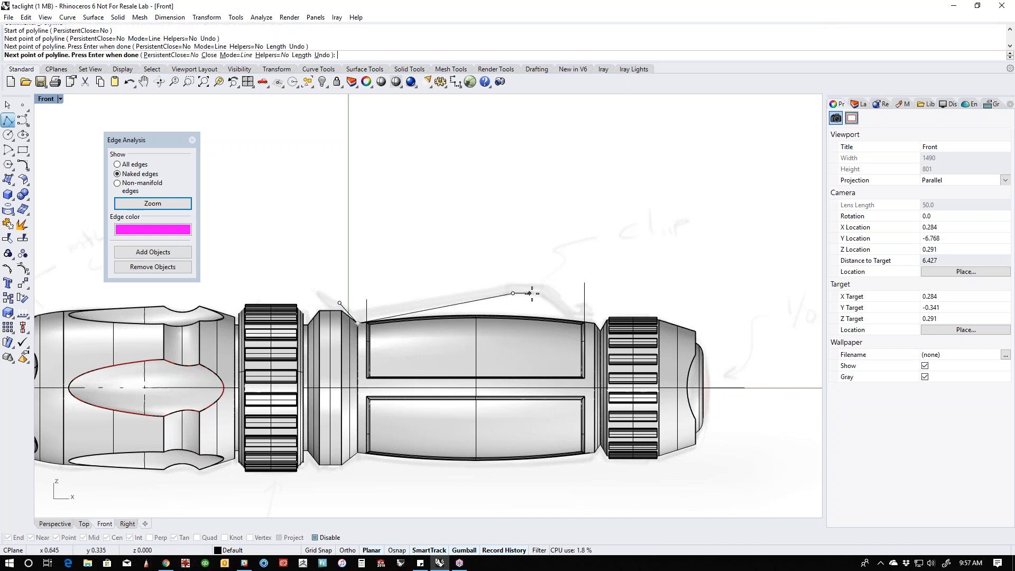
pyautogui.click(538, 294)
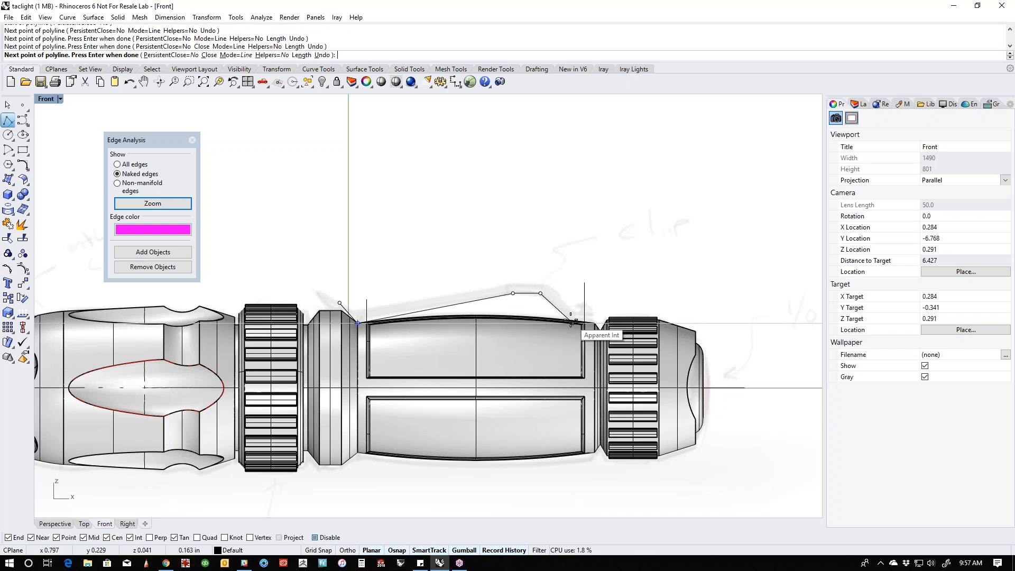
pyautogui.scroll(5, 565, 317)
pyautogui.click(564, 321)
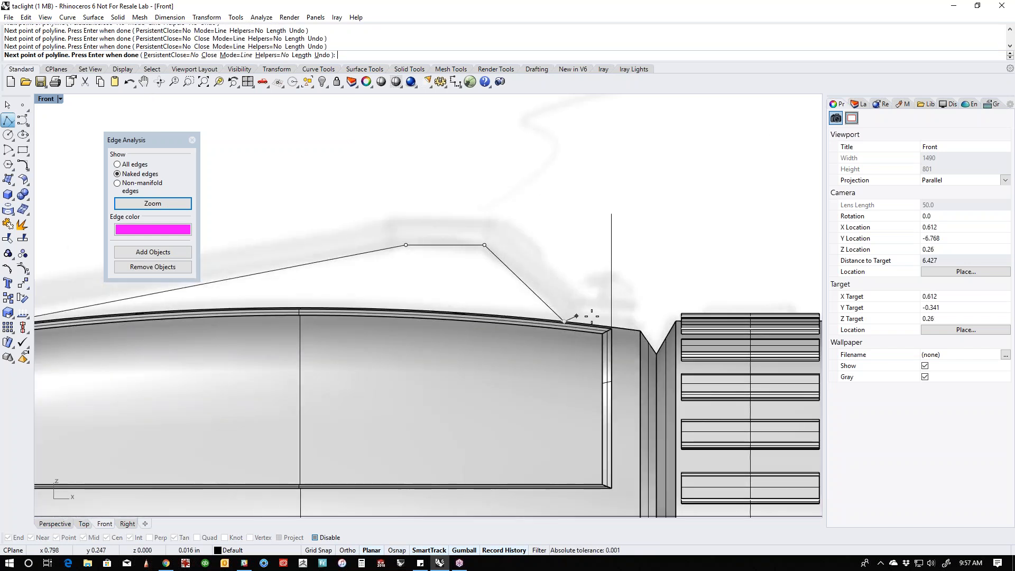
pyautogui.click(639, 329)
pyautogui.rightClick(638, 327)
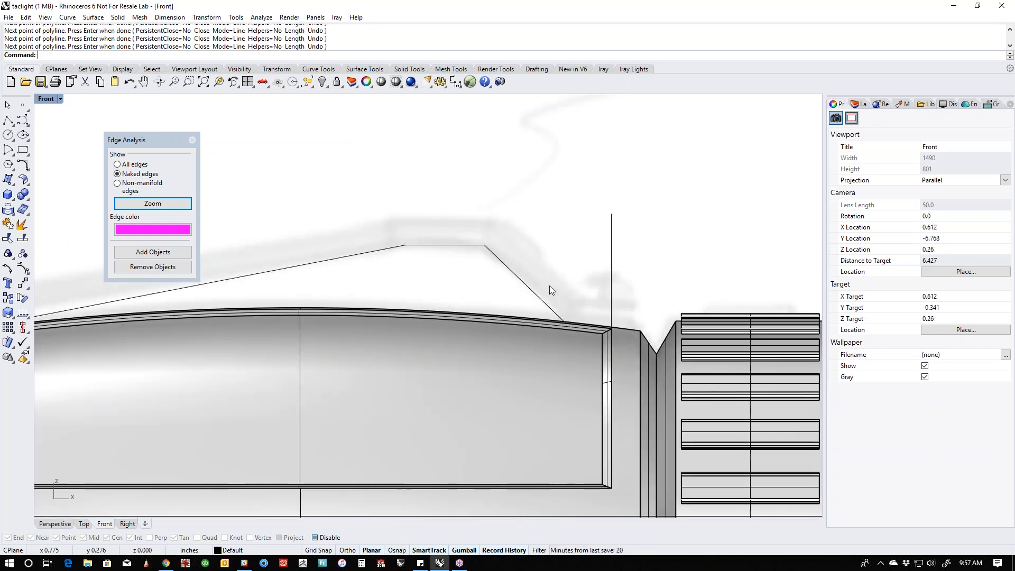
# - Offset the clip polyline outward by 0.02 in with flat caps to form a closed clip profile
pyautogui.click(527, 286)
pyautogui.scroll(-2, 460, 286)
pyautogui.scroll(-2, 460, 287)
pyautogui.moveTo(460, 287); pyautogui.dragTo(623, 285, button='right')
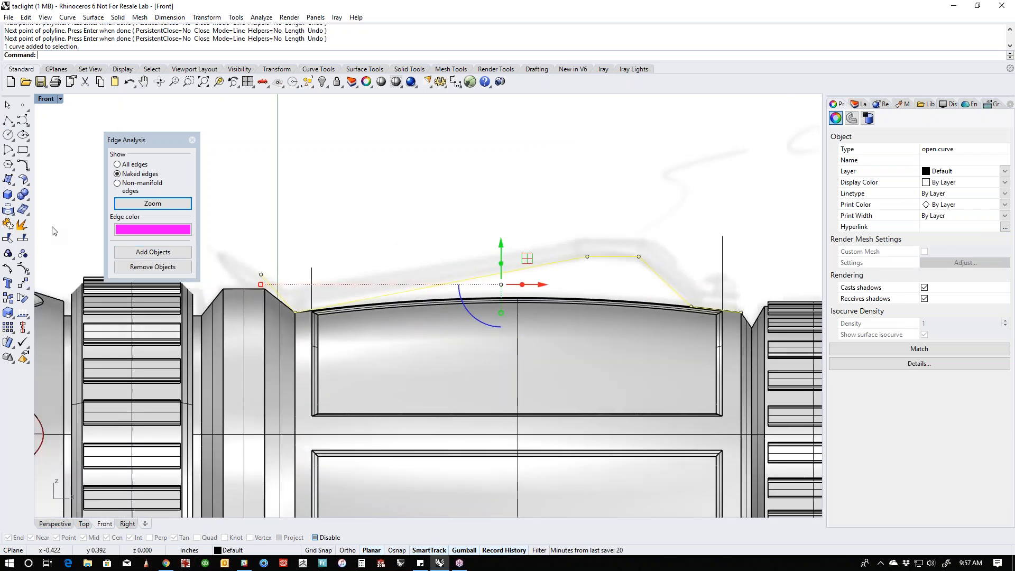
pyautogui.click(27, 154)
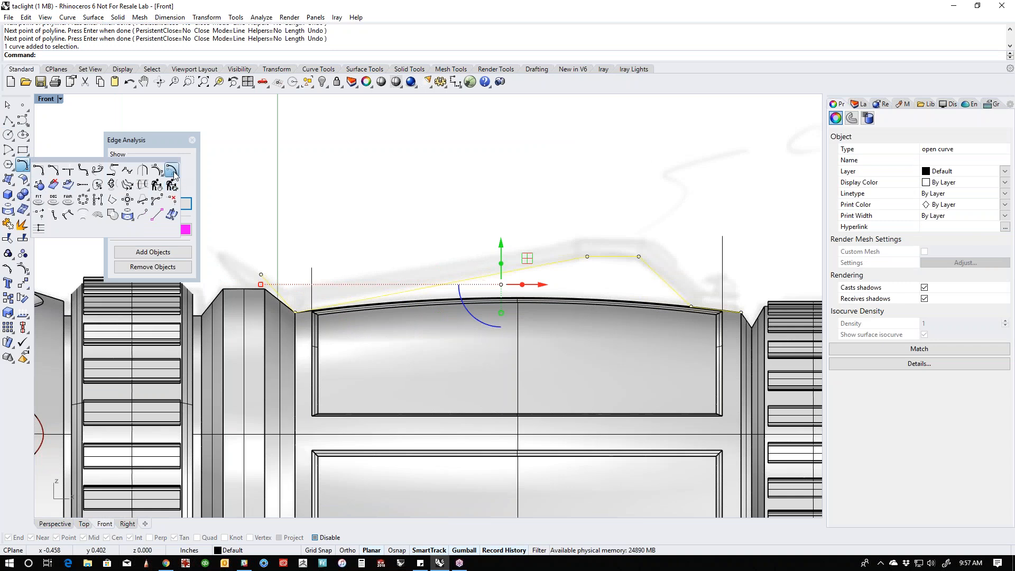
pyautogui.click(23, 179)
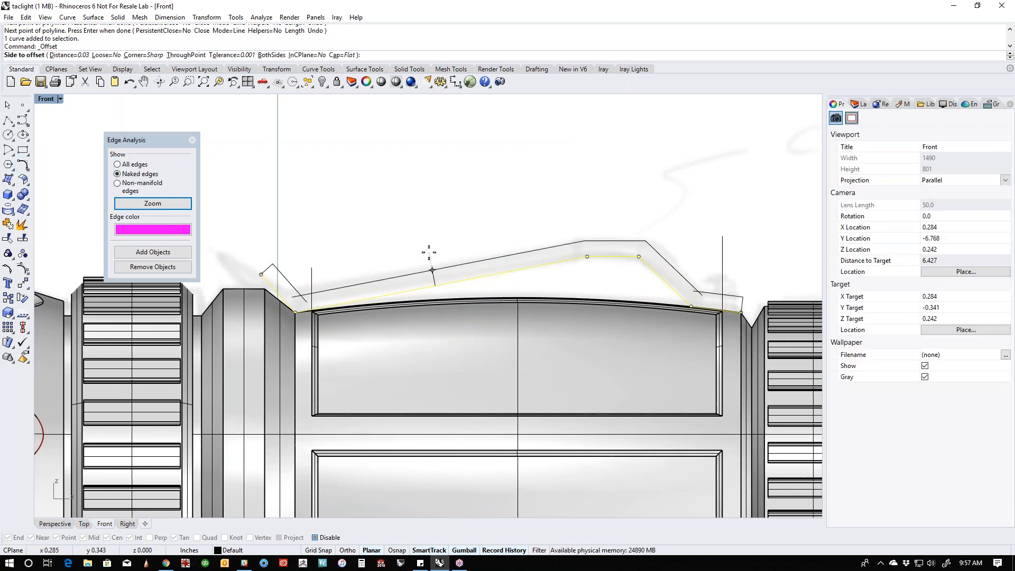
pyautogui.click(66, 55)
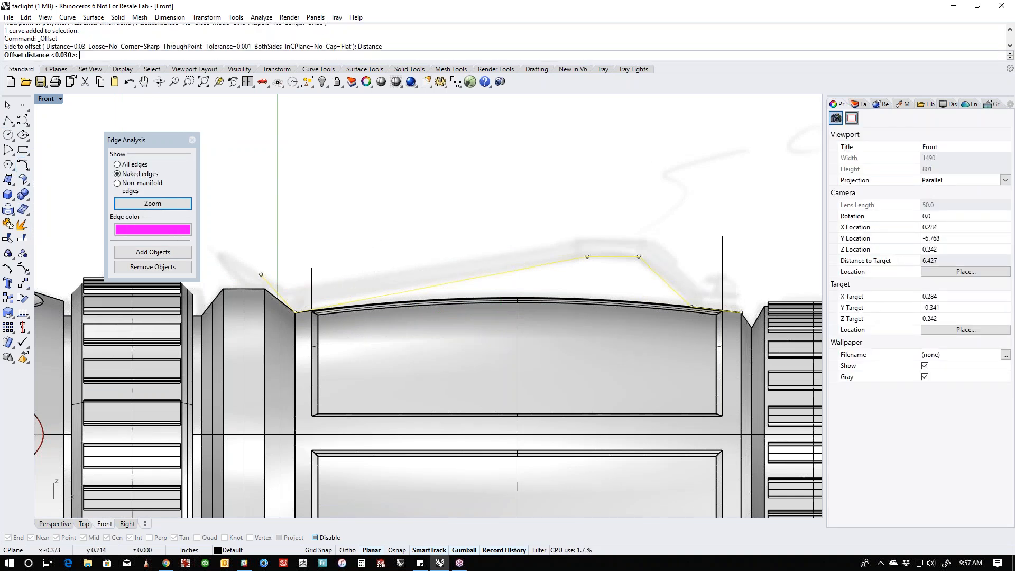
pyautogui.write('.02')
pyautogui.press('Return')
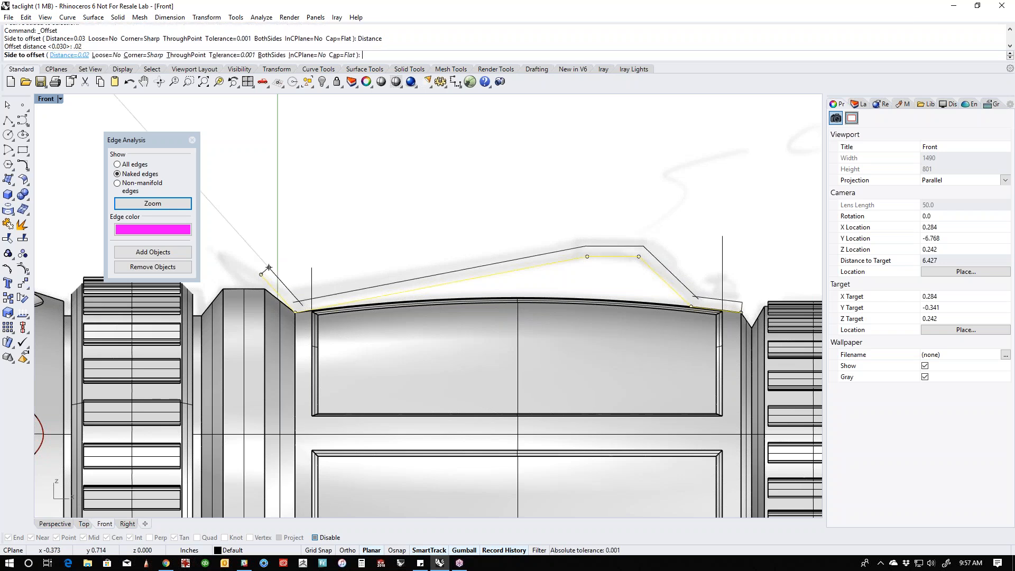
pyautogui.press('Escape')
pyautogui.rightClick(357, 202)
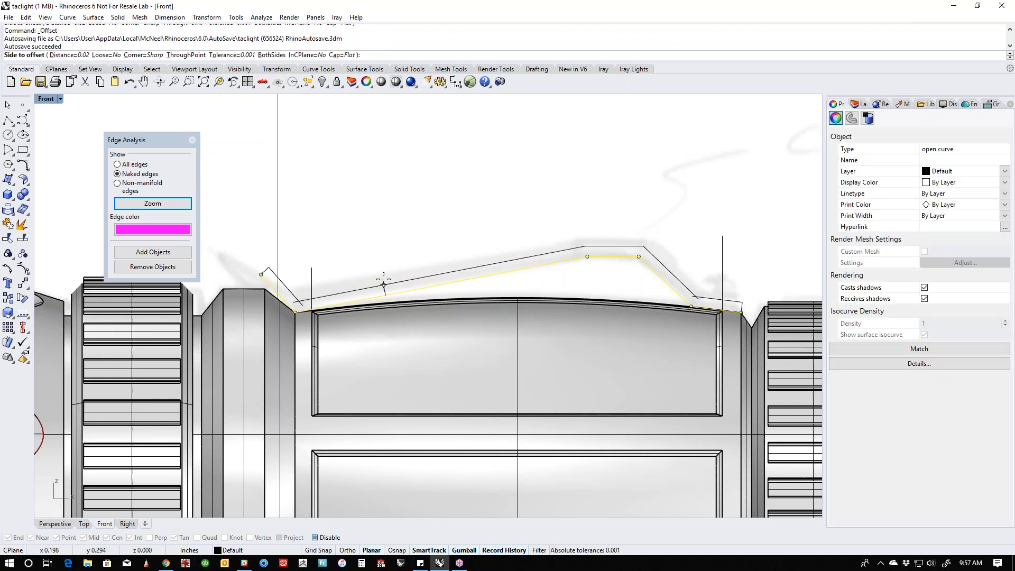
pyautogui.click(375, 266)
pyautogui.click(369, 254)
# - Extrude the closed clip profile as a solid to both sides, about 0.08 in each way, working in the Top view
pyautogui.scroll(-2, 369, 254)
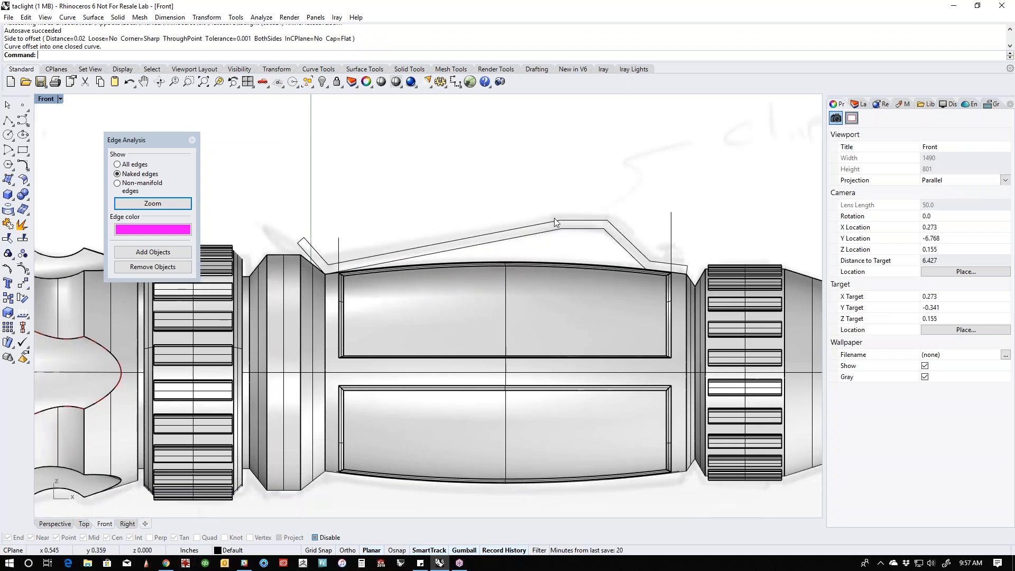
pyautogui.click(554, 219)
pyautogui.hotkey('ctrl', 'F1')
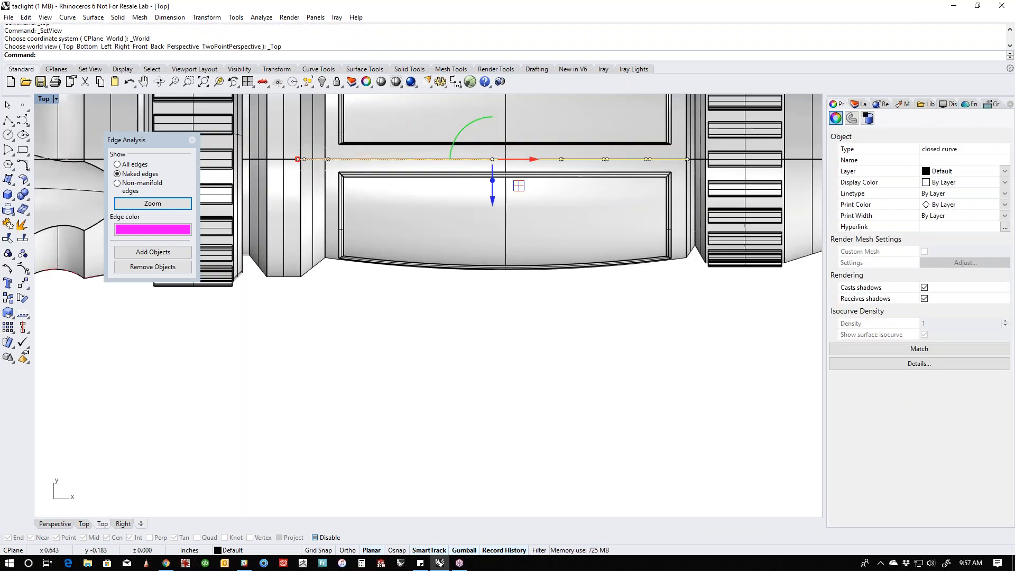
pyautogui.moveTo(571, 233); pyautogui.dragTo(538, 385, button='right')
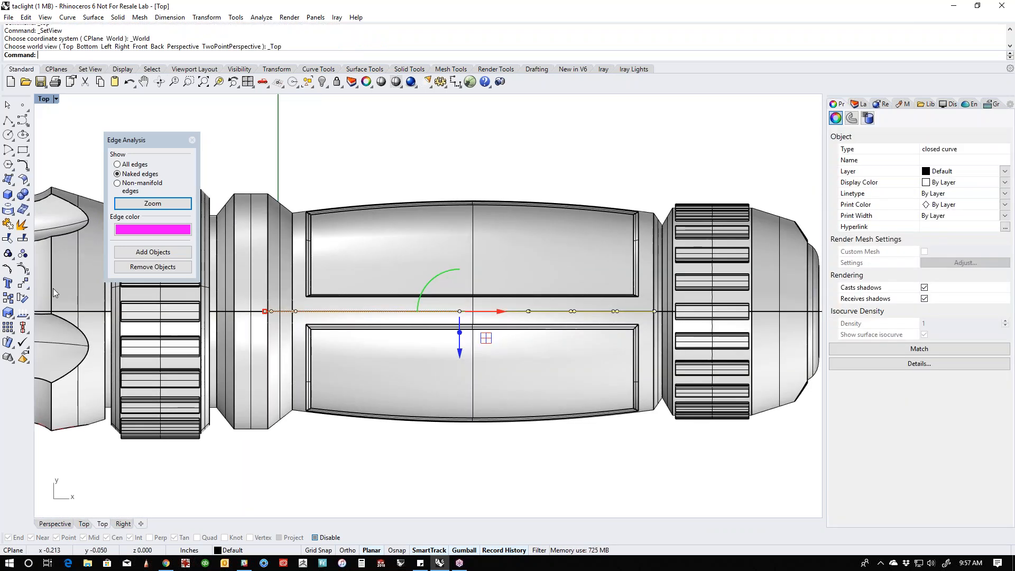
pyautogui.click(14, 200)
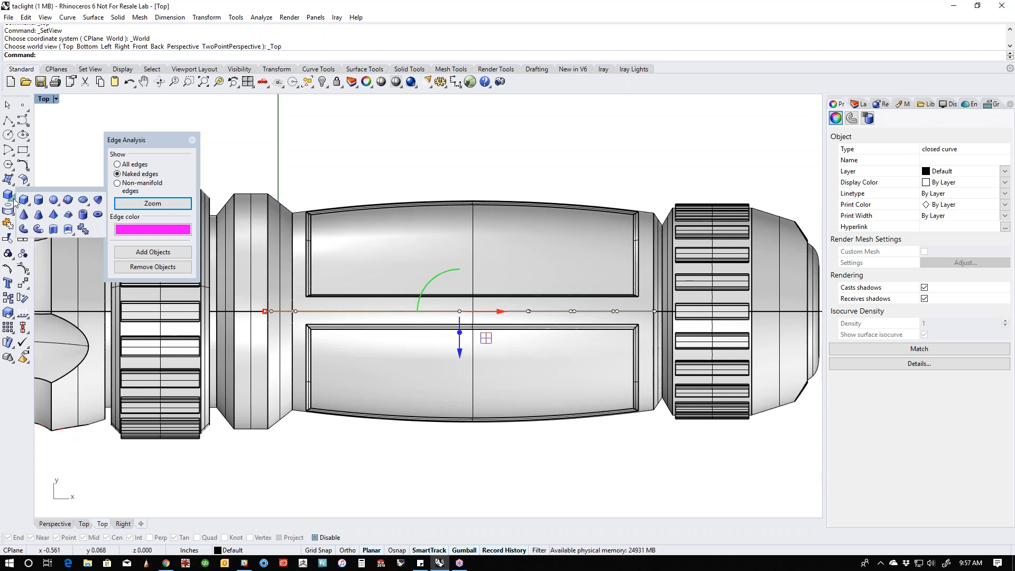
pyautogui.click(52, 229)
pyautogui.write('b')
pyautogui.press('Return')
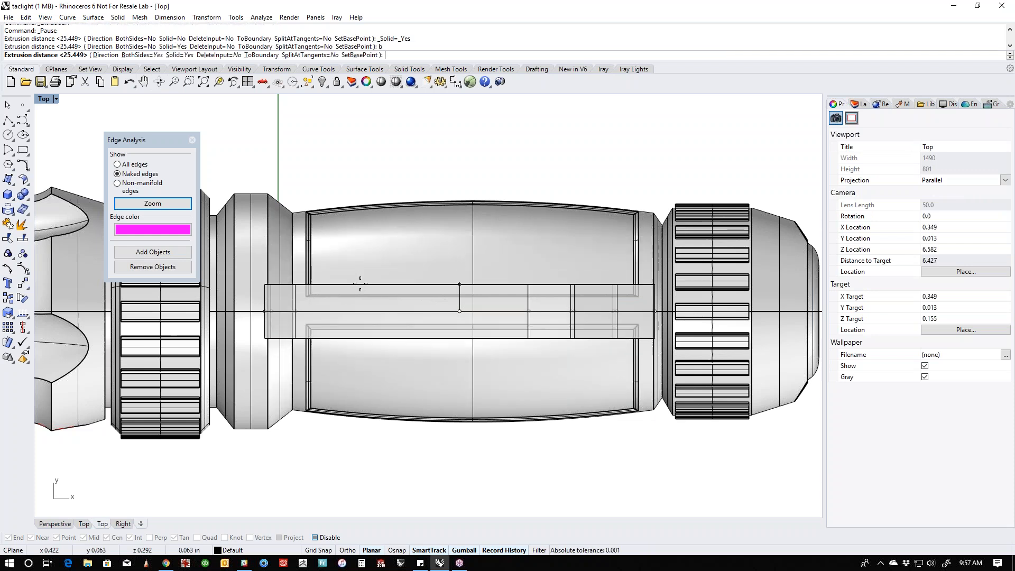
pyautogui.click(359, 278)
# - Isolate the extruded clip solid so that all other objects are hidden
pyautogui.click(357, 298)
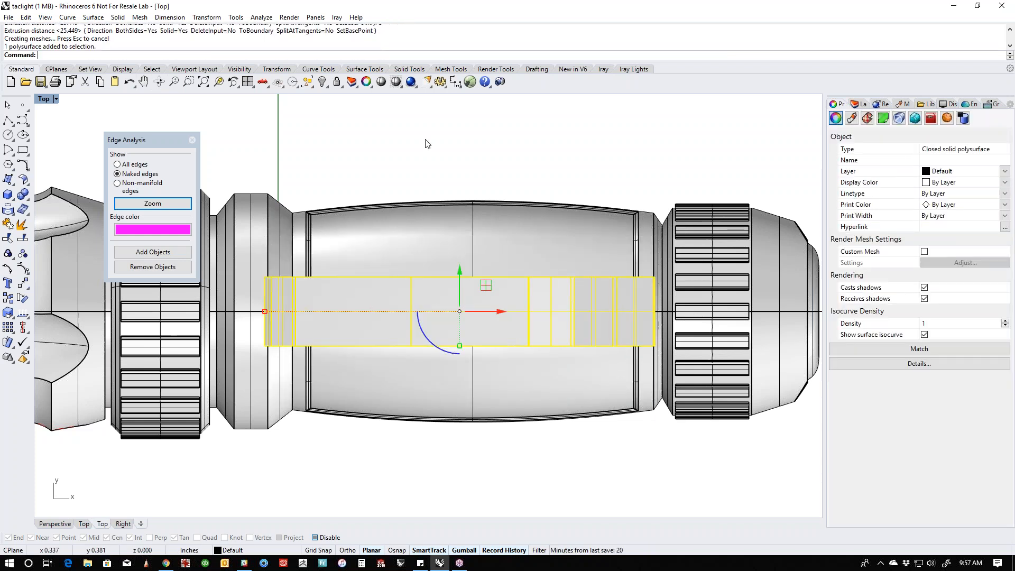
pyautogui.click(429, 163)
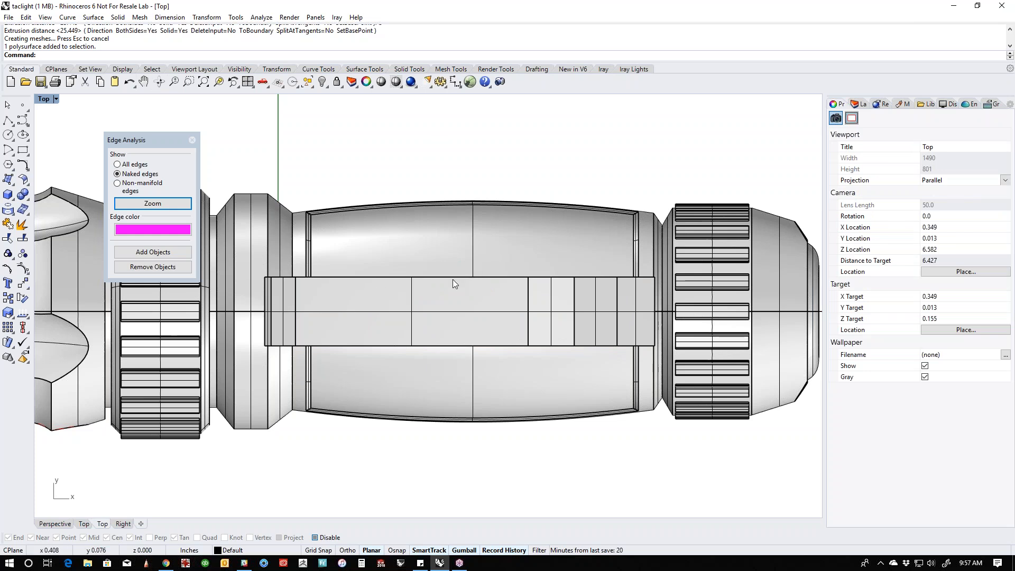
pyautogui.click(452, 297)
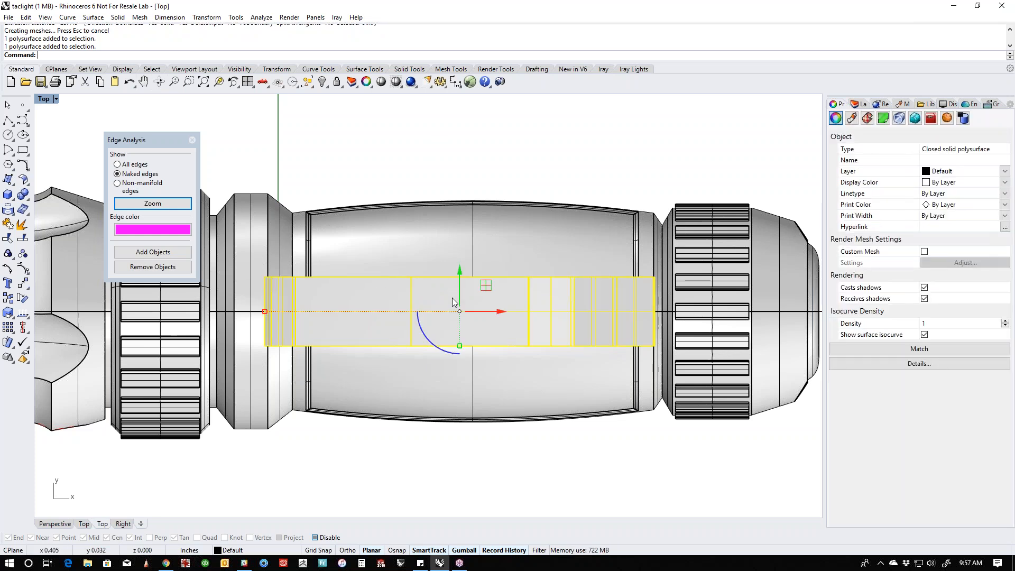
pyautogui.hotkey('ctrl', 'shift', 'h')
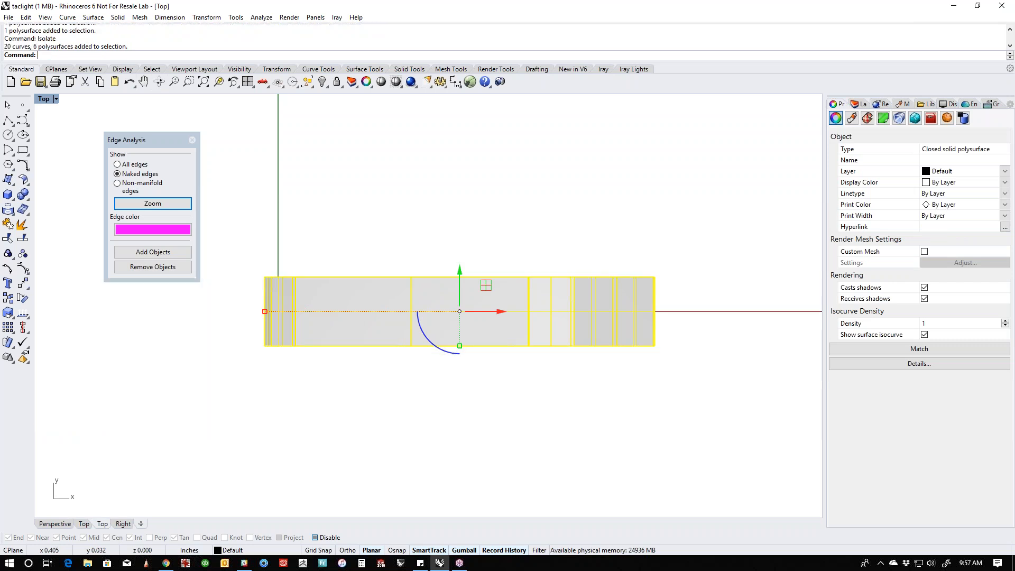
pyautogui.click(324, 351)
# - Draw a polyline for one side of the clip outline, flaring from the tip to the raised bend, then narrowing and running past the rear end
pyautogui.scroll(2, 324, 351)
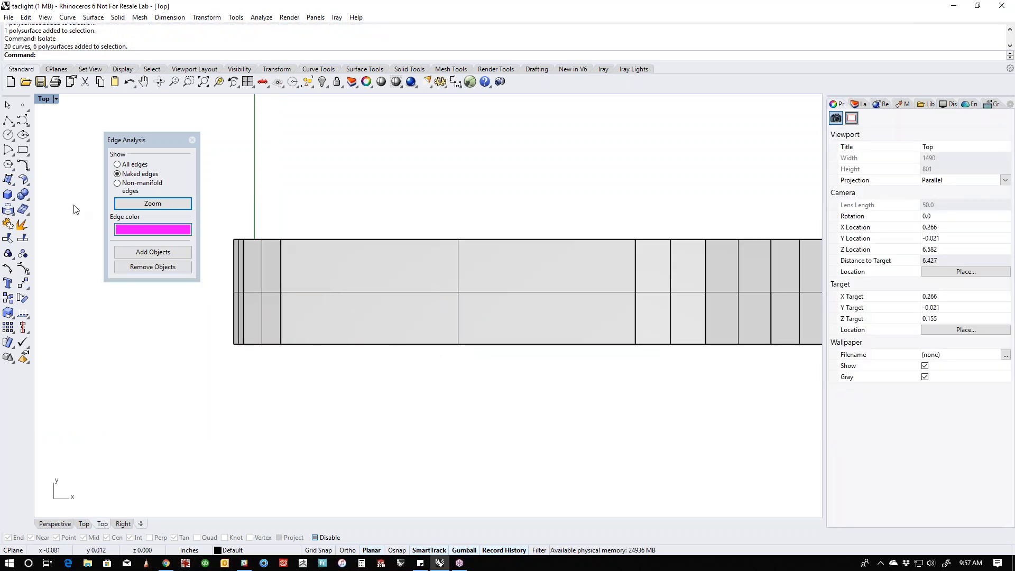
pyautogui.click(8, 121)
pyautogui.scroll(2, 253, 320)
pyautogui.click(225, 323)
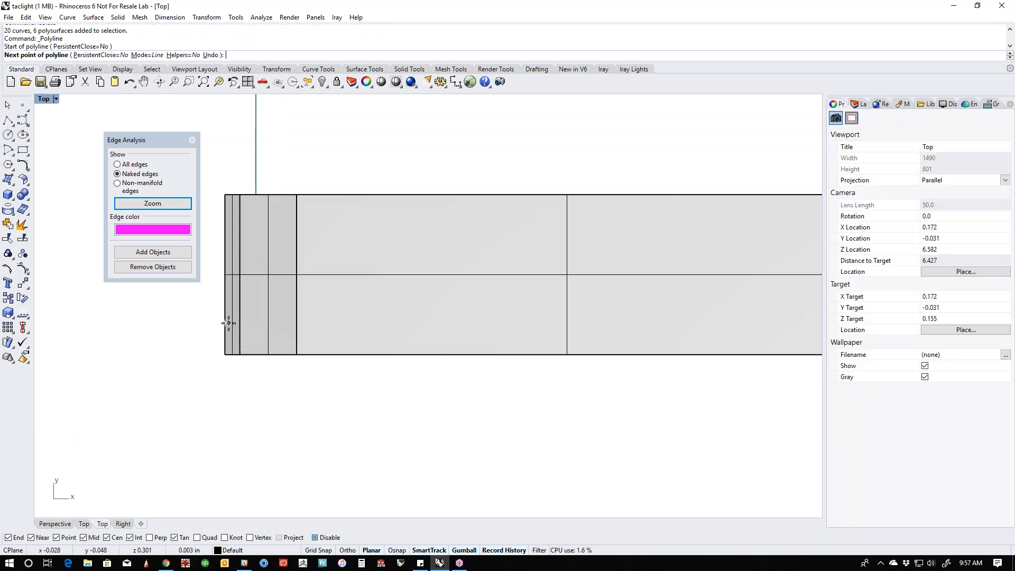
pyautogui.click(240, 322)
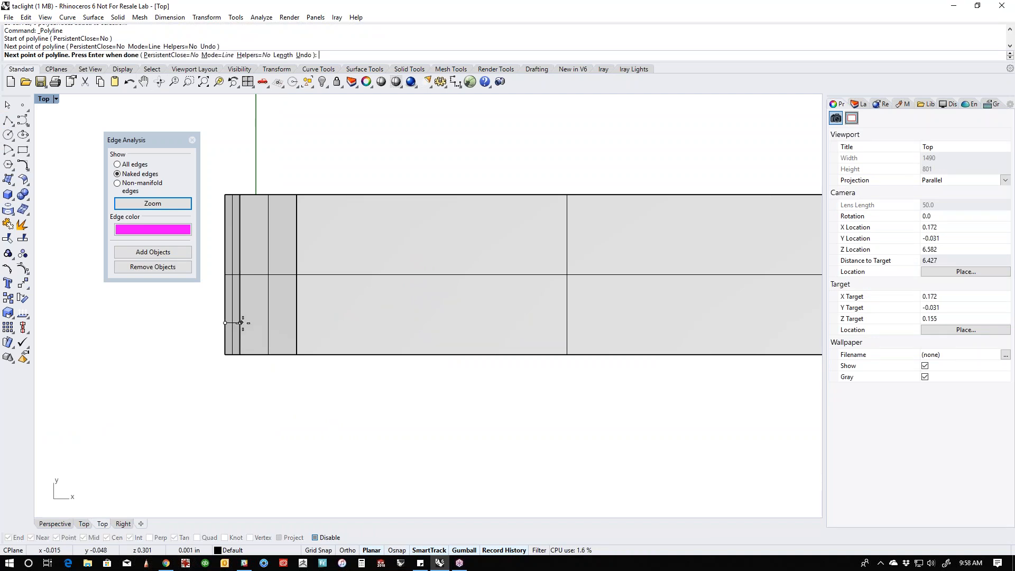
pyautogui.click(297, 336)
pyautogui.scroll(-3, 299, 335)
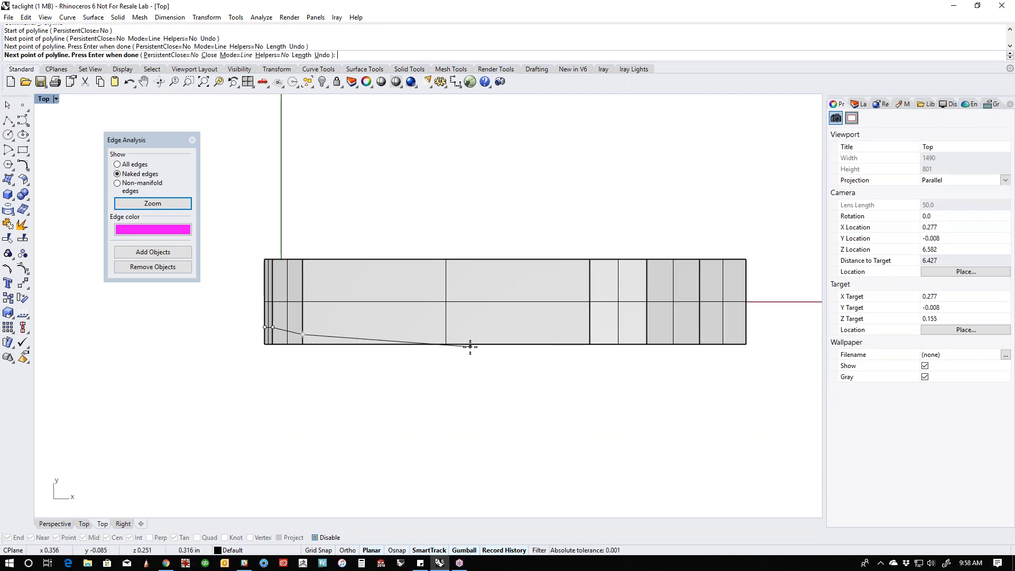
pyautogui.click(590, 345)
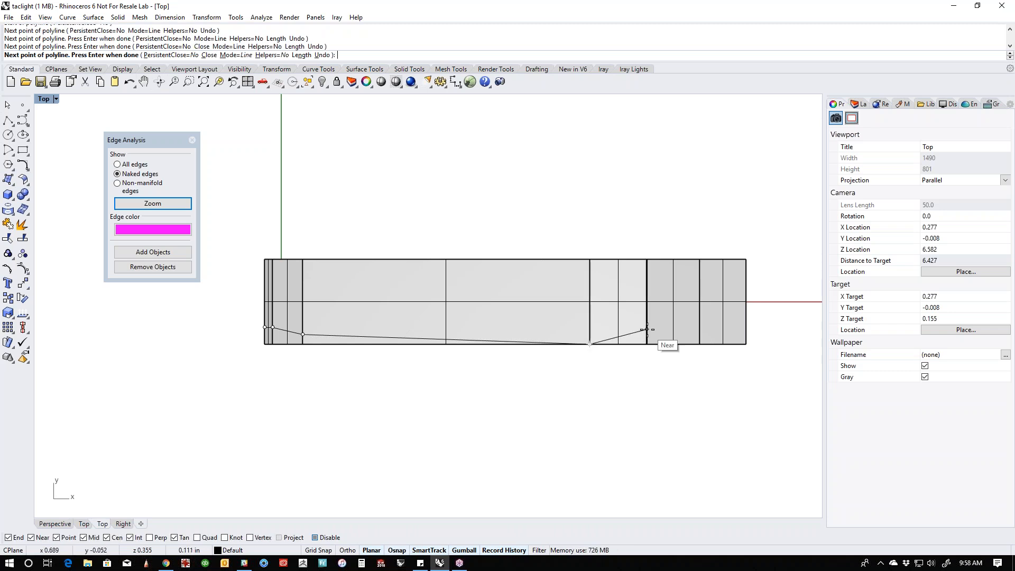
pyautogui.click(647, 329)
pyautogui.click(781, 329)
pyautogui.press('Return')
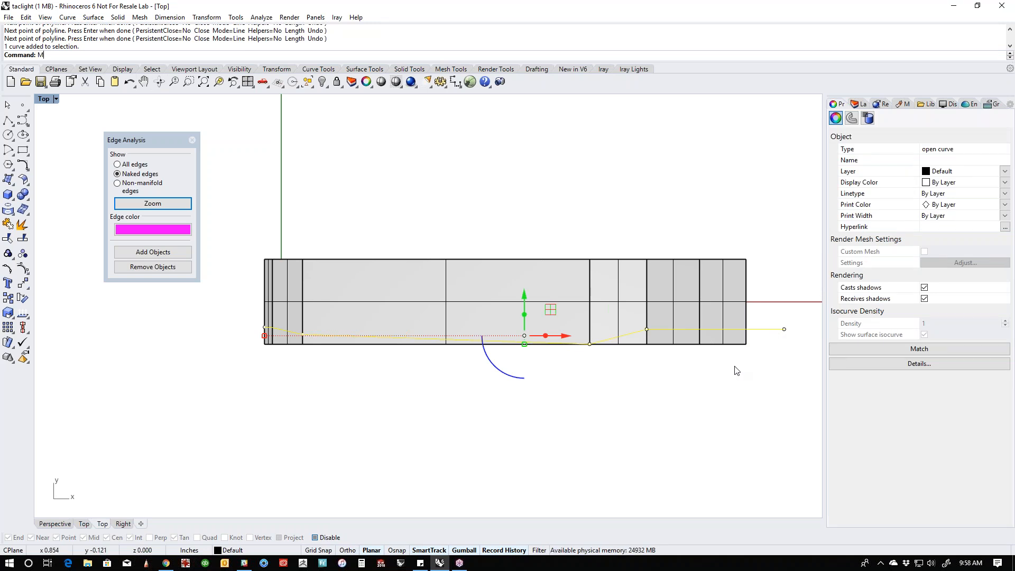
# - Mirror the side outline across the clip's lengthwise centerline, keeping the original
pyautogui.write('M')
pyautogui.press('Return')
pyautogui.click(747, 301)
pyautogui.click(773, 301)
pyautogui.press('Escape')
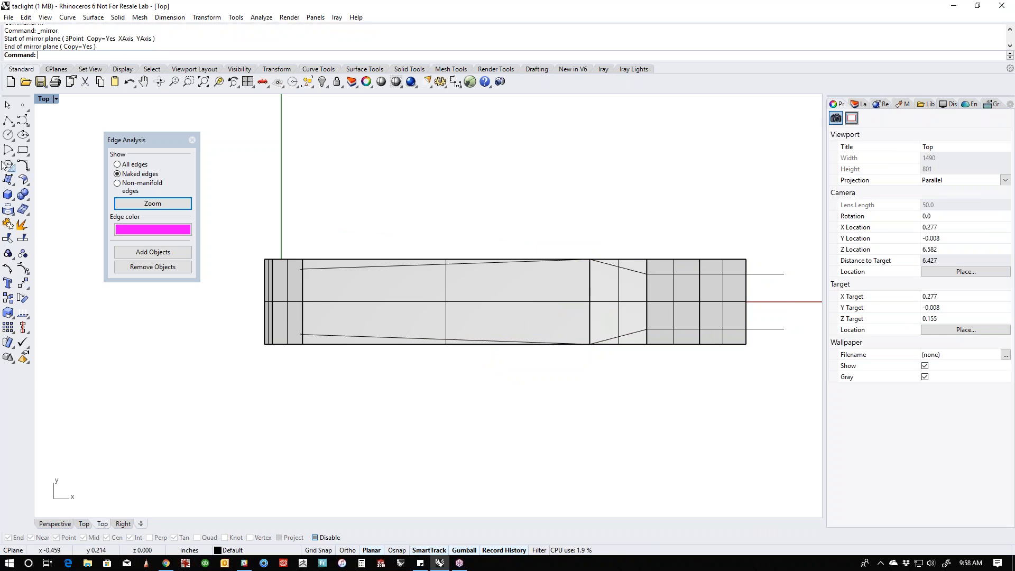
# - Connect the rear ends of the two side outlines with a straight line and join all three curves into one
pyautogui.click(8, 121)
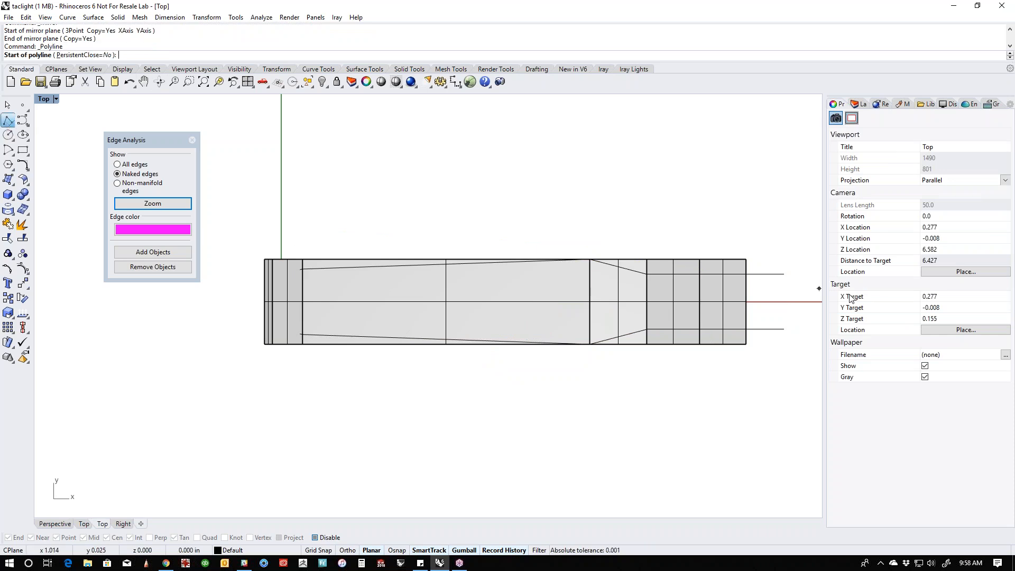
pyautogui.click(784, 274)
pyautogui.click(784, 329)
pyautogui.press('Return')
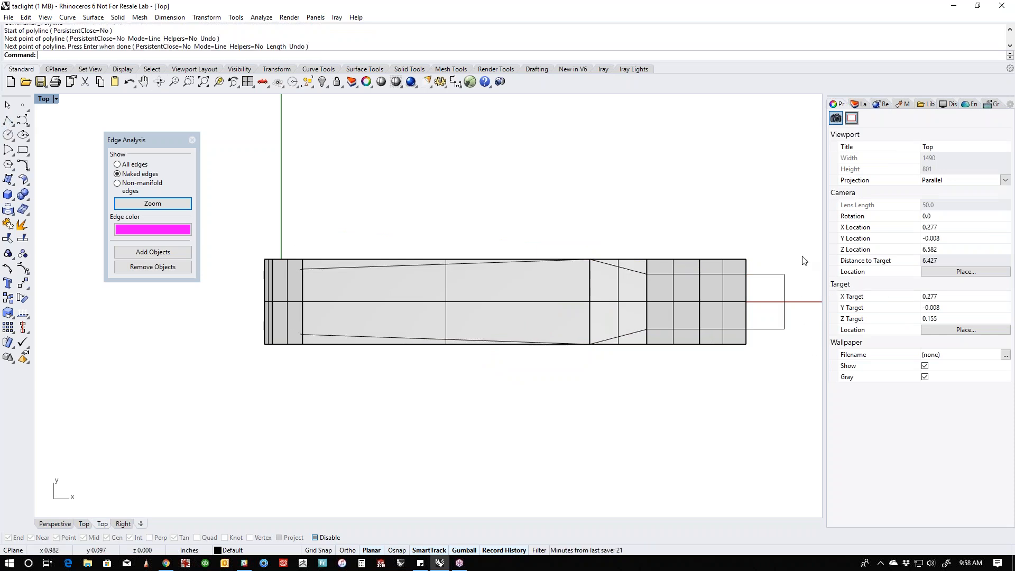
pyautogui.moveTo(803, 261); pyautogui.dragTo(776, 363)
pyautogui.write('join')
pyautogui.press('Return')
pyautogui.write('W')
pyautogui.press('Return')
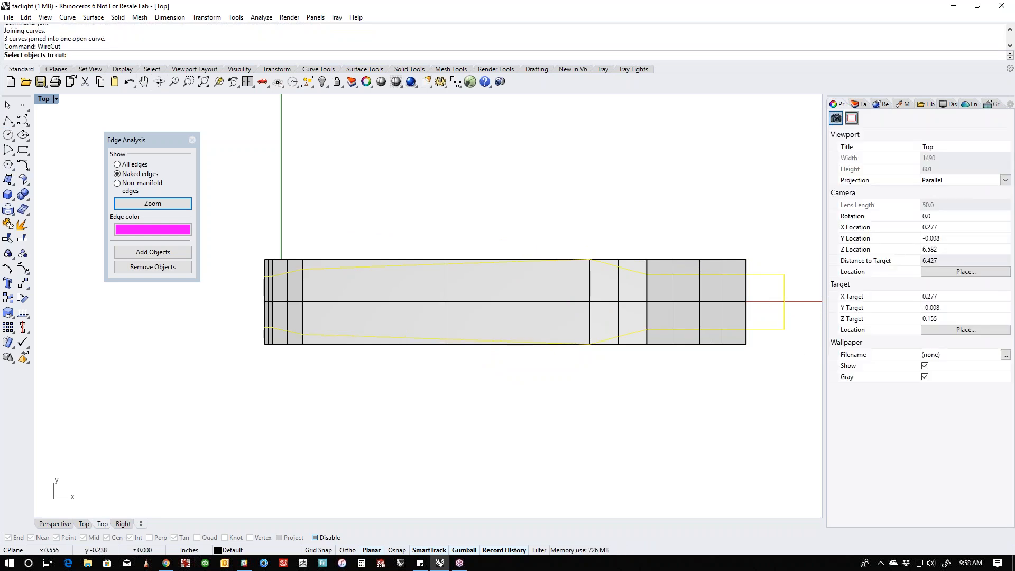
pyautogui.click(627, 312)
pyautogui.press('Return')
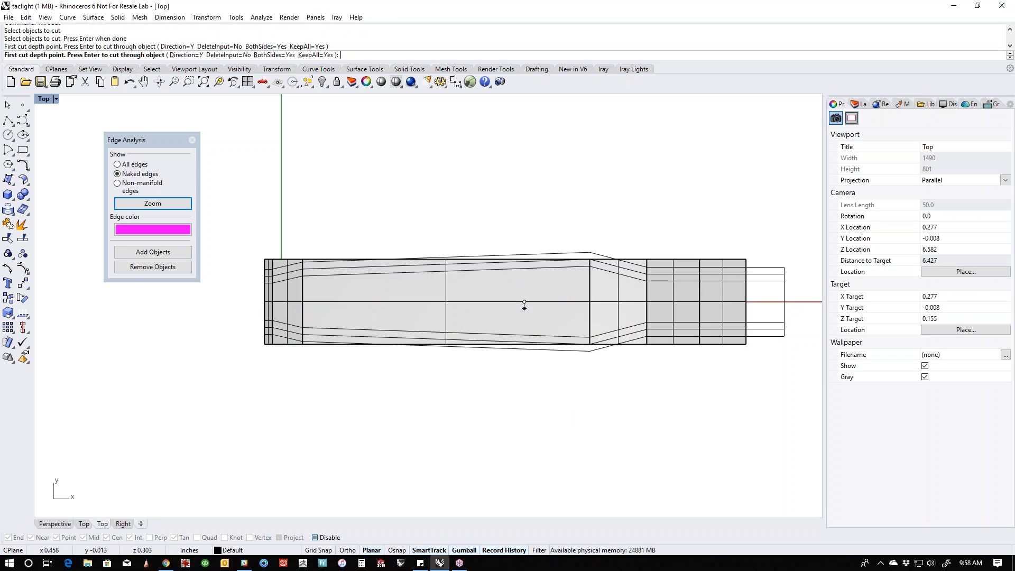
pyautogui.press('Escape')
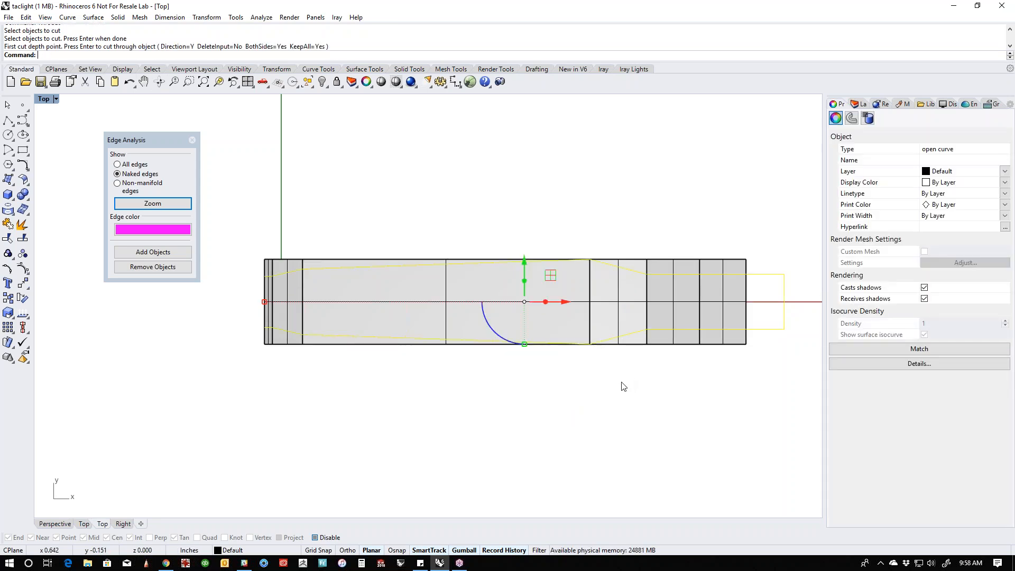
# - In the front view, raise the clip outline curve above the solid and flatten it vertically with a scale factor of 0
pyautogui.click(651, 381)
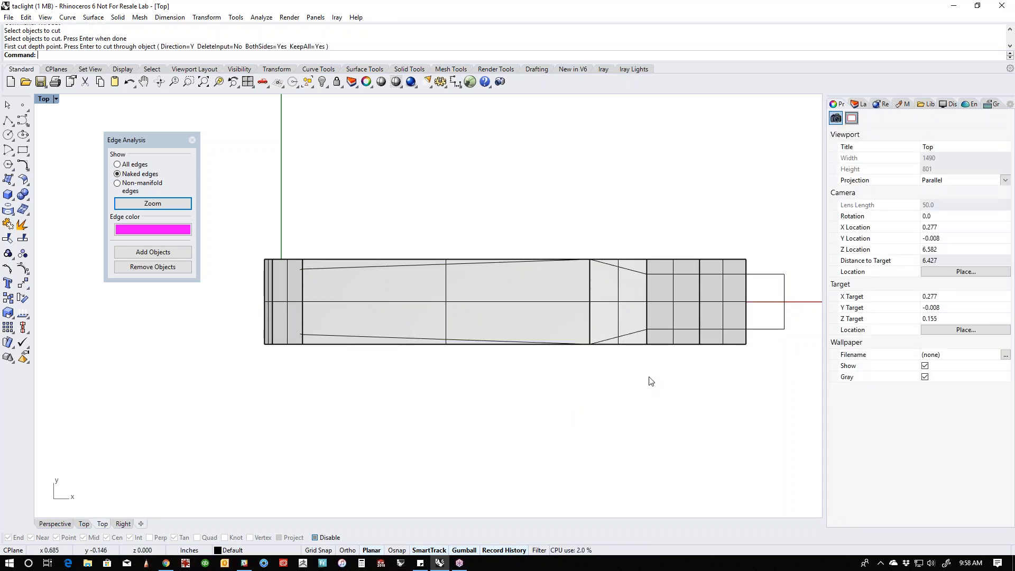
pyautogui.click(784, 330)
pyautogui.hotkey('ctrl', 'F2')
pyautogui.scroll(-2, 649, 342)
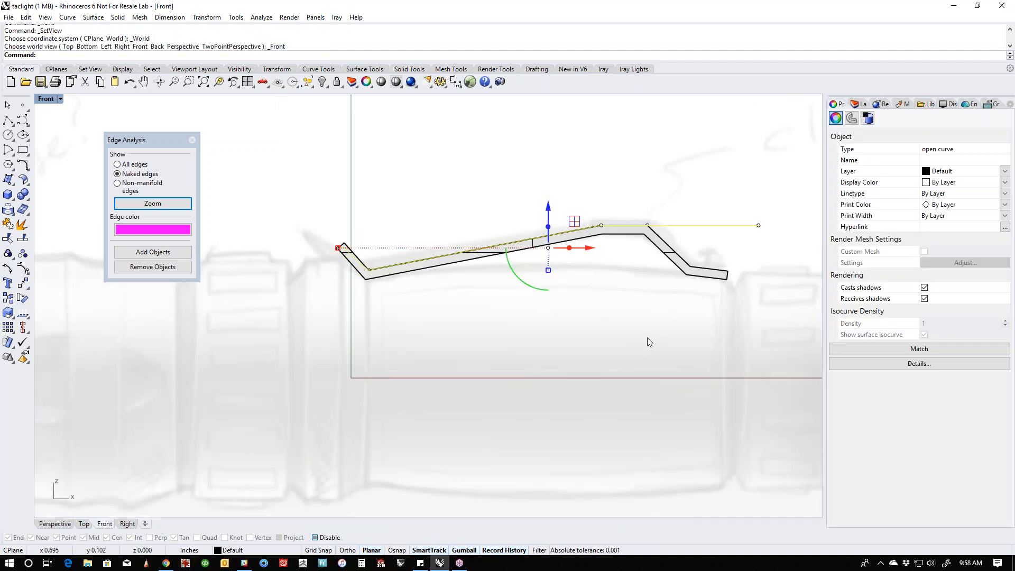
pyautogui.moveTo(648, 342); pyautogui.dragTo(610, 429, button='right')
pyautogui.moveTo(511, 292); pyautogui.dragTo(510, 213)
pyautogui.click(511, 276)
pyautogui.write('0')
pyautogui.press('Return')
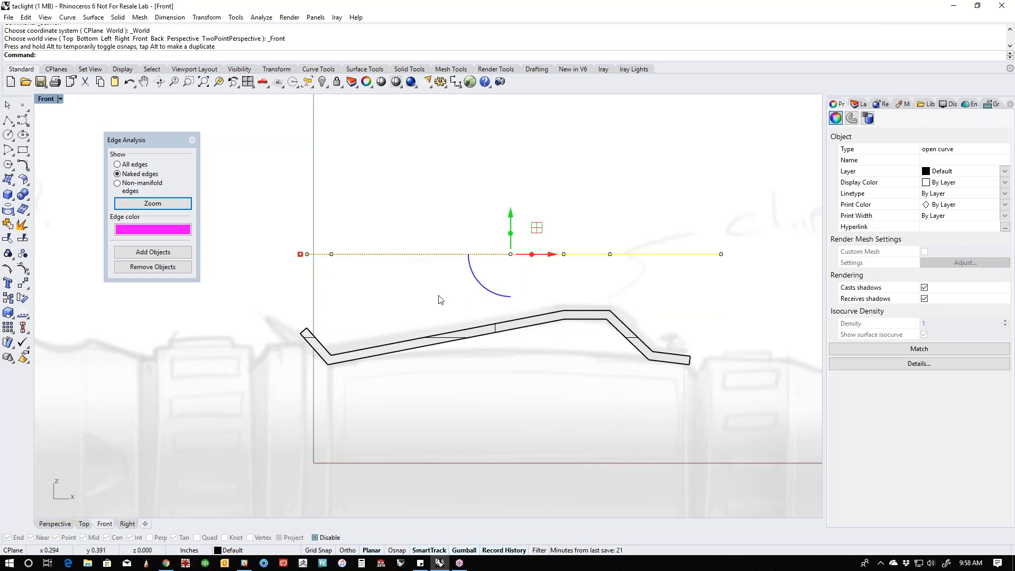
# - Try to WireCut the clip solid through with the flattened outline in the top view, using the CPlaneNormal direction
pyautogui.hotkey('ctrl', 'F1')
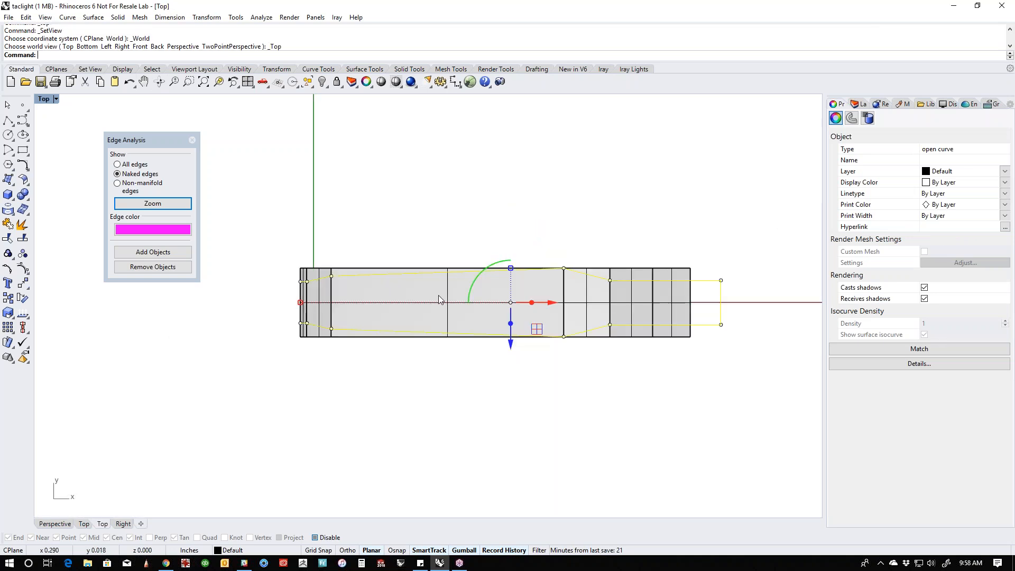
pyautogui.click(443, 239)
pyautogui.write('WireCut')
pyautogui.press('Return')
pyautogui.click(705, 328)
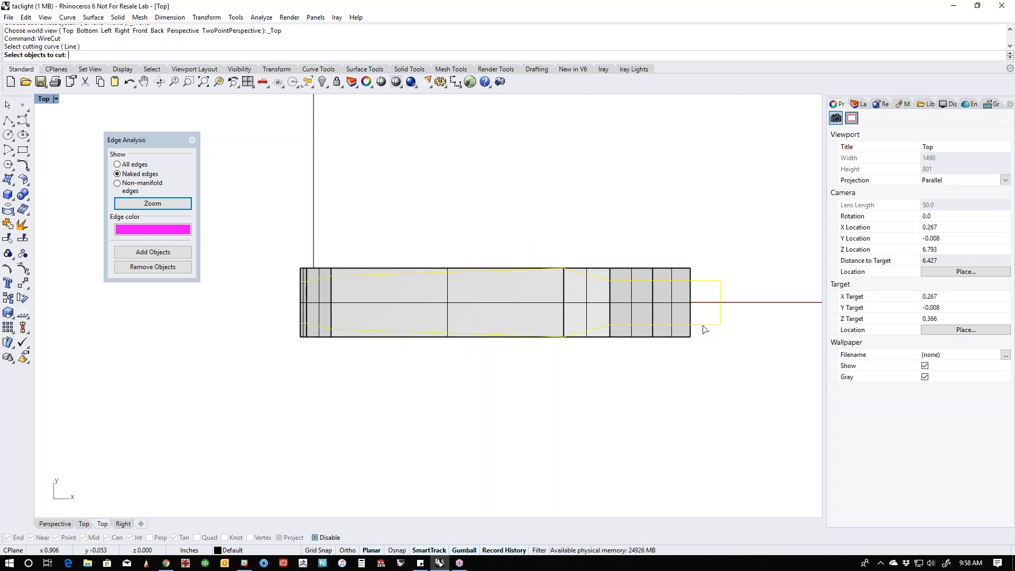
pyautogui.click(646, 311)
pyautogui.press('Return')
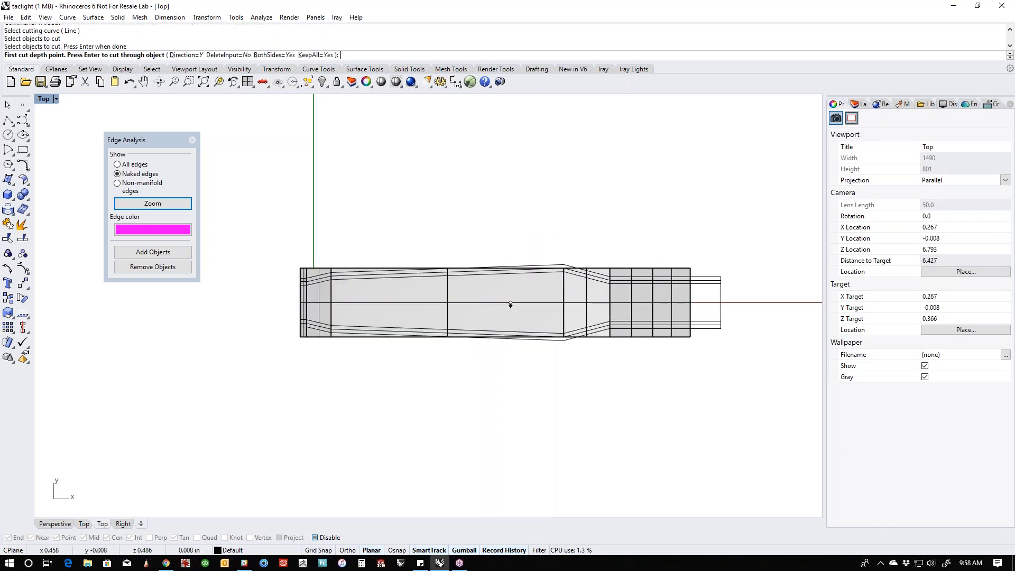
pyautogui.click(188, 55)
pyautogui.click(140, 56)
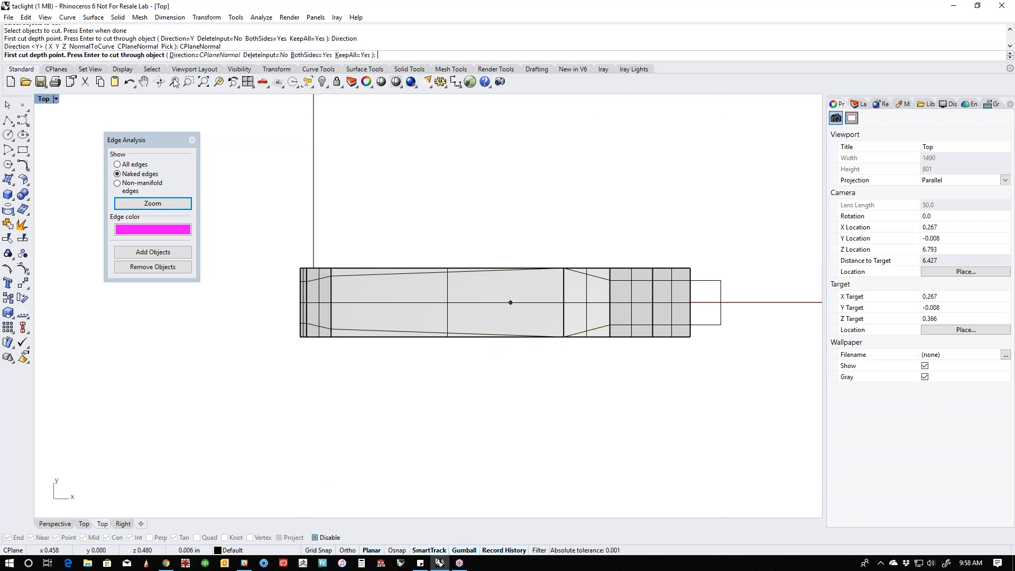
pyautogui.press('Return')
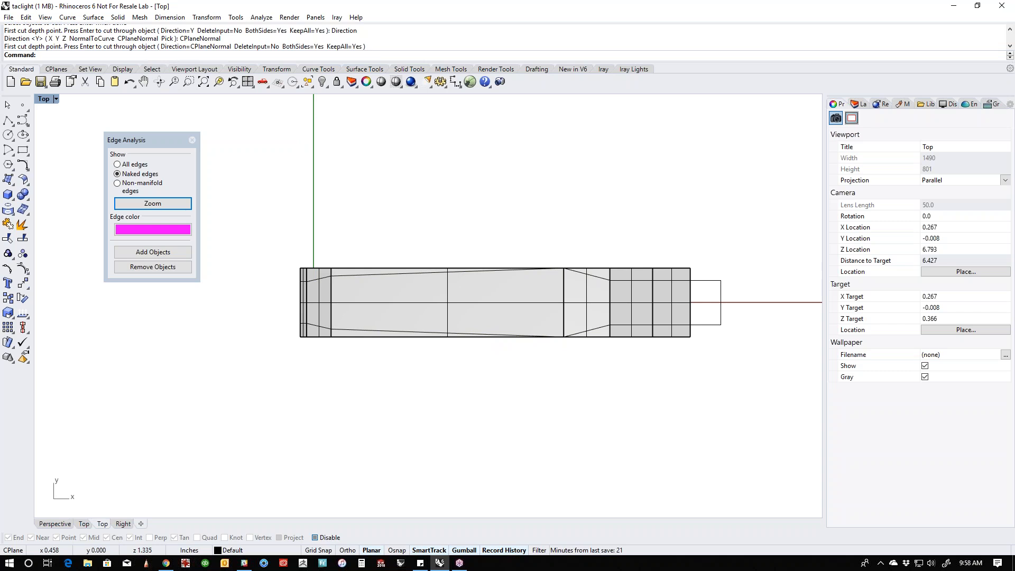
pyautogui.click(665, 275)
pyautogui.press('Escape')
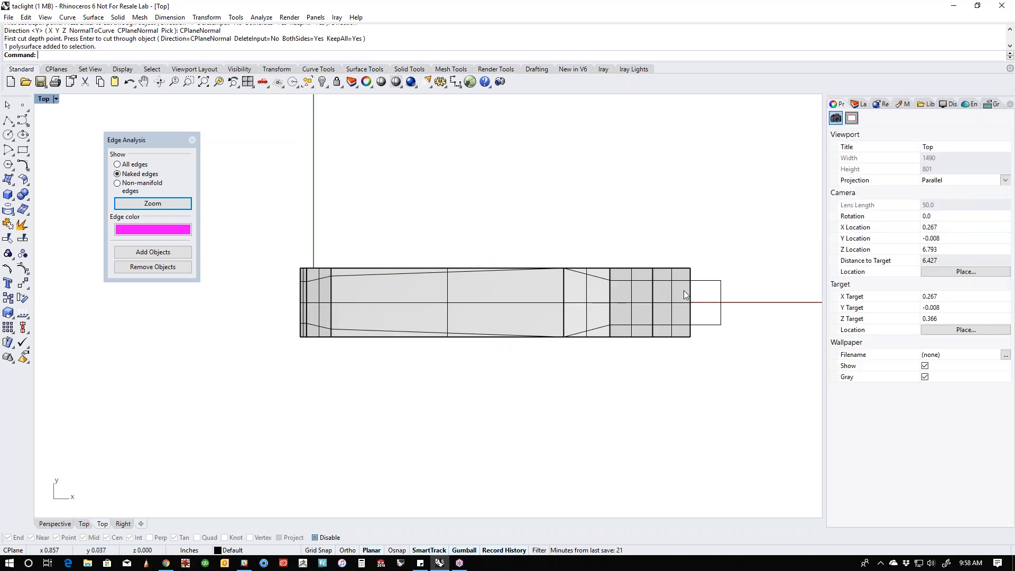
# - Scale the outline curve slightly narrower across the clip's width so its sides sit just inside the solid's edges
pyautogui.scroll(2, 322, 297)
pyautogui.scroll(3, 322, 297)
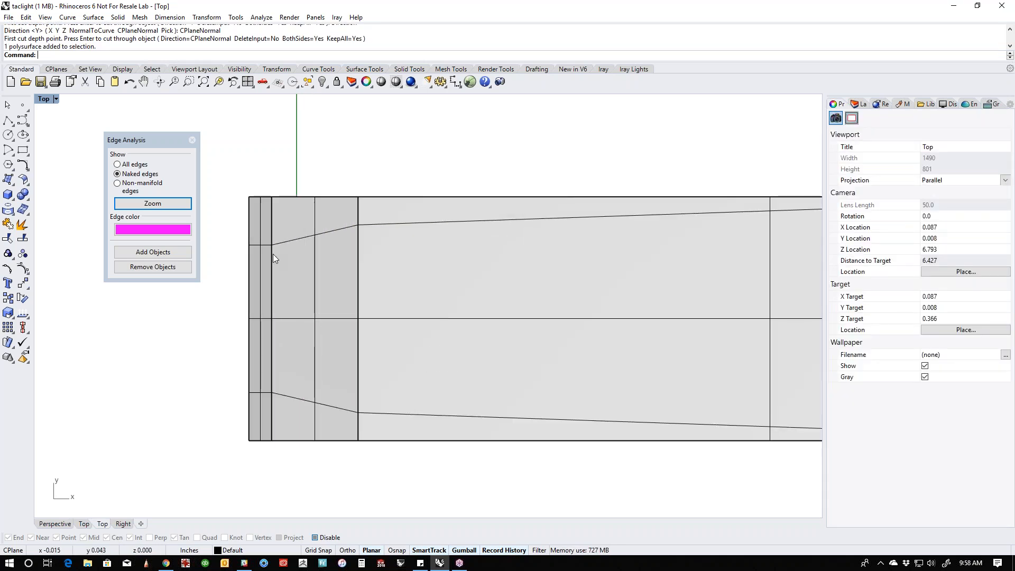
pyautogui.scroll(-5, 273, 254)
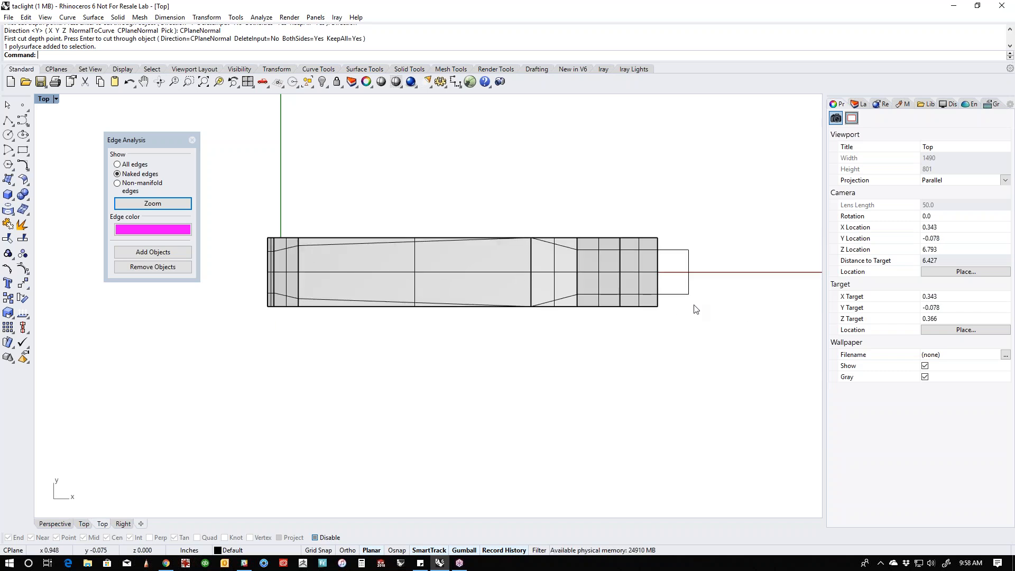
pyautogui.click(677, 298)
pyautogui.moveTo(478, 308); pyautogui.dragTo(478, 304)
pyautogui.click(444, 352)
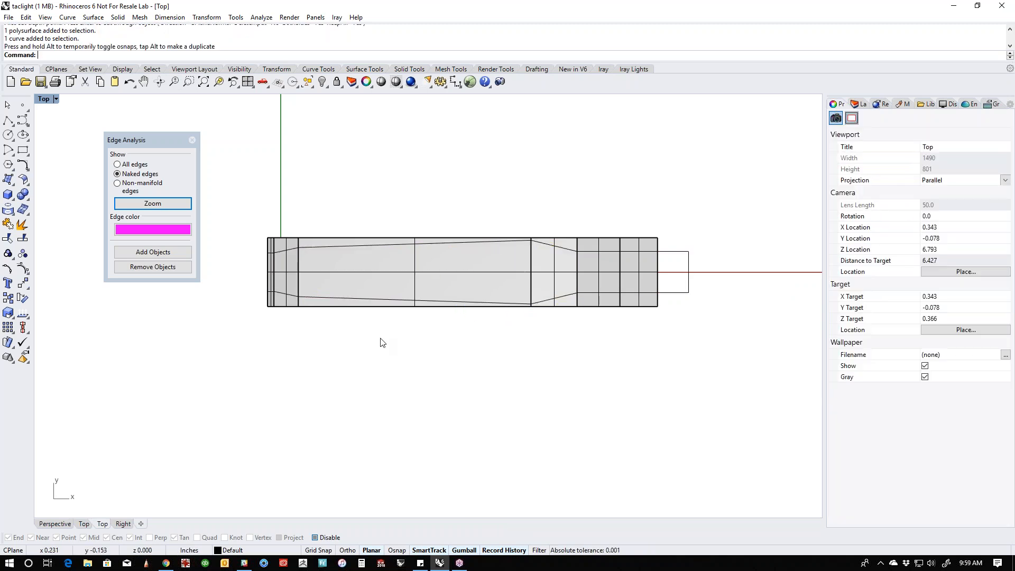
# - WireCut the clip solid completely through with the narrowed outline and delete the two outer side pieces
pyautogui.press('Return')
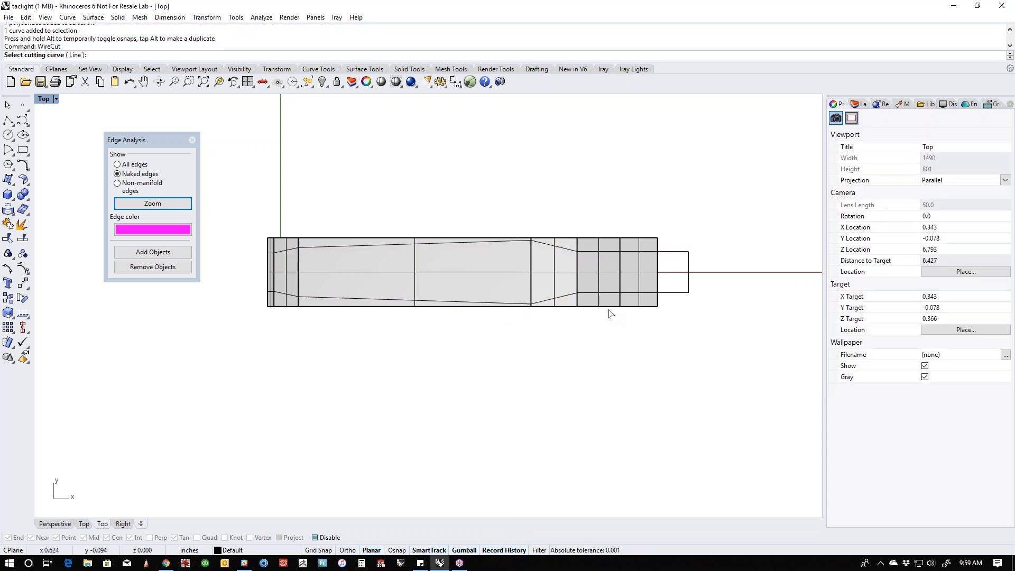
pyautogui.click(678, 293)
pyautogui.click(643, 305)
pyautogui.press('Return')
pyautogui.press('Return')
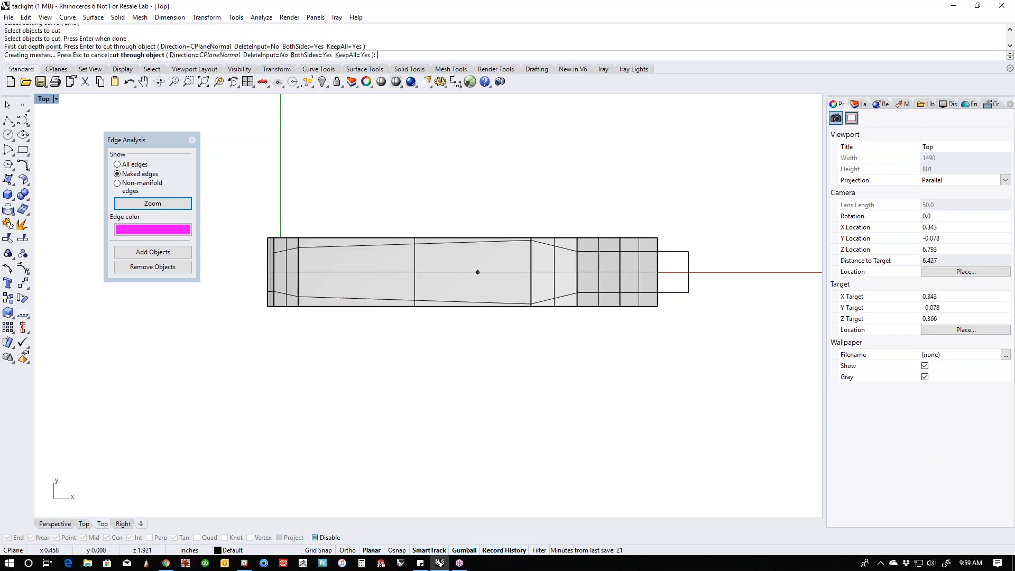
pyautogui.keyDown('shift'); pyautogui.click(642, 249); pyautogui.keyUp('shift')
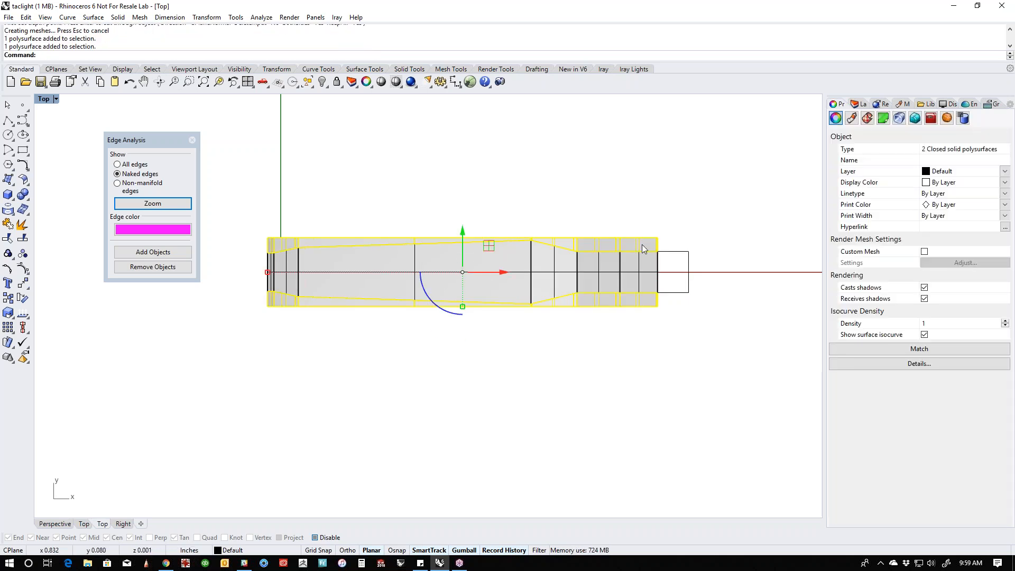
pyautogui.press('Delete')
pyautogui.moveTo(644, 249); pyautogui.dragTo(587, 274, button='right')
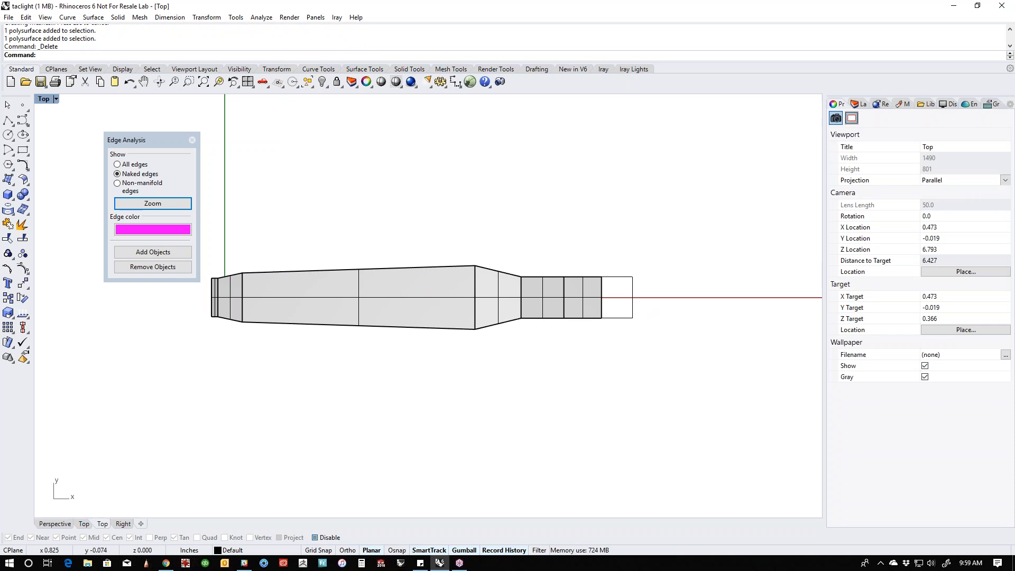
pyautogui.hotkey('ctrl', 'F4')
pyautogui.moveTo(410, 357); pyautogui.dragTo(471, 322, button='right')
pyautogui.scroll(10, 360, 325)
pyautogui.moveTo(365, 328); pyautogui.dragTo(418, 420, button='right')
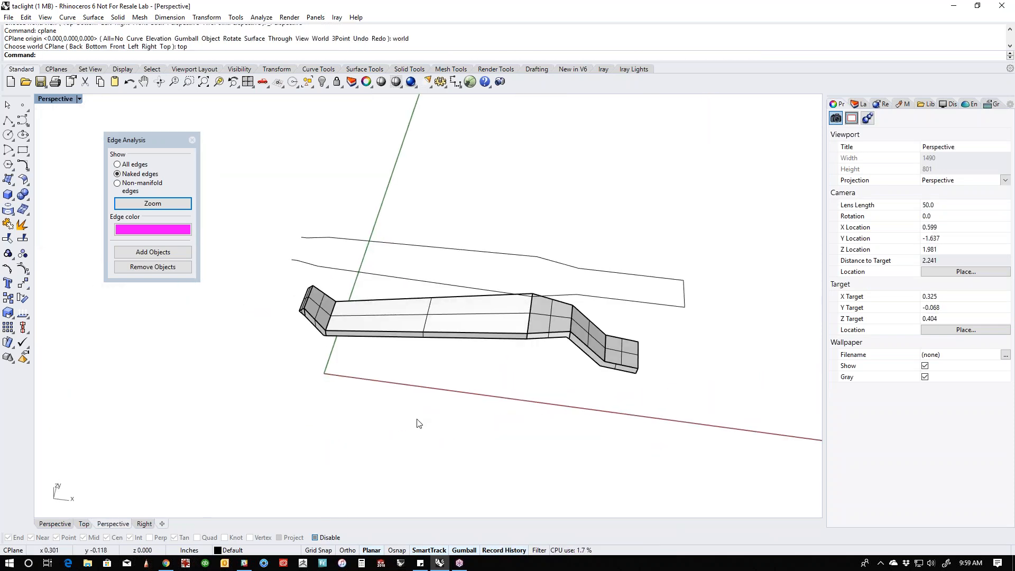
# - Draw a long closed triangular polyline on one half of the clip's main section, its point toward the raised bend
pyautogui.hotkey('ctrl', 'F1')
pyautogui.scroll(5, 466, 301)
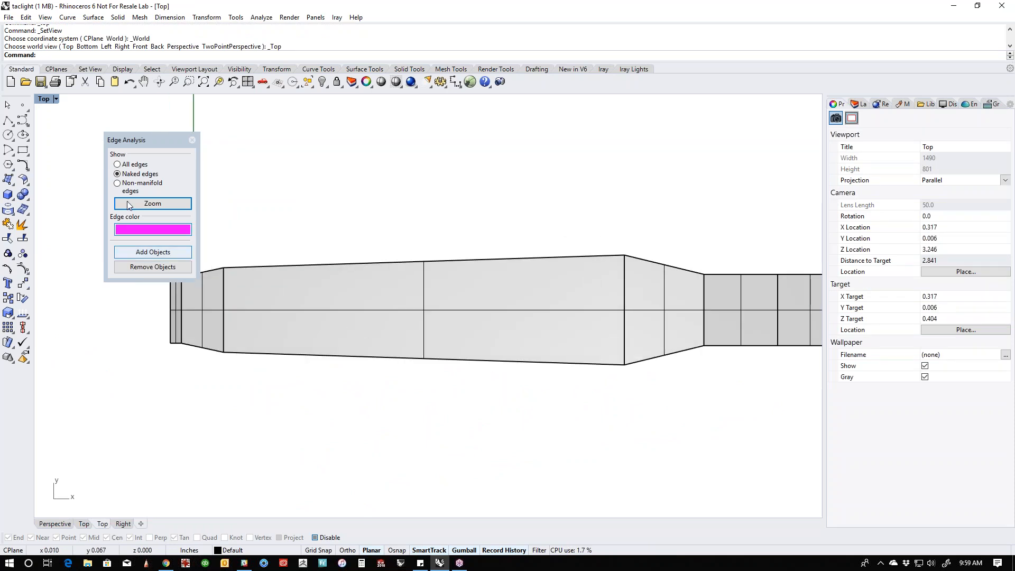
pyautogui.click(8, 120)
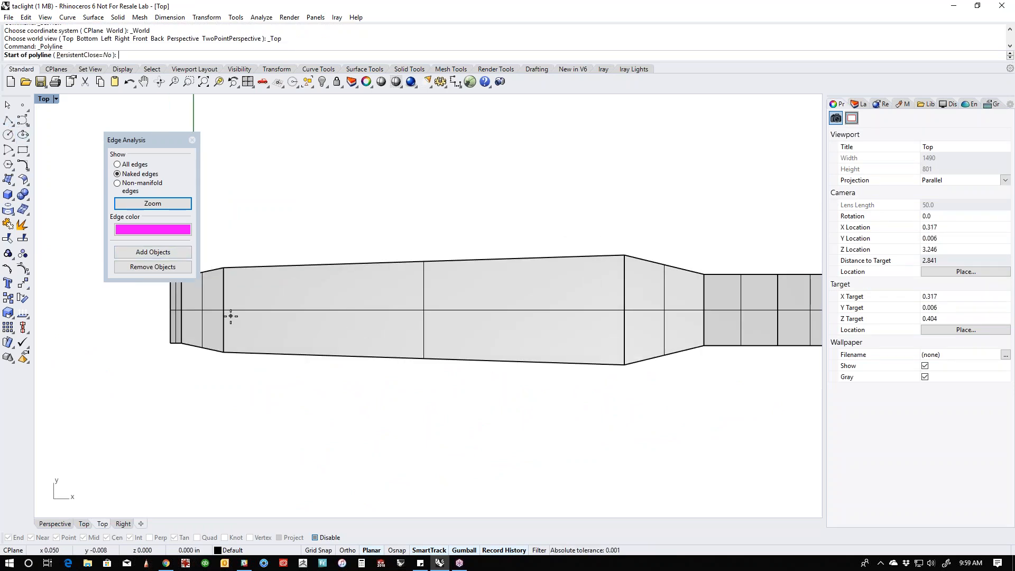
pyautogui.click(231, 316)
pyautogui.click(231, 344)
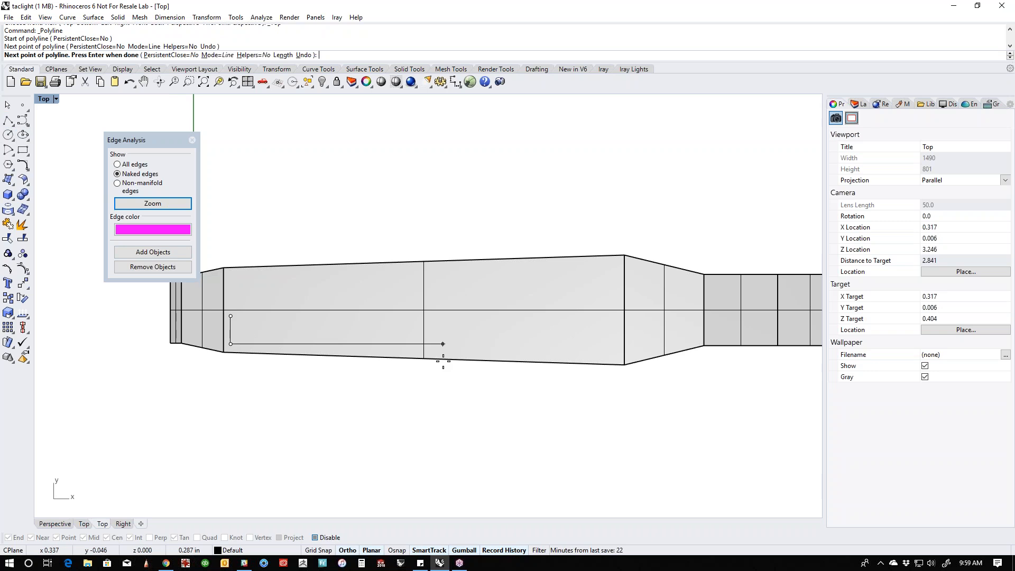
pyautogui.click(614, 357)
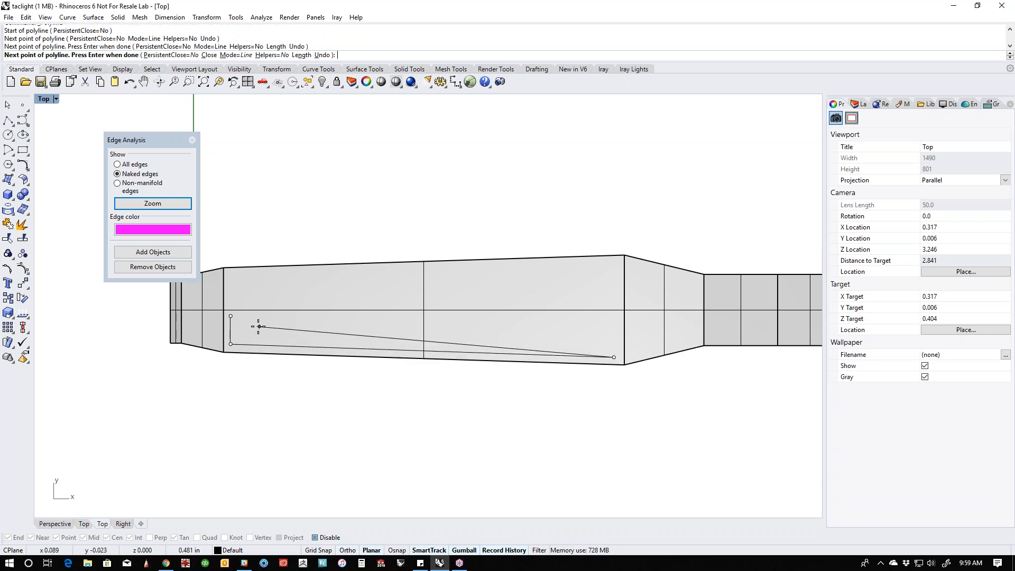
pyautogui.press('Escape')
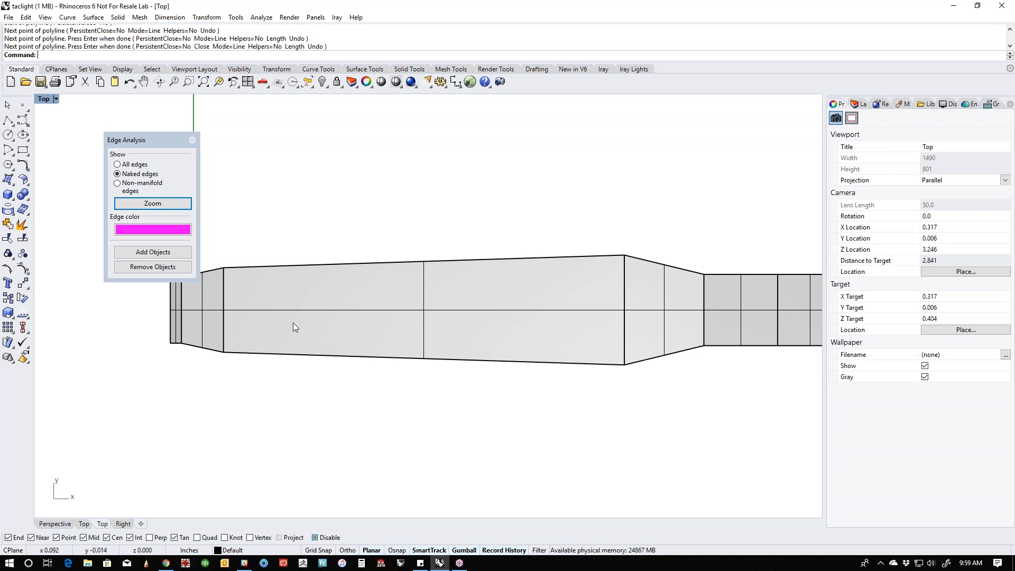
# - Switch the top view to Wireframe display
pyautogui.middleClick(369, 384)
pyautogui.click(326, 350)
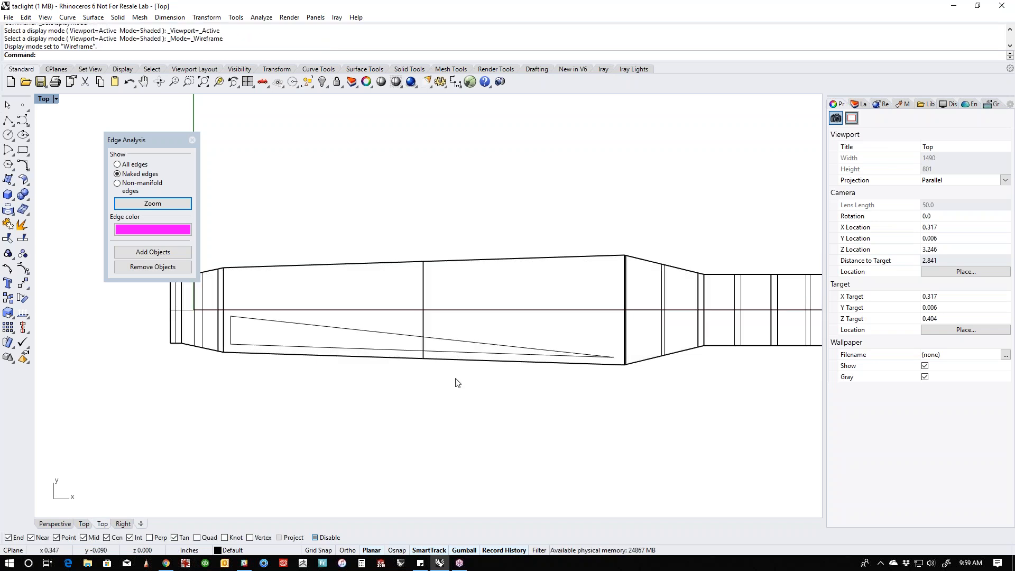
pyautogui.moveTo(456, 378); pyautogui.dragTo(430, 391, button='right')
# - Draw a second closed triangular polyline above the first, with its vertical edge about 0.044 in long near the raised bend
pyautogui.click(8, 120)
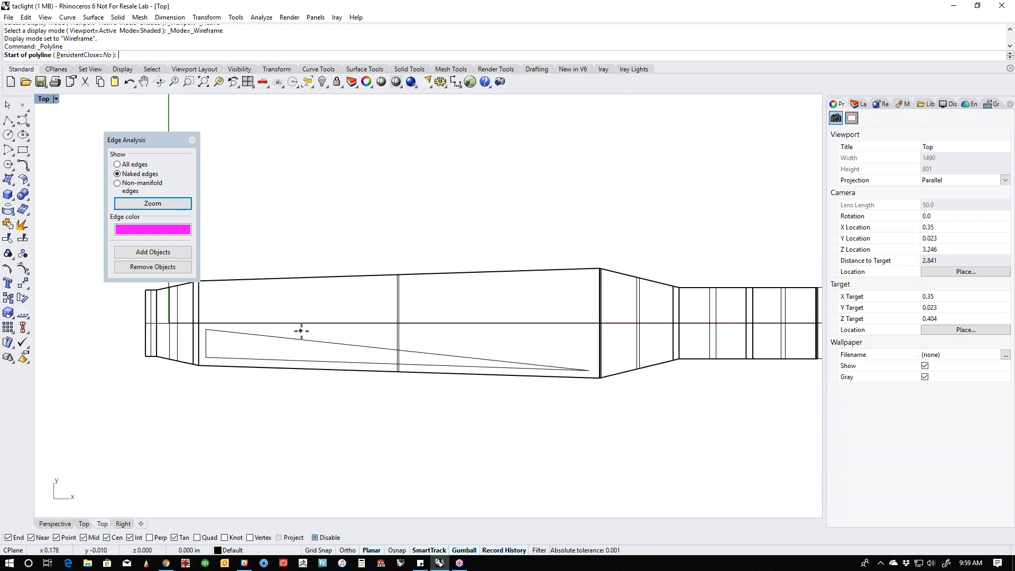
pyautogui.click(353, 338)
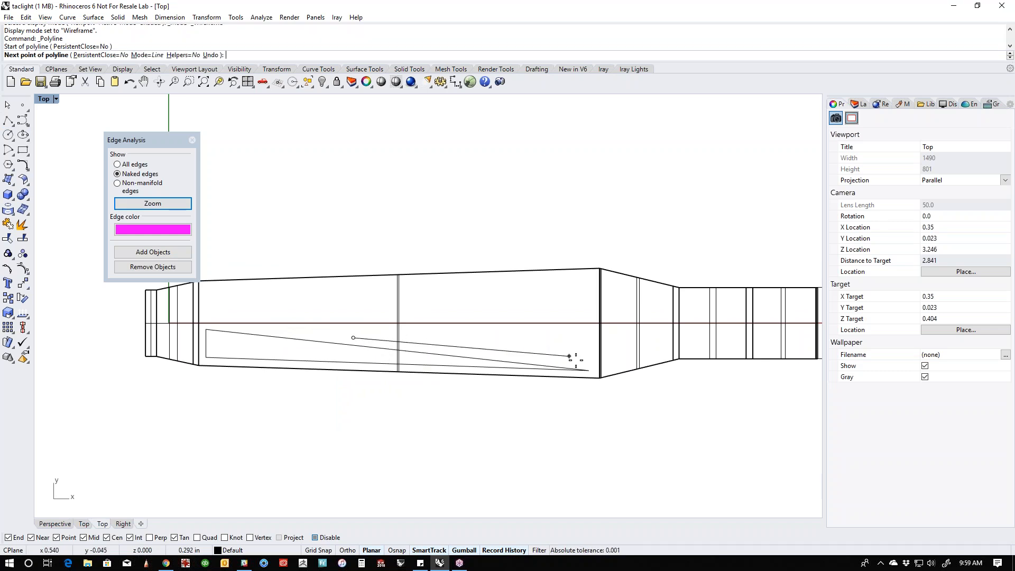
pyautogui.click(588, 364)
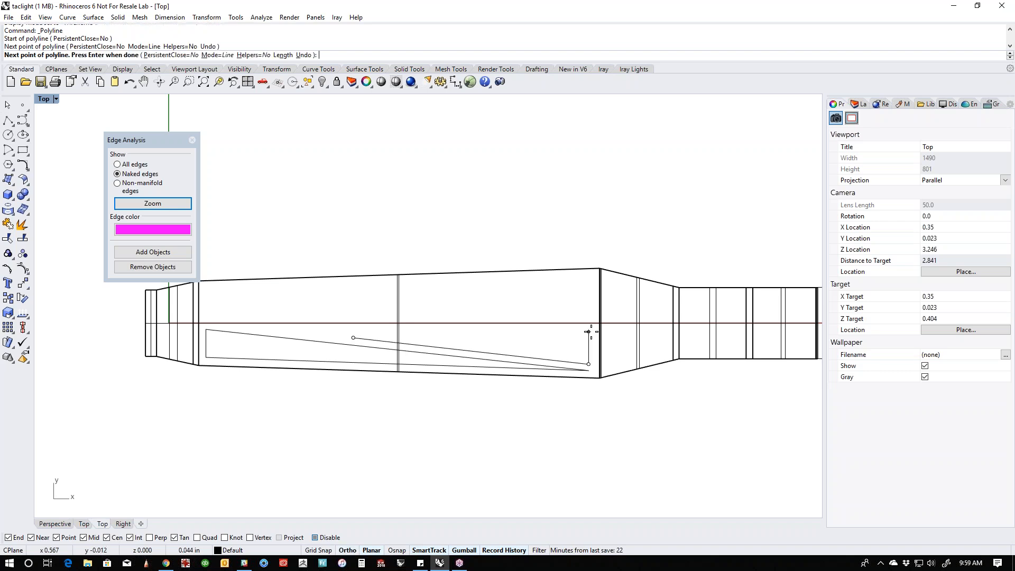
pyautogui.keyDown('shift'); pyautogui.click(588, 332); pyautogui.keyUp('shift')
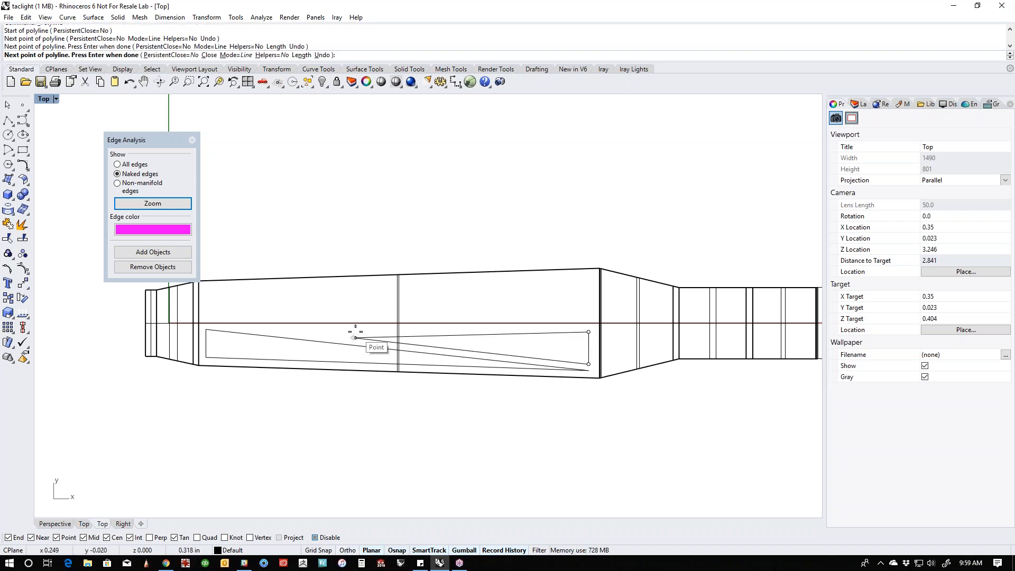
pyautogui.click(355, 332)
# - Move the second triangle's corner nearest the centerline level with its pointed tip, making that edge horizontal
pyautogui.click(488, 336)
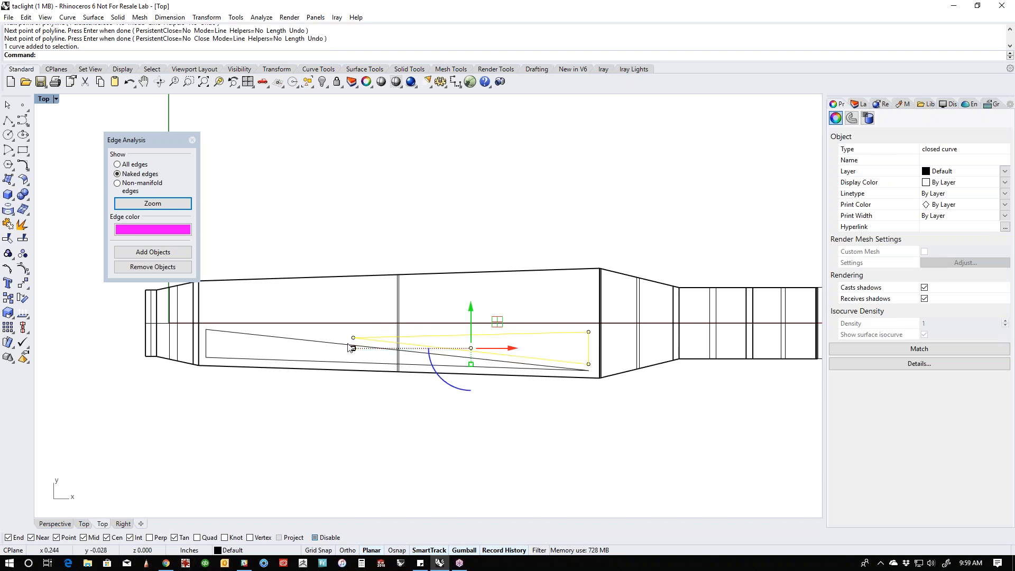
pyautogui.click(353, 337)
pyautogui.click(588, 332)
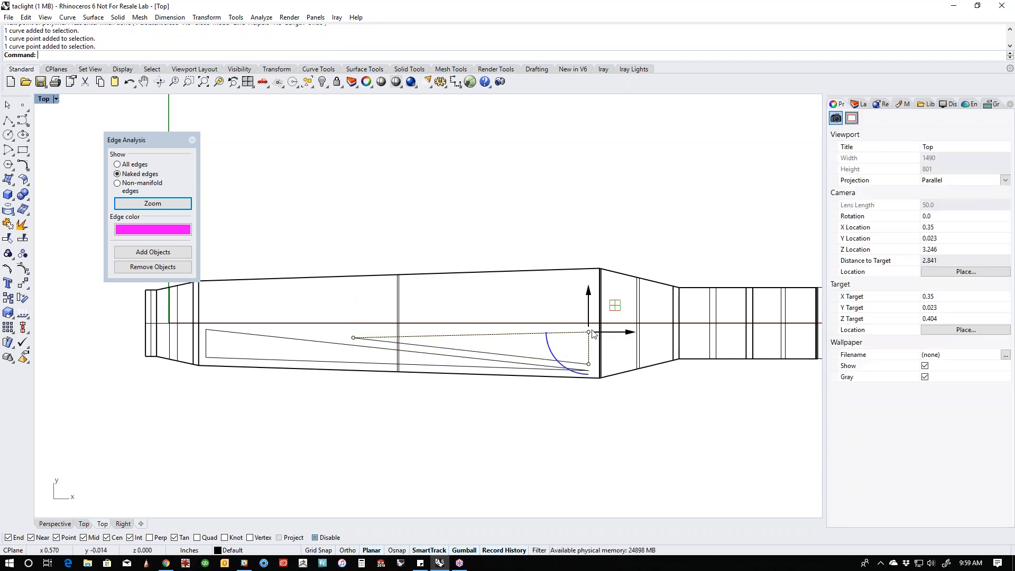
pyautogui.moveTo(589, 332); pyautogui.dragTo(352, 338)
pyautogui.click(457, 429)
pyautogui.moveTo(388, 397); pyautogui.dragTo(433, 383, button='right')
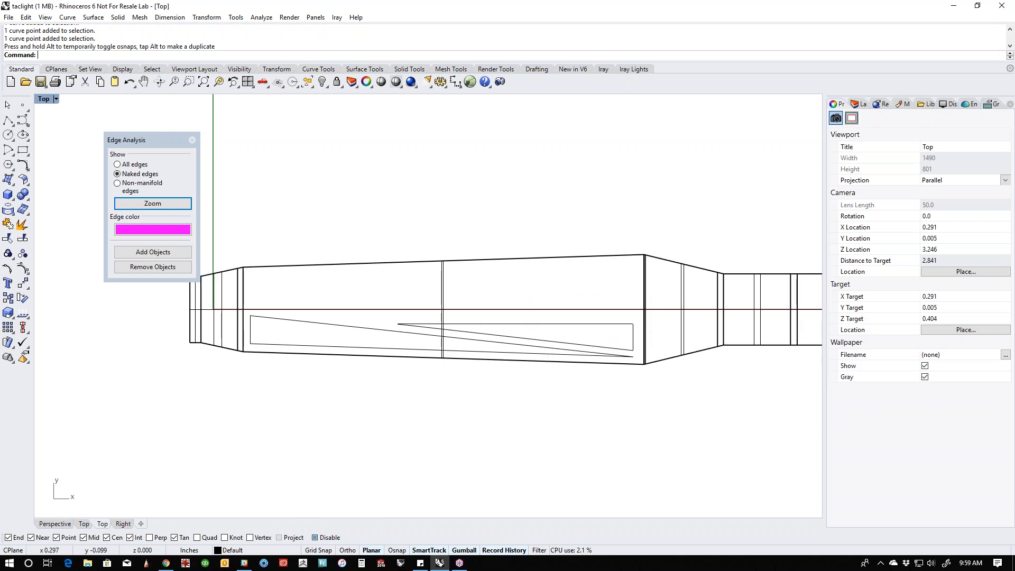
# - Delete both triangular curves from the clip's main section
pyautogui.scroll(-2, 433, 382)
pyautogui.click(558, 355)
pyautogui.press('Delete')
pyautogui.click(491, 353)
pyautogui.press('Delete')
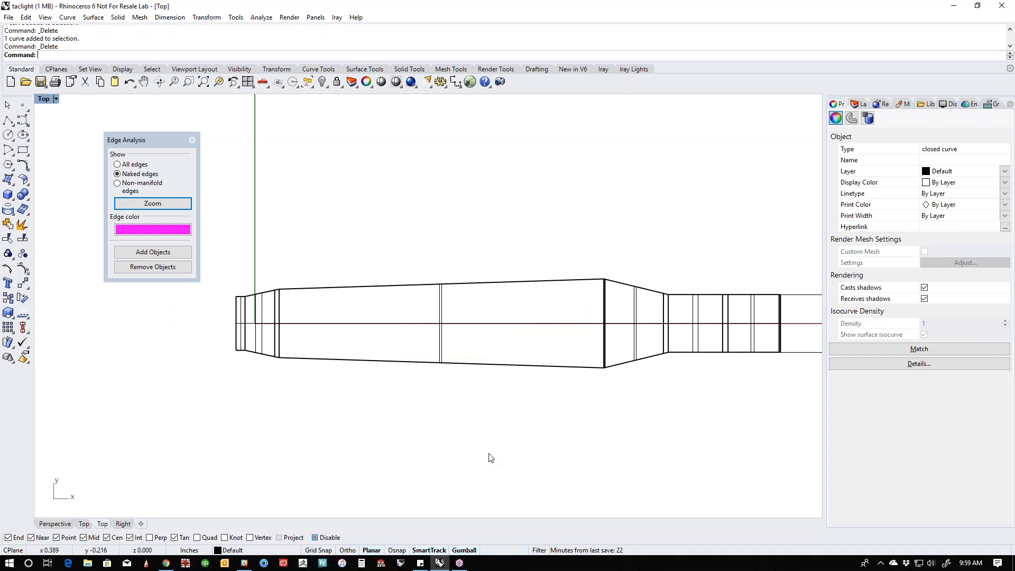
# - Draw a closed triangular polyline beside the raised bend, about 0.057 in high and 0.094 in long, tapering toward the clip's tip
pyautogui.moveTo(478, 431); pyautogui.dragTo(448, 383, button='right')
pyautogui.click(7, 121)
pyautogui.click(568, 278)
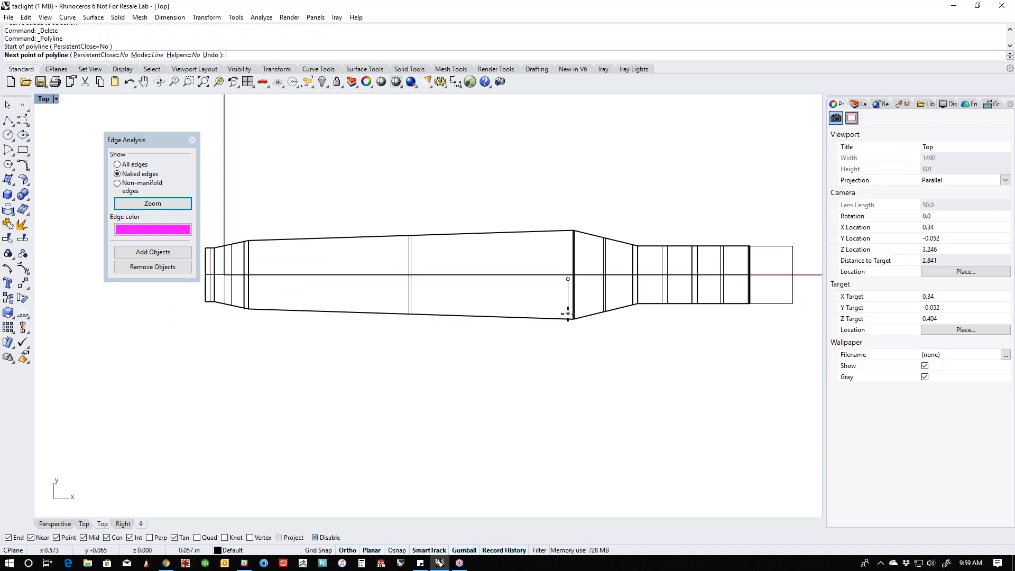
pyautogui.click(567, 313)
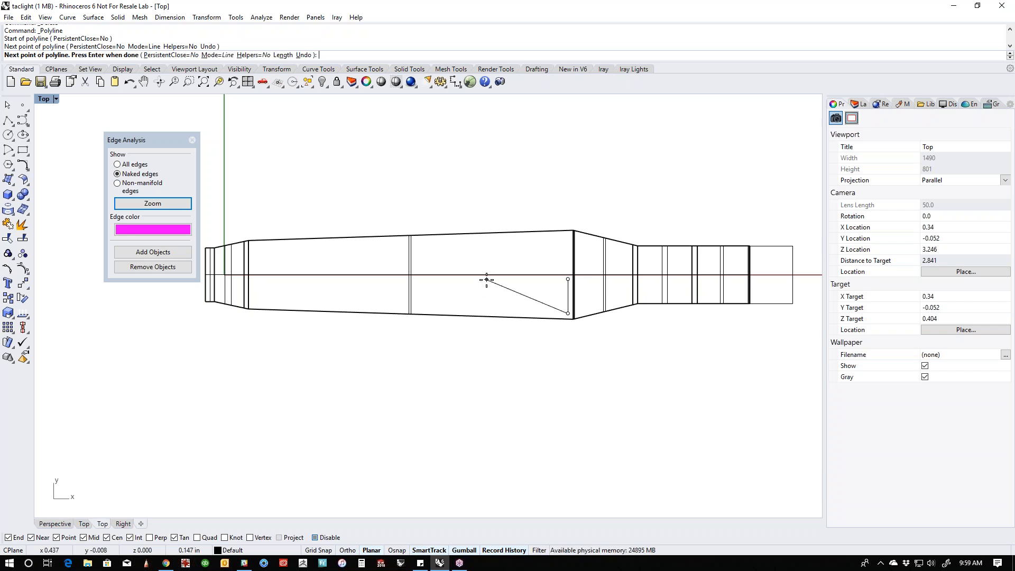
pyautogui.click(511, 283)
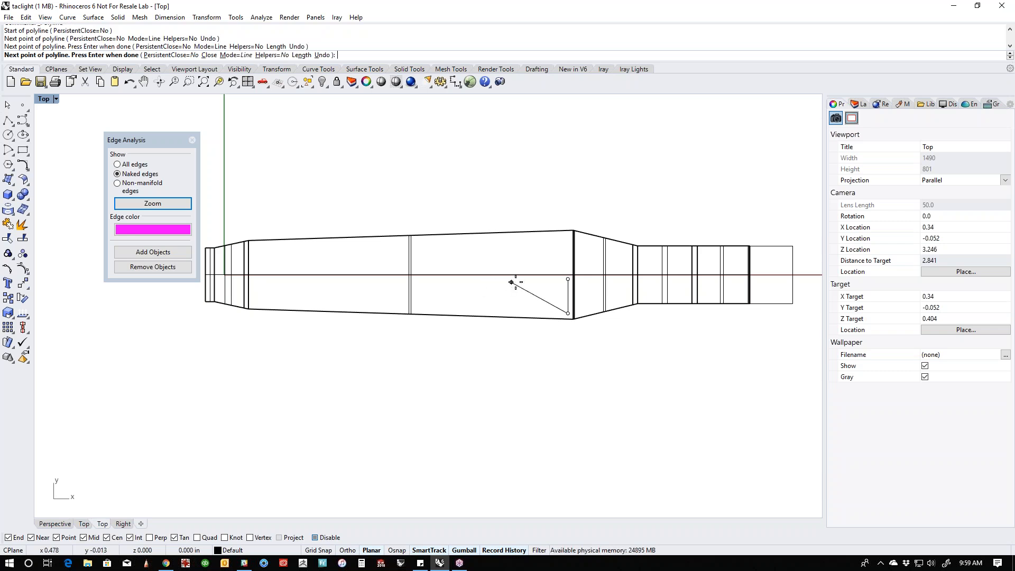
pyautogui.click(567, 288)
pyautogui.scroll(6, 554, 285)
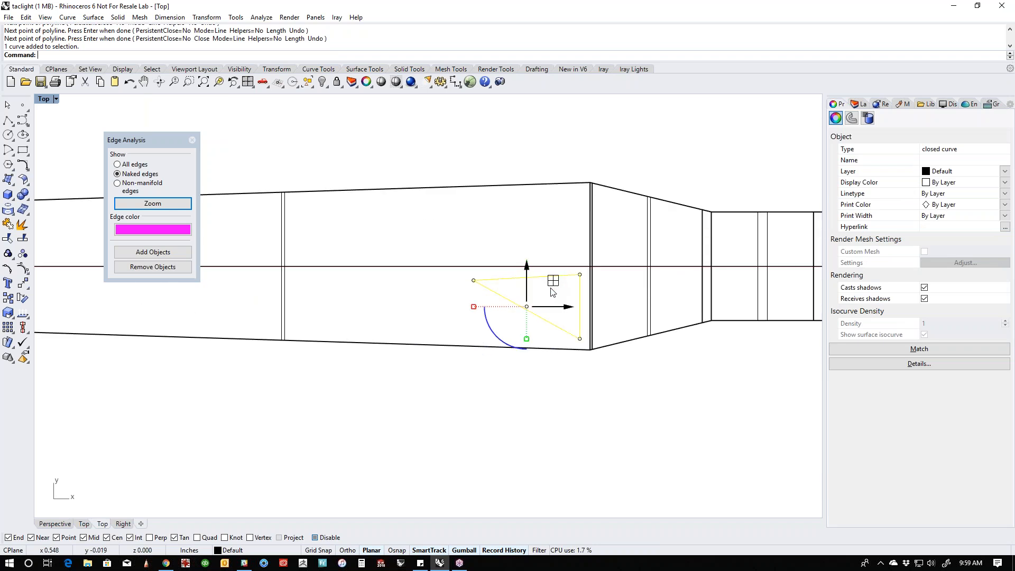
# - Move the triangle's pointed tip level with its inner corner, making the edge nearest the clip's centerline horizontal
pyautogui.click(539, 292)
pyautogui.click(484, 281)
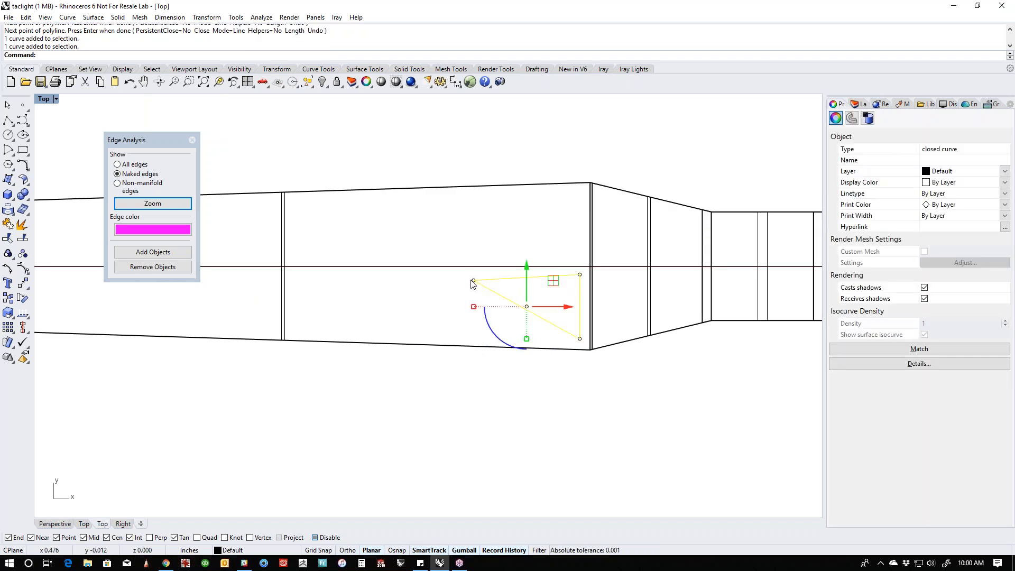
pyautogui.click(472, 281)
pyautogui.keyDown('alt'); pyautogui.moveTo(474, 242); pyautogui.dragTo(584, 275); pyautogui.keyUp('alt')
# - Mirror a copy of the triangle across a diagonal axis running alongside its slanted edge
pyautogui.scroll(-3, 526, 351)
pyautogui.click(570, 305)
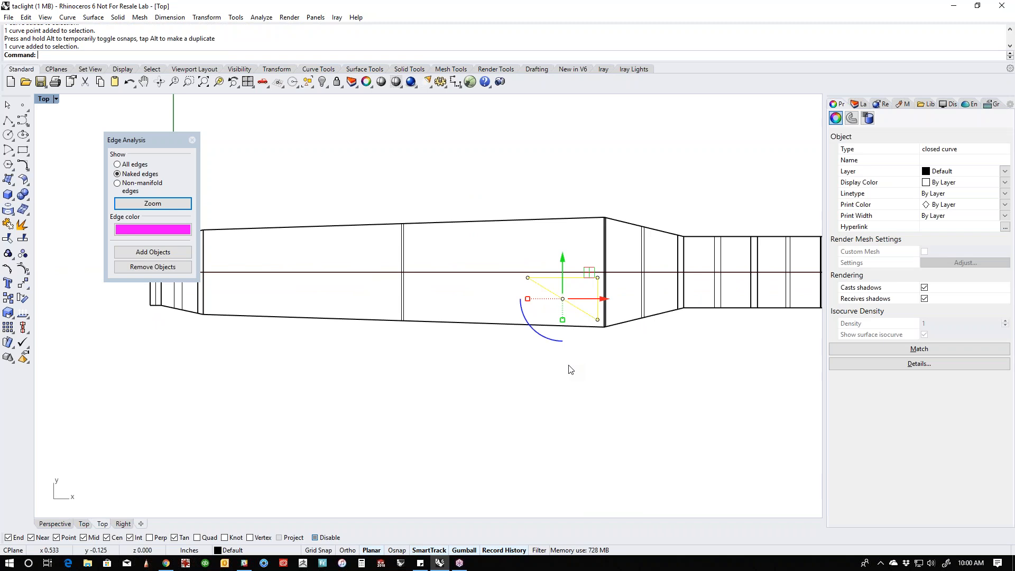
pyautogui.write('M')
pyautogui.press('Return')
pyautogui.click(585, 318)
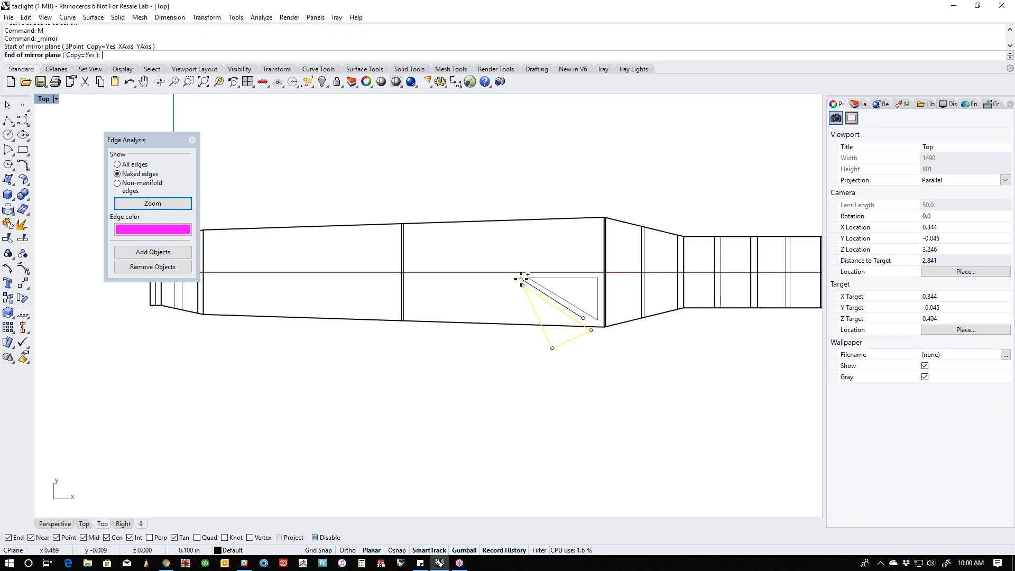
pyautogui.click(521, 278)
# - Level the mirrored triangle's two outer corners with a scale factor of 0 and shift them inside the clip's outline
pyautogui.scroll(2, 582, 344)
pyautogui.click(582, 349)
pyautogui.click(512, 377)
pyautogui.click(535, 353)
pyautogui.moveTo(512, 369); pyautogui.dragTo(626, 323)
pyautogui.click(560, 353)
pyautogui.write('0')
pyautogui.press('Return')
pyautogui.moveTo(561, 316)
pyautogui.mouseDown()
pyautogui.moveTo(552, 290)
pyautogui.moveTo(535, 309)
pyautogui.moveTo(545, 315)
pyautogui.mouseUp()
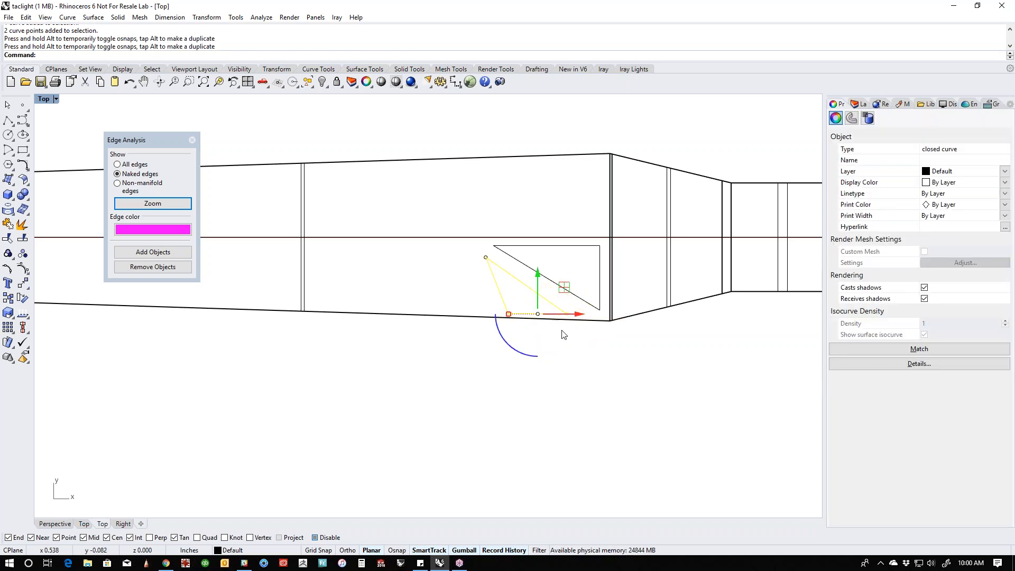
pyautogui.scroll(2, 563, 334)
pyautogui.moveTo(528, 270)
pyautogui.mouseDown()
pyautogui.moveTo(528, 249)
pyautogui.moveTo(529, 263)
pyautogui.mouseUp()
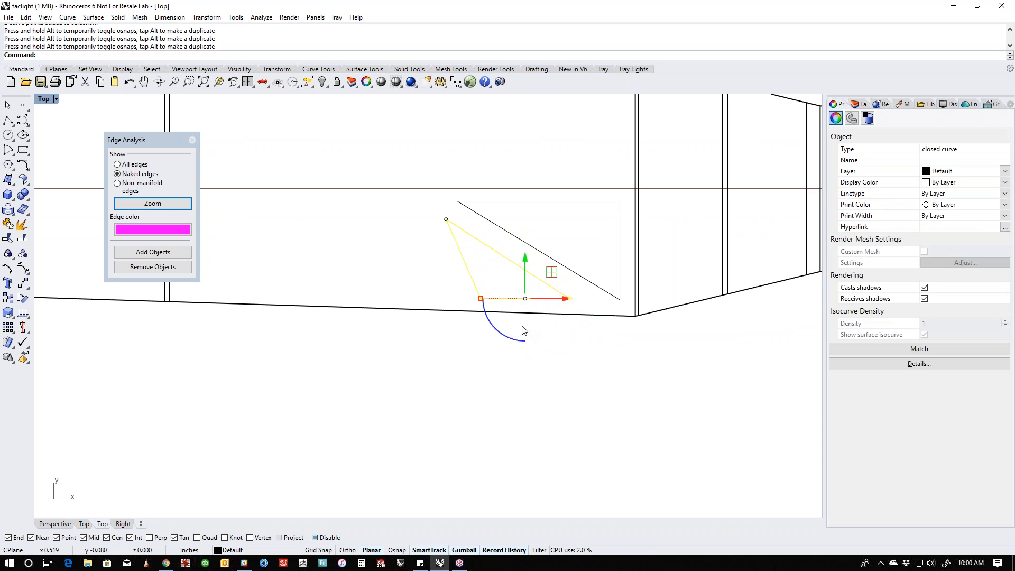
# - Rotate the small triangle's outer edge slightly so that it follows the clip's sloping side
pyautogui.click(488, 335)
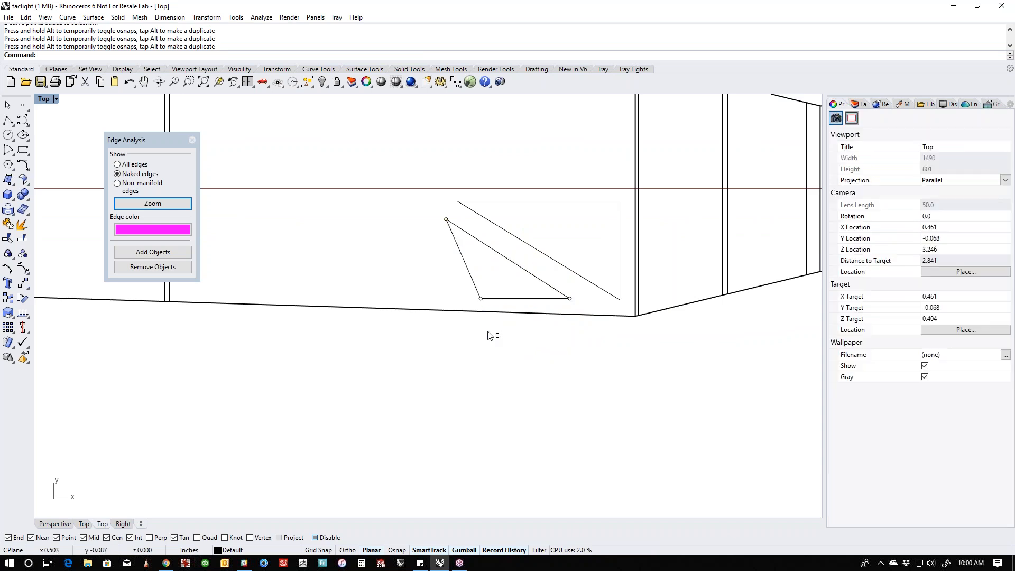
pyautogui.click(534, 298)
pyautogui.moveTo(557, 311); pyautogui.dragTo(600, 295)
pyautogui.moveTo(499, 332); pyautogui.dragTo(523, 336)
pyautogui.click(594, 356)
pyautogui.scroll(-5, 541, 308)
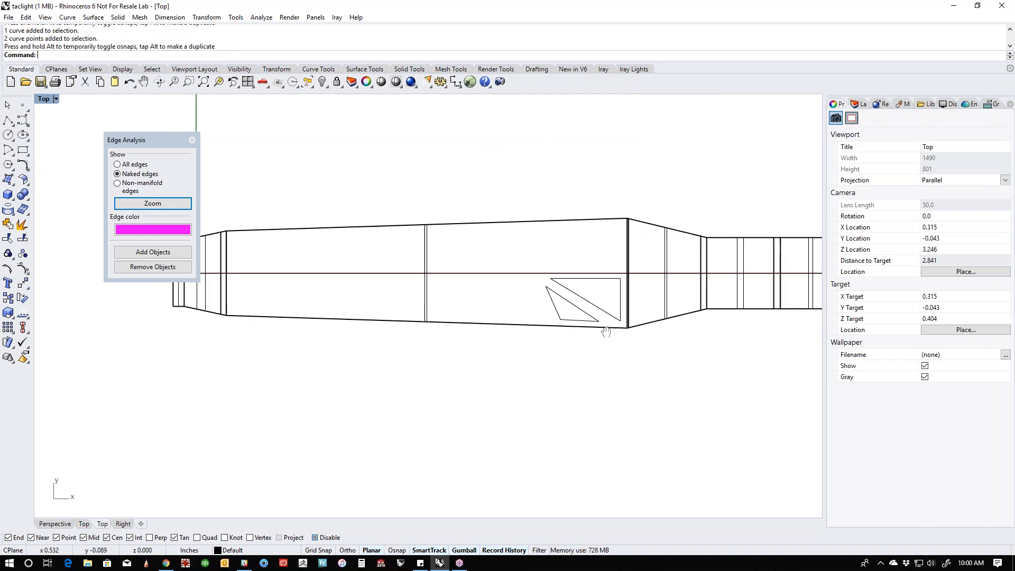
# - Draw a closed four-sided polyline beside the triangles, about 0.32 in long and 0.05 in high, tapering toward the clip's tip
pyautogui.scroll(-3, 600, 326)
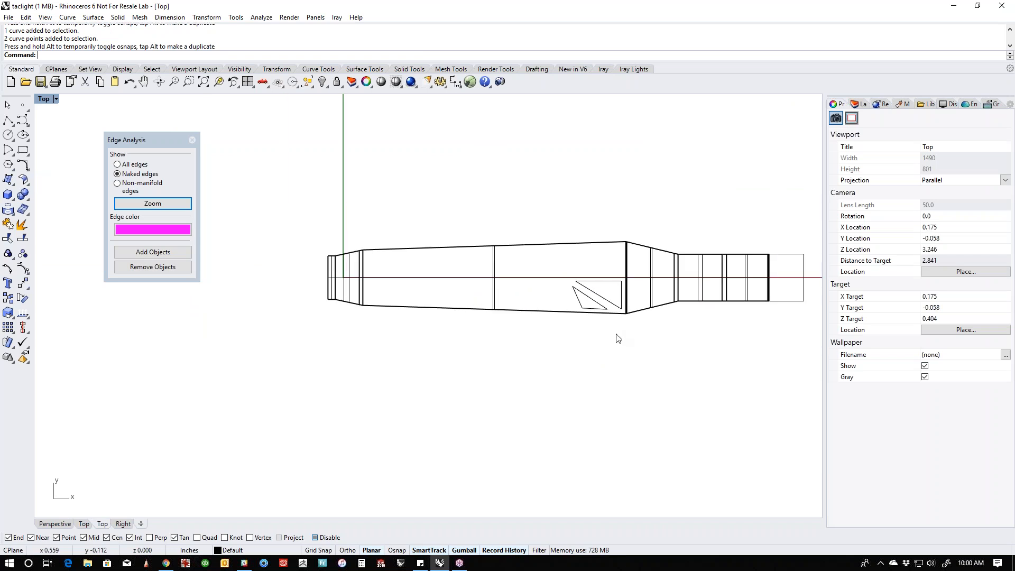
pyautogui.scroll(4, 553, 330)
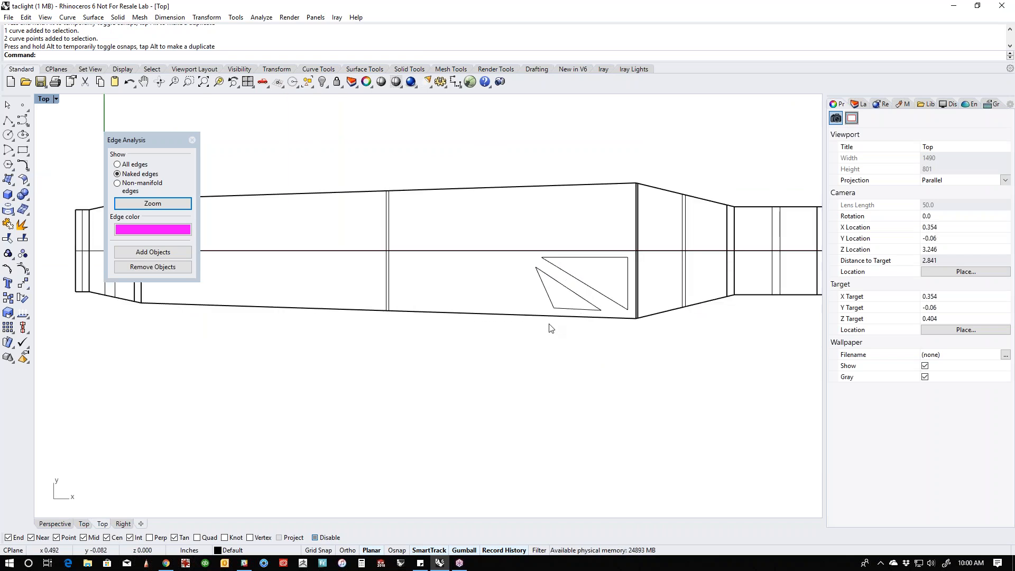
pyautogui.click(8, 121)
pyautogui.click(519, 260)
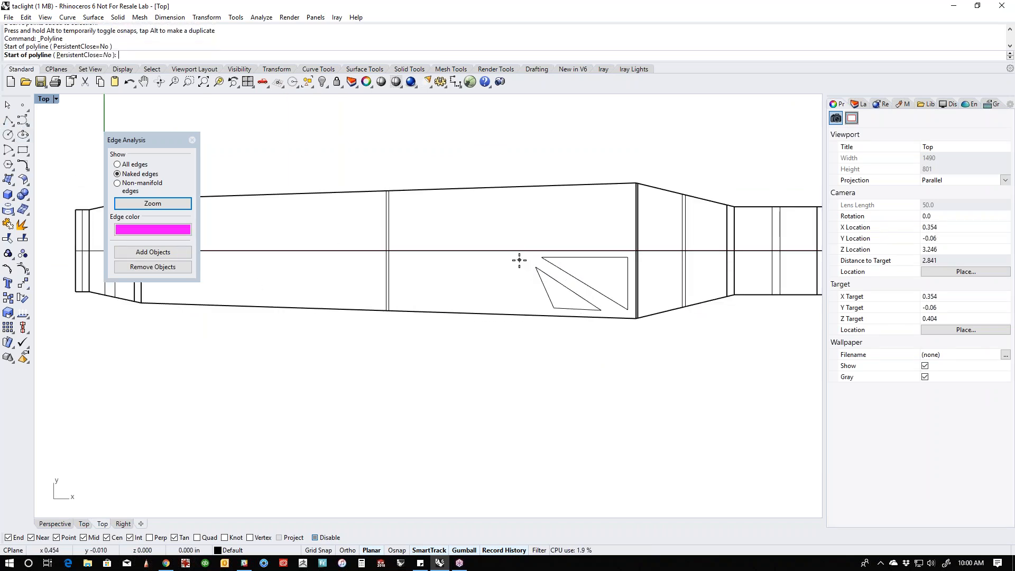
pyautogui.click(538, 306)
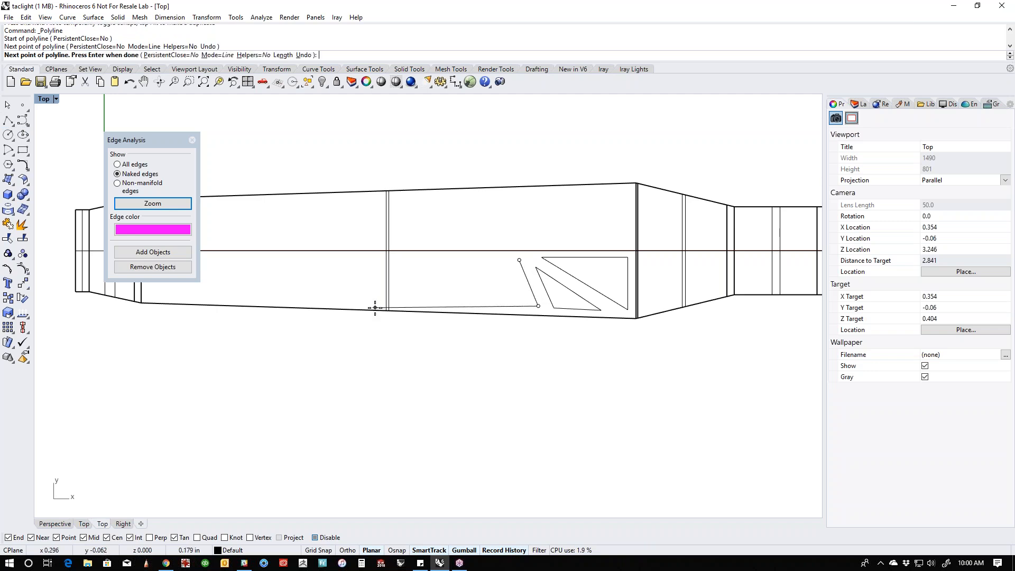
pyautogui.click(354, 301)
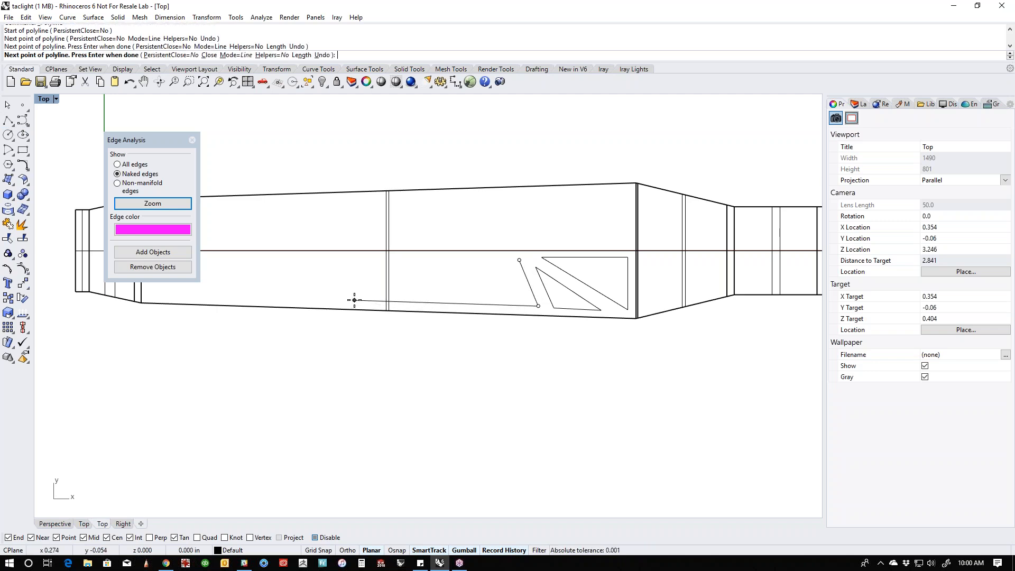
pyautogui.click(224, 259)
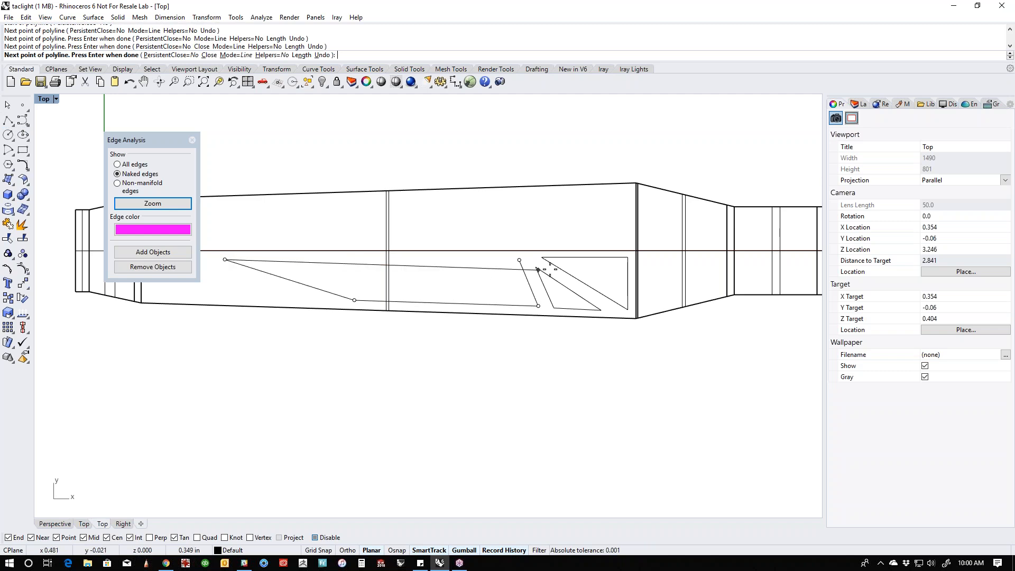
pyautogui.click(519, 260)
pyautogui.scroll(-4, 473, 287)
# - Draw a closed four-sided polyline filling the main section's narrow end, about 0.19 in long and 0.04 in high
pyautogui.moveTo(473, 287); pyautogui.dragTo(584, 284, button='right')
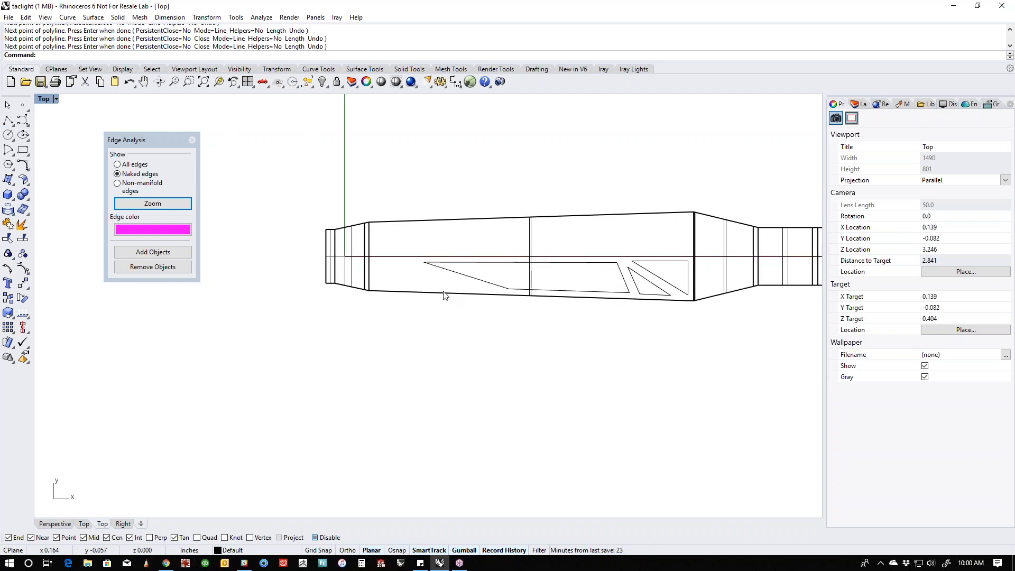
pyautogui.press('Return')
pyautogui.click(375, 265)
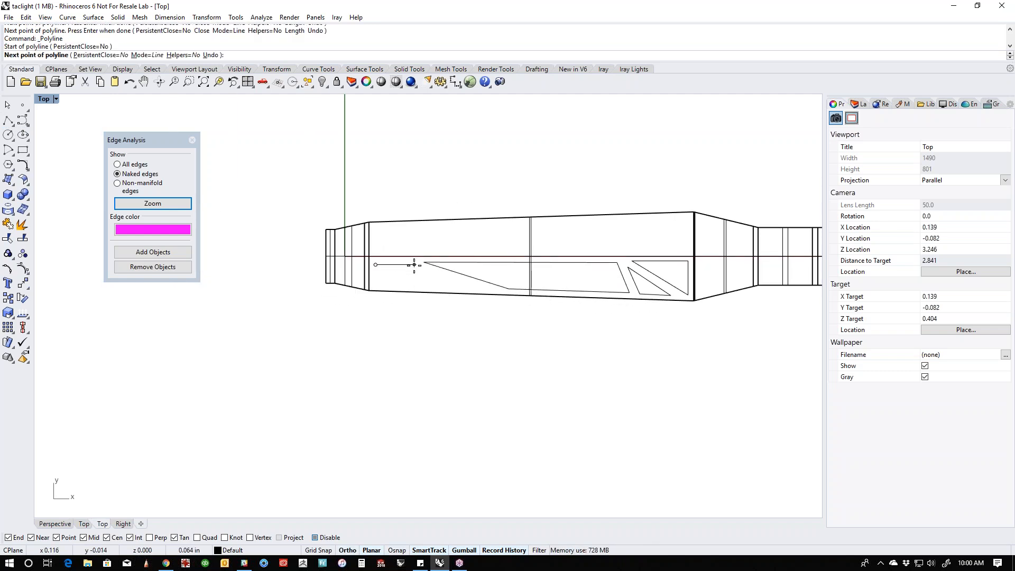
pyautogui.click(417, 265)
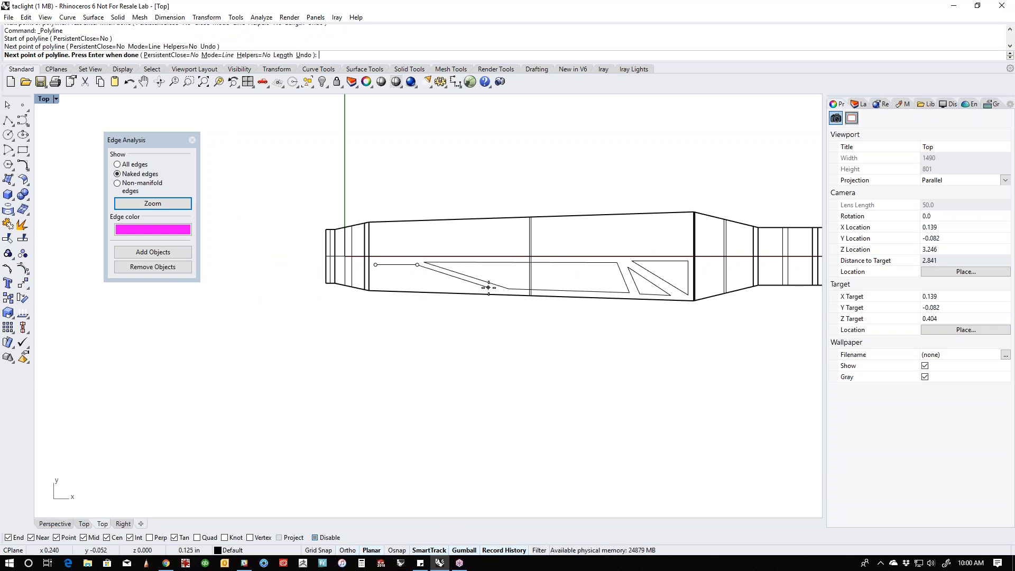
pyautogui.click(489, 287)
pyautogui.click(376, 286)
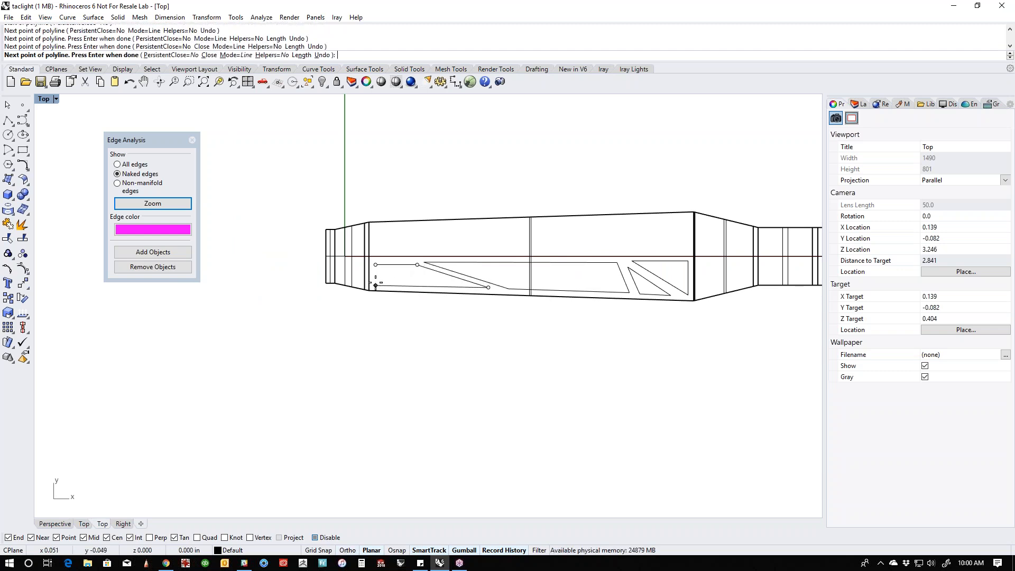
pyautogui.click(375, 265)
pyautogui.rightClick(379, 268)
pyautogui.scroll(-2, 508, 306)
pyautogui.moveTo(536, 318); pyautogui.dragTo(459, 345, button='right')
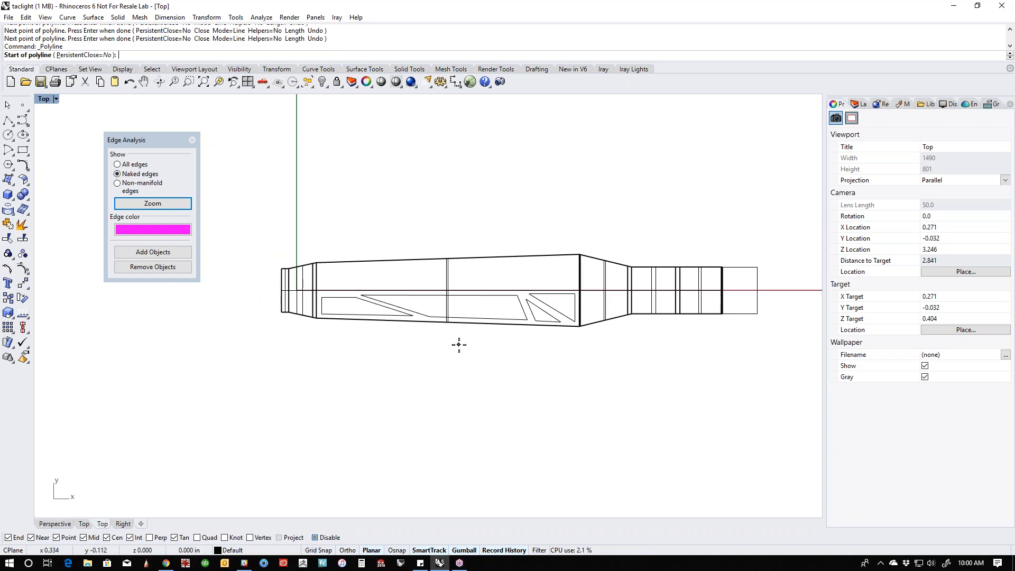
pyautogui.scroll(3, 482, 332)
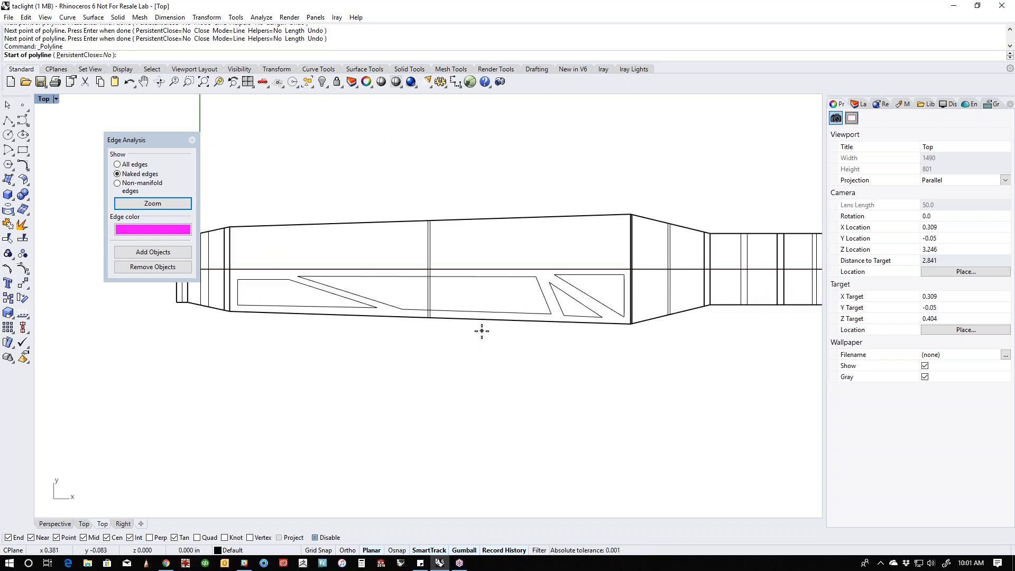
pyautogui.press('Escape')
# - Turn on control points for all four closed cutout curves
pyautogui.click(336, 308)
pyautogui.keyDown('shift'); pyautogui.click(533, 315); pyautogui.keyUp('shift')
pyautogui.click(550, 346)
pyautogui.keyDown('shift'); pyautogui.click(572, 316); pyautogui.keyUp('shift')
pyautogui.keyDown('shift'); pyautogui.click(609, 306); pyautogui.keyUp('shift')
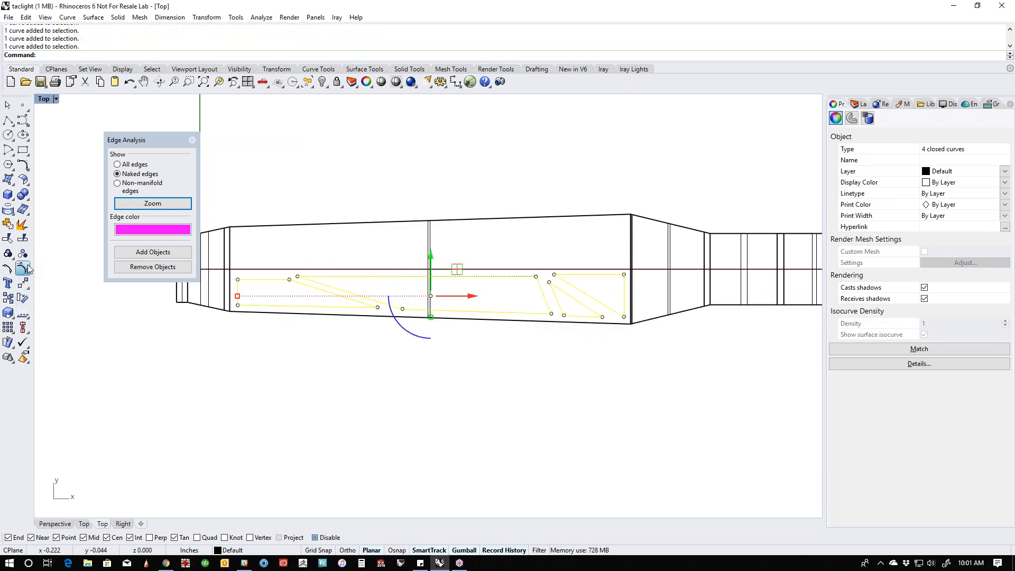
pyautogui.click(23, 283)
# - Align the cutouts' seven control points nearest the centerline in one horizontal row
pyautogui.moveTo(319, 237); pyautogui.dragTo(391, 225, button='right')
pyautogui.moveTo(271, 167); pyautogui.dragTo(726, 276)
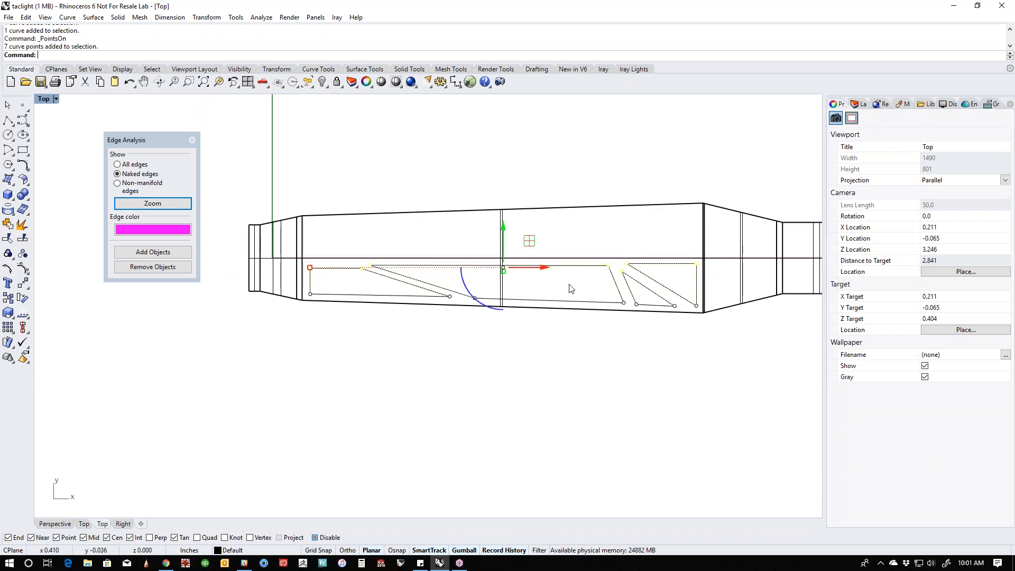
pyautogui.moveTo(503, 278); pyautogui.dragTo(503, 277)
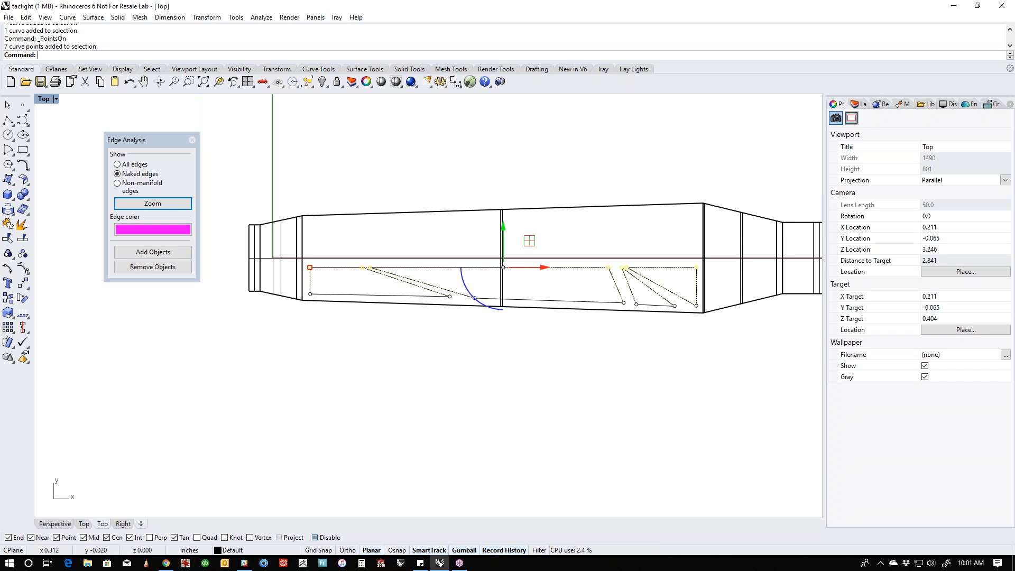
pyautogui.moveTo(504, 228); pyautogui.dragTo(490, 267)
pyautogui.press('Escape')
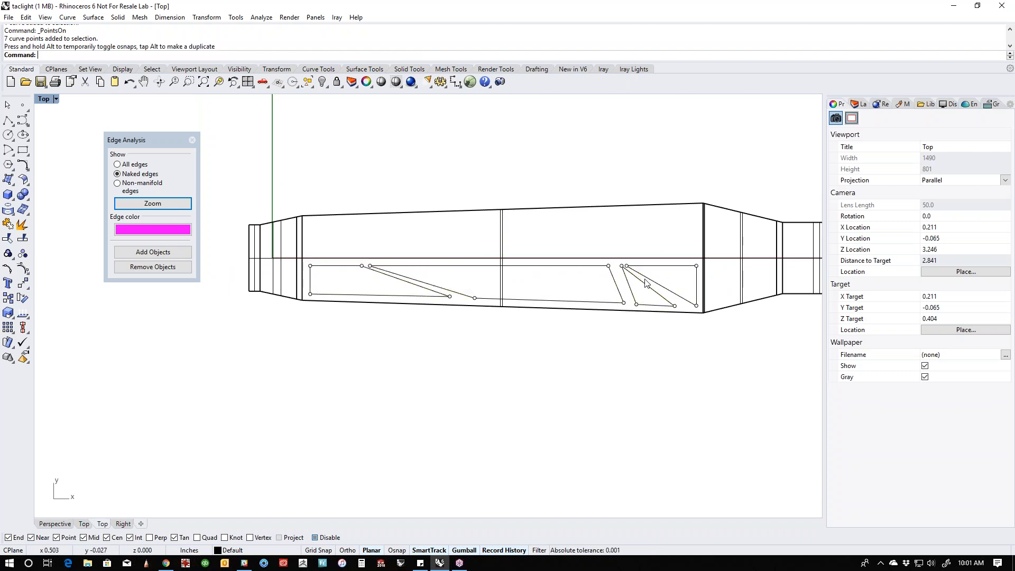
# - Shift the small triangle's tip away from the neighbouring triangle to widen the strip between them
pyautogui.scroll(3, 658, 295)
pyautogui.click(585, 240)
pyautogui.moveTo(585, 240); pyautogui.dragTo(575, 244)
pyautogui.press('Escape')
pyautogui.scroll(-3, 596, 351)
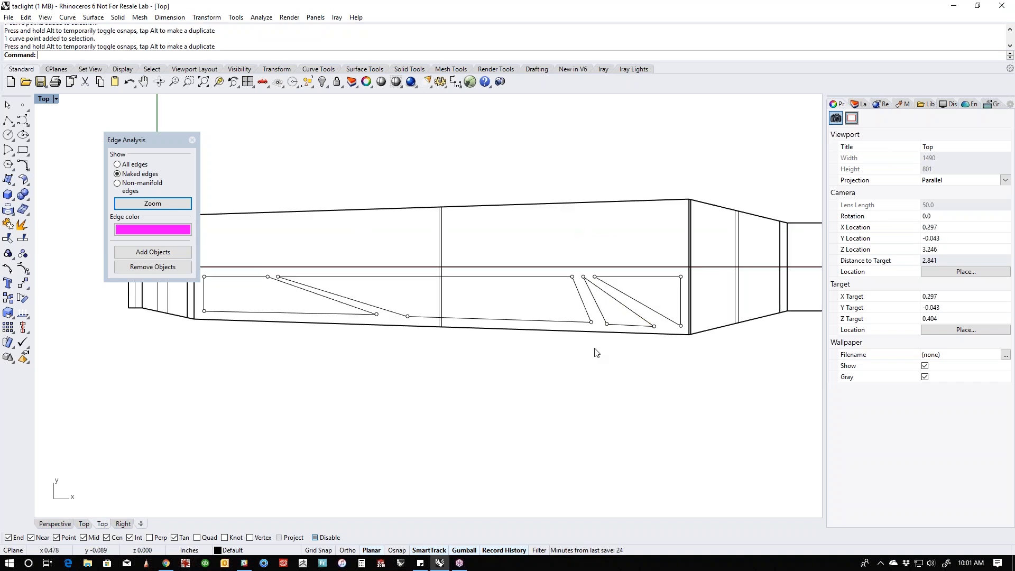
# - Shift the long cutout's pointed corner toward the raised bend, widening the diagonal strip beside the end cutout
pyautogui.scroll(4, 393, 315)
pyautogui.click(262, 258)
pyautogui.moveTo(305, 258)
pyautogui.mouseDown()
pyautogui.moveTo(337, 260)
pyautogui.moveTo(320, 260)
pyautogui.mouseUp()
pyautogui.hotkey('ctrl', 'z')
pyautogui.click(263, 258)
pyautogui.click(373, 358)
pyautogui.scroll(-6, 370, 338)
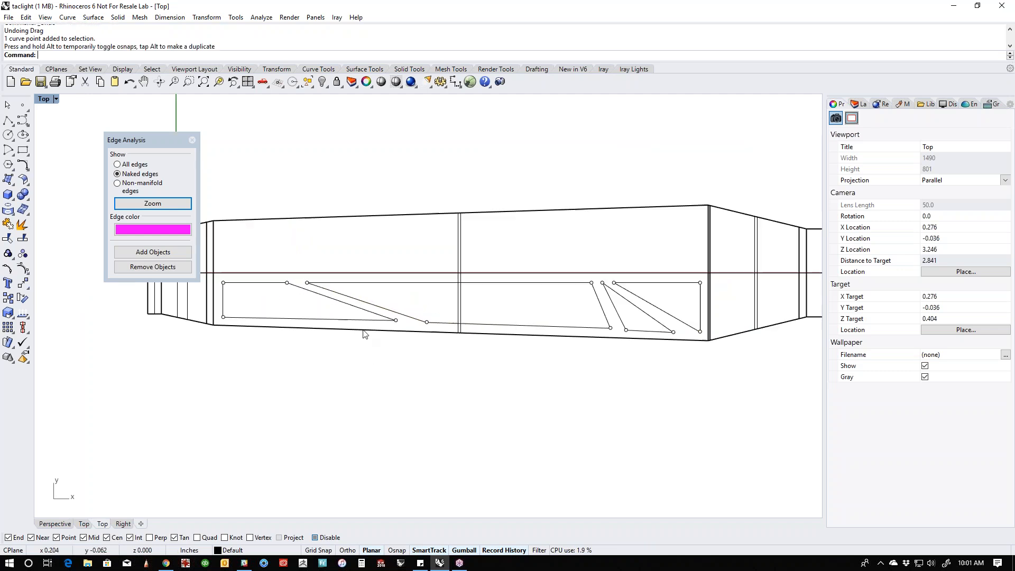
# - Align the cutouts' seven outer control points on one straight line along the clip's sloping edge, scaling by 0
pyautogui.moveTo(241, 329); pyautogui.dragTo(709, 292)
pyautogui.click(472, 304)
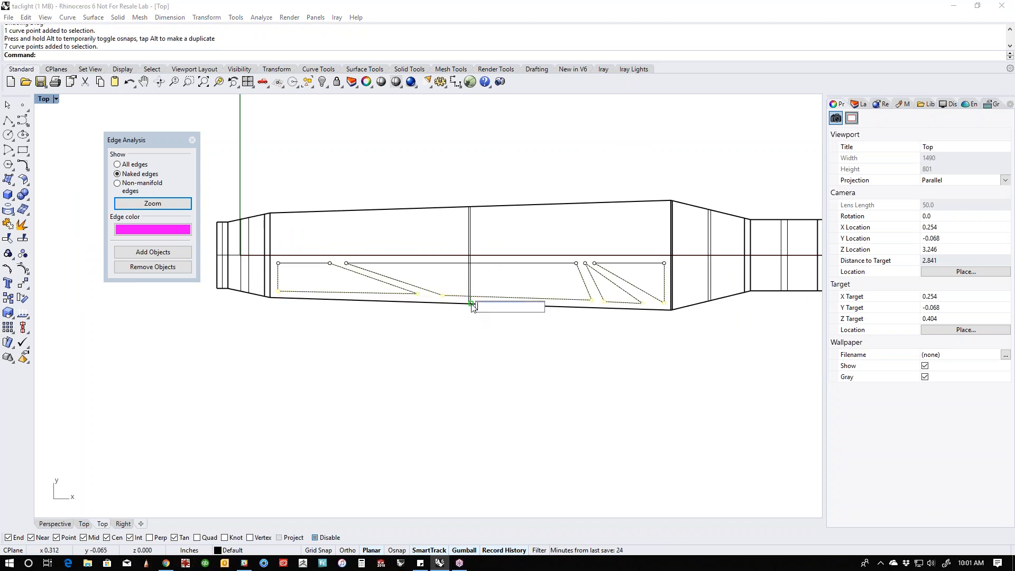
pyautogui.write('0')
pyautogui.press('Return')
pyautogui.moveTo(468, 324); pyautogui.dragTo(468, 393)
pyautogui.click(537, 391)
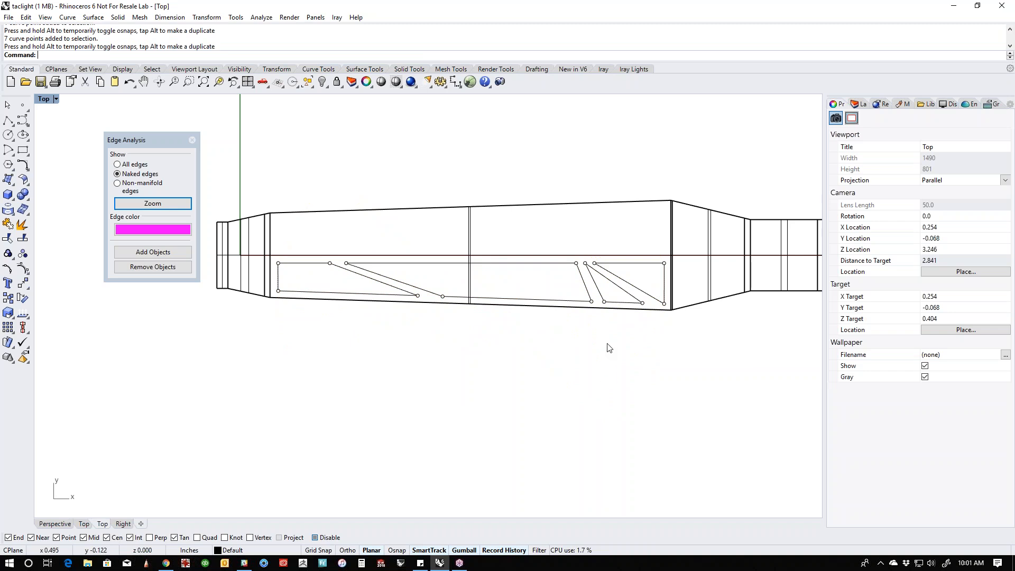
# - Mirror the four cutout curves across the clip's centerline, starting the mirror plane at the origin
pyautogui.scroll(-2, 582, 346)
pyautogui.moveTo(586, 351); pyautogui.dragTo(557, 370, button='right')
pyautogui.moveTo(268, 393); pyautogui.dragTo(695, 260)
pyautogui.write('mi')
pyautogui.press('Return')
pyautogui.write('0')
pyautogui.press('Return')
pyautogui.keyDown('shift'); pyautogui.click(631, 350); pyautogui.keyUp('shift')
pyautogui.click(625, 400)
# - Extrude all eight cutout curves vertically through the full height of the clip in the perspective view
pyautogui.moveTo(606, 415); pyautogui.dragTo(531, 409, button='right')
pyautogui.scroll(-2, 567, 417)
pyautogui.scroll(3, 492, 368)
pyautogui.moveTo(414, 356); pyautogui.dragTo(490, 335, button='right')
pyautogui.scroll(-3, 383, 350)
pyautogui.moveTo(307, 233); pyautogui.dragTo(609, 369)
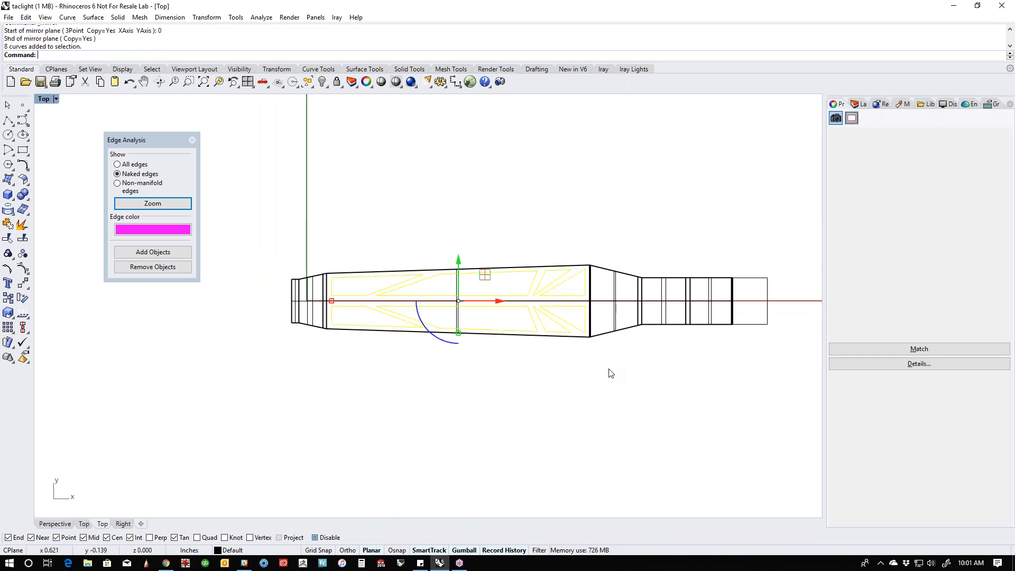
pyautogui.hotkey('ctrl', 'F4')
pyautogui.keyDown('shift'); pyautogui.moveTo(499, 428); pyautogui.dragTo(526, 387, button='right'); pyautogui.keyUp('shift')
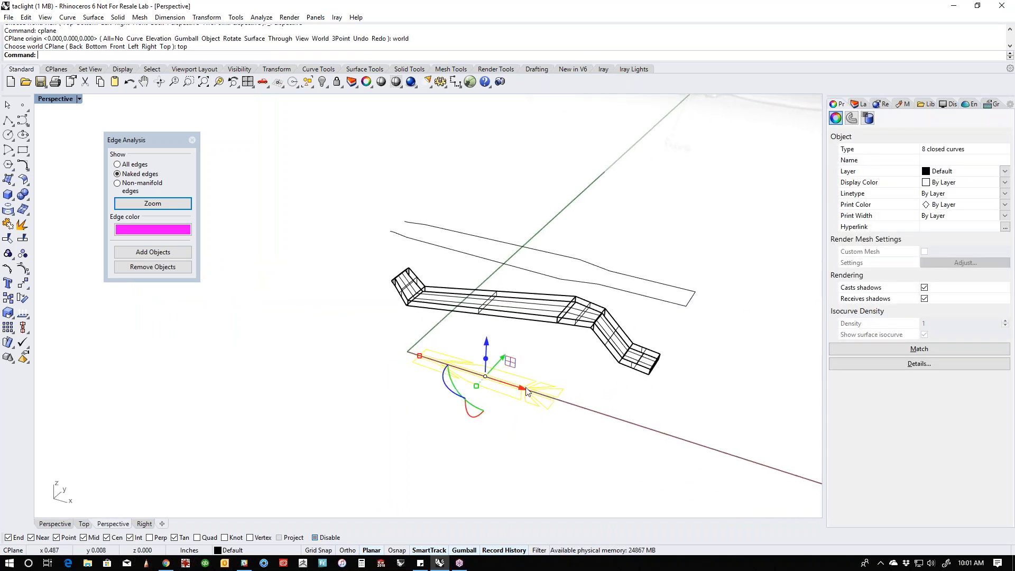
pyautogui.scroll(2, 518, 389)
pyautogui.moveTo(475, 357); pyautogui.dragTo(497, 192)
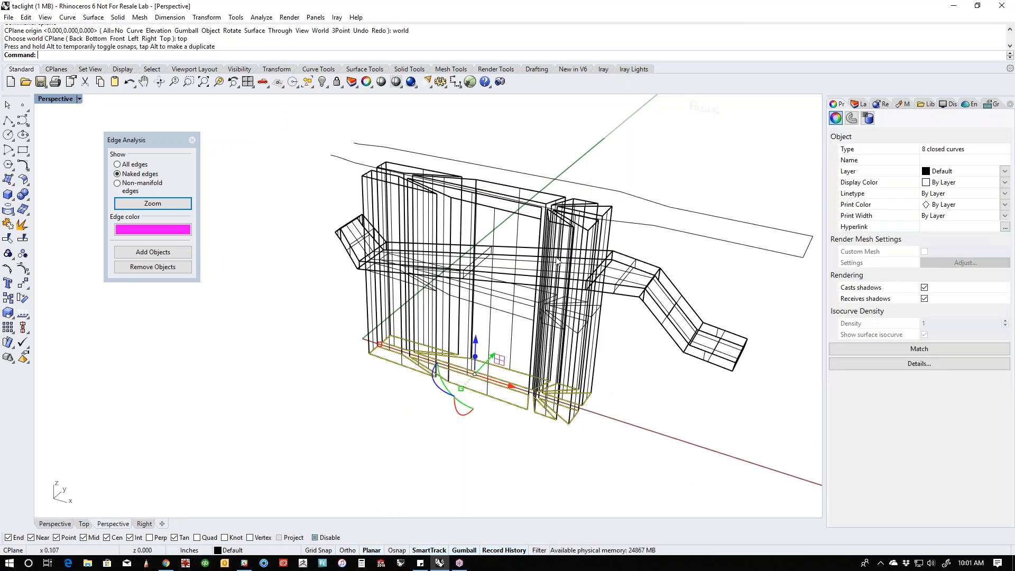
# - Cap the eight extruded cutout shapes to make them closed solids
pyautogui.click(613, 367)
pyautogui.moveTo(614, 368); pyautogui.dragTo(607, 239, button='right')
pyautogui.moveTo(624, 204); pyautogui.dragTo(305, 236)
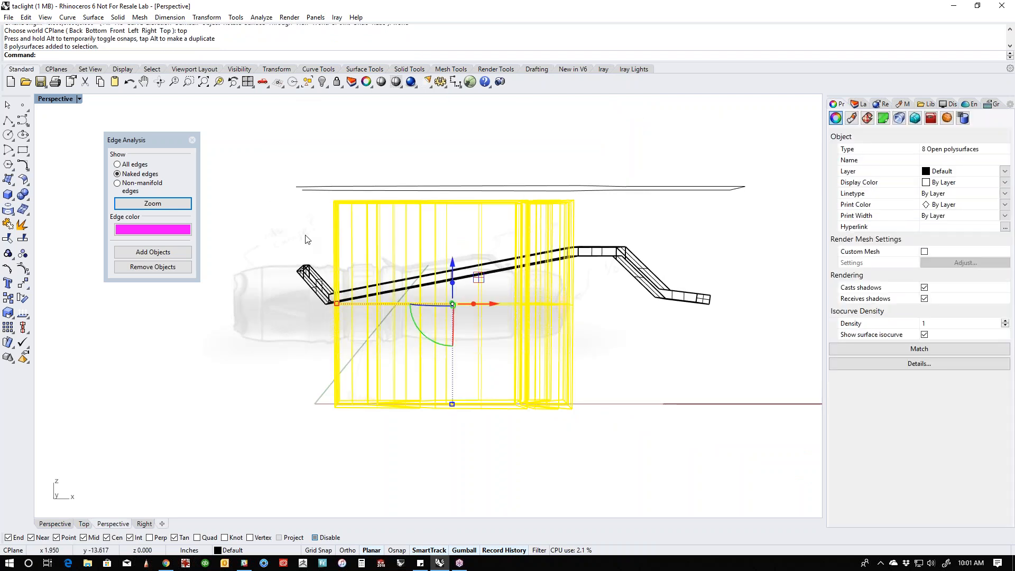
pyautogui.write('ap')
pyautogui.press('Return')
# - Set the perspective viewport's display mode to Shaded
pyautogui.click(300, 225)
pyautogui.middleClick(299, 225)
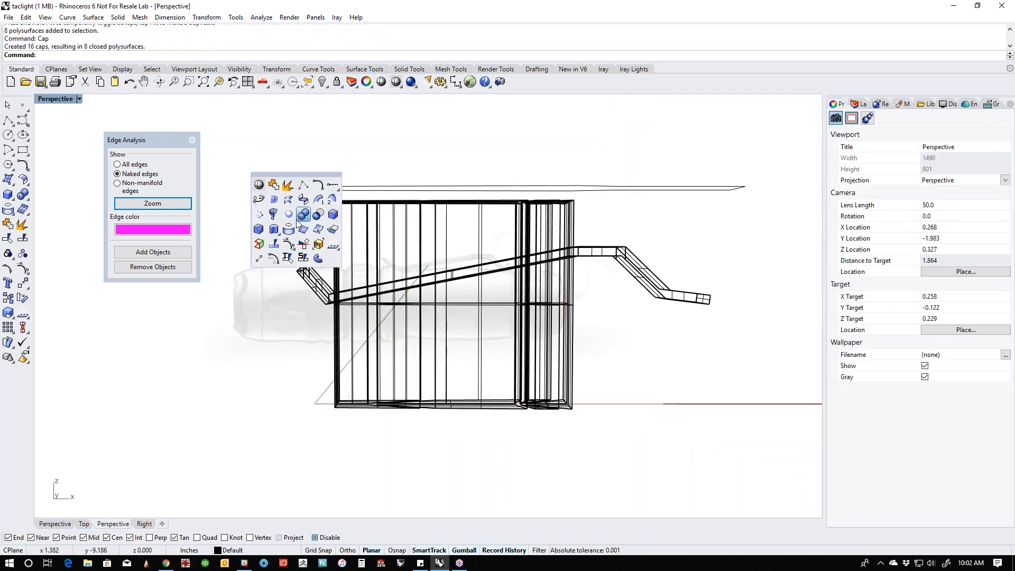
pyautogui.middleClick(253, 184)
pyautogui.click(217, 150)
pyautogui.moveTo(320, 242); pyautogui.dragTo(288, 370, button='right')
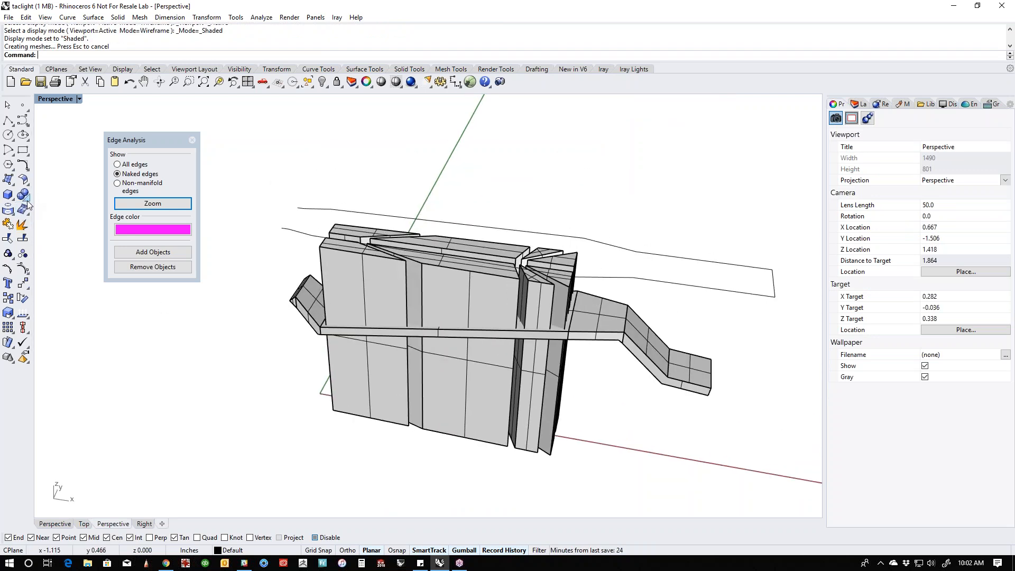
# - Subtract the eight capped cutout solids from the pocket clip with a Boolean Difference
pyautogui.click(27, 198)
pyautogui.click(53, 200)
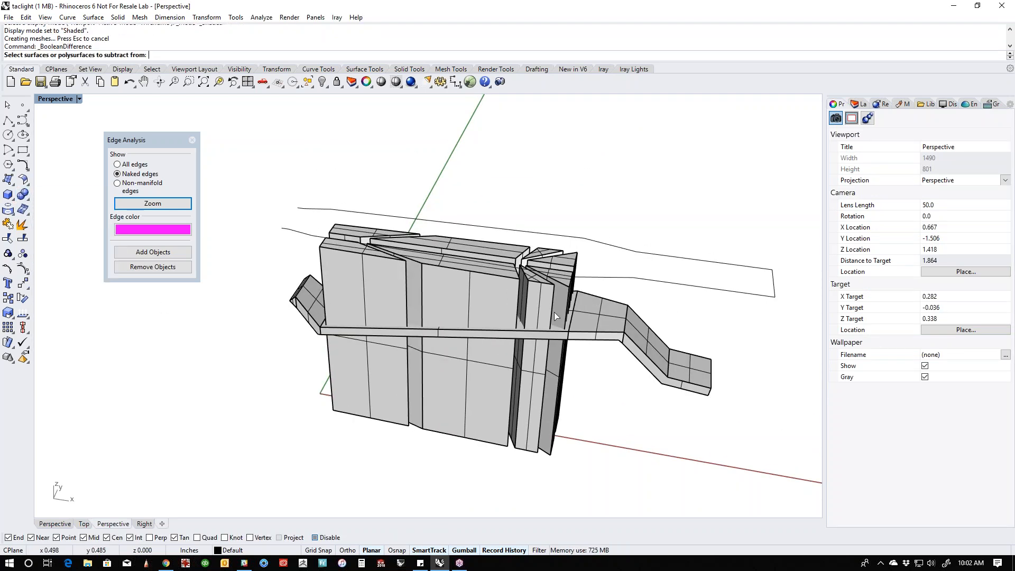
pyautogui.click(578, 316)
pyautogui.press('Return')
pyautogui.moveTo(578, 316); pyautogui.dragTo(579, 275, button='right')
pyautogui.moveTo(646, 201); pyautogui.dragTo(289, 279)
pyautogui.press('Return')
# - Show all hidden objects and view the cut-out clip against the flashlight body
pyautogui.moveTo(591, 378); pyautogui.dragTo(391, 408, button='right')
pyautogui.write('v')
pyautogui.press('Return')
pyautogui.keyDown('shift'); pyautogui.moveTo(477, 402); pyautogui.dragTo(487, 454, button='right'); pyautogui.keyUp('shift')
pyautogui.scroll(6, 492, 394)
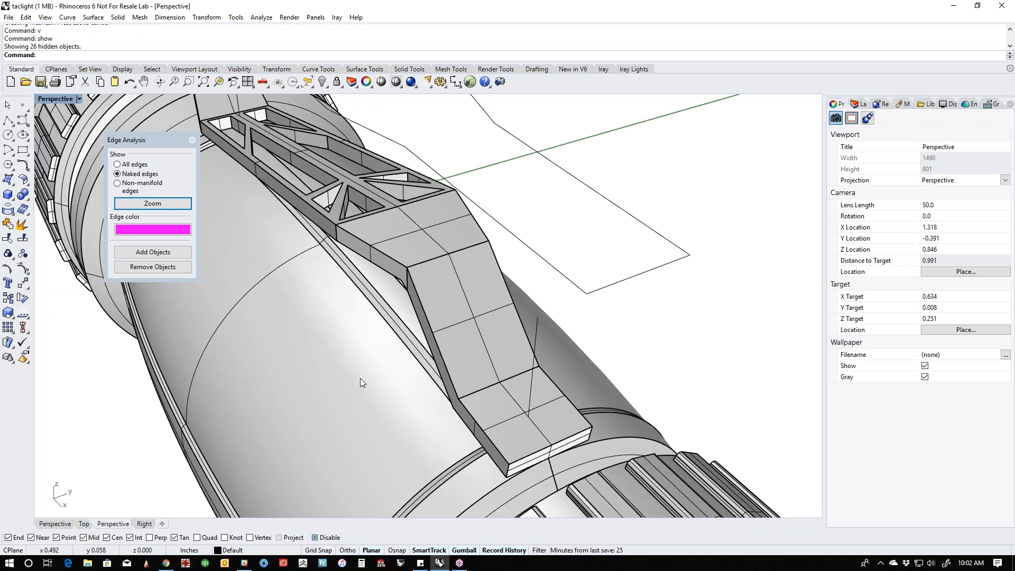
# - Create a small sphere at the corner of the pocket clip's foot and move it onto the foot's upper face
pyautogui.click(13, 201)
pyautogui.click(53, 207)
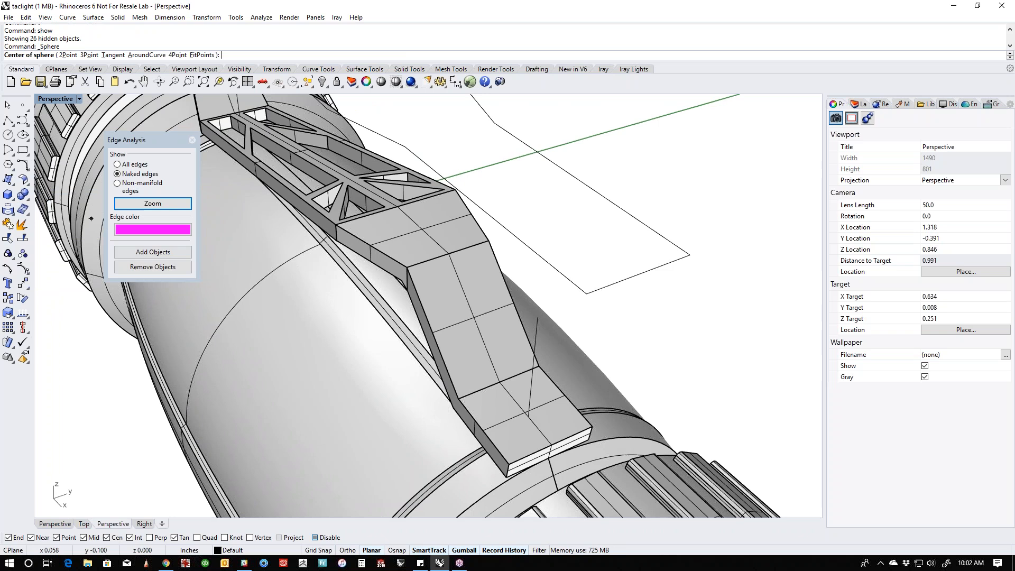
pyautogui.click(512, 464)
pyautogui.click(517, 471)
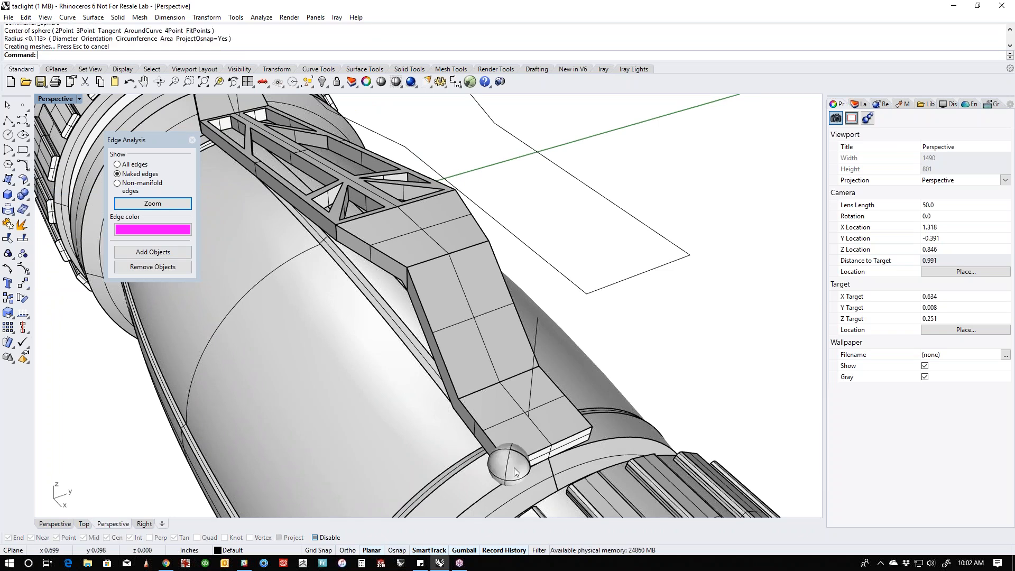
pyautogui.scroll(3, 517, 471)
pyautogui.click(525, 464)
pyautogui.moveTo(503, 464); pyautogui.dragTo(519, 331, button='right')
pyautogui.moveTo(467, 414); pyautogui.dragTo(473, 316)
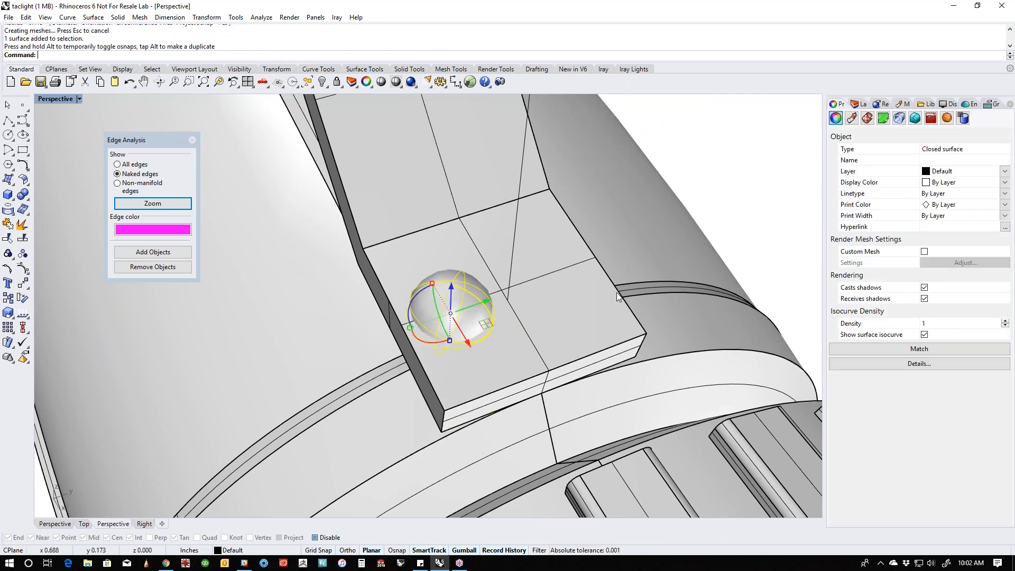
# - In the Top view, draw an inscribed six-sided polygon centred on the sphere and smaller than its outline
pyautogui.hotkey('ctrl', 'F1')
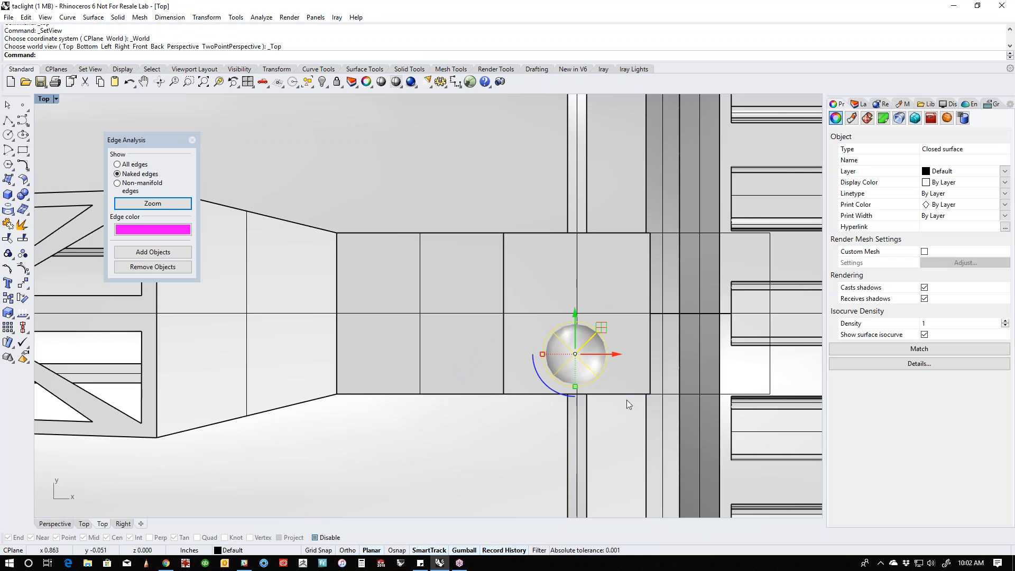
pyautogui.moveTo(588, 373); pyautogui.dragTo(478, 324, button='right')
pyautogui.scroll(6, 477, 323)
pyautogui.scroll(-8, 476, 322)
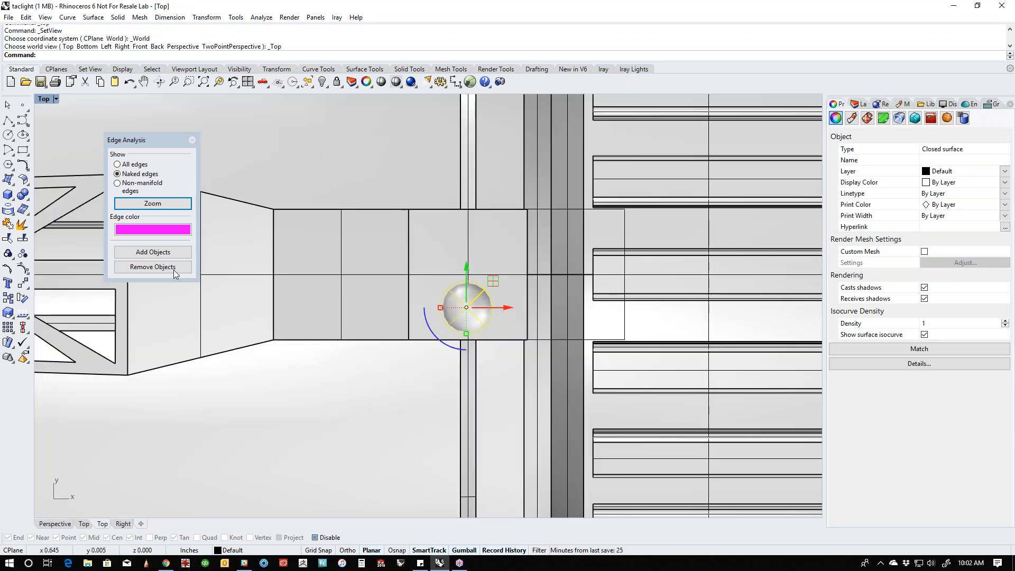
pyautogui.click(8, 165)
pyautogui.scroll(3, 470, 301)
pyautogui.click(470, 301)
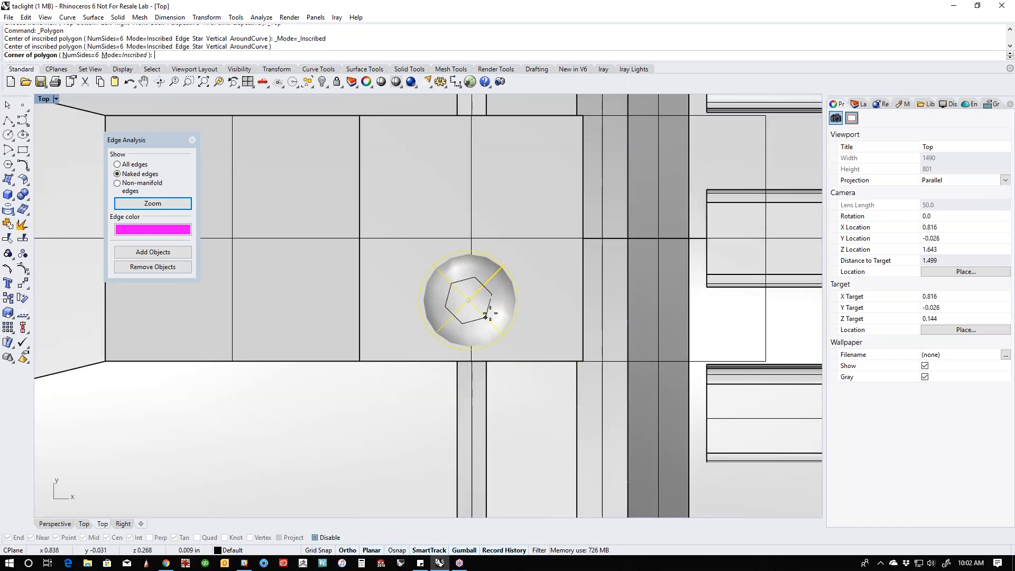
pyautogui.click(495, 300)
pyautogui.click(495, 274)
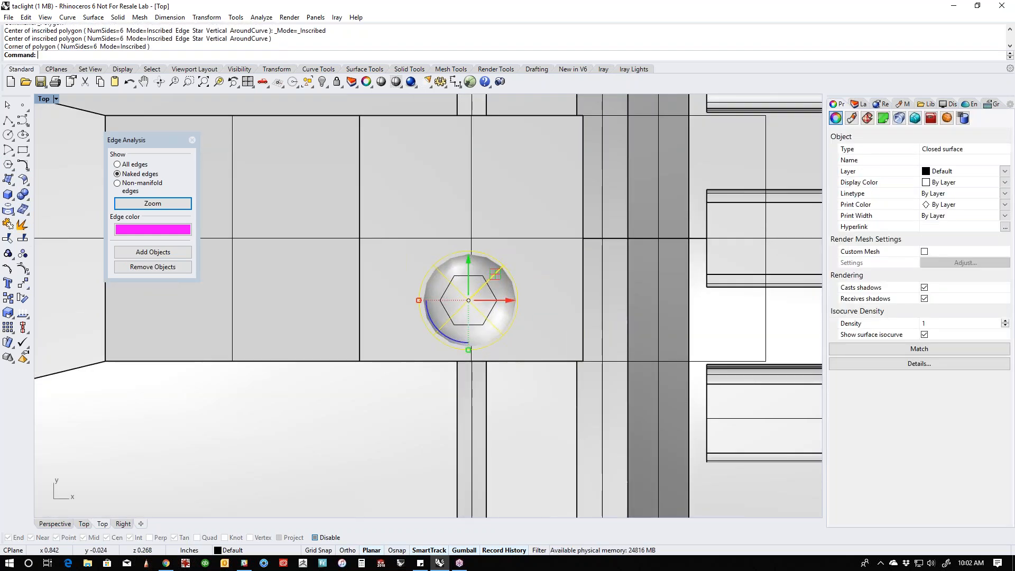
# - Extrude the hexagon into a vertical prism that reaches into the top of the sphere
pyautogui.click(481, 325)
pyautogui.hotkey('ctrl', 'F4')
pyautogui.moveTo(482, 327); pyautogui.dragTo(553, 313, button='right')
pyautogui.scroll(10, 438, 238)
pyautogui.moveTo(437, 196); pyautogui.dragTo(442, 250)
pyautogui.click(527, 137)
pyautogui.click(437, 170)
pyautogui.click(546, 178)
# - Cap the extruded hexagonal prism to make it a closed solid
pyautogui.click(444, 208)
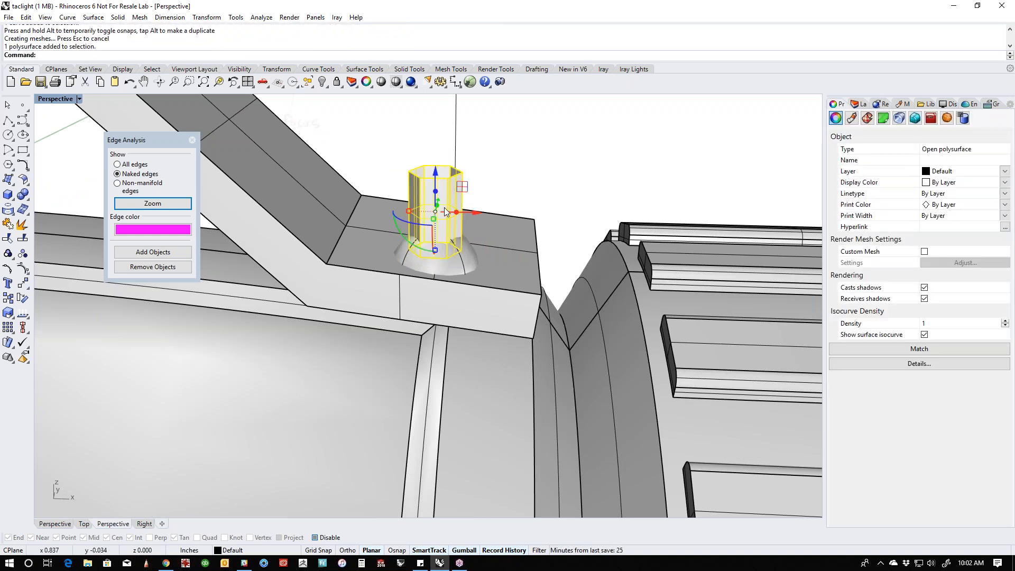
pyautogui.press('BackSpace')
pyautogui.write('p')
pyautogui.press('Return')
pyautogui.press('Escape')
# - Subtract the capped hexagonal prism from the sphere with a Boolean Difference to form a hex-socket screw head
pyautogui.click(24, 200)
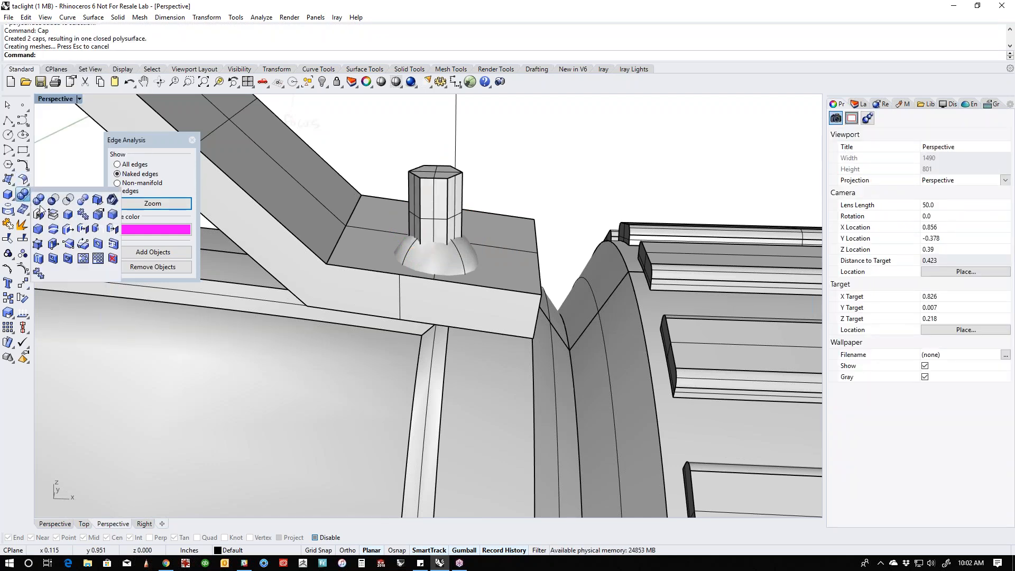
pyautogui.click(52, 204)
pyautogui.click(463, 262)
pyautogui.press('Return')
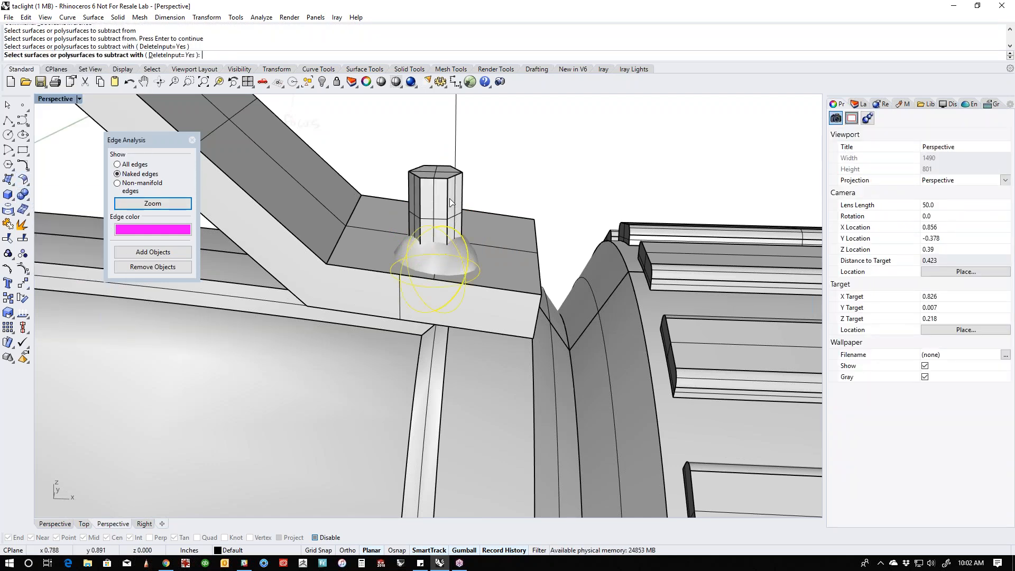
pyautogui.click(451, 201)
pyautogui.press('Return')
# - Duplicate the hex-socket screw head beside the original across the width of the clip's foot
pyautogui.moveTo(481, 201); pyautogui.dragTo(388, 353, button='right')
pyautogui.click(458, 321)
pyautogui.moveTo(405, 307); pyautogui.dragTo(473, 283)
pyautogui.click(747, 211)
pyautogui.moveTo(478, 277); pyautogui.dragTo(452, 319, button='right')
pyautogui.scroll(6, 479, 349)
pyautogui.moveTo(511, 343); pyautogui.dragTo(498, 310, button='right')
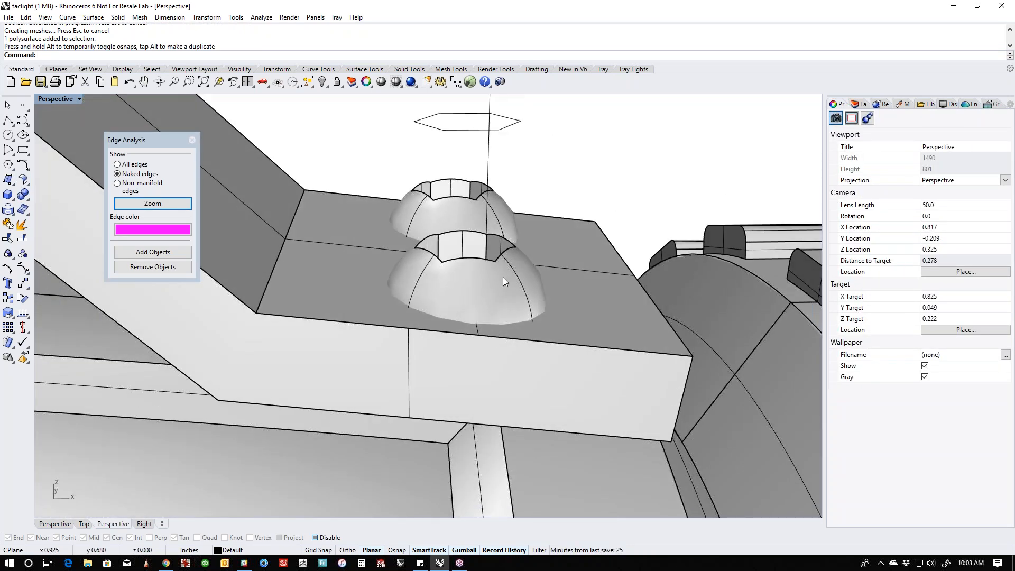
# - Raise both screw heads slightly above the clip's foot
pyautogui.click(498, 310)
pyautogui.keyDown('shift'); pyautogui.click(492, 202); pyautogui.keyUp('shift')
pyautogui.keyDown('shift'); pyautogui.click(496, 183); pyautogui.keyUp('shift')
pyautogui.click(518, 227)
pyautogui.moveTo(458, 256); pyautogui.dragTo(457, 275)
pyautogui.press('Escape')
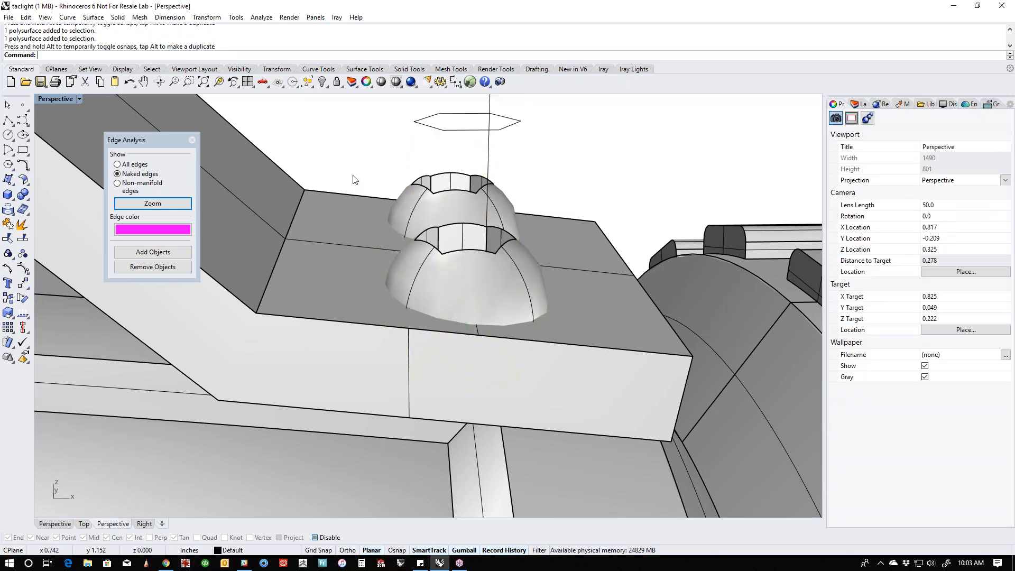
# - Subtract the pocket clip from both screw heads with a Boolean Difference, keeping the clip by turning input deletion off
pyautogui.middleClick(354, 179)
pyautogui.click(345, 183)
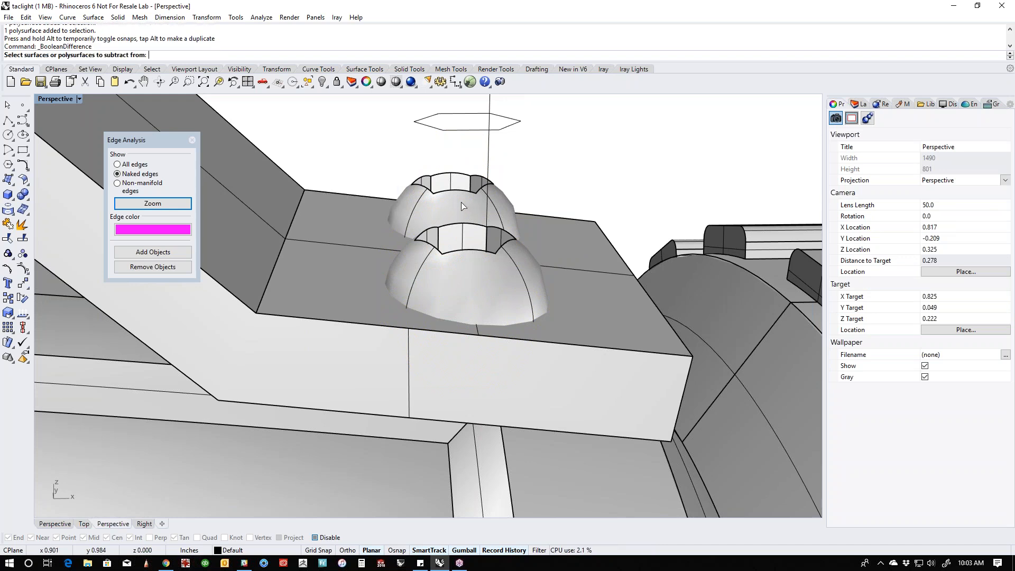
pyautogui.click(497, 222)
pyautogui.click(512, 280)
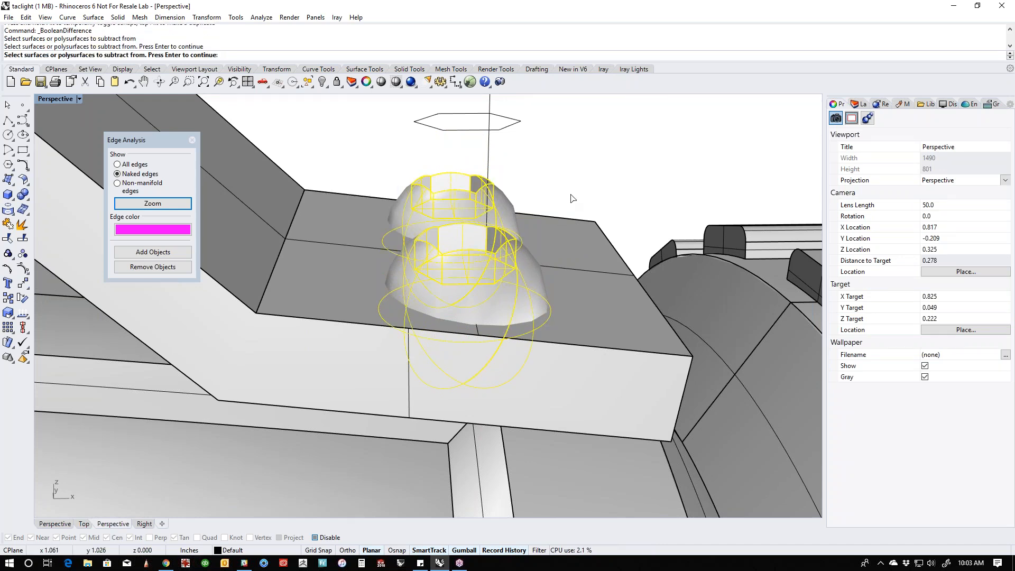
pyautogui.click(571, 246)
pyautogui.press('Return')
pyautogui.click(242, 55)
pyautogui.press('Return')
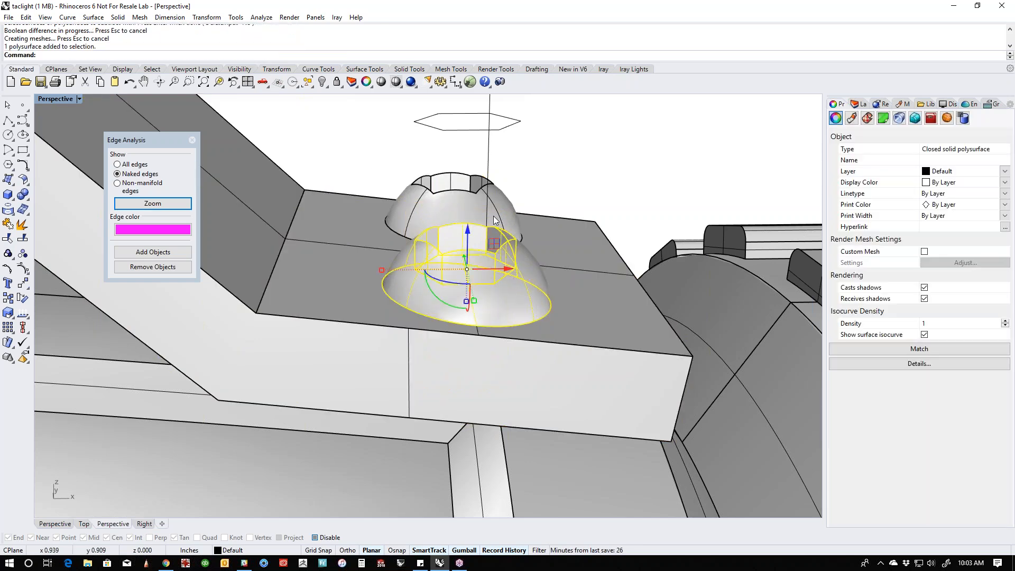
# - Examine the trimmed screw heads on the clip and the whole flashlight
pyautogui.click(494, 216)
pyautogui.click(557, 177)
pyautogui.scroll(-8, 566, 320)
pyautogui.moveTo(566, 321); pyautogui.dragTo(543, 279, button='right')
pyautogui.scroll(-6, 566, 357)
pyautogui.scroll(-12, 497, 378)
pyautogui.keyDown('shift'); pyautogui.moveTo(497, 379); pyautogui.dragTo(595, 300, button='right'); pyautogui.keyUp('shift')
pyautogui.moveTo(501, 359); pyautogui.dragTo(556, 351, button='right')
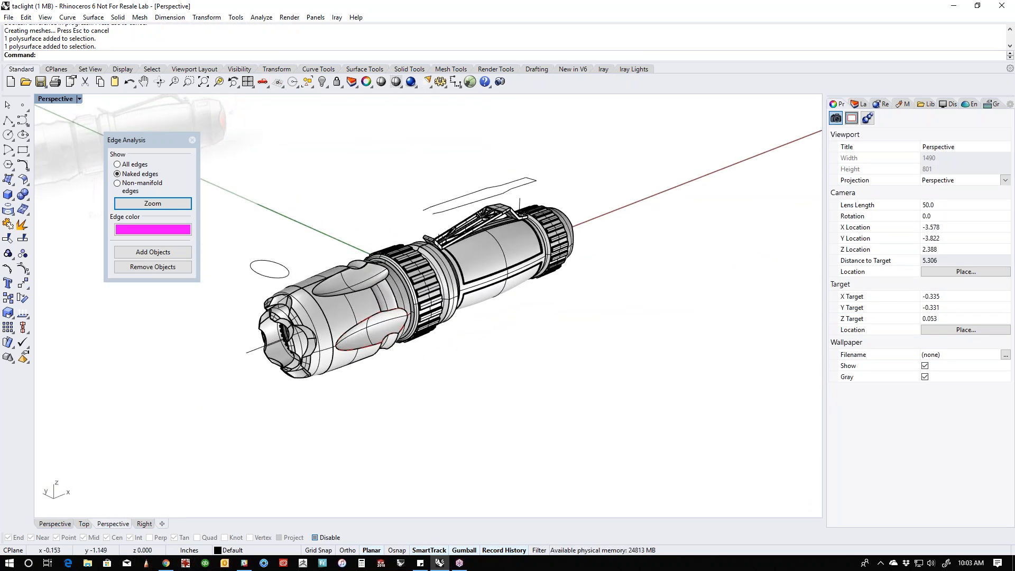
# - Save the file and delete all construction curves from the model
pyautogui.hotkey('ctrl', 's')
pyautogui.moveTo(514, 353); pyautogui.dragTo(519, 379, button='right')
pyautogui.write('selcrv')
pyautogui.press('Return')
pyautogui.press('Delete')
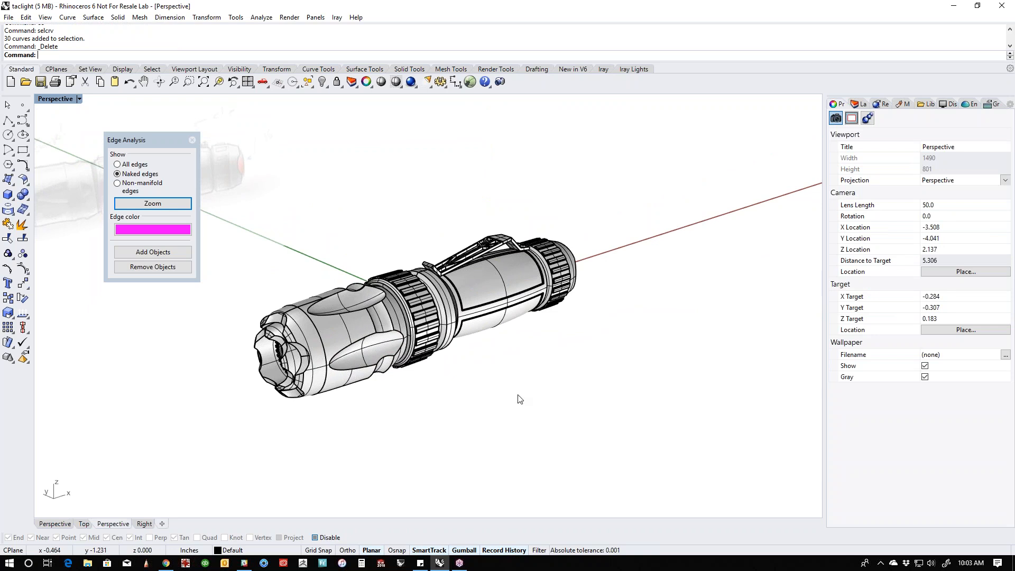
# - Close the edge analysis and hide the image layer holding the reference sketch
pyautogui.moveTo(523, 422); pyautogui.dragTo(531, 428, button='right')
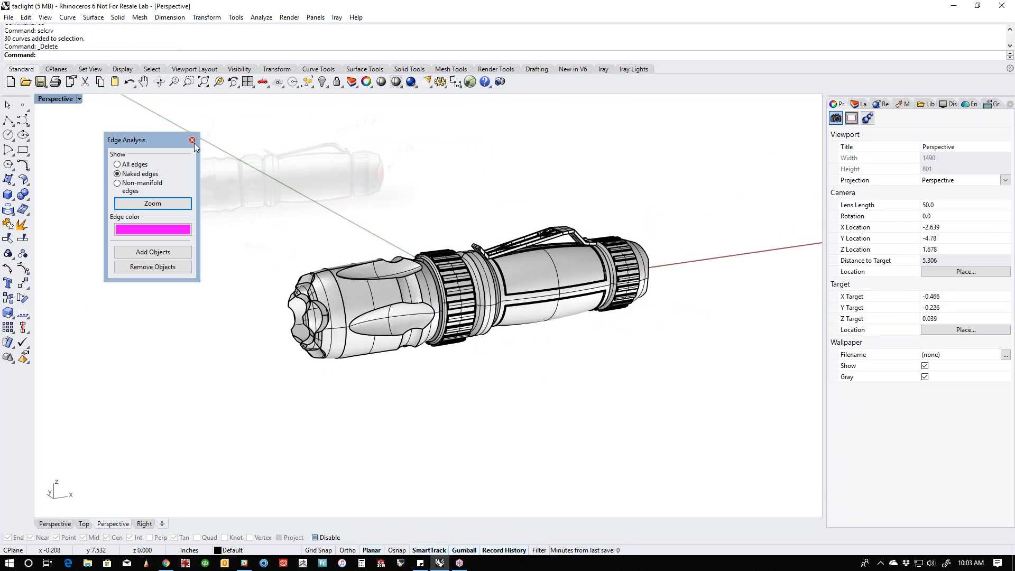
pyautogui.click(192, 139)
pyautogui.keyDown('shift'); pyautogui.moveTo(394, 181); pyautogui.dragTo(387, 183, button='right'); pyautogui.keyUp('shift')
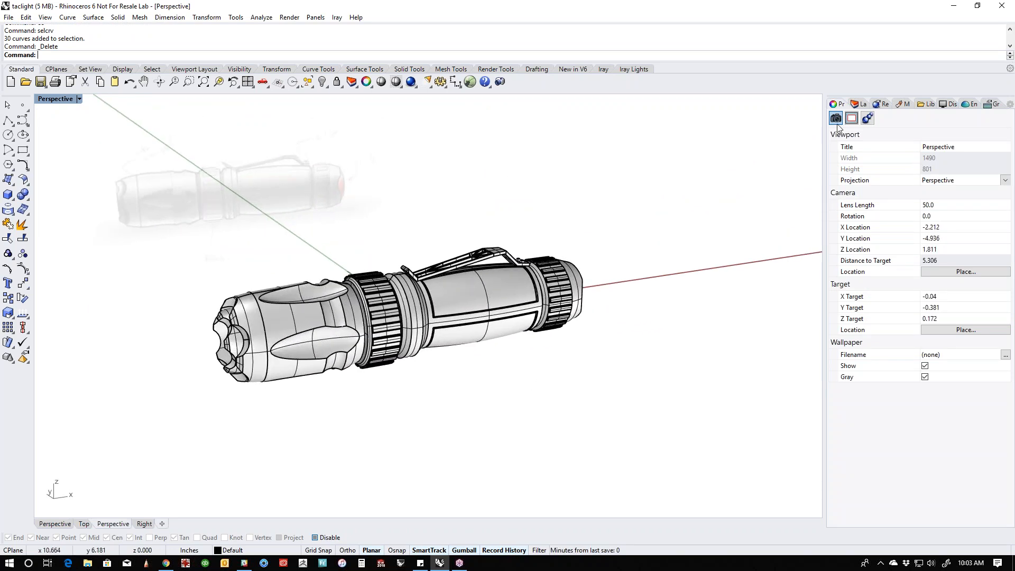
pyautogui.click(859, 104)
pyautogui.click(967, 149)
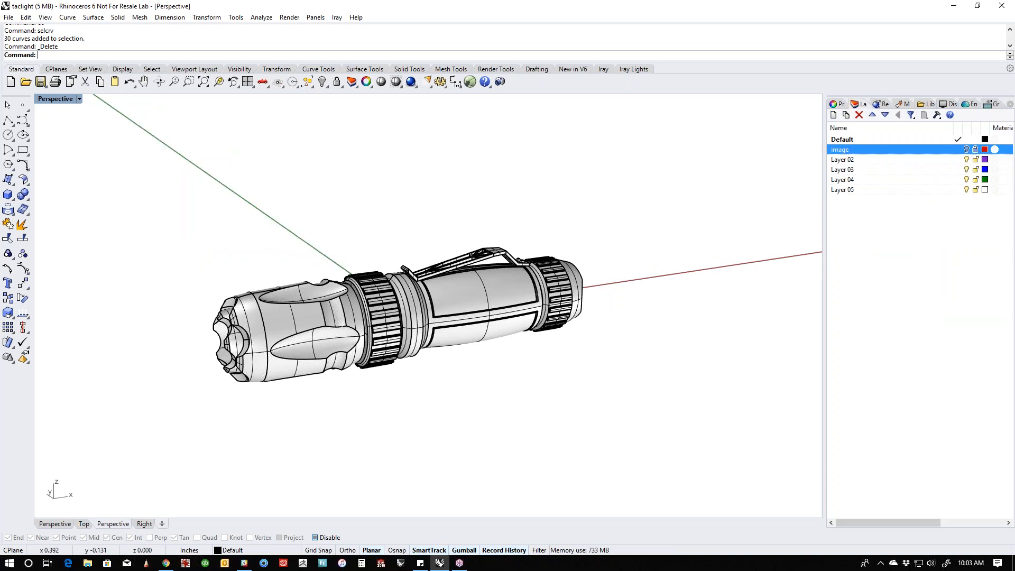
# - Set the perspective viewport's display mode to Rendered and view the flashlight from the front
pyautogui.scroll(3, 475, 315)
pyautogui.click(79, 99)
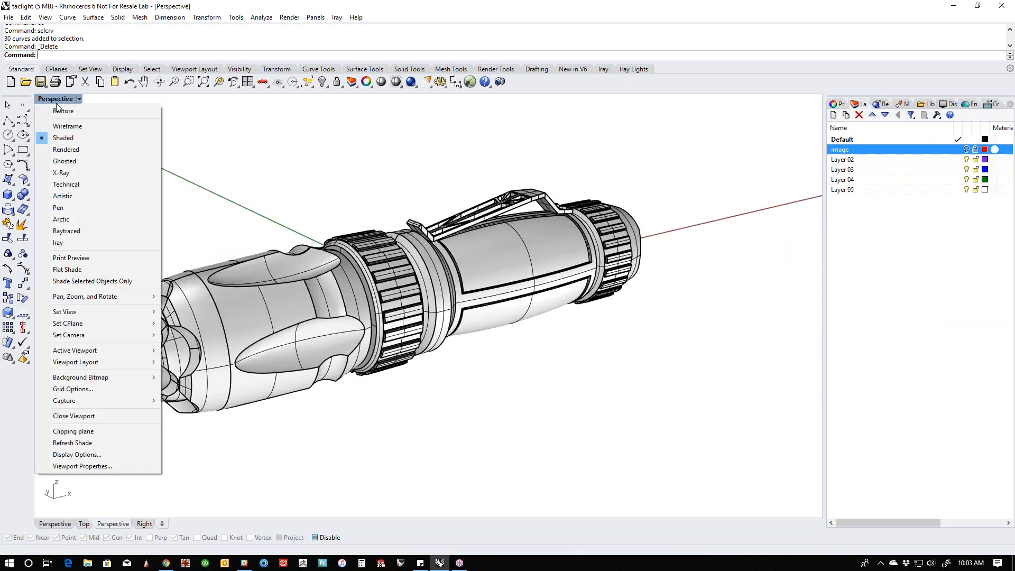
pyautogui.click(67, 150)
pyautogui.keyDown('shift'); pyautogui.moveTo(489, 340); pyautogui.dragTo(591, 364, button='right'); pyautogui.keyUp('shift')
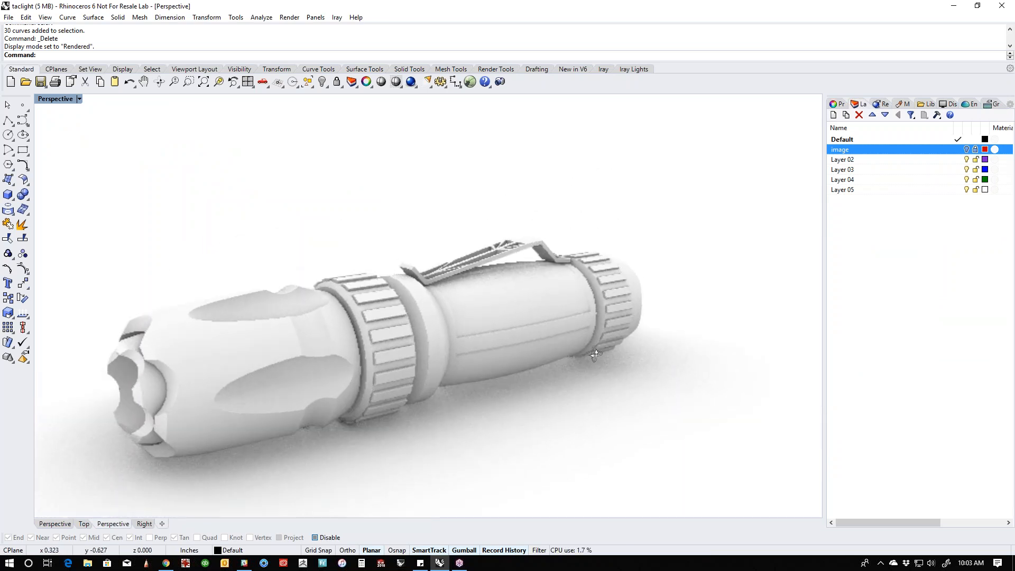
# - Create a new Paint material and set its color to black
pyautogui.click(903, 104)
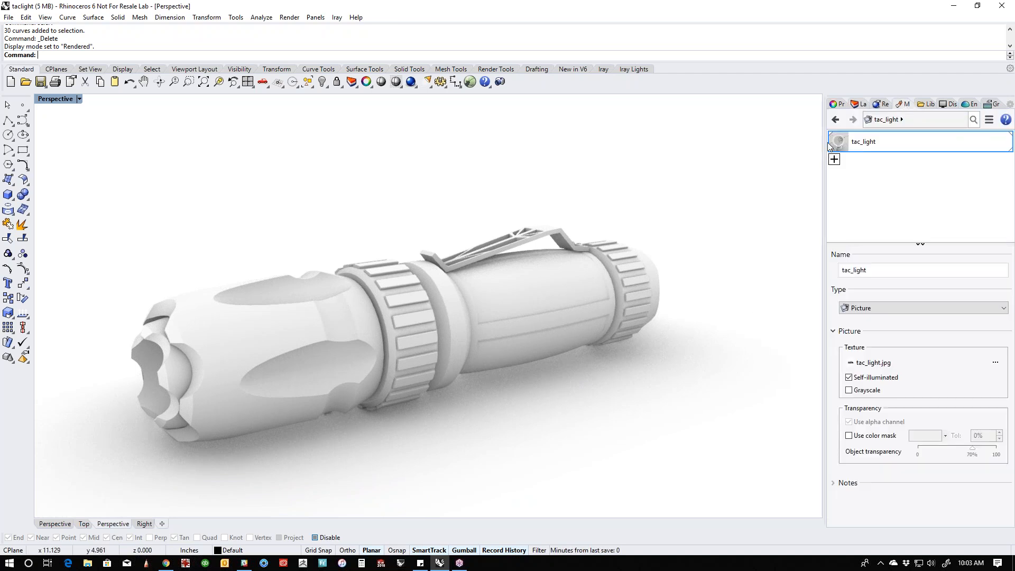
pyautogui.click(835, 159)
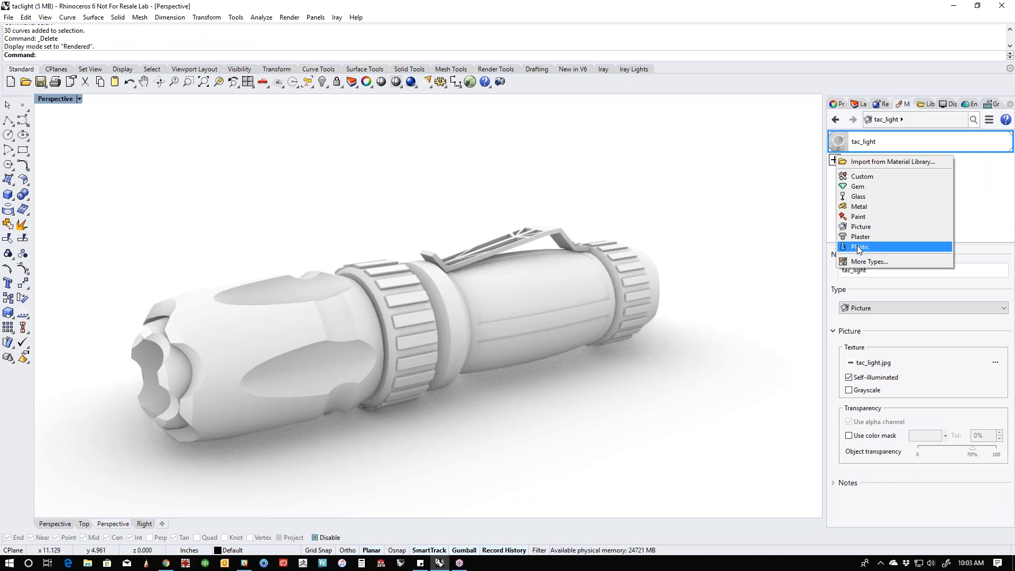
pyautogui.click(858, 217)
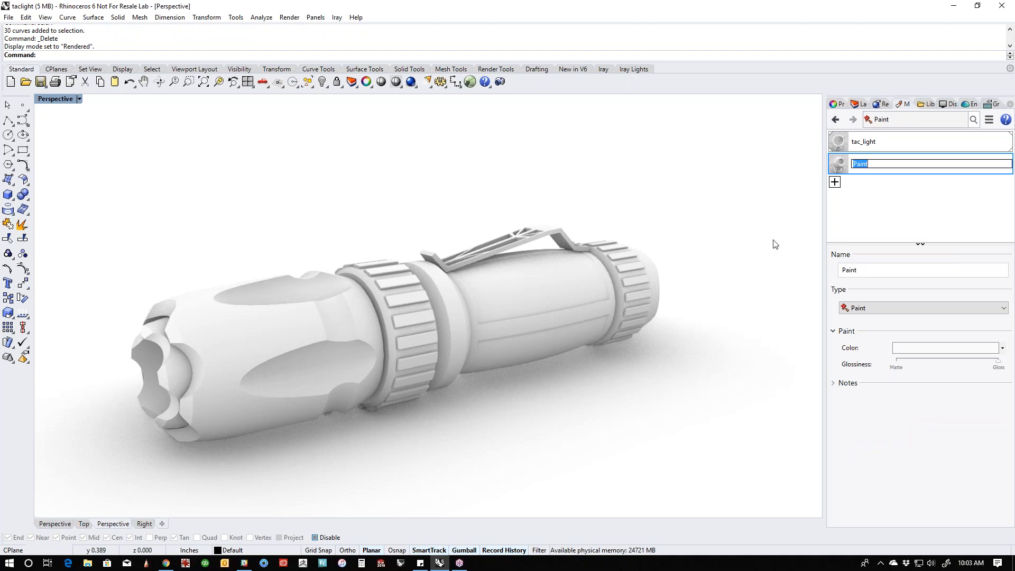
pyautogui.click(929, 349)
pyautogui.moveTo(721, 240)
pyautogui.mouseDown()
pyautogui.moveTo(743, 244)
pyautogui.moveTo(734, 365)
pyautogui.mouseUp()
pyautogui.click(684, 383)
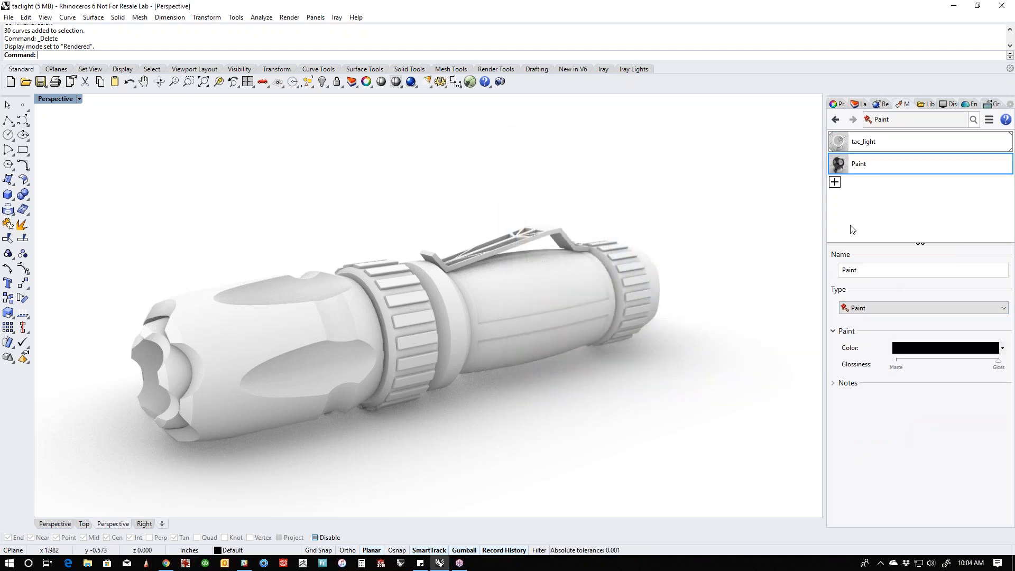
# - Assign the black Paint material to the flashlight body and the ribbed grip ring
pyautogui.click(270, 291)
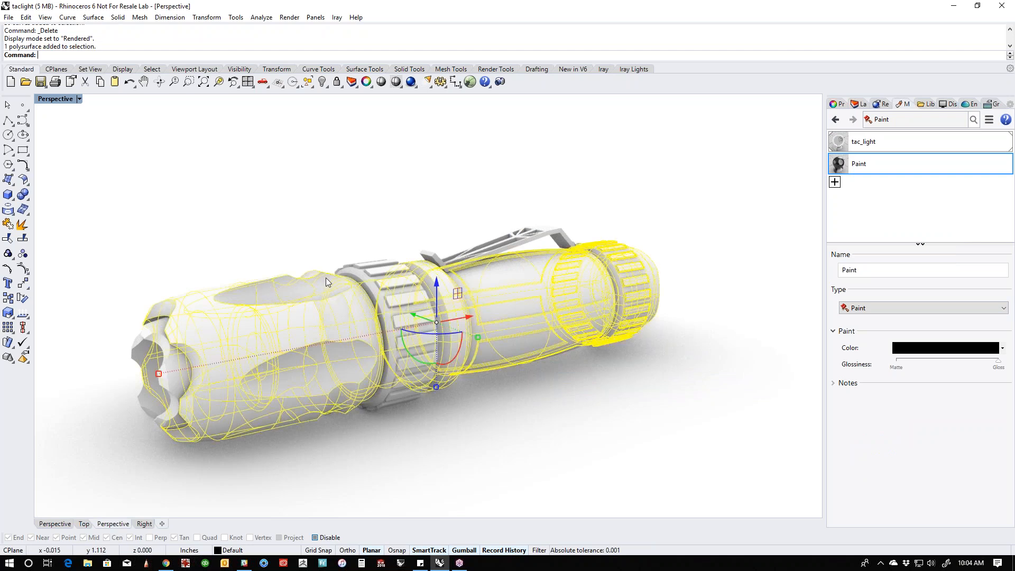
pyautogui.keyDown('shift'); pyautogui.click(383, 267); pyautogui.keyUp('shift')
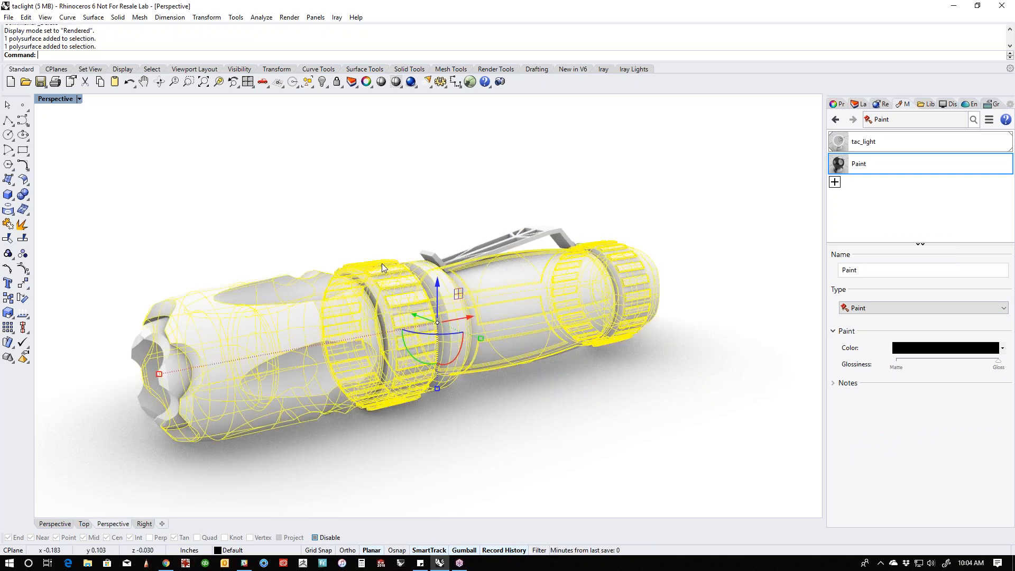
pyautogui.rightClick(894, 165)
pyautogui.click(902, 168)
pyautogui.click(693, 203)
# - Create a new Plastic material and set its color to pure red (255, 0, 0)
pyautogui.moveTo(560, 296); pyautogui.dragTo(527, 319, button='right')
pyautogui.keyDown('shift'); pyautogui.moveTo(661, 264); pyautogui.dragTo(568, 243, button='right'); pyautogui.keyUp('shift')
pyautogui.click(836, 183)
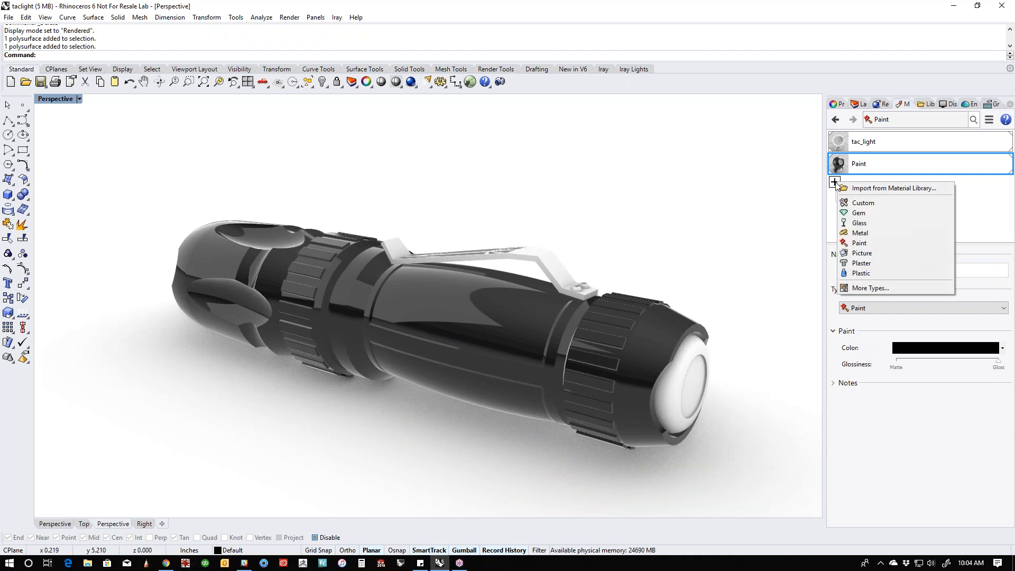
pyautogui.click(861, 273)
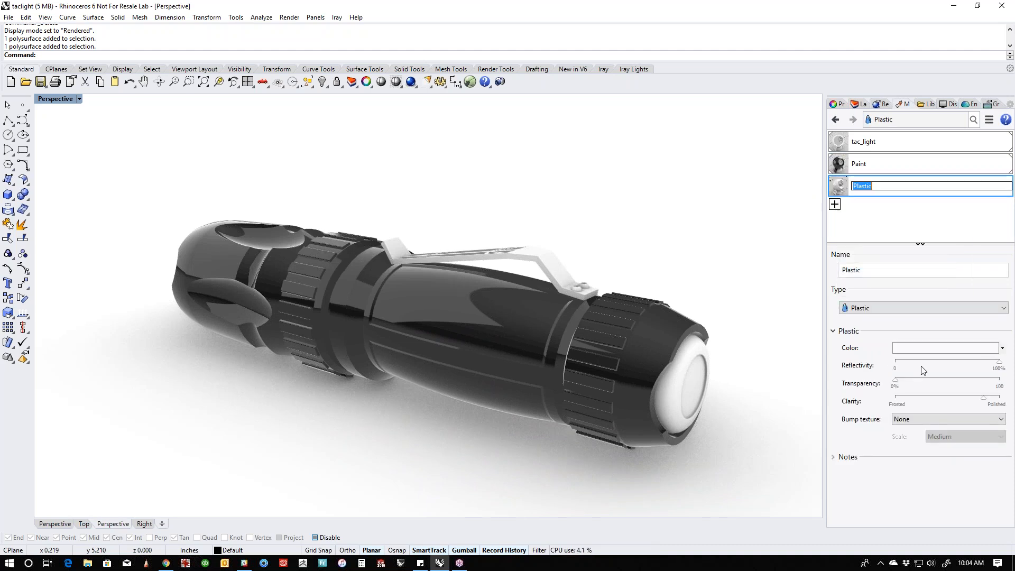
pyautogui.click(931, 349)
pyautogui.click(655, 215)
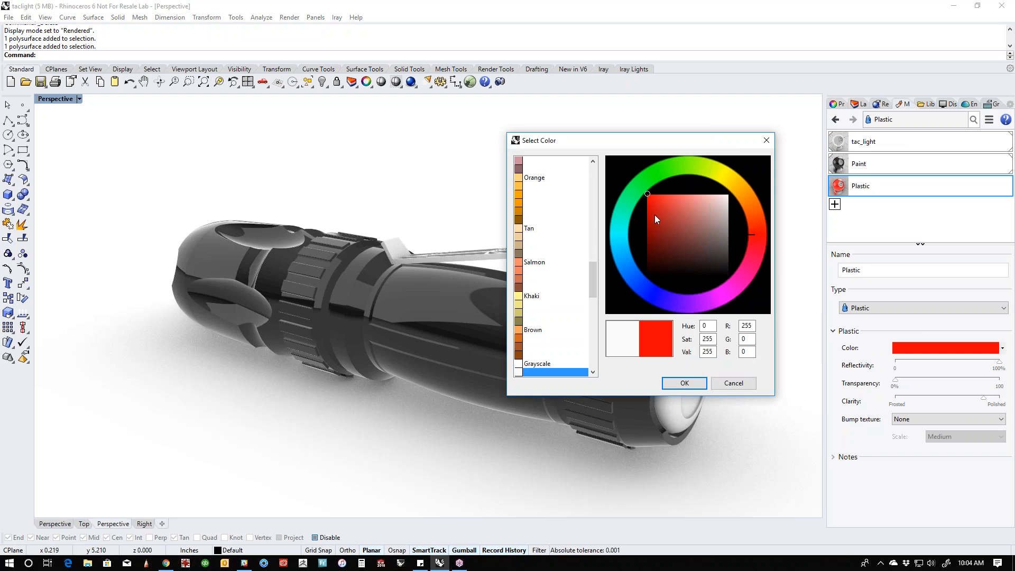
pyautogui.click(686, 384)
# - Assign the red Plastic material to the button at the flashlight's tail end
pyautogui.click(696, 387)
pyautogui.rightClick(857, 189)
pyautogui.click(898, 193)
pyautogui.click(697, 268)
pyautogui.moveTo(697, 267); pyautogui.dragTo(598, 252, button='right')
# - Create a new Metal material for the pocket clip and reduce its polish to about midway between rough and polished
pyautogui.click(522, 259)
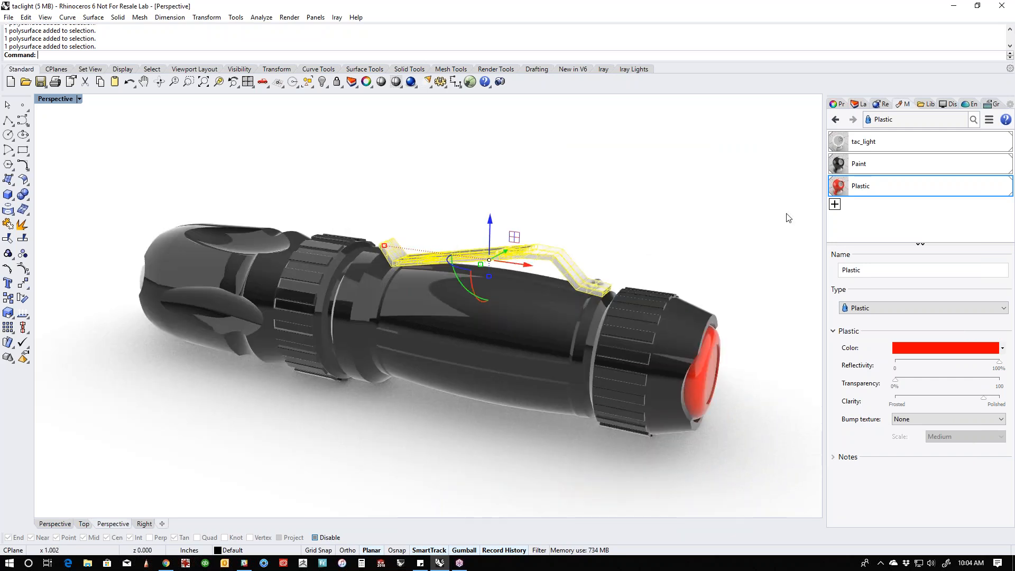
pyautogui.click(835, 205)
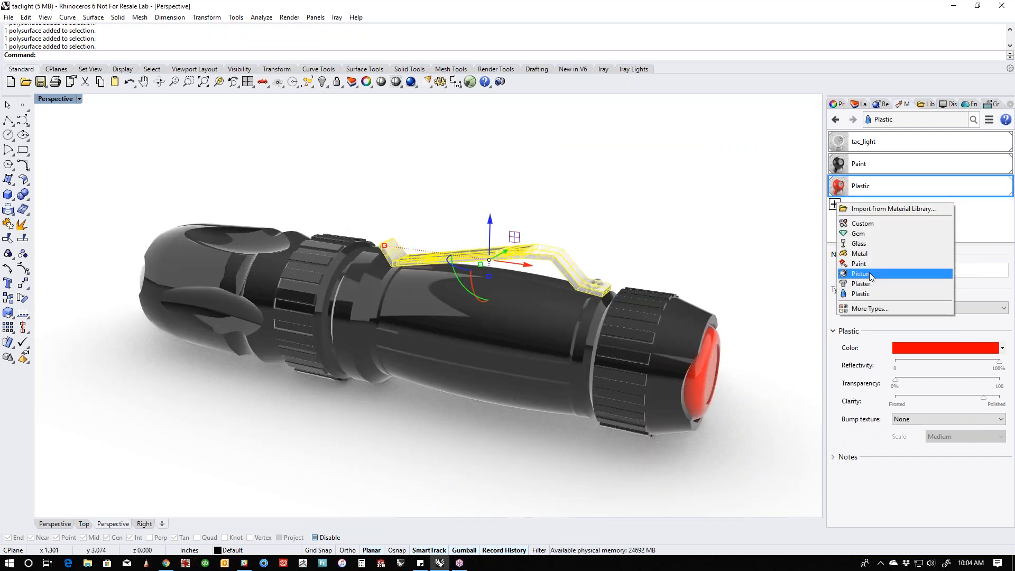
pyautogui.click(874, 254)
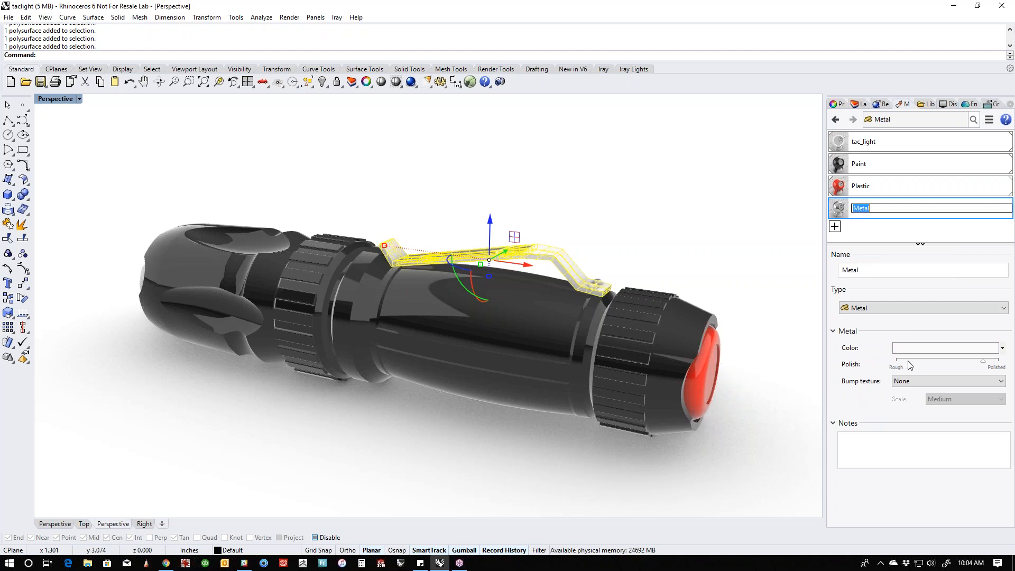
pyautogui.moveTo(983, 362); pyautogui.dragTo(926, 364)
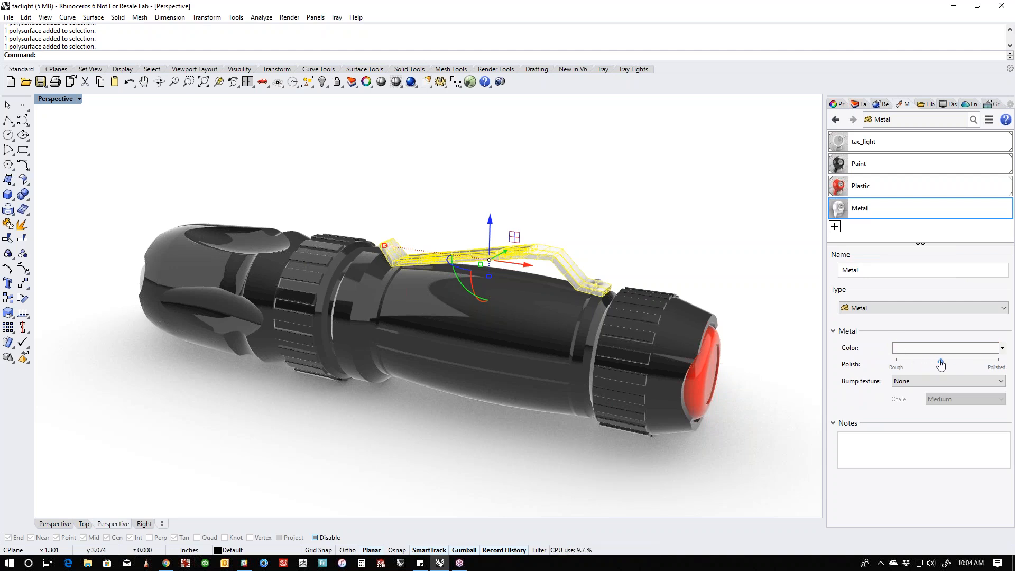
# - Assign the Metal material to the pocket clip and clear the selection
pyautogui.rightClick(866, 207)
pyautogui.click(880, 211)
pyautogui.click(671, 206)
# - Create a gray Metal material with polish lowered to about three quarters and assign it to the two screw heads on the pocket clip
pyautogui.moveTo(671, 207); pyautogui.dragTo(610, 295, button='right')
pyautogui.scroll(10, 610, 296)
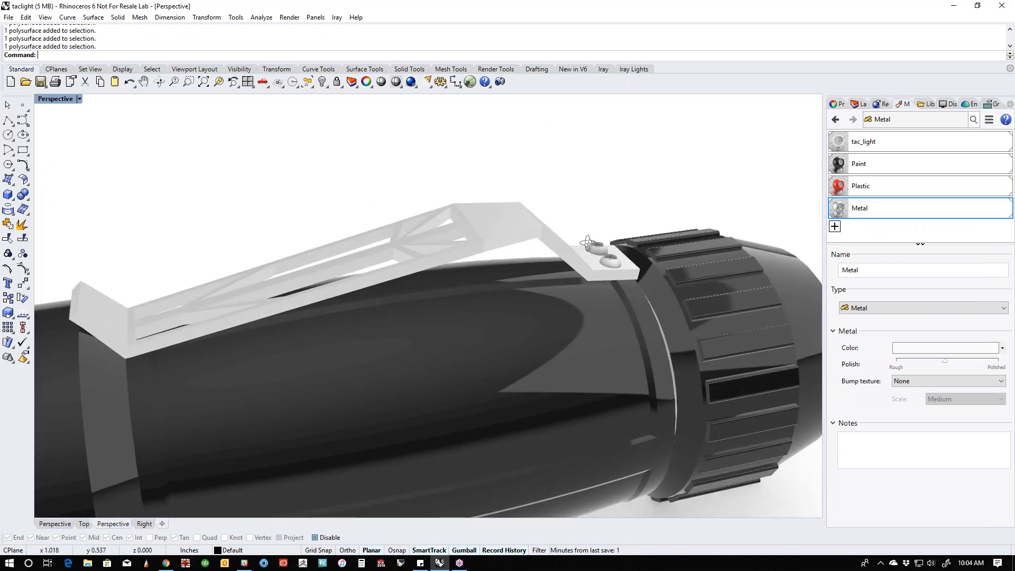
pyautogui.click(588, 244)
pyautogui.scroll(5, 588, 244)
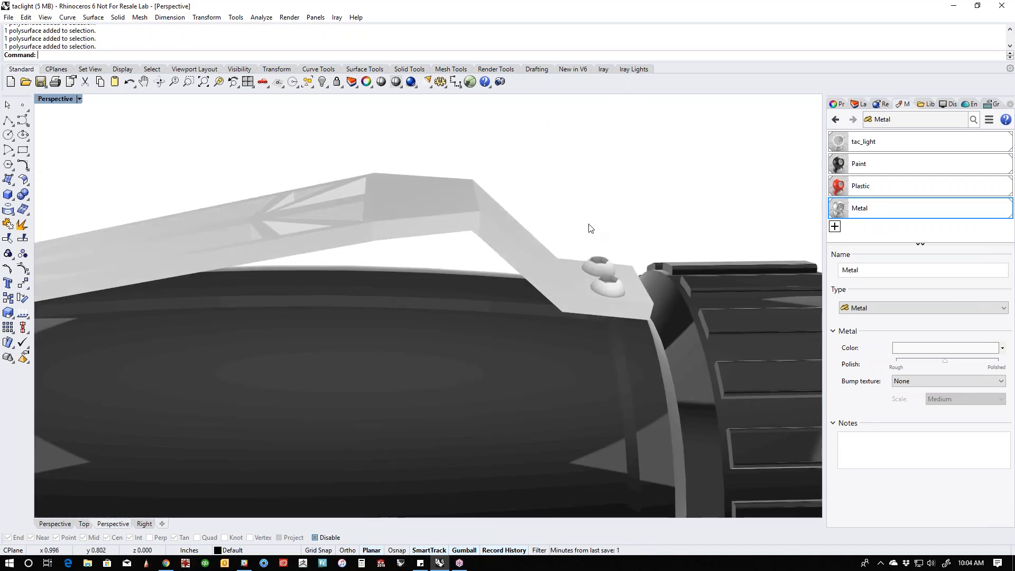
pyautogui.click(596, 266)
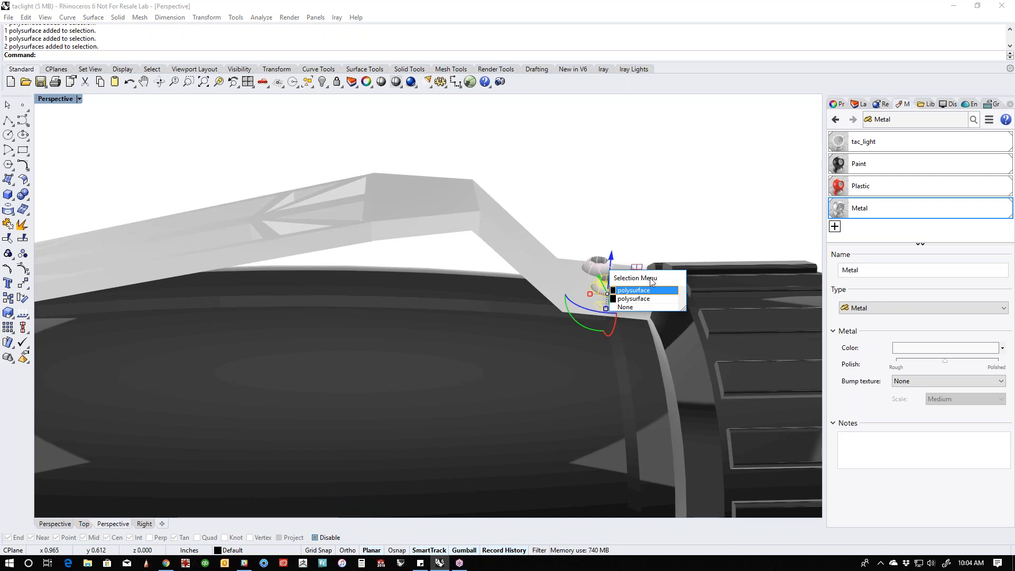
pyautogui.click(641, 291)
pyautogui.click(835, 226)
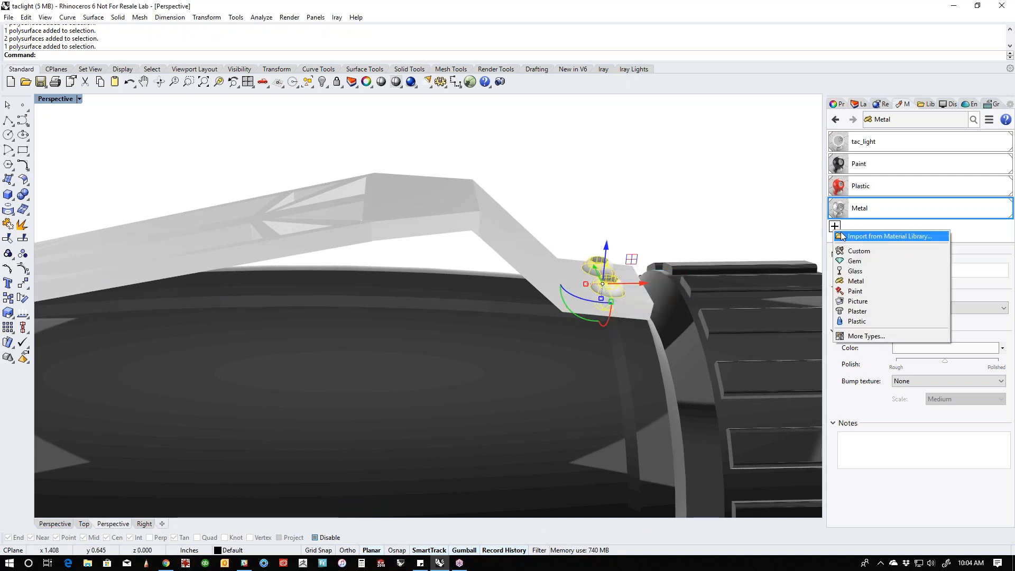
pyautogui.click(867, 282)
pyautogui.click(949, 349)
pyautogui.moveTo(732, 211); pyautogui.dragTo(738, 220)
pyautogui.click(684, 382)
pyautogui.moveTo(982, 363); pyautogui.dragTo(959, 365)
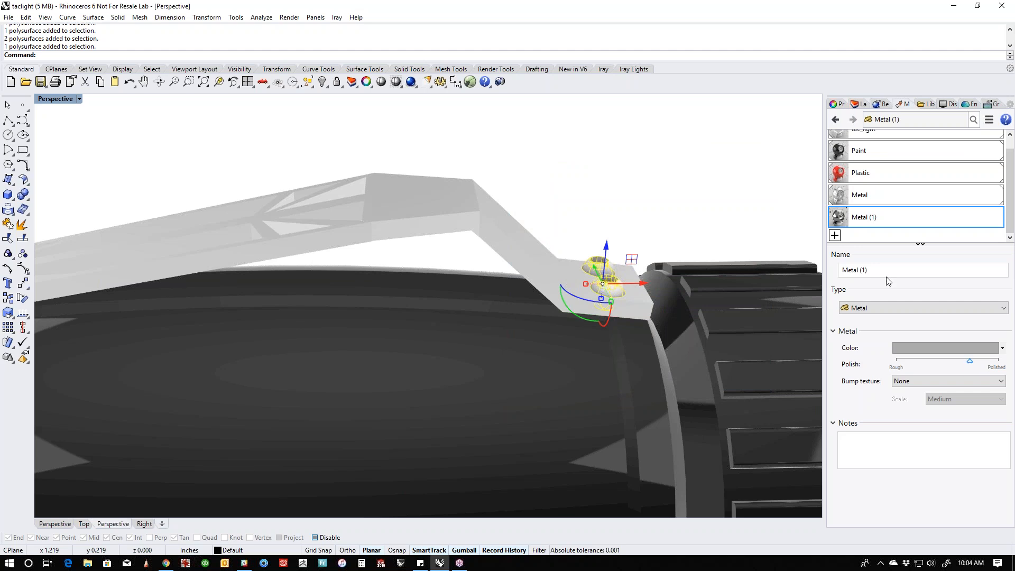
pyautogui.rightClick(846, 216)
pyautogui.click(877, 212)
# - Create a new Paint material for the flashlight's front bezel and set its color to light gray (220, 220, 220)
pyautogui.scroll(-6, 661, 212)
pyautogui.moveTo(661, 212); pyautogui.dragTo(555, 286, button='right')
pyautogui.scroll(-5, 555, 285)
pyautogui.moveTo(497, 323); pyautogui.dragTo(426, 300, button='right')
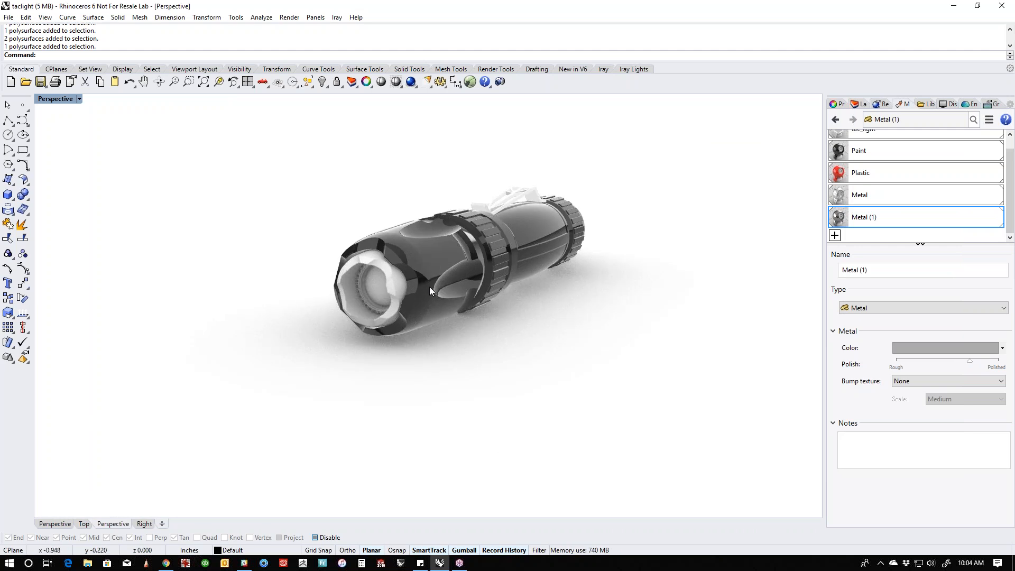
pyautogui.scroll(3, 429, 287)
pyautogui.click(400, 295)
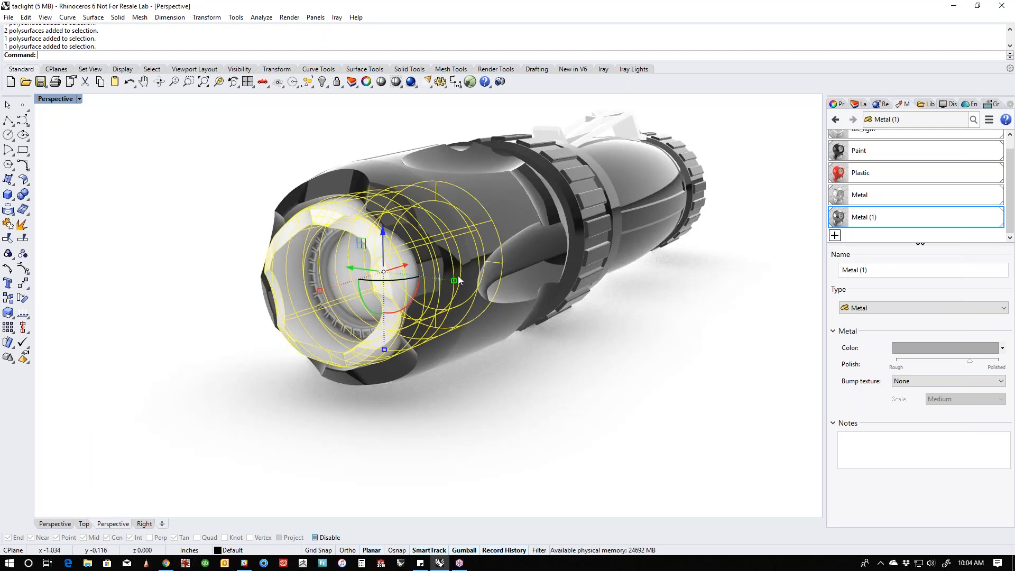
pyautogui.click(835, 235)
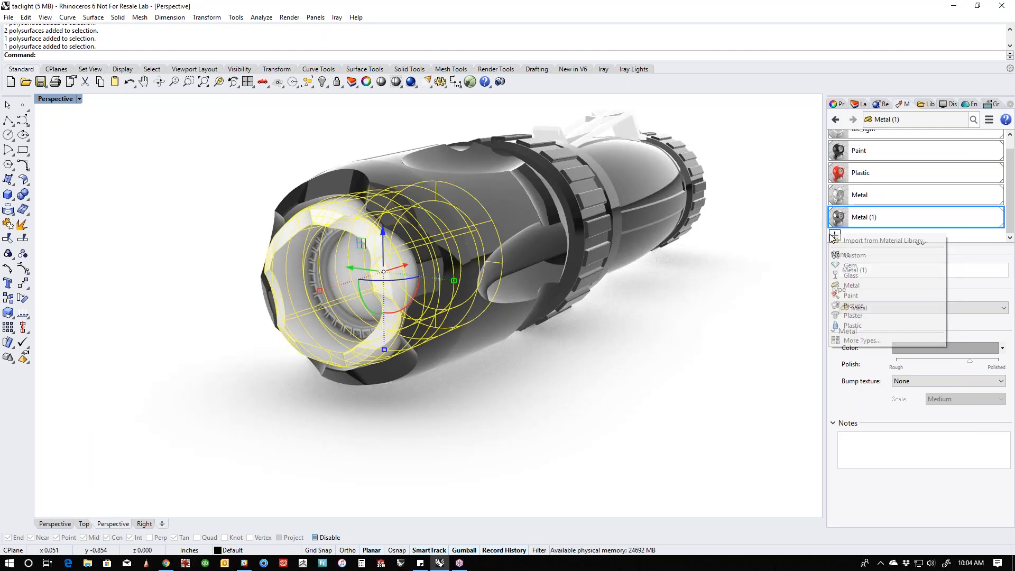
pyautogui.click(880, 296)
pyautogui.click(920, 347)
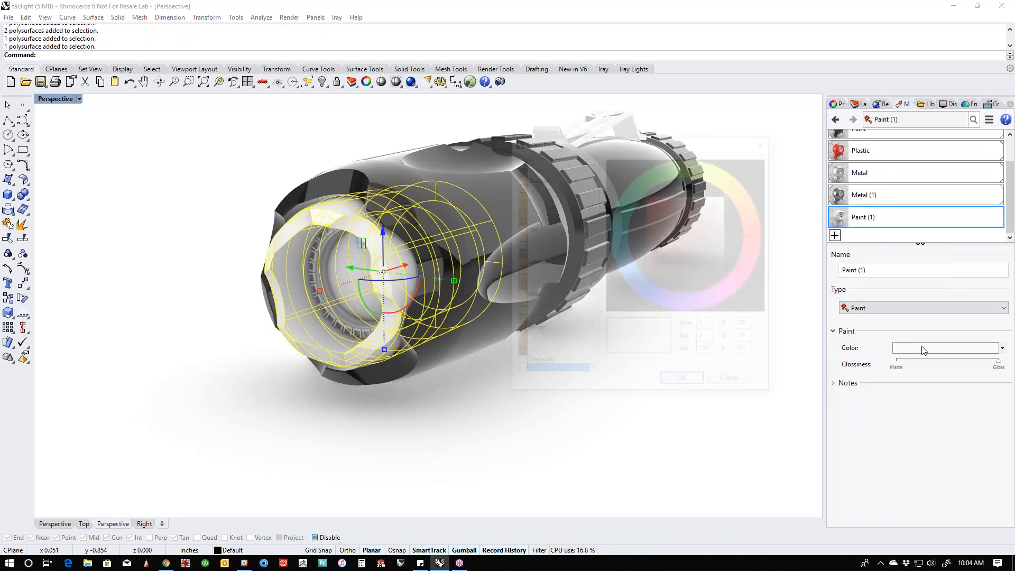
pyautogui.click(733, 204)
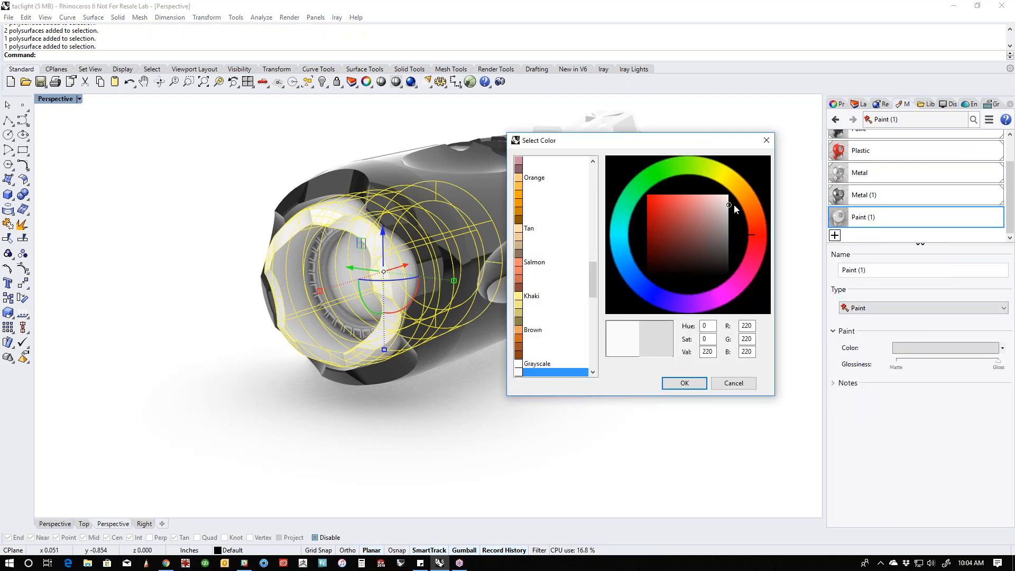
pyautogui.click(684, 382)
# - Assign the light gray Paint material to the scalloped front bezel of the flashlight
pyautogui.rightClick(884, 223)
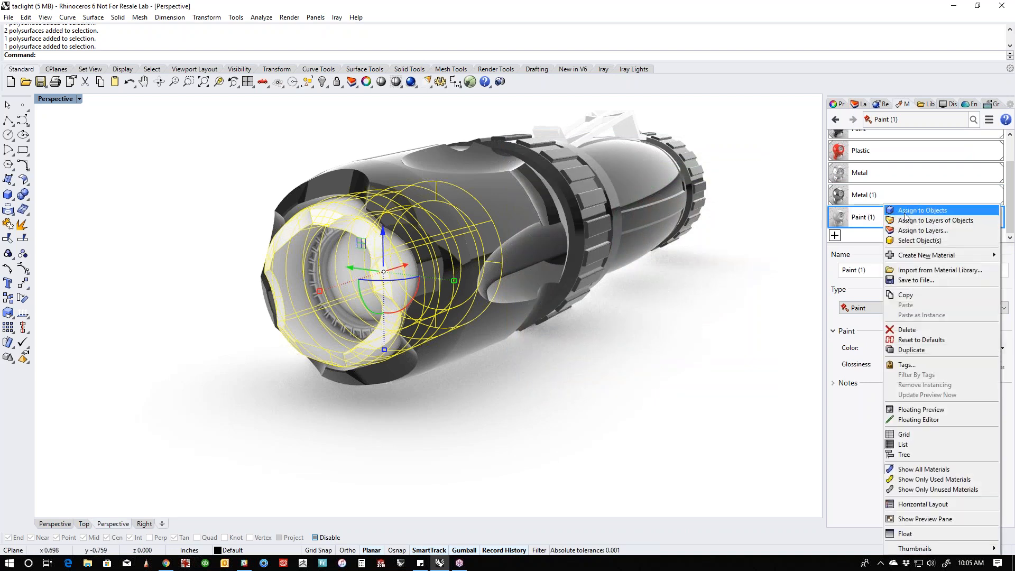
pyautogui.click(908, 211)
pyautogui.click(653, 328)
# - Darken the bezel's Paint material to medium gray (141, 141, 141)
pyautogui.moveTo(654, 332); pyautogui.dragTo(550, 358, button='right')
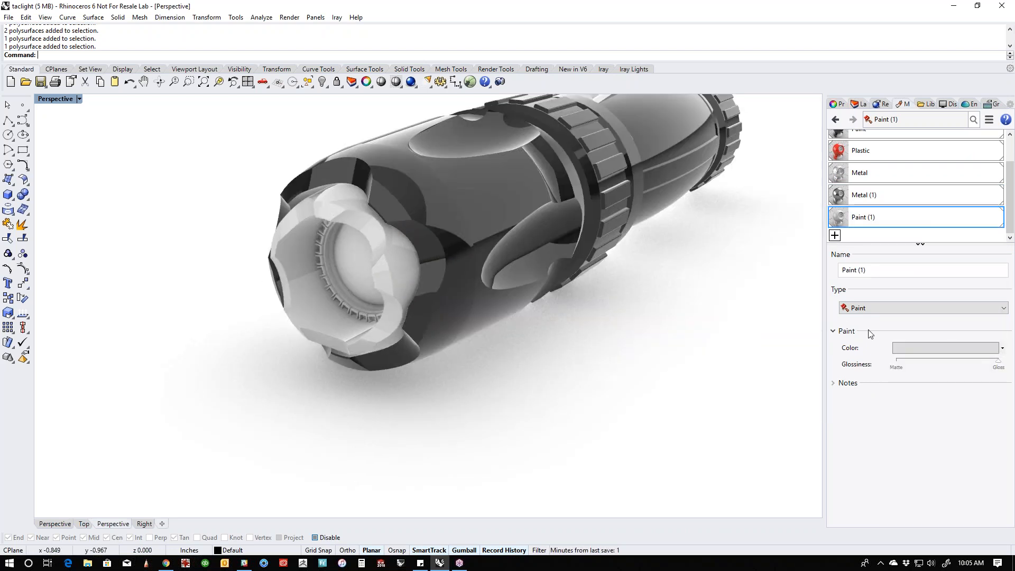
pyautogui.click(932, 348)
pyautogui.click(729, 219)
pyautogui.moveTo(731, 223); pyautogui.dragTo(735, 231)
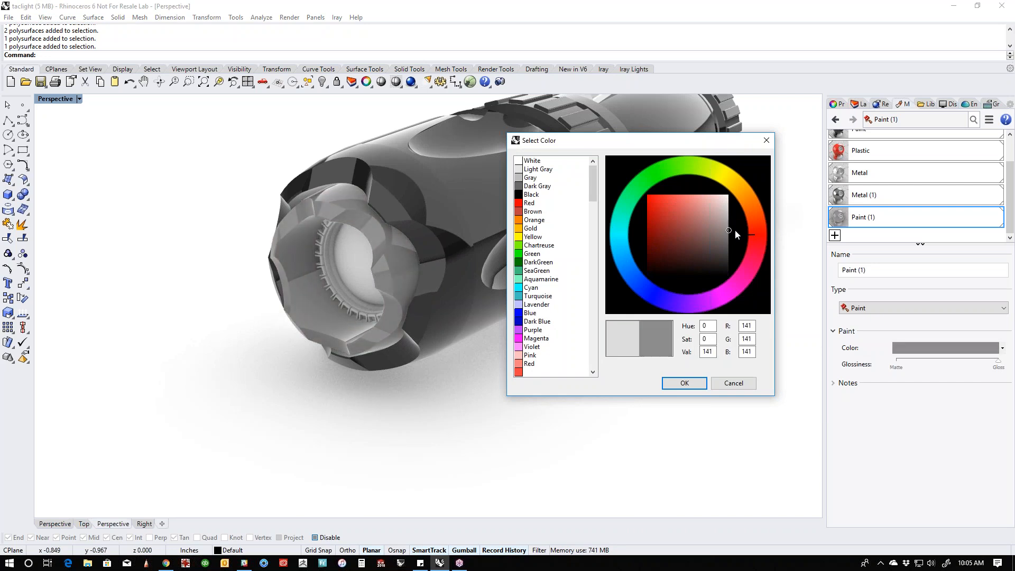
pyautogui.click(684, 384)
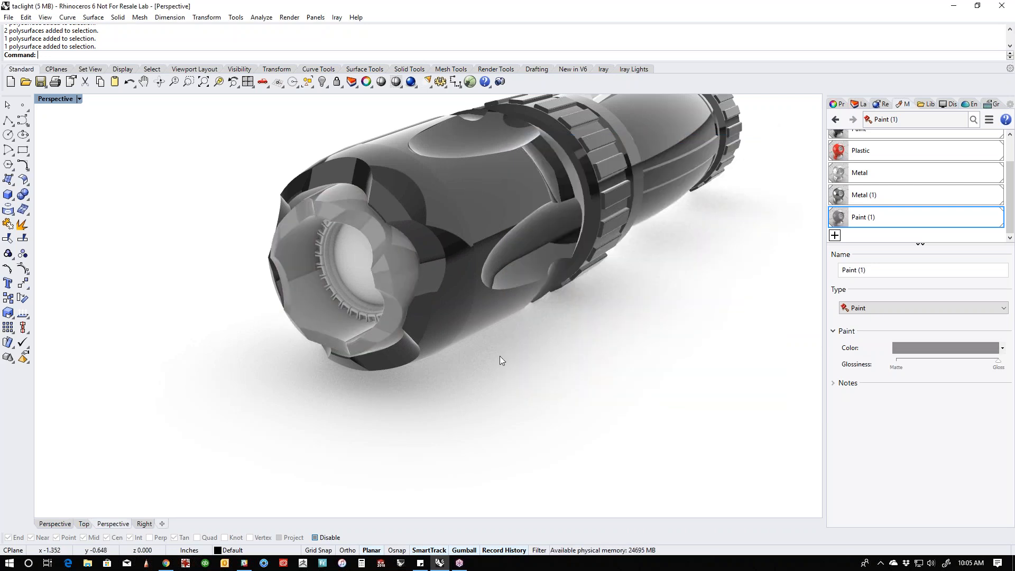
# - Create a medium gray Metal material and assign it to the toothed reflector part inside the flashlight head
pyautogui.click(360, 315)
pyautogui.click(401, 341)
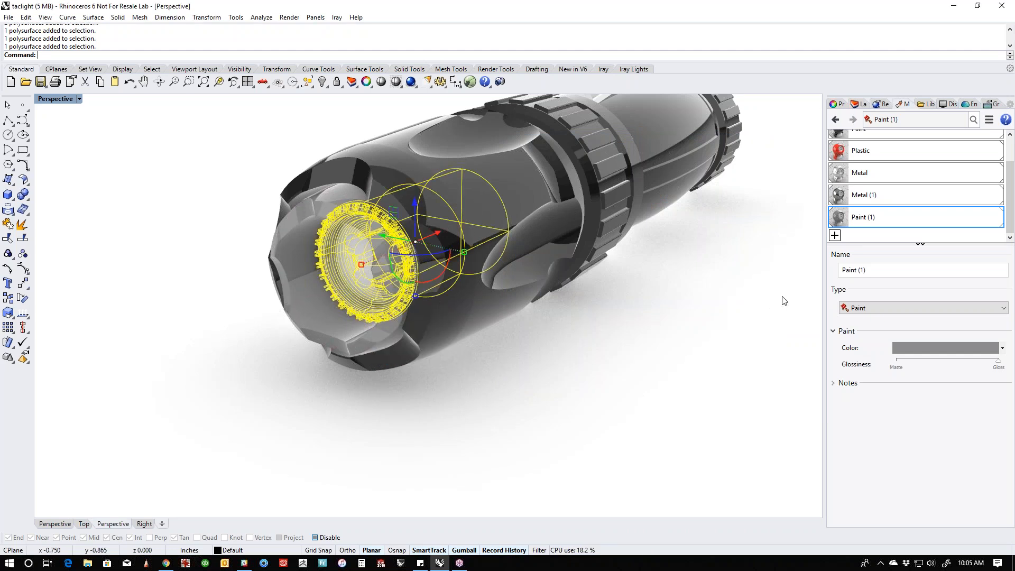
pyautogui.click(835, 236)
pyautogui.click(867, 286)
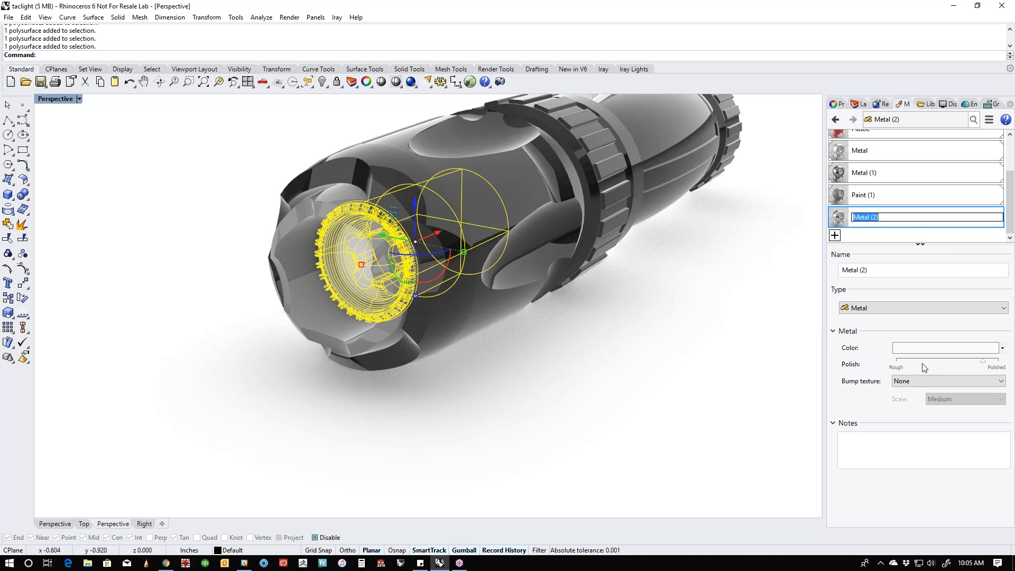
pyautogui.click(945, 347)
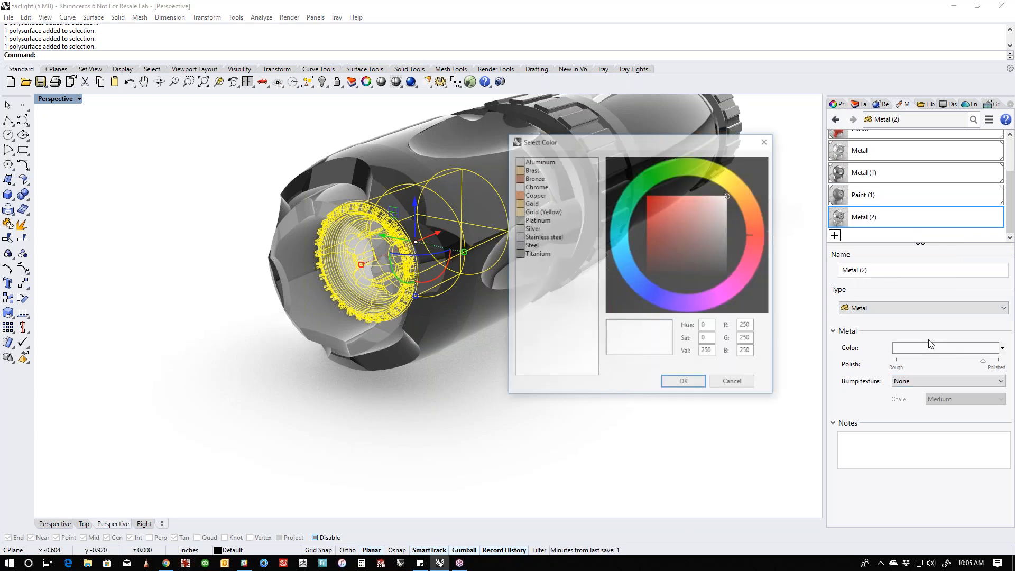
pyautogui.moveTo(727, 218); pyautogui.dragTo(735, 226)
pyautogui.click(684, 382)
pyautogui.rightClick(884, 224)
pyautogui.click(920, 210)
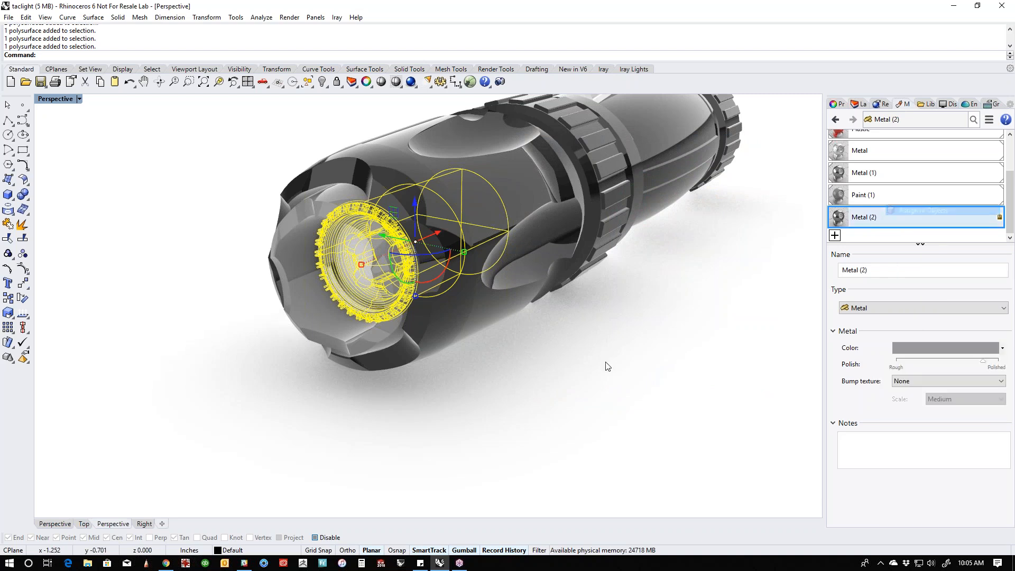
pyautogui.click(669, 335)
# - Create a new Glass material and assign it to the round lens in the flashlight head
pyautogui.moveTo(493, 369); pyautogui.dragTo(494, 410, button='right')
pyautogui.click(313, 322)
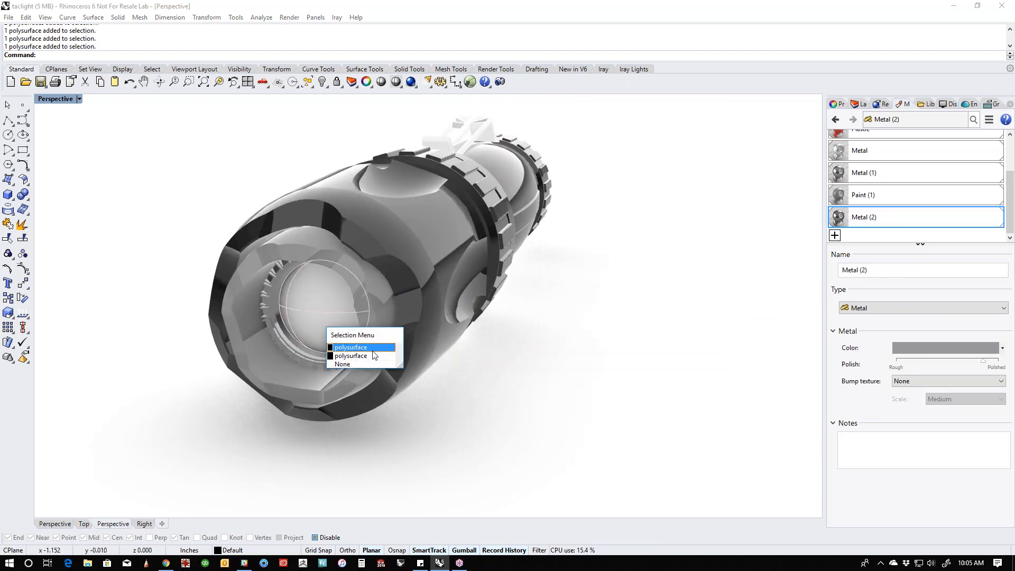
pyautogui.click(372, 349)
pyautogui.click(835, 234)
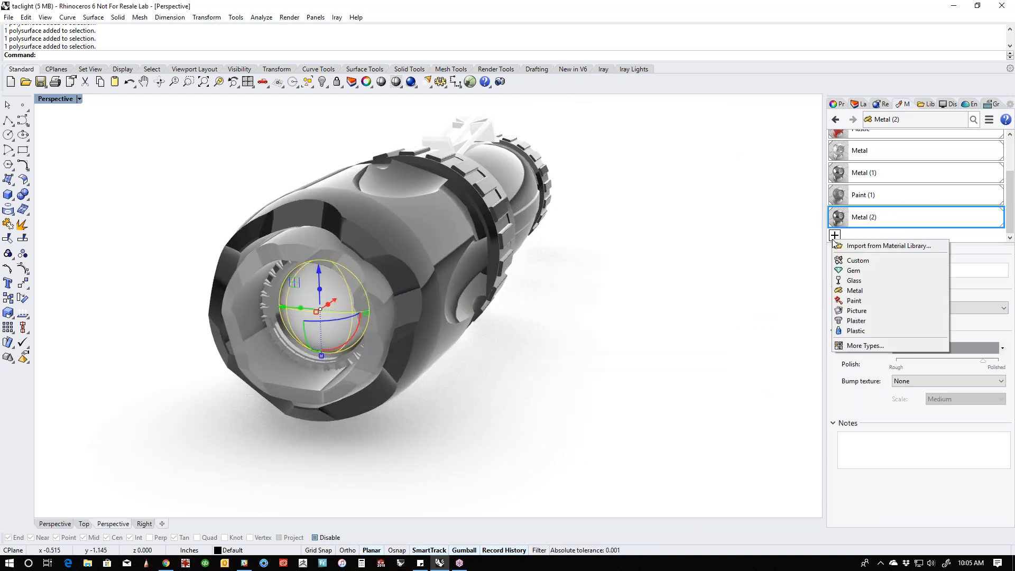
pyautogui.click(858, 281)
pyautogui.rightClick(875, 217)
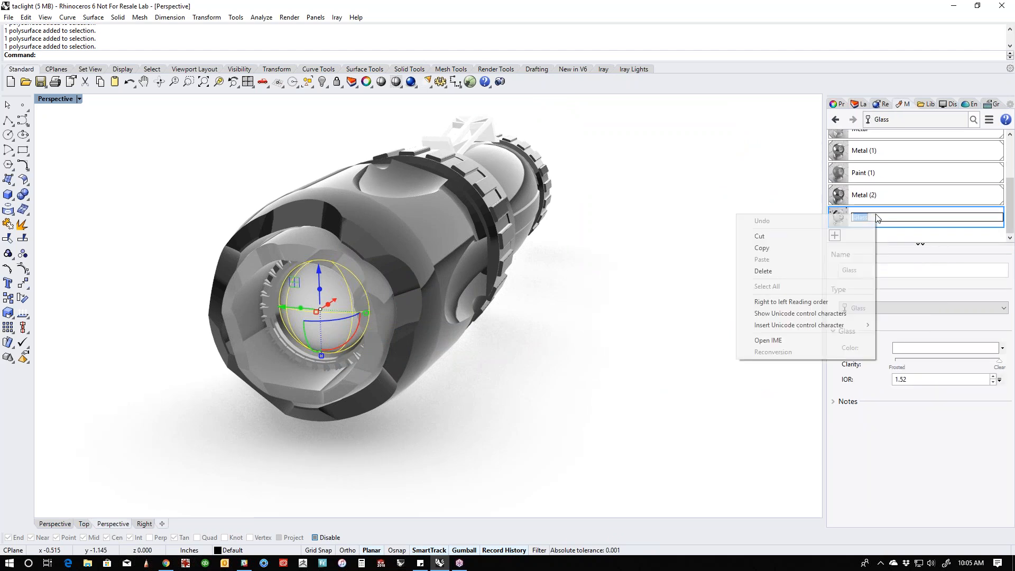
pyautogui.rightClick(915, 217)
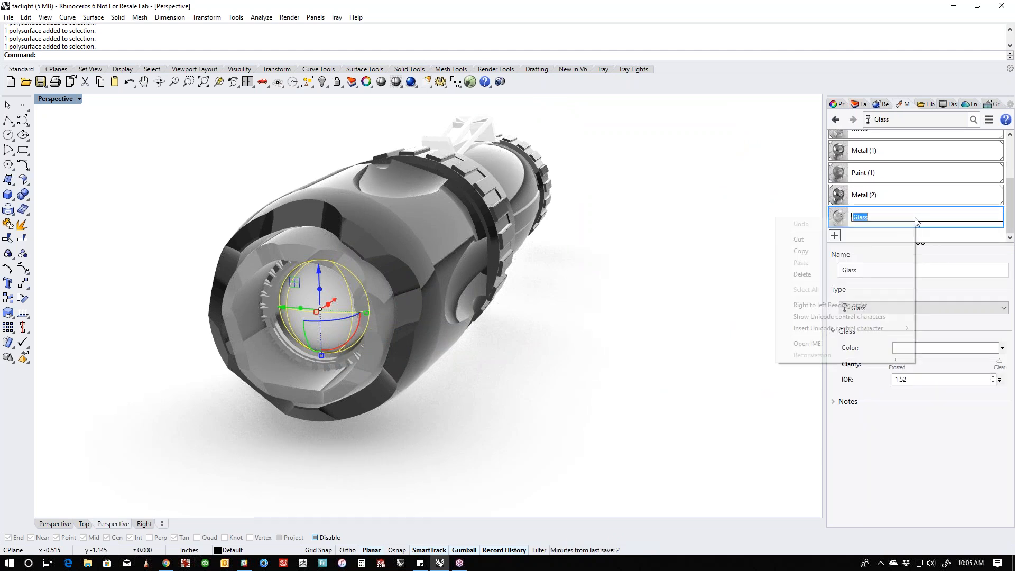
pyautogui.rightClick(837, 218)
pyautogui.click(859, 210)
# - Set the Glass material's color to gray (164, 164, 164) and reduce its clarity to about 60 percent
pyautogui.moveTo(517, 367); pyautogui.dragTo(473, 369, button='right')
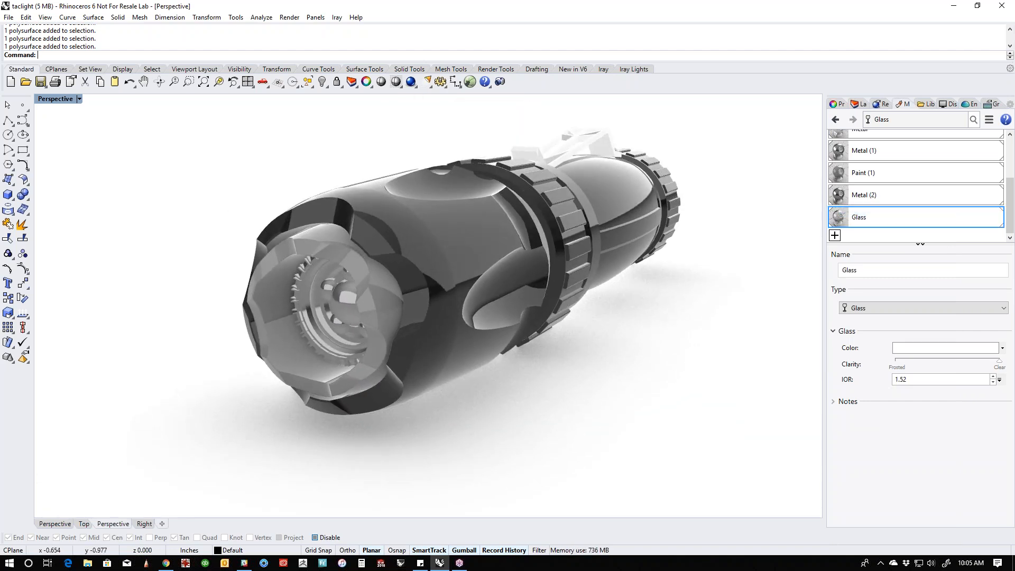
pyautogui.click(935, 348)
pyautogui.click(729, 216)
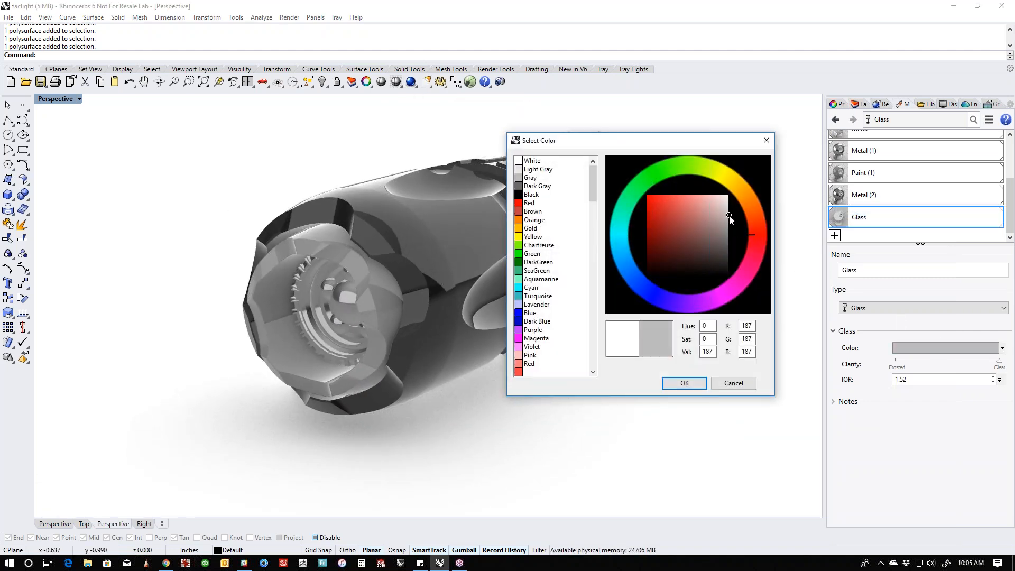
pyautogui.click(729, 228)
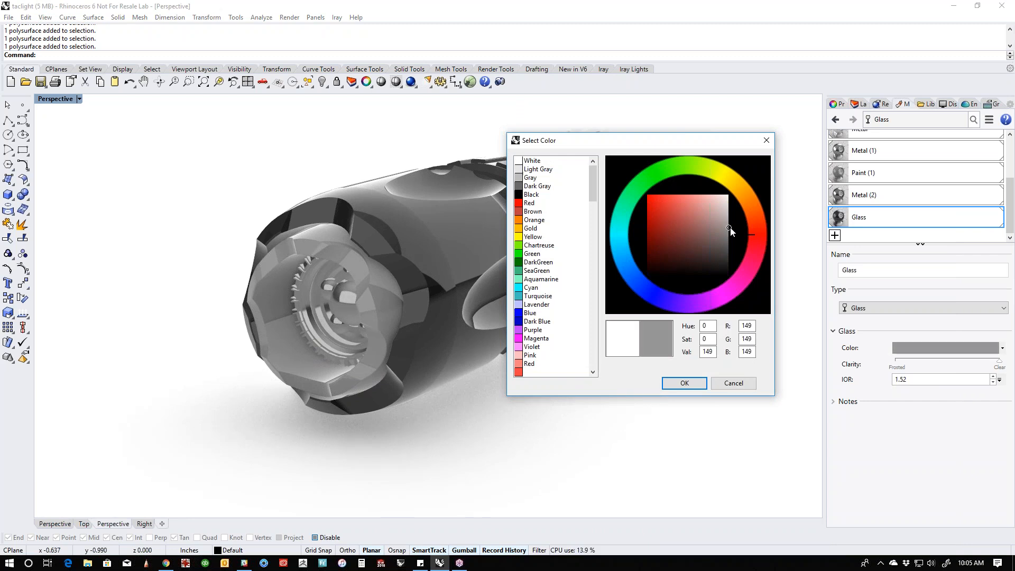
pyautogui.moveTo(731, 229); pyautogui.dragTo(732, 223)
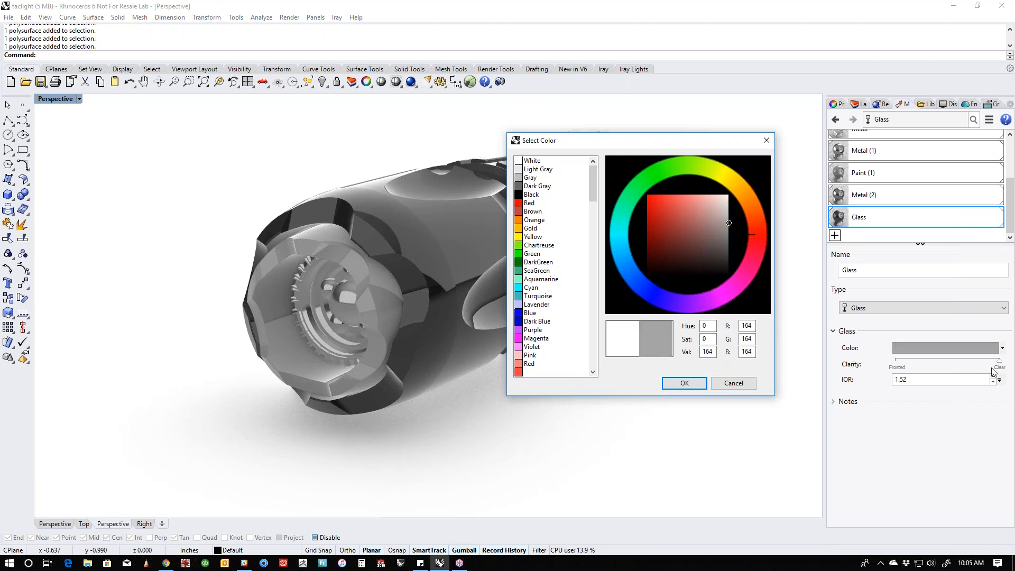
pyautogui.click(684, 382)
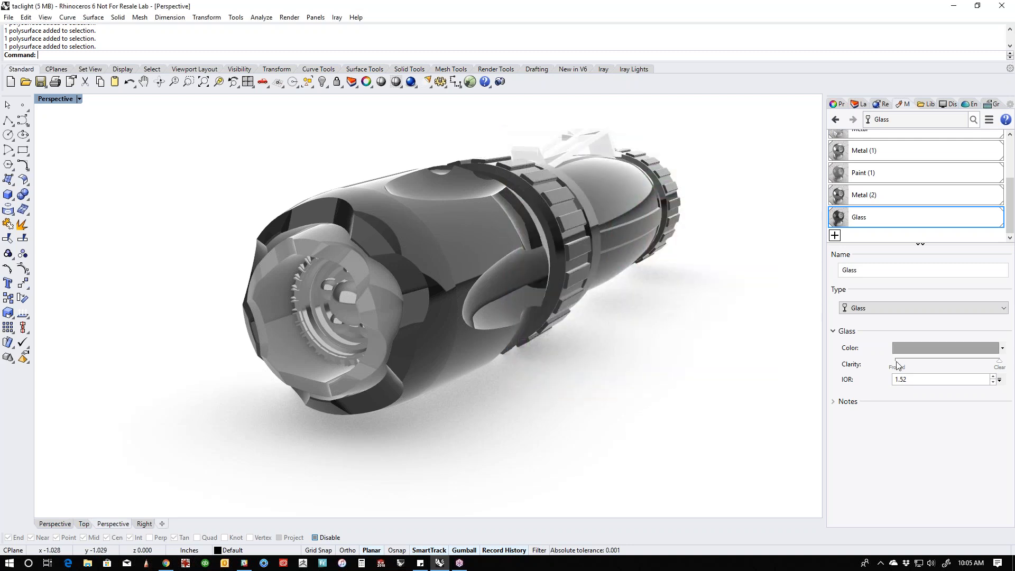
pyautogui.moveTo(999, 365); pyautogui.dragTo(988, 366)
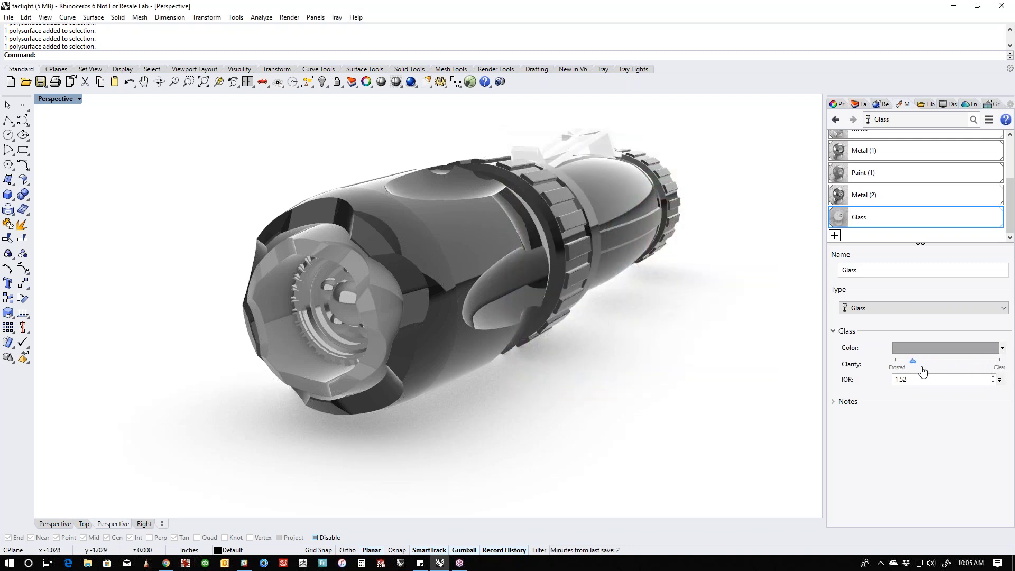
# - Select the lens and assign the adjusted Glass material to it again
pyautogui.moveTo(674, 374); pyautogui.dragTo(539, 413, button='right')
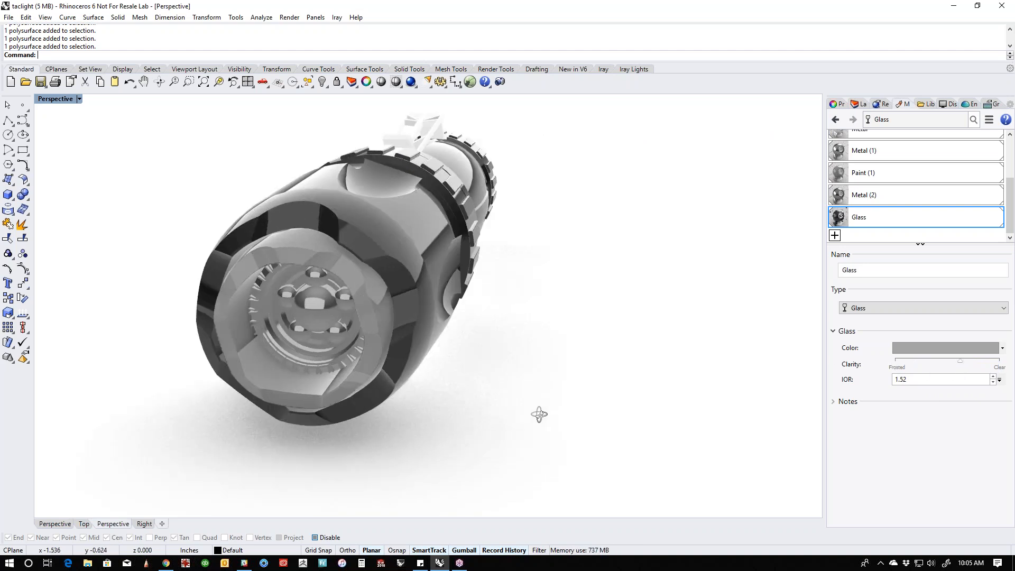
pyautogui.click(290, 338)
pyautogui.click(319, 364)
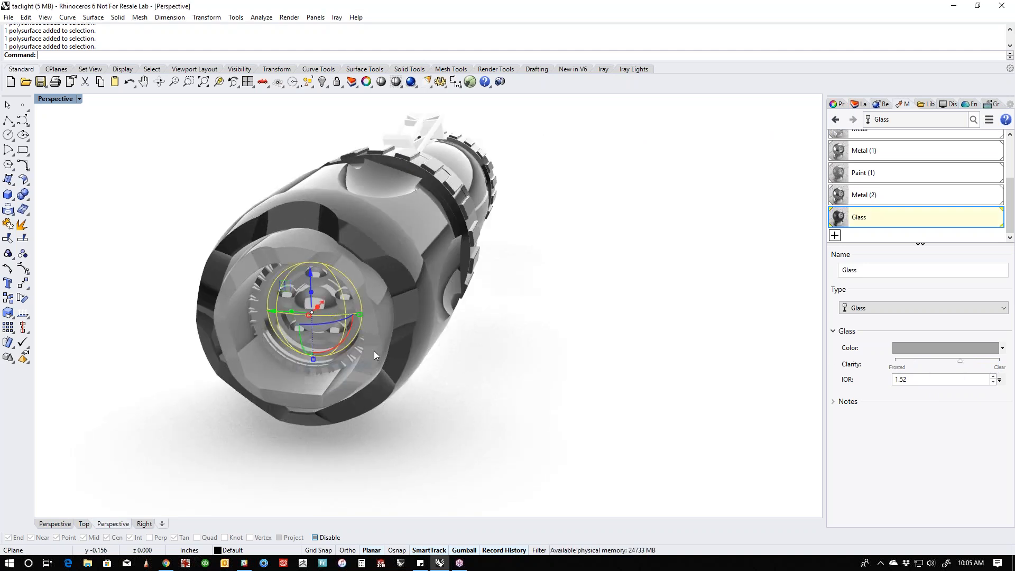
pyautogui.rightClick(902, 218)
pyautogui.click(931, 208)
# - Select the first oval recess surfaces on the side of the flashlight head
pyautogui.moveTo(570, 341); pyautogui.dragTo(476, 372, button='right')
pyautogui.moveTo(573, 355); pyautogui.dragTo(416, 386, button='right')
pyautogui.moveTo(657, 429); pyautogui.dragTo(496, 411, button='right')
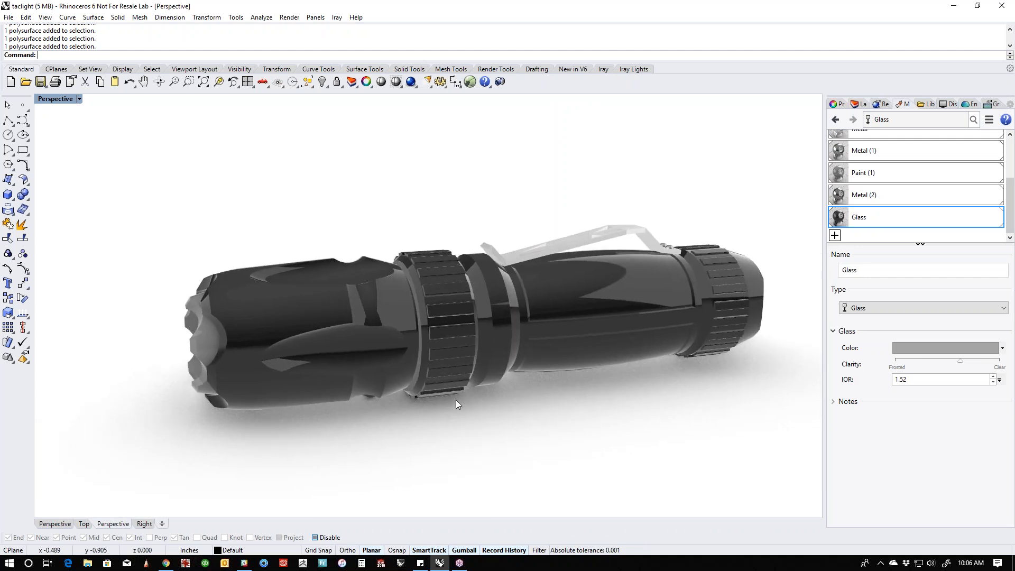
pyautogui.click(353, 355)
pyautogui.moveTo(357, 353); pyautogui.dragTo(393, 379, button='right')
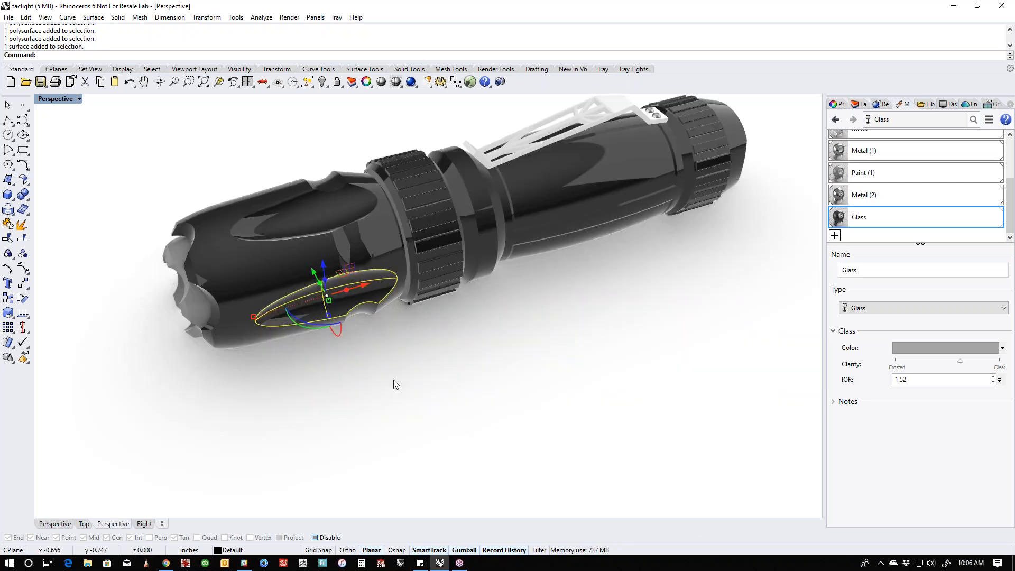
pyautogui.keyDown('shift'); pyautogui.click(338, 217); pyautogui.keyUp('shift')
pyautogui.moveTo(254, 290); pyautogui.dragTo(467, 300, button='right')
pyautogui.keyDown('shift'); pyautogui.click(465, 297); pyautogui.keyUp('shift')
# - Add the remaining oval recess surfaces around the flashlight head to the selection
pyautogui.rightClick(441, 406)
pyautogui.moveTo(441, 407); pyautogui.dragTo(458, 377, button='right')
pyautogui.keyDown('shift'); pyautogui.click(458, 386); pyautogui.keyUp('shift')
pyautogui.click(492, 414)
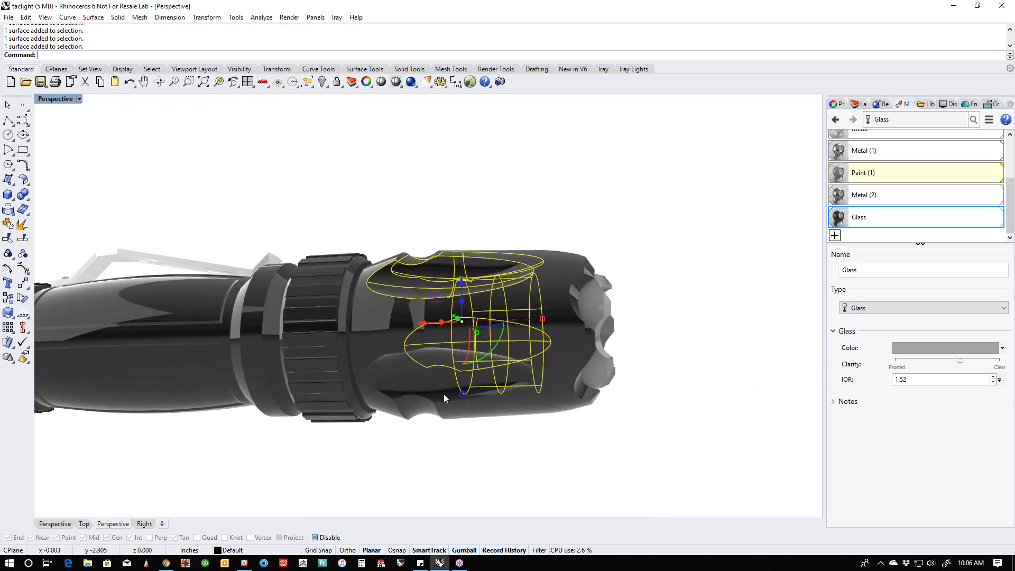
pyautogui.keyDown('ctrl'); pyautogui.keyDown('shift'); pyautogui.click(541, 393); pyautogui.keyUp('shift'); pyautogui.keyUp('ctrl')
pyautogui.keyDown('ctrl'); pyautogui.keyDown('shift'); pyautogui.click(541, 393); pyautogui.keyUp('shift'); pyautogui.keyUp('ctrl')
pyautogui.keyDown('ctrl'); pyautogui.keyDown('shift'); pyautogui.moveTo(576, 453); pyautogui.dragTo(535, 391); pyautogui.keyUp('shift'); pyautogui.keyUp('ctrl')
pyautogui.click(574, 451)
pyautogui.click(446, 384)
pyautogui.keyDown('ctrl'); pyautogui.keyDown('shift'); pyautogui.click(429, 285); pyautogui.keyUp('shift'); pyautogui.keyUp('ctrl')
pyautogui.moveTo(496, 218); pyautogui.dragTo(473, 233, button='right')
pyautogui.keyDown('ctrl'); pyautogui.keyDown('shift'); pyautogui.click(489, 211); pyautogui.keyUp('shift'); pyautogui.keyUp('ctrl')
pyautogui.moveTo(726, 256); pyautogui.dragTo(431, 391, button='right')
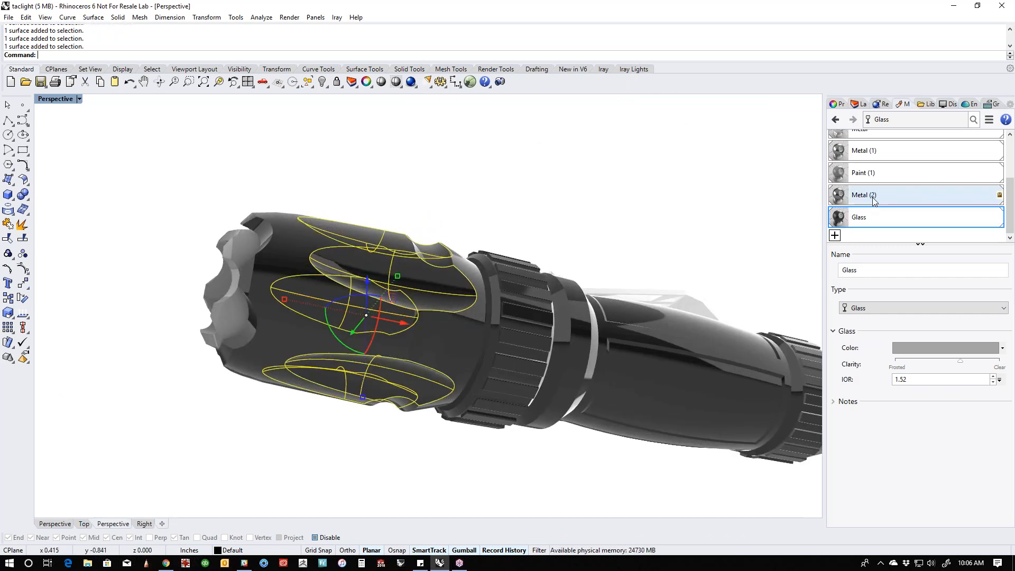
# - Assign the white Metal material to the selected oval recess surfaces and clear the selection
pyautogui.moveTo(1011, 202); pyautogui.dragTo(1011, 182)
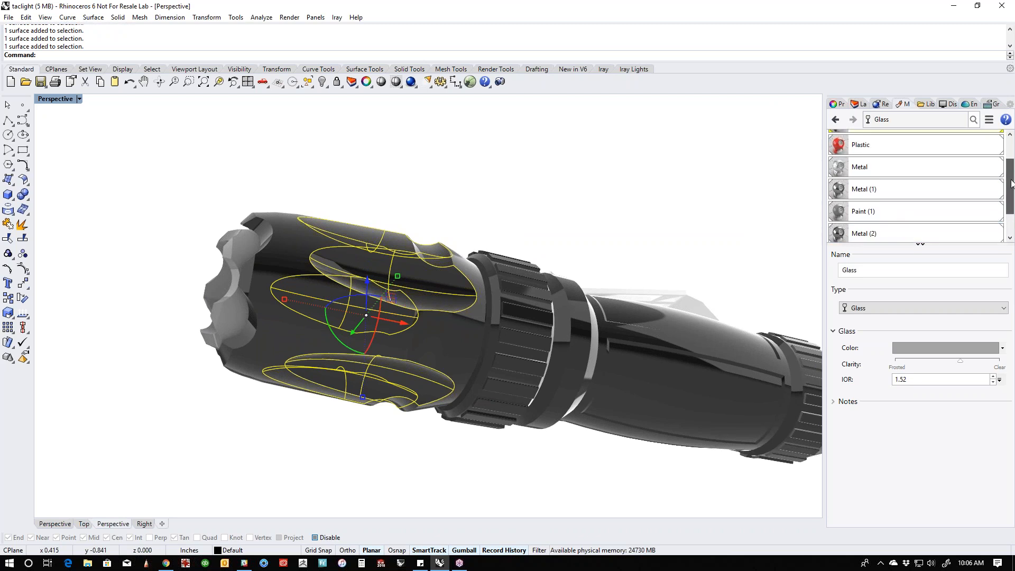
pyautogui.click(899, 177)
pyautogui.rightClick(900, 178)
pyautogui.click(909, 180)
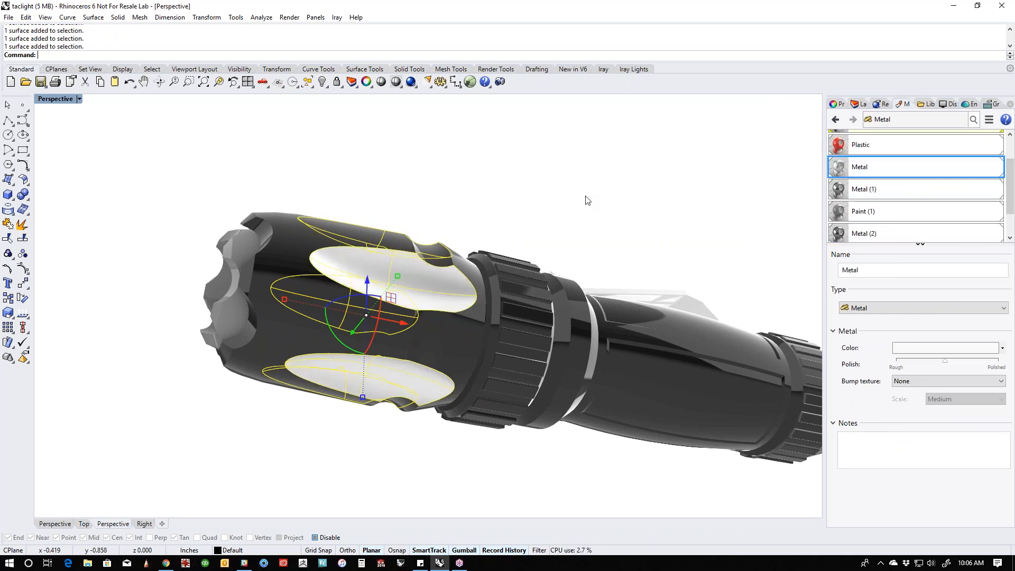
pyautogui.click(587, 199)
pyautogui.moveTo(586, 199); pyautogui.dragTo(596, 306, button='right')
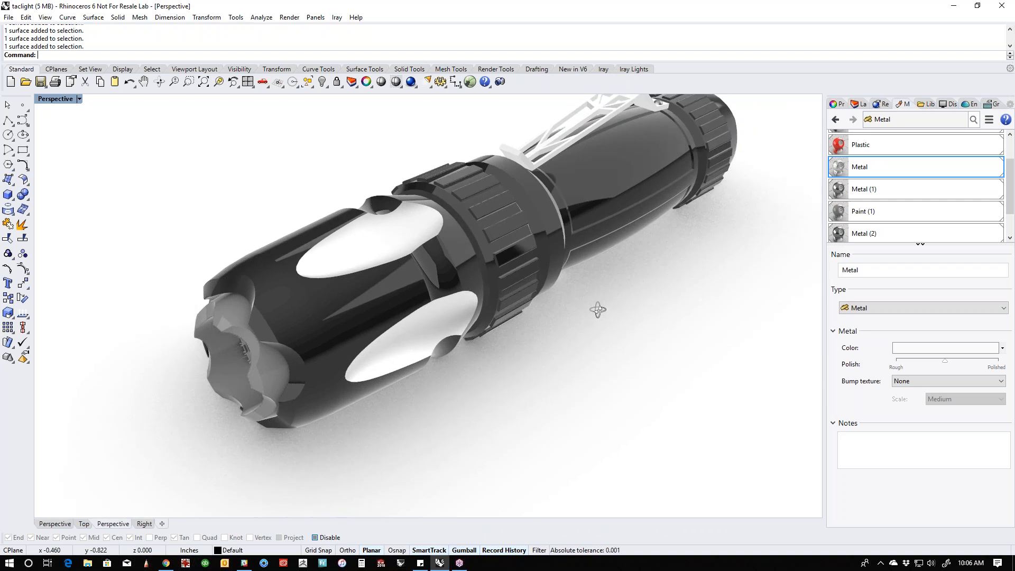
# - Select the dark faces along the first half of the scalloped front rim of the flashlight head
pyautogui.scroll(5, 287, 346)
pyautogui.moveTo(287, 346); pyautogui.dragTo(357, 350, button='right')
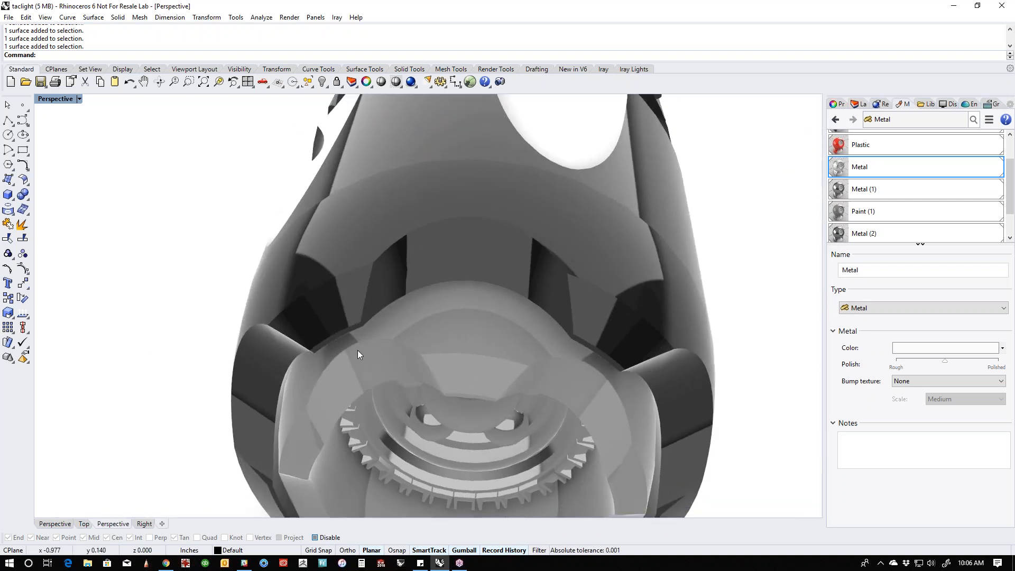
pyautogui.keyDown('ctrl'); pyautogui.keyDown('shift'); pyautogui.click(335, 312); pyautogui.keyUp('shift'); pyautogui.keyUp('ctrl')
pyautogui.keyDown('ctrl'); pyautogui.keyDown('shift'); pyautogui.click(399, 277); pyautogui.keyUp('shift'); pyautogui.keyUp('ctrl')
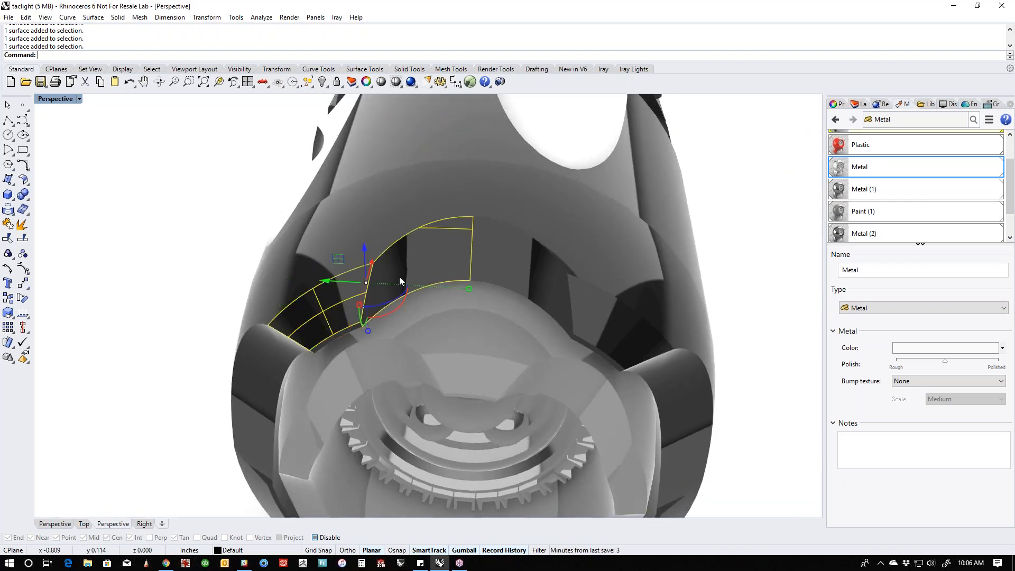
pyautogui.keyDown('ctrl'); pyautogui.keyDown('shift'); pyautogui.click(535, 286); pyautogui.keyUp('shift'); pyautogui.keyUp('ctrl')
pyautogui.keyDown('ctrl'); pyautogui.keyDown('shift'); pyautogui.click(623, 343); pyautogui.keyUp('shift'); pyautogui.keyUp('ctrl')
pyautogui.keyDown('ctrl'); pyautogui.keyDown('shift'); pyautogui.click(678, 387); pyautogui.keyUp('shift'); pyautogui.keyUp('ctrl')
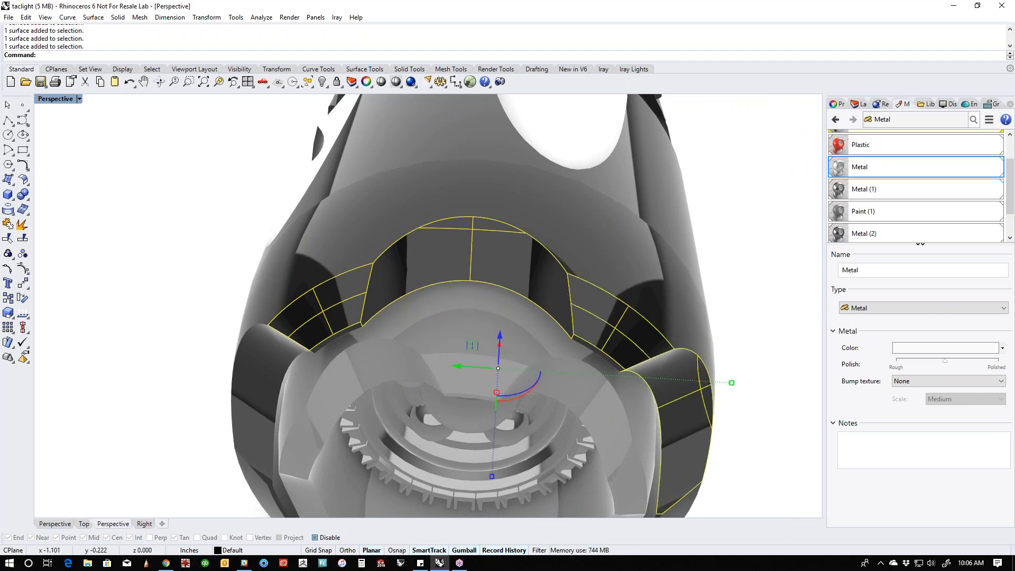
pyautogui.moveTo(691, 416); pyautogui.dragTo(516, 357, button='right')
pyautogui.moveTo(543, 395); pyautogui.dragTo(428, 345, button='right')
pyautogui.keyDown('shift'); pyautogui.click(436, 366); pyautogui.keyUp('shift')
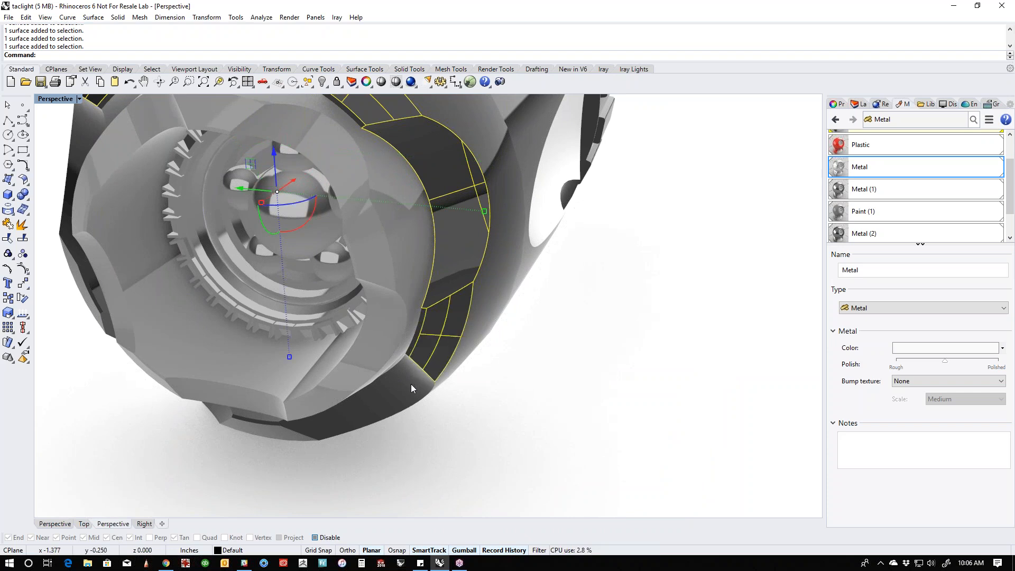
# - Add the rest of the scalloped front rim faces to the selection and assign the Metal material to the whole rim
pyautogui.moveTo(411, 387); pyautogui.dragTo(397, 427, button='right')
pyautogui.keyDown('shift'); pyautogui.click(317, 399); pyautogui.keyUp('shift')
pyautogui.keyDown('shift'); pyautogui.click(384, 421); pyautogui.keyUp('shift')
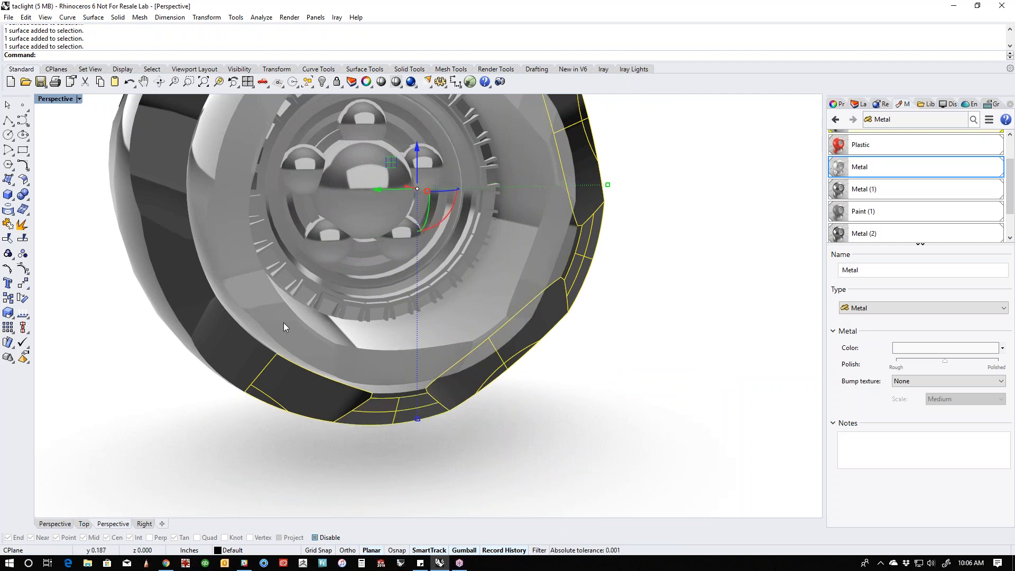
pyautogui.keyDown('shift'); pyautogui.click(223, 345); pyautogui.keyUp('shift')
pyautogui.keyDown('shift'); pyautogui.click(192, 306); pyautogui.keyUp('shift')
pyautogui.keyDown('shift'); pyautogui.click(171, 198); pyautogui.keyUp('shift')
pyautogui.moveTo(181, 138); pyautogui.dragTo(224, 260, button='right')
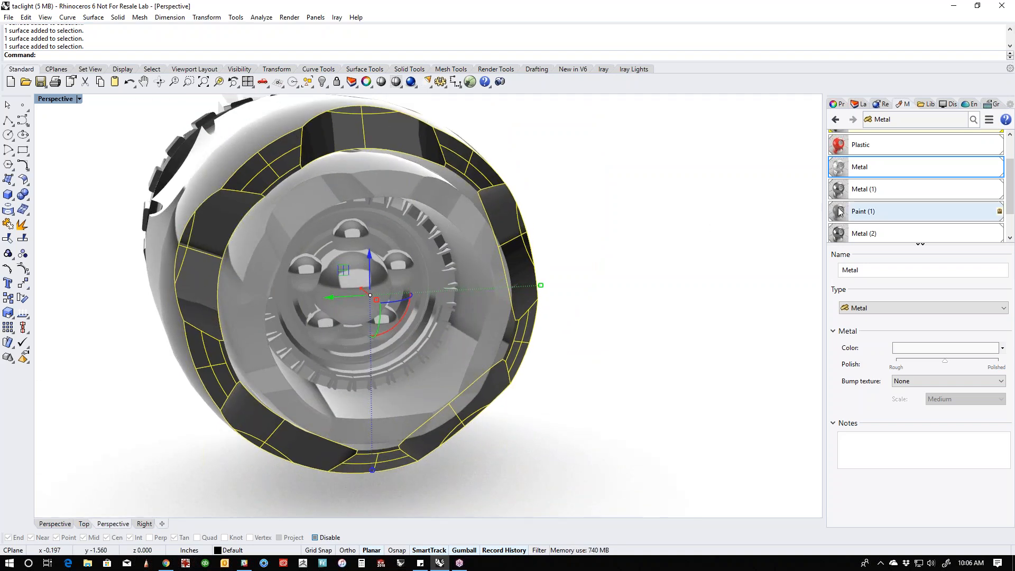
pyautogui.rightClick(870, 168)
pyautogui.click(899, 174)
pyautogui.moveTo(671, 227); pyautogui.dragTo(604, 330, button='right')
# - Select the curved groove surfaces between the oval recesses around the head and assign the Metal material to them
pyautogui.scroll(-4, 582, 324)
pyautogui.keyDown('shift'); pyautogui.moveTo(537, 290); pyautogui.dragTo(392, 309, button='right'); pyautogui.keyUp('shift')
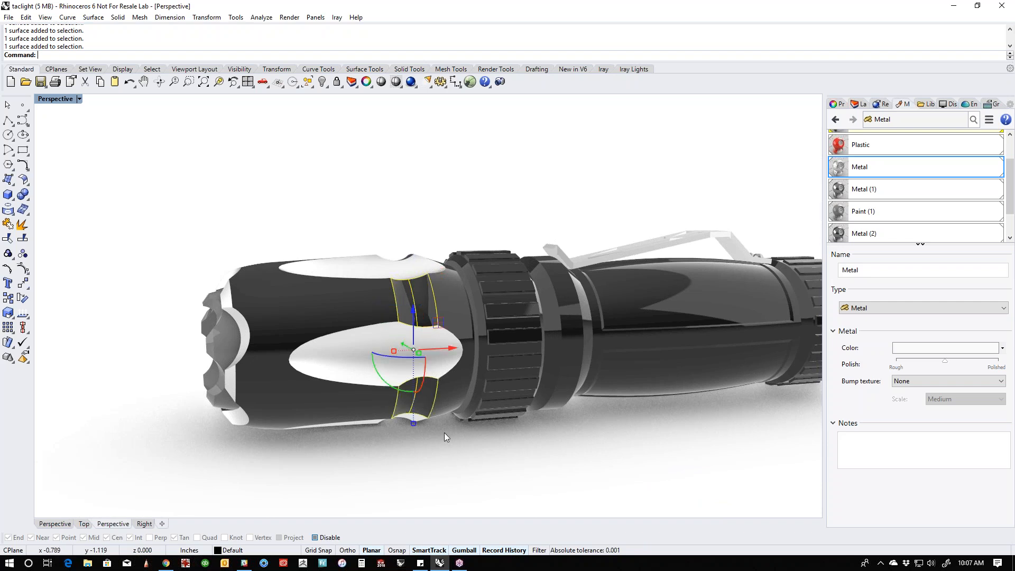
pyautogui.scroll(3, 431, 408)
pyautogui.keyDown('ctrl'); pyautogui.keyDown('shift'); pyautogui.click(402, 448); pyautogui.keyUp('shift'); pyautogui.keyUp('ctrl')
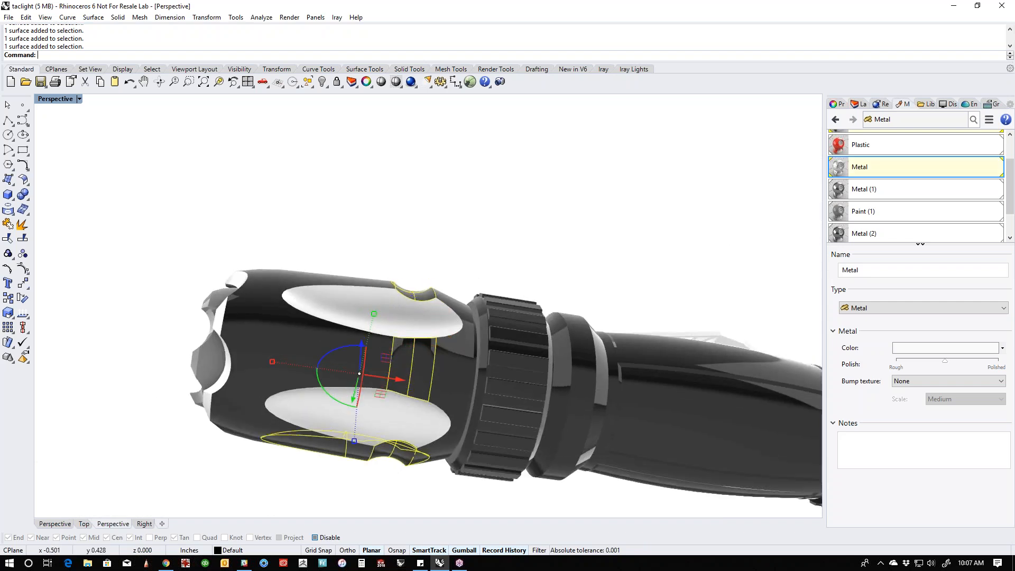
pyautogui.moveTo(402, 459); pyautogui.dragTo(411, 313, button='right')
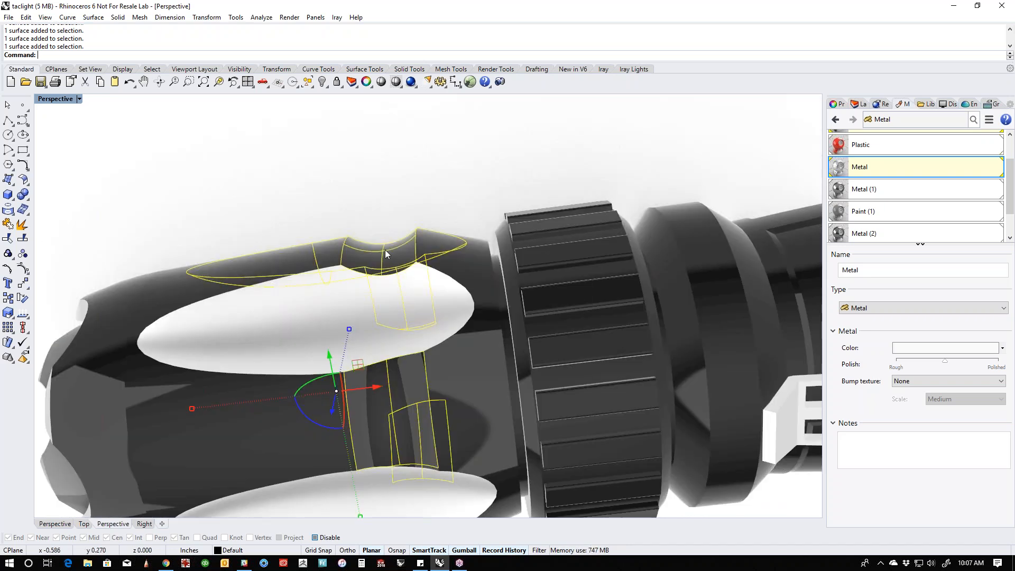
pyautogui.rightClick(882, 168)
pyautogui.click(910, 174)
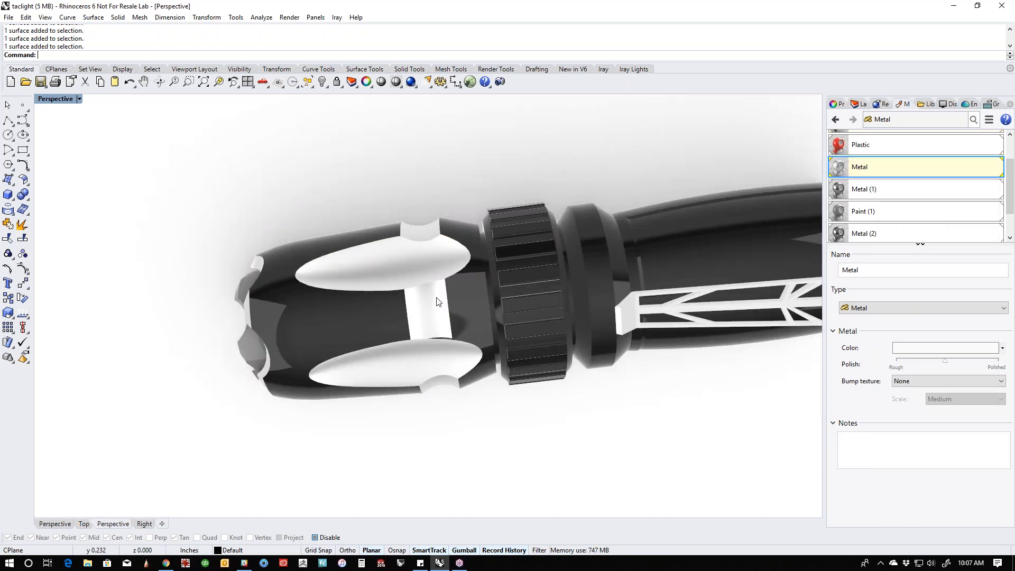
# - Select the cutout faces on both sides of the red tail button and assign the Metal material to them
pyautogui.moveTo(437, 301); pyautogui.dragTo(591, 461, button='right')
pyautogui.scroll(-4, 548, 437)
pyautogui.scroll(4, 589, 458)
pyautogui.scroll(-1, 539, 442)
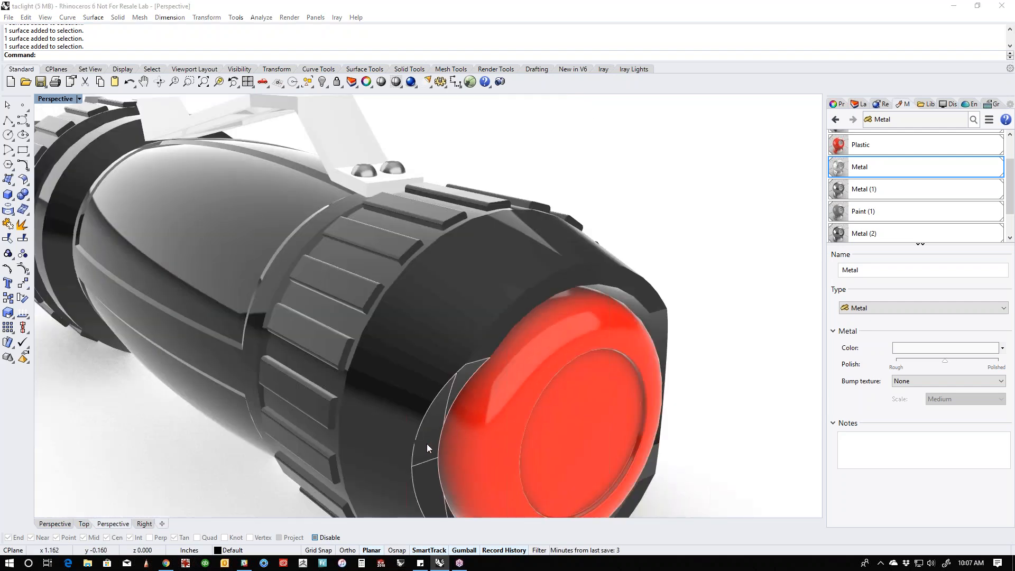
pyautogui.click(426, 443)
pyautogui.moveTo(676, 391); pyautogui.dragTo(624, 385, button='right')
pyautogui.keyDown('ctrl'); pyautogui.keyDown('shift'); pyautogui.click(421, 365); pyautogui.keyUp('shift'); pyautogui.keyUp('ctrl')
pyautogui.rightClick(886, 168)
pyautogui.click(904, 171)
pyautogui.scroll(-8, 509, 323)
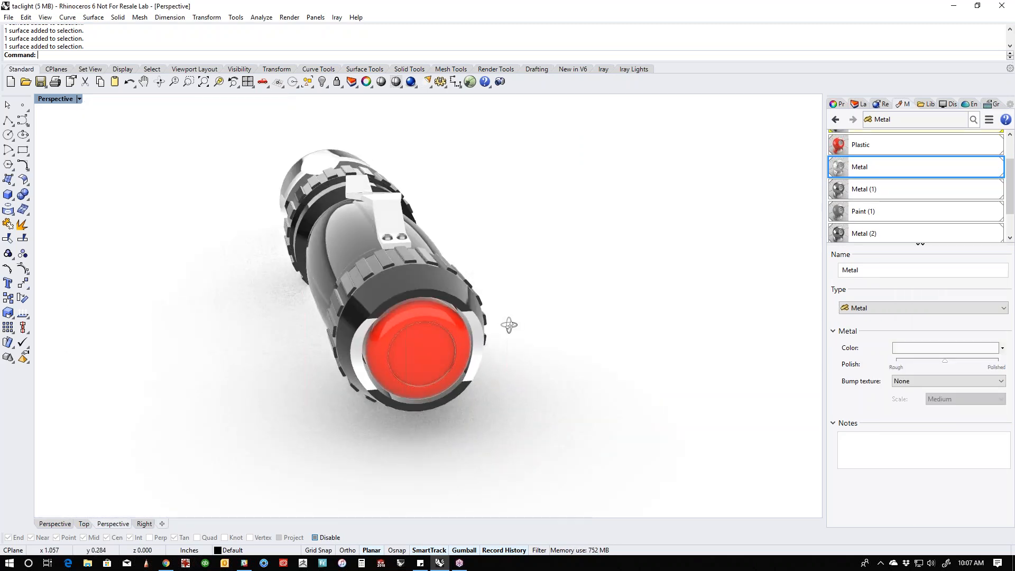
# - Create a new Plastic material and set its color to black (0, 0, 0)
pyautogui.moveTo(509, 324); pyautogui.dragTo(569, 399, button='right')
pyautogui.scroll(1, 450, 360)
pyautogui.moveTo(441, 392); pyautogui.dragTo(538, 411, button='right')
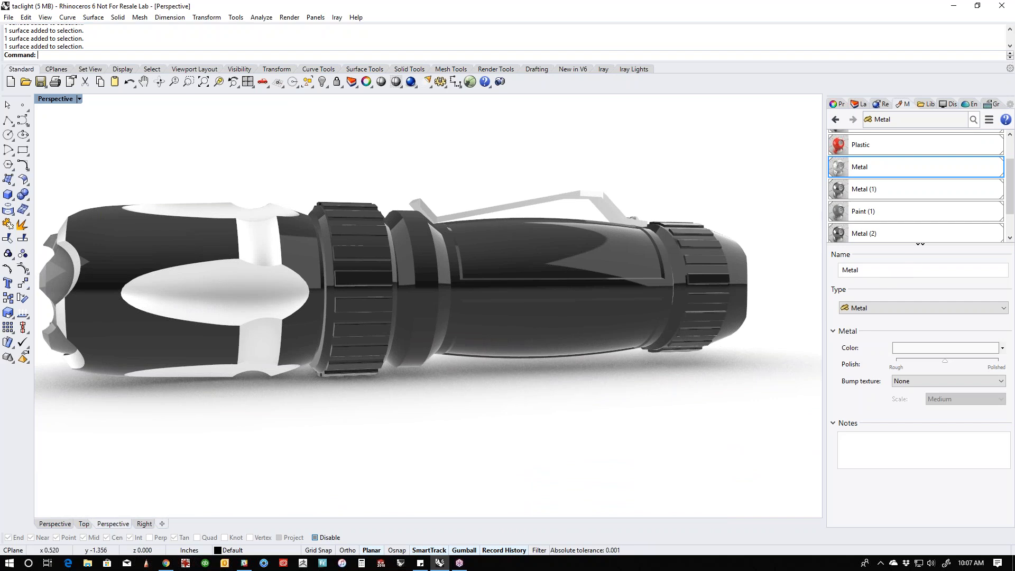
pyautogui.scroll(-2, 989, 193)
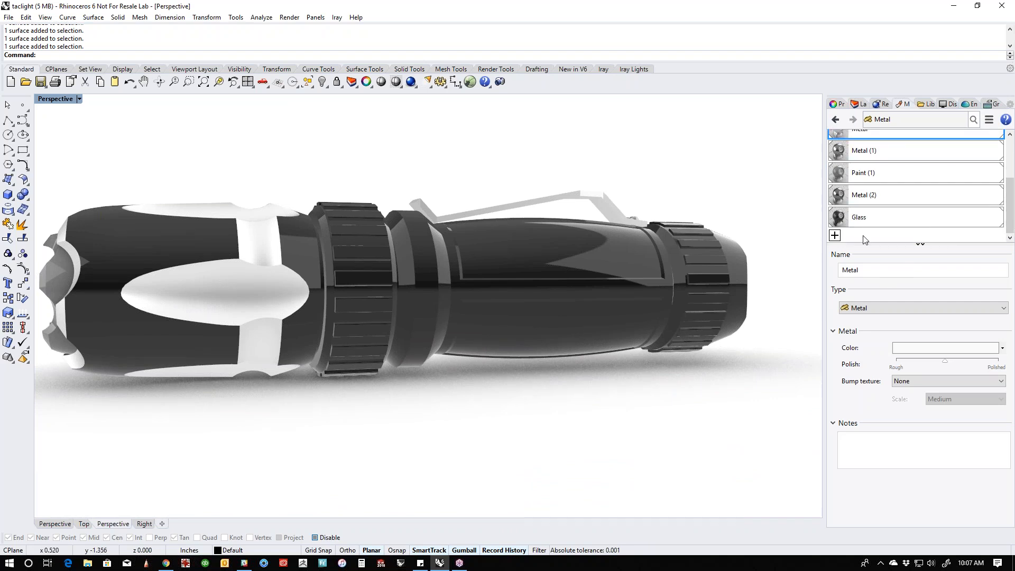
pyautogui.click(835, 236)
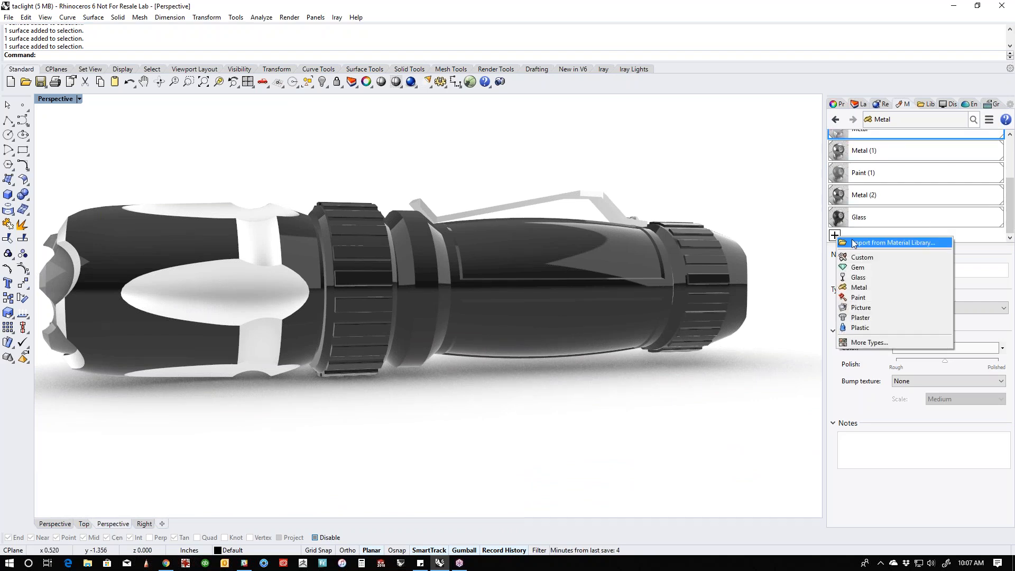
pyautogui.click(868, 326)
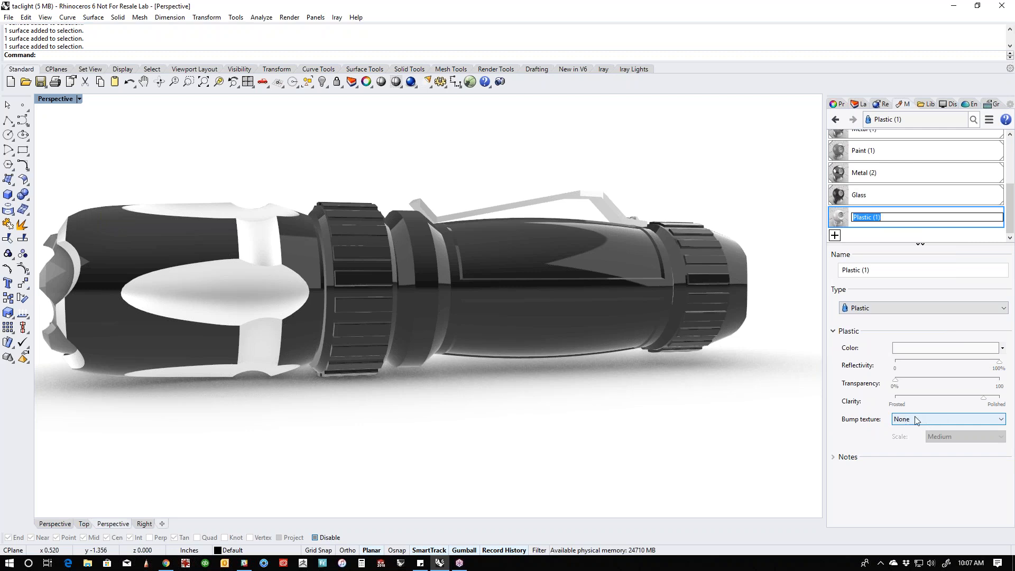
pyautogui.click(922, 349)
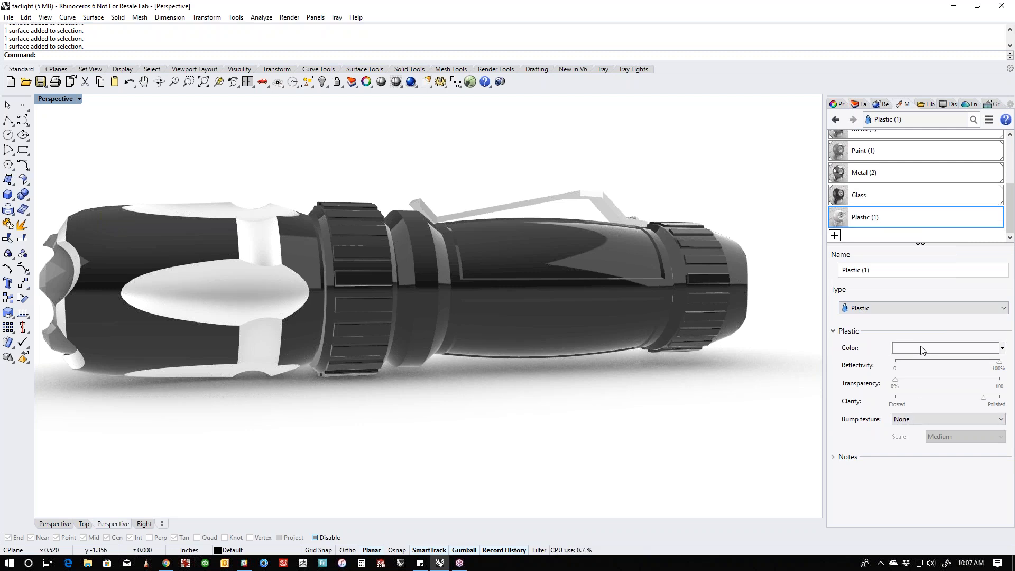
pyautogui.moveTo(775, 245); pyautogui.dragTo(791, 358)
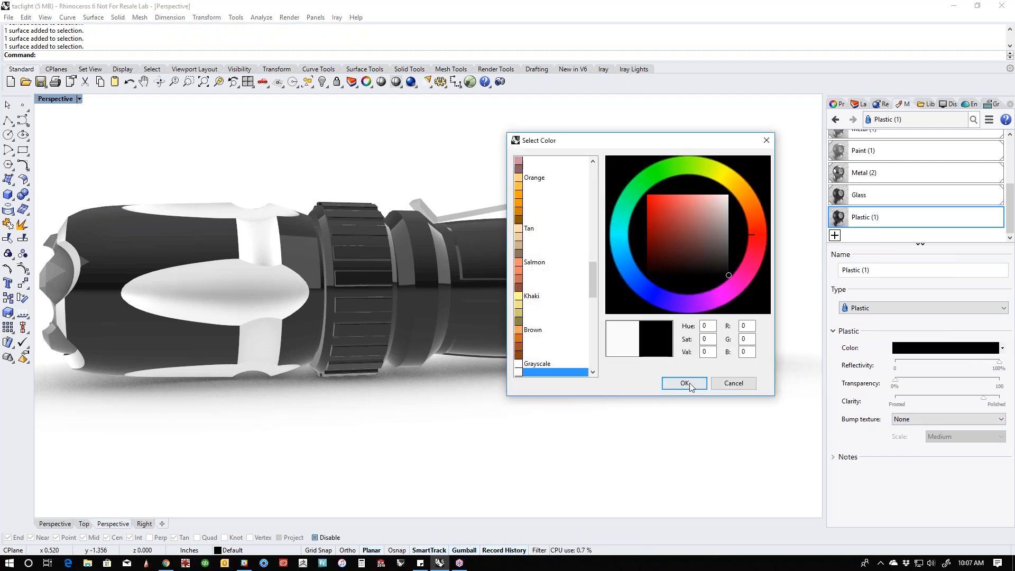
pyautogui.click(685, 383)
# - Select the dark front body surfaces of the flashlight head between the oval recesses
pyautogui.moveTo(427, 383); pyautogui.dragTo(313, 387, button='right')
pyautogui.click(317, 387)
pyautogui.moveTo(329, 270); pyautogui.dragTo(263, 358, button='right')
pyautogui.moveTo(312, 290); pyautogui.dragTo(364, 222, button='right')
# - Give the black Plastic material a Cross Hatch bump texture at XXS scale
pyautogui.click(944, 419)
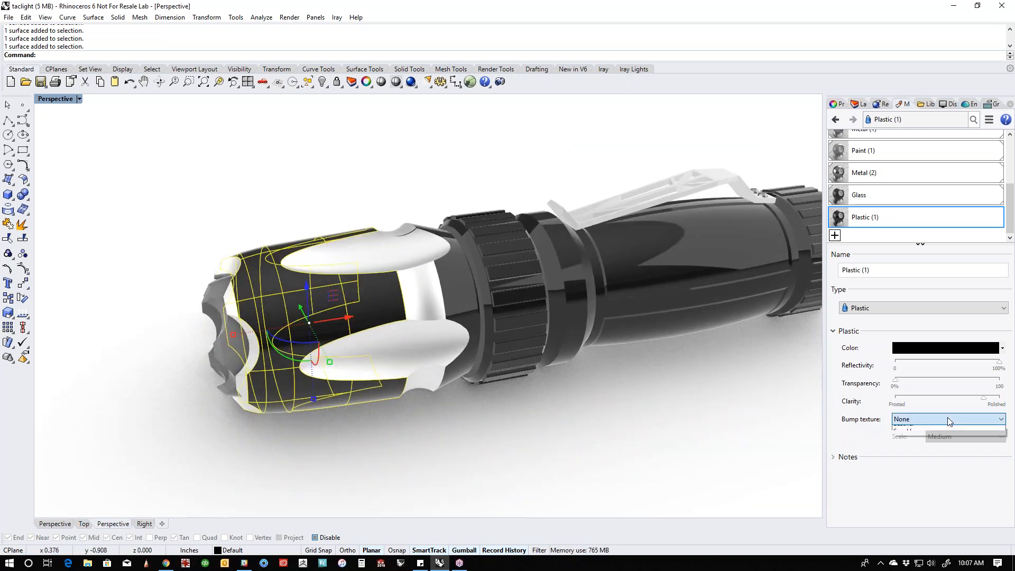
pyautogui.click(940, 446)
pyautogui.click(939, 438)
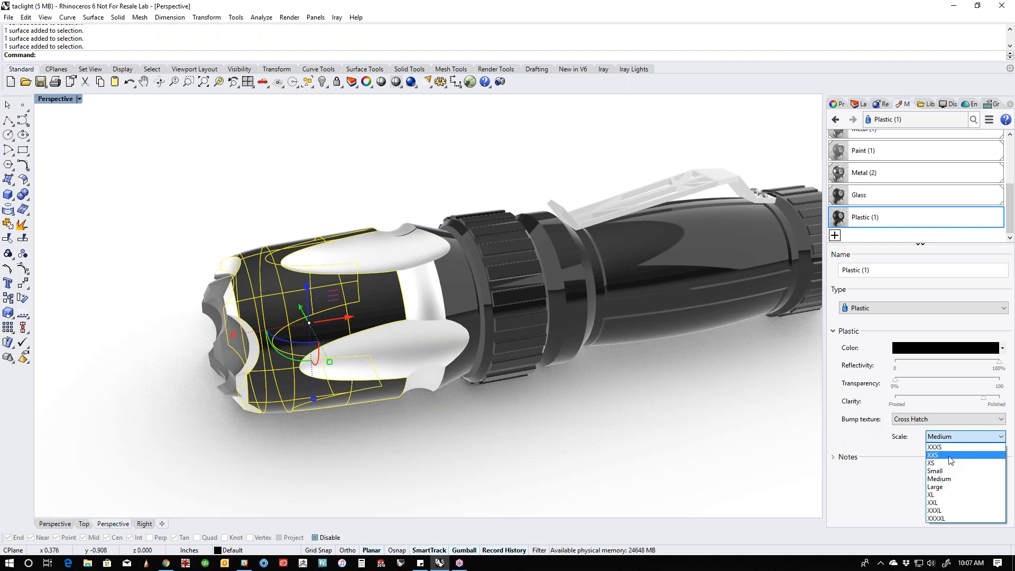
pyautogui.click(950, 456)
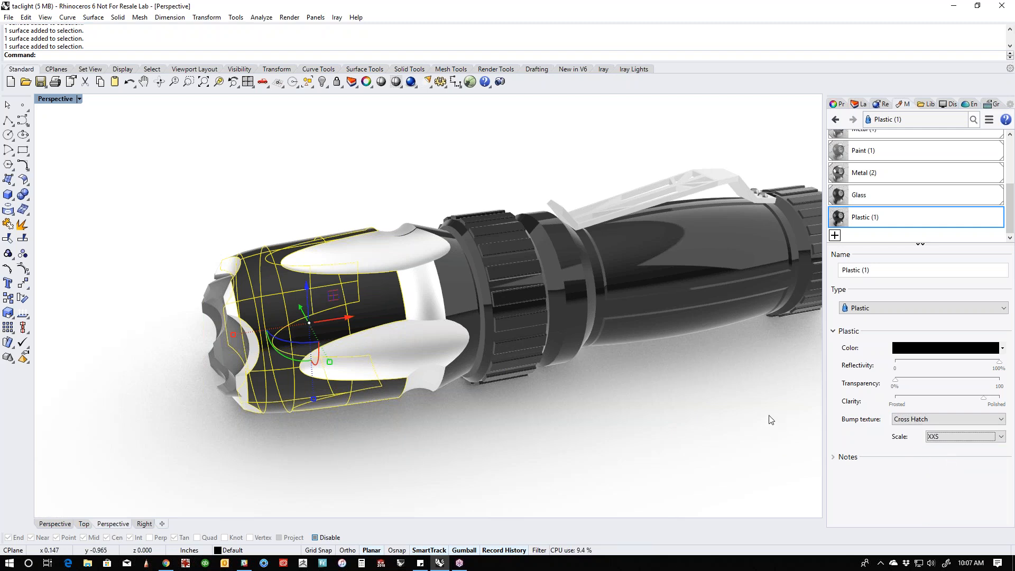
# - Assign the Plastic (1) material to the selected head body surfaces and clear the selection
pyautogui.rightClick(709, 431)
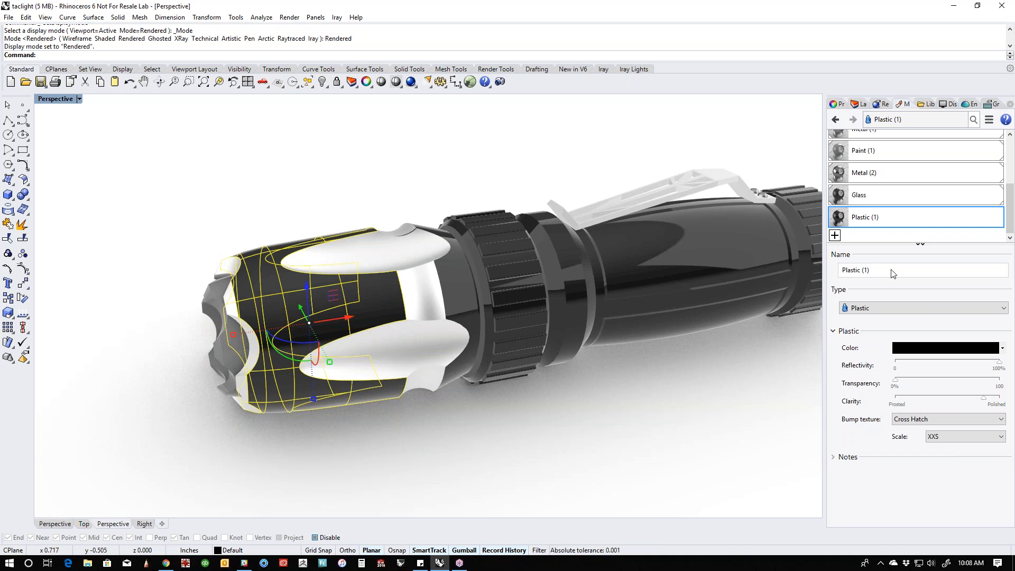
pyautogui.rightClick(870, 221)
pyautogui.click(890, 211)
pyautogui.click(592, 406)
# - Try the XXXS and XS bump scales on the black plastic of the head and return to XXS
pyautogui.moveTo(592, 406); pyautogui.dragTo(470, 396, button='right')
pyautogui.scroll(5, 180, 224)
pyautogui.moveTo(224, 253); pyautogui.dragTo(272, 272, button='right')
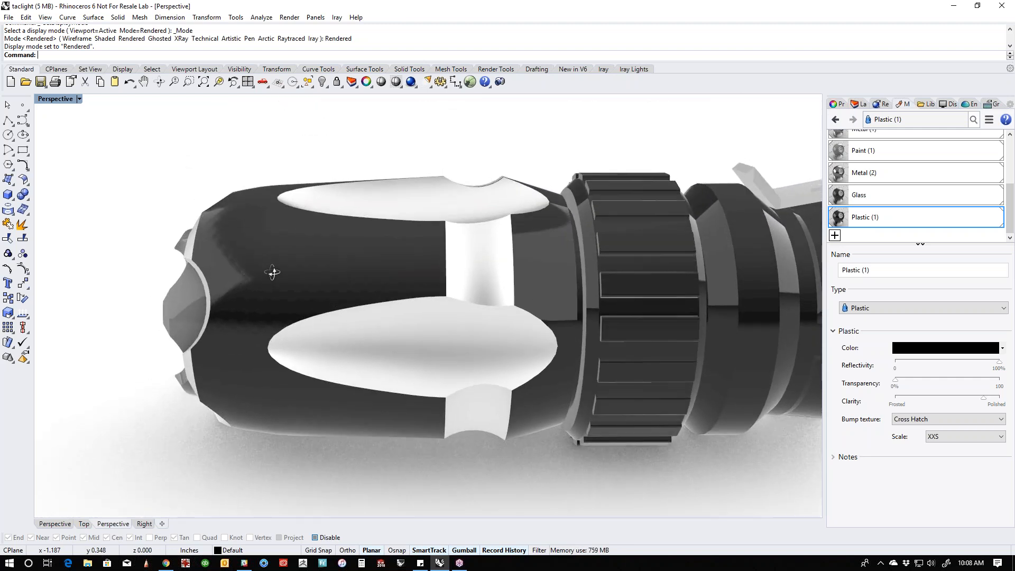
pyautogui.click(960, 439)
pyautogui.click(960, 450)
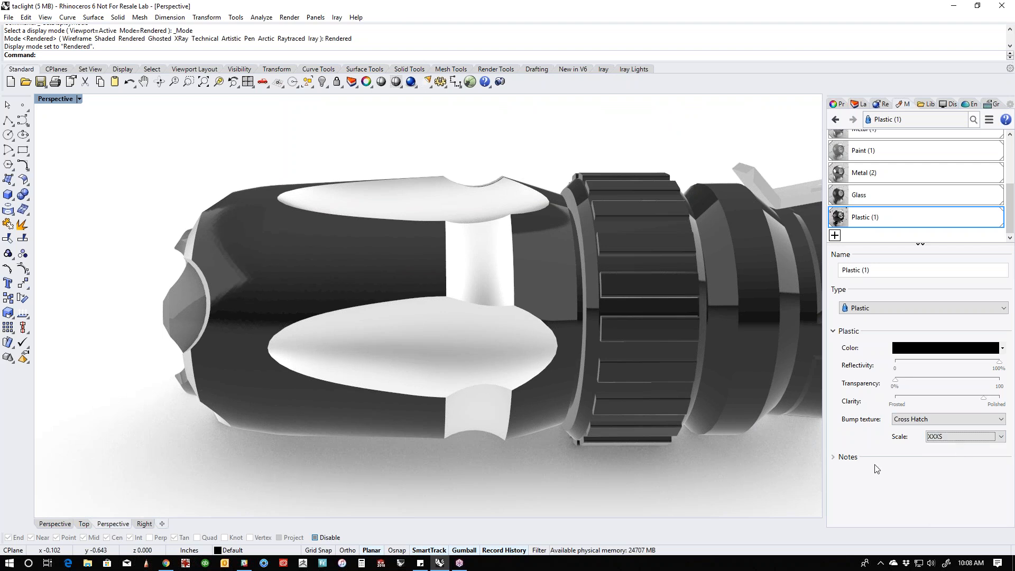
pyautogui.click(961, 437)
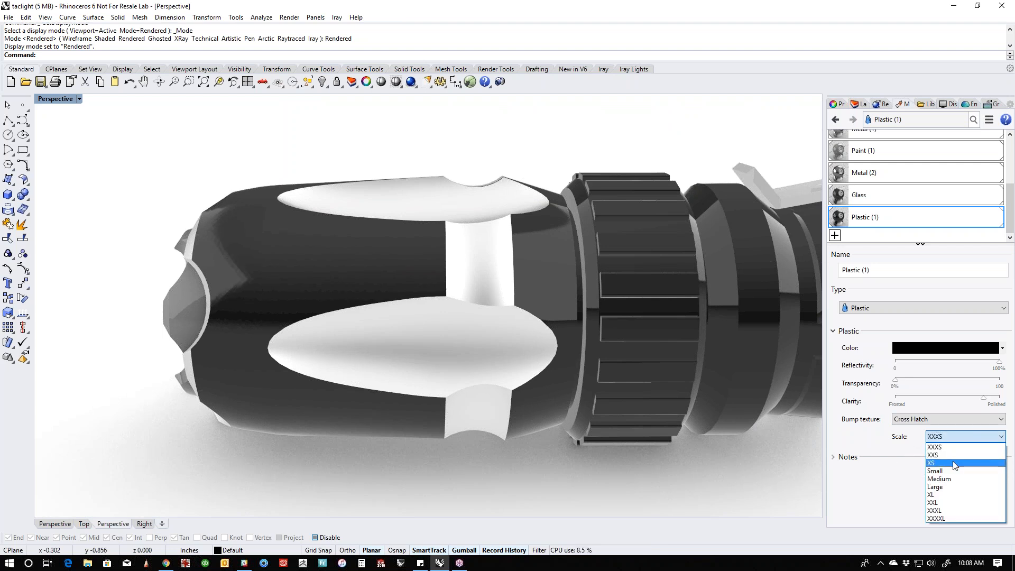
pyautogui.click(955, 464)
pyautogui.click(958, 439)
pyautogui.click(951, 457)
pyautogui.moveTo(596, 495)
pyautogui.mouseDown(button='right')
pyautogui.moveTo(582, 446)
pyautogui.moveTo(550, 433)
pyautogui.moveTo(555, 412)
pyautogui.moveTo(550, 434)
pyautogui.moveTo(586, 462)
pyautogui.moveTo(596, 484)
pyautogui.mouseUp(button='right')
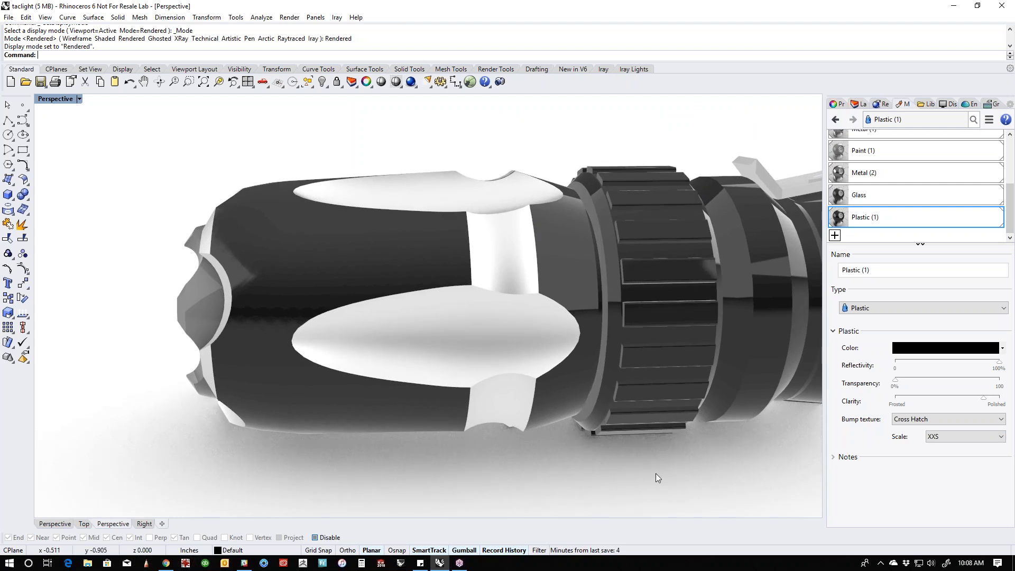
# - Convert the black Plastic material to the Custom type and set its Crosshatch Bump Texture strength to 40%
pyautogui.click(903, 310)
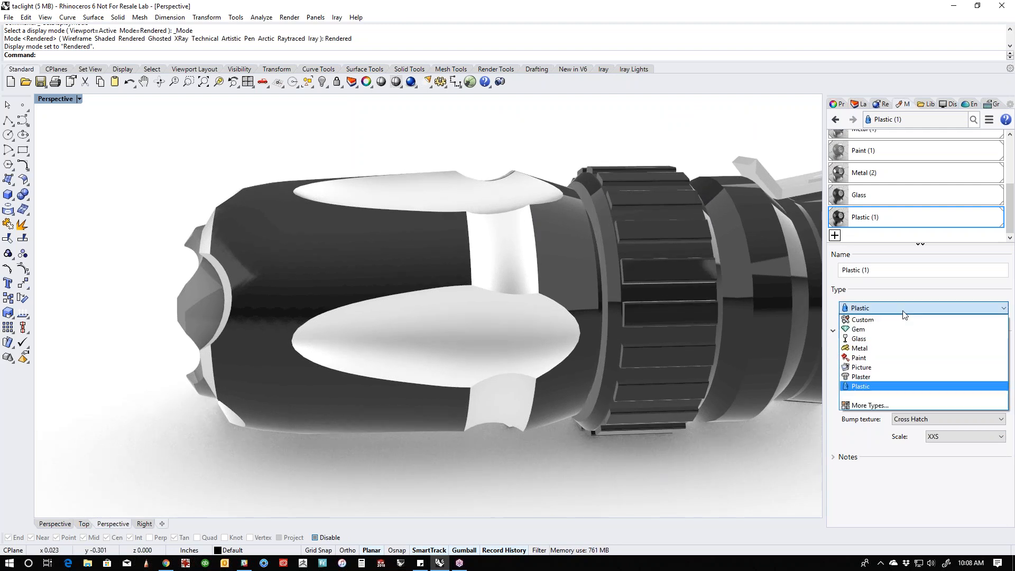
pyautogui.click(899, 319)
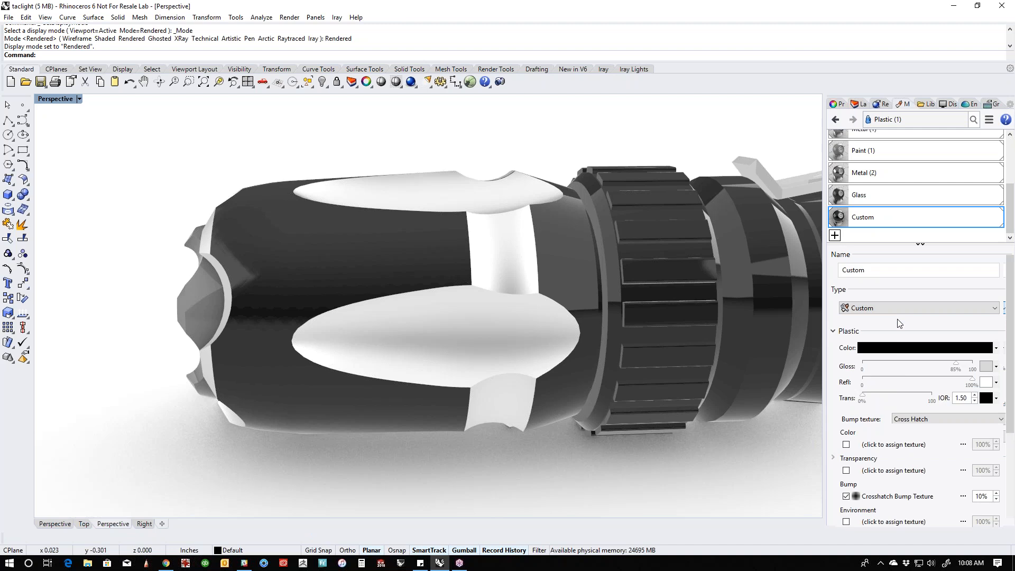
pyautogui.scroll(-1, 916, 449)
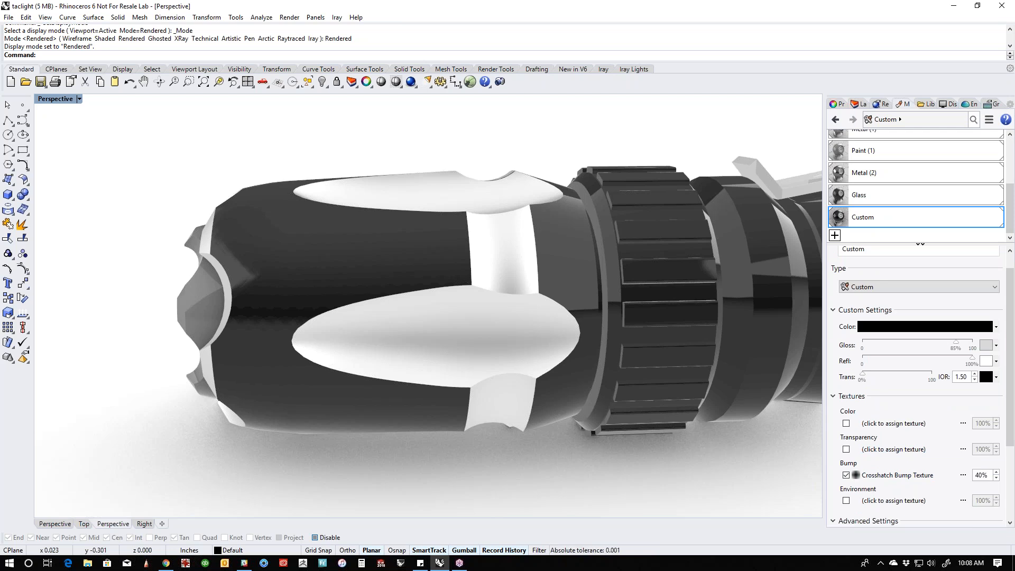
pyautogui.moveTo(689, 506); pyautogui.dragTo(525, 447, button='right')
pyautogui.scroll(3, 526, 431)
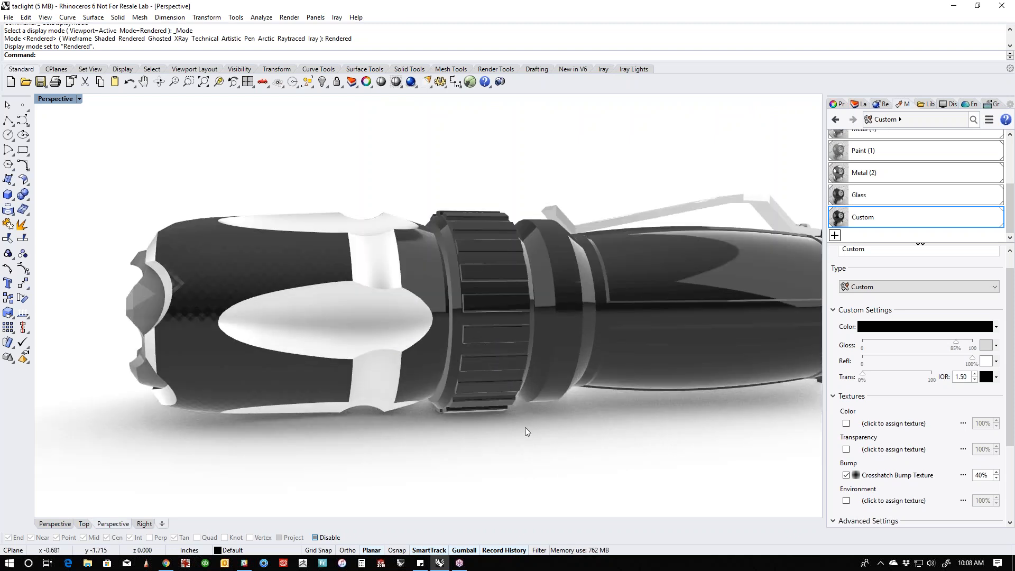
# - Assign the black Custom material to the head's rear collar surface beside the ribbed ring and clear the selection
pyautogui.click(429, 371)
pyautogui.rightClick(867, 224)
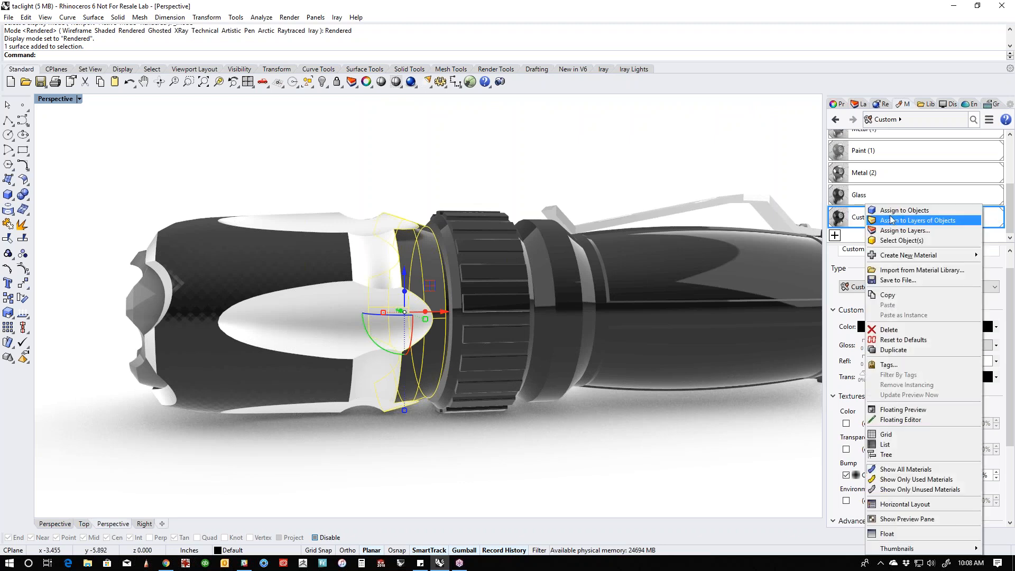
pyautogui.click(898, 208)
pyautogui.click(616, 423)
pyautogui.moveTo(616, 423); pyautogui.dragTo(438, 385, button='right')
pyautogui.scroll(-4, 583, 407)
pyautogui.moveTo(439, 386); pyautogui.dragTo(434, 341, button='right')
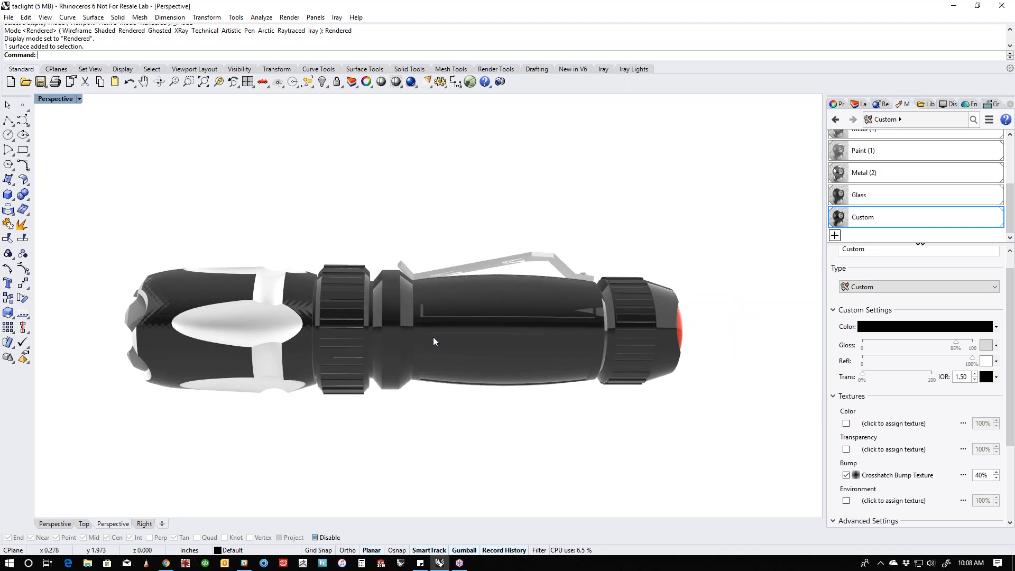
# - Assign the Custom material to the narrow ring surface in front of the clip and set its crosshatch bump strength to 60%
pyautogui.scroll(6, 423, 322)
pyautogui.click(364, 262)
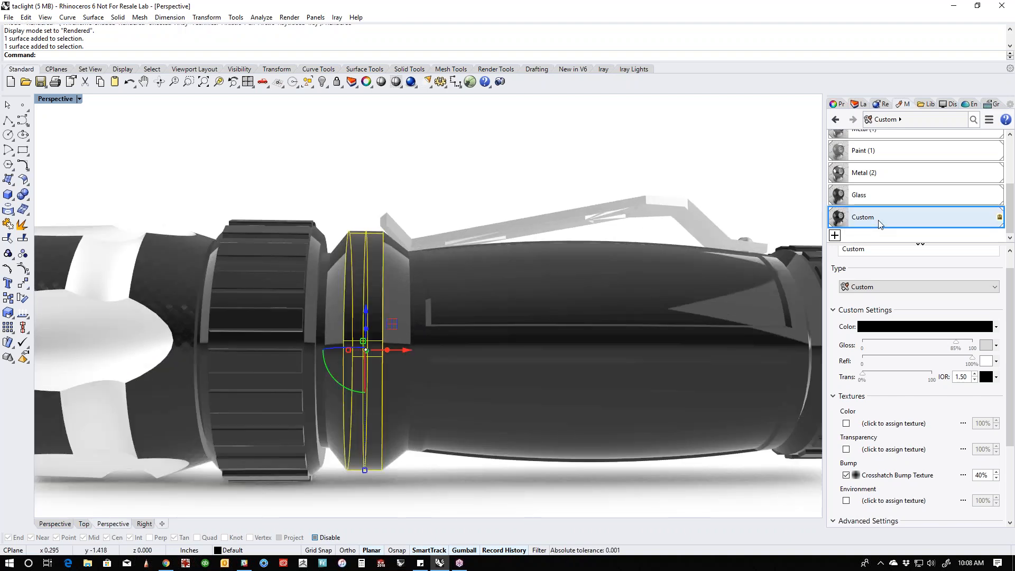
pyautogui.rightClick(879, 206)
pyautogui.click(911, 215)
pyautogui.click(409, 186)
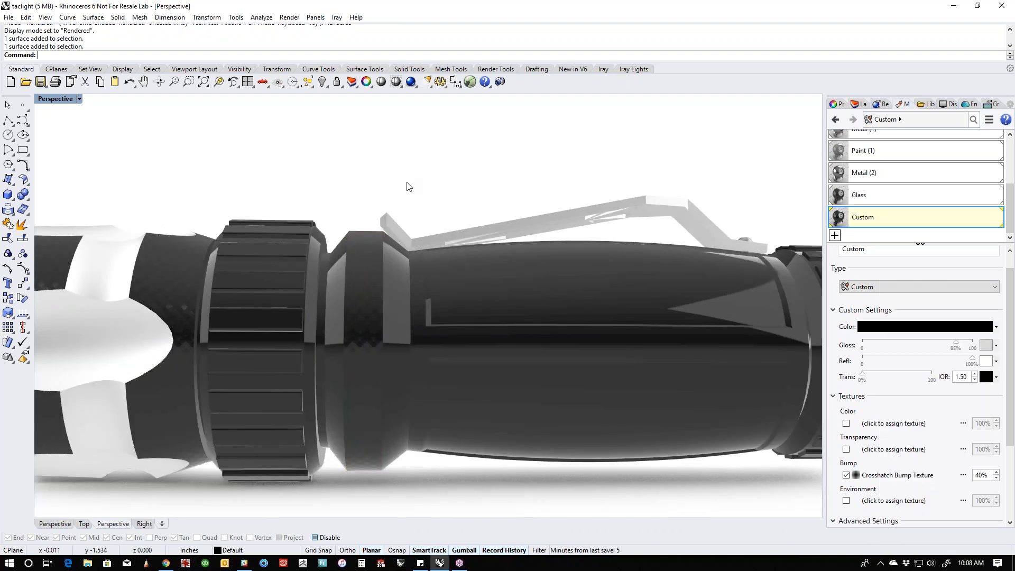
pyautogui.scroll(-5, 409, 187)
pyautogui.moveTo(469, 385); pyautogui.dragTo(400, 408, button='right')
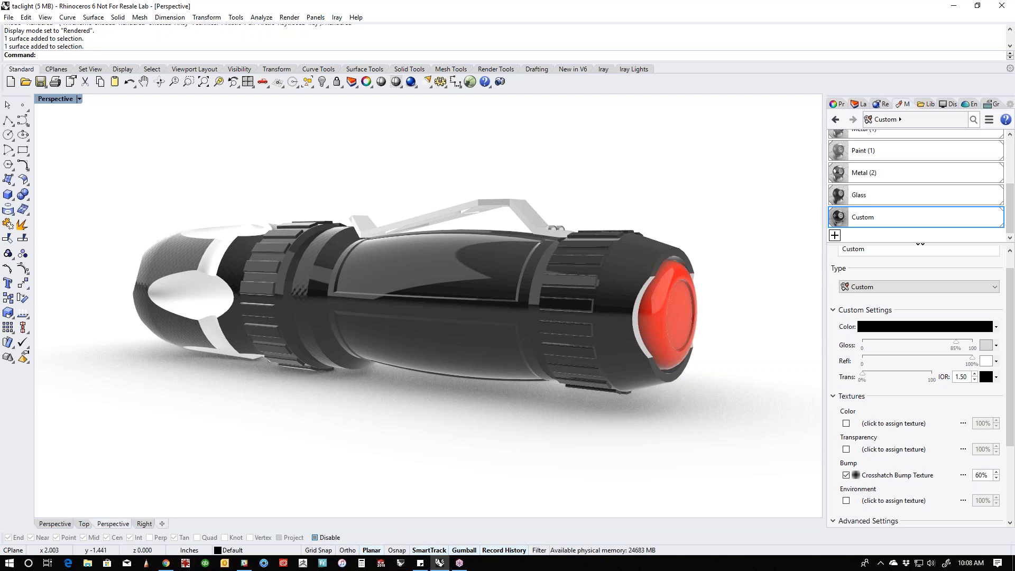
# - Assign the Custom material to the flashlight's main grip body surface and clear the selection
pyautogui.moveTo(465, 417); pyautogui.dragTo(453, 401, button='right')
pyautogui.click(374, 297)
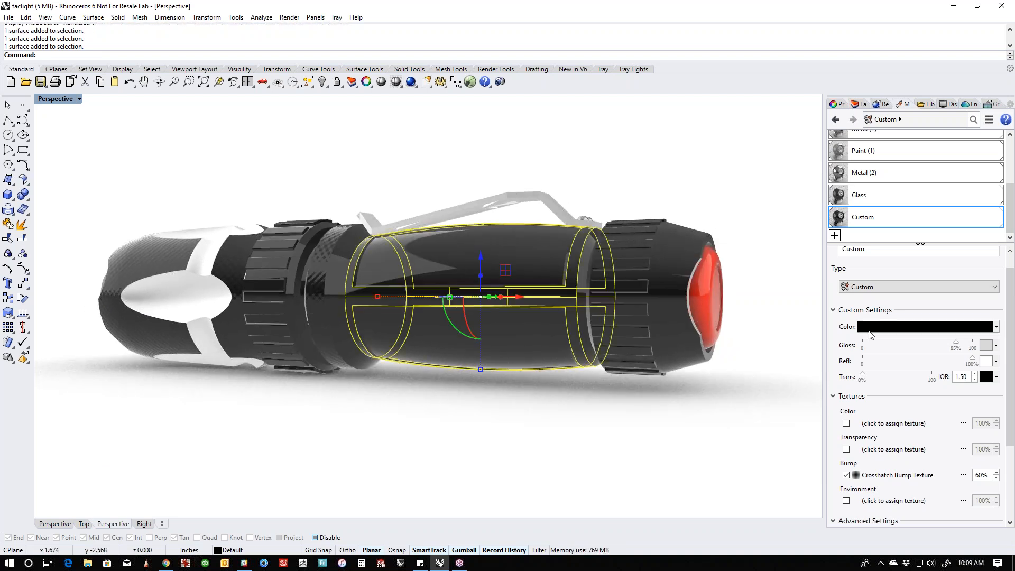
pyautogui.rightClick(867, 216)
pyautogui.click(898, 211)
pyautogui.click(550, 410)
pyautogui.moveTo(551, 411); pyautogui.dragTo(689, 365, button='right')
# - Assign the Custom material to the outer surface of the tail cap
pyautogui.click(721, 317)
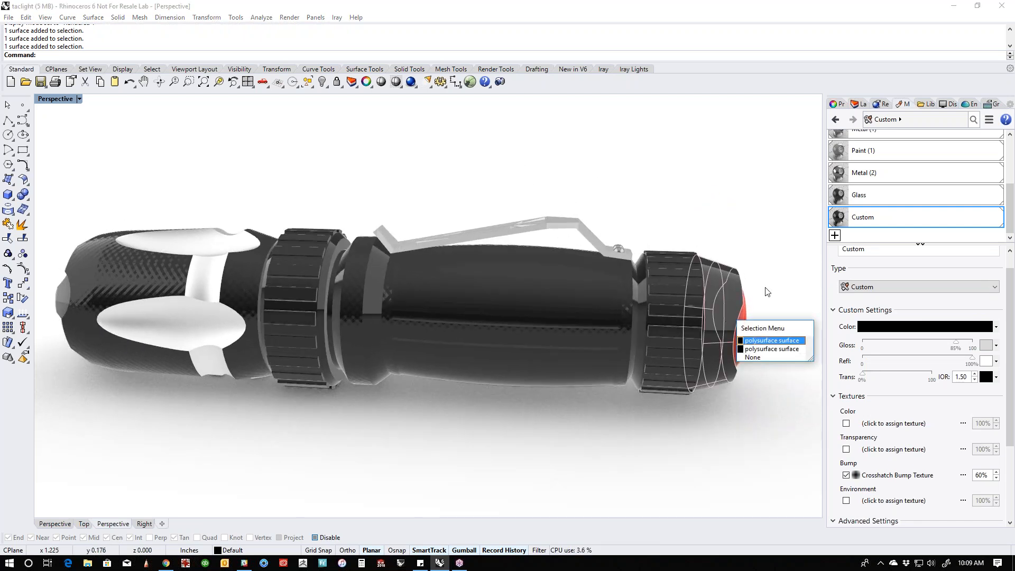
pyautogui.click(771, 341)
pyautogui.rightClick(860, 226)
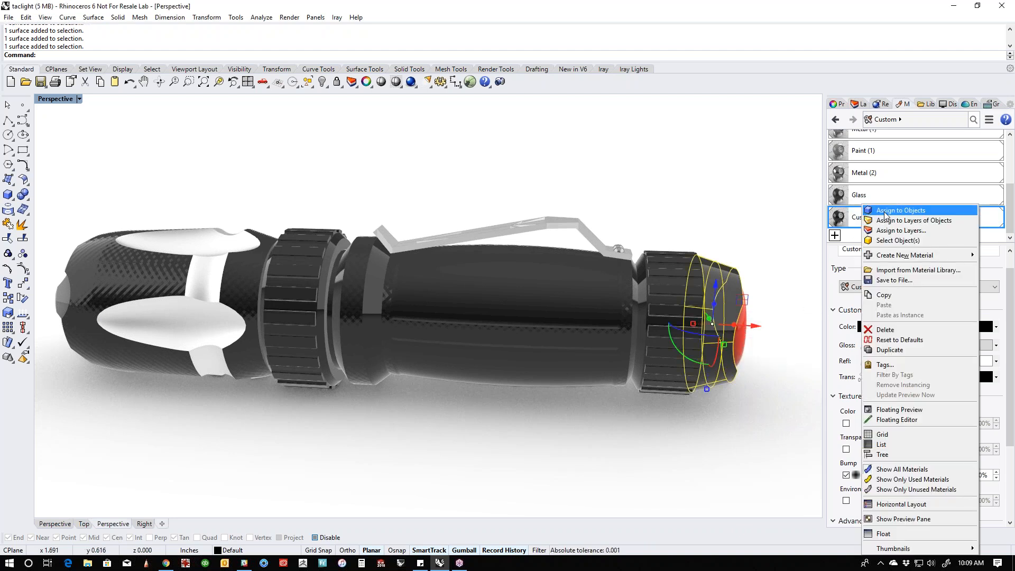
pyautogui.click(898, 209)
pyautogui.moveTo(725, 217); pyautogui.dragTo(608, 222, button='right')
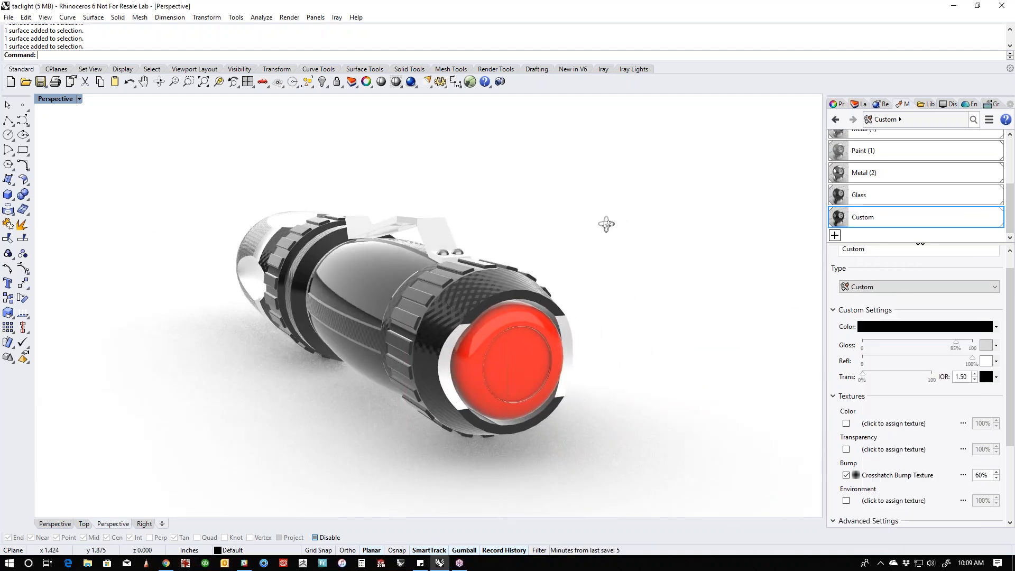
# - Duplicate the Custom material and set the copy's color to pure red (255, 0, 0)
pyautogui.scroll(3, 543, 351)
pyautogui.rightClick(871, 217)
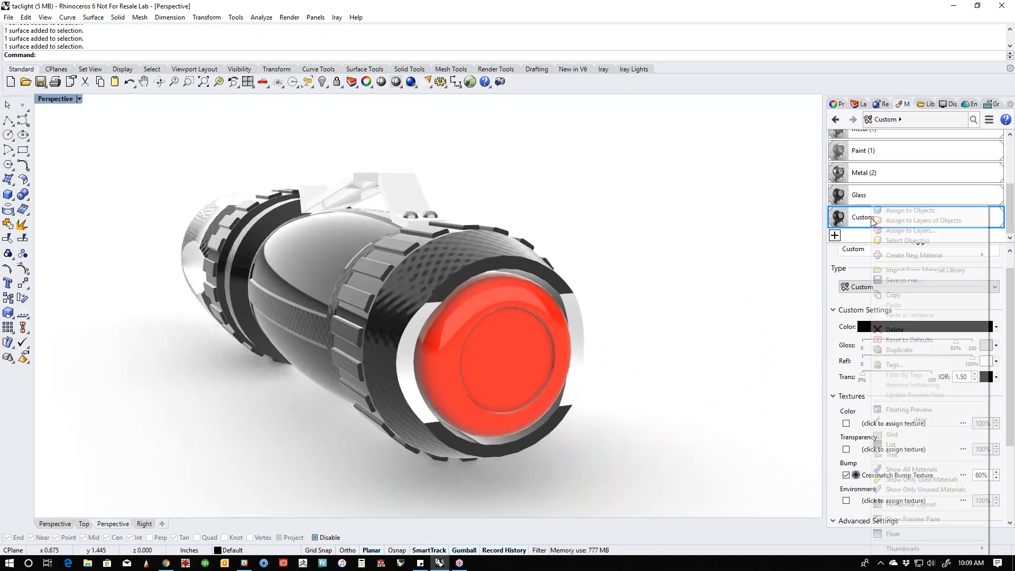
pyautogui.click(898, 349)
pyautogui.click(899, 326)
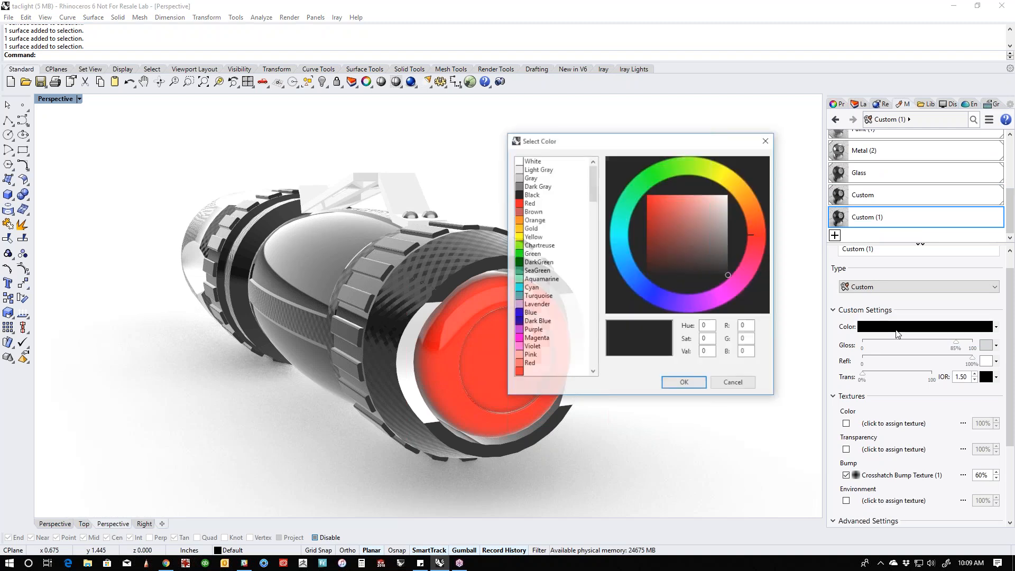
pyautogui.moveTo(665, 214); pyautogui.dragTo(627, 184)
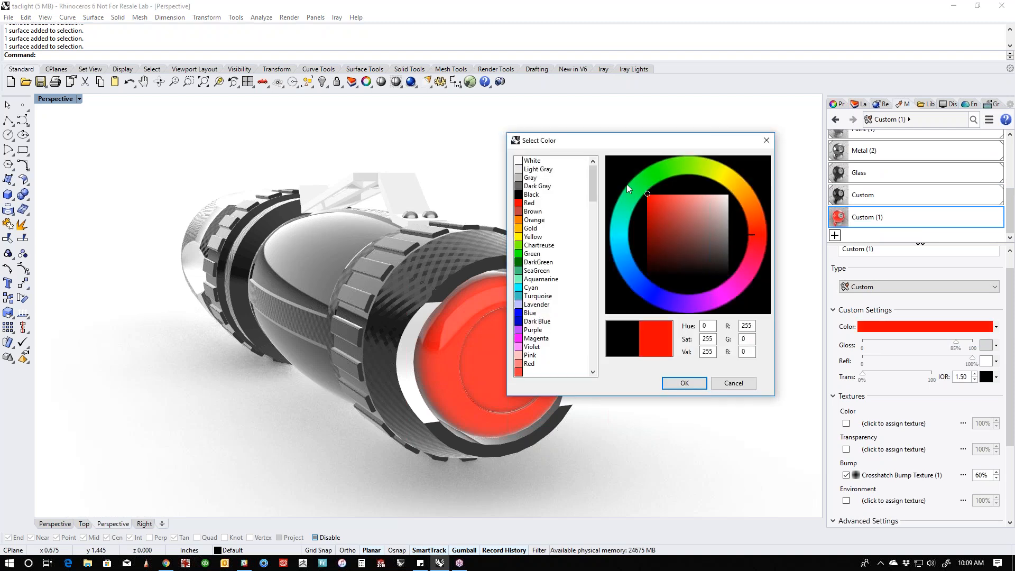
pyautogui.click(683, 382)
# - Assign the red Custom (1) material to the center disc of the tail button and clear the selection
pyautogui.click(509, 370)
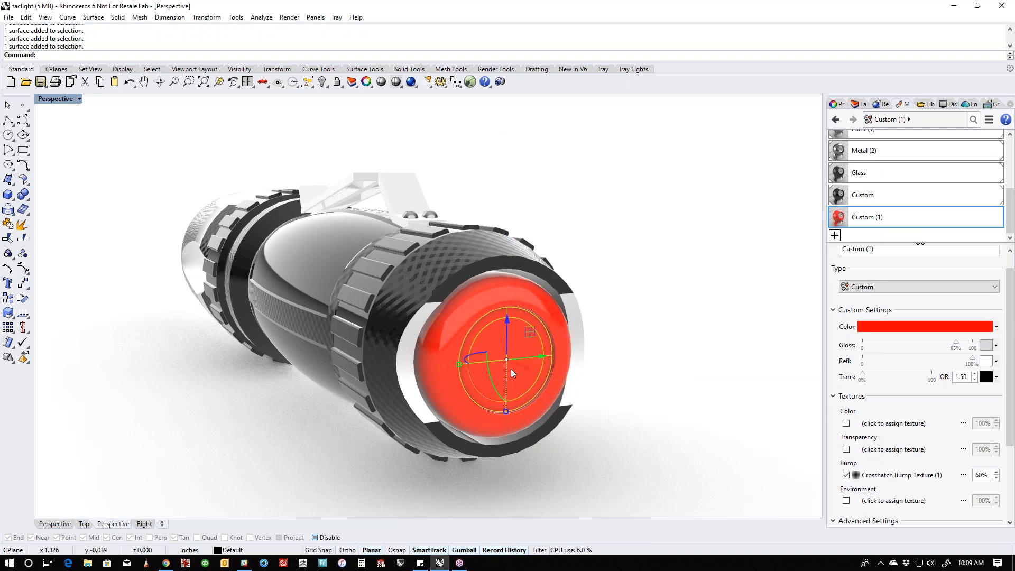
pyautogui.rightClick(879, 207)
pyautogui.click(897, 211)
pyautogui.press('Escape')
pyautogui.moveTo(634, 373); pyautogui.dragTo(600, 403, button='right')
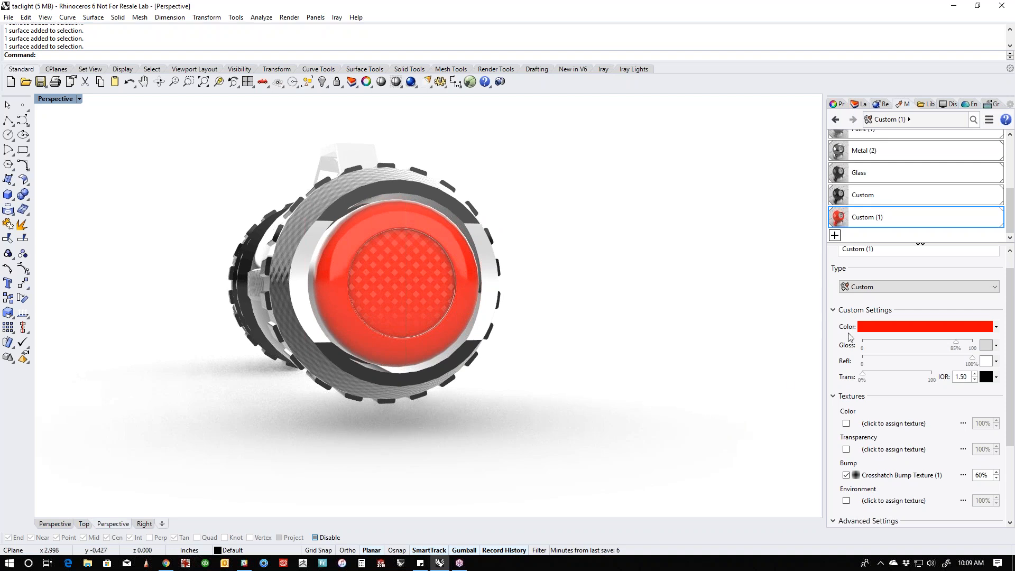
# - Convert the red Custom (1) material to the Plastic type with a Dots bump texture at XXS scale
pyautogui.click(902, 286)
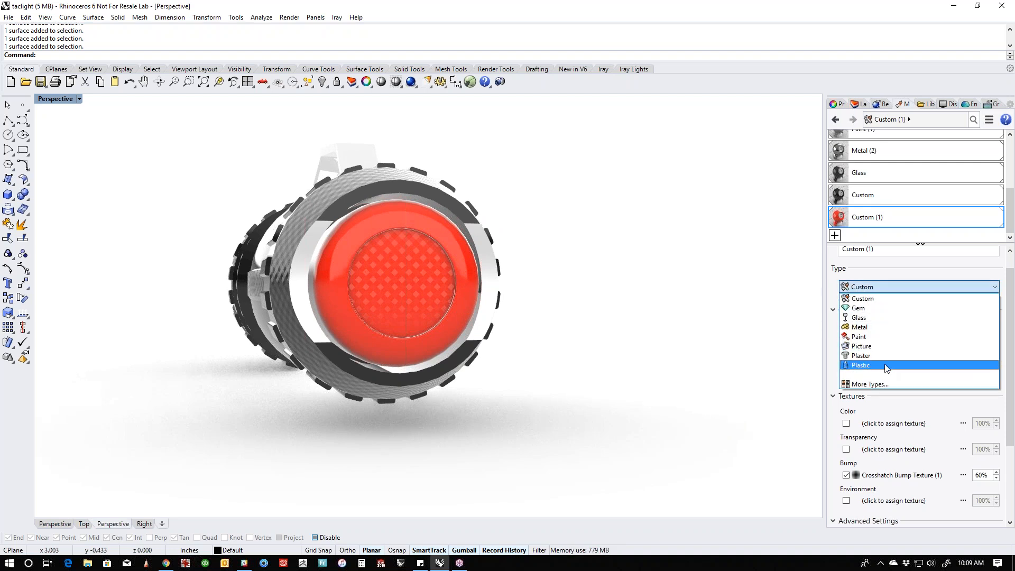
pyautogui.click(887, 367)
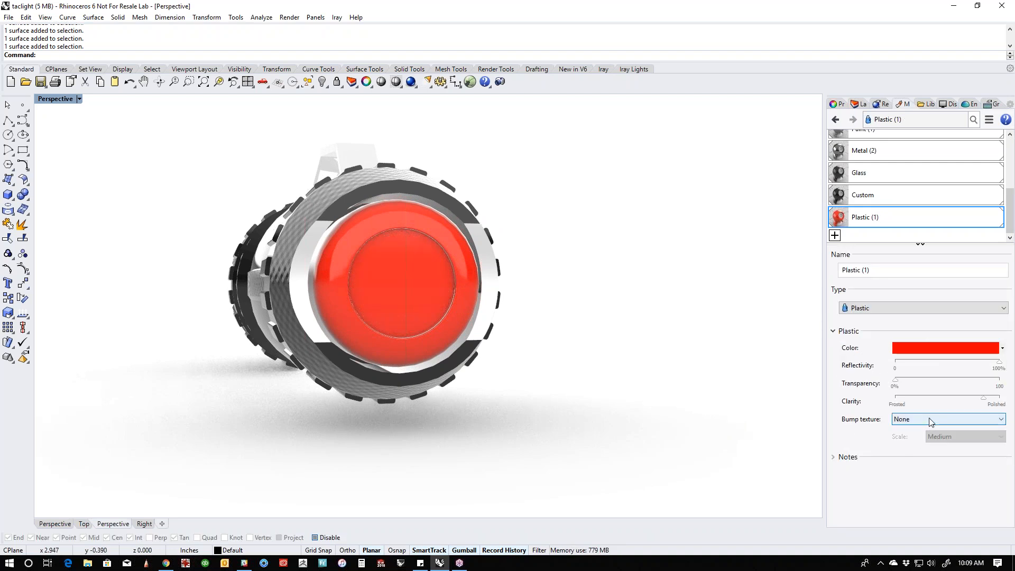
pyautogui.click(929, 420)
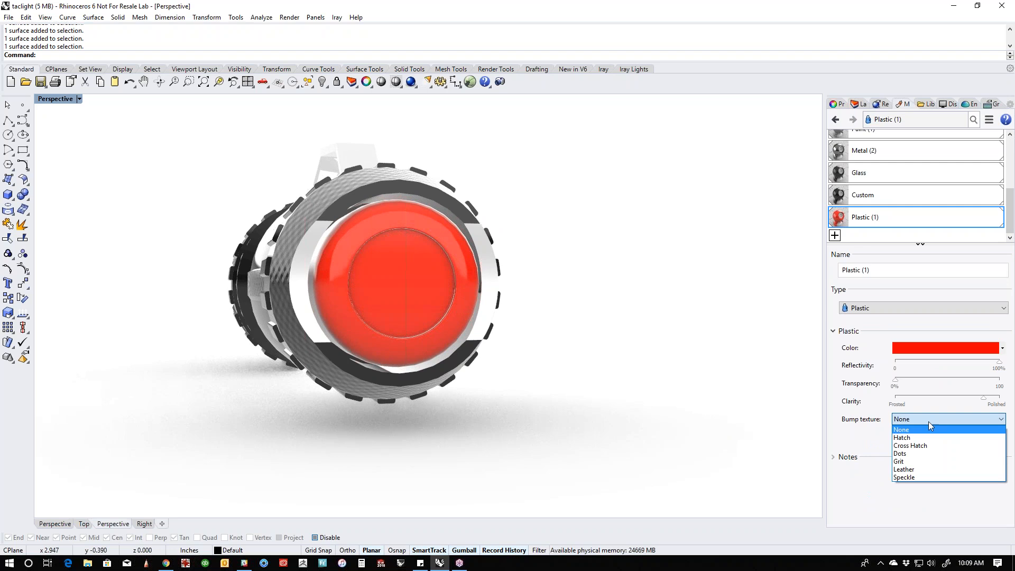
pyautogui.click(921, 453)
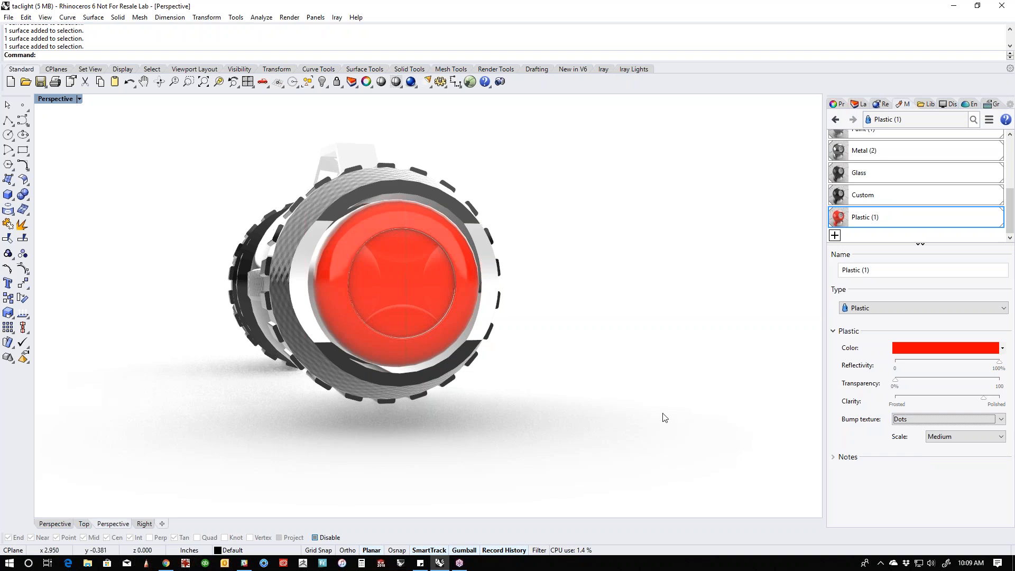
pyautogui.click(965, 436)
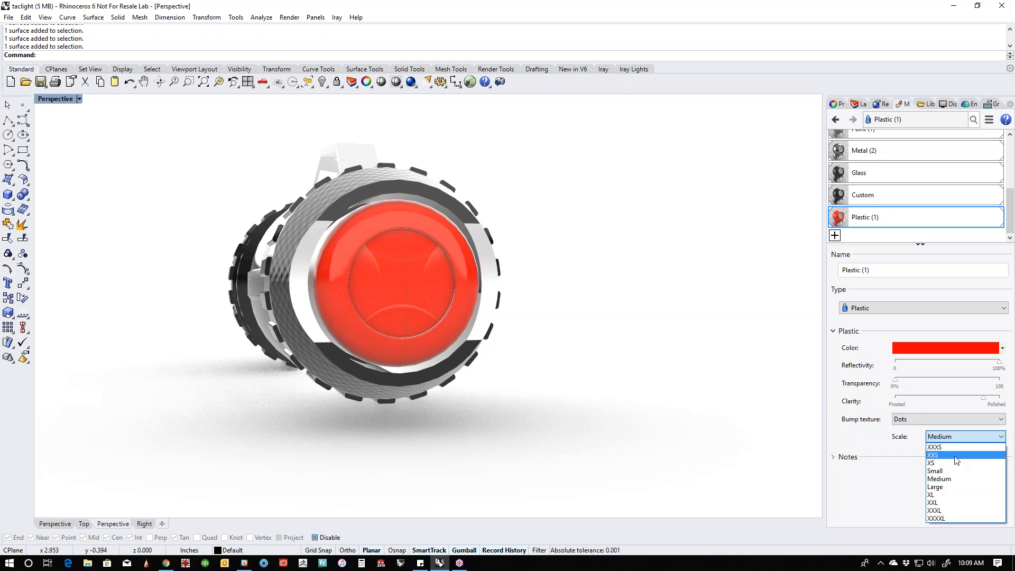
pyautogui.click(946, 447)
pyautogui.moveTo(583, 375); pyautogui.dragTo(639, 368, button='right')
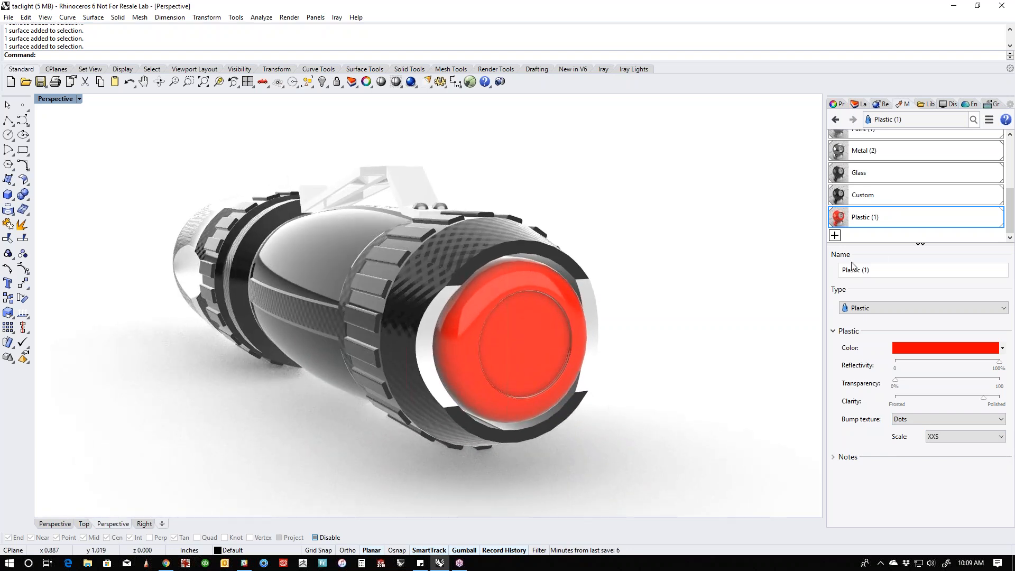
# - Convert the red material back to the Custom type and set its Simple Dot Bump Texture strength to 30%
pyautogui.click(900, 312)
pyautogui.click(894, 321)
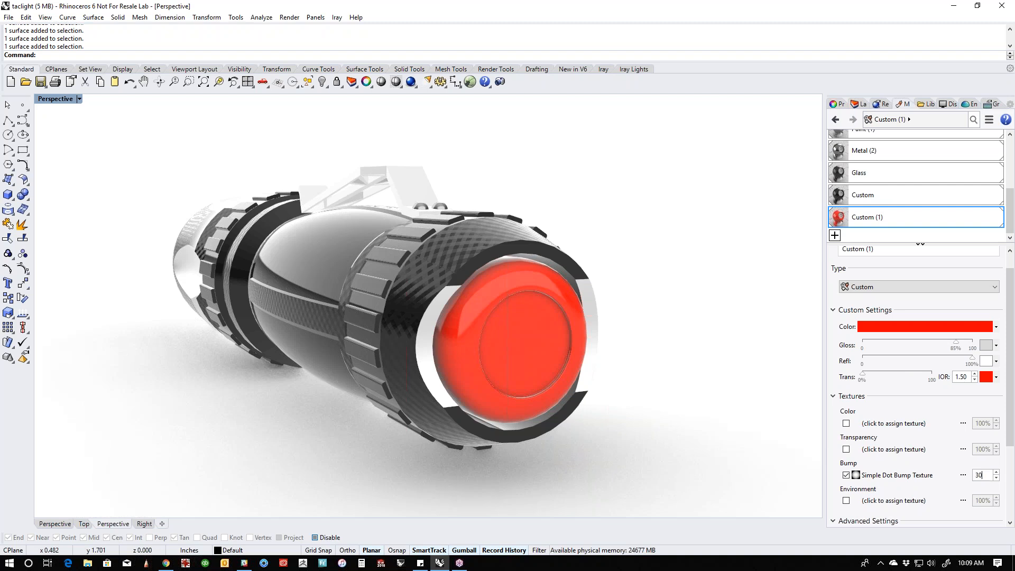
pyautogui.moveTo(629, 407); pyautogui.dragTo(578, 408, button='right')
# - Hide the lens polysurface covering the LEDs in the flashlight's head
pyautogui.moveTo(573, 410); pyautogui.dragTo(449, 415, button='right')
pyautogui.scroll(4, 437, 379)
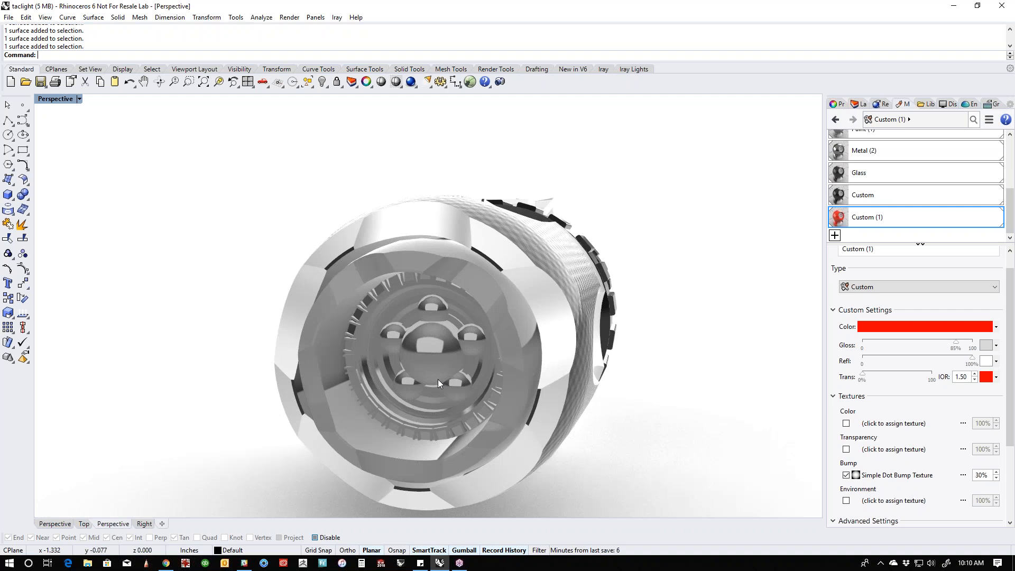
pyautogui.click(435, 376)
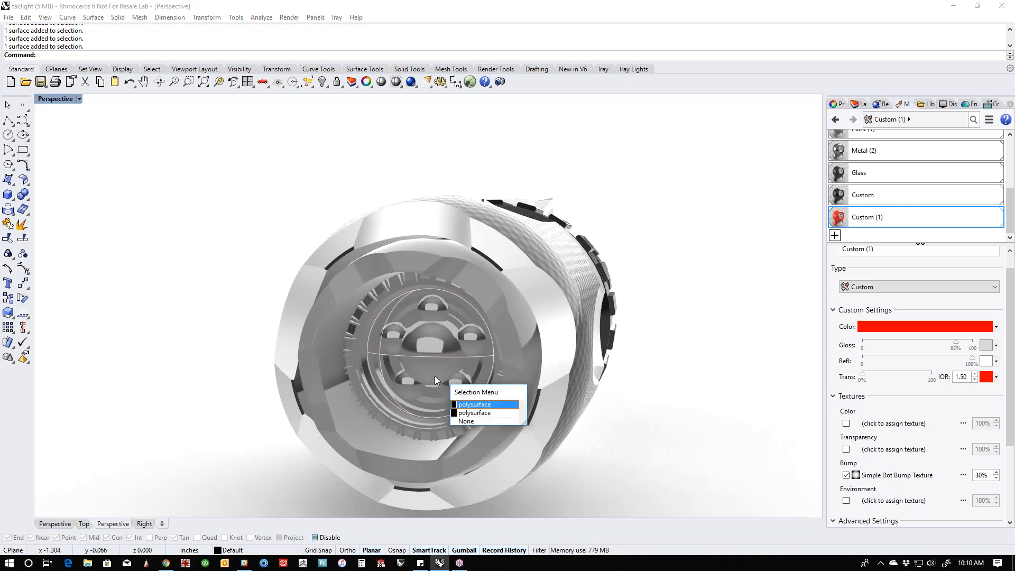
pyautogui.click(471, 408)
pyautogui.hotkey('ctrl', 'h')
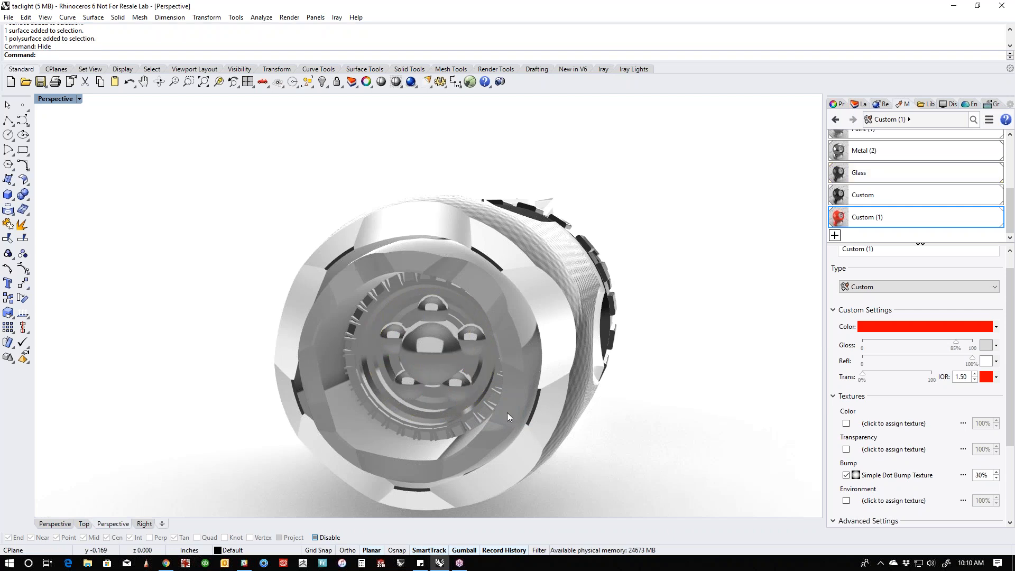
# - Create a new Plastic material with 82% transparency and a gray color of 180, 180, 180
pyautogui.click(835, 235)
pyautogui.click(860, 328)
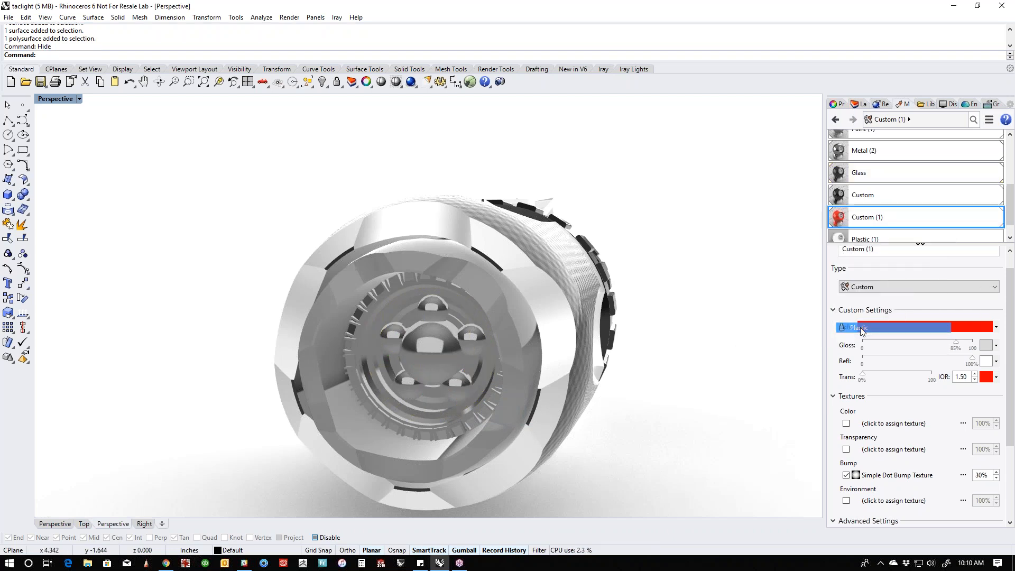
pyautogui.moveTo(895, 380); pyautogui.dragTo(982, 384)
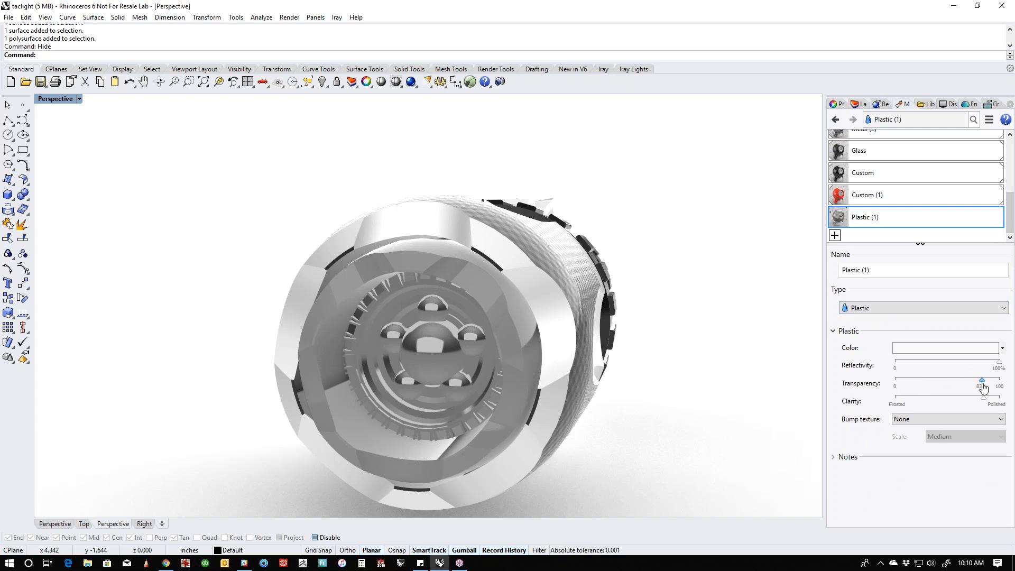
pyautogui.click(969, 354)
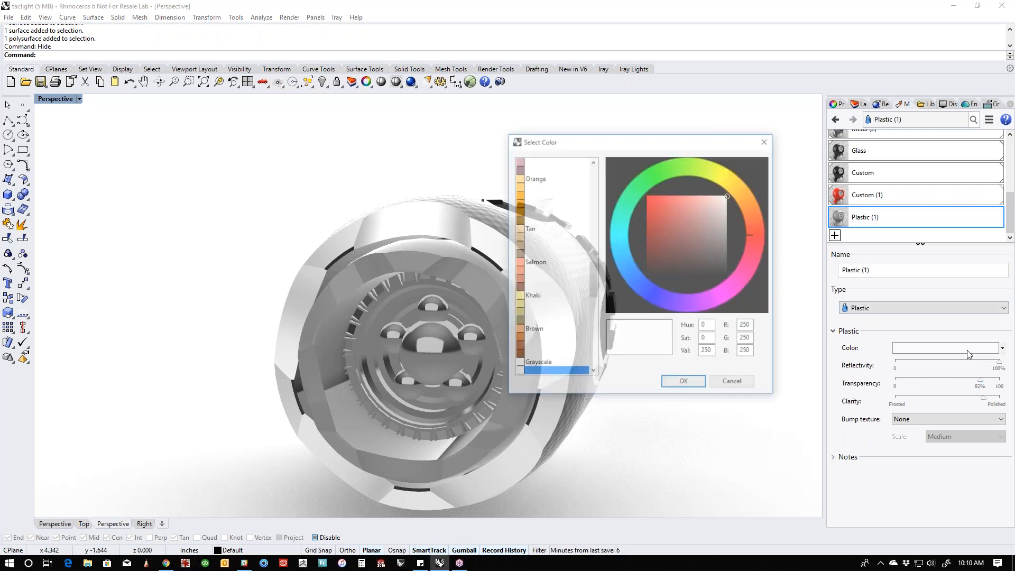
pyautogui.moveTo(734, 214); pyautogui.dragTo(750, 217)
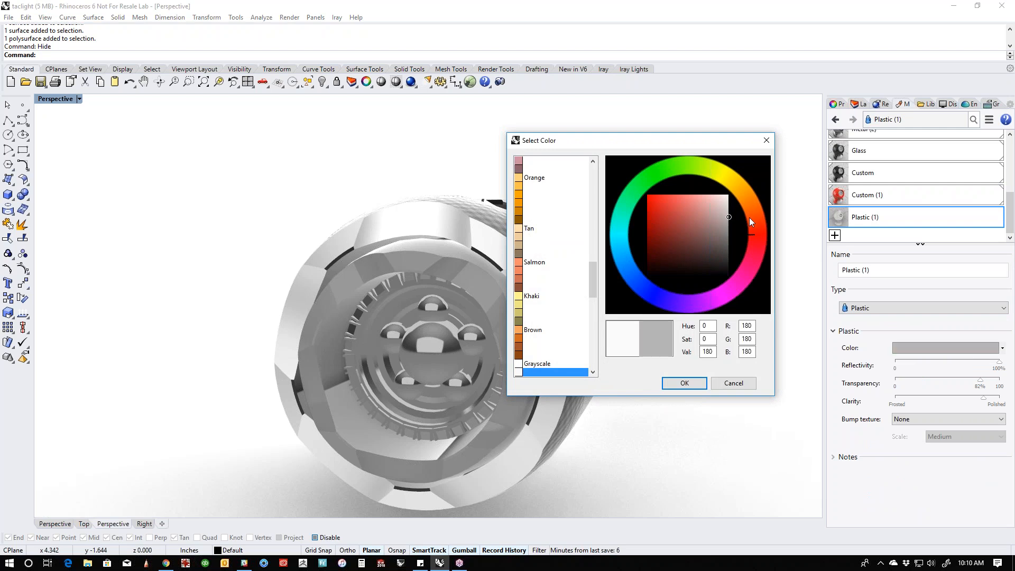
pyautogui.click(683, 383)
# - Select the LED domes inside the head, assign the gray transparent Plastic (1) material to them, and clear the selection
pyautogui.scroll(5, 404, 331)
pyautogui.click(381, 339)
pyautogui.keyDown('shift'); pyautogui.click(466, 323); pyautogui.keyUp('shift')
pyautogui.keyDown('shift'); pyautogui.click(478, 276); pyautogui.keyUp('shift')
pyautogui.keyDown('shift'); pyautogui.click(586, 347); pyautogui.keyUp('shift')
pyautogui.keyDown('shift'); pyautogui.click(565, 476); pyautogui.keyUp('shift')
pyautogui.keyDown('shift'); pyautogui.click(442, 465); pyautogui.keyUp('shift')
pyautogui.rightClick(872, 224)
pyautogui.click(886, 221)
pyautogui.keyDown('shift'); pyautogui.click(792, 145); pyautogui.keyUp('shift')
pyautogui.scroll(-5, 708, 237)
# - Show the hidden lens and assign the gray transparent Plastic (1) material to it
pyautogui.click(339, 273)
pyautogui.moveTo(502, 332); pyautogui.dragTo(375, 351, button='right')
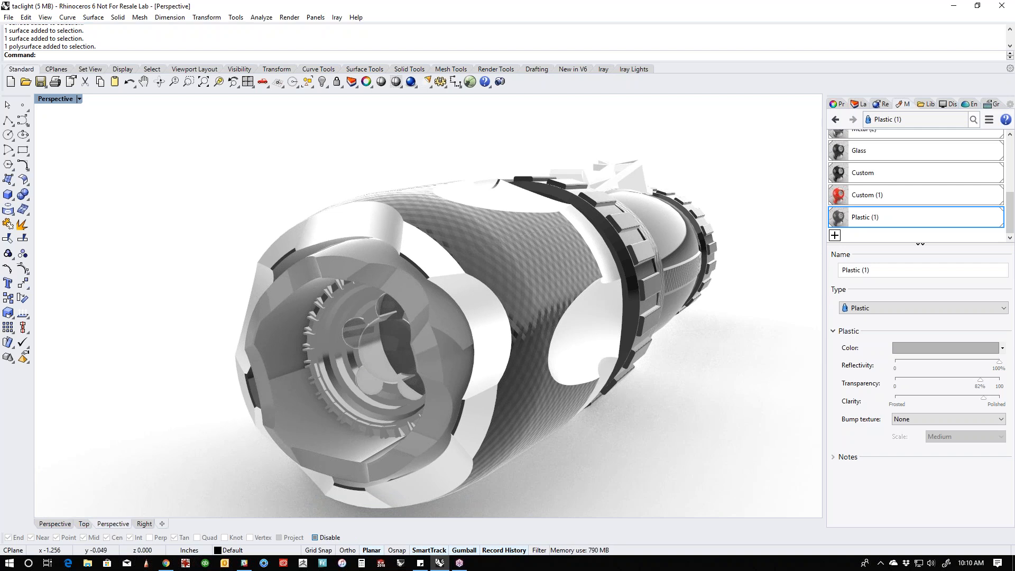
pyautogui.write('v')
pyautogui.press('Return')
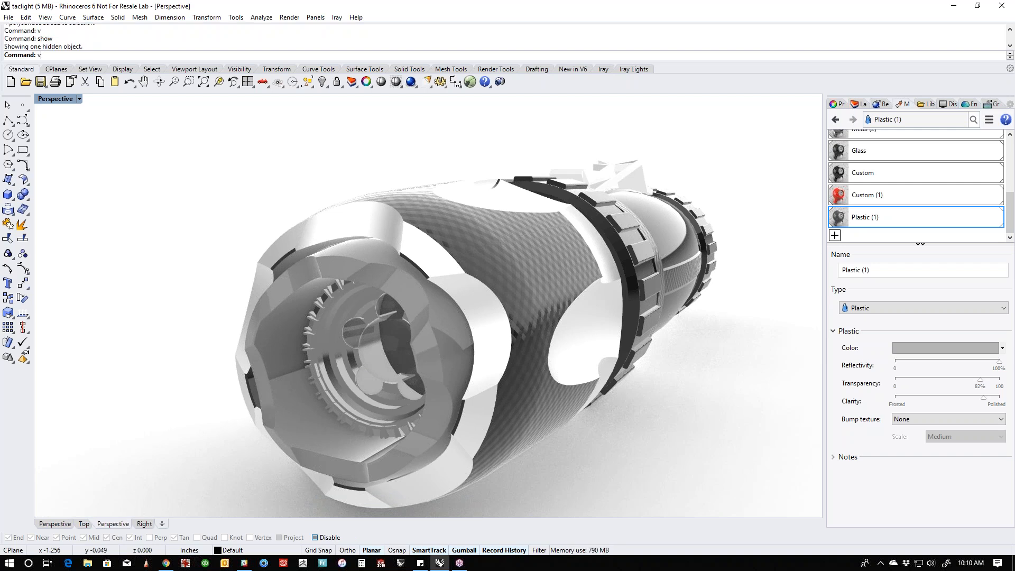
pyautogui.click(373, 351)
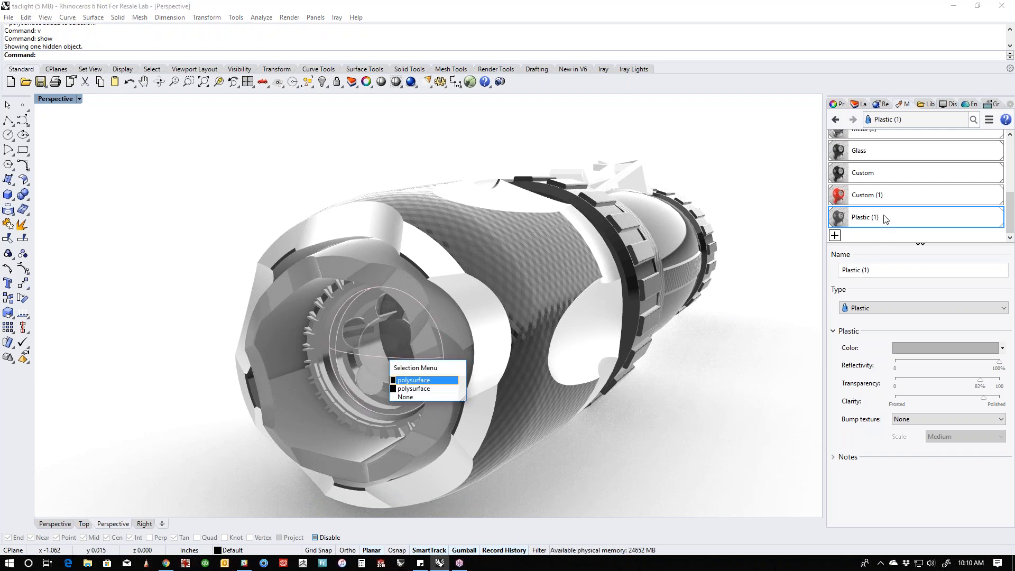
pyautogui.press('Return')
pyautogui.rightClick(888, 218)
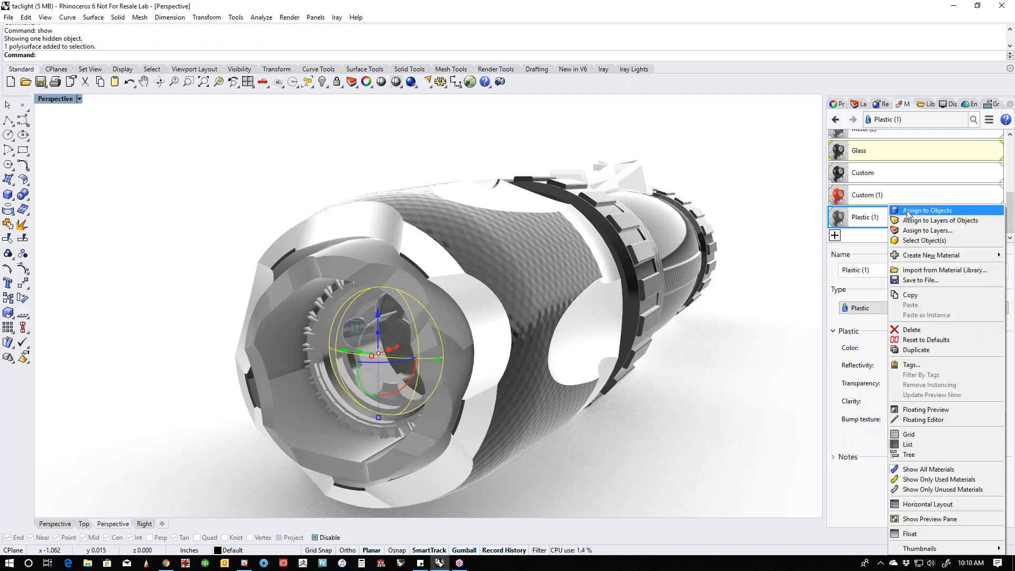
pyautogui.click(906, 210)
pyautogui.moveTo(576, 395); pyautogui.dragTo(500, 403, button='right')
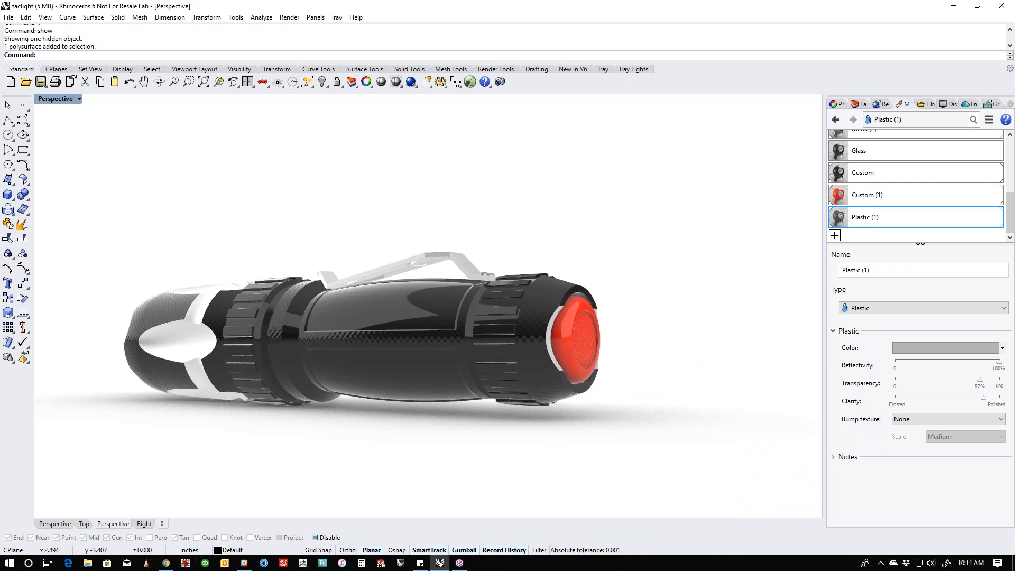
pyautogui.click(423, 366)
pyautogui.click(414, 424)
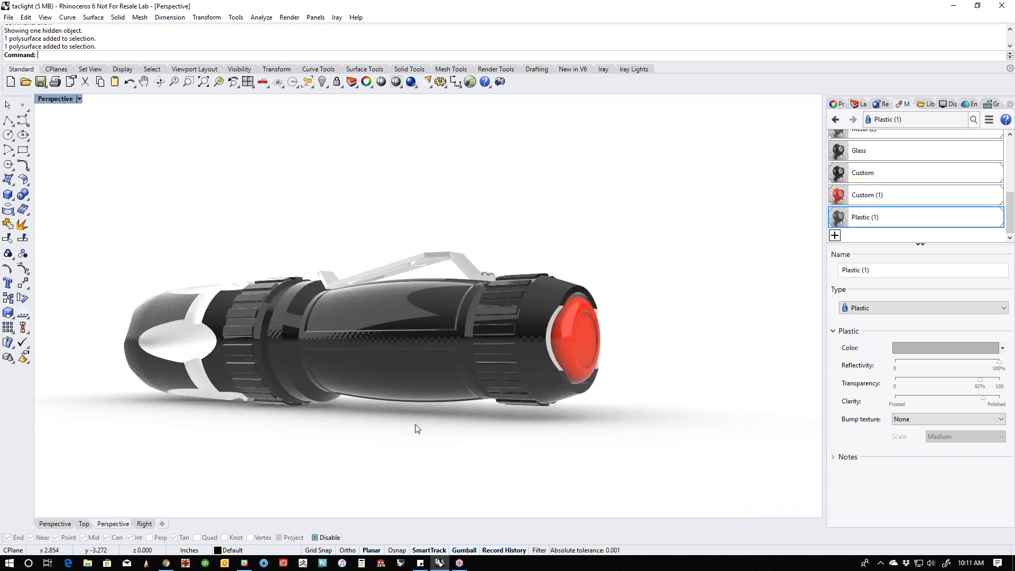
pyautogui.moveTo(383, 408); pyautogui.dragTo(449, 344, button='right')
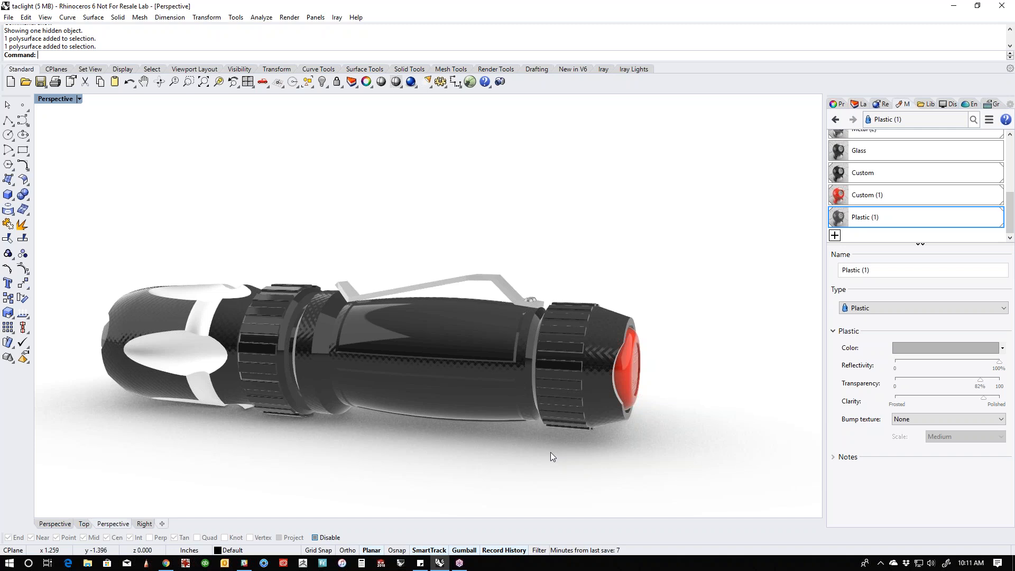
# - Switch the Perspective viewport to Raytraced display, with the flashlight viewed from its red tail button and nothing selected
pyautogui.moveTo(556, 452); pyautogui.dragTo(617, 458, button='right')
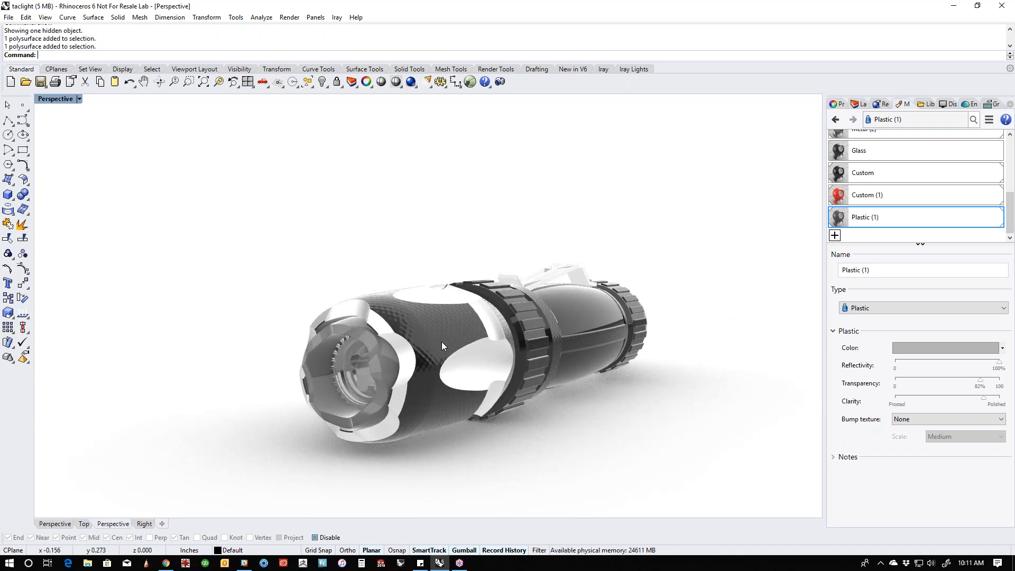
pyautogui.click(453, 335)
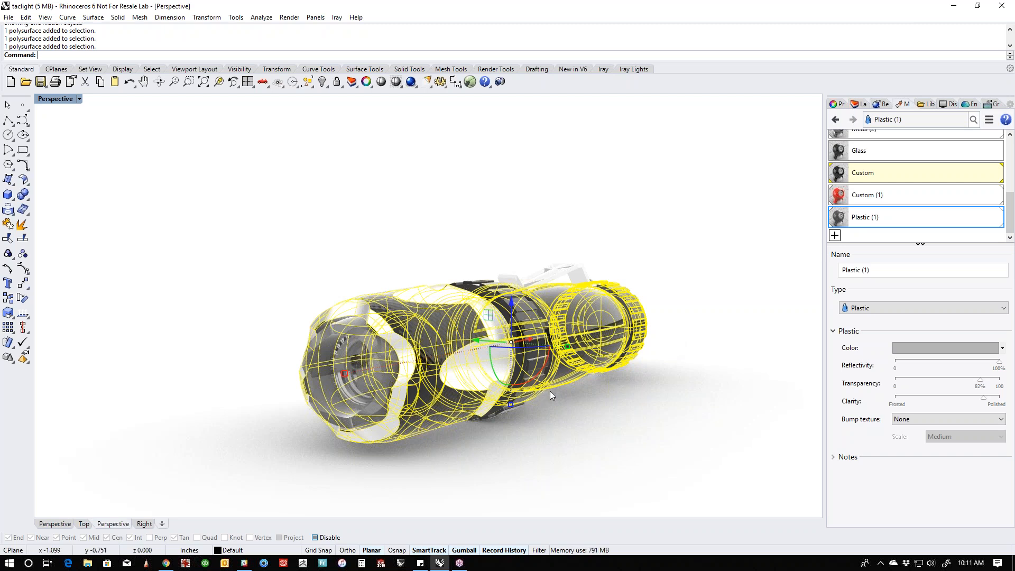
pyautogui.click(584, 420)
pyautogui.moveTo(613, 434); pyautogui.dragTo(446, 394, button='right')
pyautogui.scroll(2, 449, 366)
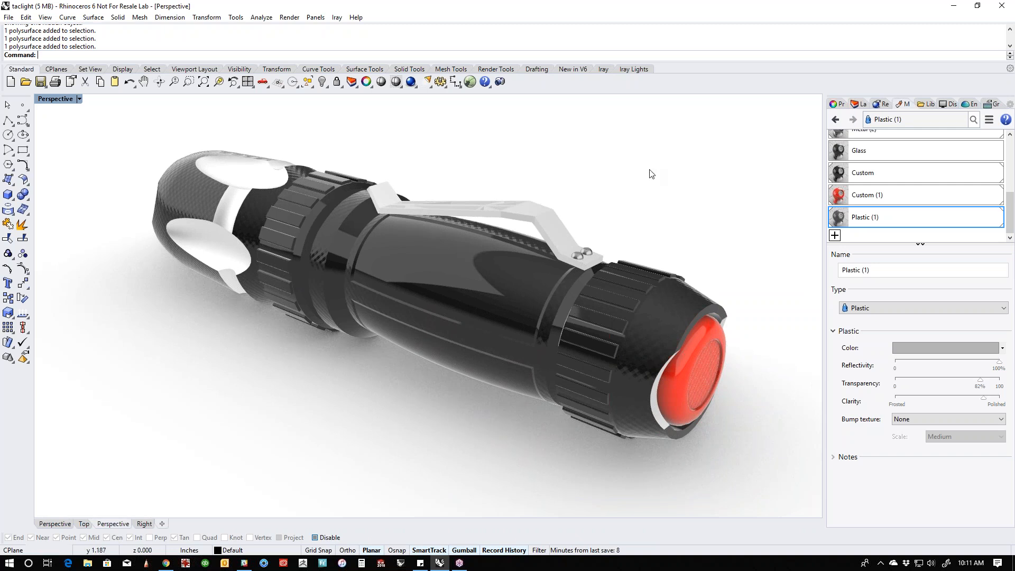
pyautogui.click(69, 100)
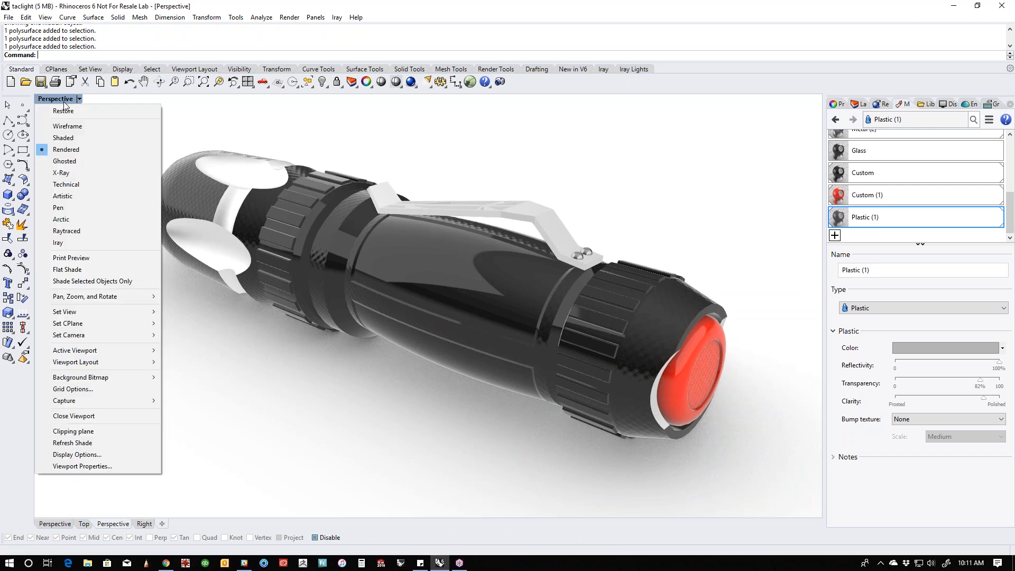
pyautogui.click(72, 231)
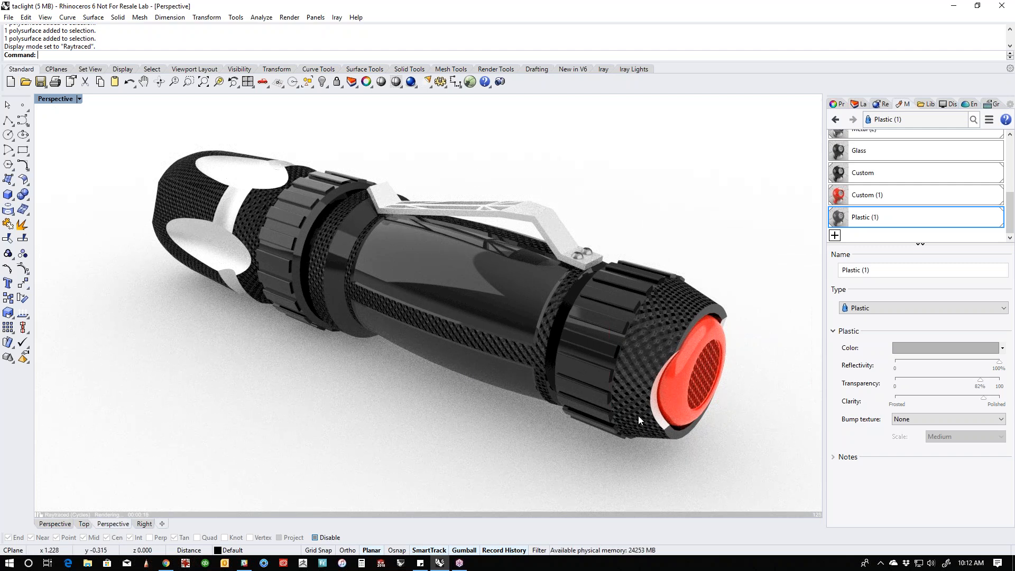
pyautogui.click(553, 224)
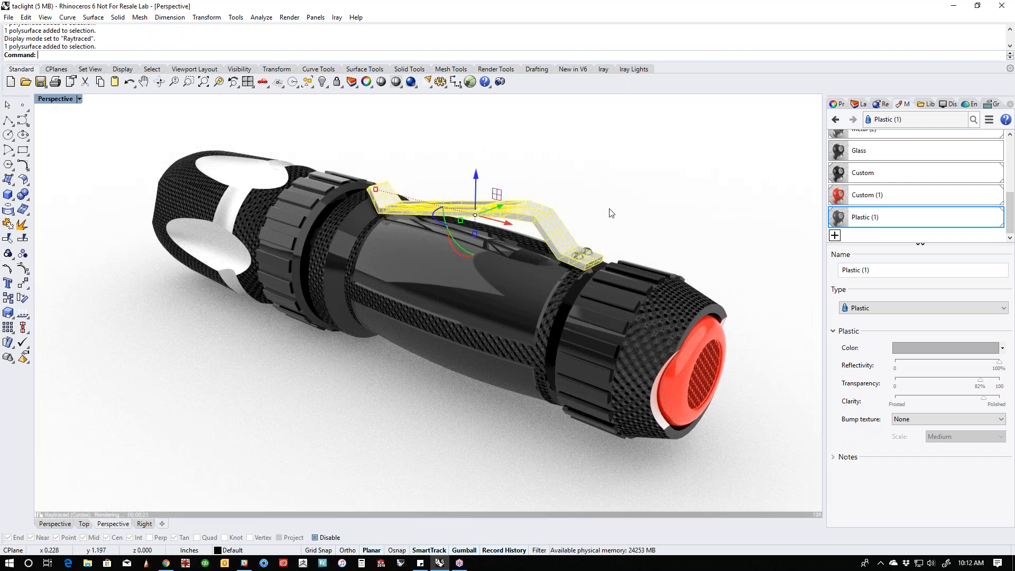
pyautogui.click(611, 213)
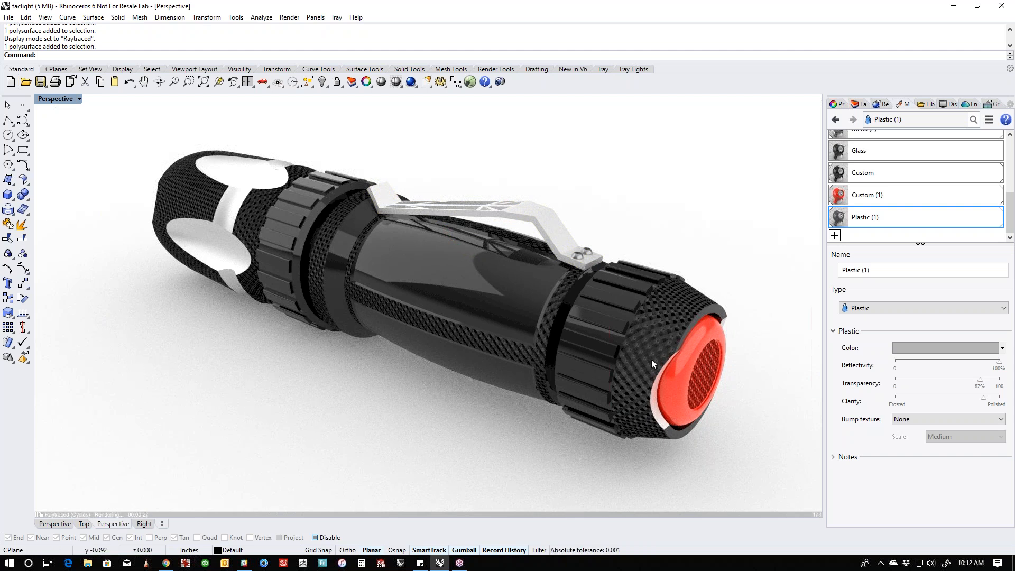
# - Set the red Custom (1) material's dot bump to 15% and the black Custom material's crosshatch bump to 40%
pyautogui.click(897, 195)
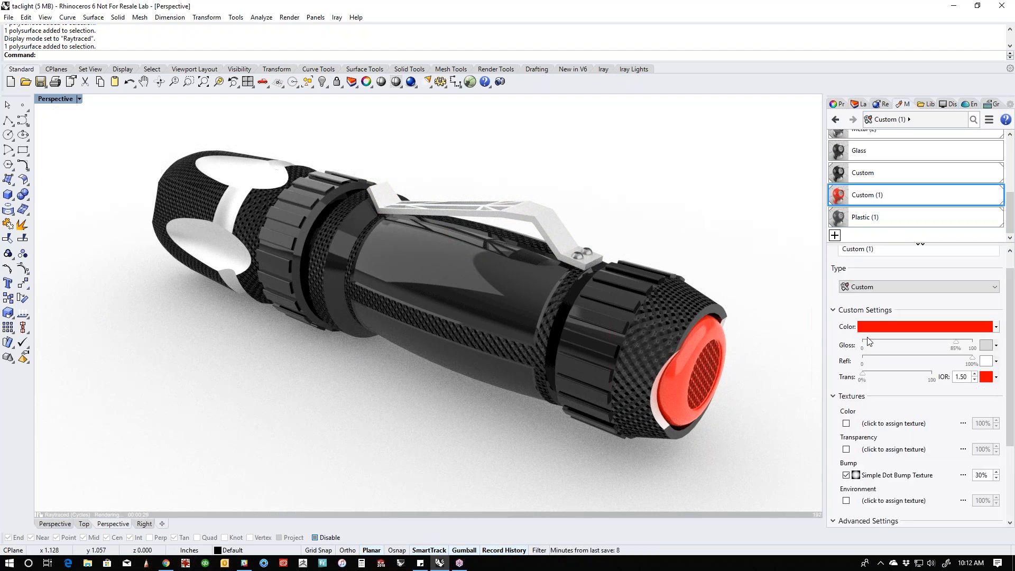
pyautogui.click(984, 478)
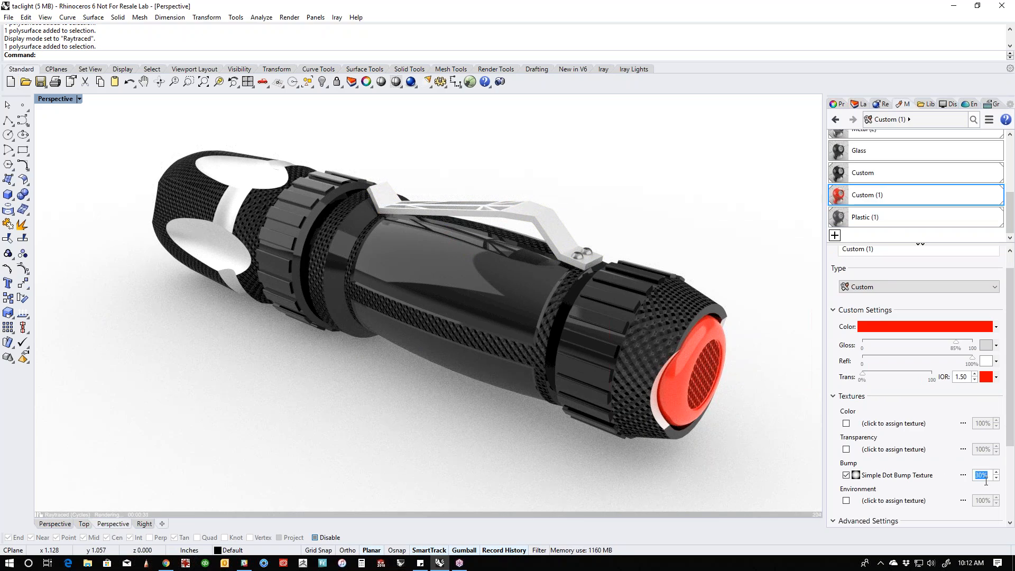
pyautogui.write('15')
pyautogui.press('Return')
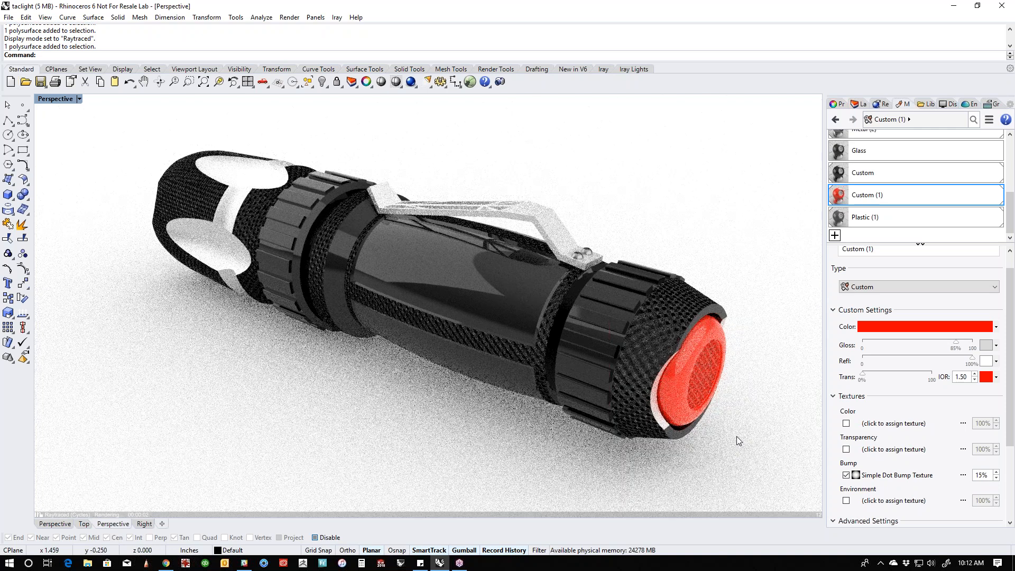
pyautogui.click(878, 174)
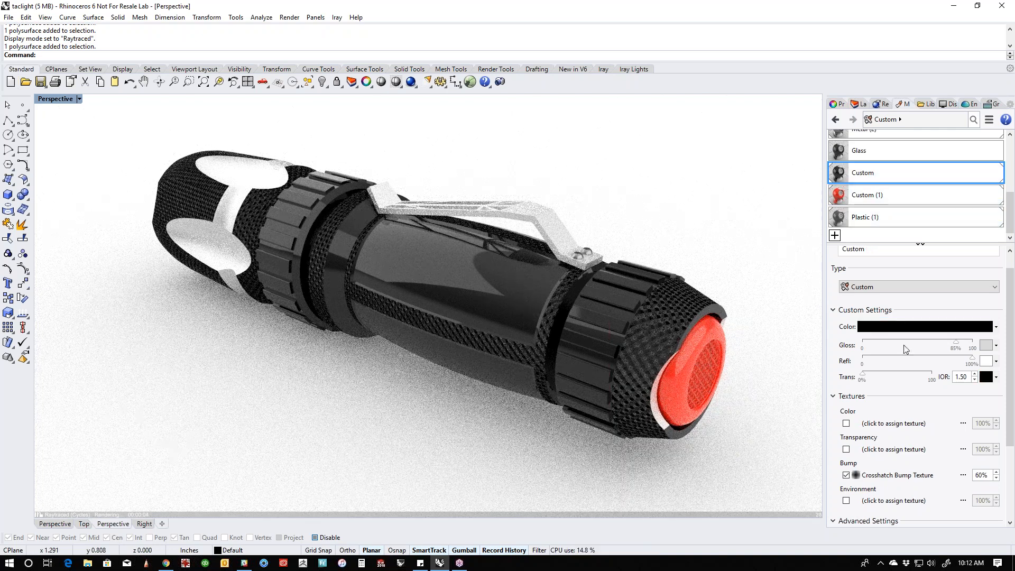
pyautogui.click(982, 475)
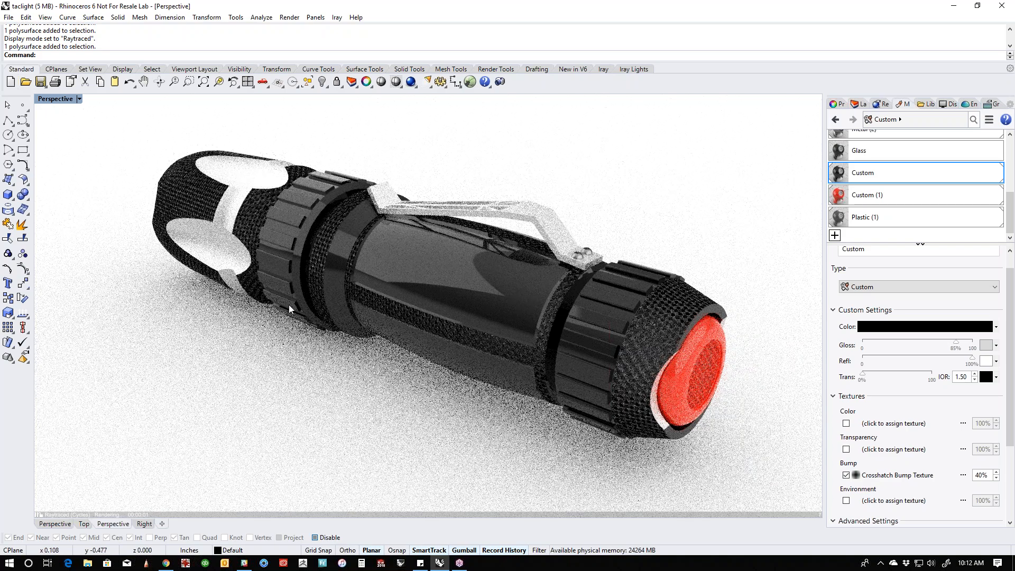
# - Assign the black Paint material to the smooth neck surface between the head and its ribbed grip ring, and clear the selection
pyautogui.click(251, 217)
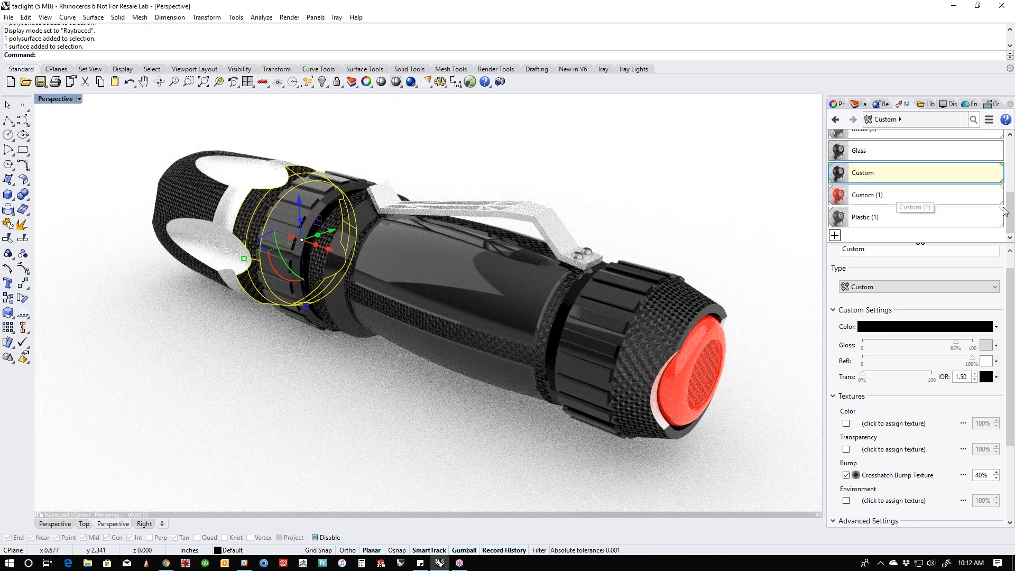
pyautogui.moveTo(1010, 211); pyautogui.dragTo(1011, 150)
pyautogui.click(912, 172)
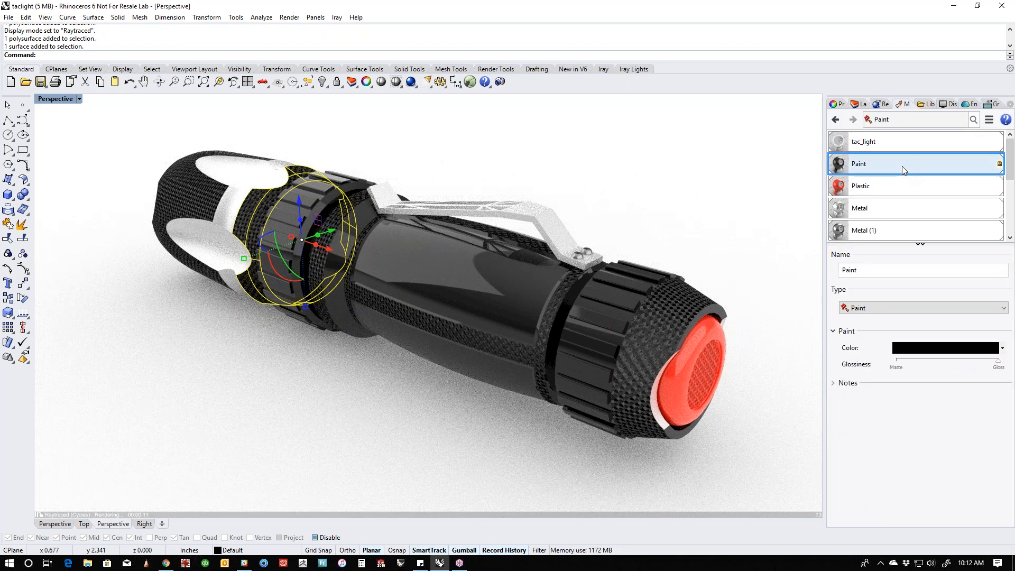
pyautogui.rightClick(911, 168)
pyautogui.click(913, 176)
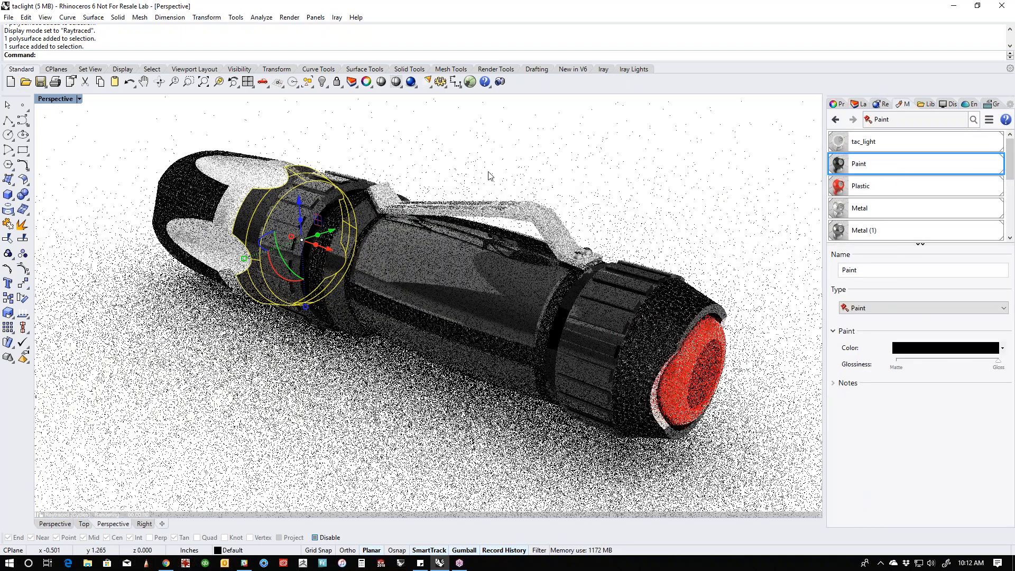
pyautogui.click(486, 173)
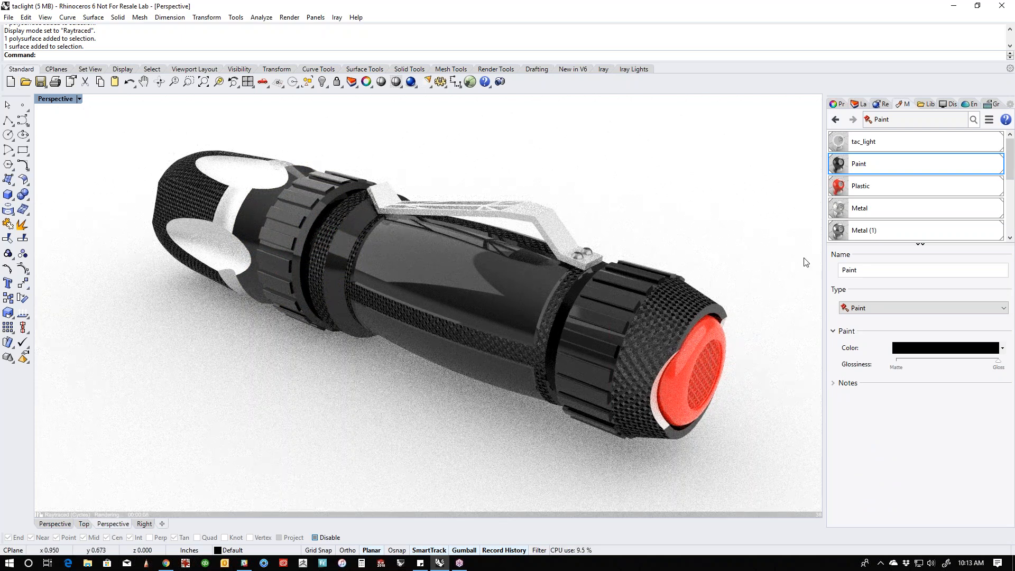
# - Set the black Custom material's crosshatch bump strength to 20%
pyautogui.moveTo(1009, 176); pyautogui.dragTo(1008, 235)
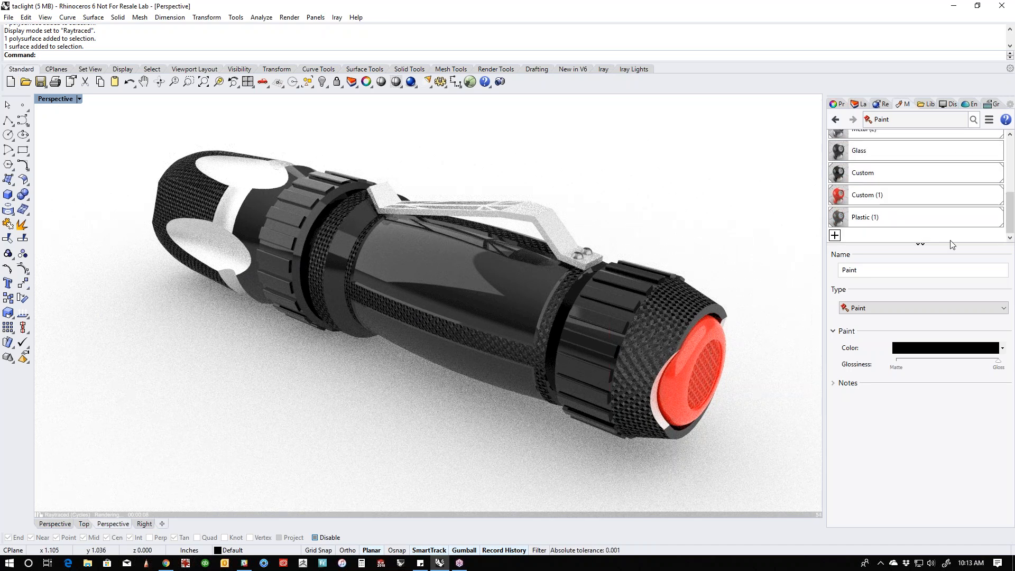
pyautogui.click(889, 173)
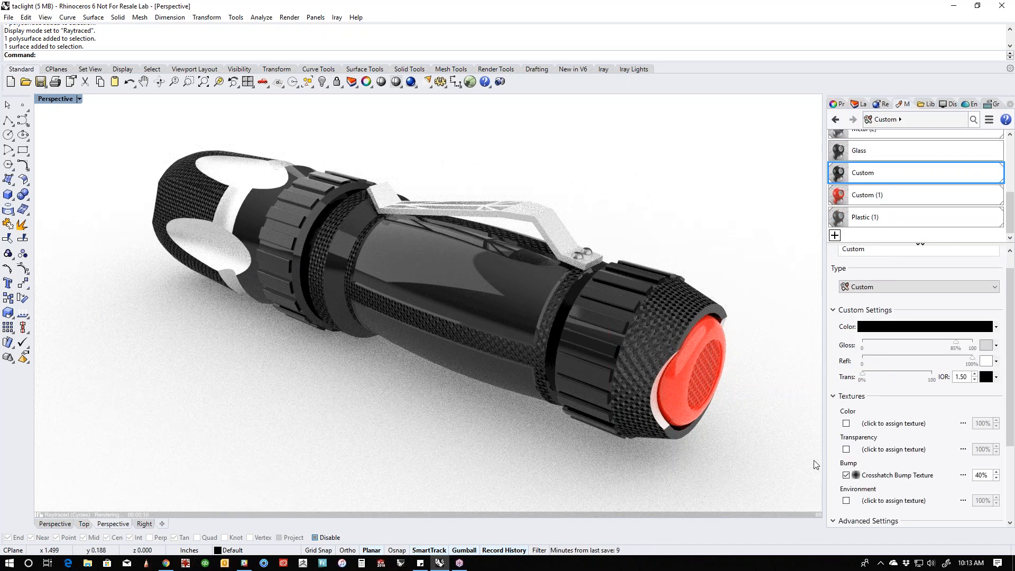
pyautogui.scroll(-2, 947, 481)
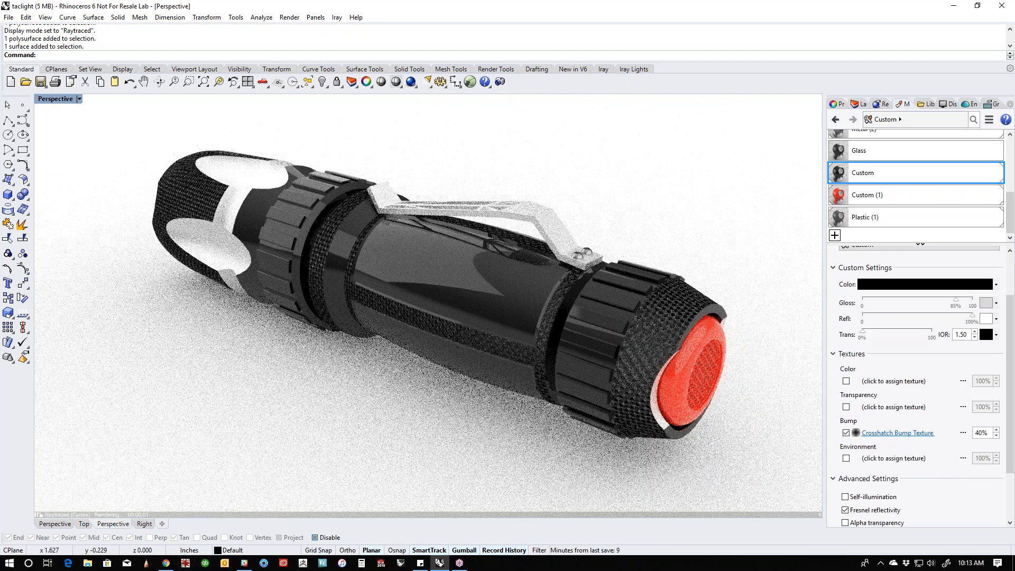
pyautogui.doubleClick(981, 433)
pyautogui.write('20')
pyautogui.press('Return')
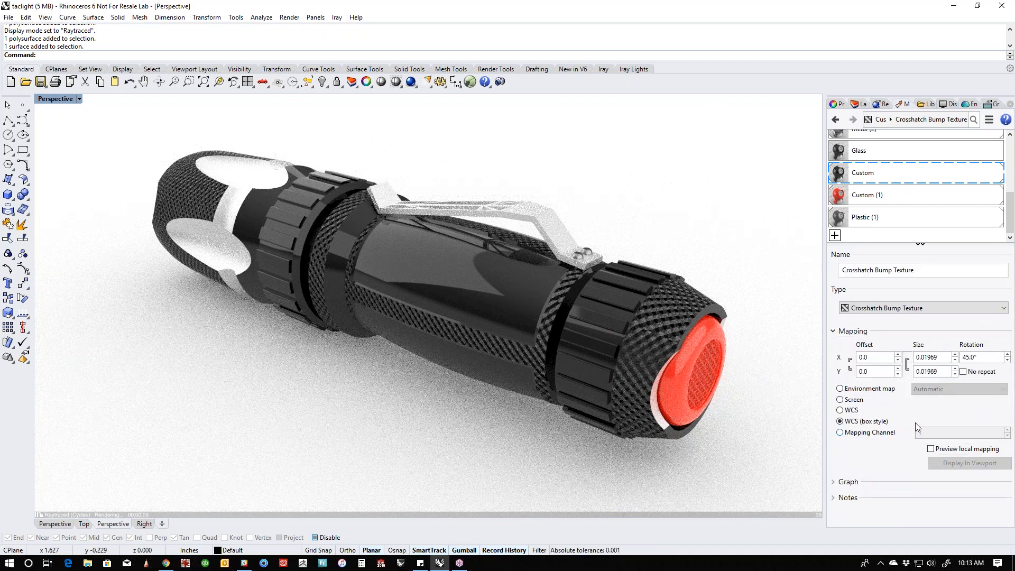
# - Set the mapping size of the Custom material's Crosshatch Bump Texture to 0.005 in X and Y
pyautogui.click(945, 357)
pyautogui.write('.005')
pyautogui.click(941, 372)
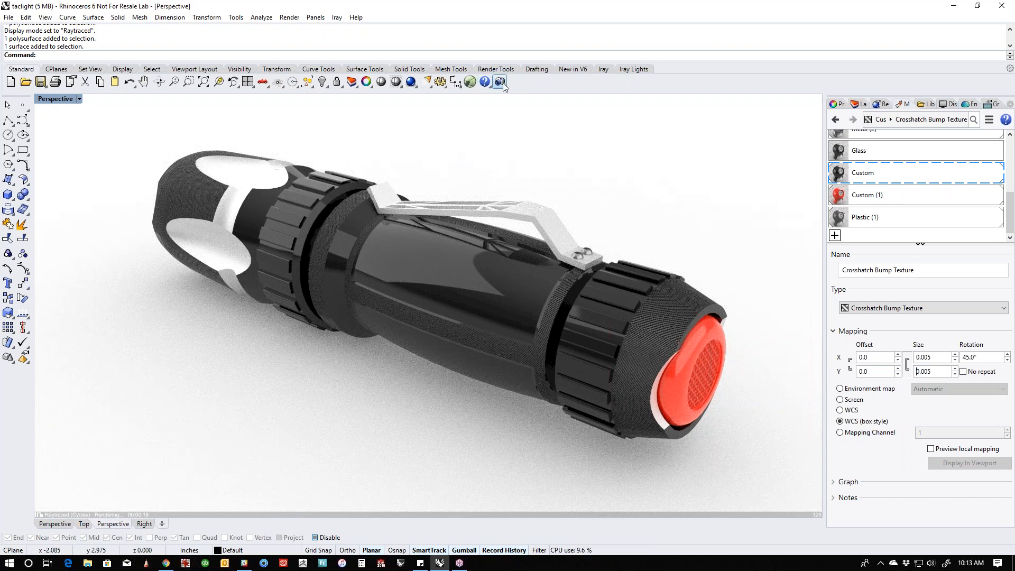
# - Set the Perspective camera's lens length to 35 and frame the flashlight closely from its lens end
pyautogui.moveTo(444, 391); pyautogui.dragTo(519, 387, button='right')
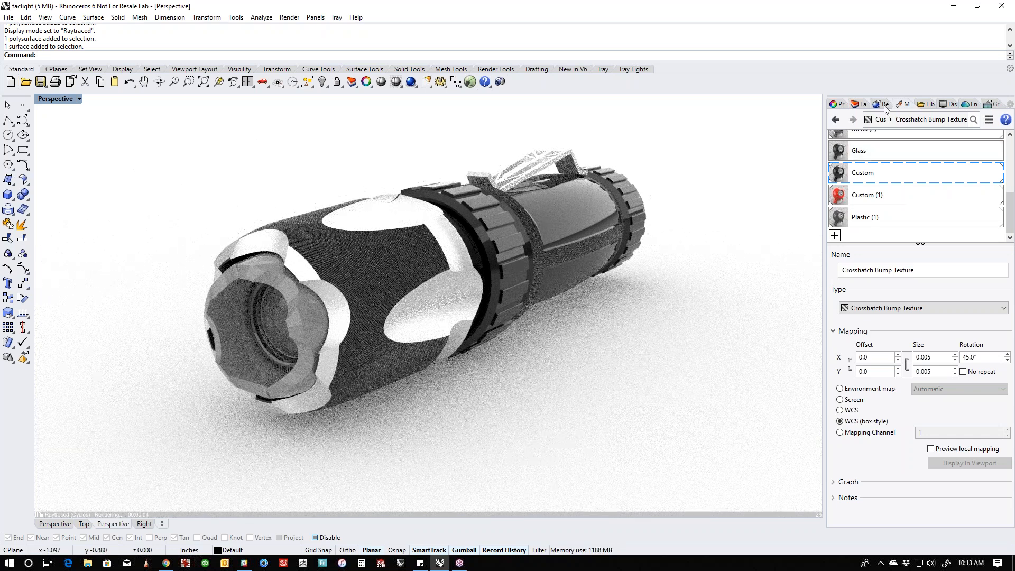
pyautogui.click(840, 106)
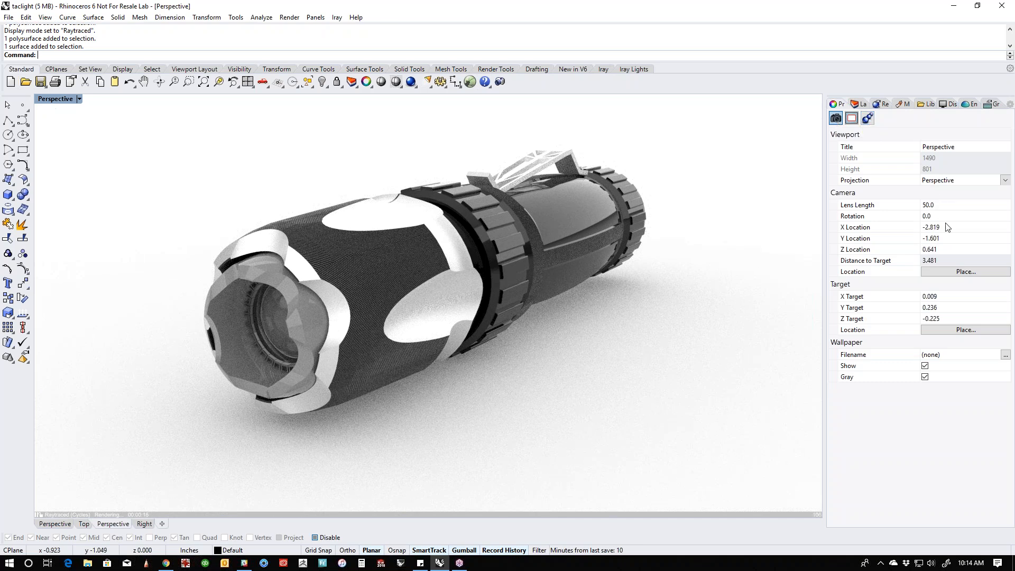
pyautogui.click(935, 207)
pyautogui.write('35')
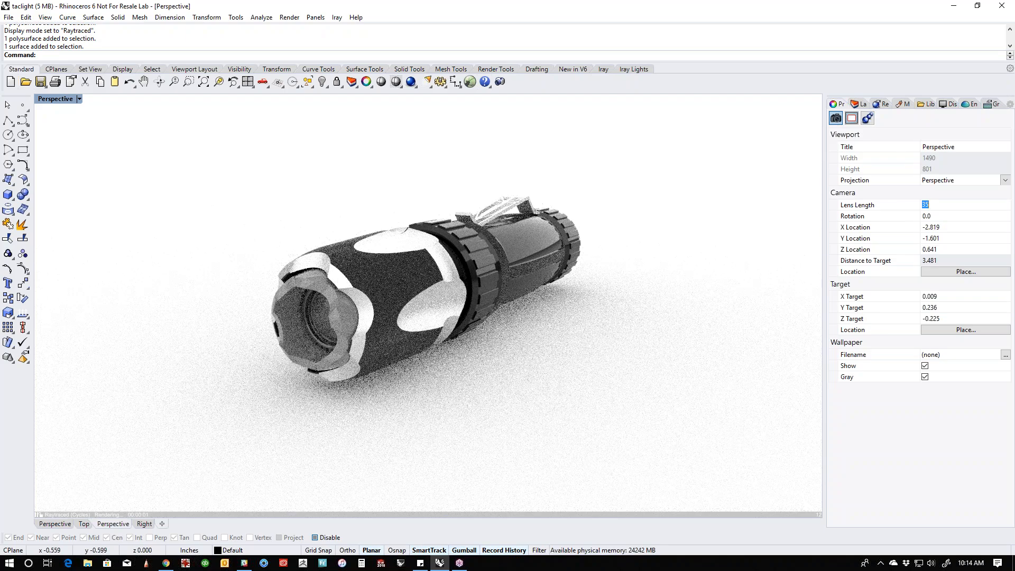
pyautogui.scroll(1, 535, 296)
pyautogui.scroll(1, 534, 295)
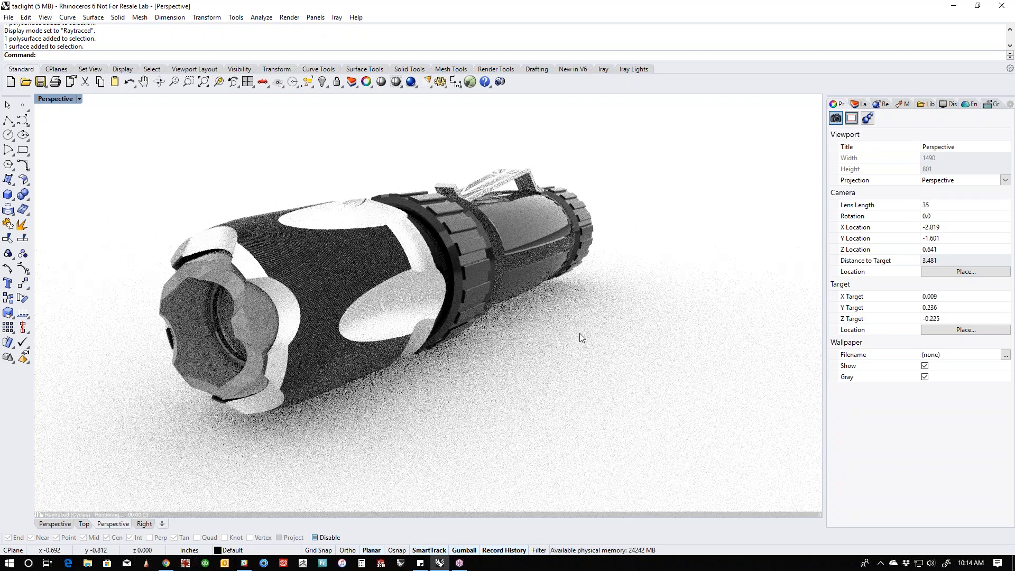
pyautogui.moveTo(628, 332)
pyautogui.keyDown('shift'); pyautogui.mouseDown(button='right')
pyautogui.moveTo(651, 333)
pyautogui.moveTo(641, 333)
pyautogui.mouseUp(button='right'); pyautogui.keyUp('shift')
pyautogui.scroll(1, 640, 332)
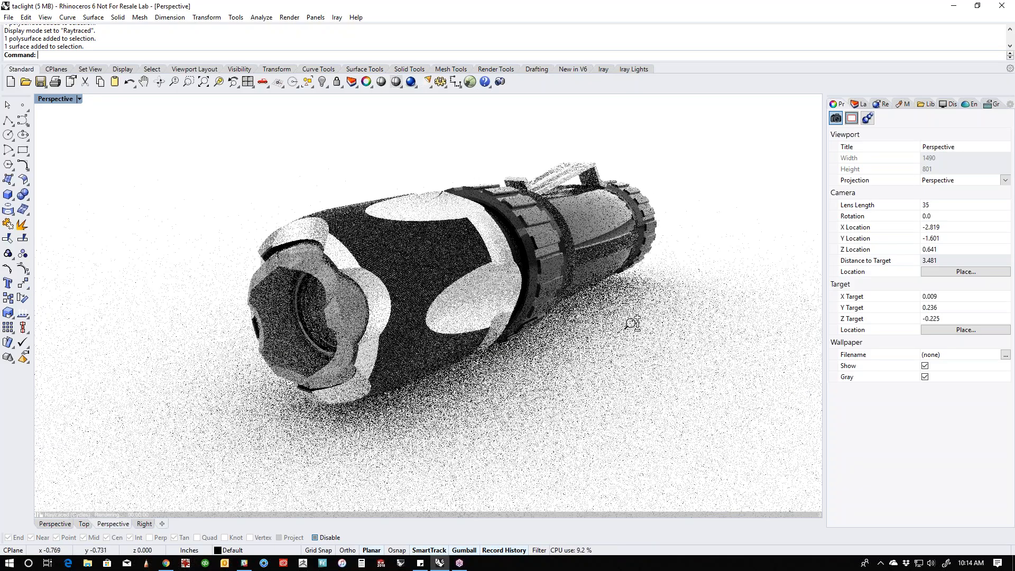
pyautogui.scroll(1, 632, 324)
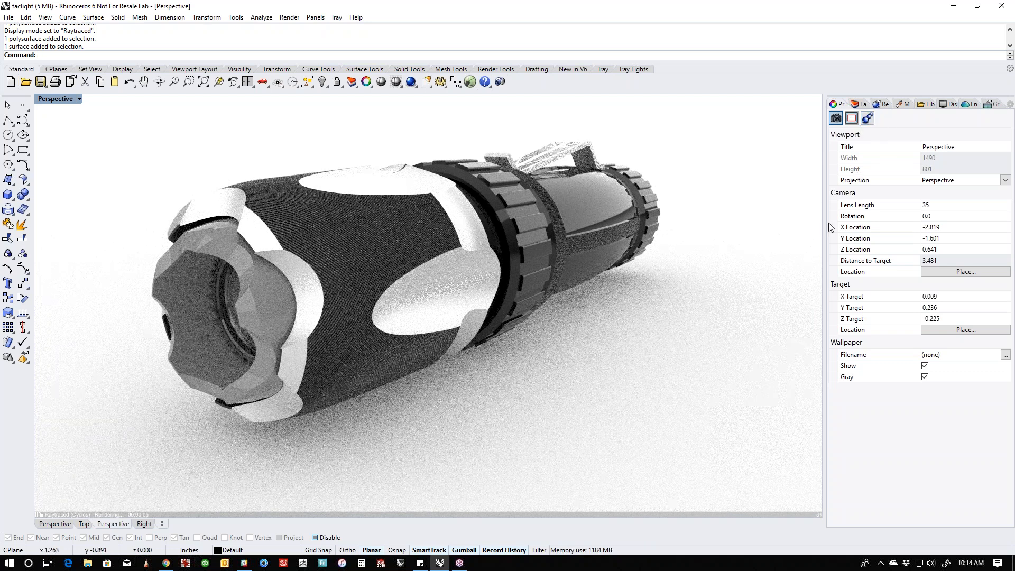
# - Enable manual focus for the Perspective view and pick focus points on the flashlight's head and front grip ring
pyautogui.click(867, 118)
pyautogui.click(838, 167)
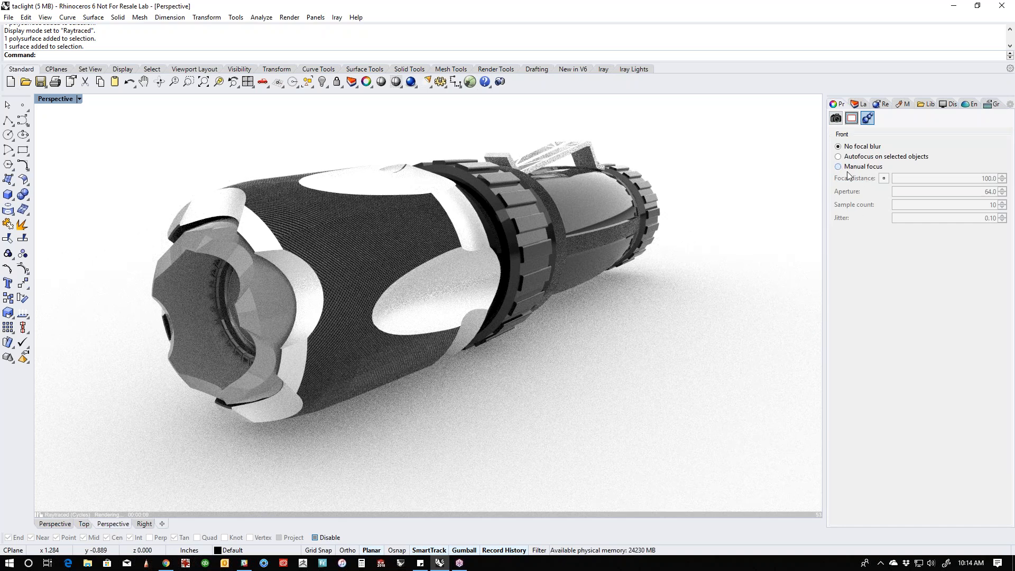
pyautogui.click(884, 178)
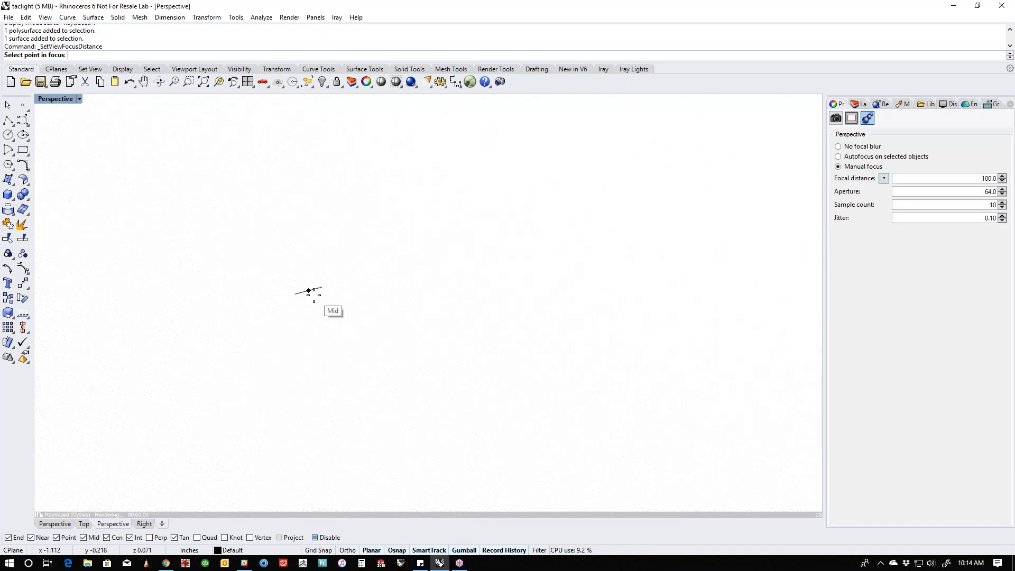
pyautogui.click(311, 291)
pyautogui.click(529, 232)
pyautogui.click(532, 232)
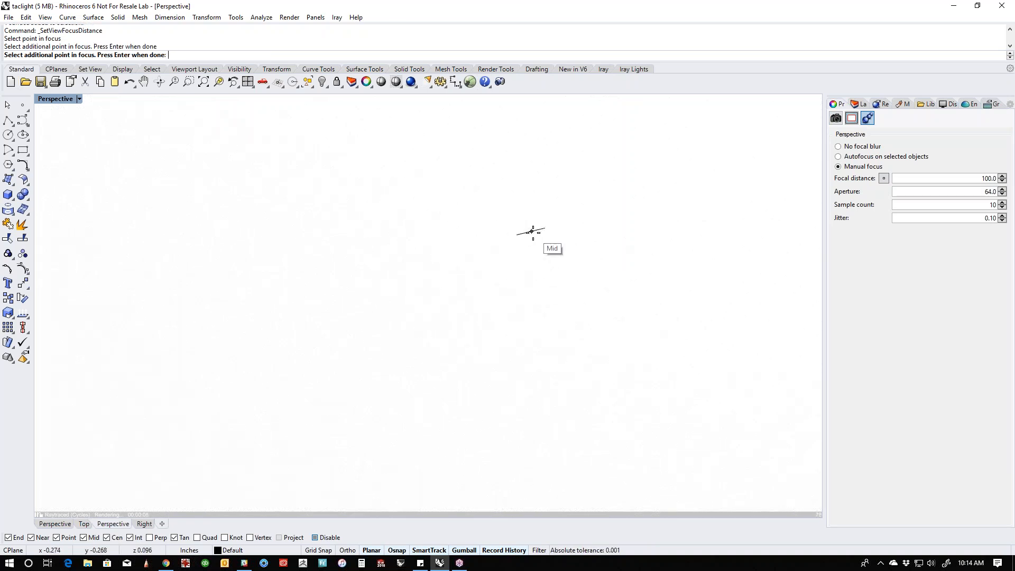
pyautogui.press('Return')
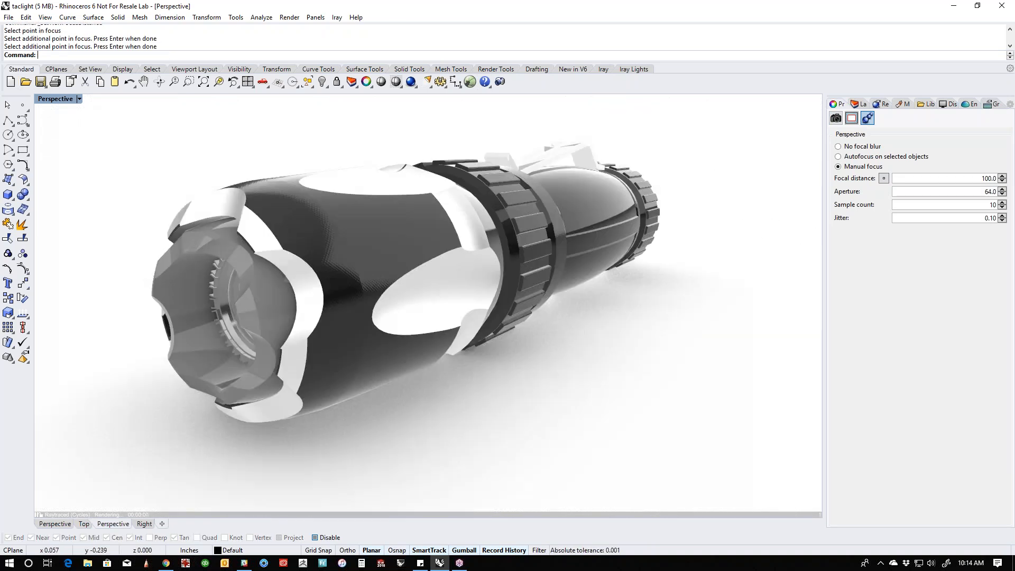
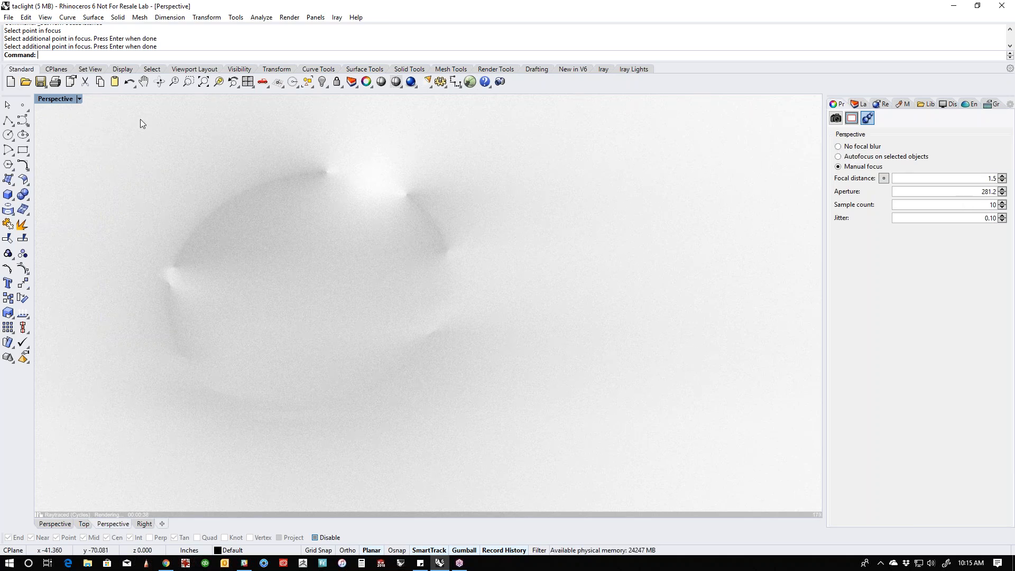
# - Switch the viewport to Rendered and set the focal distance by picking focus points on the flashlight's front bezel and tail end
pyautogui.click(58, 102)
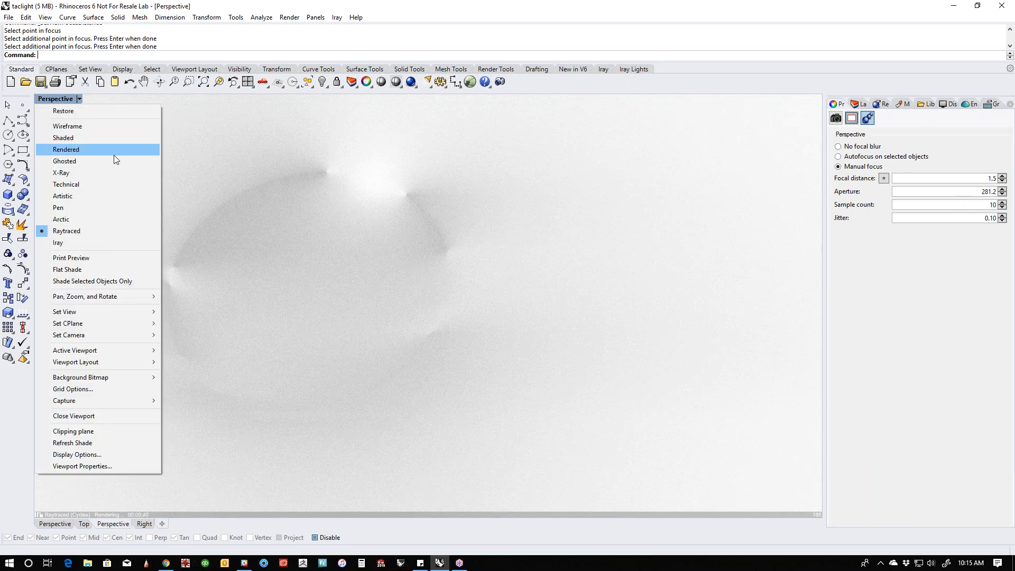
pyautogui.click(68, 149)
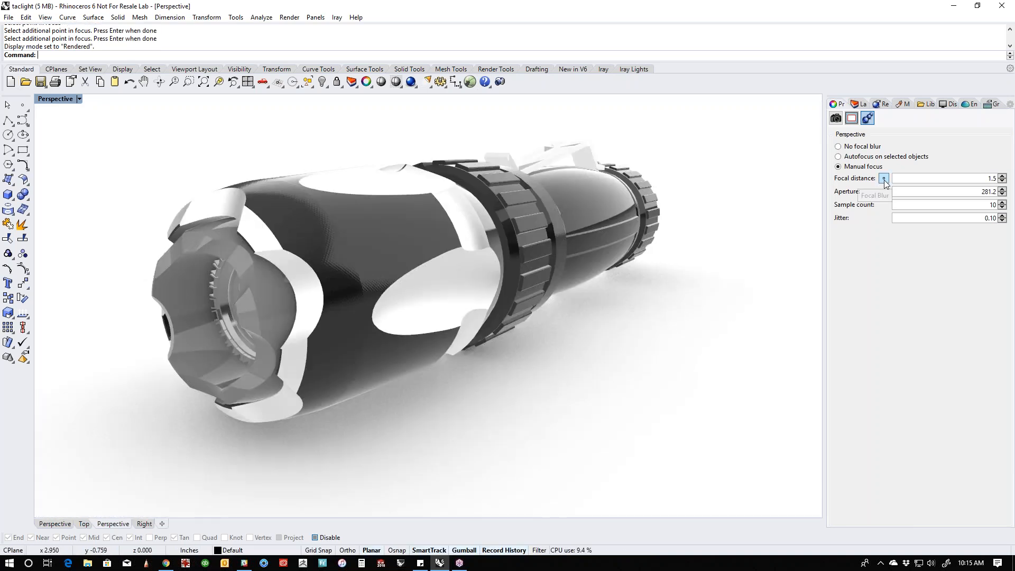
pyautogui.click(883, 179)
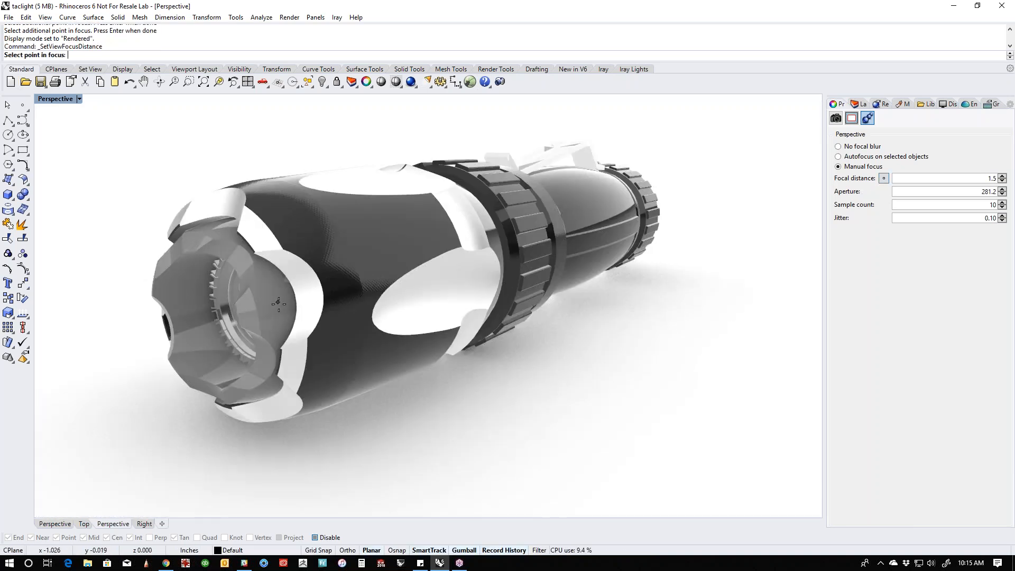
pyautogui.click(281, 349)
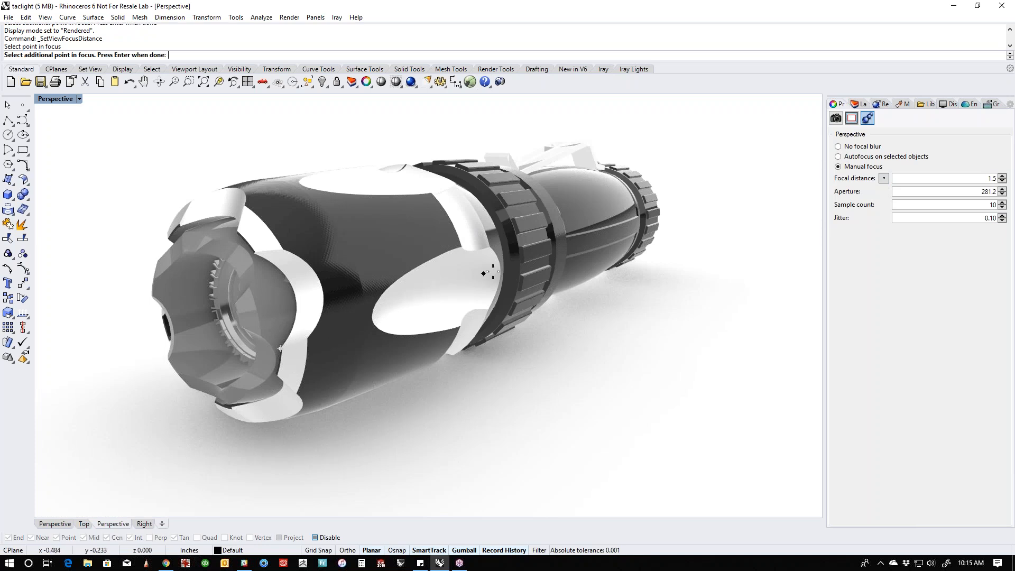
pyautogui.click(638, 216)
pyautogui.press('Return')
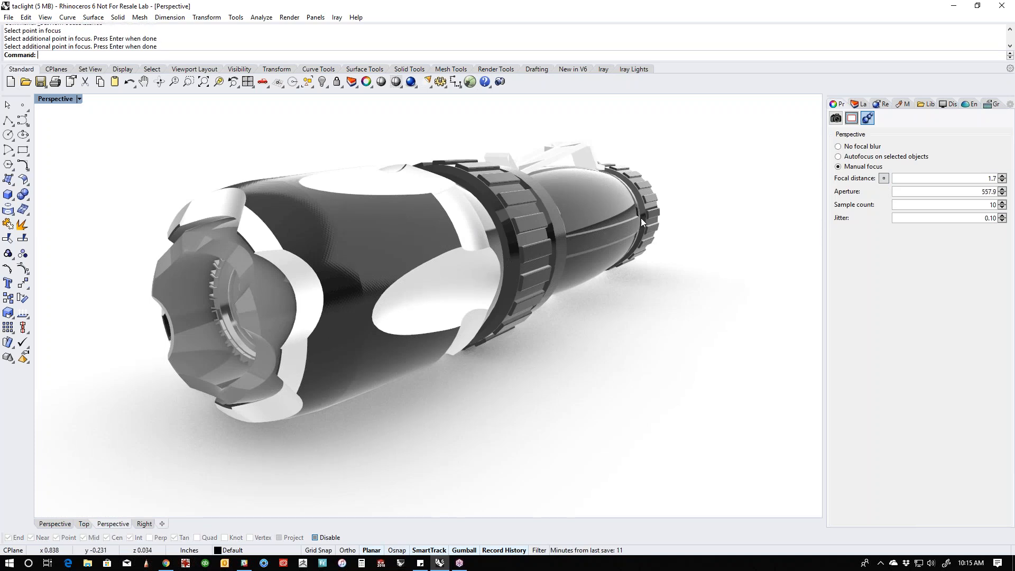
# - Set the focal blur aperture to 64 and preview the result in Raytraced display mode
pyautogui.doubleClick(974, 193)
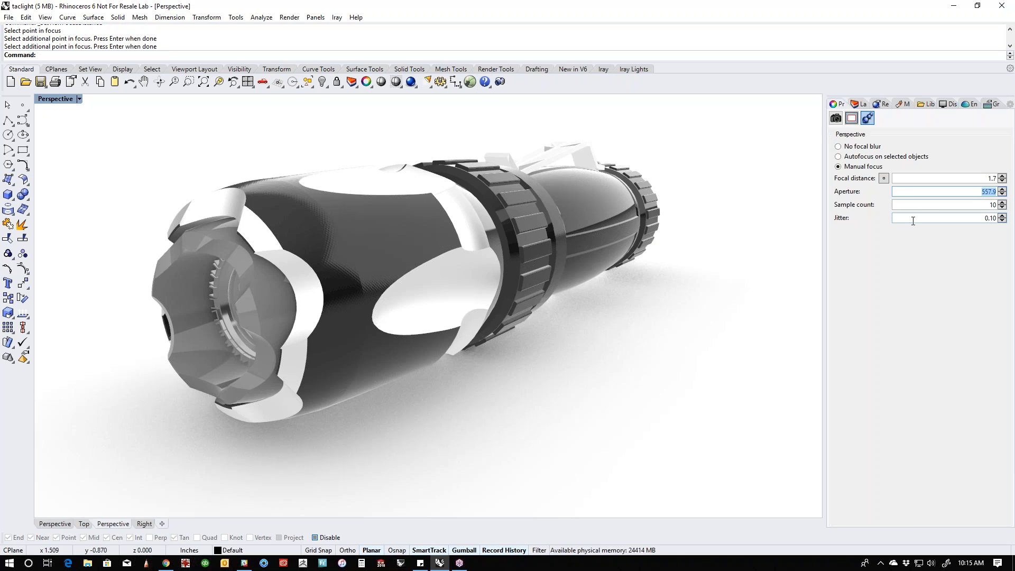
pyautogui.write('64.0')
pyautogui.click(58, 99)
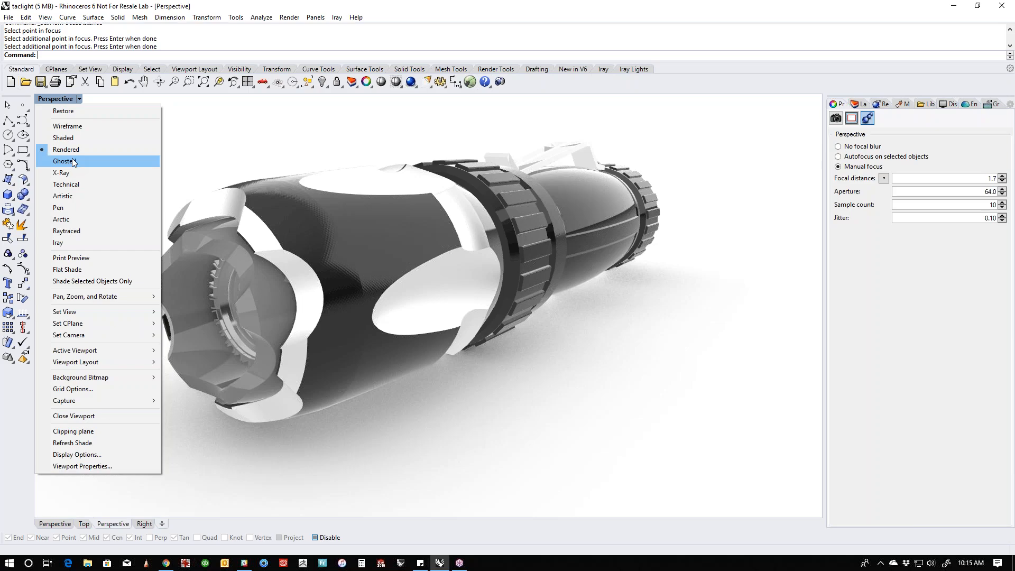
pyautogui.click(67, 232)
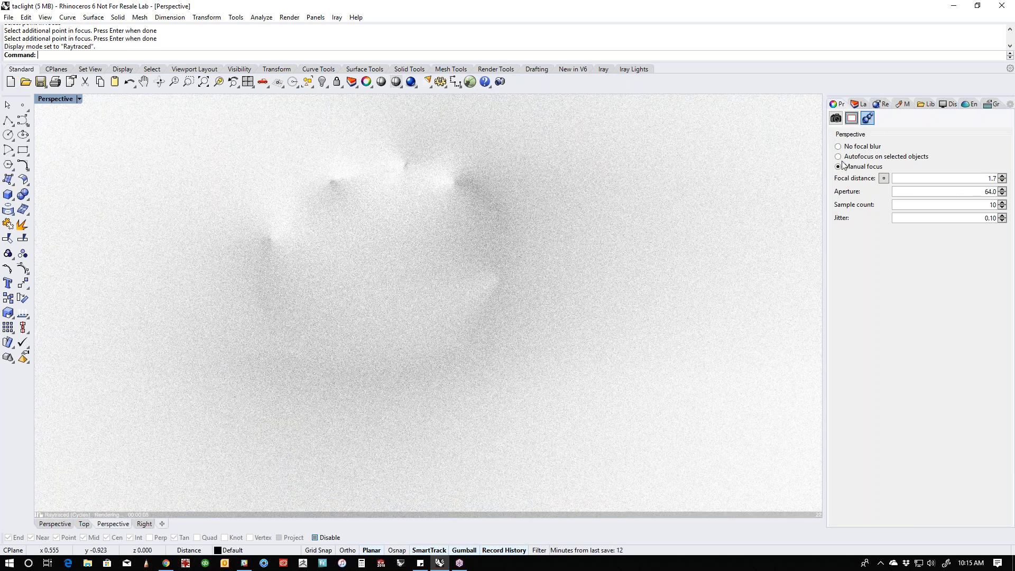
# - In Rendered mode, pick a single focus point near the flashlight's front bezel and preview the blur in Raytraced mode
pyautogui.click(59, 100)
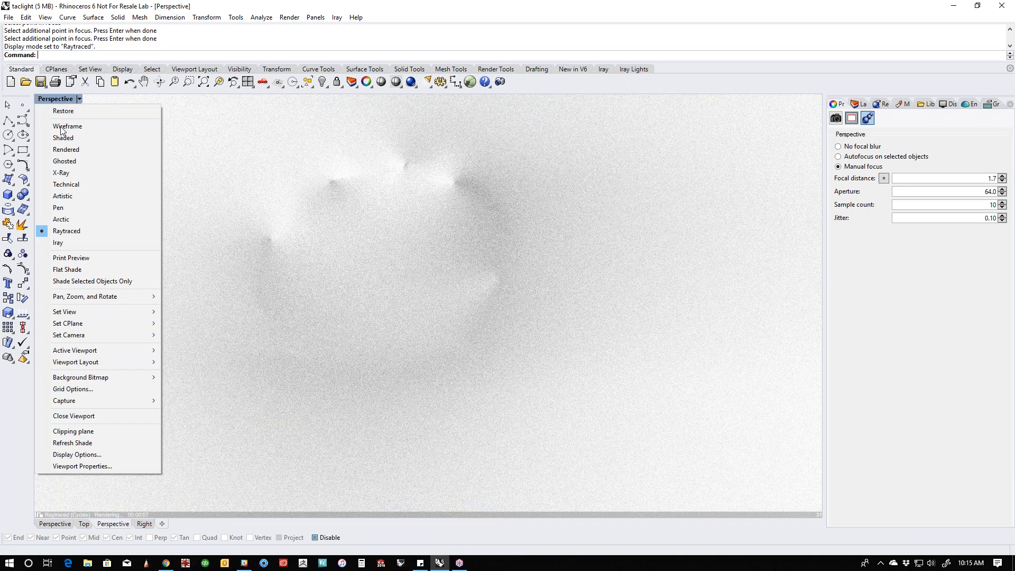
pyautogui.click(66, 149)
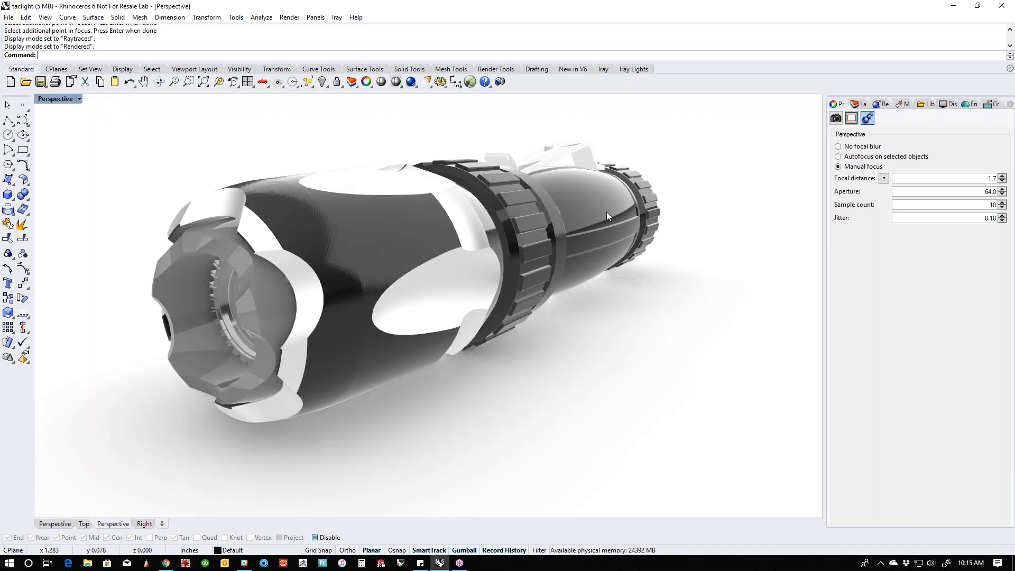
pyautogui.click(884, 178)
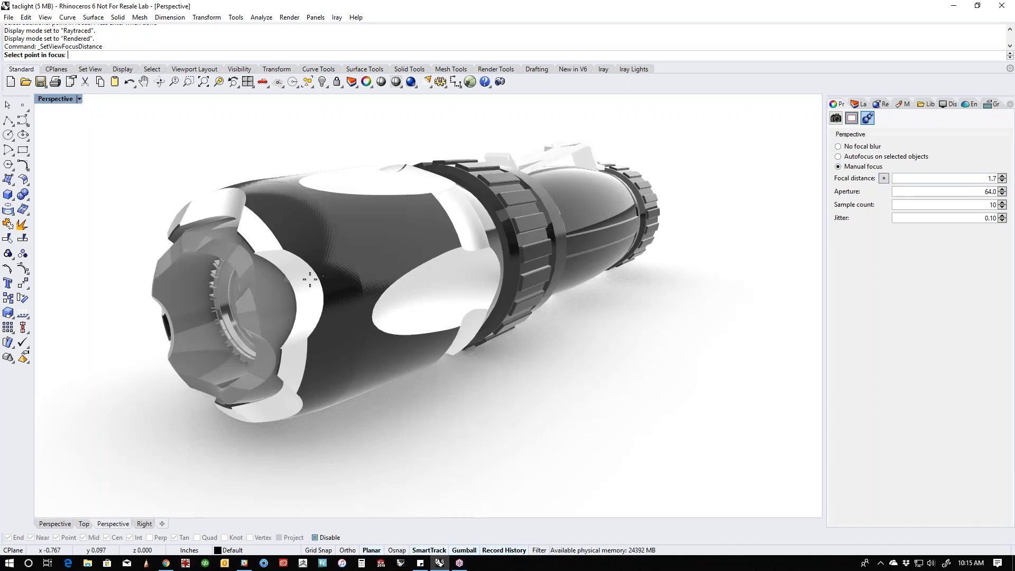
pyautogui.click(307, 336)
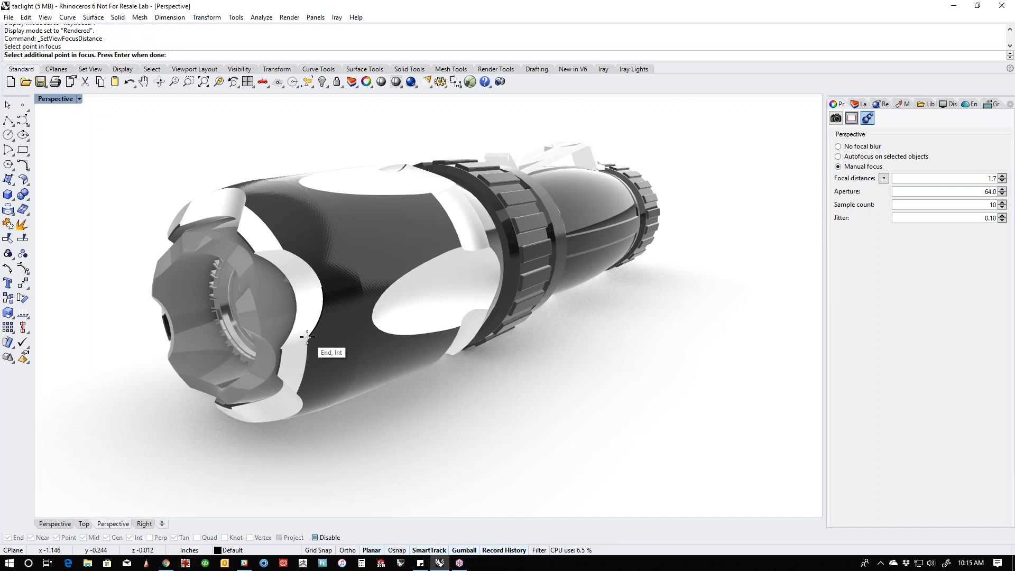
pyautogui.press('Return')
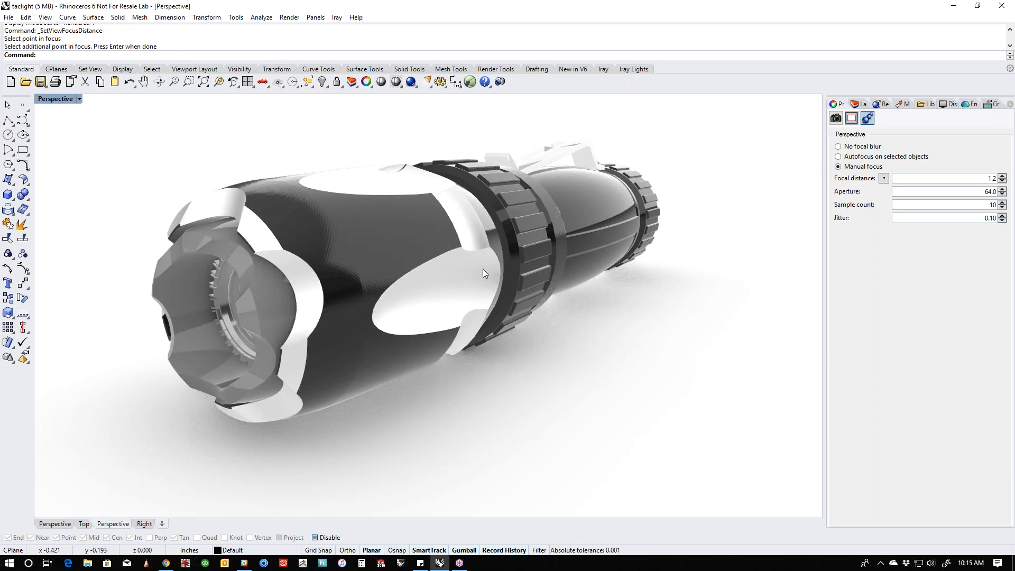
pyautogui.click(55, 99)
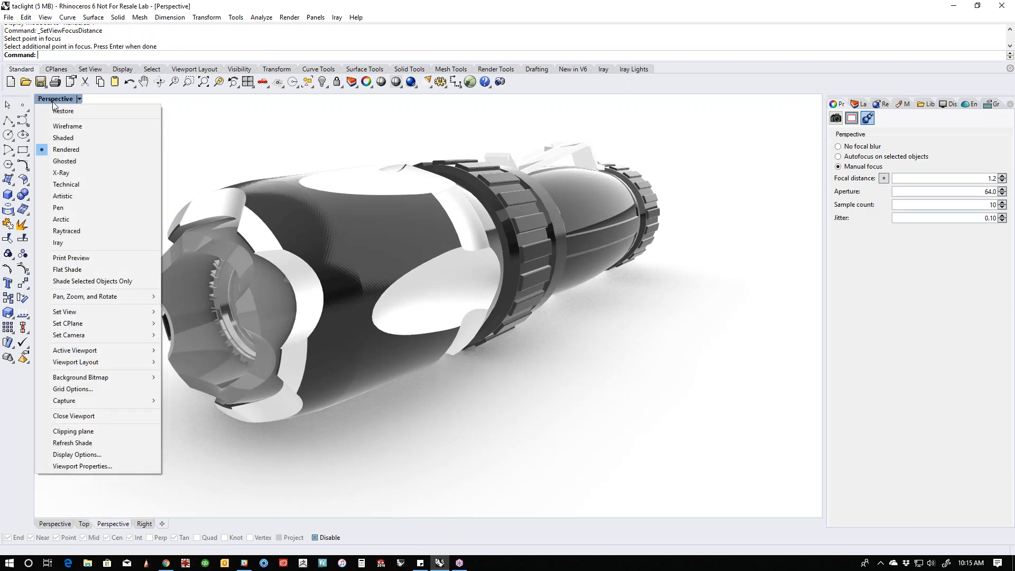
pyautogui.click(60, 231)
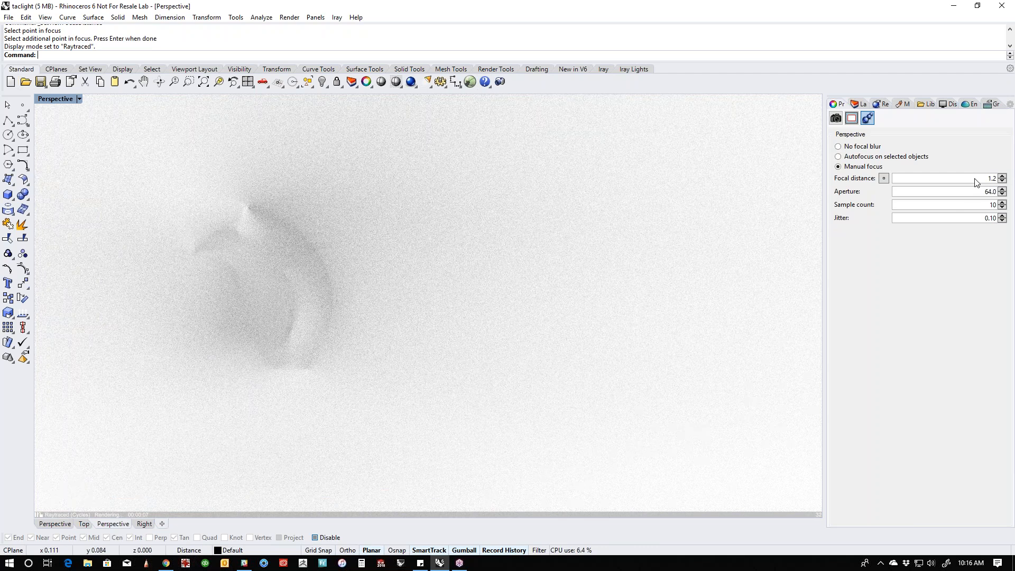
# - In Rendered mode, set the focal distance to 5 and the aperture to 64, and preview the blur in Raytraced mode
pyautogui.click(54, 99)
pyautogui.click(66, 149)
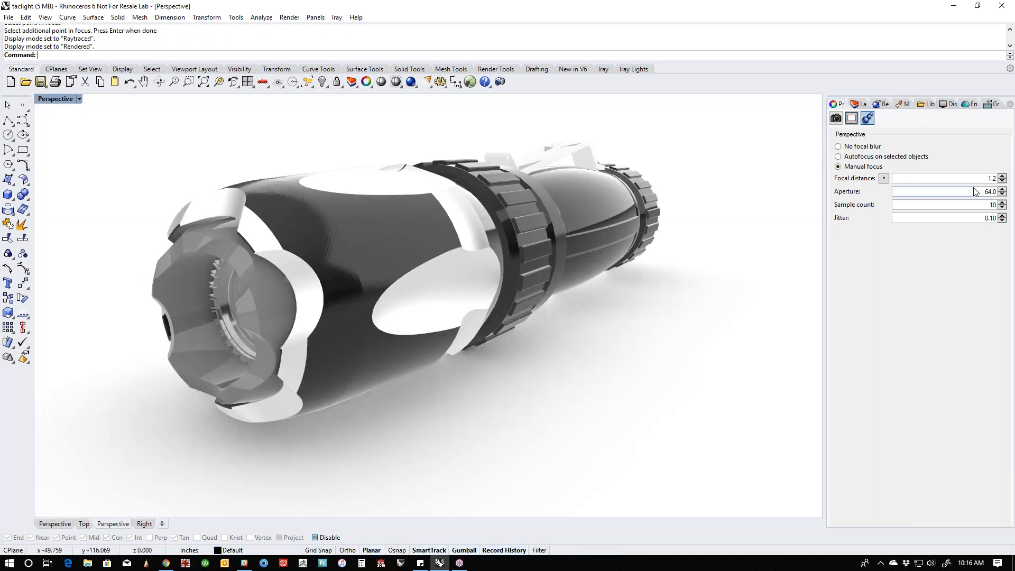
pyautogui.doubleClick(980, 179)
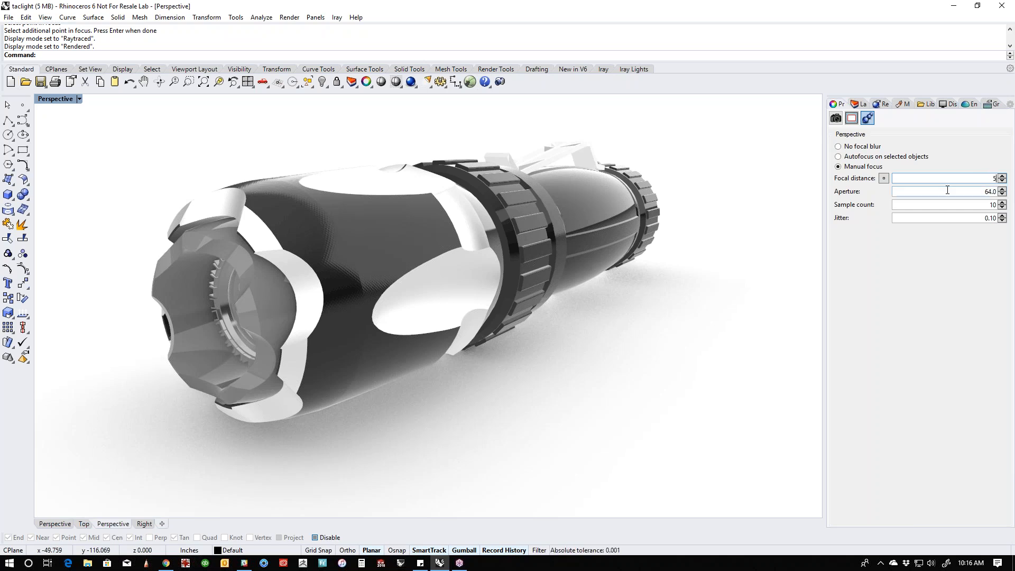
pyautogui.click(975, 195)
pyautogui.doubleClick(990, 193)
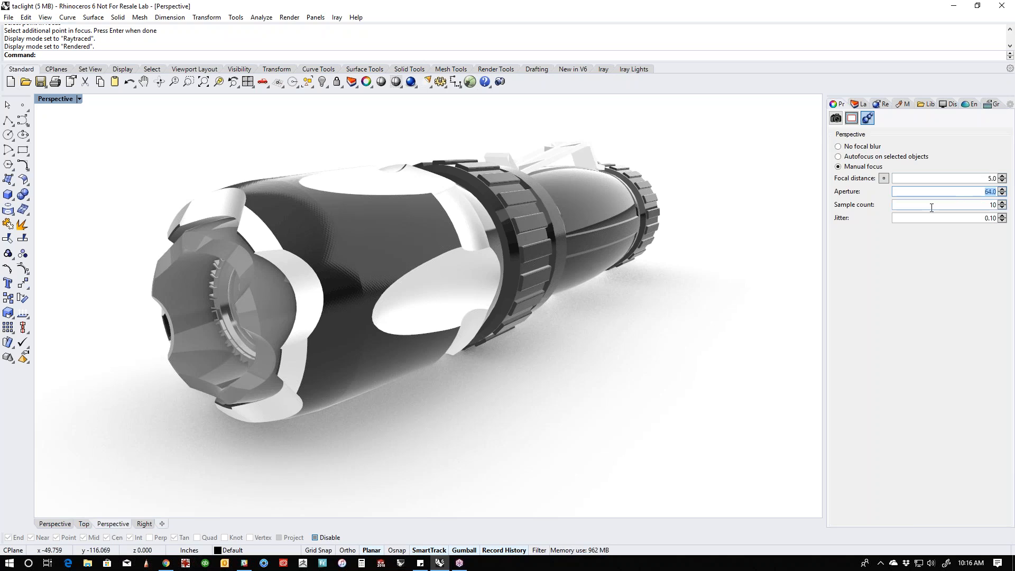
pyautogui.write('64')
pyautogui.click(58, 99)
pyautogui.click(68, 232)
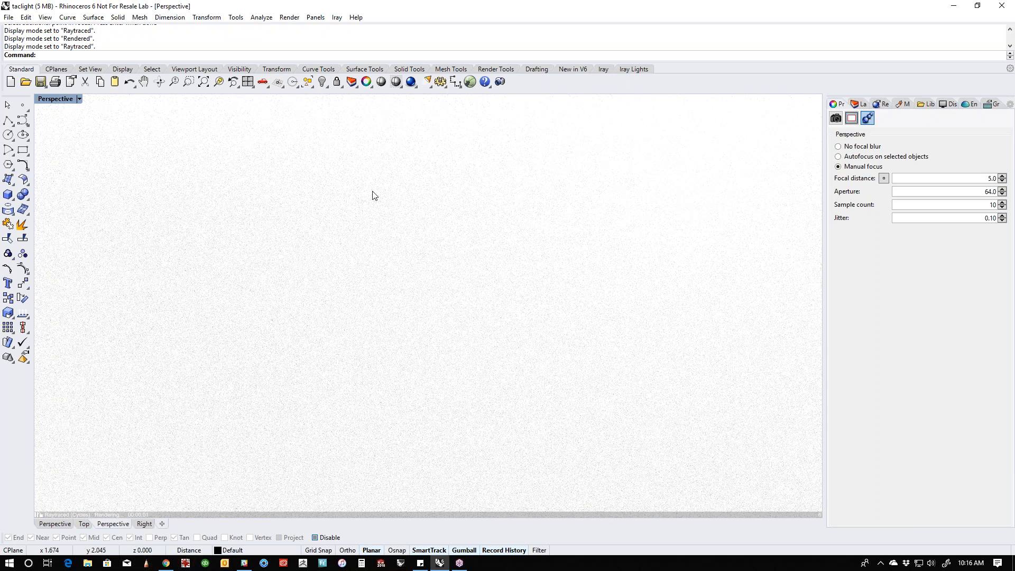
# - Return the Perspective viewport to Rendered mode and turn off its focal blur
pyautogui.click(55, 100)
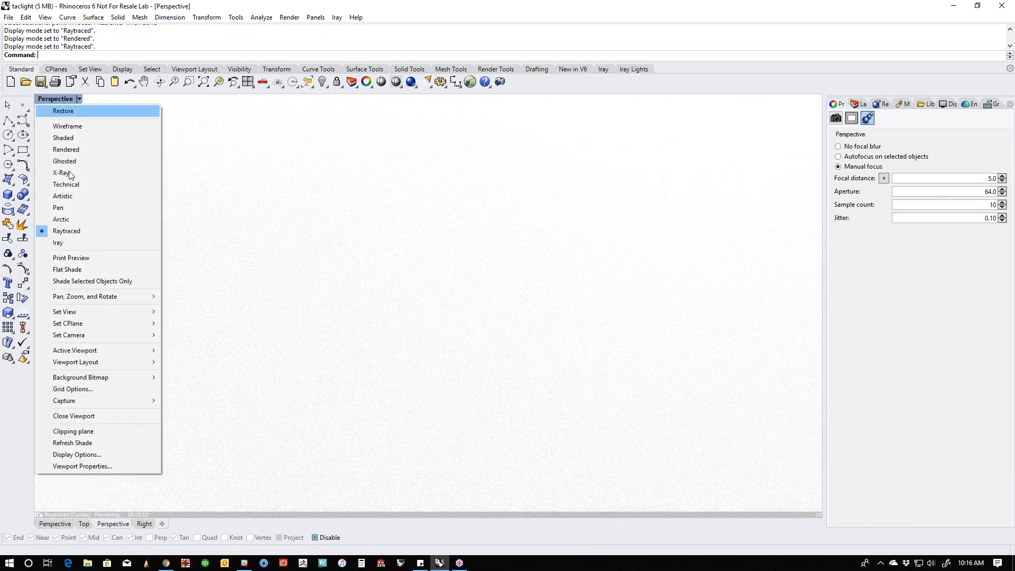
pyautogui.click(66, 150)
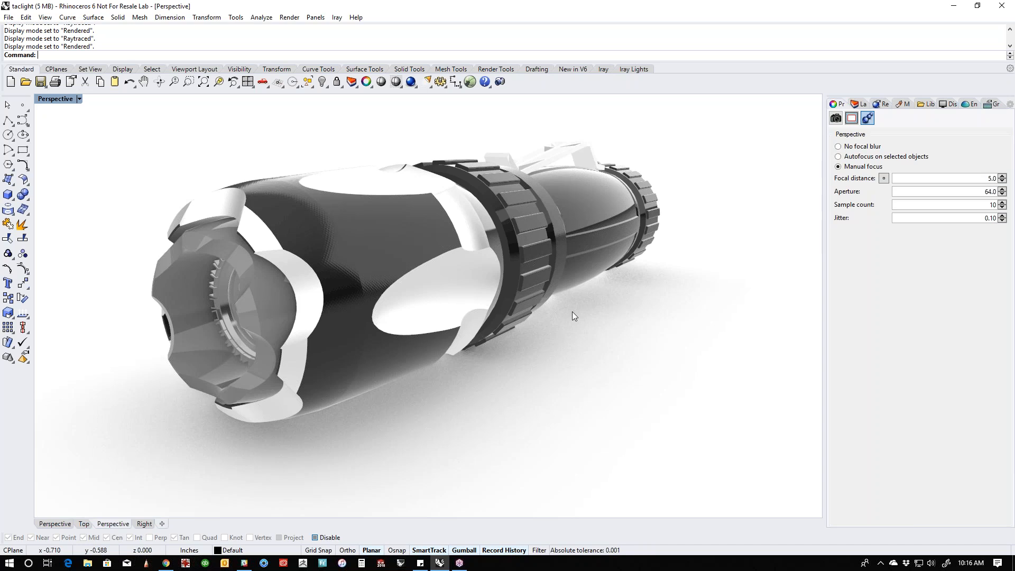
pyautogui.moveTo(510, 373); pyautogui.dragTo(371, 352, button='right')
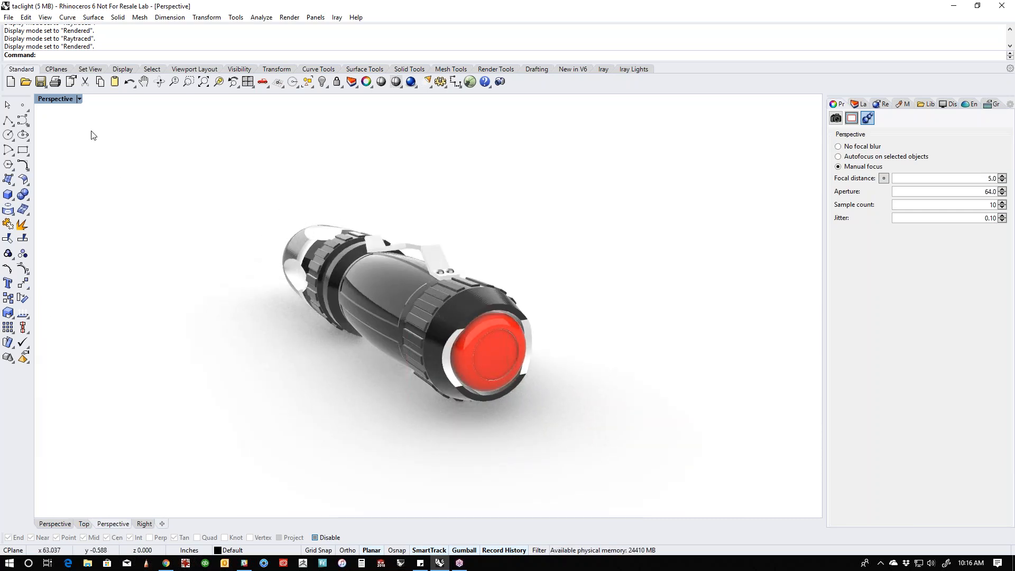
pyautogui.click(838, 146)
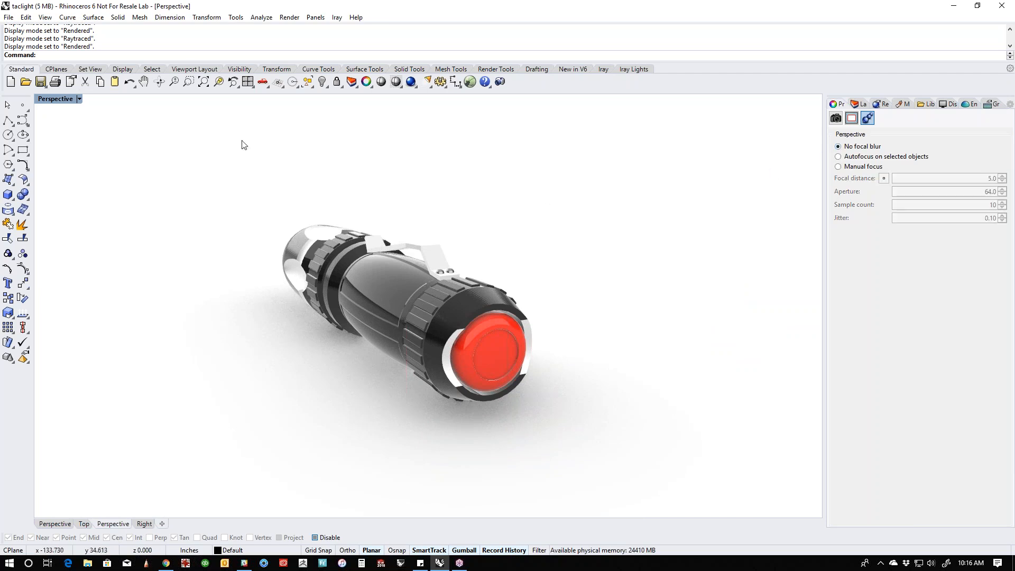
# - Turn the flashlight to a side view and save the taclight file
pyautogui.click(55, 98)
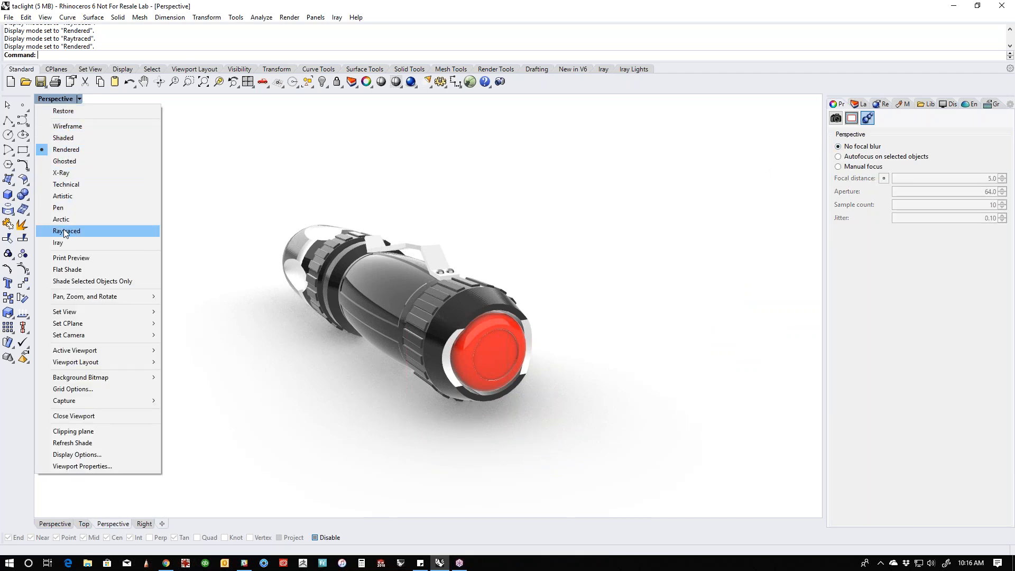
pyautogui.click(291, 267)
pyautogui.moveTo(291, 267); pyautogui.dragTo(495, 185, button='right')
pyautogui.click(460, 206)
pyautogui.hotkey('ctrl', 's')
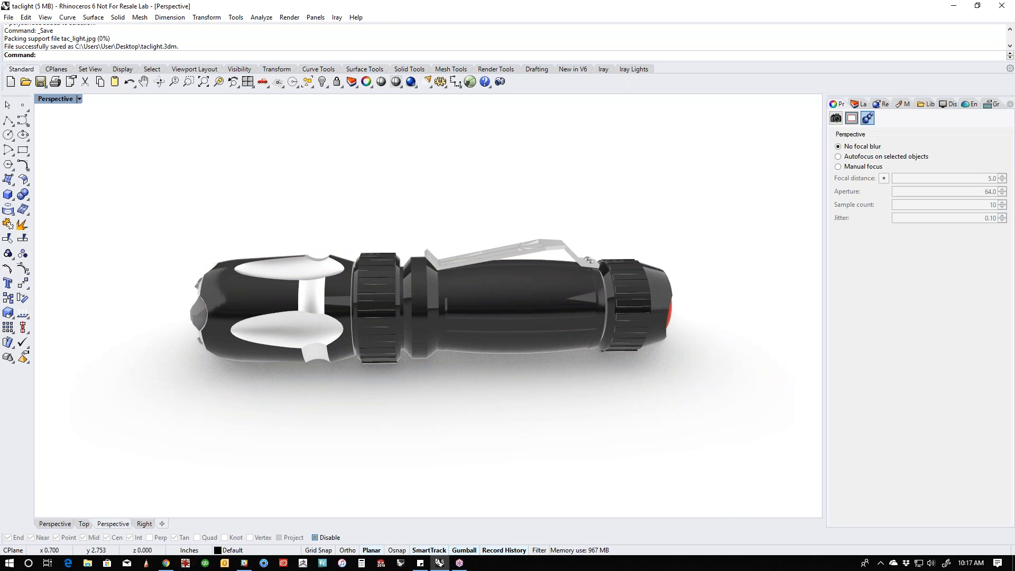
pyautogui.moveTo(528, 222); pyautogui.dragTo(582, 172, button='right')
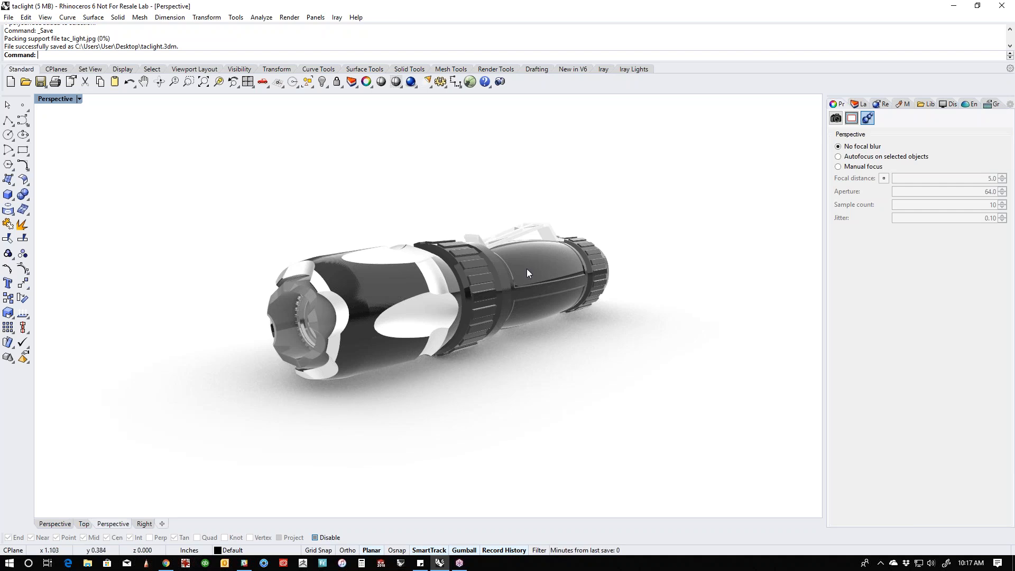
# - Switch to Chrome, go to vimeo.com and open the Rhino Tutorials profile page
pyautogui.click(166, 562)
pyautogui.click(514, 61)
pyautogui.write('vi')
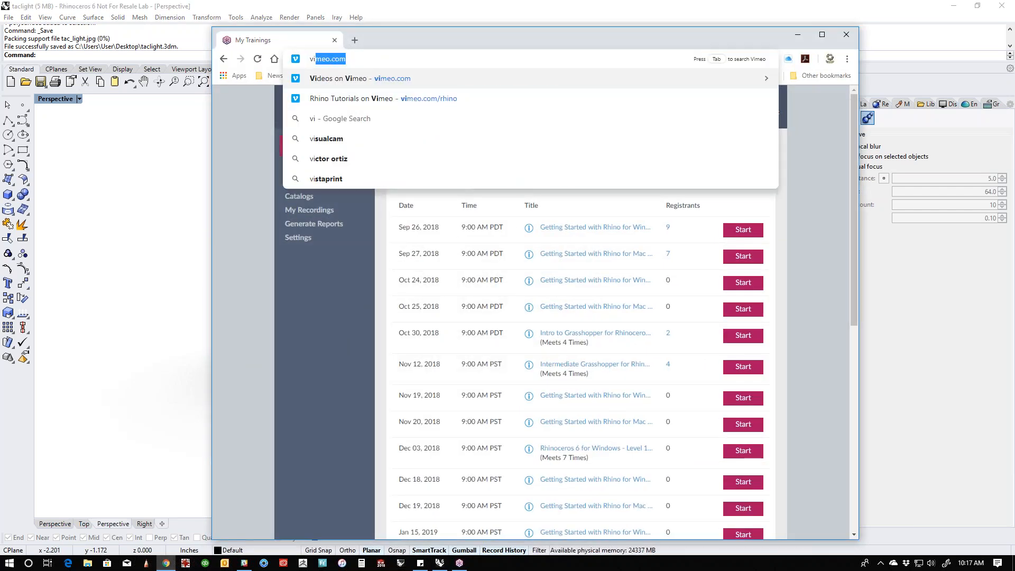
pyautogui.write('meo')
pyautogui.press('Return')
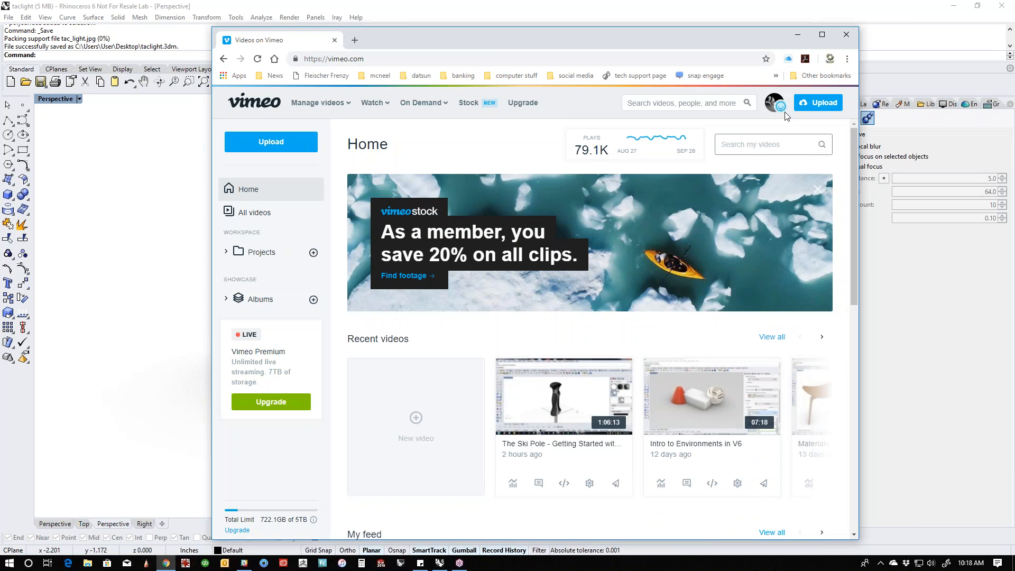
pyautogui.moveTo(774, 101)
pyautogui.click(764, 135)
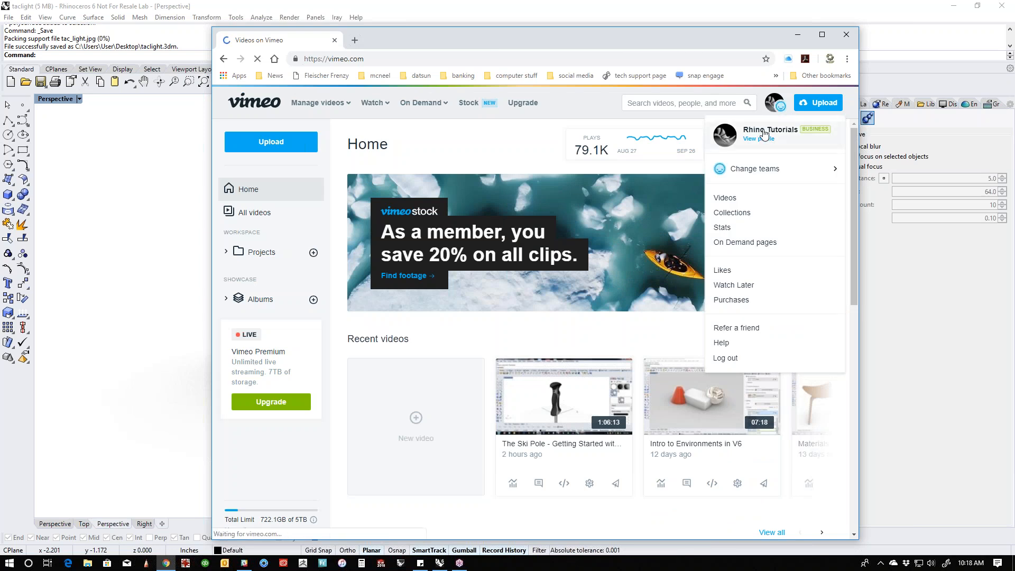
# - Copy the web address of the Rhino Tutorials profile page
pyautogui.click(362, 61)
pyautogui.rightClick(361, 62)
pyautogui.click(381, 120)
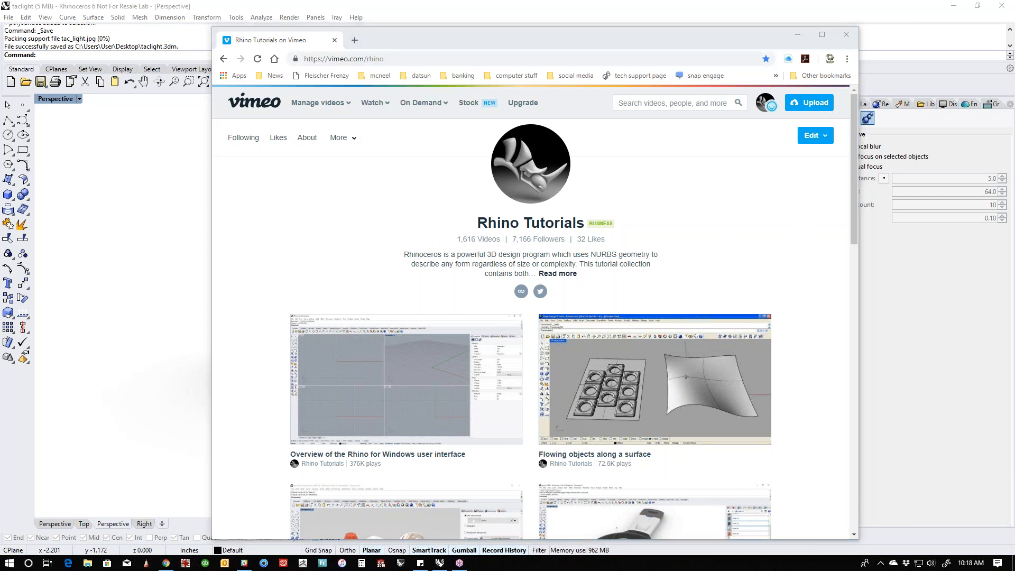
# - Browse the tutorial videos listed on the Rhino Tutorials Vimeo page
pyautogui.scroll(-3, 550, 370)
pyautogui.scroll(3, 547, 317)
pyautogui.scroll(-5, 465, 246)
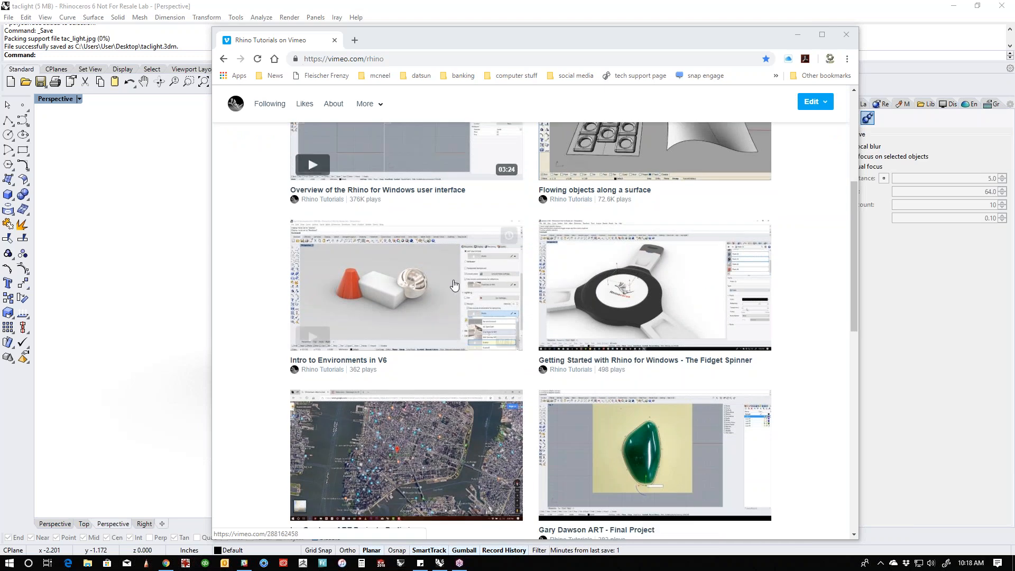
pyautogui.scroll(-5, 493, 301)
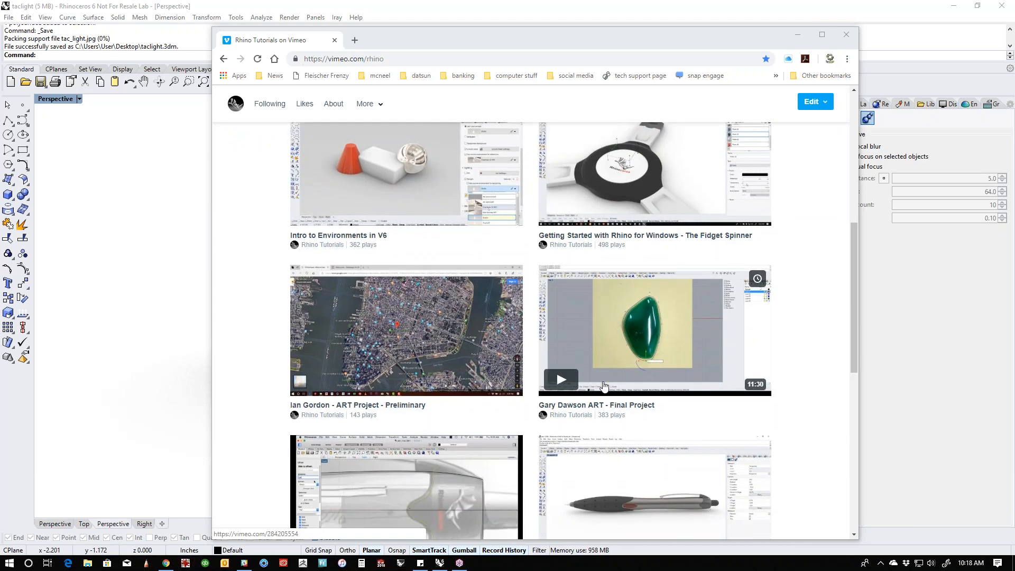
pyautogui.scroll(4, 647, 384)
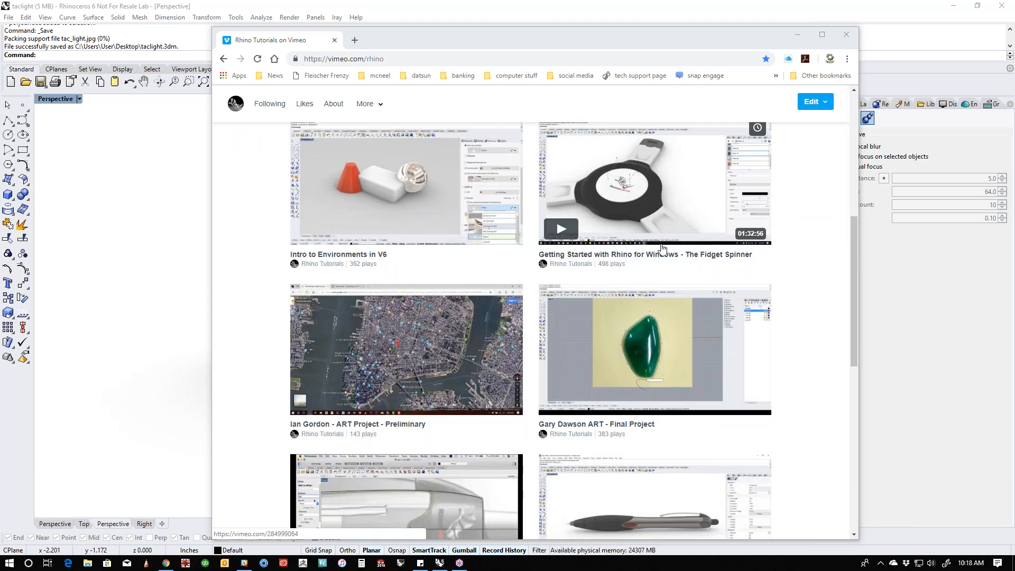
pyautogui.scroll(-3, 652, 212)
pyautogui.scroll(-3, 426, 294)
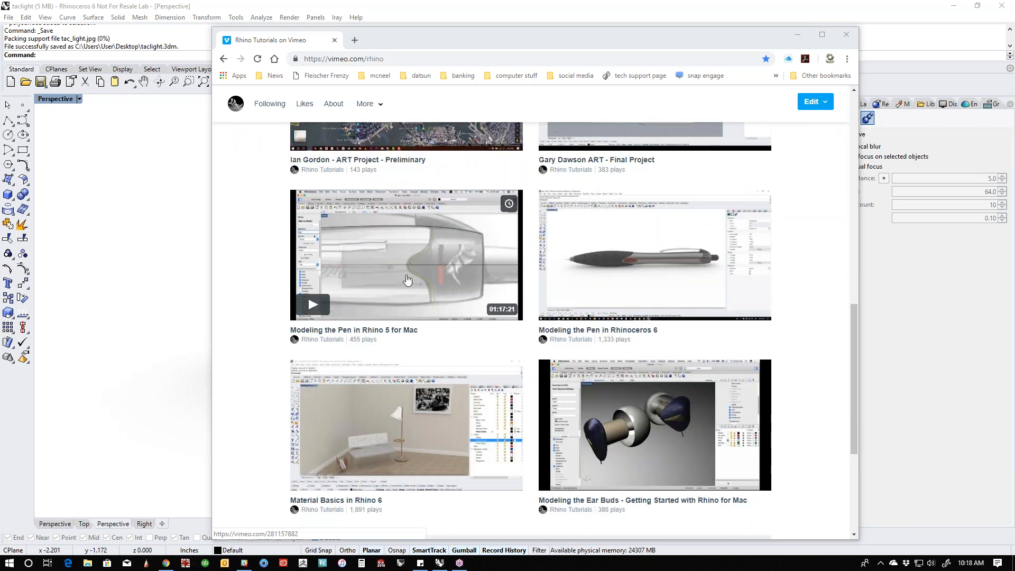
pyautogui.scroll(-3, 425, 295)
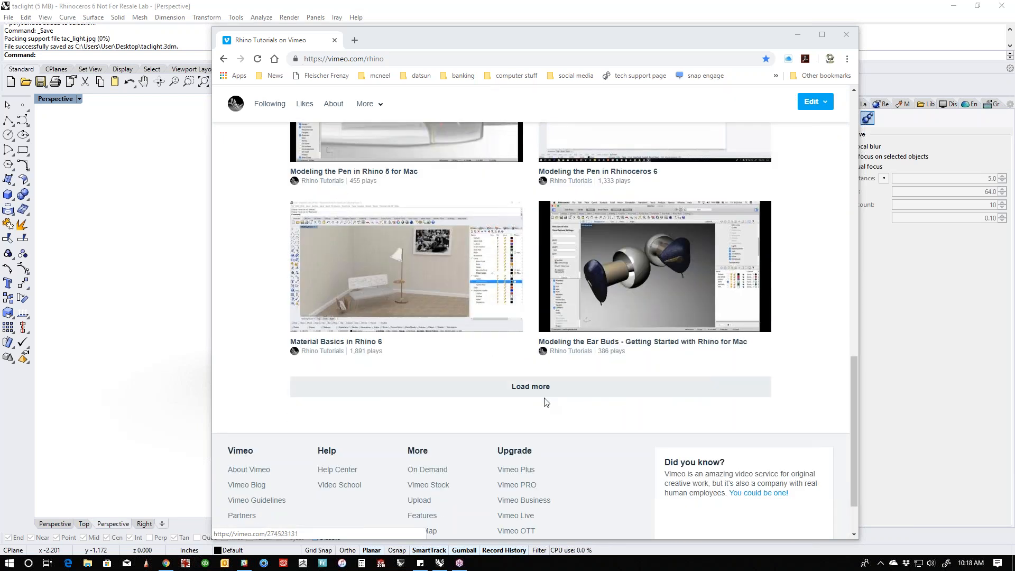
pyautogui.scroll(15, 537, 409)
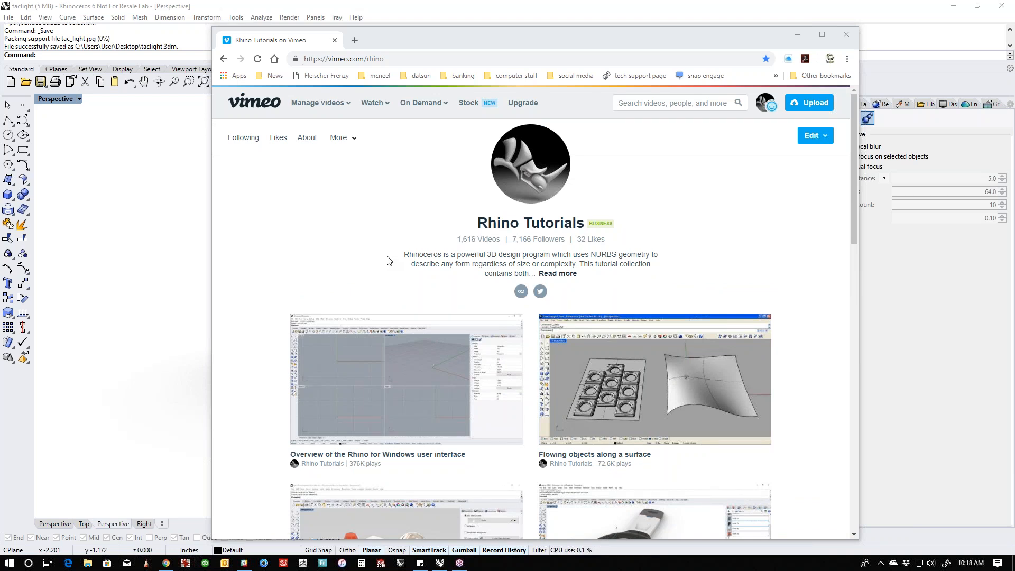
pyautogui.scroll(-5, 389, 260)
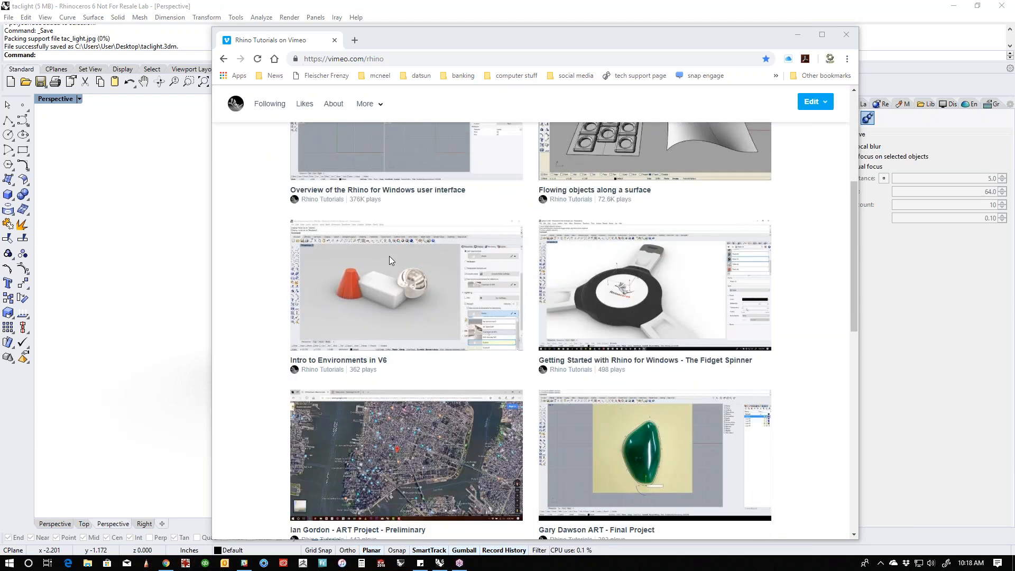